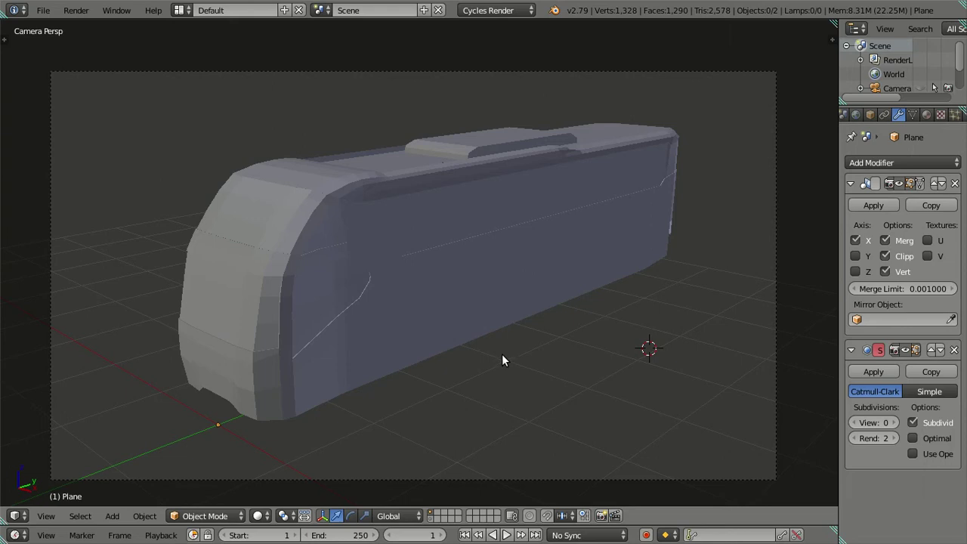
- Switch to Front Ortho and zoom out so the bus blueprint and reference photos are in view
key("KP_1")
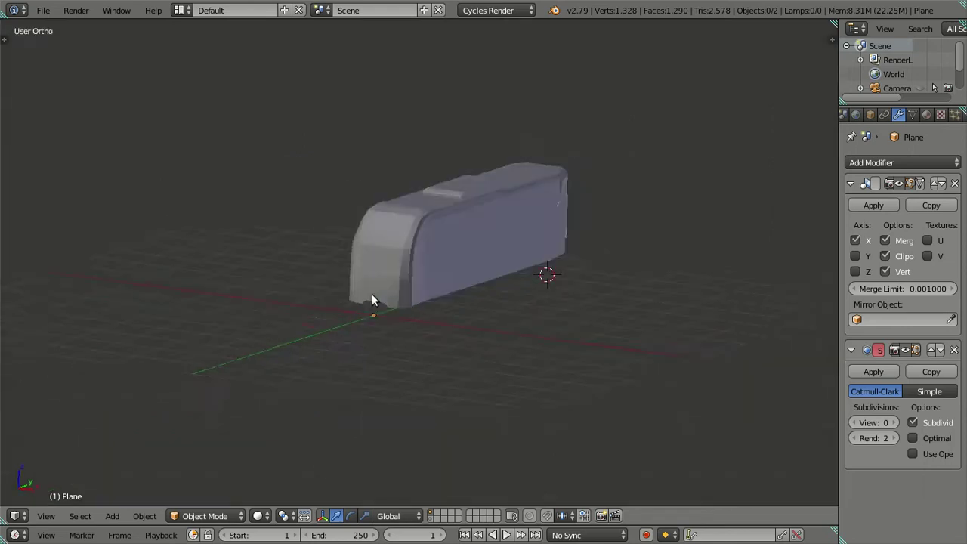
scroll(455, 265, "up", 2)
scroll(588, 214, "down", 1)
scroll(589, 211, "down", 3)
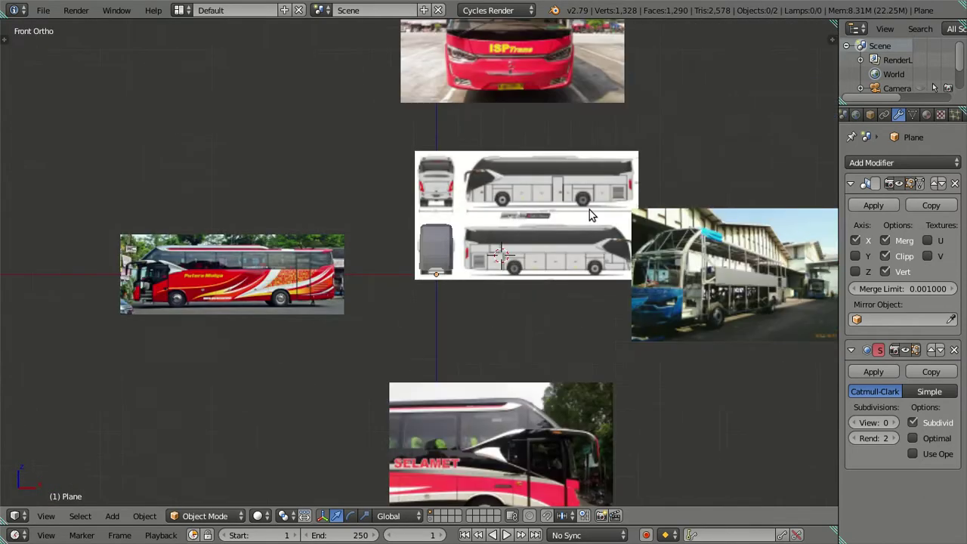
scroll(525, 313, "down", 2)
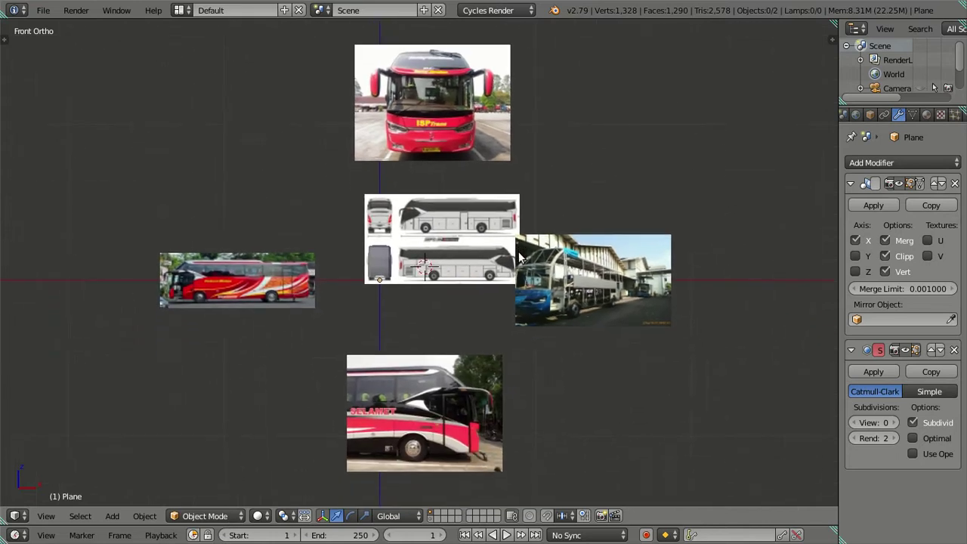
scroll(519, 258, "up", 3)
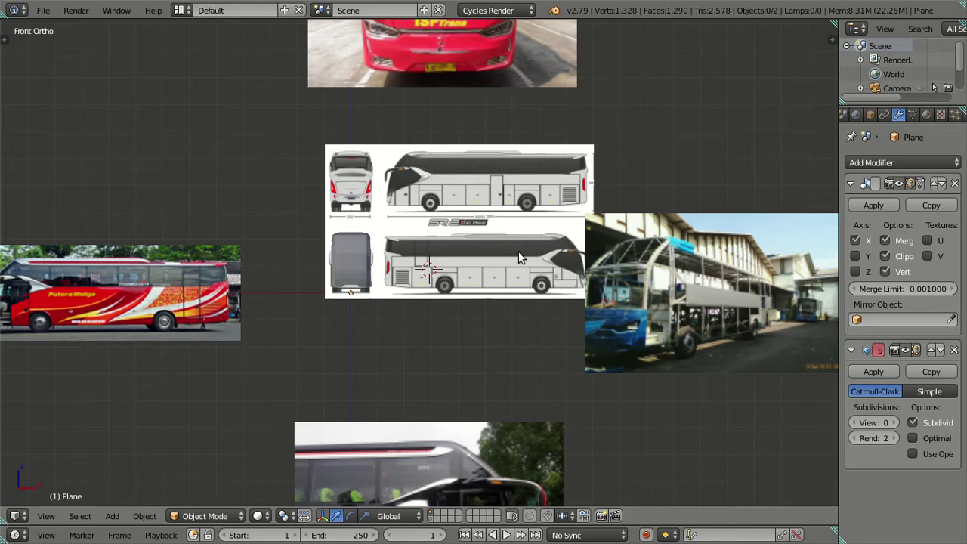
scroll(519, 258, "down", 3)
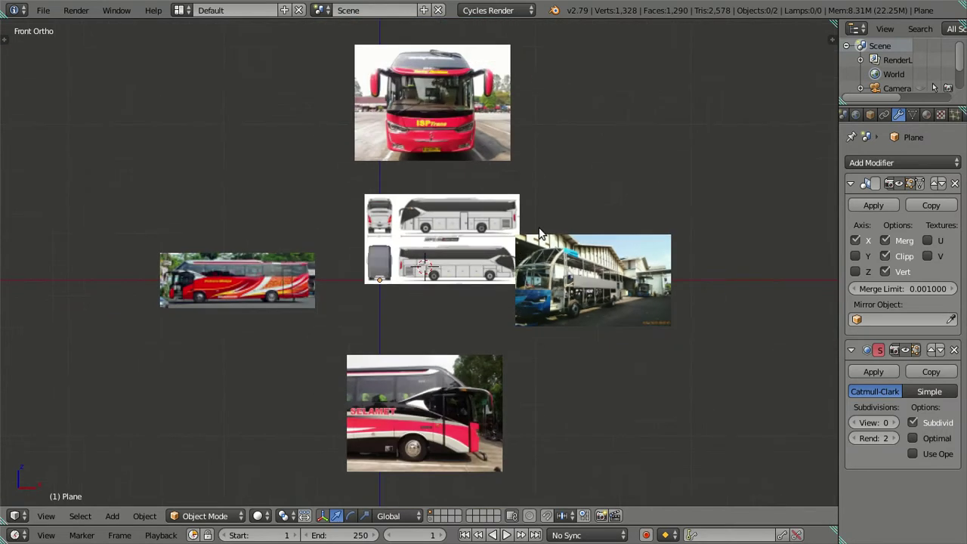
middle_click_drag(539, 234, 534, 252, "shift")
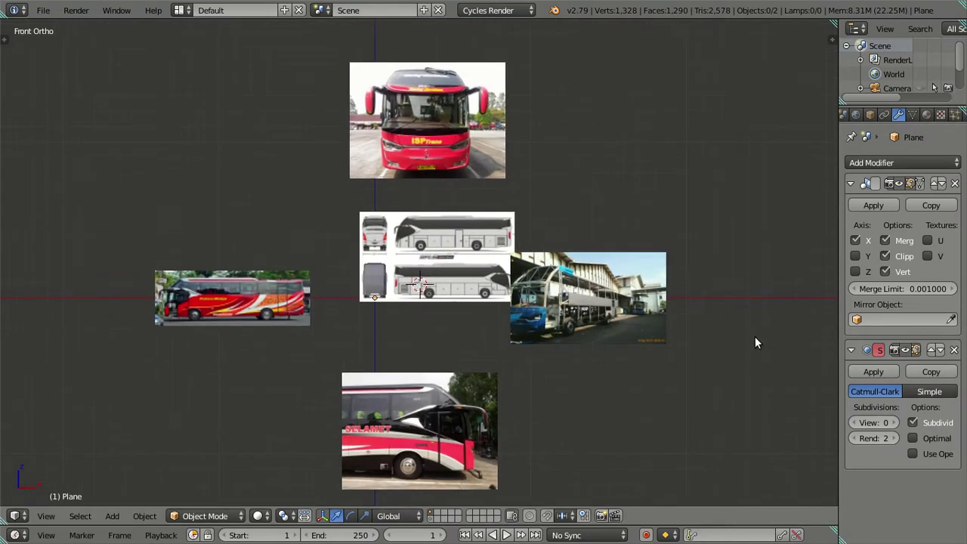
- In the sidebar's Background Images, lower the front bus photo's offset toward the blueprint
key("n")
scroll(779, 387, "down", 3)
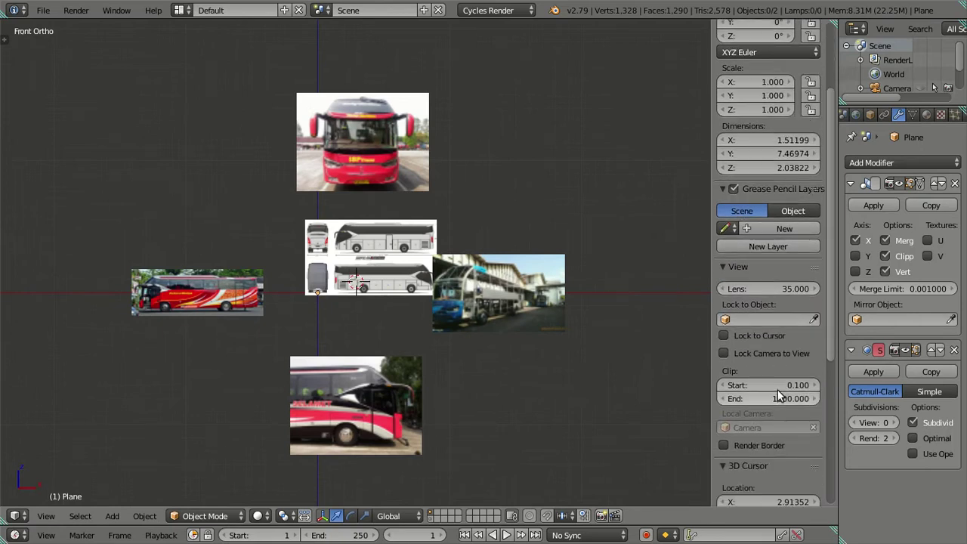
scroll(777, 389, "down", 5)
scroll(778, 383, "up", 4)
scroll(779, 382, "down", 4)
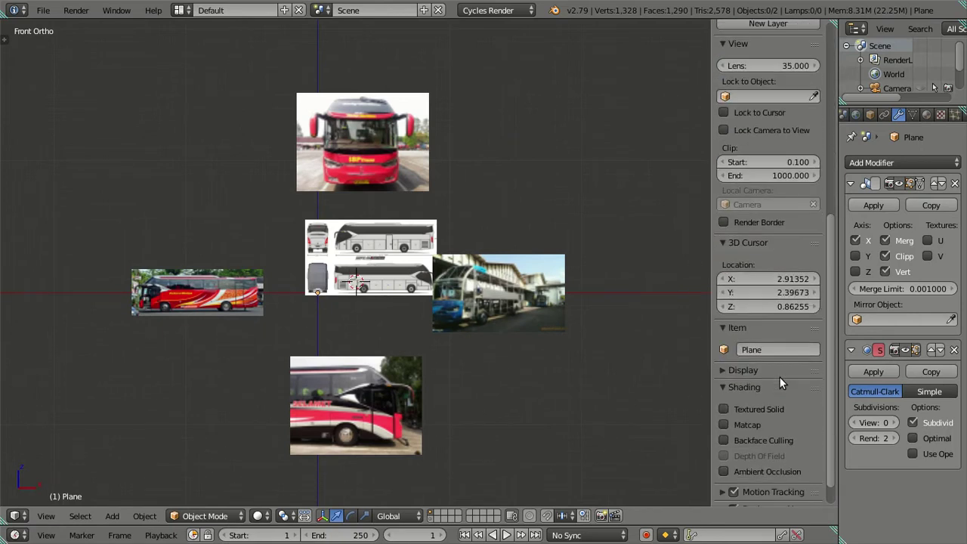
scroll(762, 431, "down", 1)
left_click(719, 482)
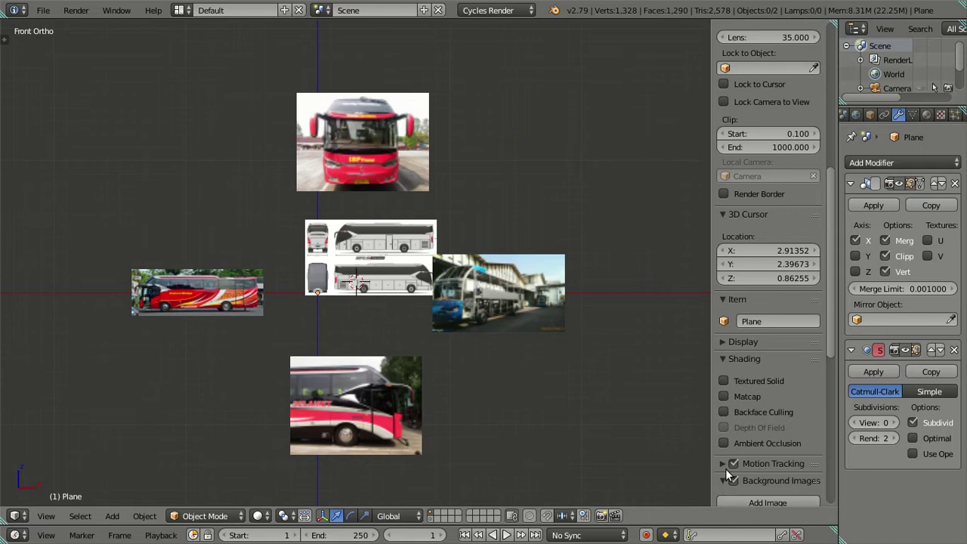
scroll(763, 407, "down", 5)
scroll(763, 407, "down", 7)
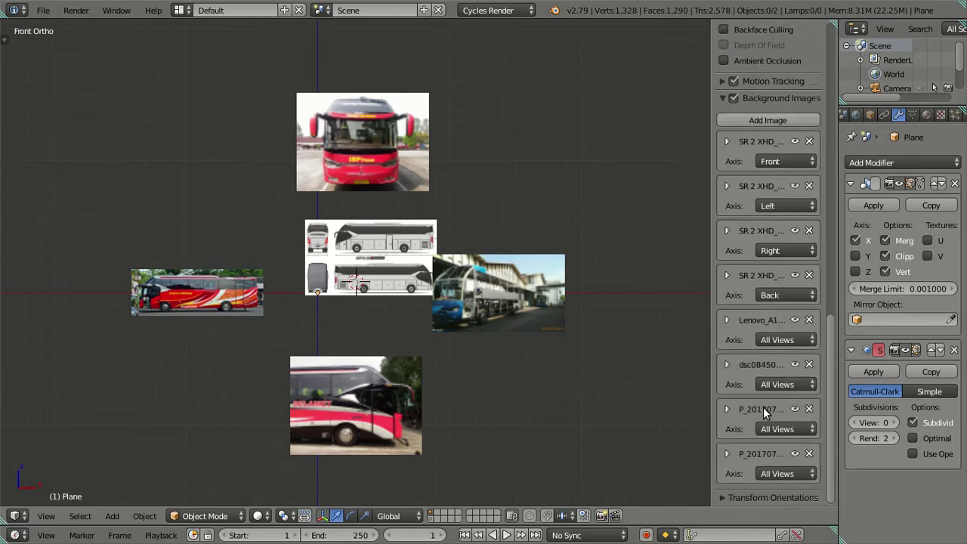
left_click(728, 453)
scroll(739, 419, "down", 2)
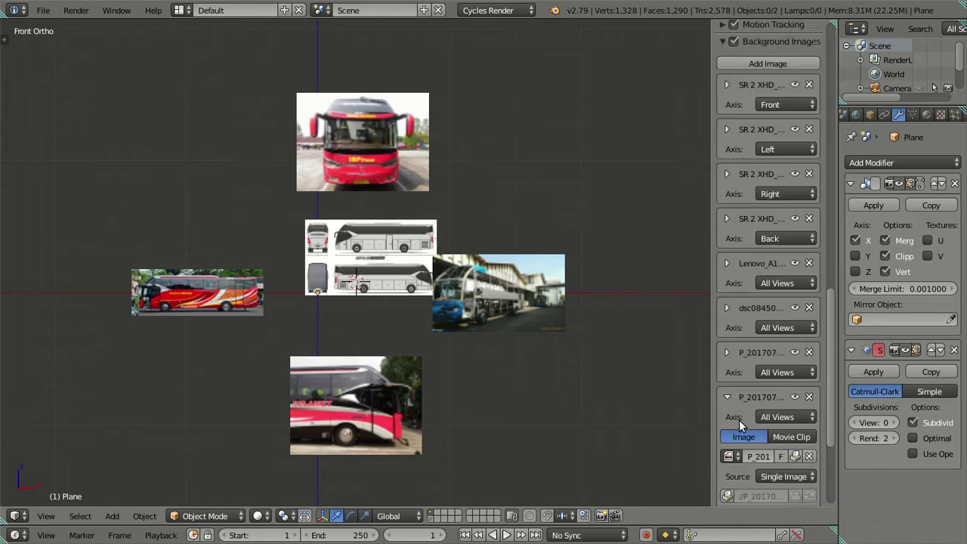
scroll(738, 419, "down", 6)
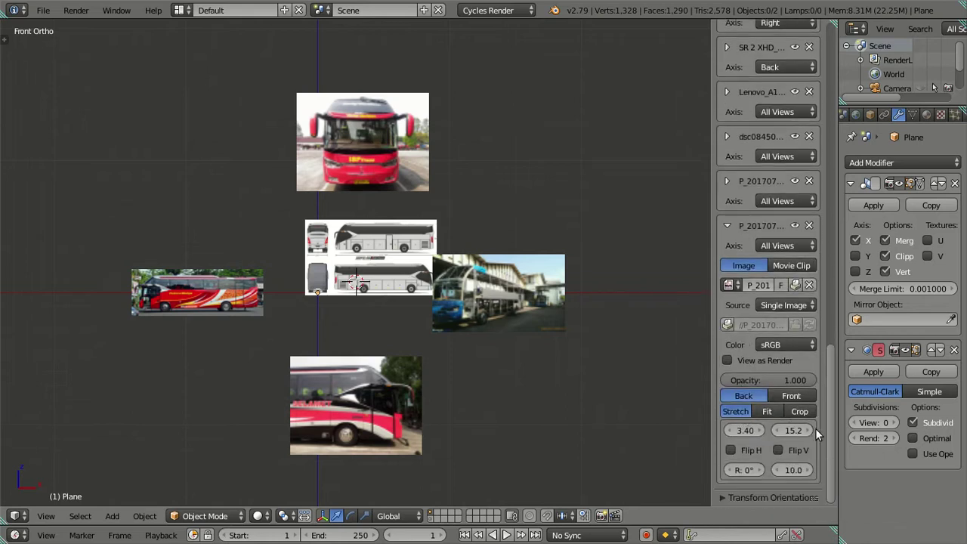
left_click_drag(809, 429, 770, 429)
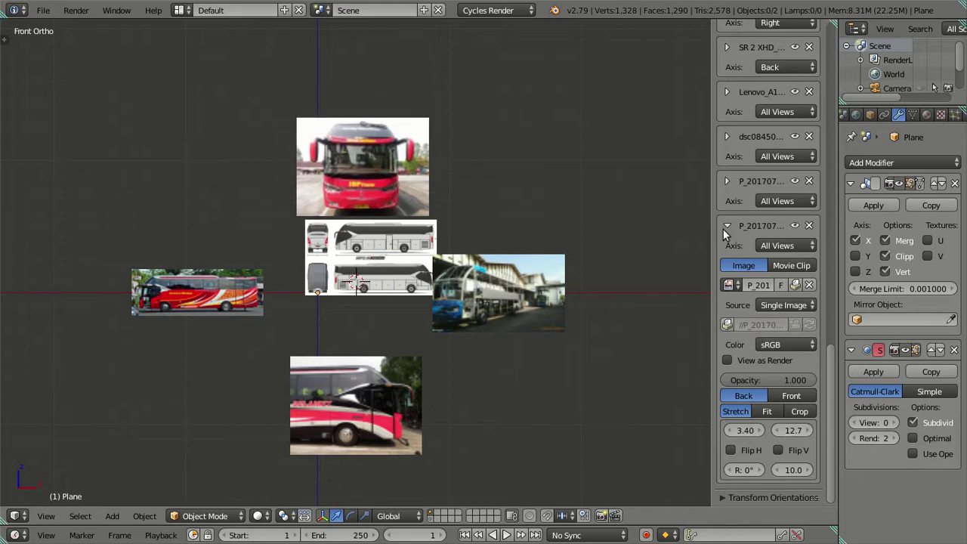
scroll(759, 428, "up", 1, "ctrl")
scroll(759, 428, "up", 2, "ctrl")
scroll(759, 429, "up", 2, "ctrl")
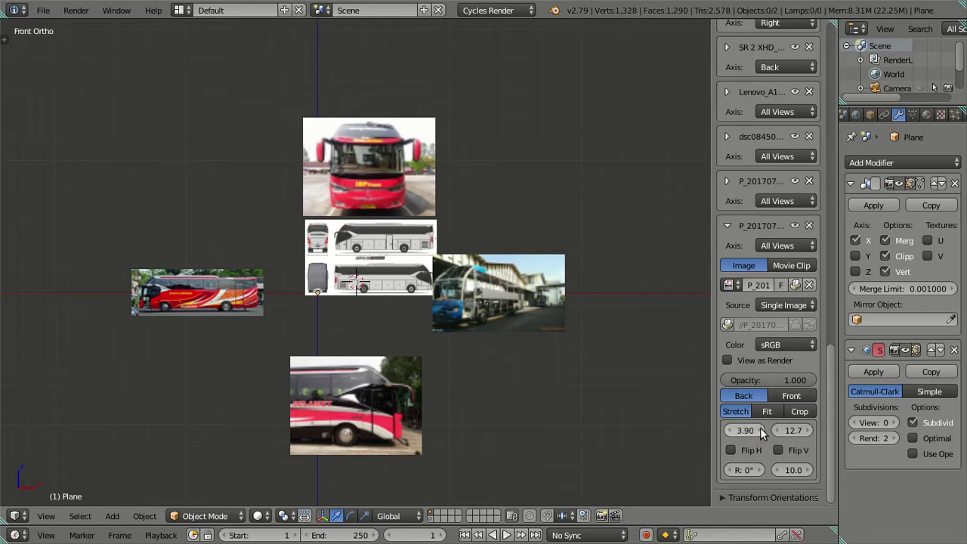
left_click(726, 225)
- Raise the lower side photo and shift it right, to offset X 4.00, Y -5.40
left_click(726, 182)
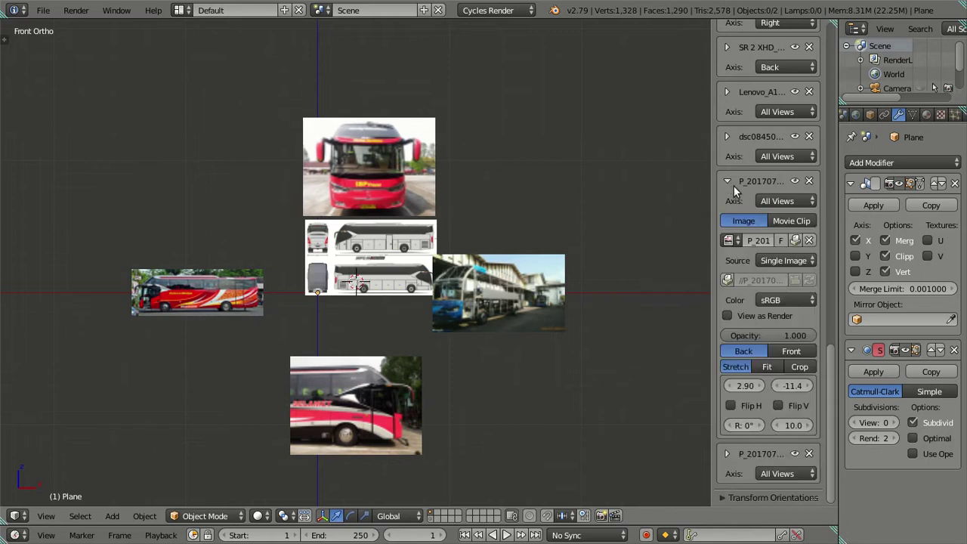
left_click_drag(785, 387, 845, 386)
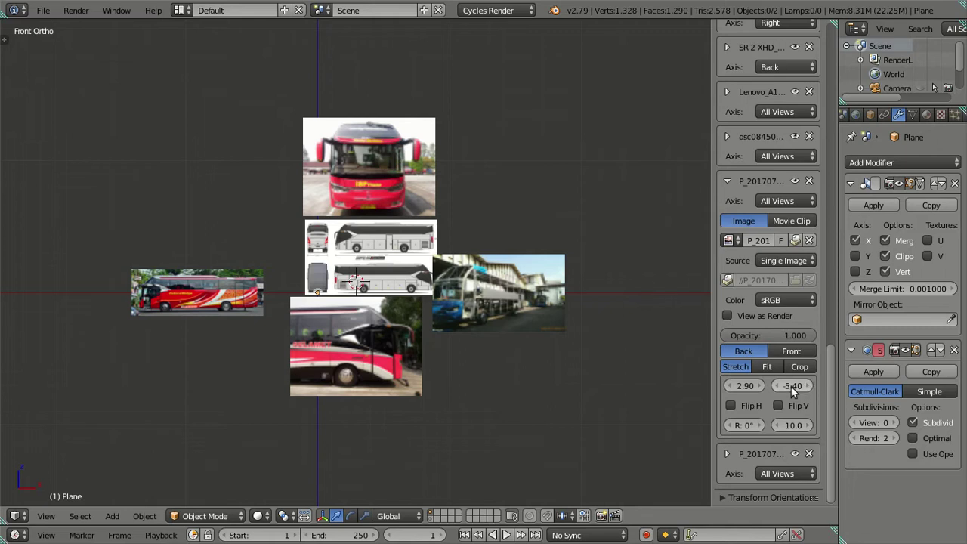
left_click_drag(745, 385, 759, 387)
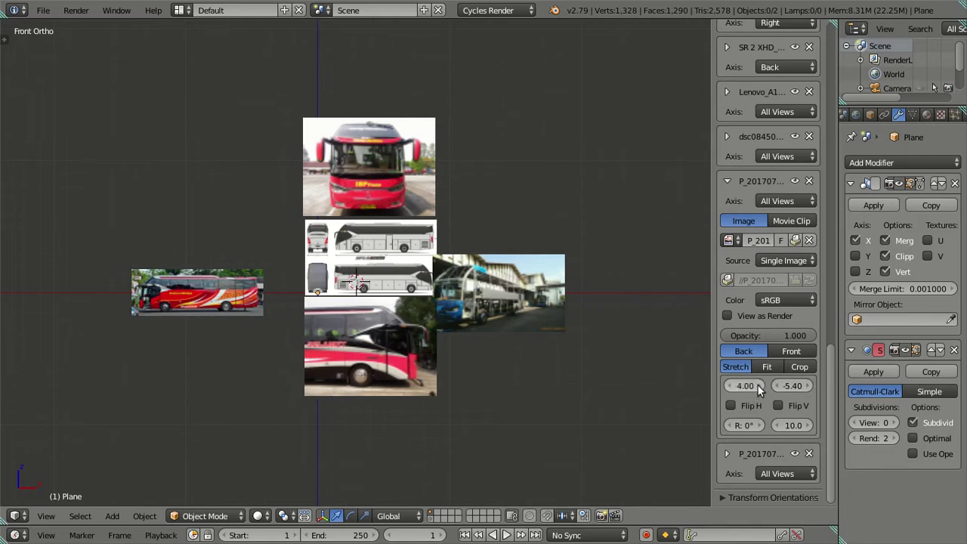
left_click(726, 181)
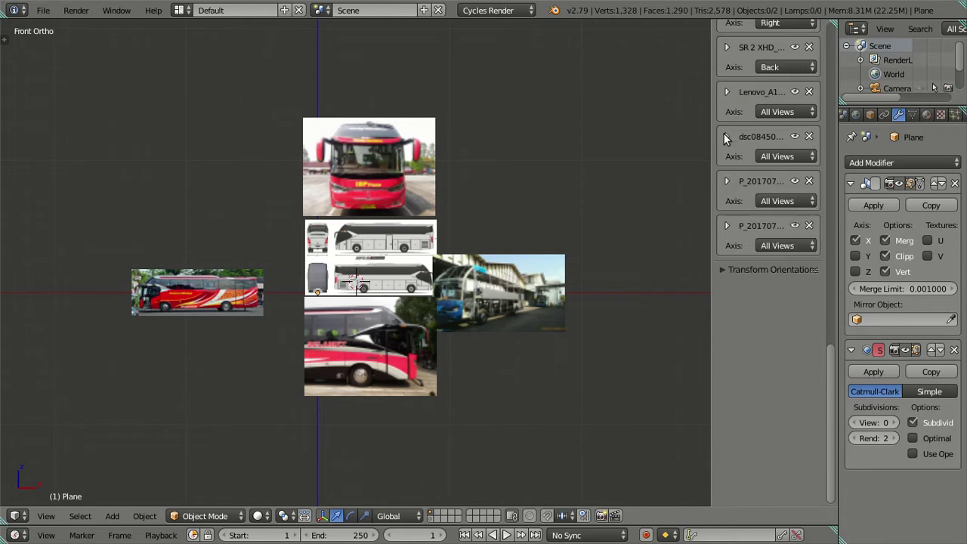
- Enlarge the dsc08450 left bus photo slightly and move it against the blueprint
left_click(727, 136)
left_click_drag(793, 381, 808, 385)
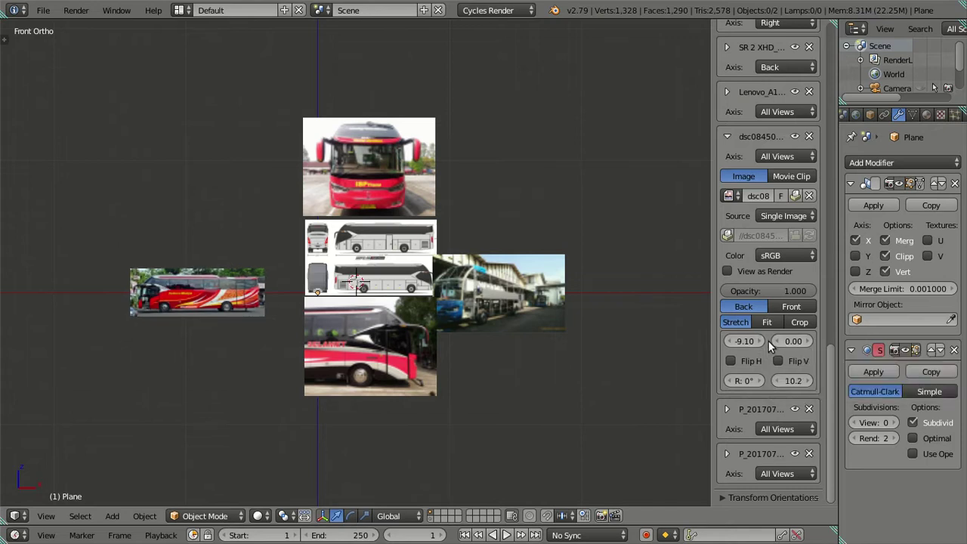
left_click_drag(763, 341, 799, 342)
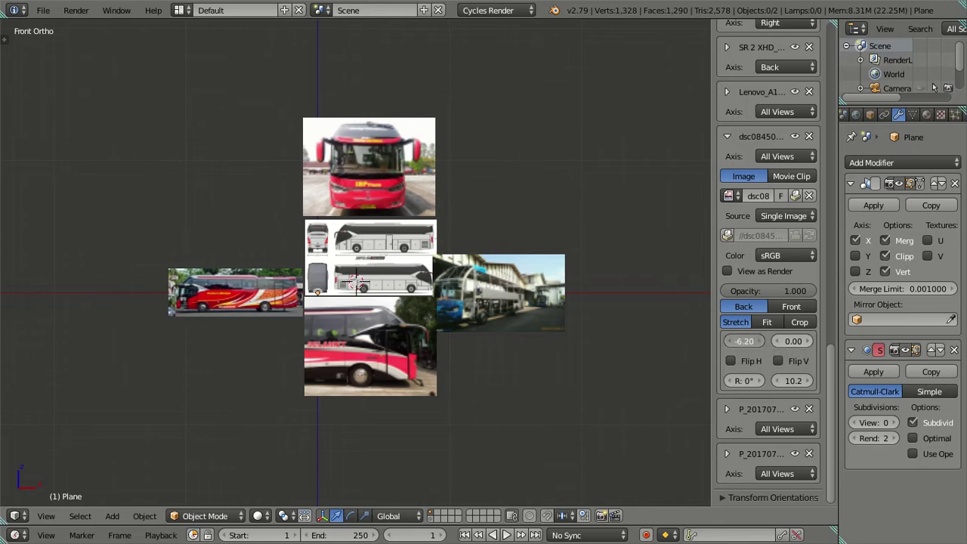
mouse_move(793, 341)
left_mouse_down()
mouse_move(820, 341)
mouse_move(787, 341)
left_mouse_up()
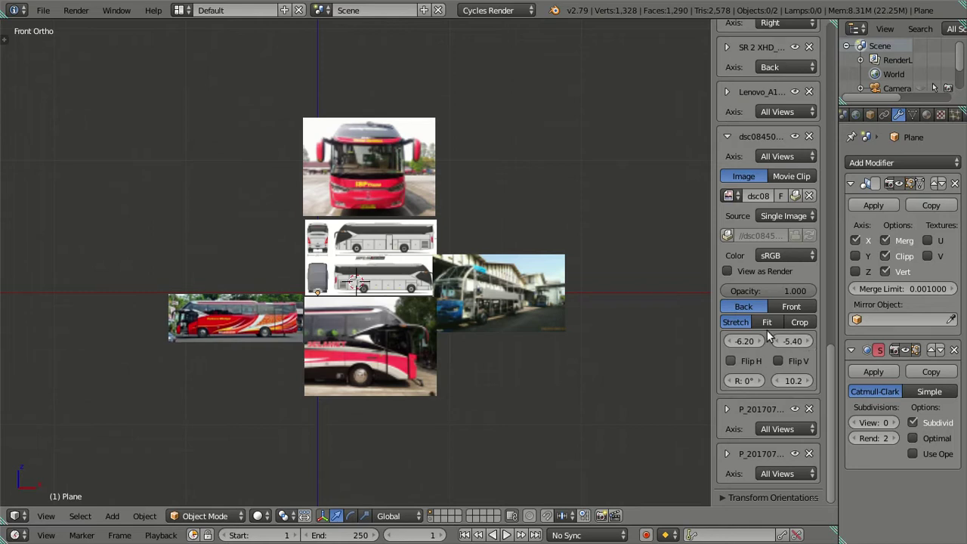
left_click(725, 136)
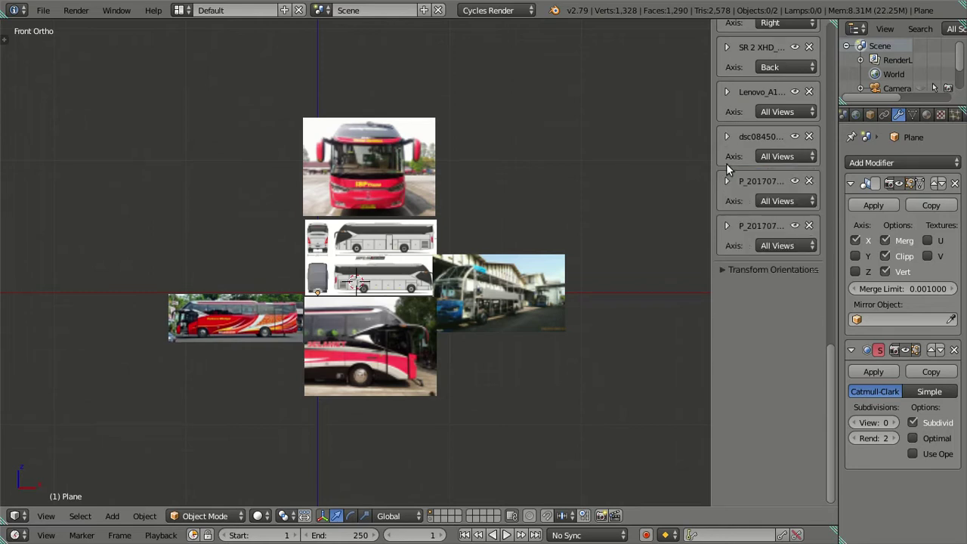
- Nudge the Lenovo right bus photo further right toward the blueprint
scroll(742, 190, "up", 4)
left_click(725, 205)
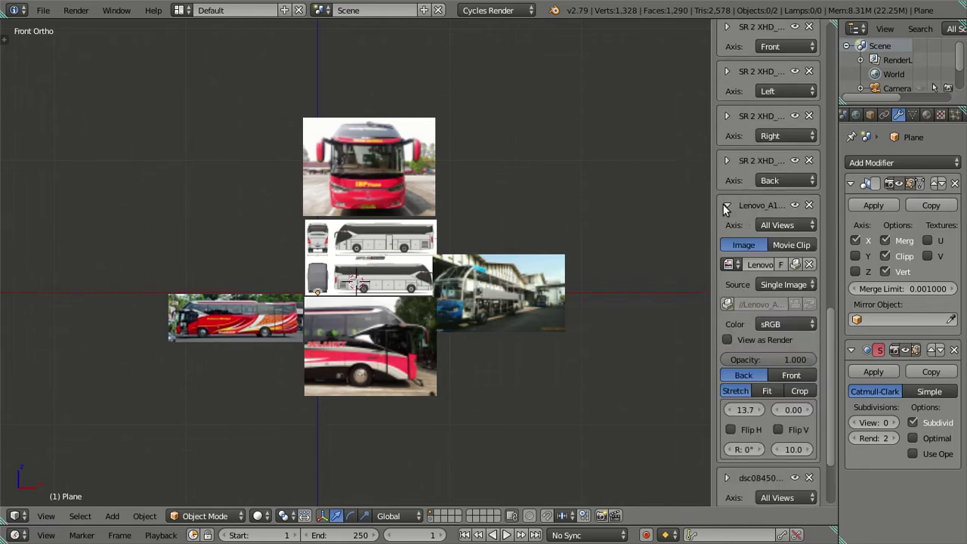
left_click_drag(765, 409, 823, 409)
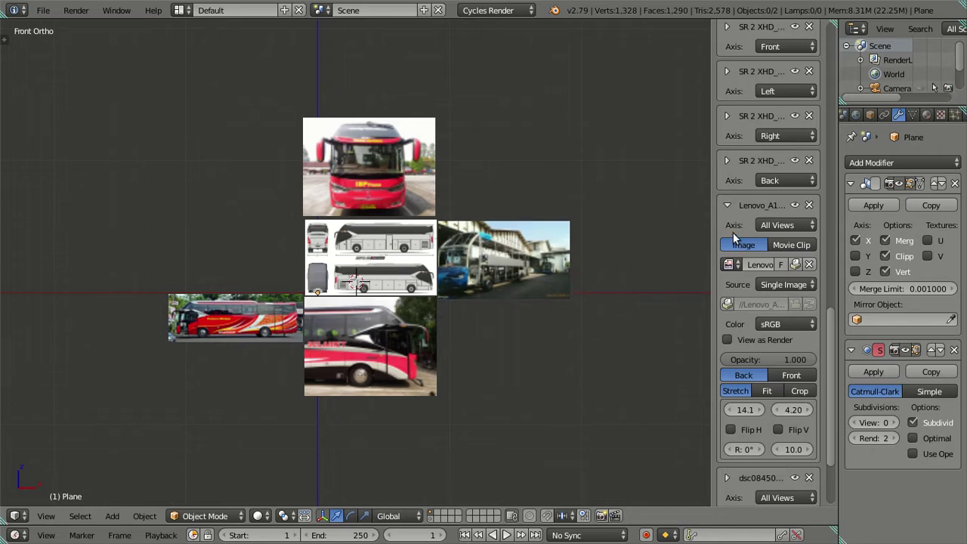
left_click(725, 204)
- Add a new, empty background image slot
scroll(755, 218, "up", 4)
scroll(751, 212, "up", 4)
left_click(751, 262)
scroll(753, 335, "down", 5)
scroll(753, 363, "down", 3)
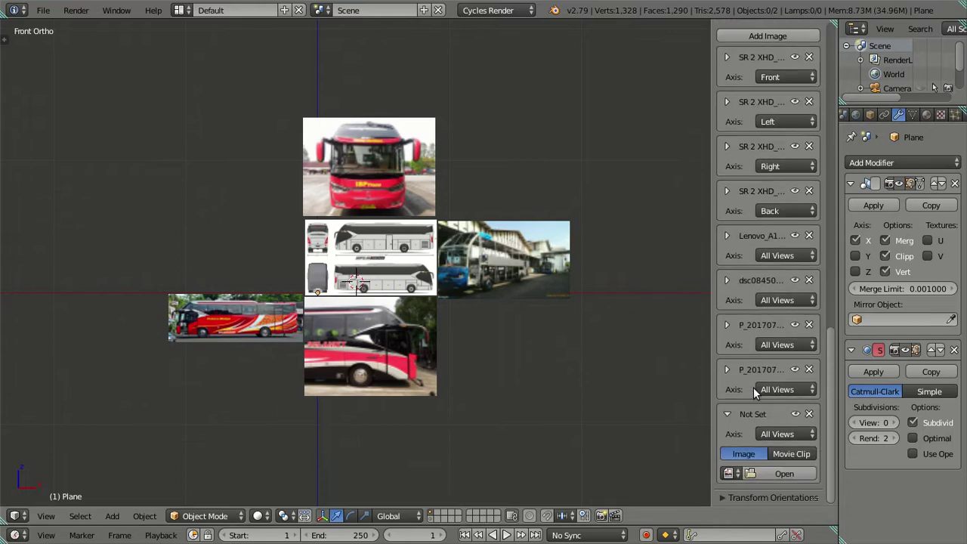
- Choose maxresdefault1.jpg from the Desktop bus pictures, browsing them as thumbnails
left_click(774, 471)
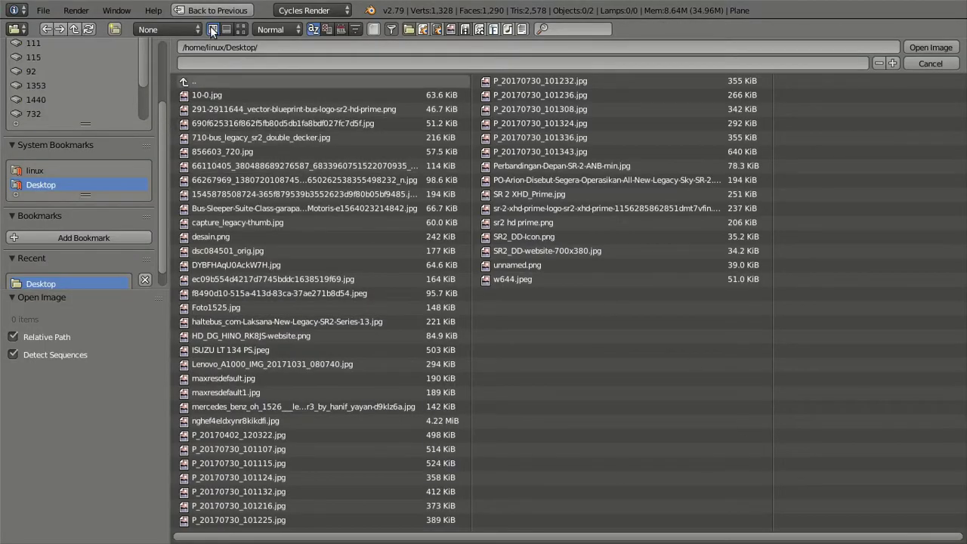
left_click(240, 28)
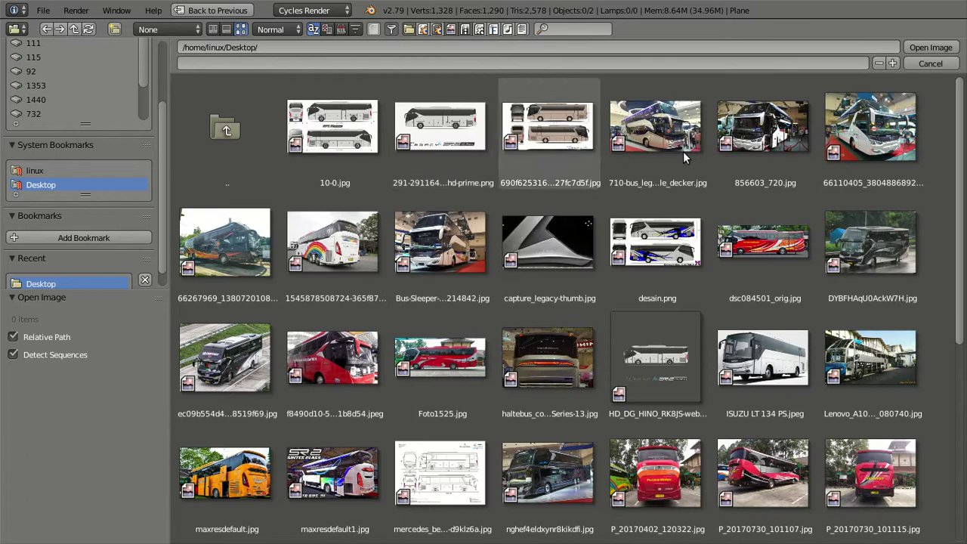
scroll(672, 173, "down", 2)
scroll(655, 196, "down", 2)
scroll(643, 192, "down", 1)
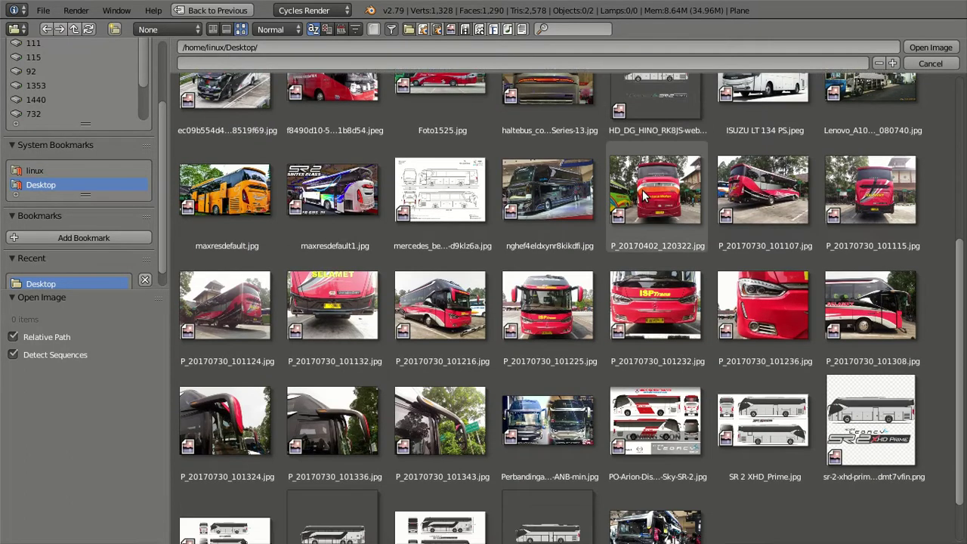
scroll(642, 195, "down", 1)
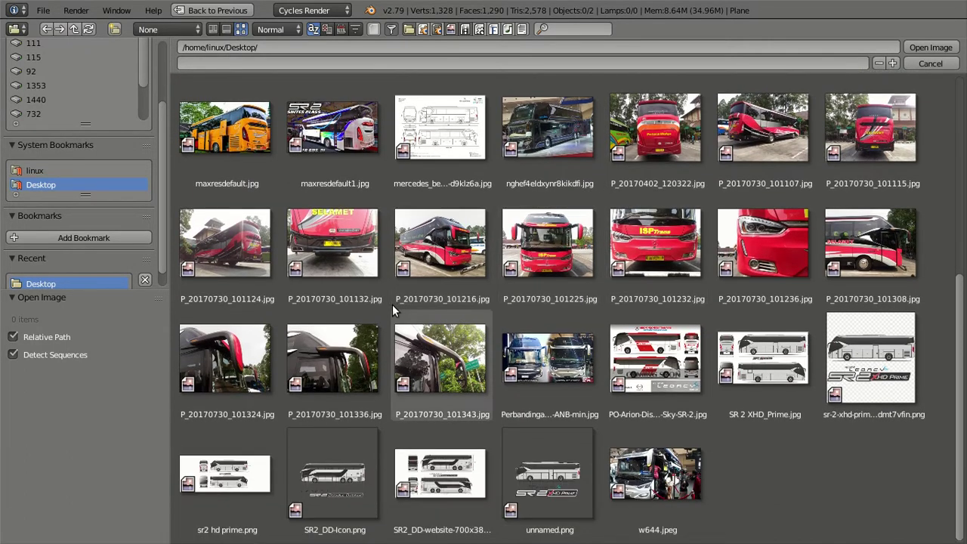
left_click(331, 144)
- Load maxresdefault1.jpg and set X offset -6.20, Y offset 5.20, opacity 1.000
left_click(922, 46)
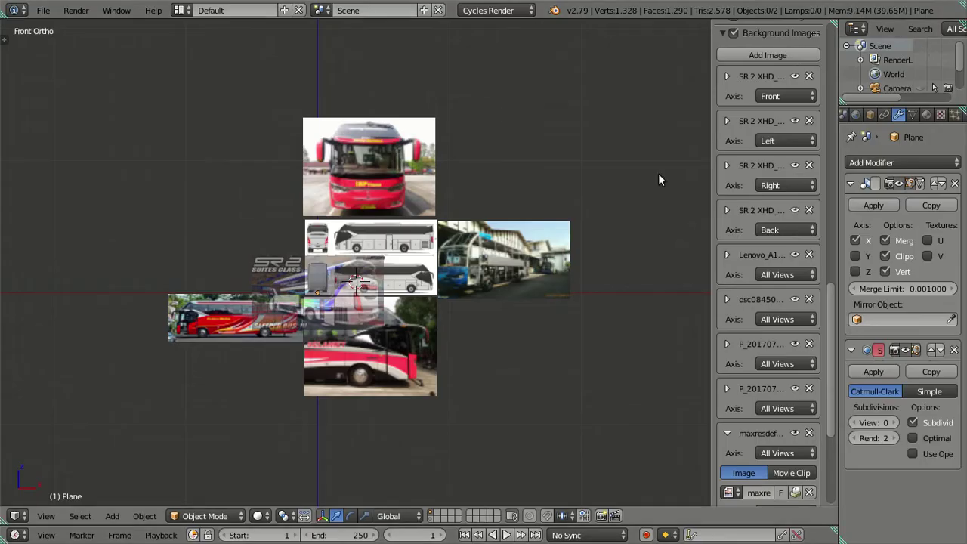
scroll(795, 413, "down", 6)
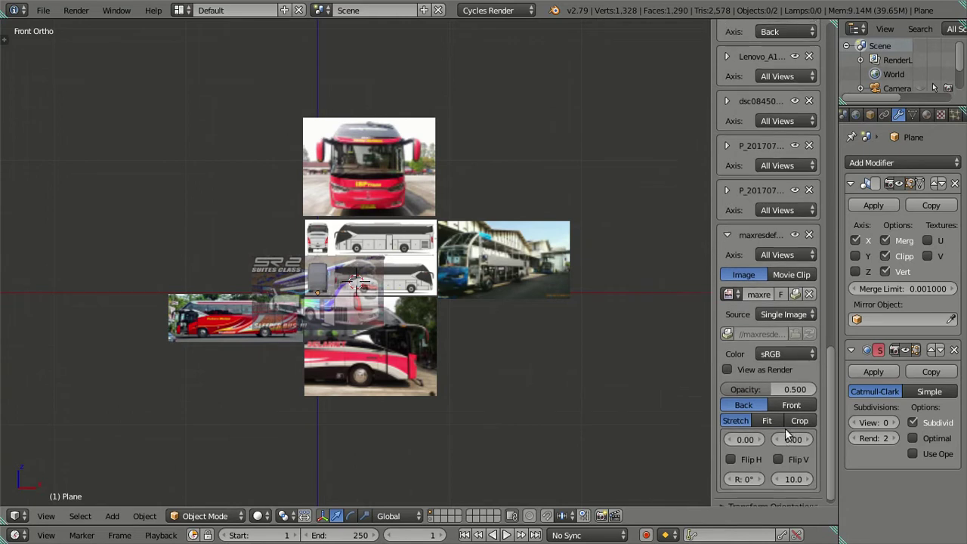
left_click_drag(744, 430, 683, 430)
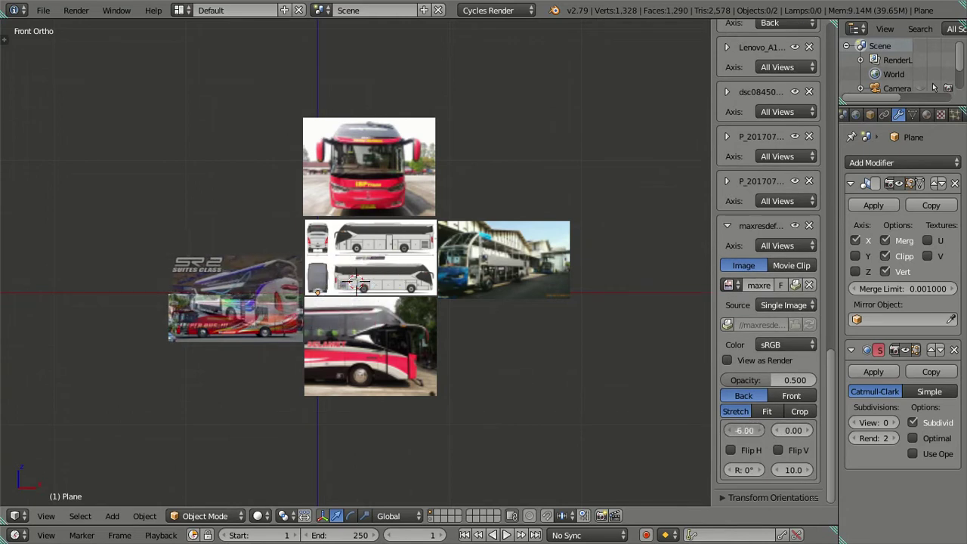
left_click_drag(793, 430, 829, 430)
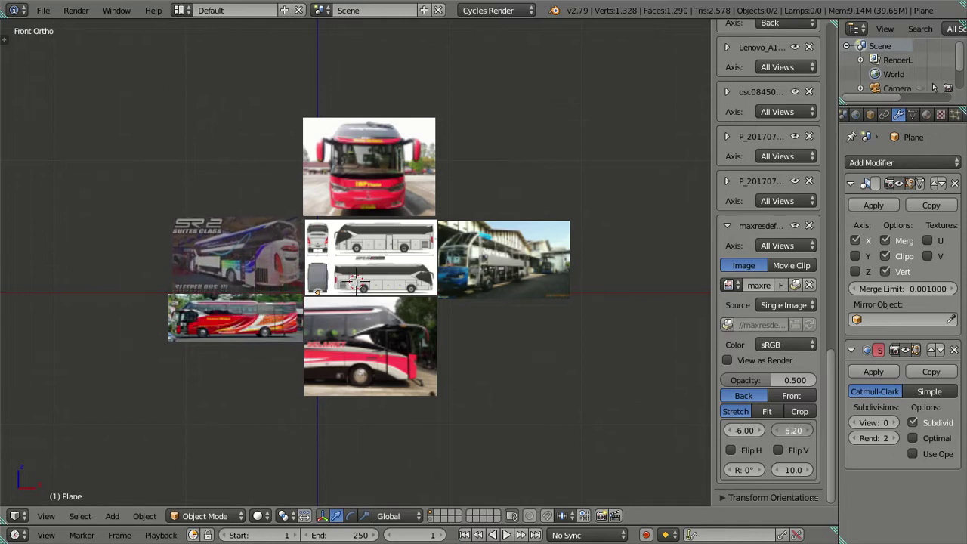
left_click_drag(780, 377, 816, 377)
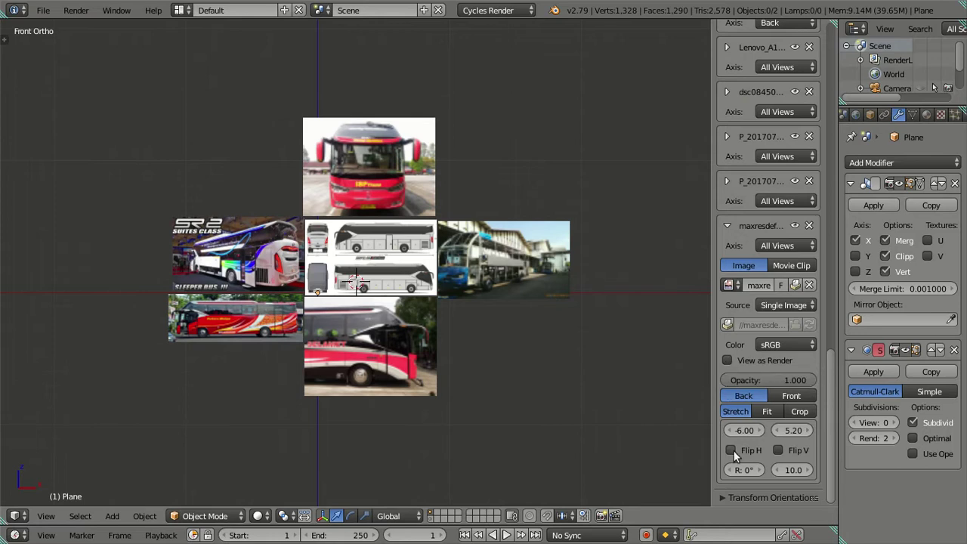
left_click(731, 429)
left_click(731, 430)
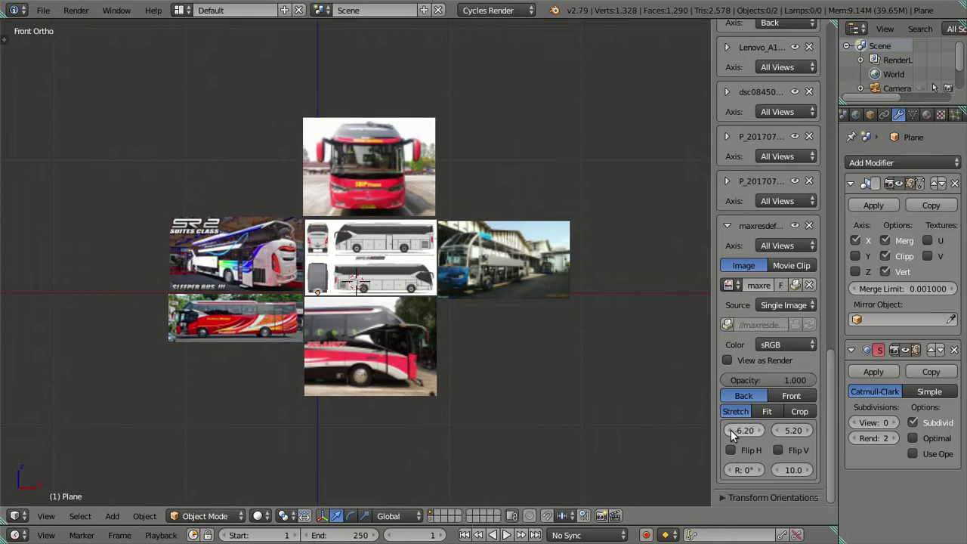
left_click(728, 226)
- Hide the sidebar, then zoom and pan across the reference images to check the rear photos
key("n")
scroll(412, 286, "up", 5)
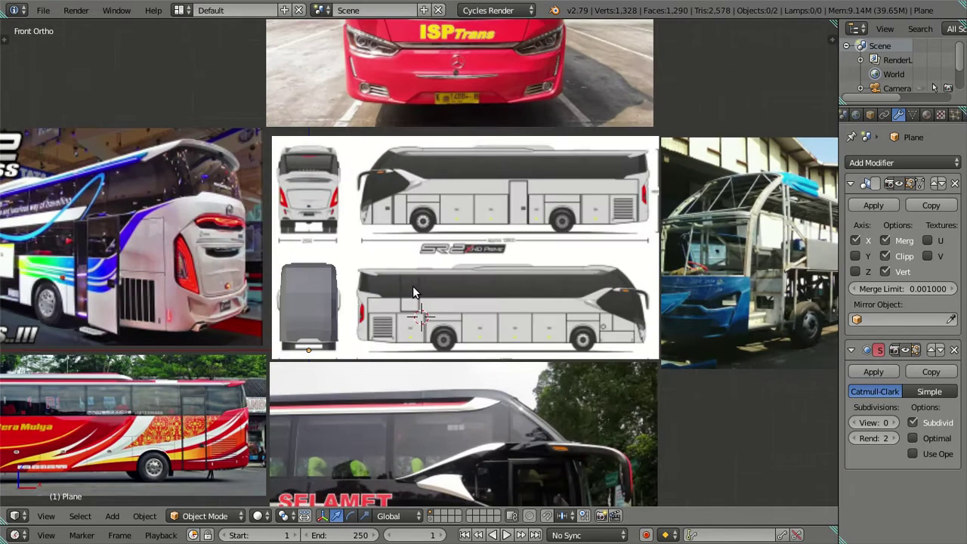
middle_click_drag(412, 286, 468, 266, "shift")
scroll(469, 267, "up", 4)
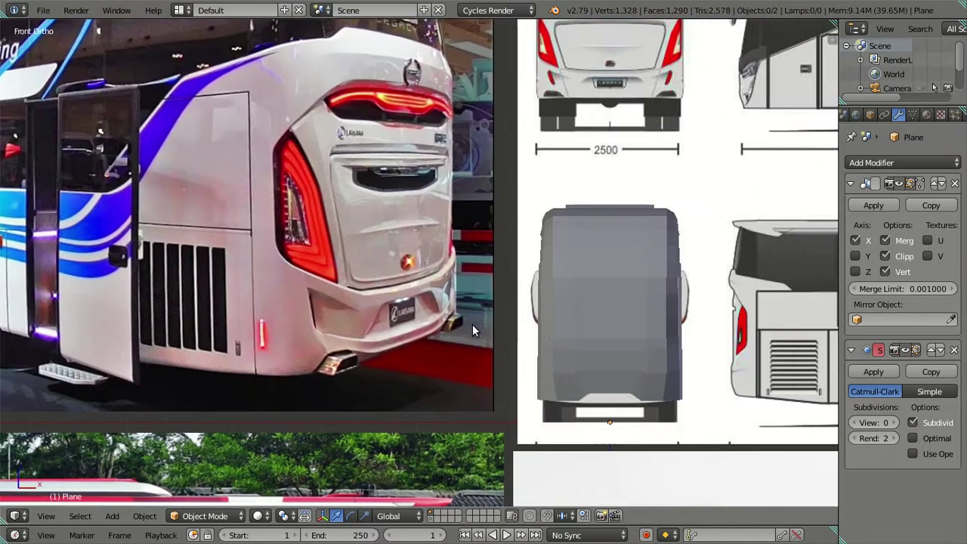
scroll(468, 329, "down", 1)
scroll(468, 329, "down", 4)
scroll(509, 302, "up", 3)
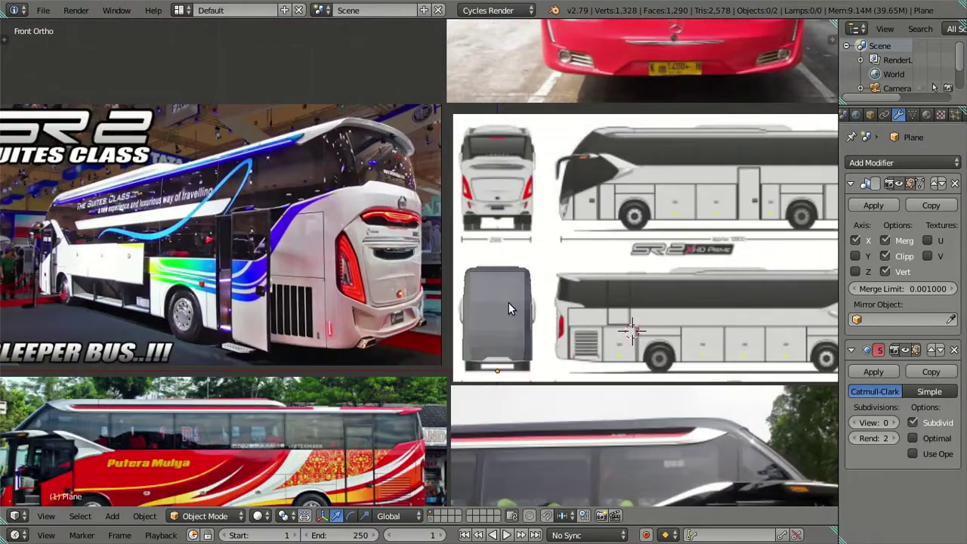
scroll(508, 302, "down", 3)
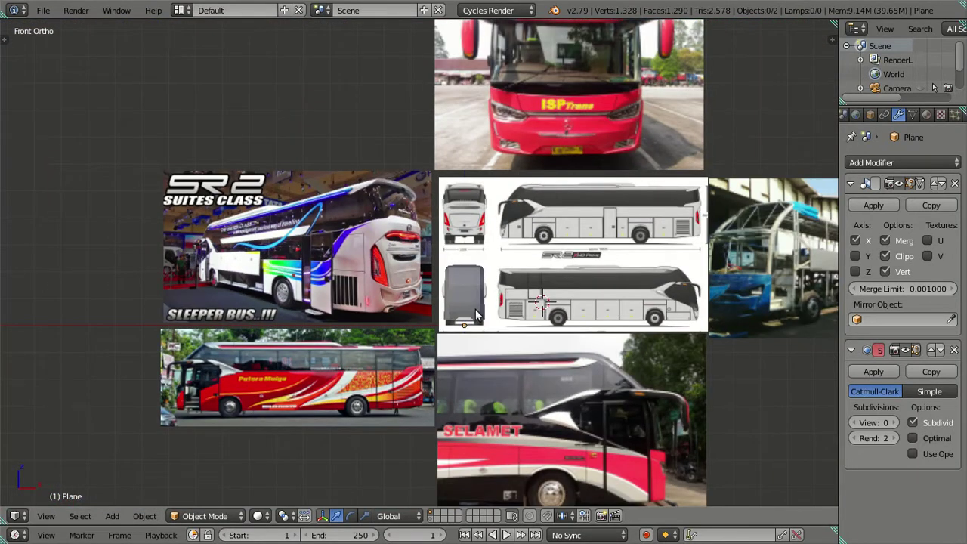
scroll(472, 302, "up", 3)
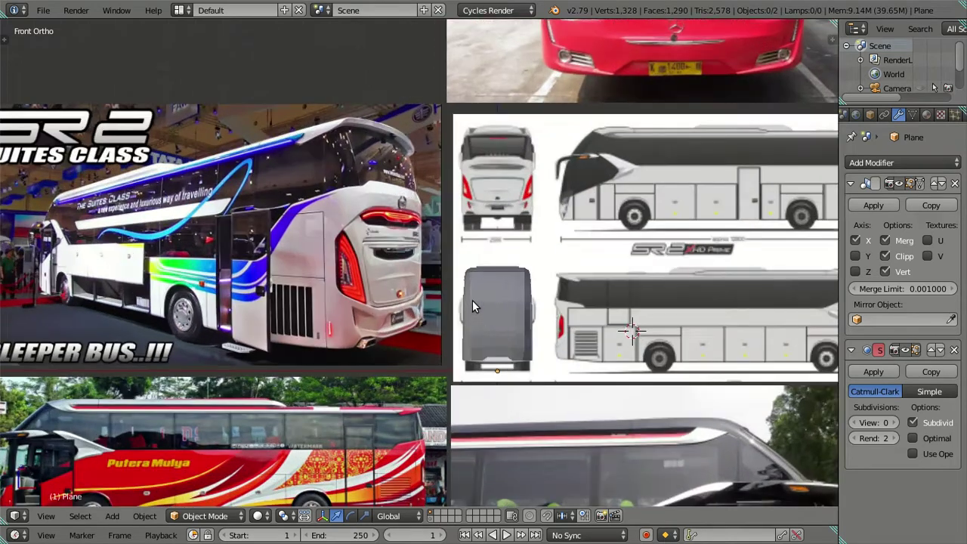
scroll(472, 302, "up", 1)
scroll(504, 285, "up", 1)
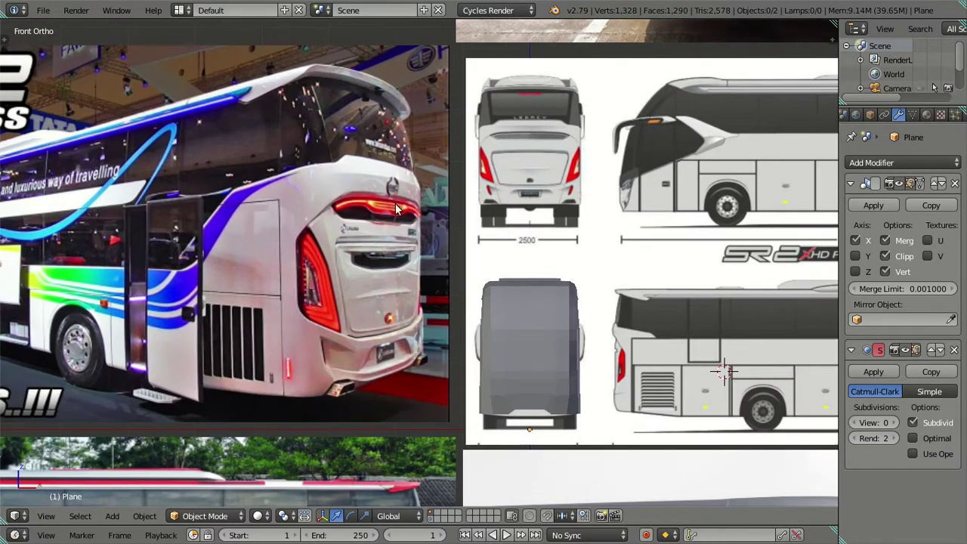
scroll(399, 210, "up", 2)
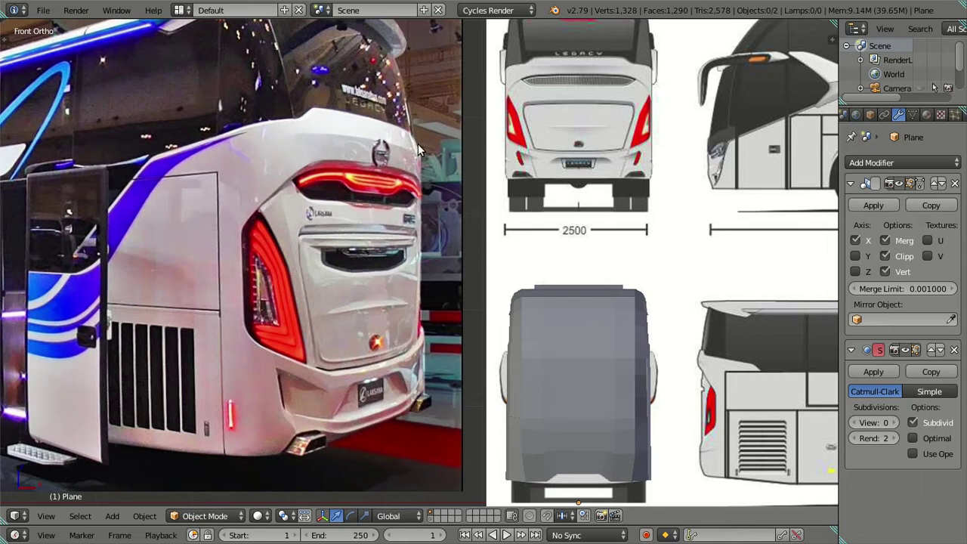
scroll(295, 123, "down", 1)
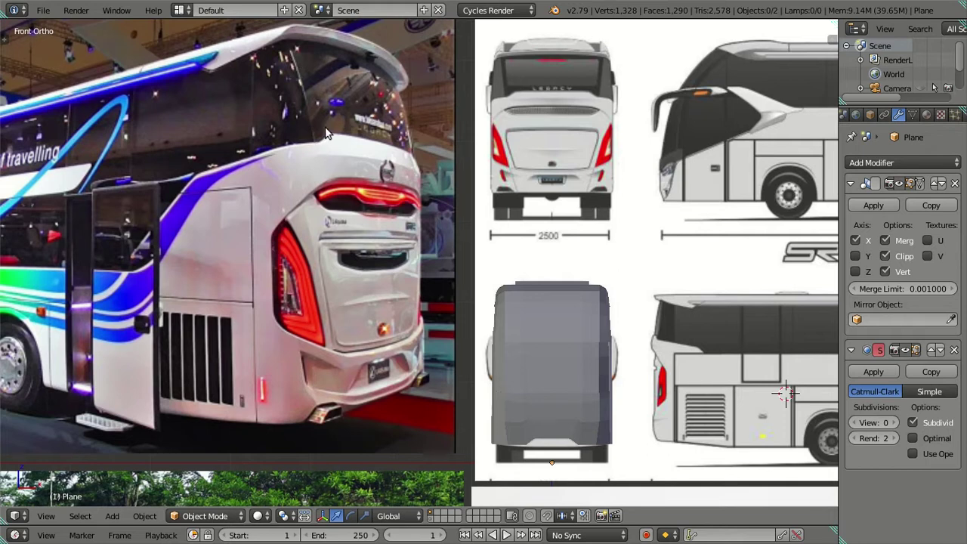
scroll(346, 171, "down", 2)
scroll(387, 135, "up", 3)
scroll(512, 115, "up", 2)
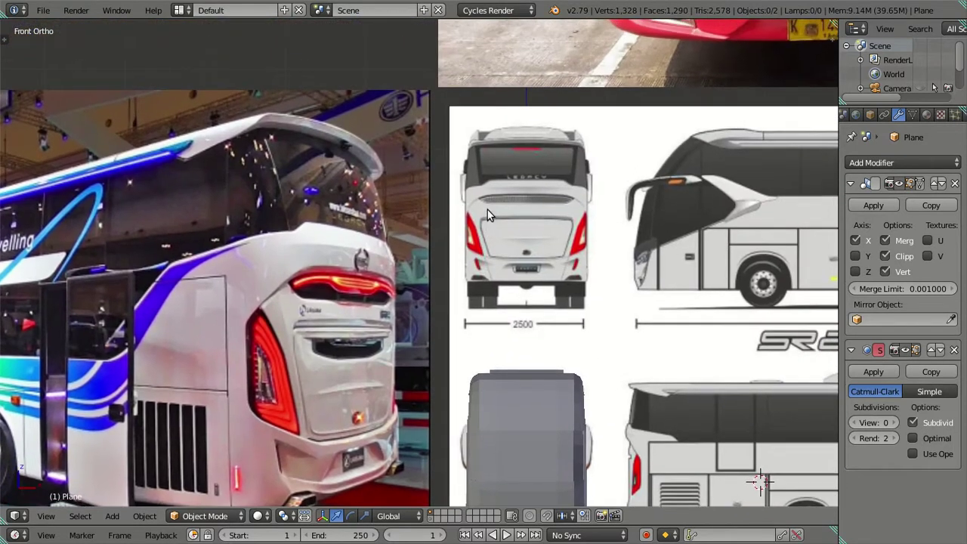
scroll(487, 209, "up", 2)
scroll(497, 159, "up", 2)
scroll(499, 207, "up", 1, "shift")
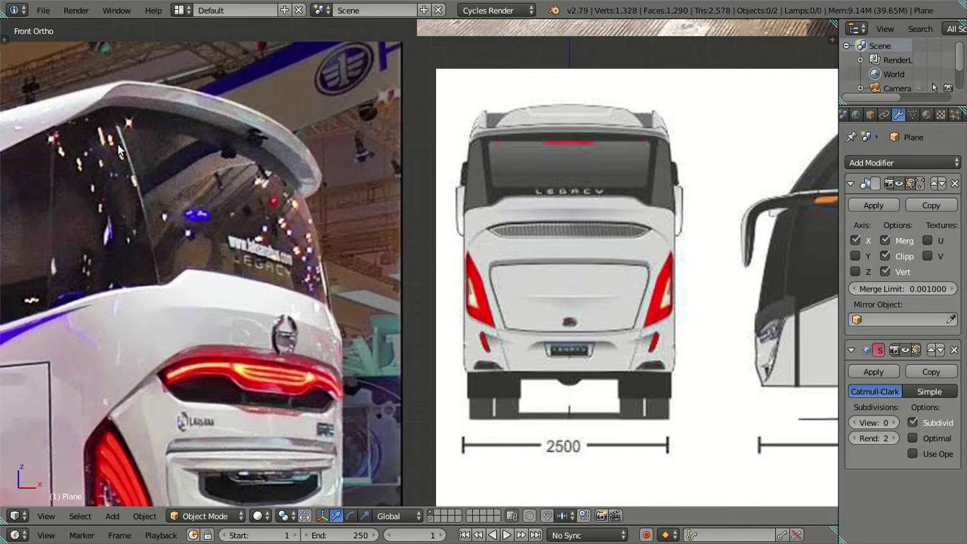
scroll(119, 151, "down", 4)
scroll(175, 233, "down", 4)
middle_click_drag(301, 249, 276, 238)
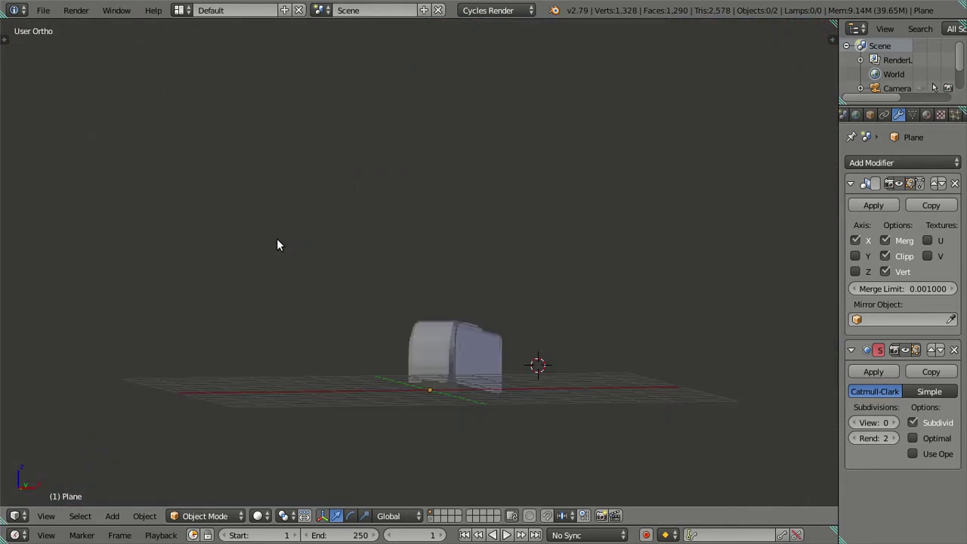
- In Back Ortho, edit the bus body mesh in solid shading, zoomed on the rear roof corner
key("ctrl+KP_1")
scroll(355, 272, "up", 3)
scroll(387, 301, "up", 2)
scroll(396, 249, "up", 2)
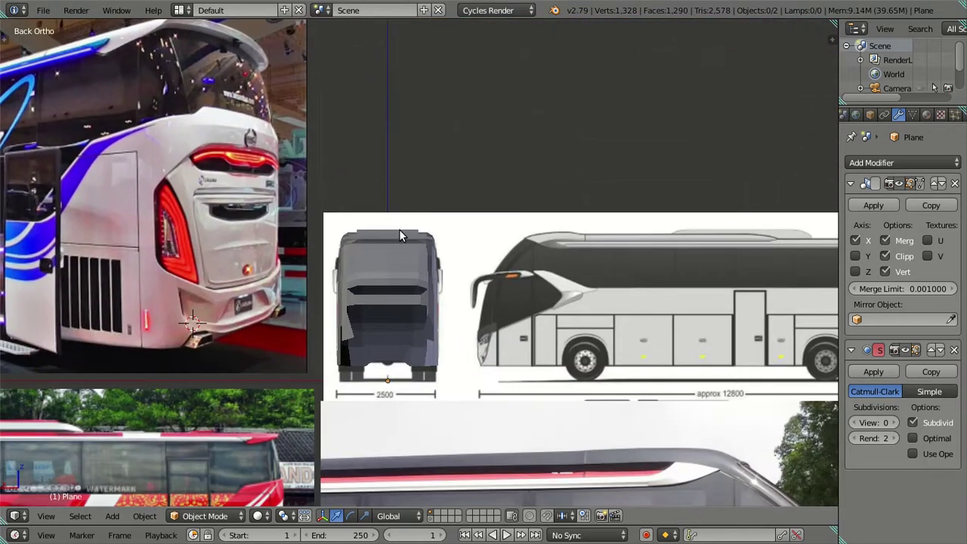
scroll(389, 234, "up", 2)
key("Tab")
scroll(389, 234, "up", 2)
key("z")
mouse_move(356, 225)
middle_mouse_down()
mouse_move(436, 190)
mouse_move(328, 259)
mouse_move(420, 234)
mouse_move(491, 324)
mouse_move(484, 301)
mouse_move(505, 269)
mouse_move(442, 341)
mouse_move(450, 423)
mouse_move(474, 259)
mouse_move(438, 339)
middle_mouse_up()
scroll(365, 213, "up", 3)
- In Back Ortho, slide the rear top corner vertex sideways along X
scroll(439, 337, "up", 2)
scroll(439, 337, "down", 2)
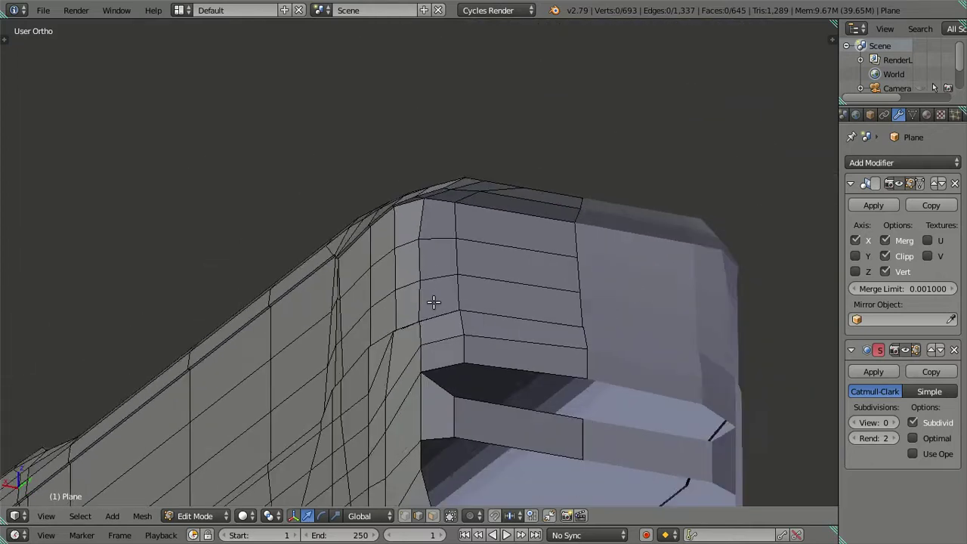
scroll(431, 300, "up", 5)
key("ctrl+KP_1")
scroll(241, 407, "down", 4)
scroll(249, 405, "up", 2)
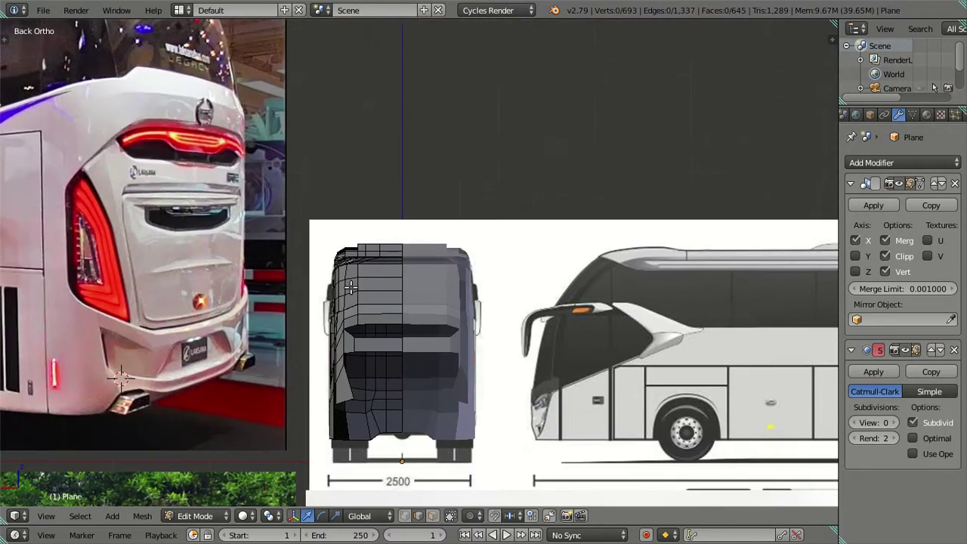
scroll(347, 293, "up", 2)
scroll(346, 293, "up", 3)
scroll(334, 282, "up", 3)
middle_click_drag(335, 283, 459, 250, "shift")
scroll(459, 250, "up", 3)
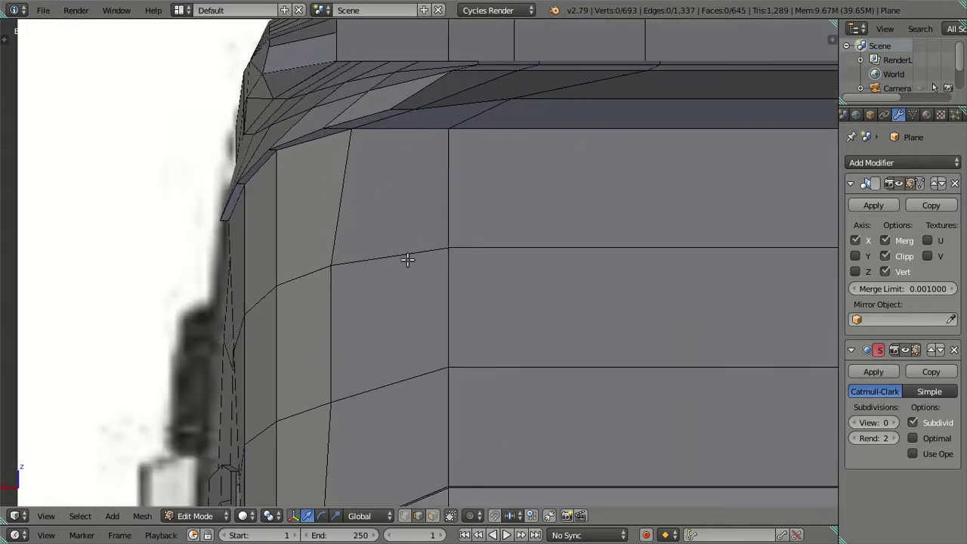
right_click(352, 130)
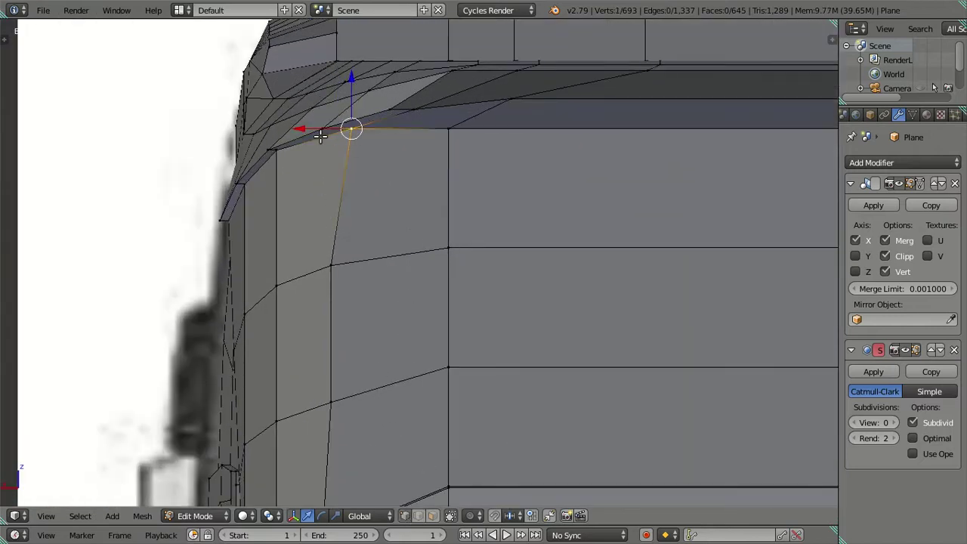
left_click_drag(317, 128, 278, 128)
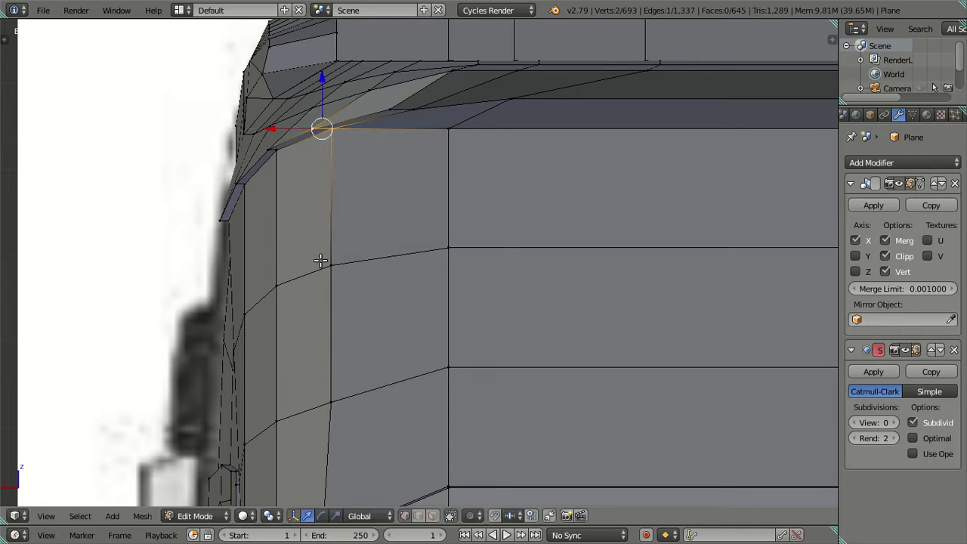
- Shift the corner's vertical edge, then its lowest vertex, slightly along X
right_click(330, 397)
right_click(329, 266, "shift")
left_click_drag(278, 332, 278, 327)
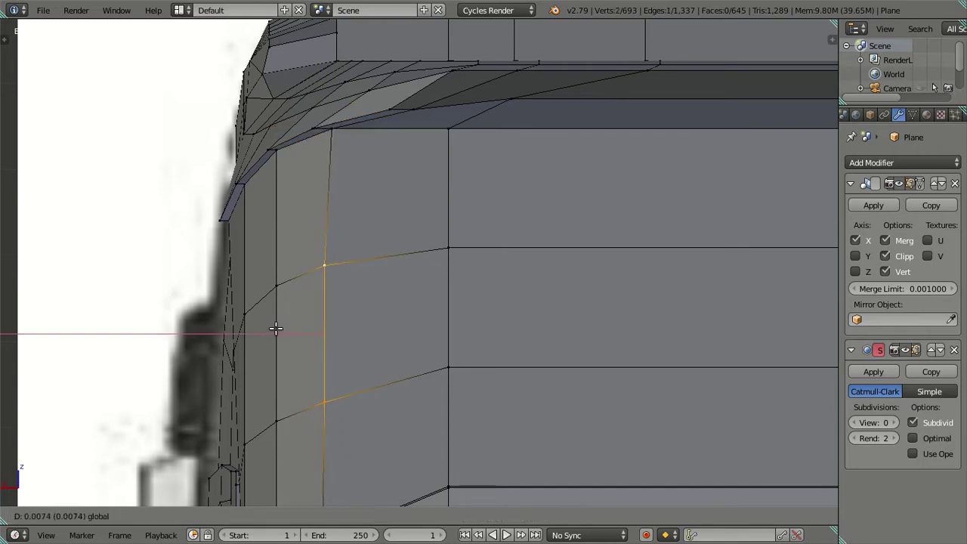
right_click(324, 400)
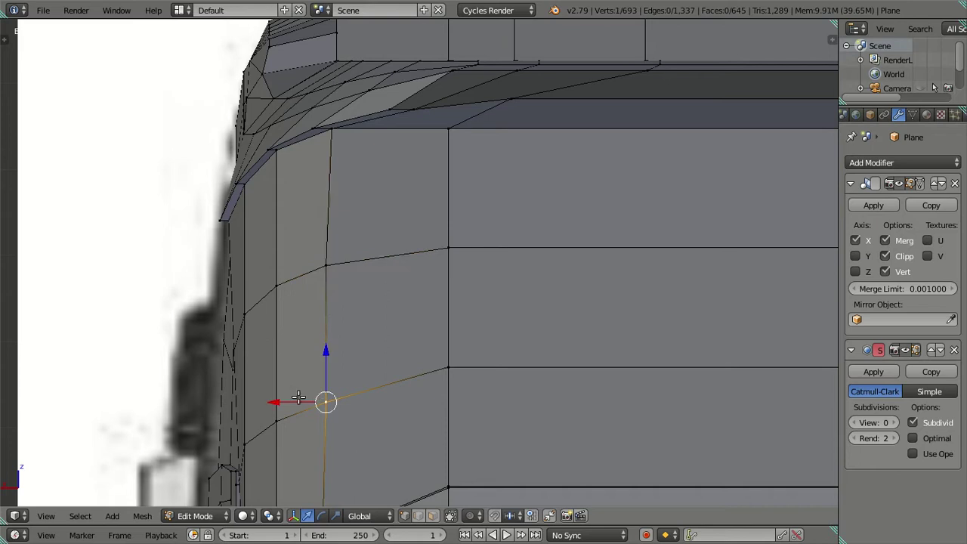
left_click_drag(281, 397, 279, 396)
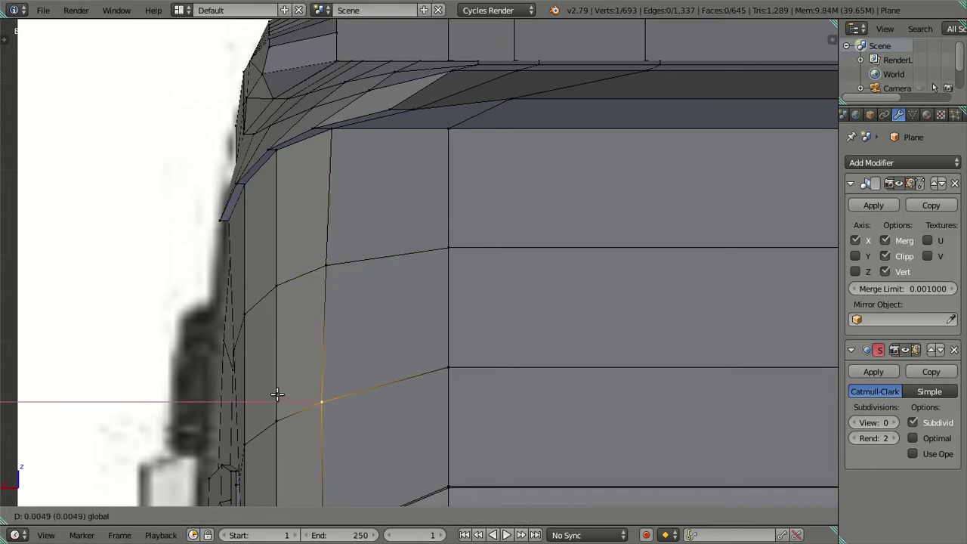
left_click(278, 397)
- Fine-tune the top corner and middle vertices along X, then deselect all
right_click(315, 134)
right_click(308, 128)
left_click_drag(299, 126, 298, 126)
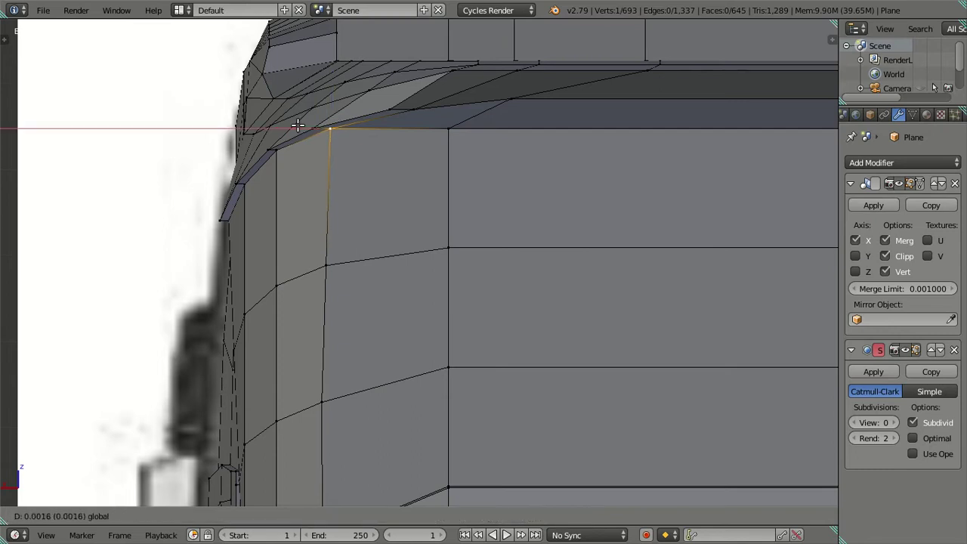
left_click(295, 125)
right_click(326, 264)
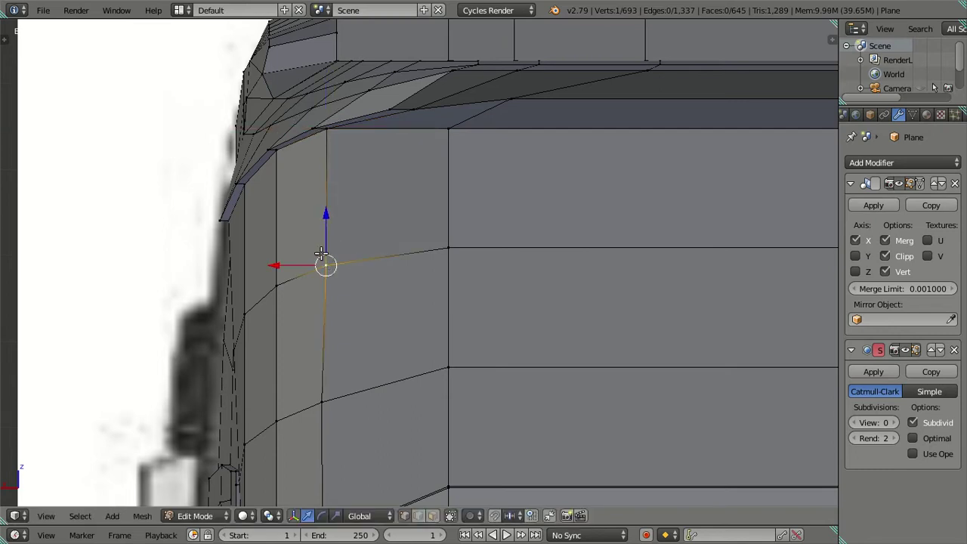
left_click_drag(284, 263, 282, 262)
left_click(280, 263)
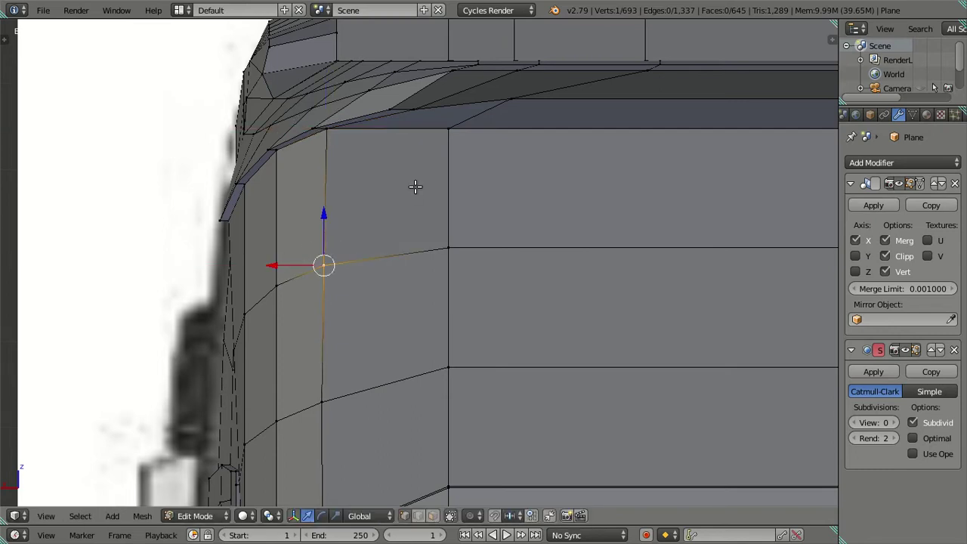
key("a")
key("ctrl+KP_1")
key("z")
scroll(427, 239, "up", 2)
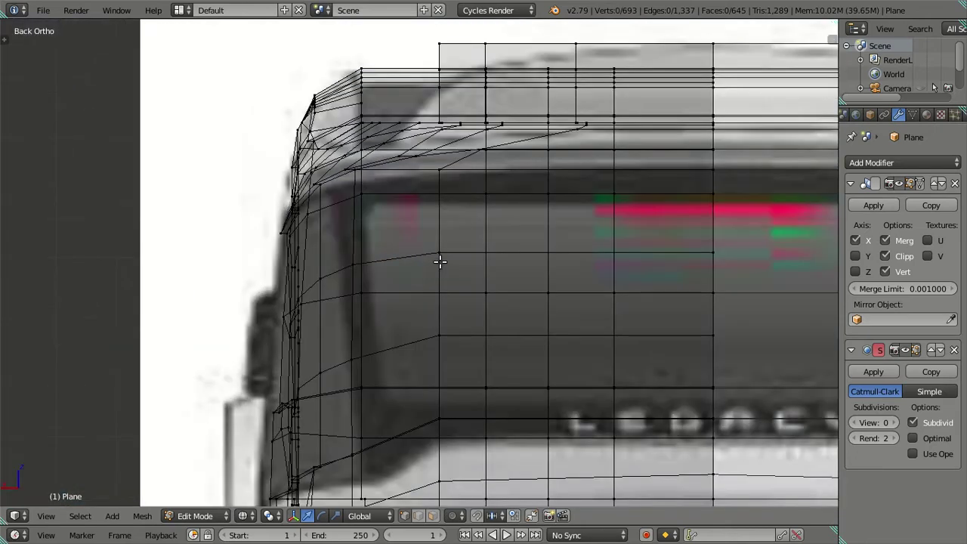
key("z")
scroll(361, 370, "down", 3)
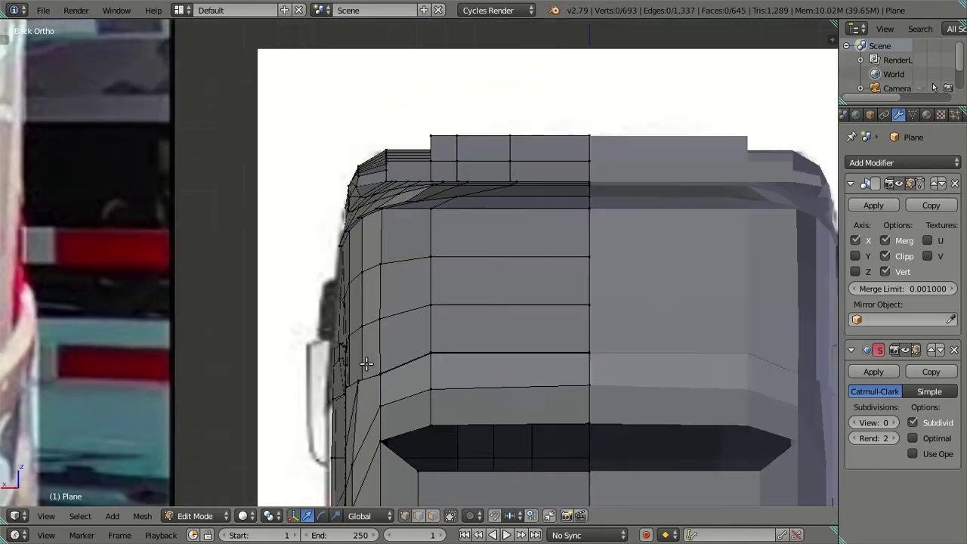
scroll(366, 363, "down", 1)
scroll(408, 335, "down", 5)
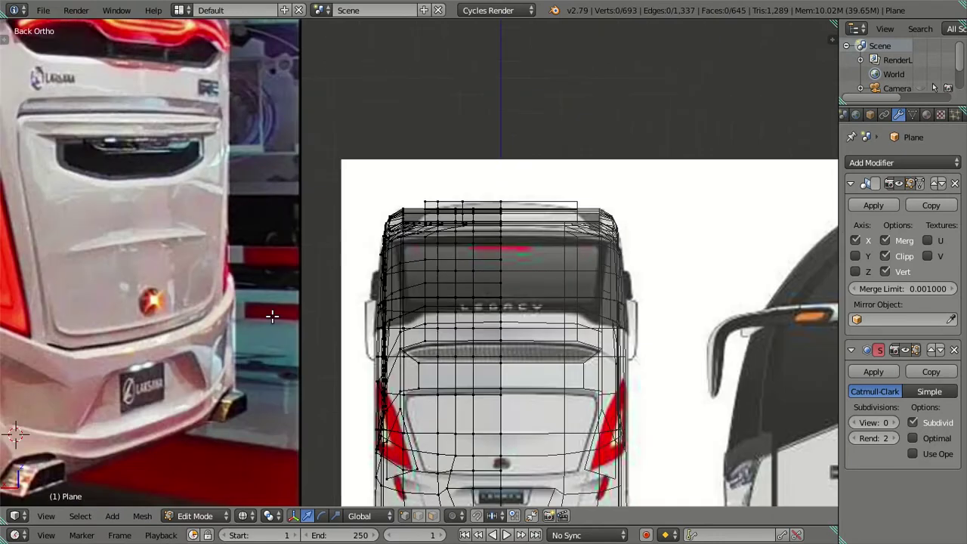
scroll(293, 306, "up", 3)
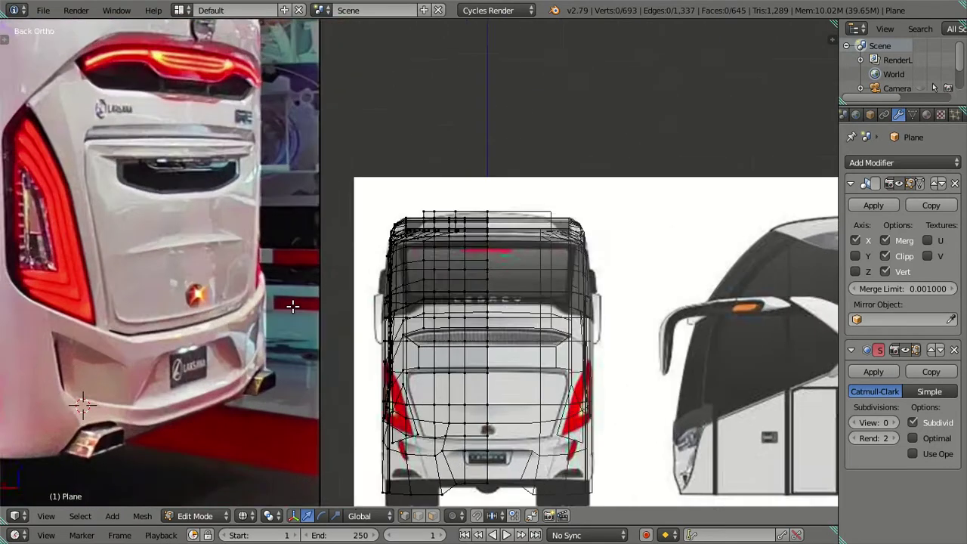
key("z")
scroll(337, 315, "up", 2)
scroll(341, 314, "up", 2)
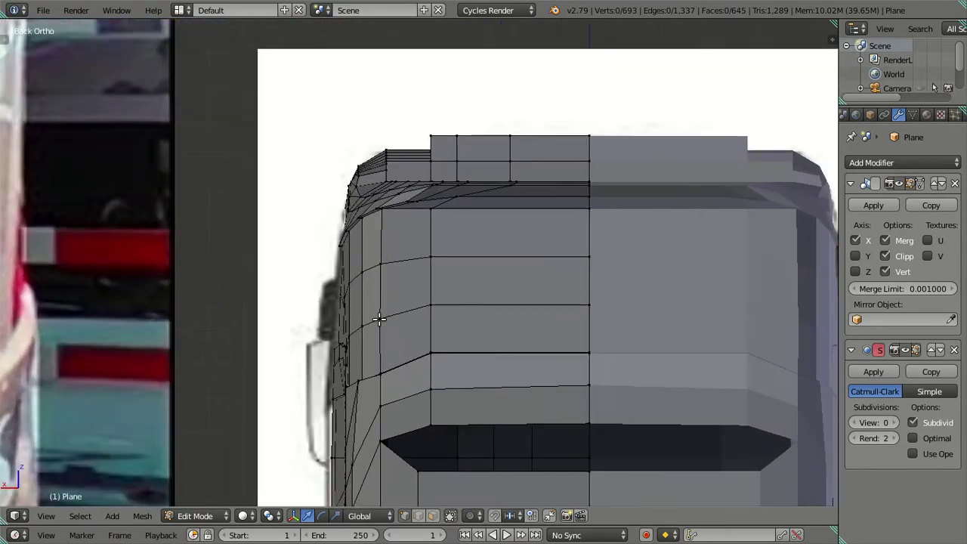
scroll(411, 281, "up", 3)
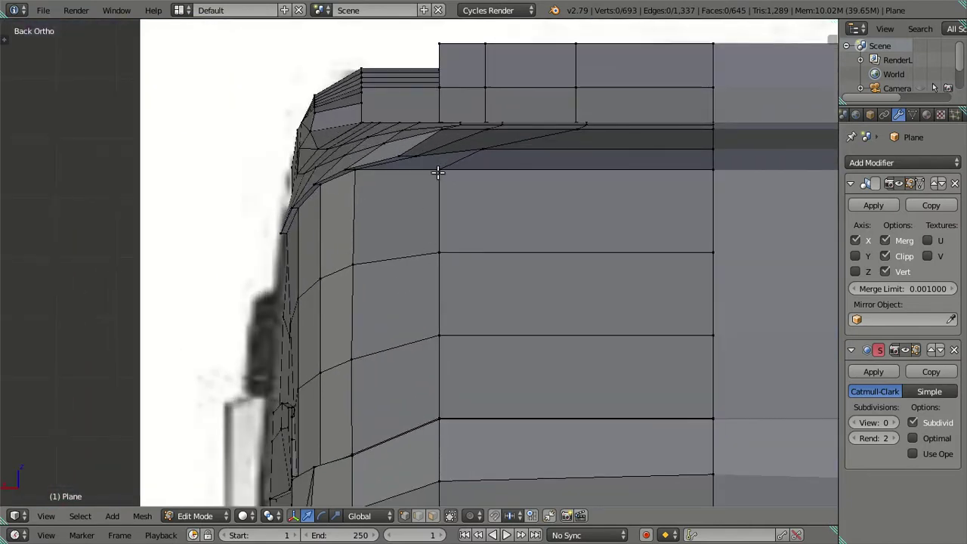
mouse_move(442, 181)
middle_mouse_down()
mouse_move(497, 190)
mouse_move(368, 188)
mouse_move(433, 231)
mouse_move(544, 269)
mouse_move(337, 194)
mouse_move(273, 198)
mouse_move(418, 268)
mouse_move(420, 237)
mouse_move(430, 264)
mouse_move(431, 205)
mouse_move(471, 211)
mouse_move(470, 263)
mouse_move(452, 185)
mouse_move(442, 378)
mouse_move(475, 359)
middle_mouse_up()
- From the back view, slide the roof lip edge left along X in two moves
key("ctrl+KP_1")
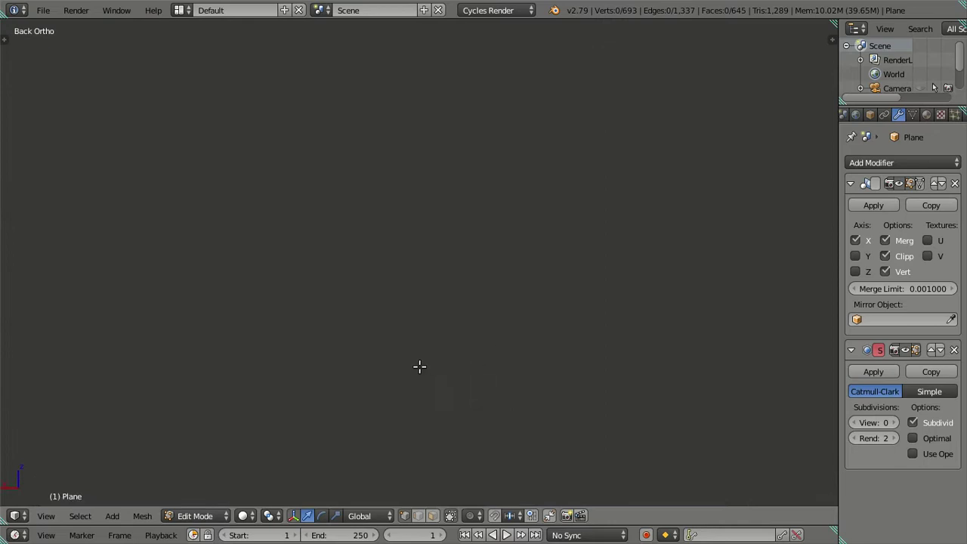
scroll(355, 286, "up", 2)
scroll(356, 286, "up", 2)
scroll(356, 286, "up", 2)
mouse_move(315, 286)
middle_mouse_down()
mouse_move(658, 286)
mouse_move(401, 282)
middle_mouse_up()
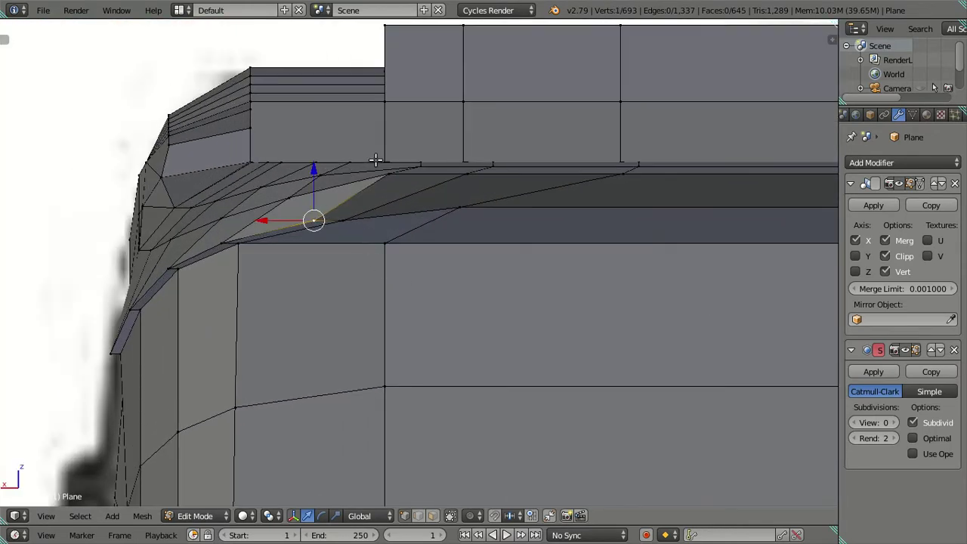
left_click_drag(300, 198, 277, 200)
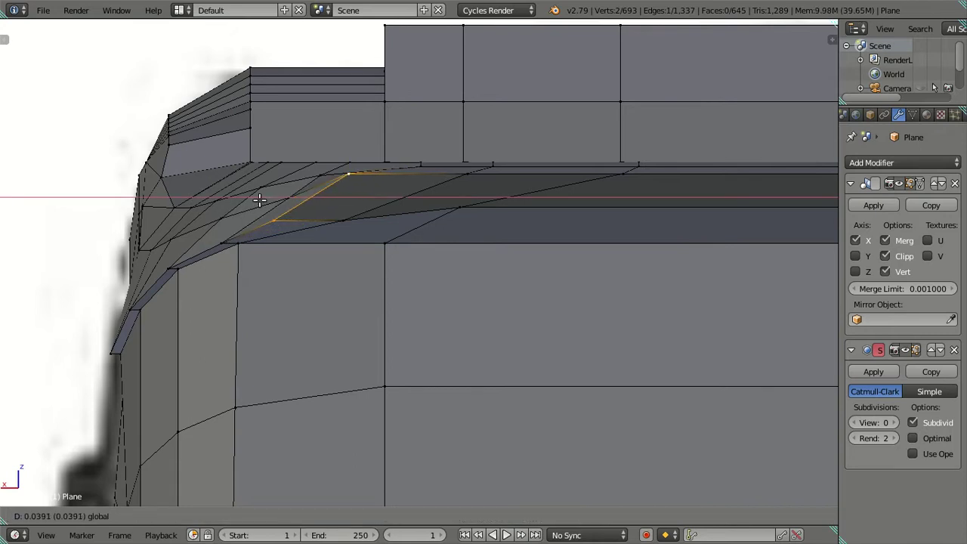
left_click(258, 199)
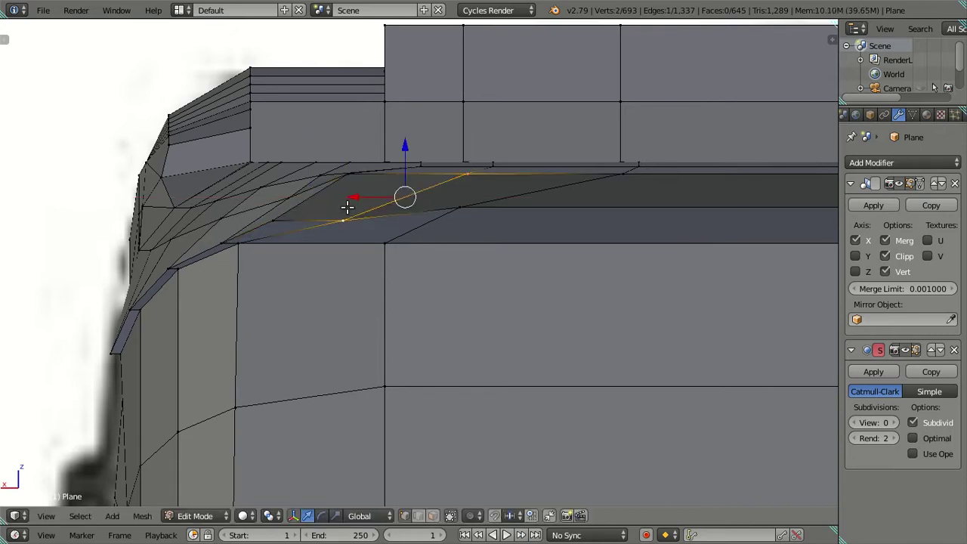
left_click_drag(358, 197, 329, 196)
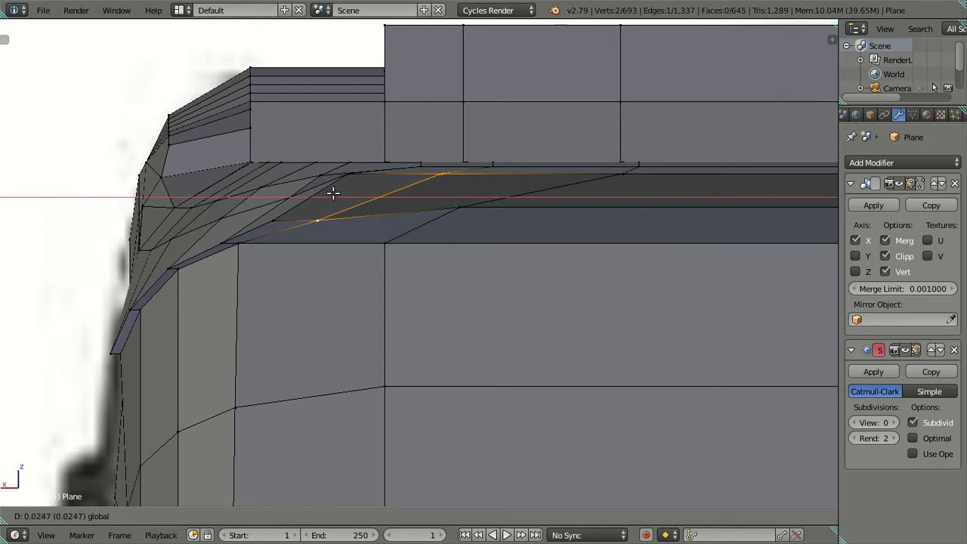
left_click(333, 192)
- Lower the lip edge slightly along Z and settle its height
scroll(440, 276, "down", 2)
scroll(363, 249, "down", 2)
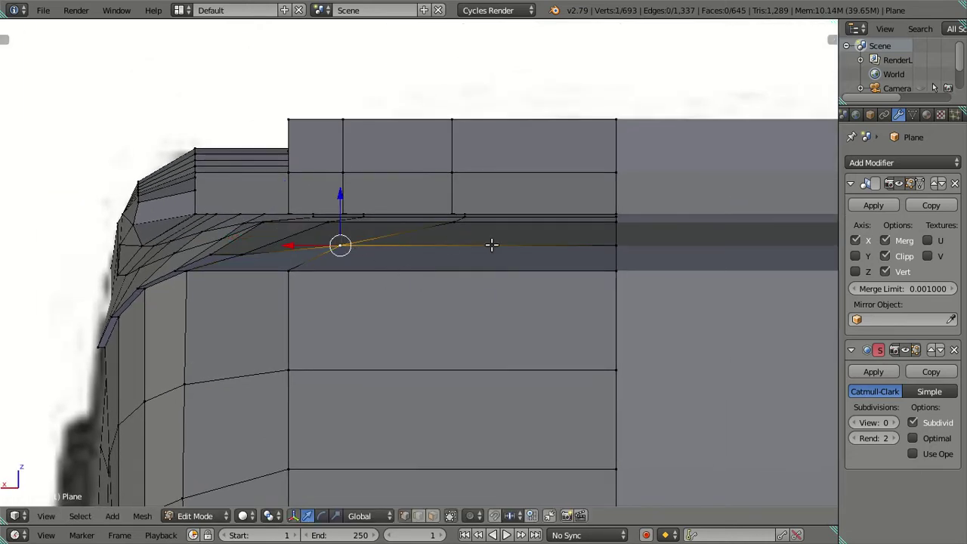
left_click_drag(473, 199, 474, 202)
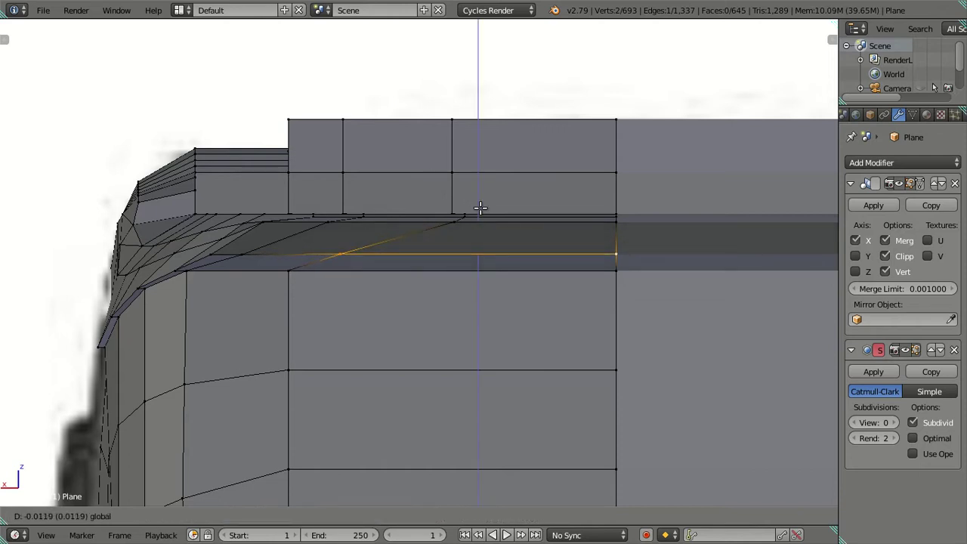
left_click_drag(481, 206, 479, 199)
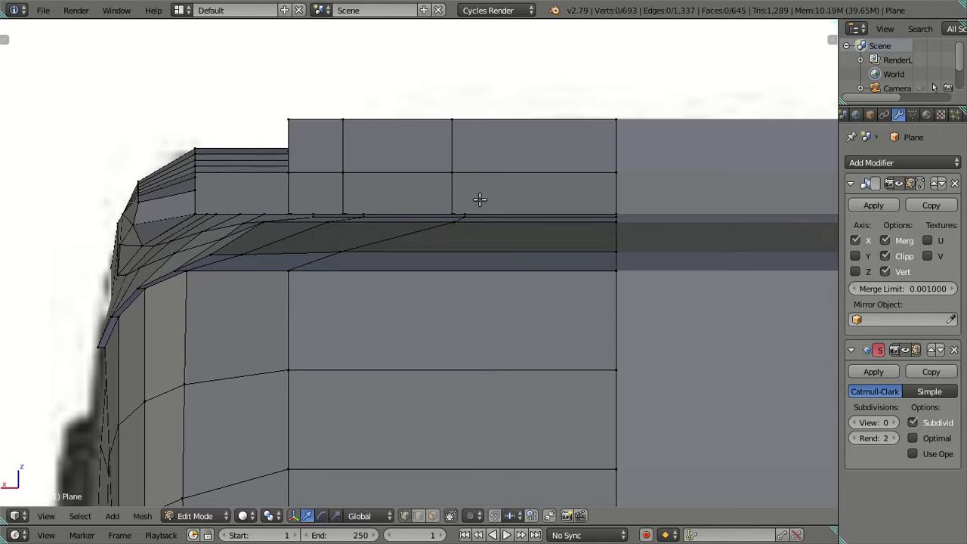
scroll(480, 198, "down", 5)
- Move the edge below the lip in Back view, then inspect the cab roof corner obliquely
mouse_move(400, 259)
middle_mouse_down()
mouse_move(472, 241)
mouse_move(524, 254)
mouse_move(357, 303)
mouse_move(383, 274)
middle_mouse_up()
key("ctrl+KP_1")
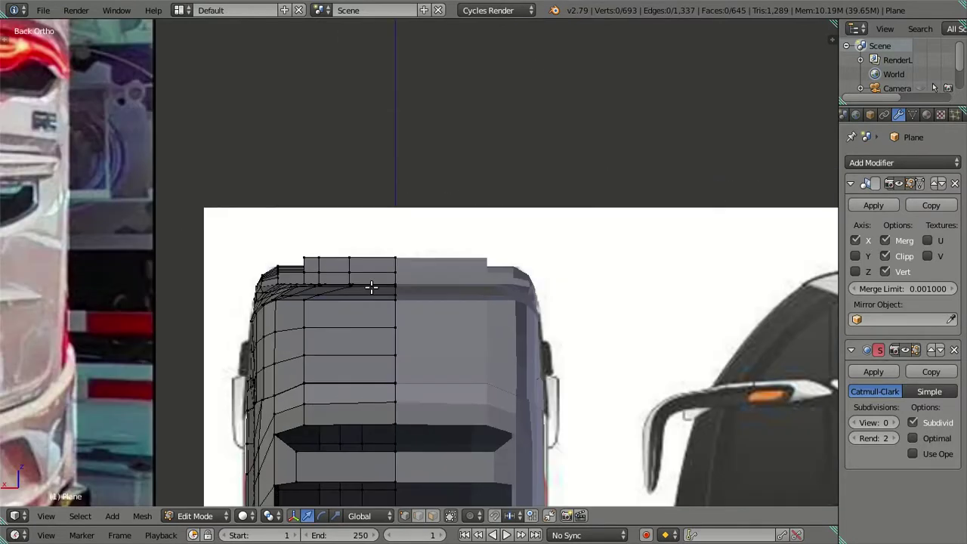
scroll(259, 332, "up", 4)
scroll(283, 300, "up", 1)
scroll(211, 312, "up", 3)
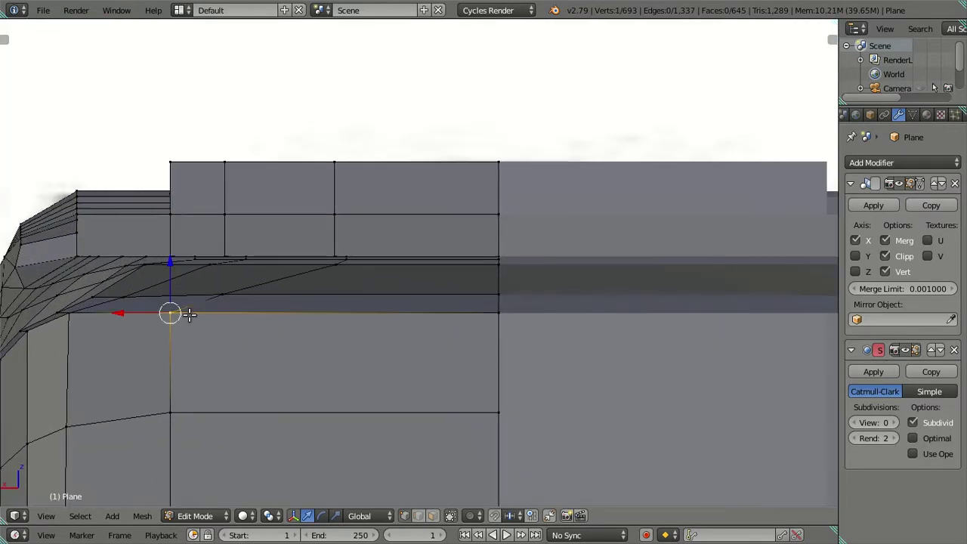
left_click(338, 262)
scroll(332, 262, "down", 4)
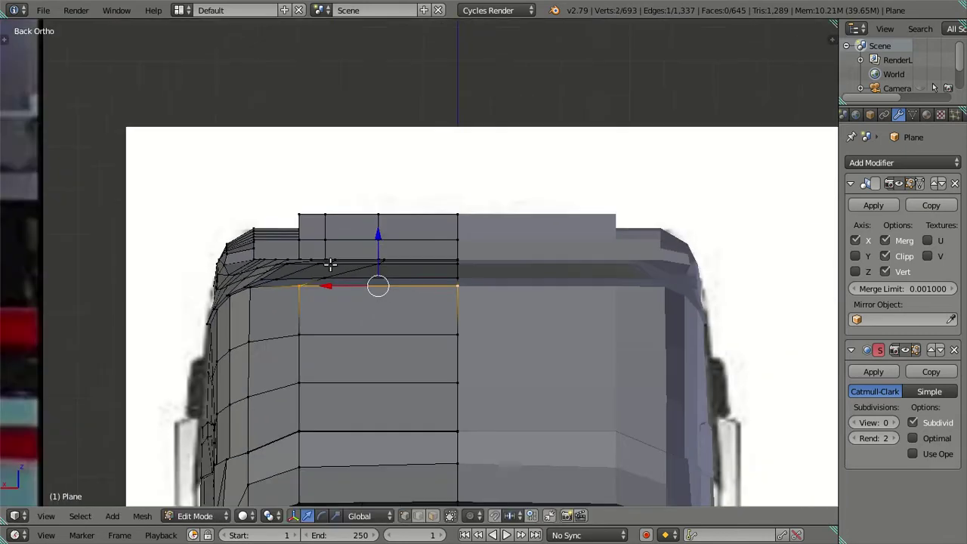
mouse_move(326, 264)
middle_mouse_down()
mouse_move(326, 287)
mouse_move(380, 272)
mouse_move(516, 206)
mouse_move(385, 252)
mouse_move(377, 242)
mouse_move(398, 237)
mouse_move(429, 264)
mouse_move(490, 276)
mouse_move(281, 257)
middle_mouse_up()
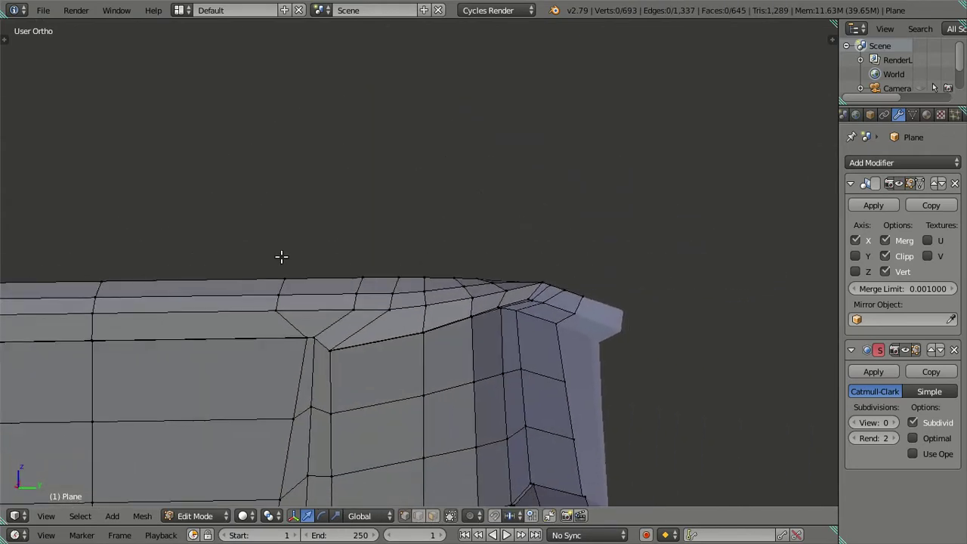
mouse_move(502, 308)
middle_mouse_down()
mouse_move(705, 322)
mouse_move(531, 287)
mouse_move(448, 333)
middle_mouse_up()
key("KP_3")
mouse_move(508, 352)
middle_mouse_down()
mouse_move(435, 282)
mouse_move(473, 291)
middle_mouse_up()
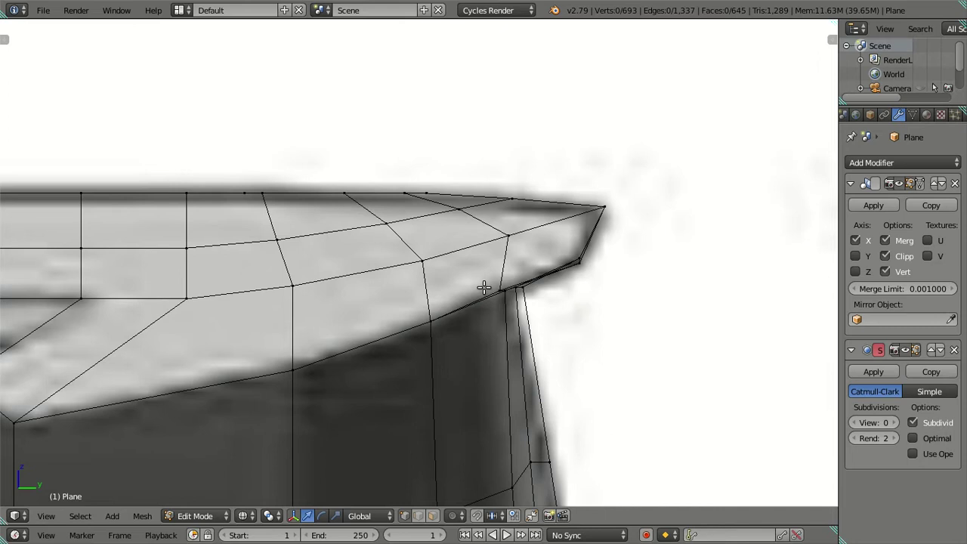
mouse_move(449, 312)
middle_mouse_down()
mouse_move(518, 280)
mouse_move(561, 277)
mouse_move(532, 277)
mouse_move(524, 249)
mouse_move(511, 244)
mouse_move(431, 283)
mouse_move(450, 306)
mouse_move(403, 276)
middle_mouse_up()
scroll(400, 272, "down", 3)
mouse_move(576, 335)
middle_mouse_down()
mouse_move(505, 328)
mouse_move(609, 479)
mouse_move(600, 442)
mouse_move(534, 388)
middle_mouse_up()
key("KP_1")
mouse_move(583, 265)
middle_mouse_down("shift")
mouse_move(431, 410)
mouse_move(433, 259)
mouse_move(447, 282)
mouse_move(443, 318)
middle_mouse_up("shift")
scroll(431, 410, "up", 3)
- Move a roof-corner vertex along Y, then slide it right along X
right_click(453, 305)
left_click_drag(436, 265, 437, 251)
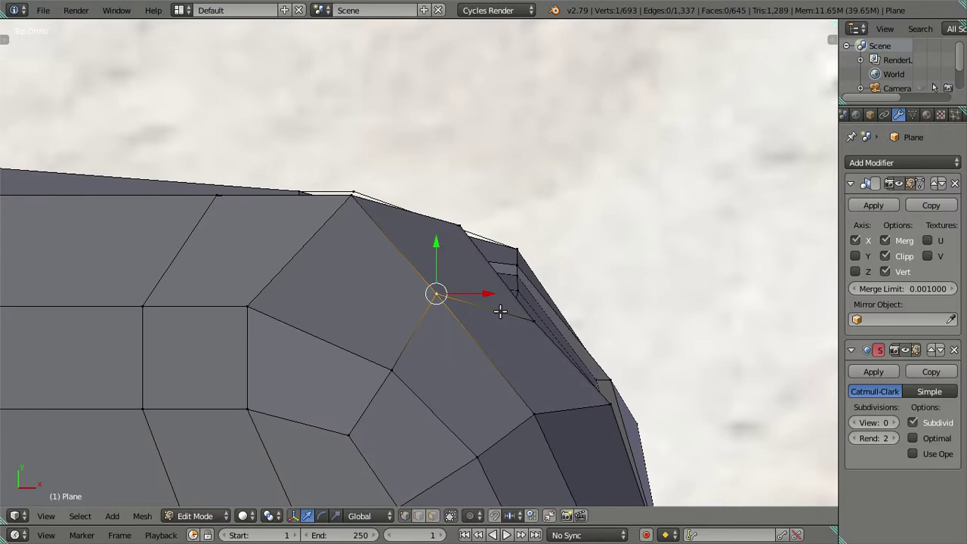
left_click_drag(487, 293, 502, 301)
scroll(498, 301, "down", 3)
middle_click_drag(434, 352, 472, 279, "shift")
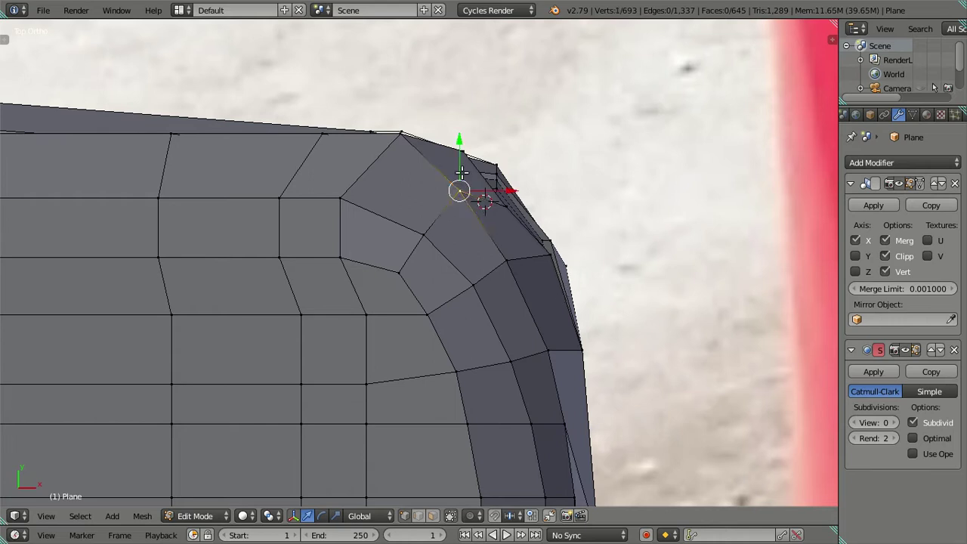
key("a")
mouse_move(458, 155)
middle_mouse_down()
mouse_move(503, 183)
mouse_move(403, 112)
mouse_move(331, 39)
middle_mouse_up()
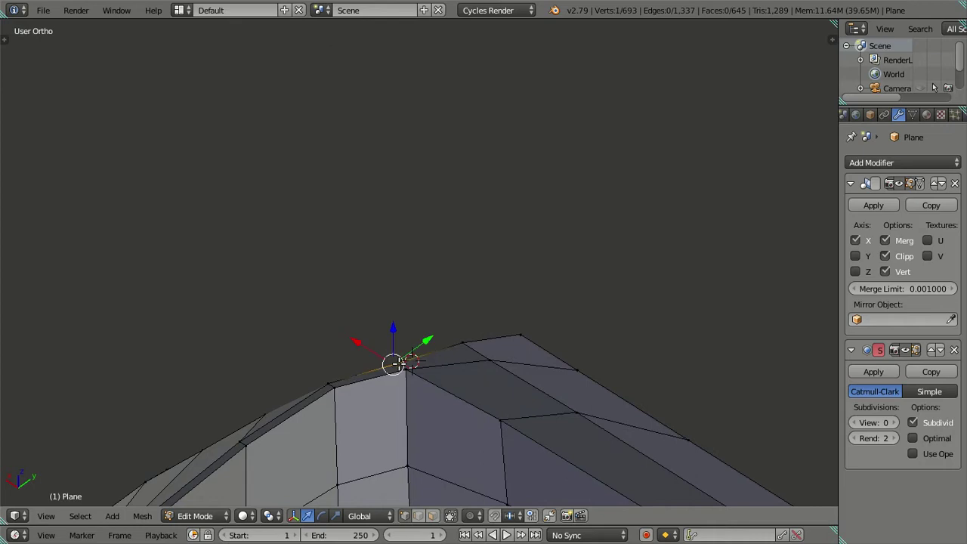
- In the back view, slide the selected corner vertices along X to match the reference
key("ctrl+KP_1")
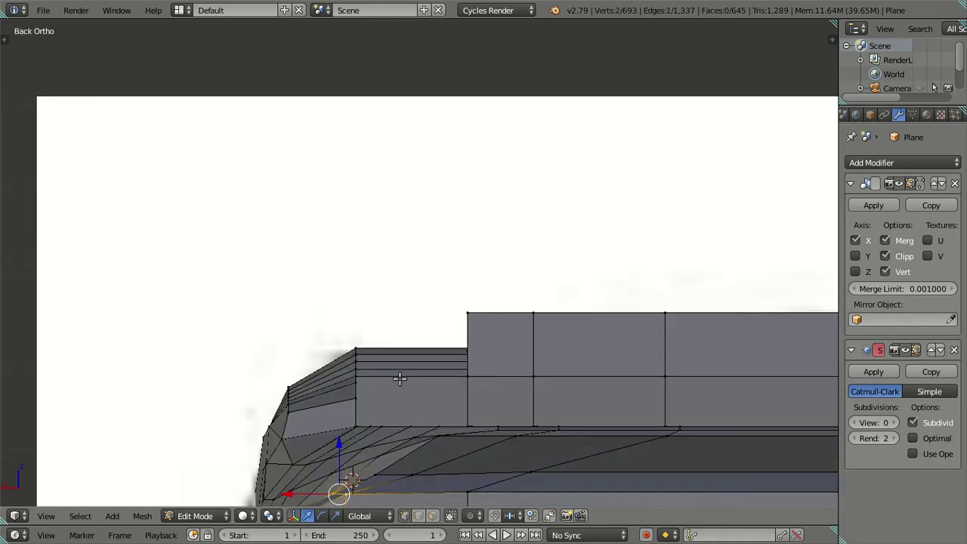
middle_click_drag(399, 373, 410, 226, "shift")
left_click_drag(327, 185, 324, 179)
key("a")
mouse_move(324, 179)
middle_mouse_down()
mouse_move(551, 380)
mouse_move(571, 345)
mouse_move(506, 146)
mouse_move(467, 155)
middle_mouse_up()
- In the top view, move the corner vertex along Y to follow the reference image
key("KP_7")
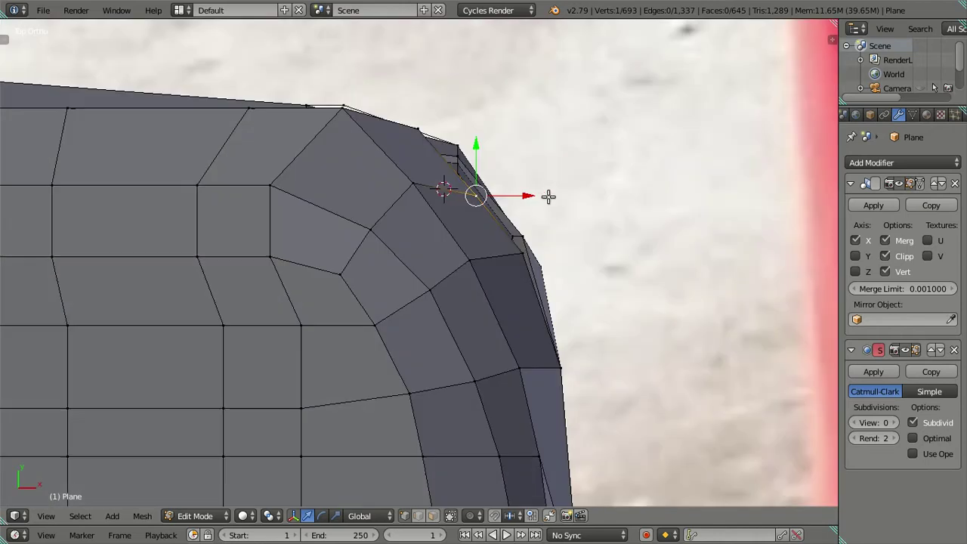
left_click_drag(479, 166, 472, 143)
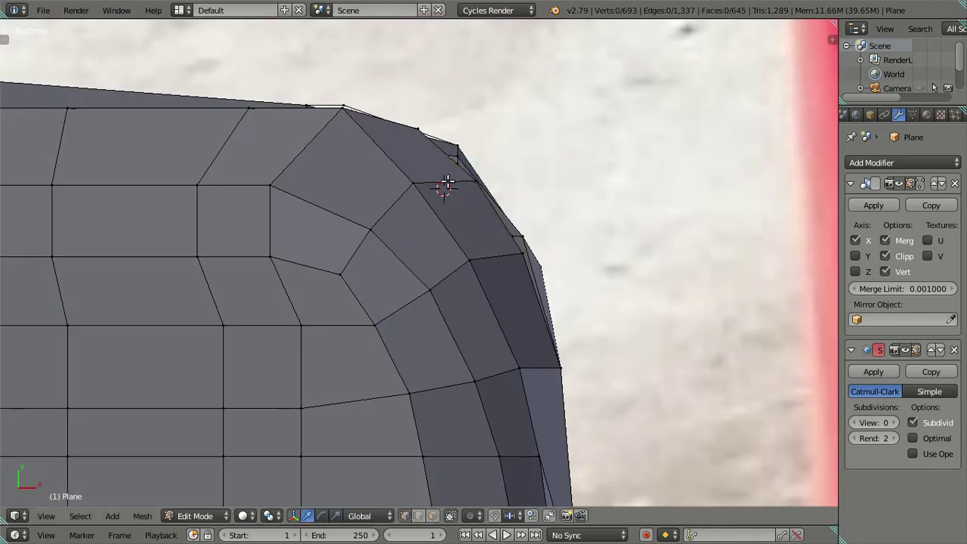
mouse_move(540, 269)
middle_mouse_down()
mouse_move(492, 188)
mouse_move(308, 90)
middle_mouse_up()
mouse_move(310, 57)
middle_mouse_down()
mouse_move(270, 119)
mouse_move(458, 220)
middle_mouse_up()
- Preview the body in Object Mode at subdivision viewport level 2, then return to Edit Mode
key("Tab")
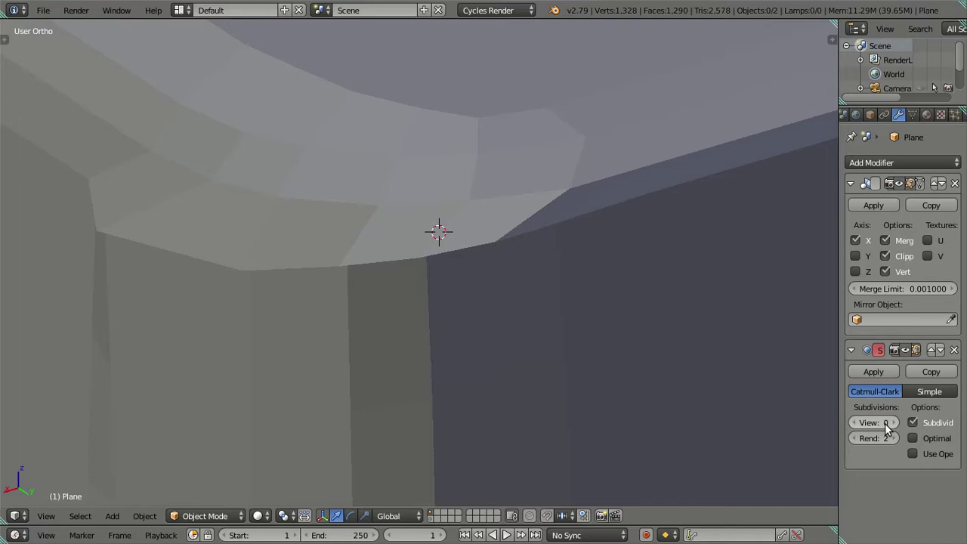
left_click_drag(884, 423, 895, 423)
mouse_move(683, 276)
middle_mouse_down()
mouse_move(652, 198)
mouse_move(595, 209)
middle_mouse_up()
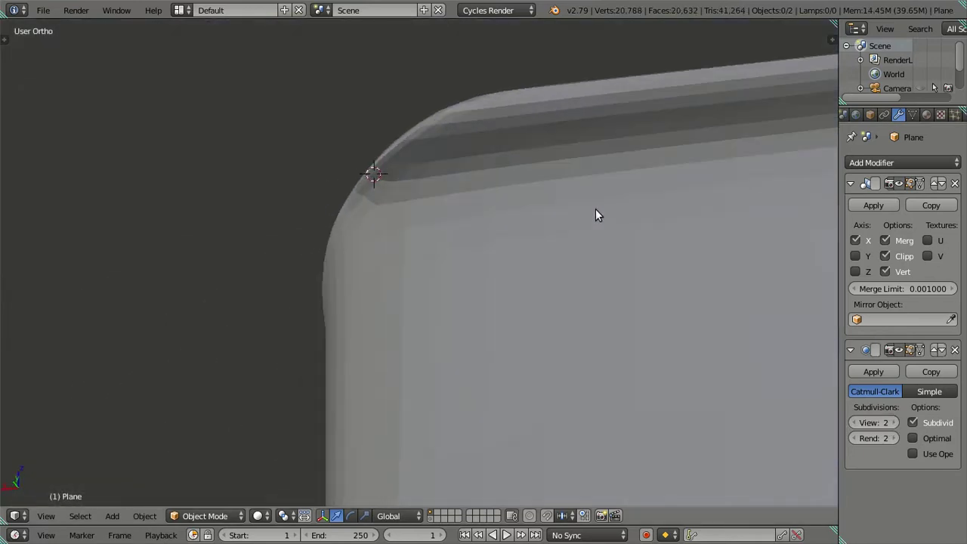
key("Tab")
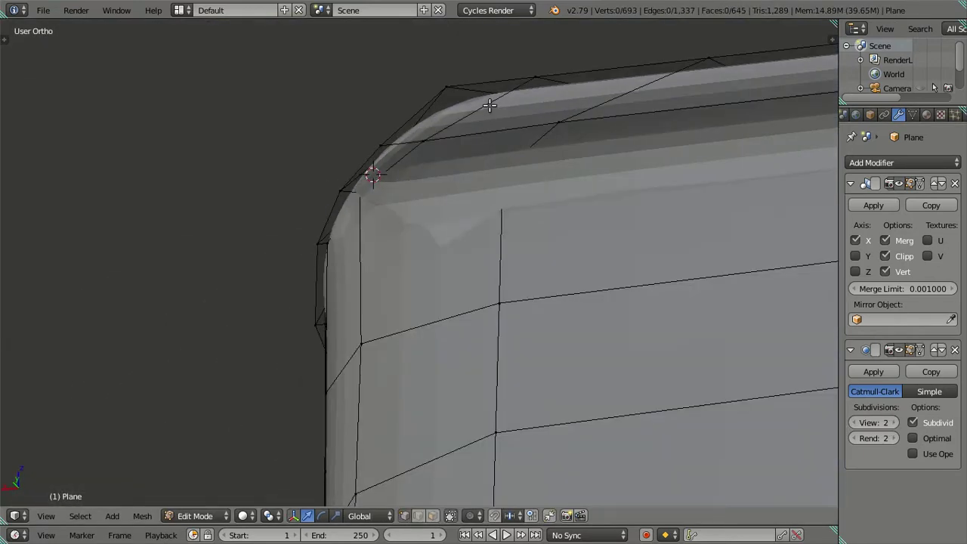
- Cut a five-cut edge loop at the front corner and preview it in Object Mode
key("ctrl+r")
left_click(490, 105)
mouse_move(477, 114)
middle_mouse_down()
mouse_move(449, 177)
mouse_move(479, 164)
mouse_move(556, 188)
mouse_move(546, 146)
mouse_move(659, 329)
middle_mouse_up()
key("Tab")
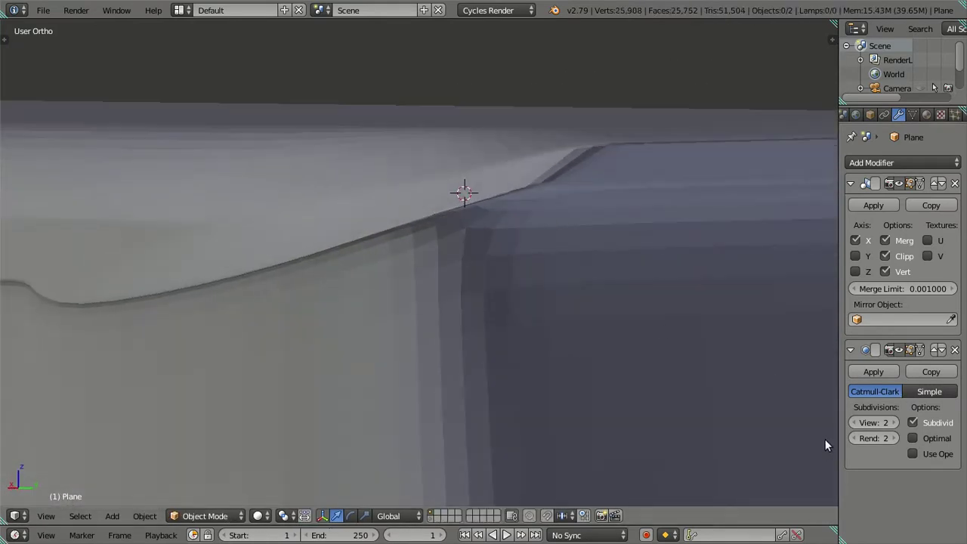
- Lower the subdivision viewport level to 0 and inspect the raw corner mesh in Edit Mode
left_click(858, 424)
left_click(857, 424)
key("Tab")
middle_click_drag(585, 257, 566, 178)
mouse_move(580, 231)
middle_mouse_down()
mouse_move(537, 289)
mouse_move(494, 246)
mouse_move(488, 265)
mouse_move(477, 169)
mouse_move(498, 181)
mouse_move(507, 161)
mouse_move(489, 172)
mouse_move(461, 246)
mouse_move(462, 218)
mouse_move(492, 237)
mouse_move(529, 331)
mouse_move(492, 287)
mouse_move(460, 288)
middle_mouse_up()
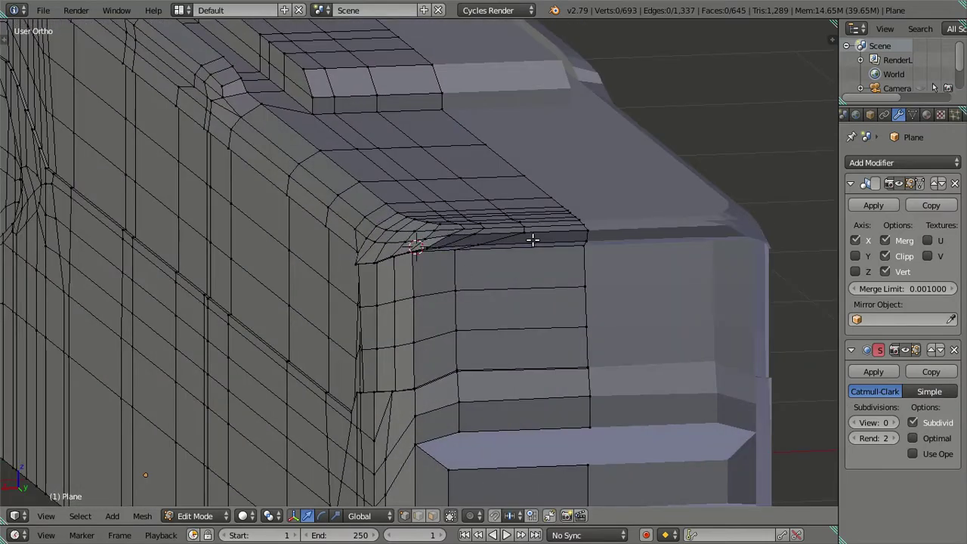
middle_click_drag(533, 239, 524, 179)
scroll(524, 179, "up", 4)
mouse_move(492, 276)
middle_mouse_down()
mouse_move(466, 242)
mouse_move(462, 202)
mouse_move(466, 190)
mouse_move(475, 207)
mouse_move(487, 198)
middle_mouse_up()
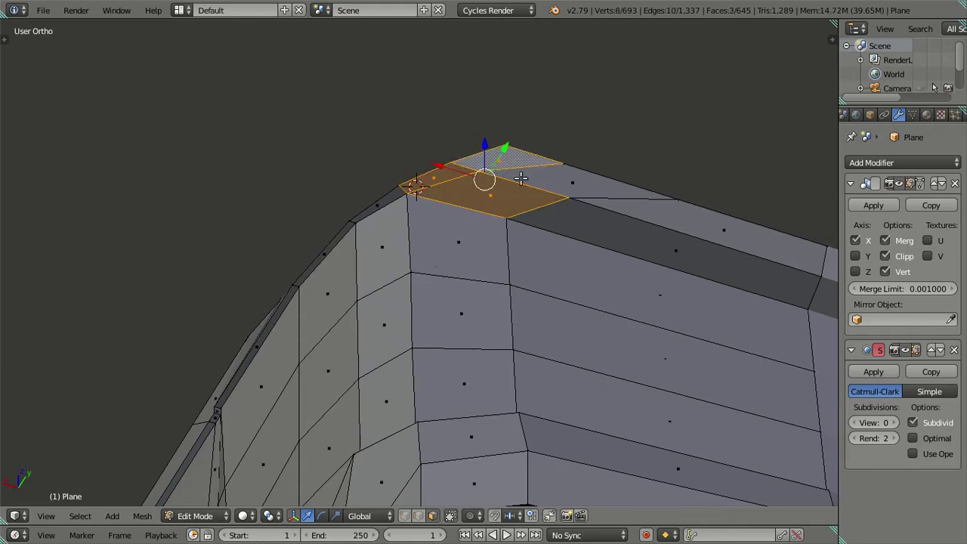
- Delete the top roof-corner faces plus the two faces beside the hole
key("x")
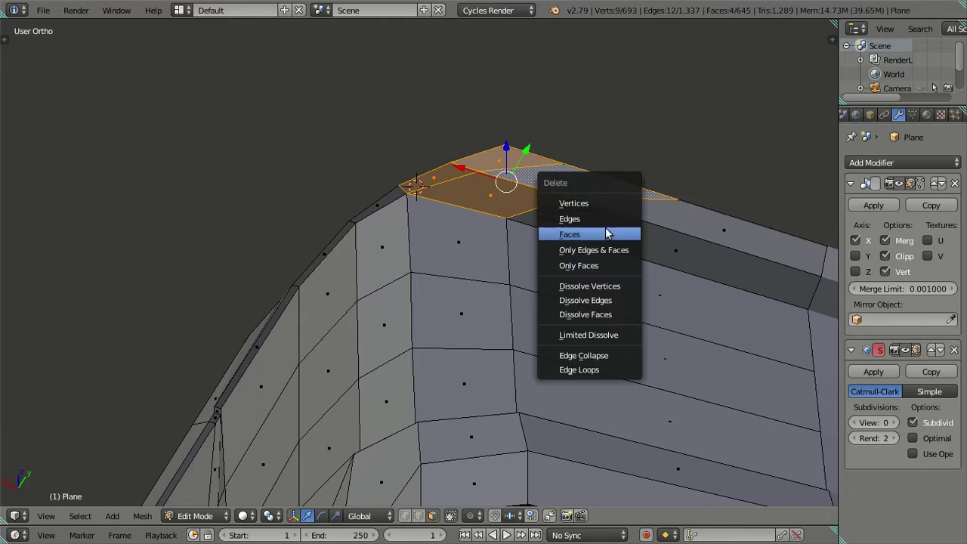
left_click(605, 233)
right_click(631, 205)
right_click(617, 227, "shift")
key("x")
left_click(620, 227)
- Dissolve the edge loop around the roof corner and inspect the result
mouse_move(597, 224)
middle_mouse_down()
mouse_move(546, 274)
mouse_move(538, 370)
middle_mouse_up()
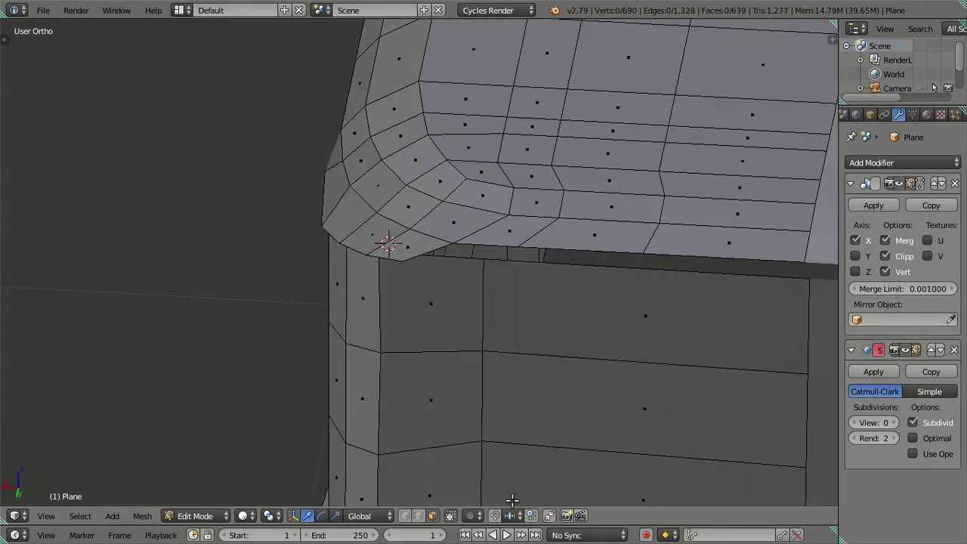
right_click(672, 116, "alt")
key("x")
left_click(656, 181)
mouse_move(511, 226)
middle_mouse_down()
mouse_move(541, 136)
mouse_move(614, 158)
mouse_move(636, 138)
mouse_move(602, 129)
mouse_move(567, 95)
mouse_move(530, 105)
mouse_move(537, 116)
mouse_move(557, 111)
mouse_move(585, 141)
mouse_move(610, 148)
mouse_move(664, 114)
mouse_move(595, 134)
mouse_move(572, 110)
mouse_move(549, 118)
mouse_move(544, 143)
mouse_move(557, 147)
mouse_move(546, 144)
mouse_move(521, 198)
mouse_move(561, 231)
mouse_move(642, 270)
mouse_move(704, 227)
mouse_move(722, 295)
mouse_move(705, 282)
mouse_move(695, 300)
mouse_move(675, 284)
mouse_move(602, 106)
mouse_move(520, 147)
mouse_move(521, 115)
mouse_move(555, 128)
mouse_move(584, 186)
mouse_move(532, 227)
middle_mouse_up()
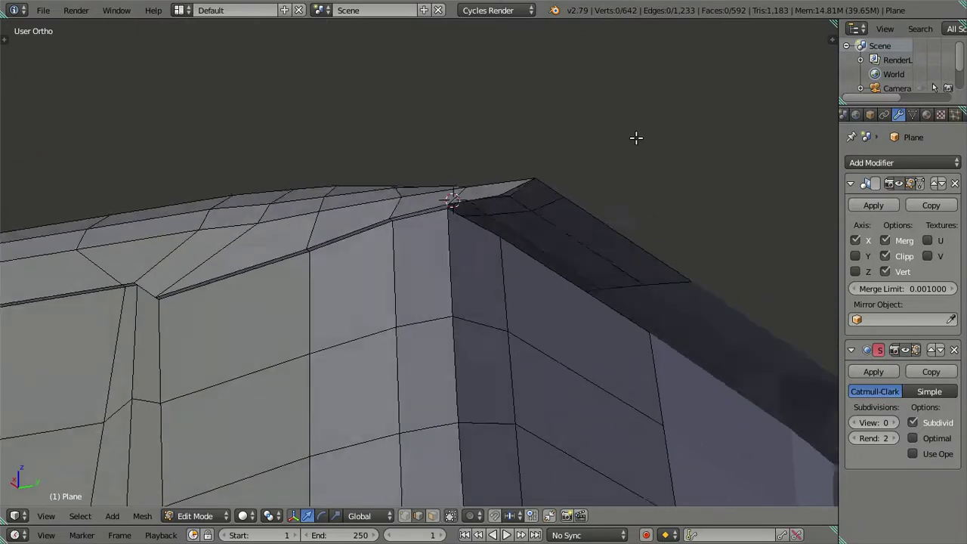
middle_click_drag(472, 230, 474, 108)
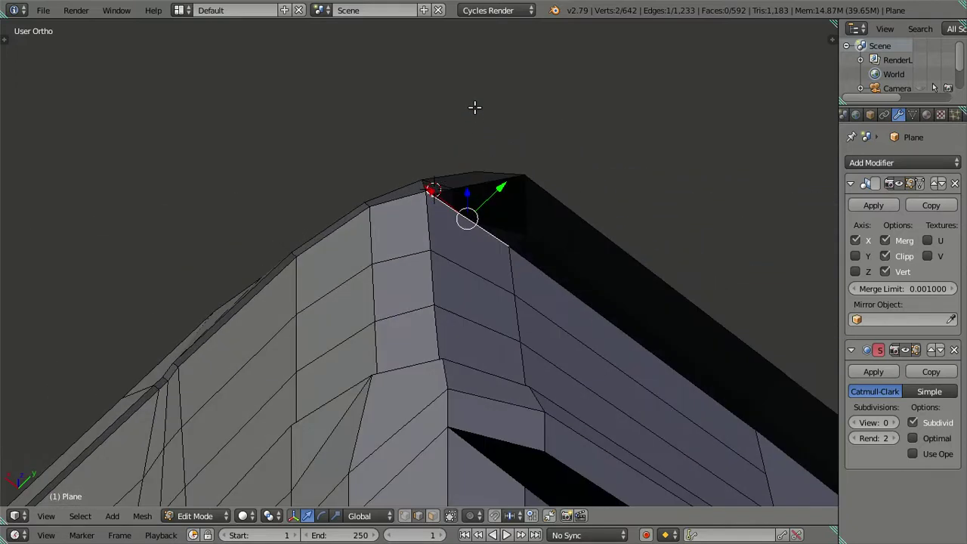
mouse_move(451, 171)
middle_mouse_down()
mouse_move(501, 229)
mouse_move(493, 244)
mouse_move(578, 234)
mouse_move(611, 272)
mouse_move(537, 268)
mouse_move(527, 312)
mouse_move(546, 309)
mouse_move(546, 274)
mouse_move(557, 277)
mouse_move(548, 233)
mouse_move(579, 264)
mouse_move(576, 288)
mouse_move(594, 287)
mouse_move(597, 246)
mouse_move(648, 279)
mouse_move(461, 302)
mouse_move(451, 283)
mouse_move(535, 287)
mouse_move(554, 307)
mouse_move(573, 291)
mouse_move(428, 284)
mouse_move(506, 246)
middle_mouse_up()
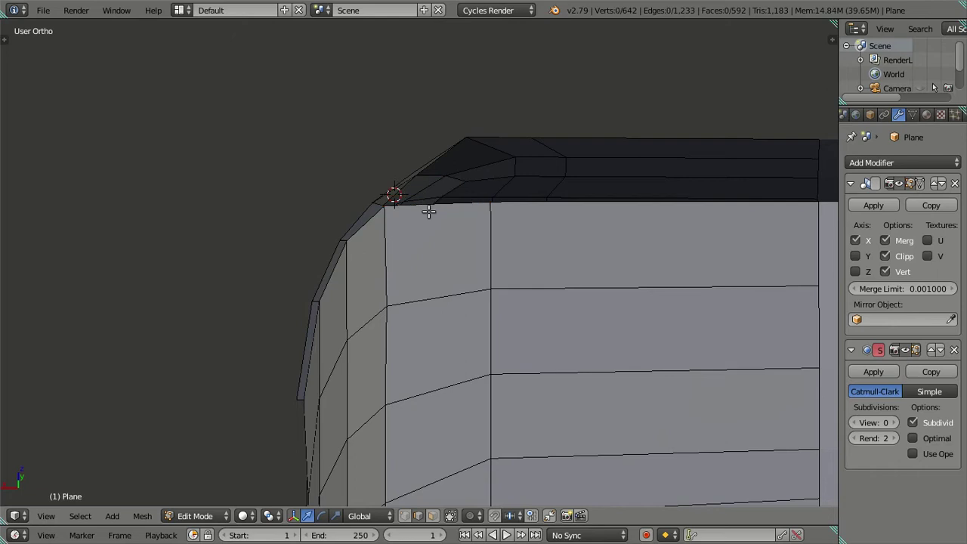
- Extrude a new vertex from the roof-lip corner edge
middle_click_drag(429, 212, 479, 193)
mouse_move(616, 273)
middle_mouse_down()
mouse_move(587, 322)
mouse_move(641, 307)
mouse_move(660, 315)
middle_mouse_up()
scroll(487, 272, "up", 2)
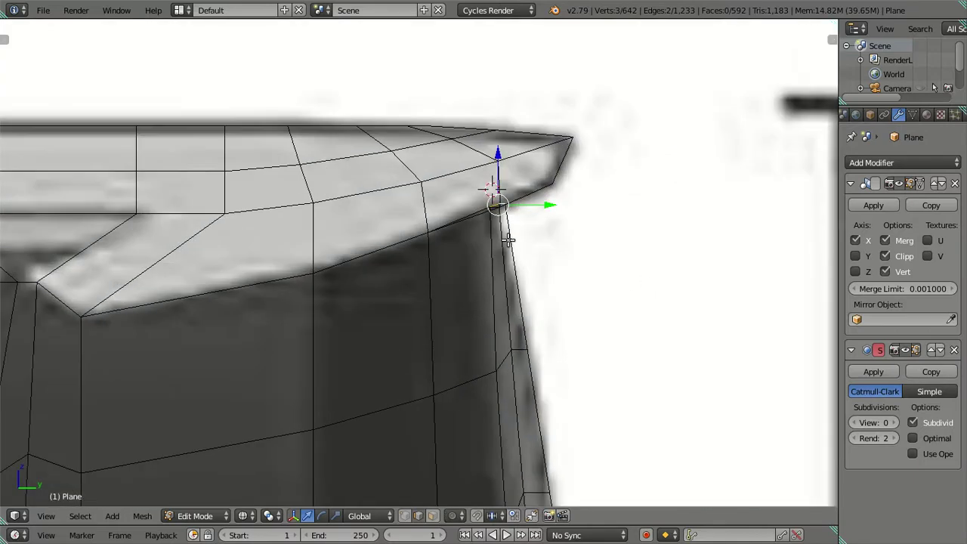
key("e")
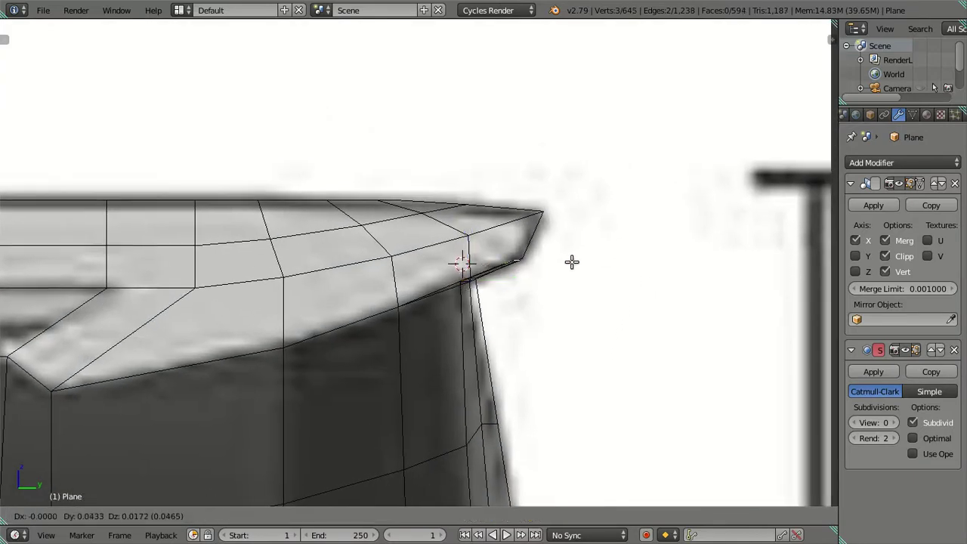
left_click(576, 260)
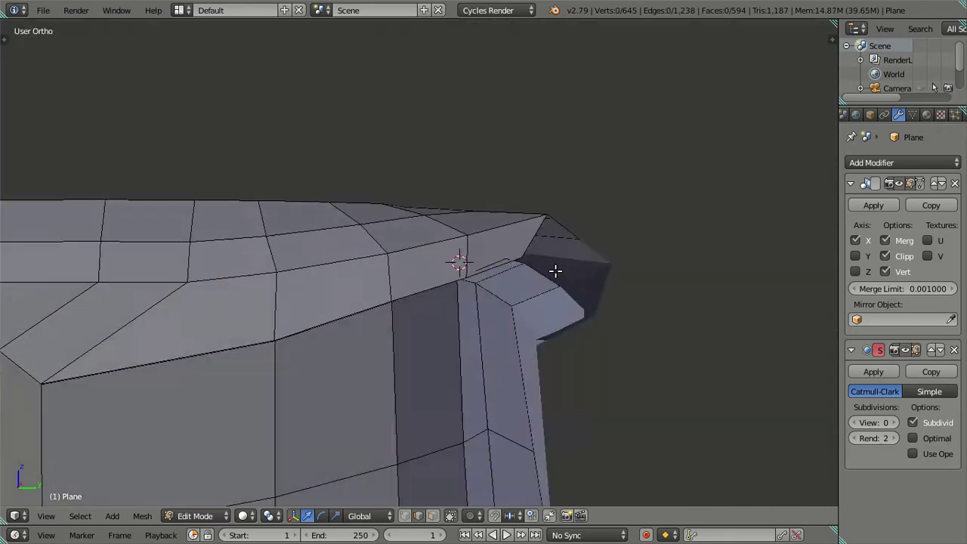
- Slide the new vertex along the X axis into line with the edge
mouse_move(554, 269)
middle_mouse_down()
mouse_move(498, 222)
mouse_move(433, 220)
middle_mouse_up()
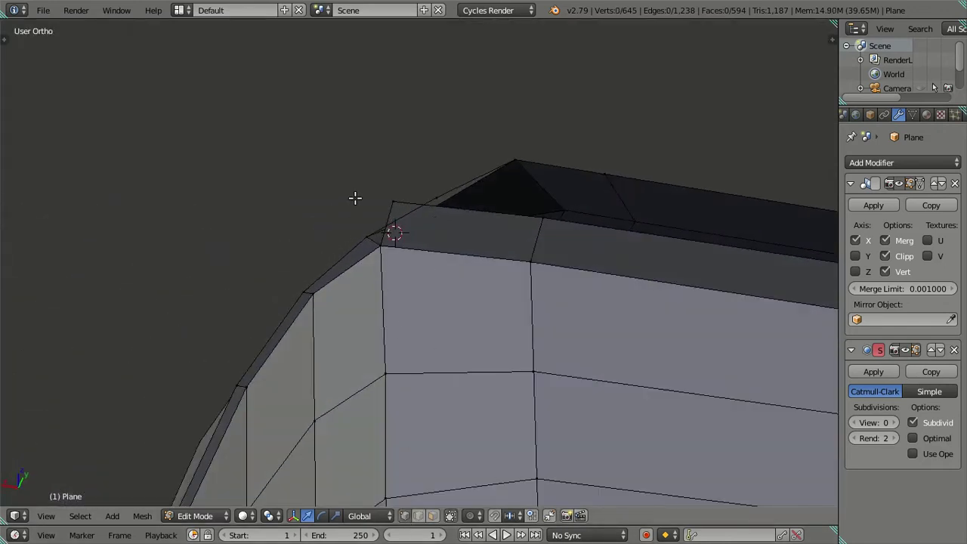
middle_click_drag(437, 233, 407, 201)
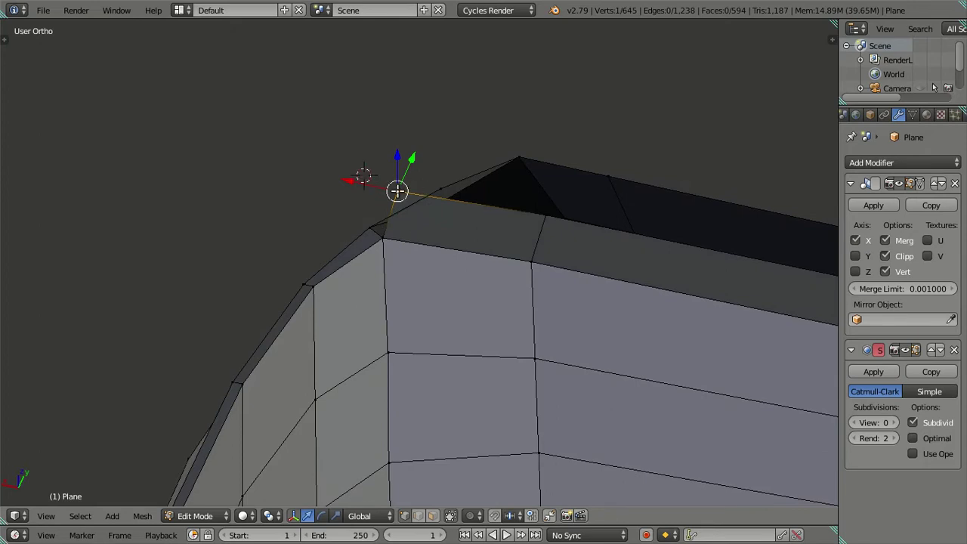
key("g")
key("x")
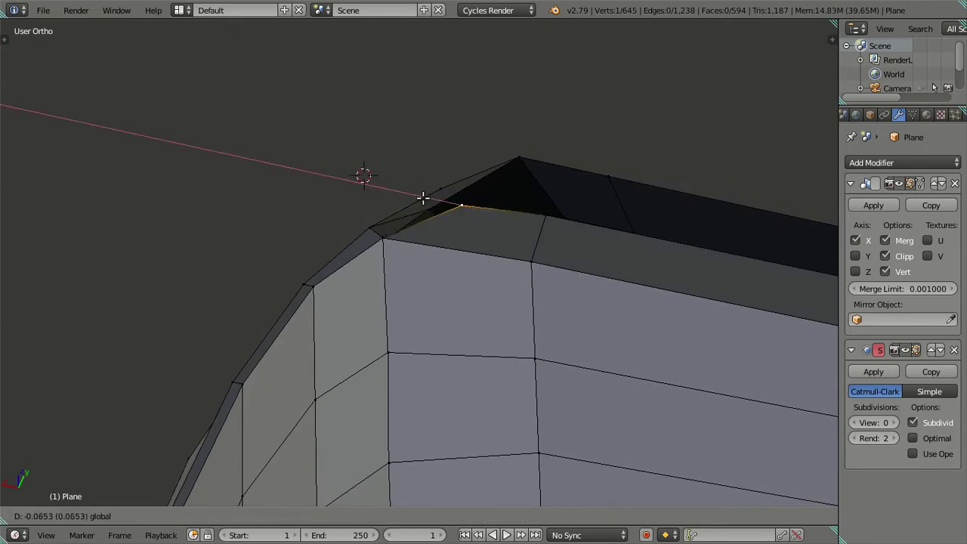
left_click(420, 197)
key("a")
- Select the edge loop along the top corner to check the reshaped corner
mouse_move(442, 231)
middle_mouse_down()
mouse_move(490, 259)
mouse_move(496, 237)
mouse_move(512, 259)
mouse_move(506, 209)
middle_mouse_up()
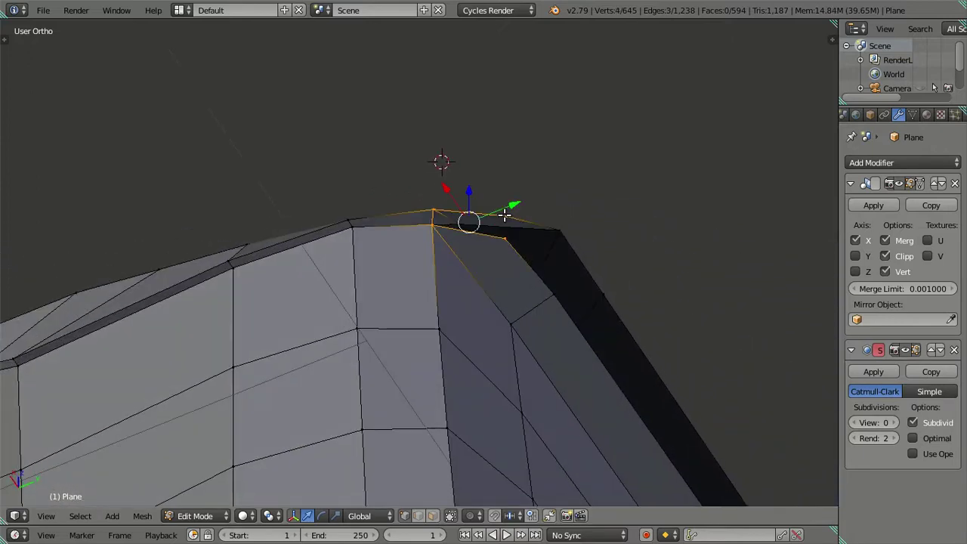
mouse_move(546, 243)
middle_mouse_down()
mouse_move(442, 313)
mouse_move(391, 300)
mouse_move(450, 264)
middle_mouse_up()
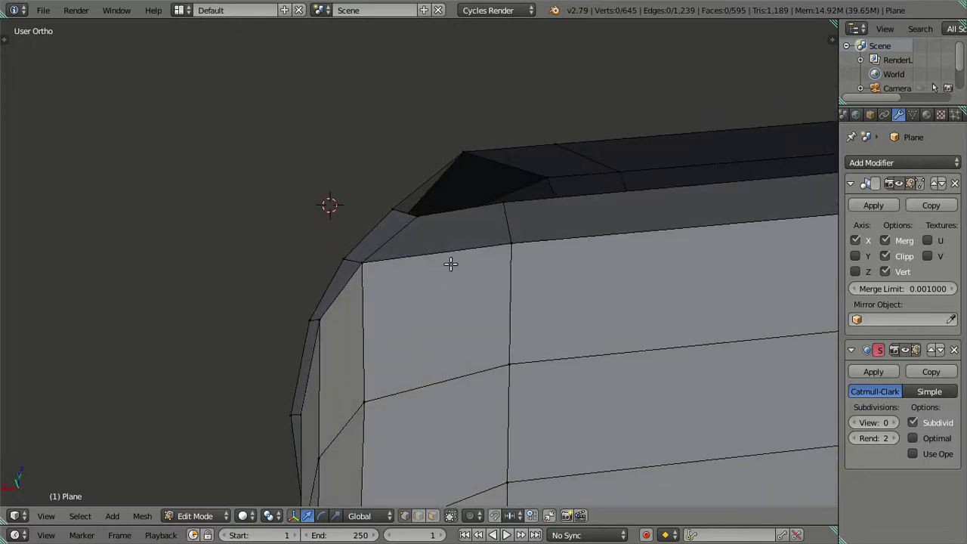
left_click(495, 201, "alt")
mouse_move(494, 201)
middle_mouse_down()
mouse_move(503, 221)
mouse_move(441, 265)
mouse_move(443, 274)
mouse_move(521, 272)
mouse_move(590, 249)
mouse_move(675, 256)
mouse_move(509, 309)
mouse_move(479, 242)
mouse_move(466, 287)
mouse_move(354, 220)
mouse_move(367, 211)
mouse_move(429, 281)
mouse_move(464, 246)
mouse_move(463, 207)
mouse_move(405, 259)
mouse_move(441, 315)
mouse_move(464, 253)
mouse_move(510, 240)
mouse_move(428, 207)
mouse_move(350, 224)
mouse_move(365, 285)
mouse_move(400, 348)
mouse_move(438, 320)
mouse_move(445, 276)
mouse_move(408, 244)
middle_mouse_up()
key("a")
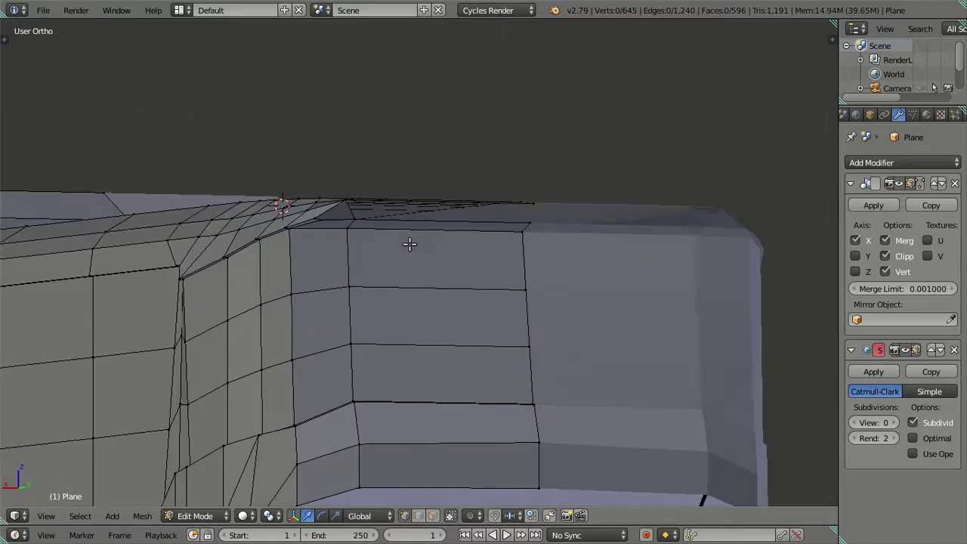
- Add a centred vertical loop cut through the side panel
key("ctrl+r")
left_click(425, 225)
right_click(414, 287)
mouse_move(414, 288)
middle_mouse_down()
mouse_move(401, 252)
mouse_move(420, 220)
middle_mouse_up()
- Fill the missing faces along the top ledge
right_click(385, 186, "alt")
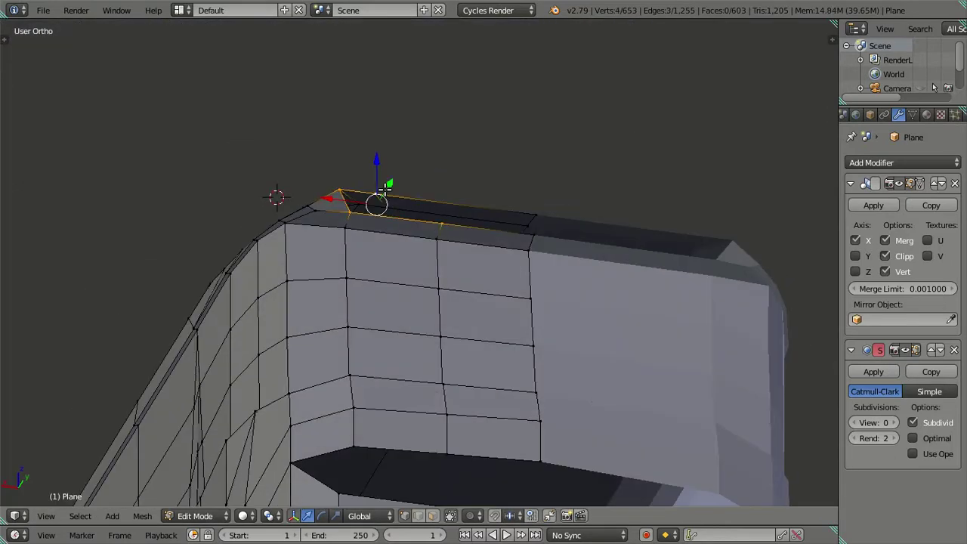
key("f")
right_click(533, 231, "alt")
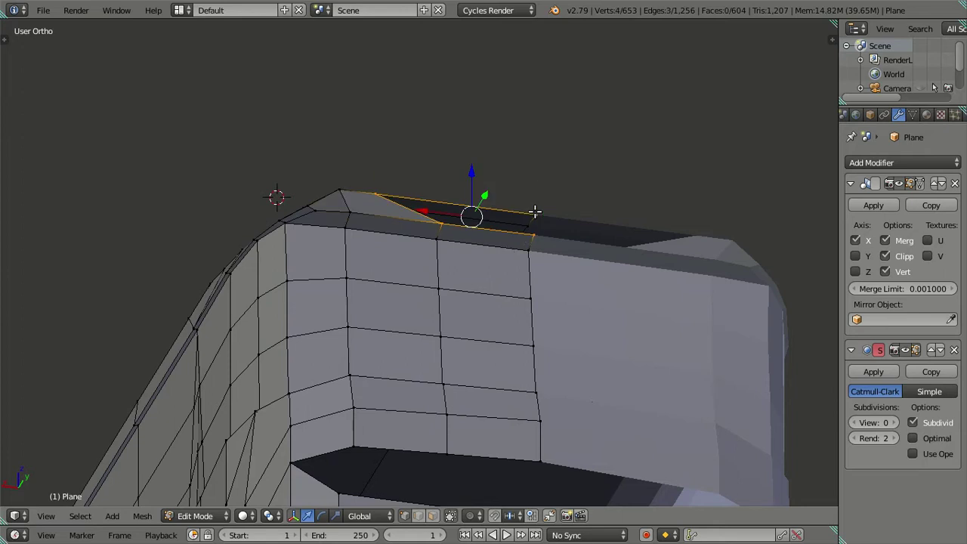
key("f")
key("a")
scroll(484, 285, "up", 3)
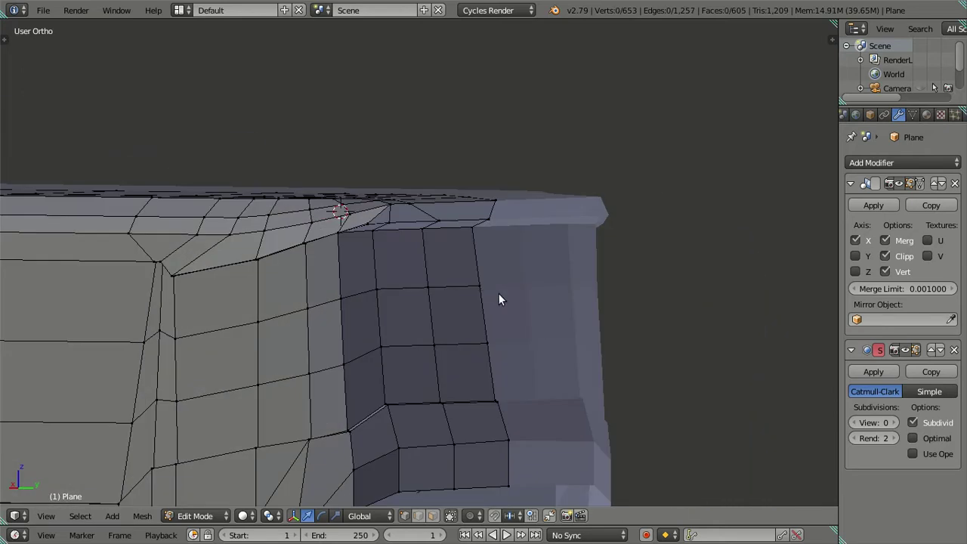
- Preview the body at subdivision level 2, then return to Edit Mode with level 0
key("Tab")
left_click_drag(886, 422, 897, 422)
mouse_move(443, 268)
middle_mouse_down()
mouse_move(434, 242)
mouse_move(338, 234)
middle_mouse_up()
key("Tab")
scroll(337, 220, "up", 3)
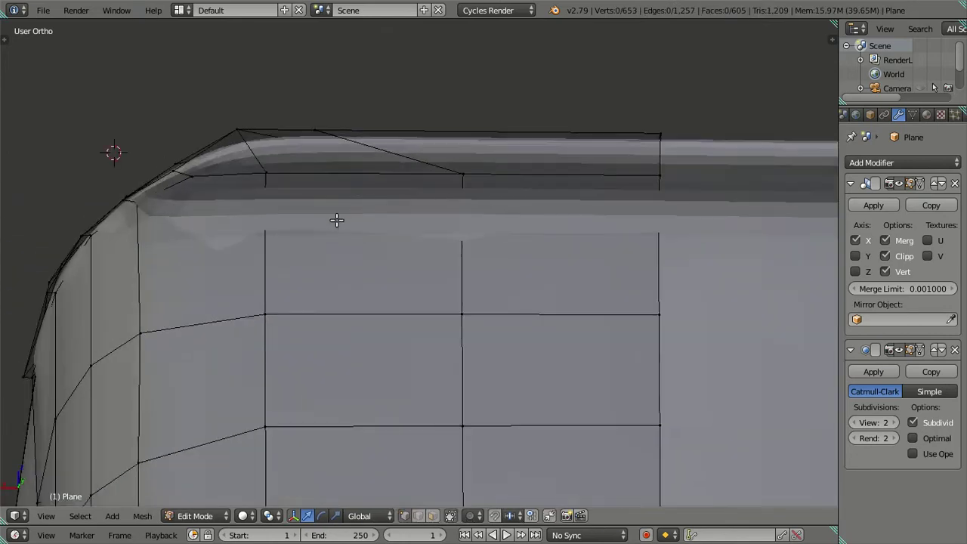
left_click_drag(885, 422, 869, 422)
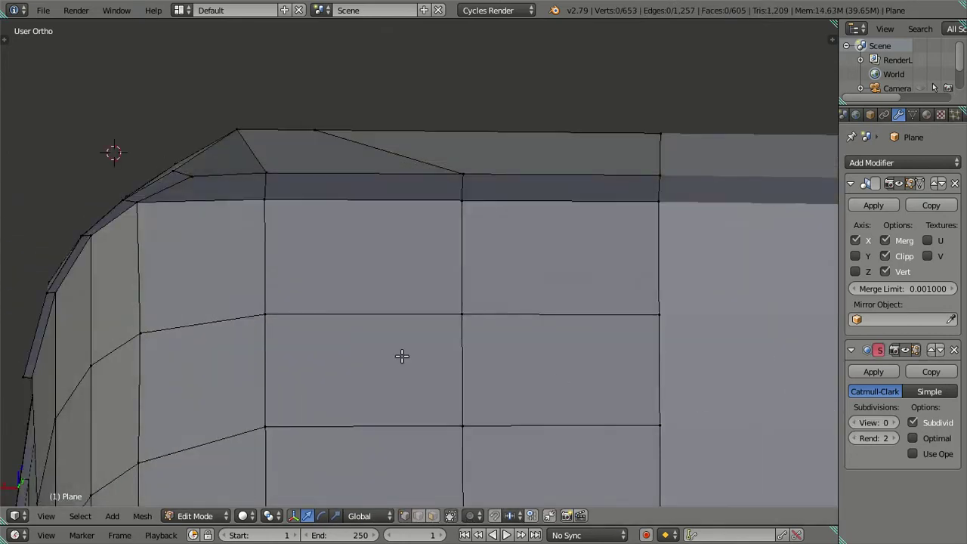
- In edge select mode, add multiple loop cuts around the panel, then dissolve them
key("ctrl+Tab")
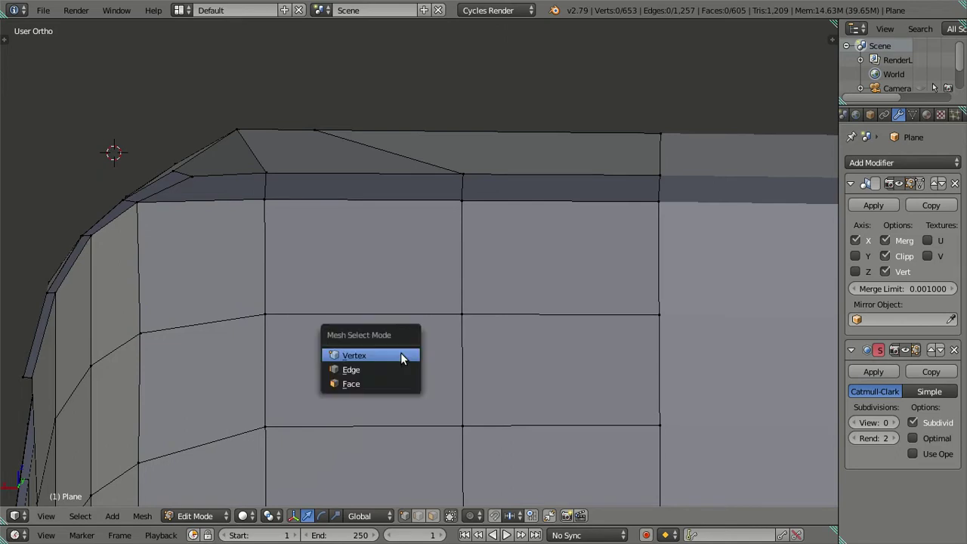
left_click(399, 368)
key("ctrl+r")
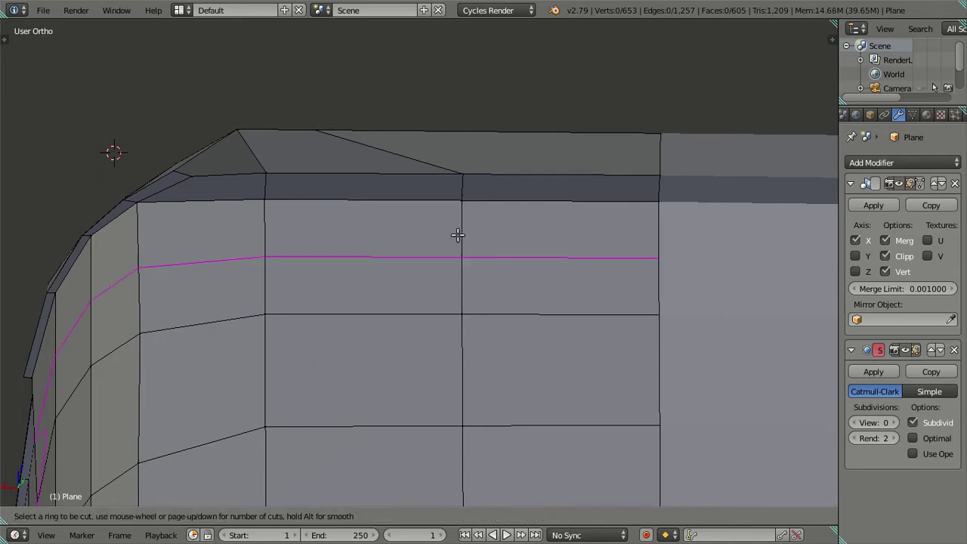
scroll(458, 235, "up", 15)
left_click(458, 235)
right_click(457, 235)
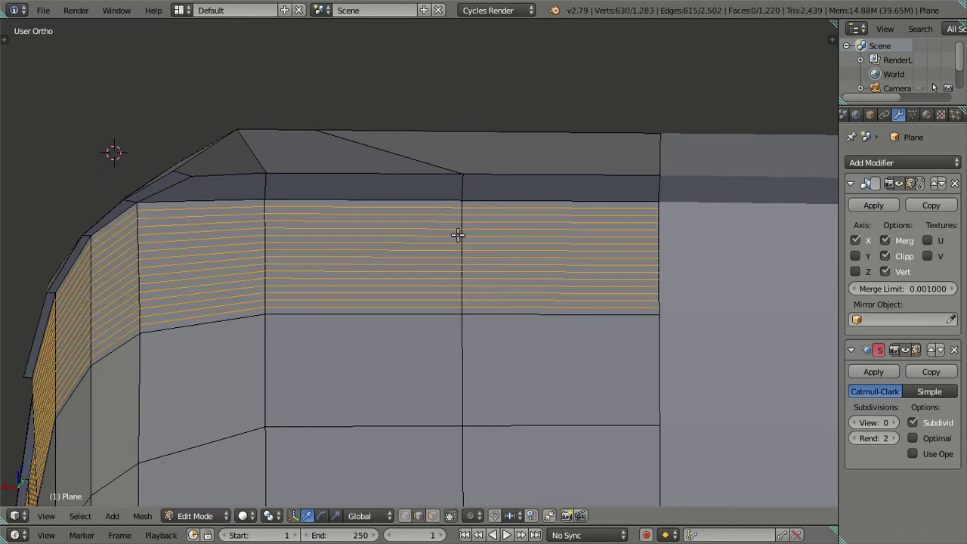
key("x")
left_click(451, 205)
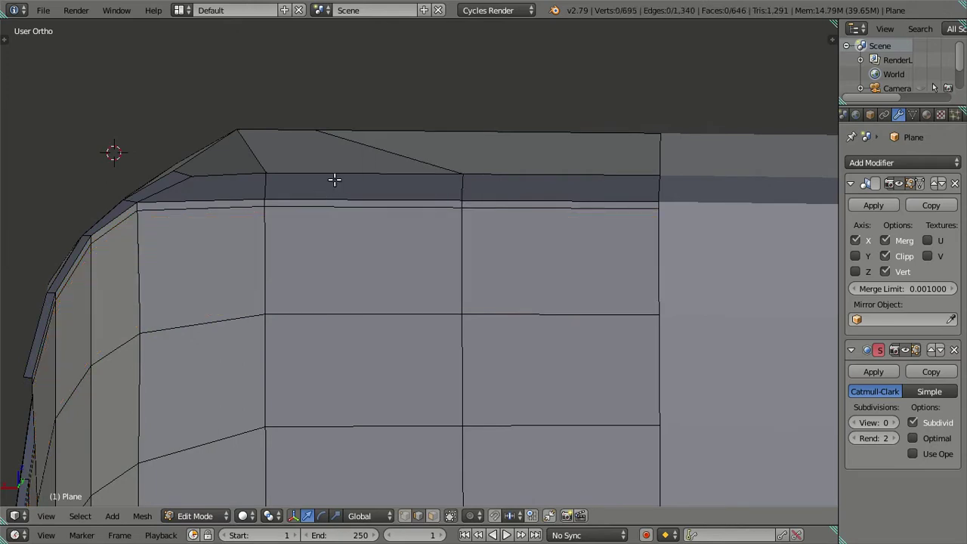
middle_click_drag(334, 179, 368, 161)
- Add loop cuts along the top ledge and dissolve them again
key("ctrl+r")
scroll(380, 147, "up", 4)
left_click(380, 146)
right_click(380, 147)
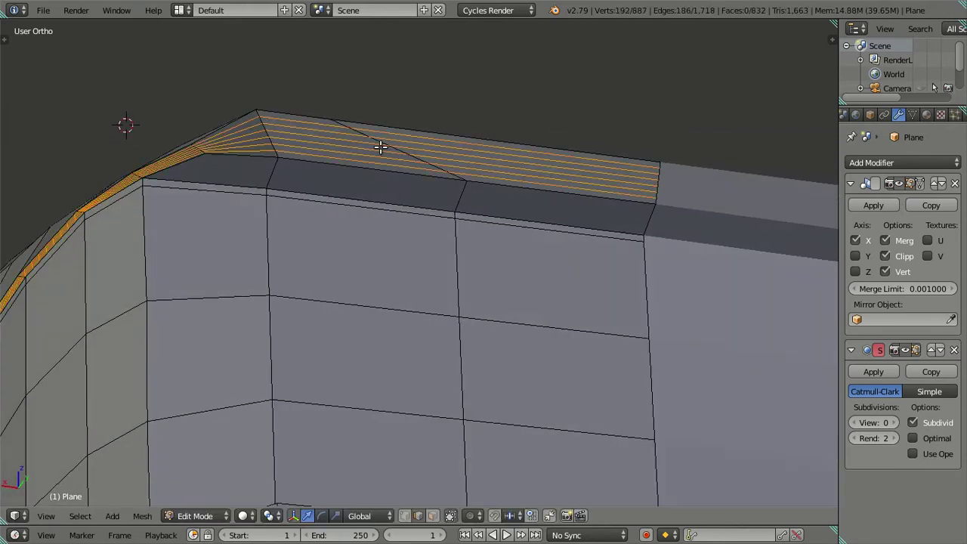
key("x")
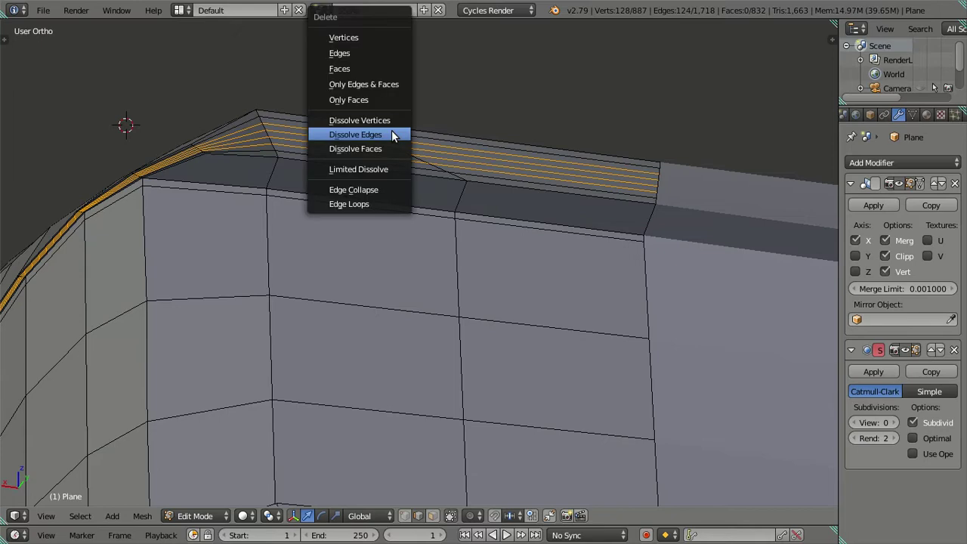
left_click(391, 130)
mouse_move(377, 173)
middle_mouse_down()
mouse_move(453, 218)
mouse_move(479, 204)
mouse_move(460, 179)
mouse_move(447, 182)
middle_mouse_up()
- Switch to Object Mode with subdivision view level 2 to inspect the rounded roof corner
key("Tab")
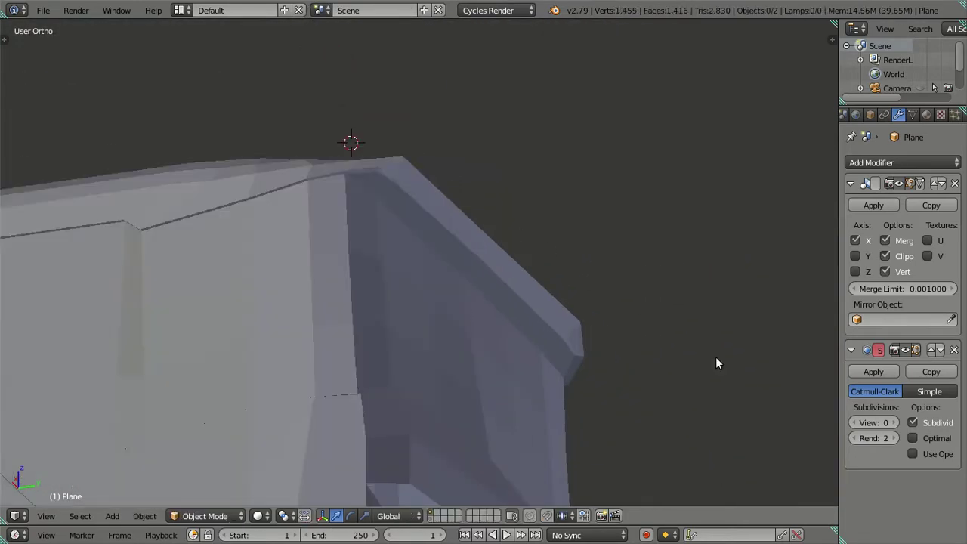
left_click(894, 423)
left_click(893, 422)
mouse_move(666, 376)
middle_mouse_down()
mouse_move(408, 280)
mouse_move(255, 281)
mouse_move(259, 254)
mouse_move(283, 238)
mouse_move(370, 273)
mouse_move(401, 302)
mouse_move(415, 291)
middle_mouse_up()
- Compare the smoothed body against the front reference images
key("KP_1")
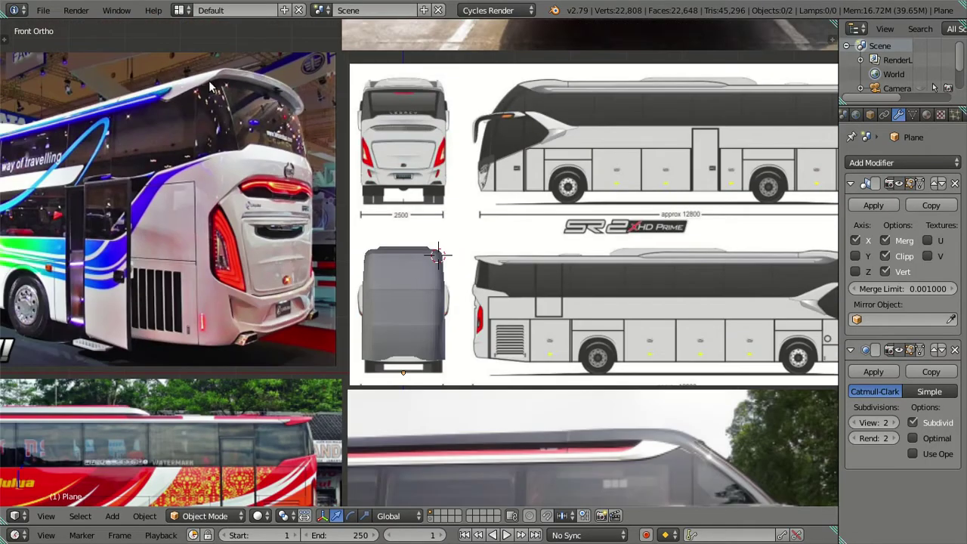
scroll(377, 272, "down", 3)
scroll(339, 251, "up", 5)
scroll(338, 253, "up", 2)
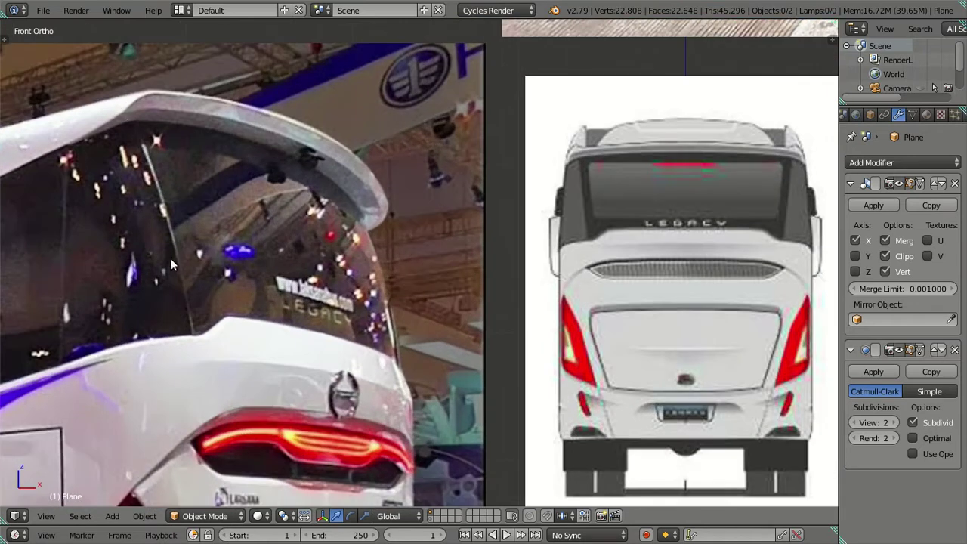
scroll(198, 327, "down", 2)
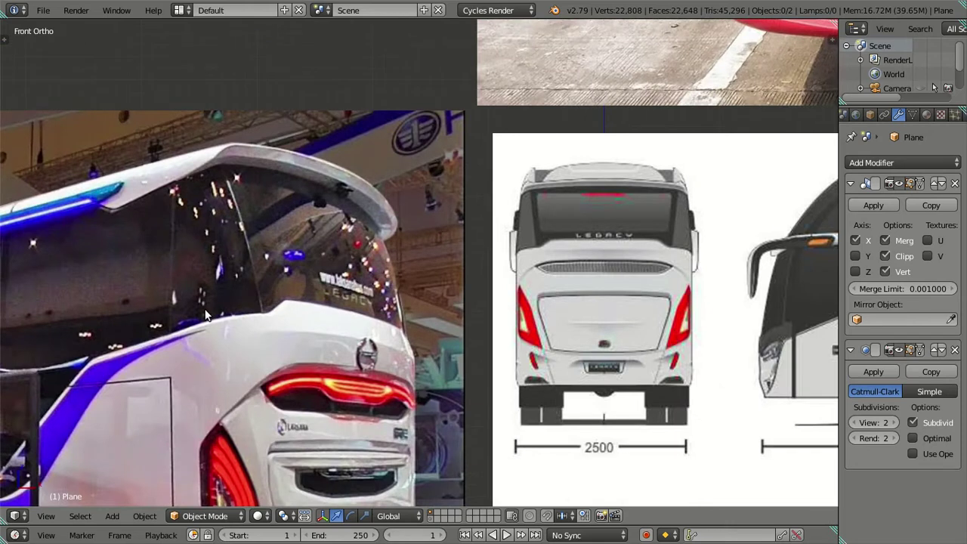
middle_click_drag(617, 316, 459, 286)
- Check the rear reference images, then zoom into the corner in Edit Mode
key("ctrl+KP_1")
scroll(435, 203, "up", 3)
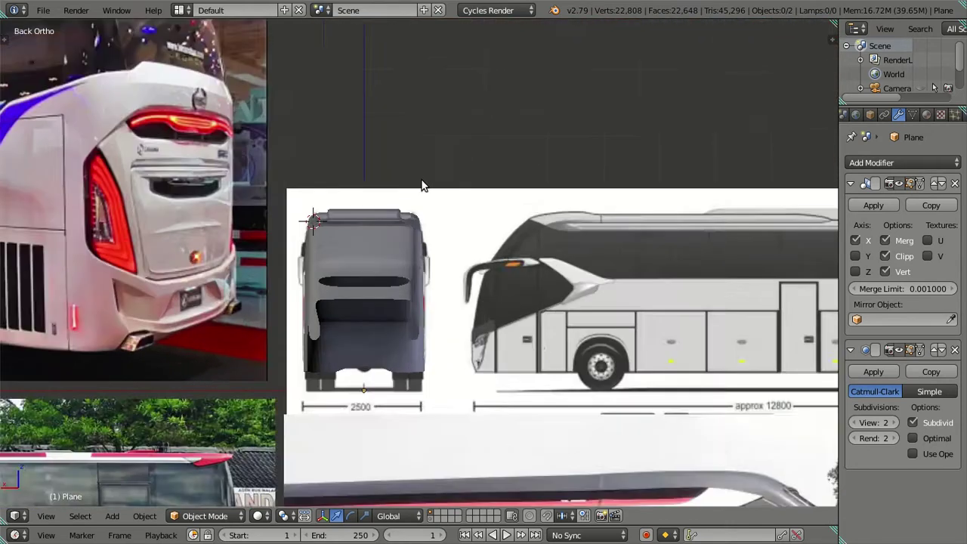
key("Tab")
scroll(323, 198, "up", 3)
mouse_move(304, 194)
middle_mouse_down()
mouse_move(384, 178)
mouse_move(309, 159)
mouse_move(416, 263)
middle_mouse_up()
scroll(414, 262, "up", 3)
- Delete the accidental dense loop cuts added across the cab-top band in the rear view
scroll(374, 219, "down", 7)
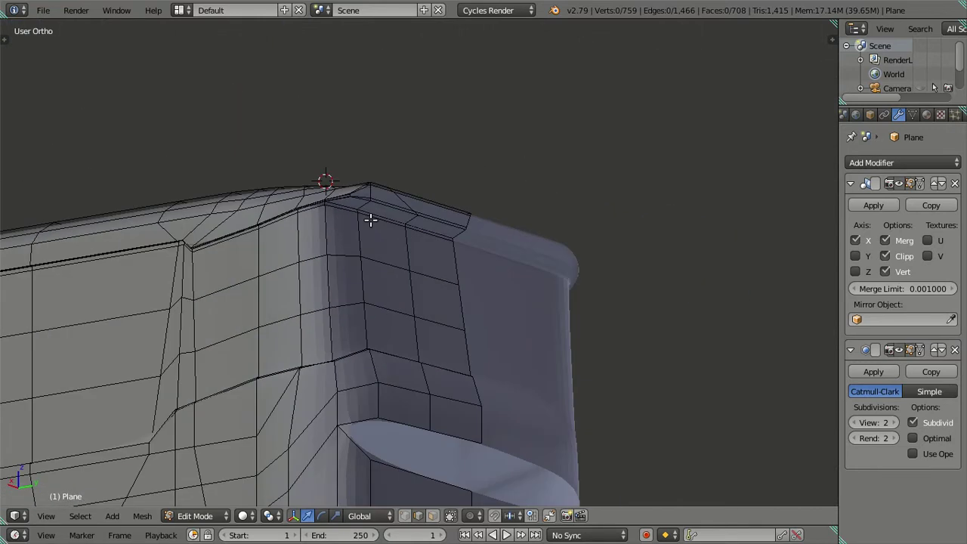
key("ctrl+KP_1")
scroll(408, 207, "up", 1)
scroll(431, 222, "up", 3)
scroll(431, 222, "up", 1)
left_click(433, 153, "alt")
left_click(436, 126, "alt+shift")
key("ctrl+r")
scroll(495, 124, "up", 10)
left_click(495, 124)
key("x")
left_click(495, 124)
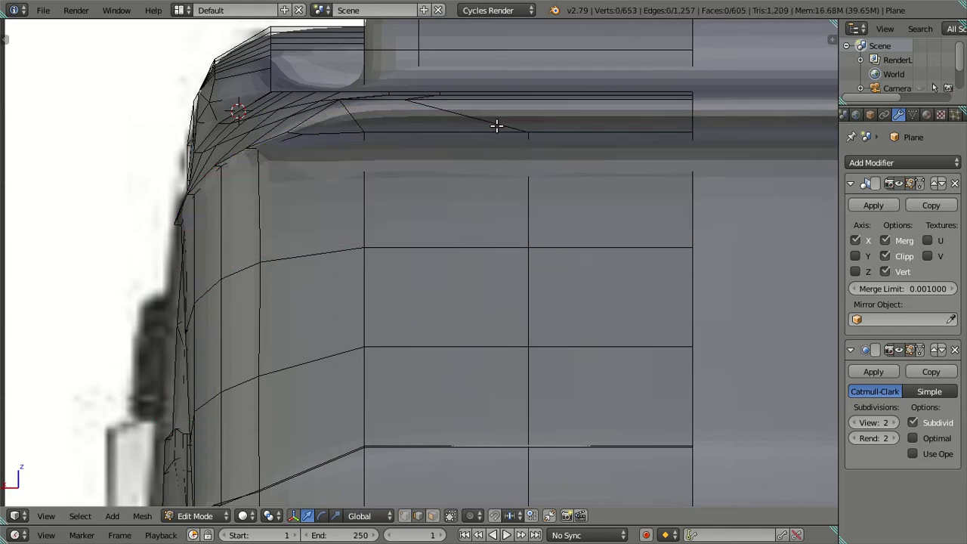
- Set the Subsurf View level to 0, then slide the top roof-lip corner vertex left in Back Ortho wireframe
left_click(853, 422)
left_click(853, 422)
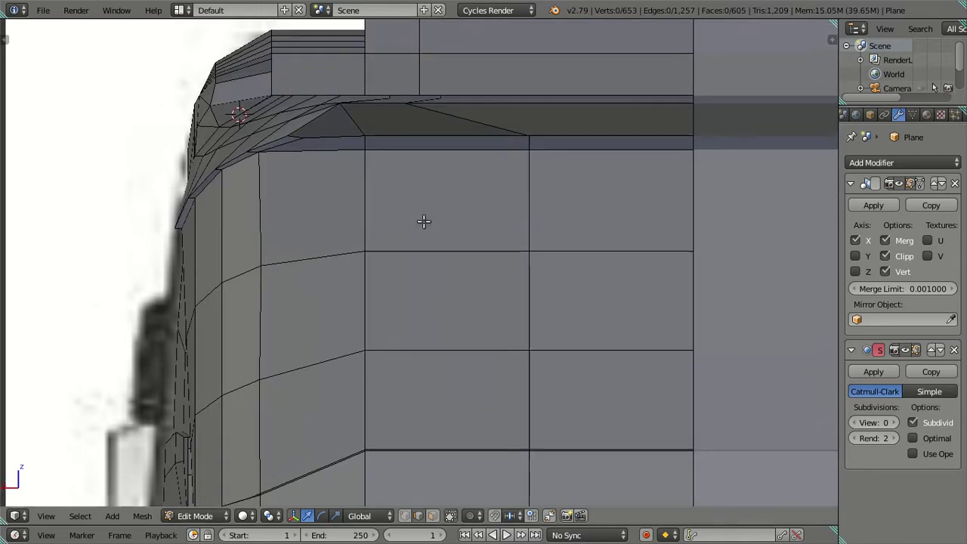
middle_click_drag(423, 222, 401, 217)
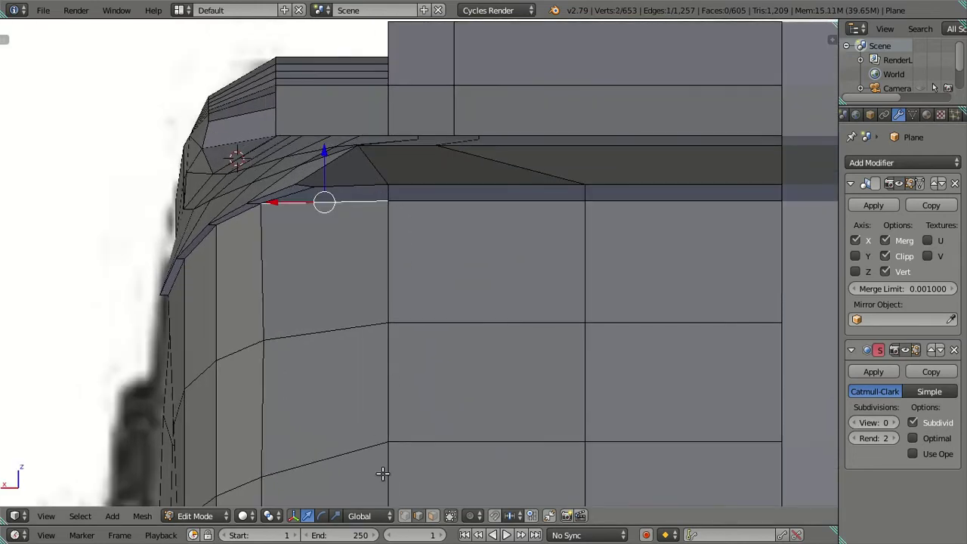
right_click(388, 200)
key("ctrl+KP_1")
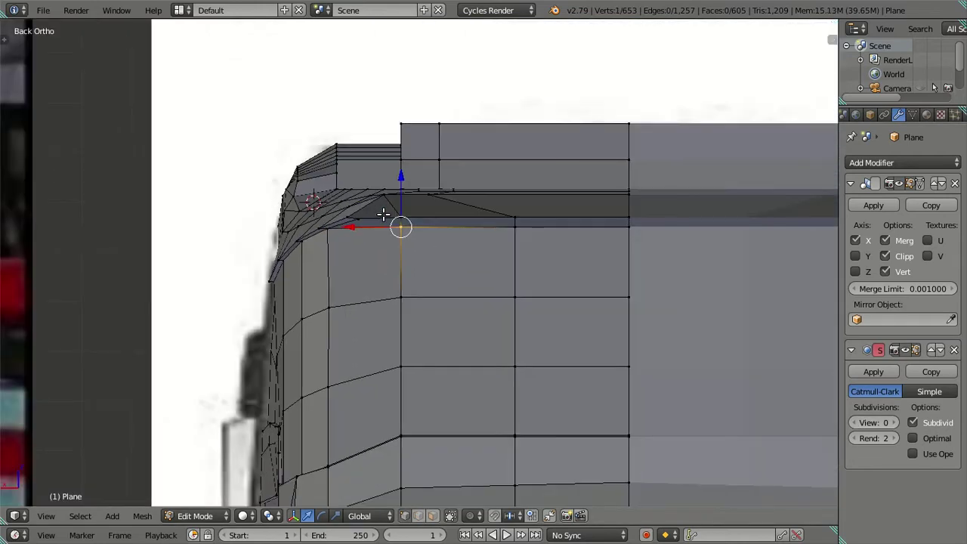
key("z")
key("z")
left_click_drag(350, 228, 322, 223)
- Move the next corner vertex down along X with G X to match the rear reference
right_click(385, 304)
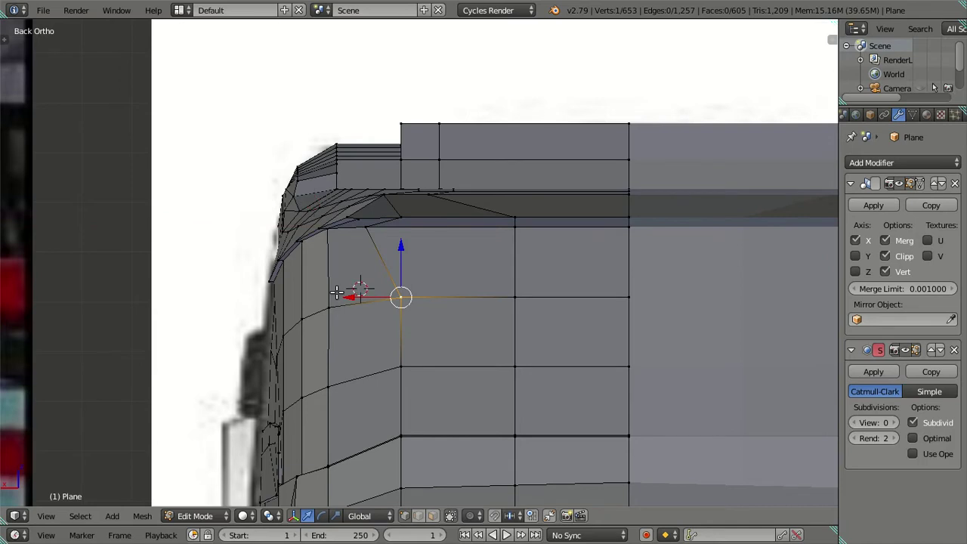
scroll(352, 296, "down", 4)
scroll(351, 287, "down", 2)
scroll(350, 283, "down", 2)
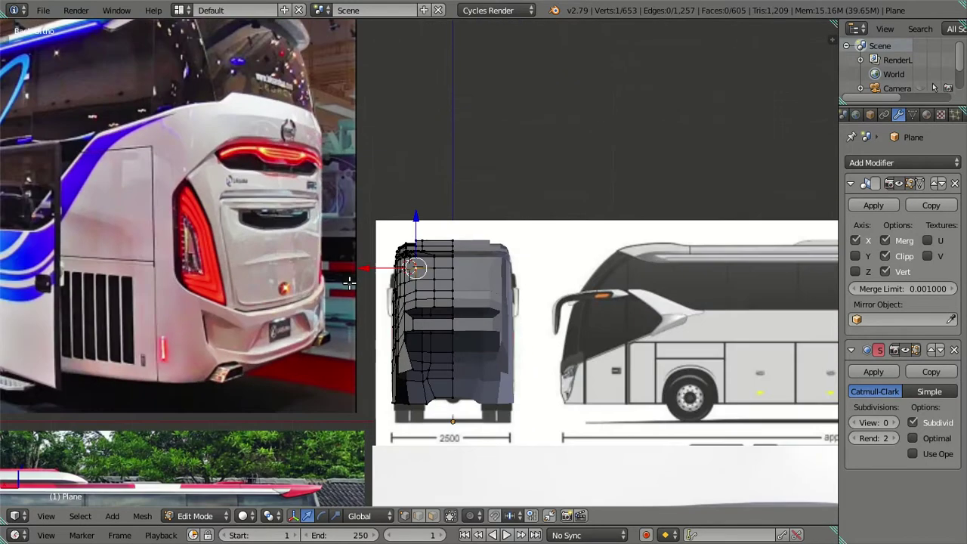
middle_click_drag(354, 296, 358, 341, "shift")
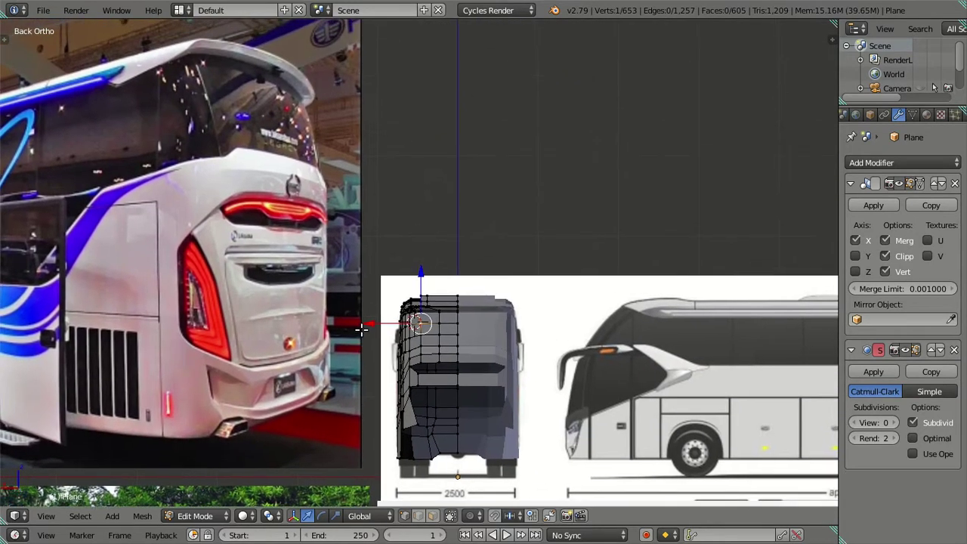
scroll(361, 327, "down", 4)
scroll(380, 320, "up", 6)
scroll(387, 323, "up", 3)
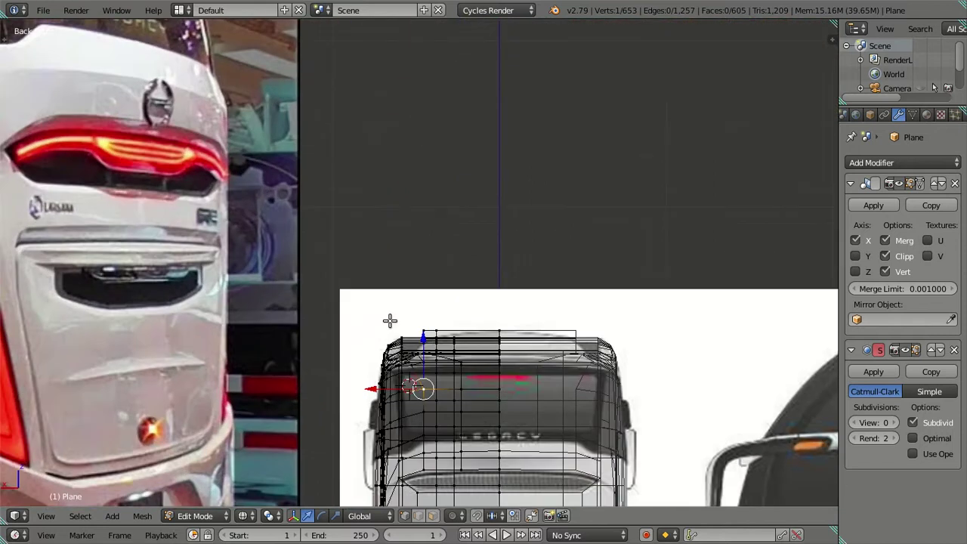
scroll(389, 320, "up", 2)
scroll(382, 249, "up", 3)
key("z")
key("g")
key("x")
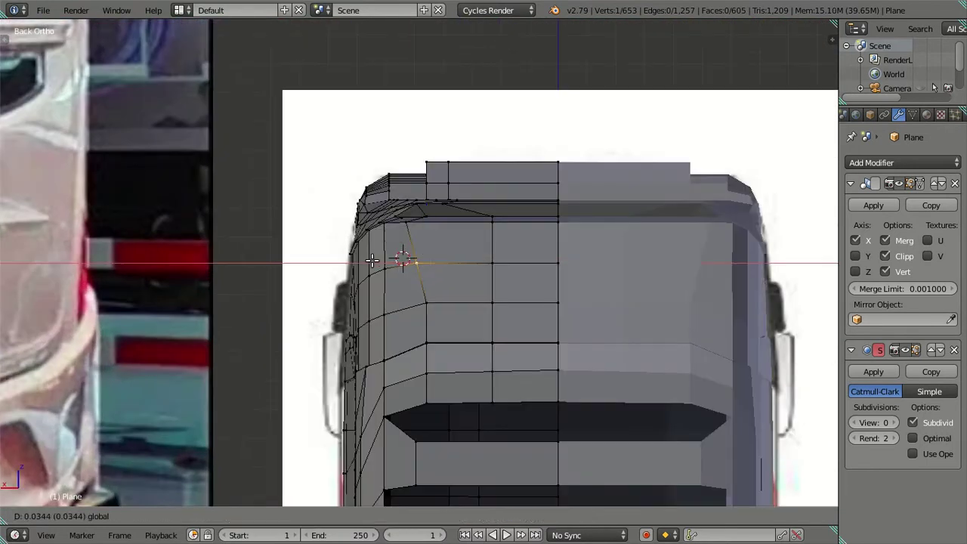
left_click(372, 260)
- Select the lower and upper corner vertices near the lip and view the front corner at an angle
right_click(422, 302)
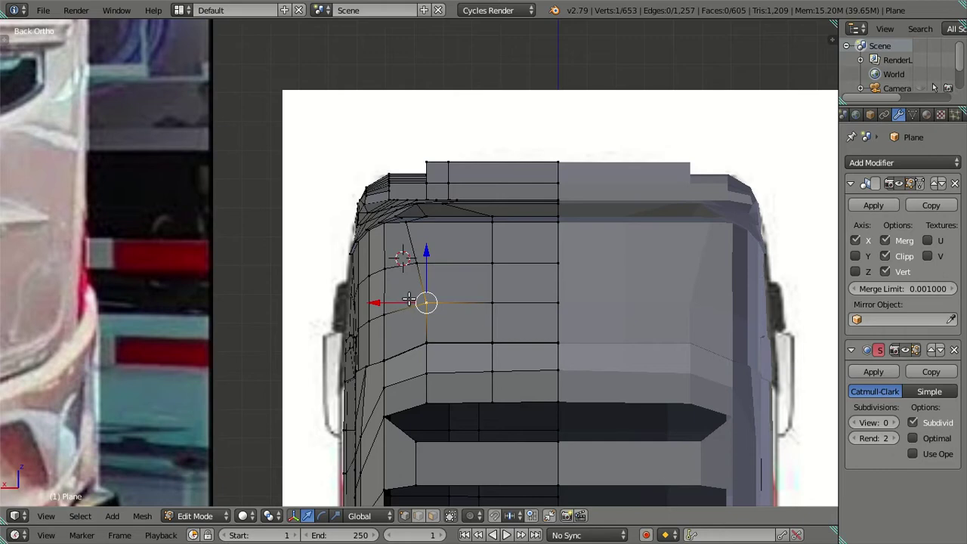
right_click(405, 221)
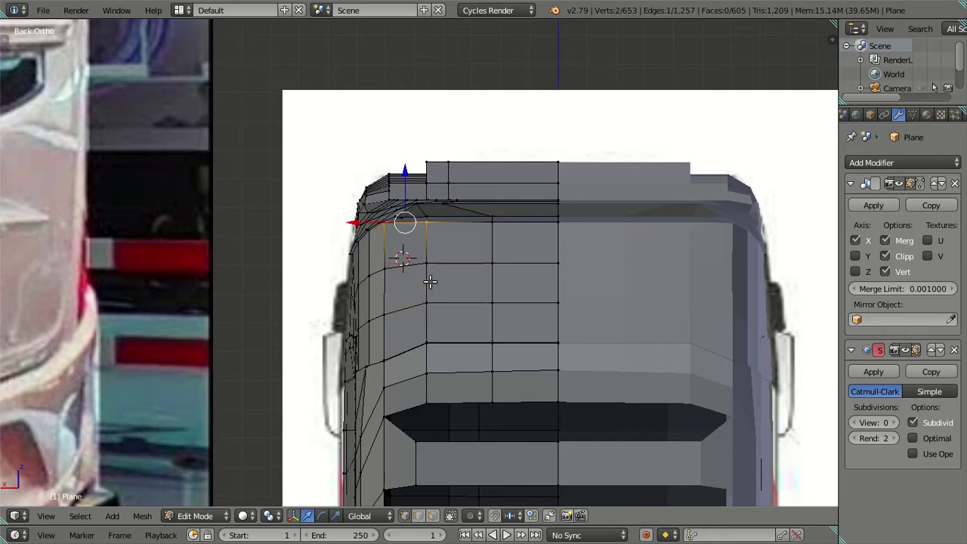
mouse_move(434, 278)
middle_mouse_down()
mouse_move(527, 249)
mouse_move(501, 341)
mouse_move(600, 352)
mouse_move(579, 367)
mouse_move(562, 338)
mouse_move(425, 259)
mouse_move(397, 222)
mouse_move(384, 27)
middle_mouse_up()
- Nudge two vertical edge loops on the front corner slightly along Y
mouse_move(480, 363)
middle_mouse_down()
mouse_move(473, 533)
mouse_move(420, 321)
middle_mouse_up()
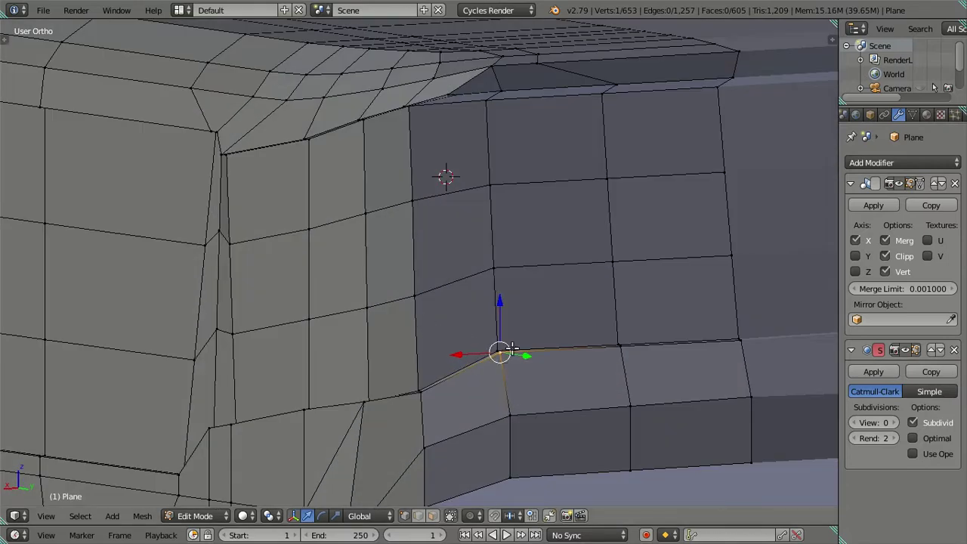
middle_click_drag(483, 355, 508, 191)
right_click(491, 293, "alt")
mouse_move(491, 293)
middle_mouse_down()
mouse_move(550, 410)
mouse_move(582, 541)
mouse_move(456, 208)
middle_mouse_up()
left_click_drag(441, 191, 449, 191)
key("a")
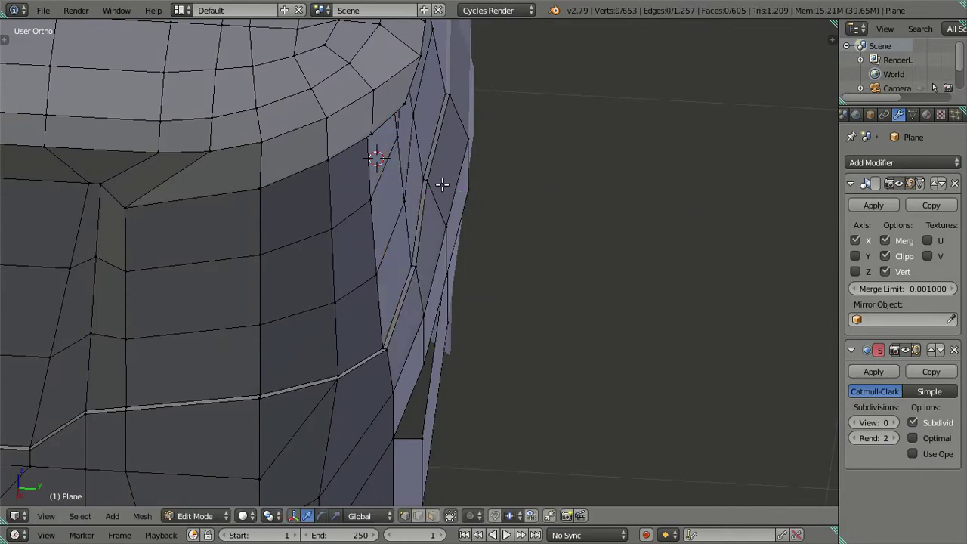
middle_click_drag(449, 168, 420, 151)
right_click(481, 317, "alt")
middle_click_drag(493, 329, 479, 286)
left_click_drag(546, 395, 556, 401)
key("a")
- Move the side-corner edge 0.0075 along Y, then return to Object Mode to review the body
mouse_move(552, 392)
middle_mouse_down("shift")
mouse_move(442, 222)
mouse_move(494, 311)
mouse_move(477, 300)
middle_mouse_up("shift")
right_click(461, 302)
right_click(438, 149, "ctrl")
middle_click_drag(463, 183, 449, 207)
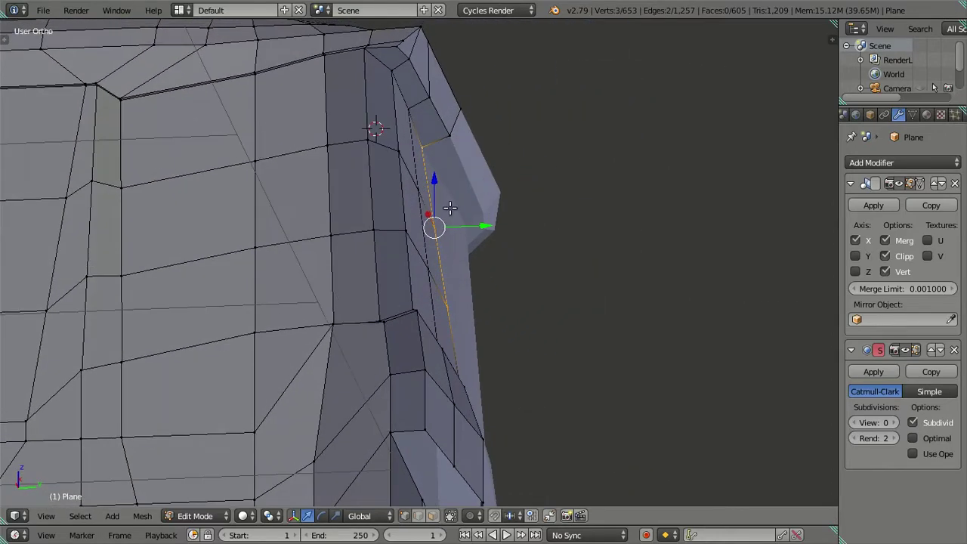
right_click(452, 280, "shift")
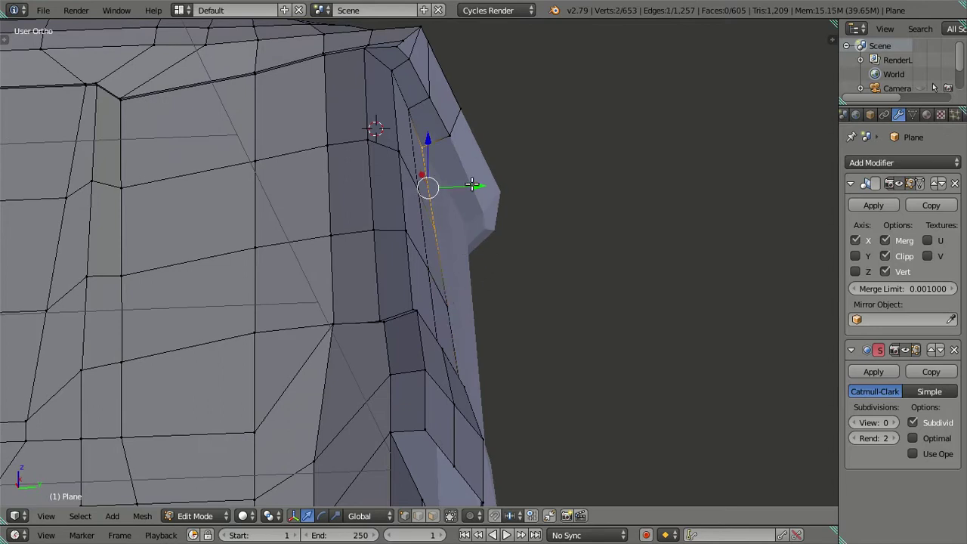
left_click_drag(471, 184, 479, 180)
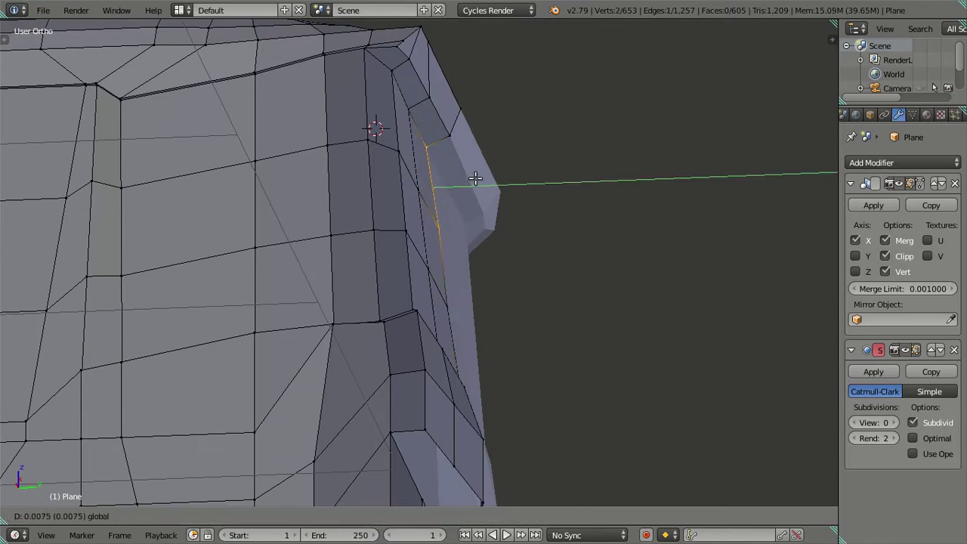
left_click_drag(473, 177, 472, 177)
right_click(454, 302, "shift")
right_click(457, 297, "shift")
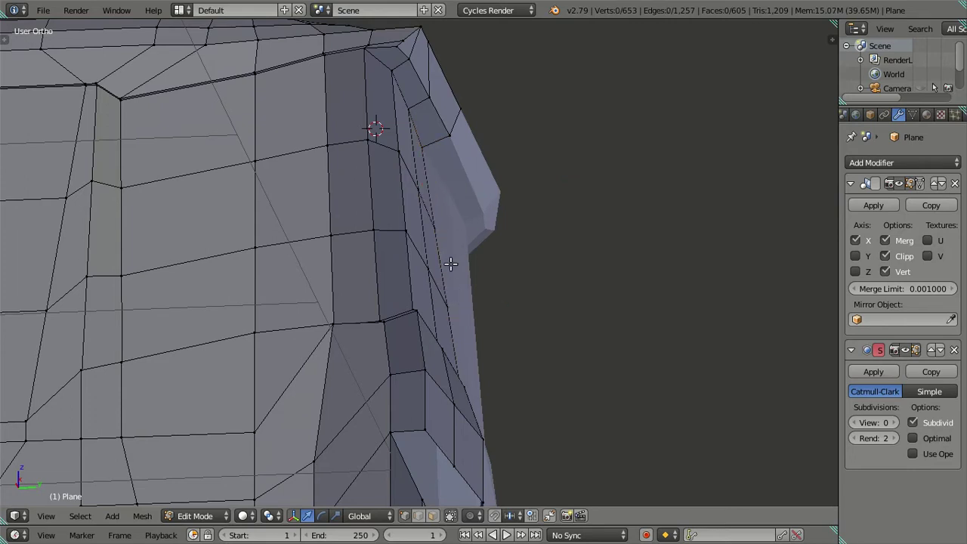
key("Tab")
mouse_move(450, 263)
middle_mouse_down()
mouse_move(436, 232)
mouse_move(352, 217)
mouse_move(336, 194)
middle_mouse_up()
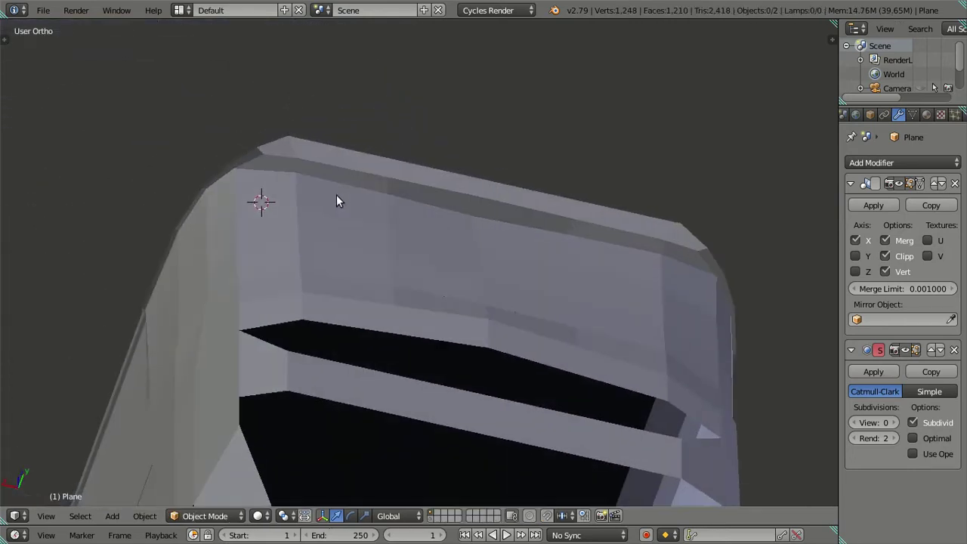
- Try adjusting a vertical edge loop below the lip, undo it, and preview the smoothed corner
key("Tab")
scroll(391, 207, "up", 3)
left_click(393, 209, "alt")
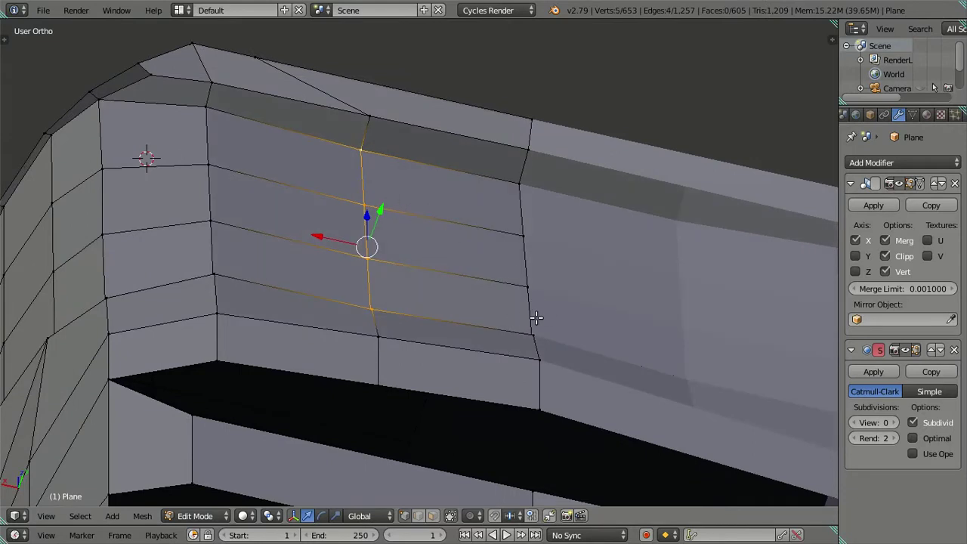
key("ctrl+z")
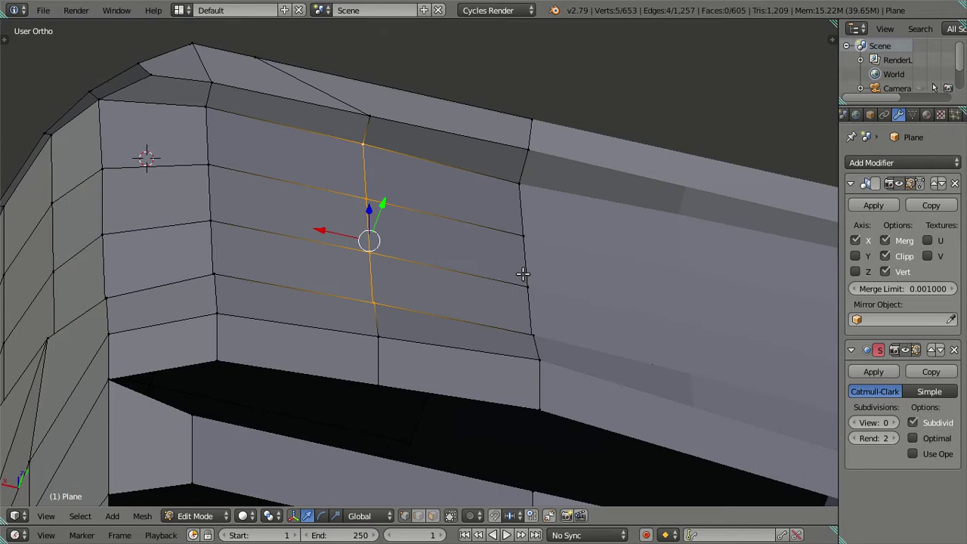
right_click(531, 287)
mouse_move(531, 287)
middle_mouse_down()
mouse_move(518, 254)
mouse_move(508, 298)
mouse_move(566, 376)
mouse_move(548, 434)
middle_mouse_up()
key("Tab")
key("Tab")
middle_click_drag(513, 389, 537, 394)
- Slide a side-panel edge at the upper front corner along Y and check the smoothed result
right_click(496, 379)
right_click(498, 373, "shift")
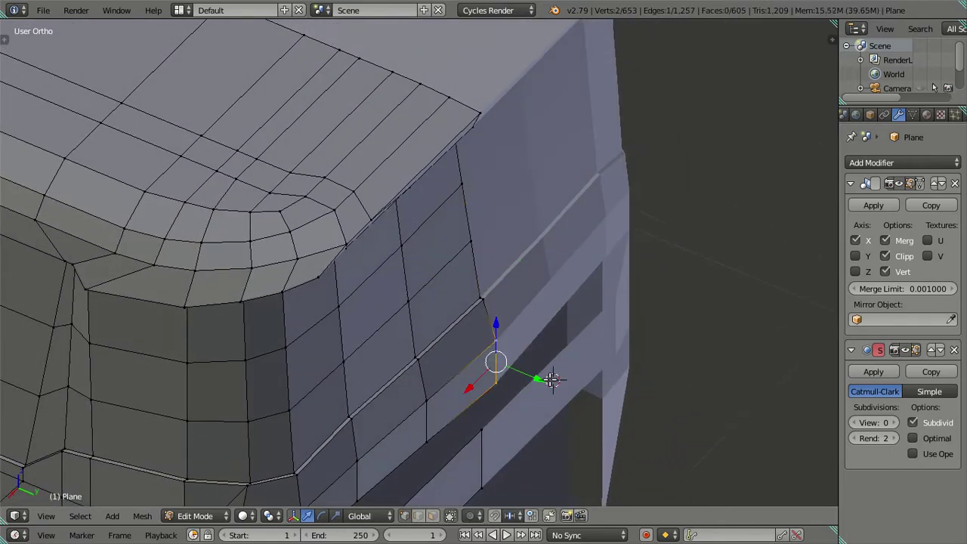
key("g")
key("y")
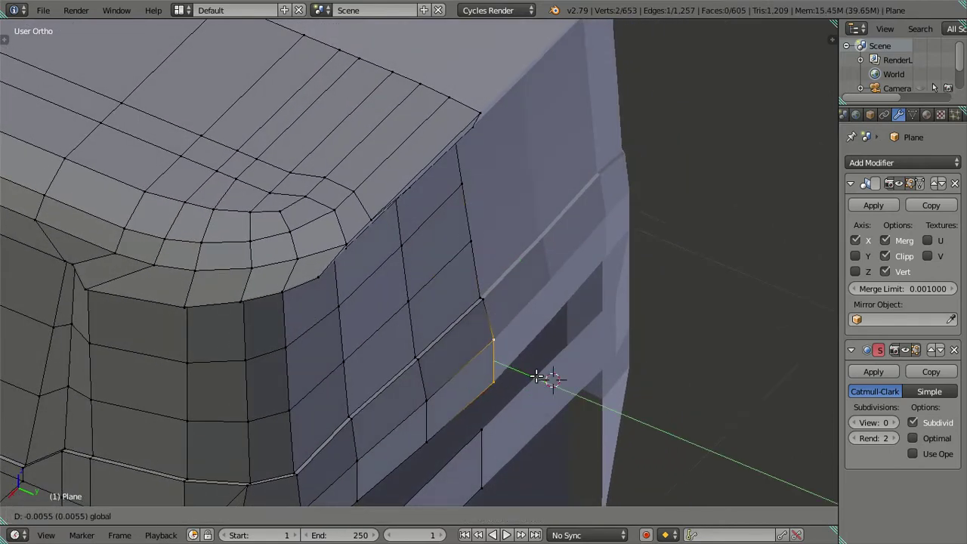
left_click(533, 375)
key("Tab")
mouse_move(549, 377)
middle_mouse_down()
mouse_move(521, 312)
mouse_move(530, 267)
mouse_move(449, 185)
mouse_move(429, 184)
mouse_move(453, 224)
mouse_move(526, 276)
mouse_move(539, 250)
mouse_move(614, 295)
middle_mouse_up()
- Slide the top vertex of the corner's side-strip edge slightly along Y and preview
key("Tab")
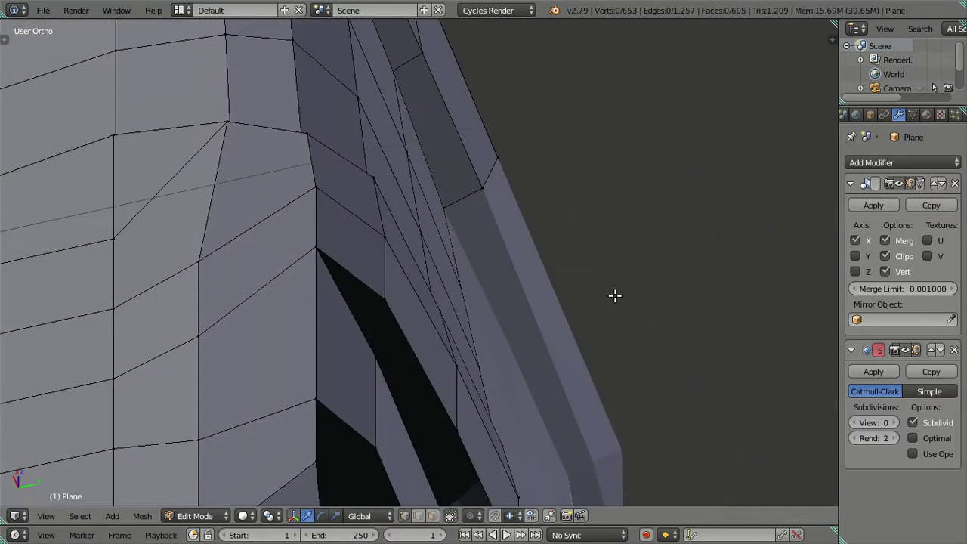
right_click(474, 276)
right_click(449, 224)
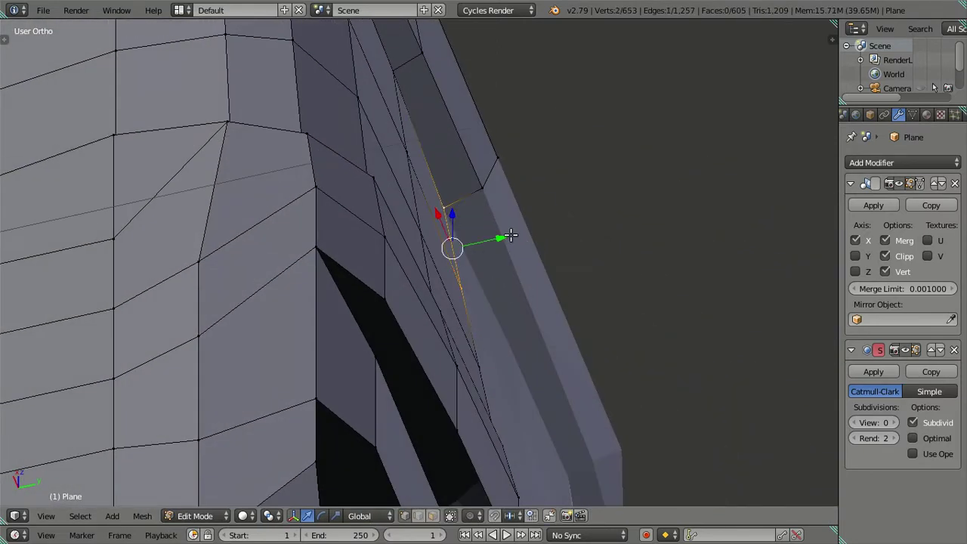
left_click_drag(511, 236, 491, 230)
right_click(462, 209)
left_click_drag(484, 198, 483, 193)
left_click(483, 192)
key("Tab")
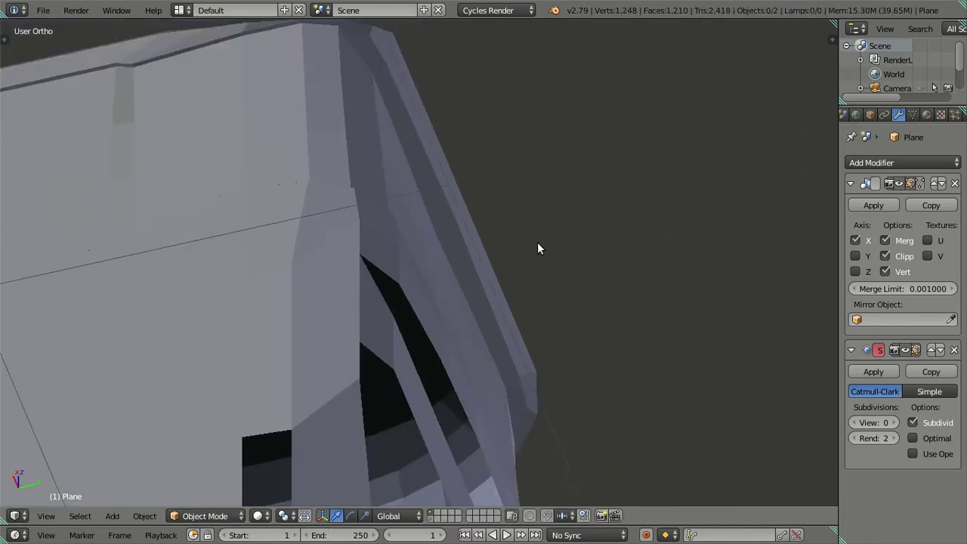
middle_click_drag(476, 200, 491, 242)
- Nudge two lip-strip vertices slightly along their constraint lines
key("Tab")
scroll(521, 292, "up", 3)
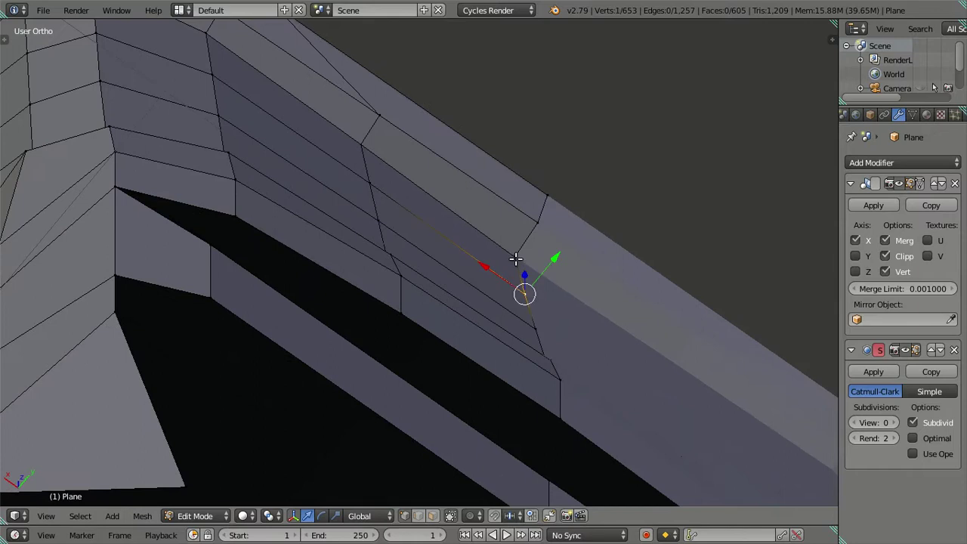
left_click_drag(548, 239, 543, 237)
key("a")
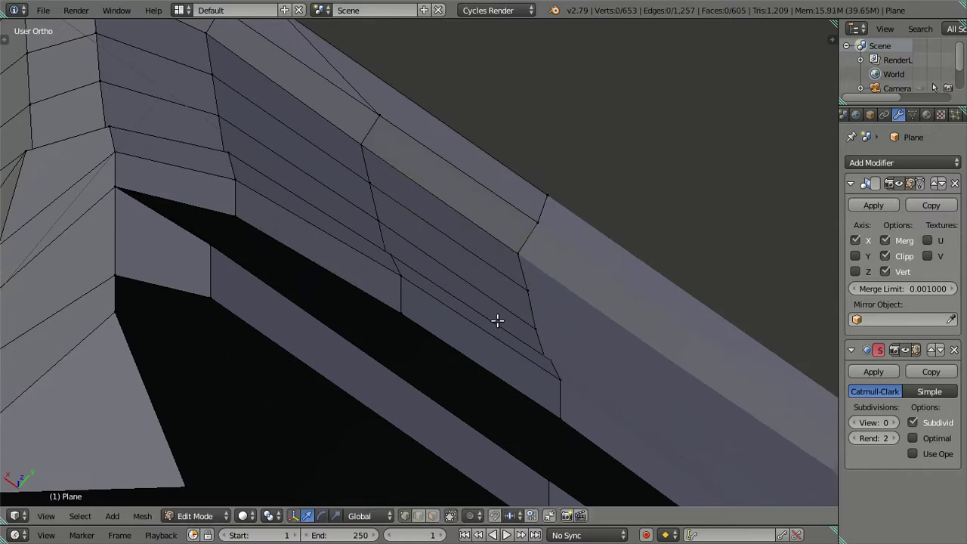
right_click(556, 310)
left_click_drag(564, 296, 565, 294)
mouse_move(506, 285)
middle_mouse_down()
mouse_move(476, 287)
mouse_move(524, 358)
mouse_move(559, 375)
mouse_move(545, 339)
mouse_move(455, 226)
mouse_move(469, 288)
middle_mouse_up()
- Shift a face on the corner strip slightly along Y and inspect the smoothed result
key("Tab")
right_click(455, 260)
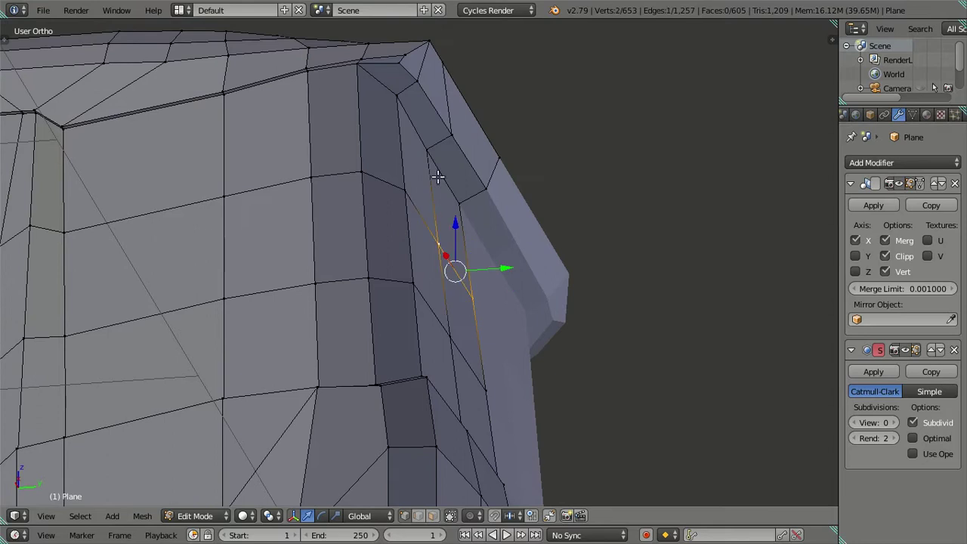
right_click(463, 184, "shift")
left_click_drag(497, 220, 497, 219)
key("Tab")
mouse_move(497, 219)
middle_mouse_down()
mouse_move(448, 282)
mouse_move(464, 307)
mouse_move(481, 280)
mouse_move(459, 244)
mouse_move(471, 308)
mouse_move(478, 288)
mouse_move(458, 249)
mouse_move(423, 229)
mouse_move(485, 272)
mouse_move(454, 274)
mouse_move(397, 345)
mouse_move(415, 299)
mouse_move(347, 274)
mouse_move(339, 231)
mouse_move(351, 328)
mouse_move(358, 280)
mouse_move(375, 276)
mouse_move(373, 284)
mouse_move(358, 231)
mouse_move(376, 282)
mouse_move(361, 348)
middle_mouse_up()
key("Tab")
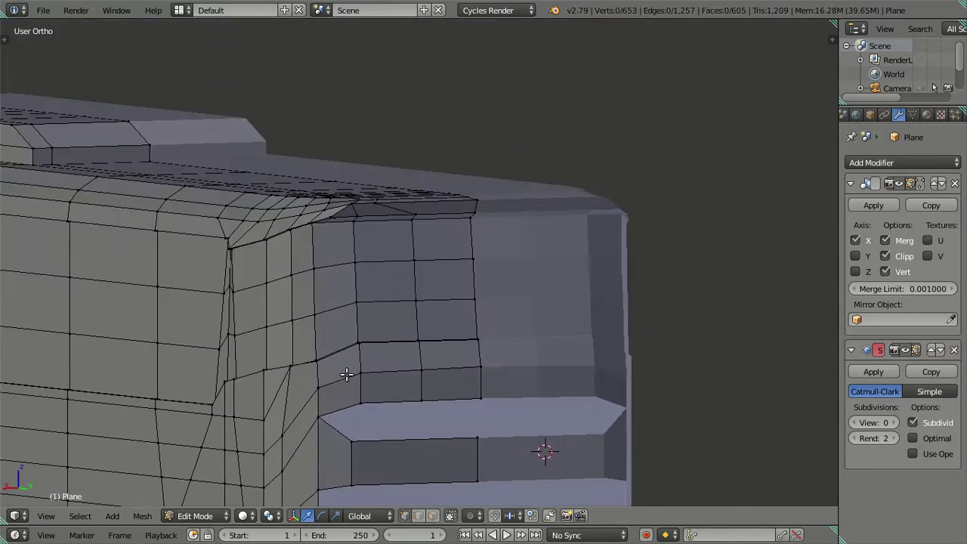
key("ctrl+KP_1")
scroll(346, 351, "up", 4)
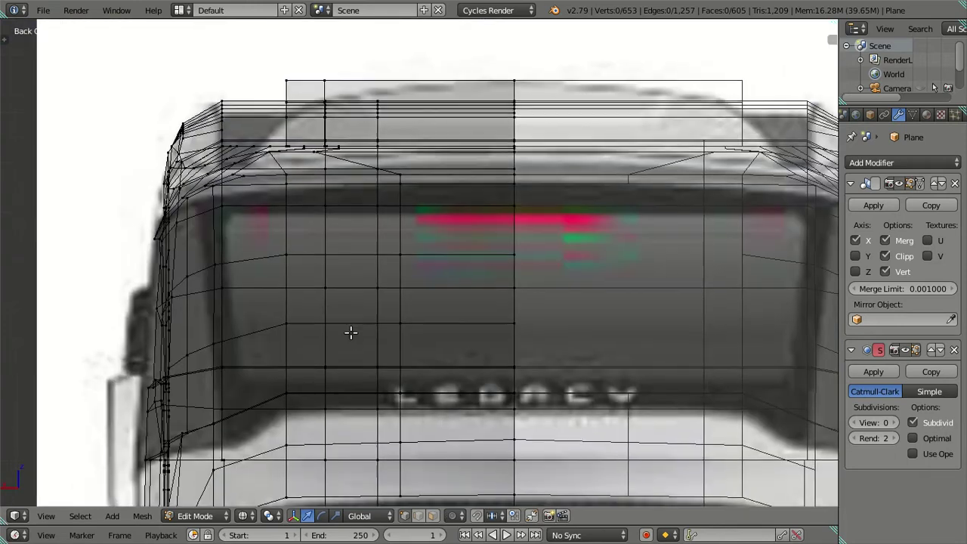
middle_click_drag(350, 330, 424, 228, "shift")
key("z")
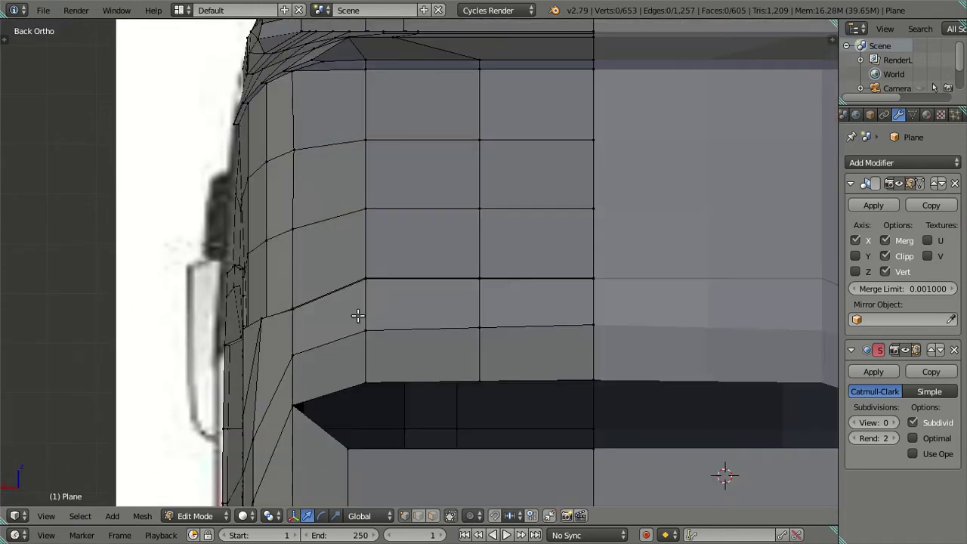
mouse_move(338, 305)
middle_mouse_down()
mouse_move(339, 334)
mouse_move(371, 401)
mouse_move(458, 387)
mouse_move(458, 334)
mouse_move(440, 294)
mouse_move(403, 257)
mouse_move(393, 251)
mouse_move(370, 324)
mouse_move(370, 397)
mouse_move(354, 333)
middle_mouse_up()
key("ctrl+KP_1")
key("z")
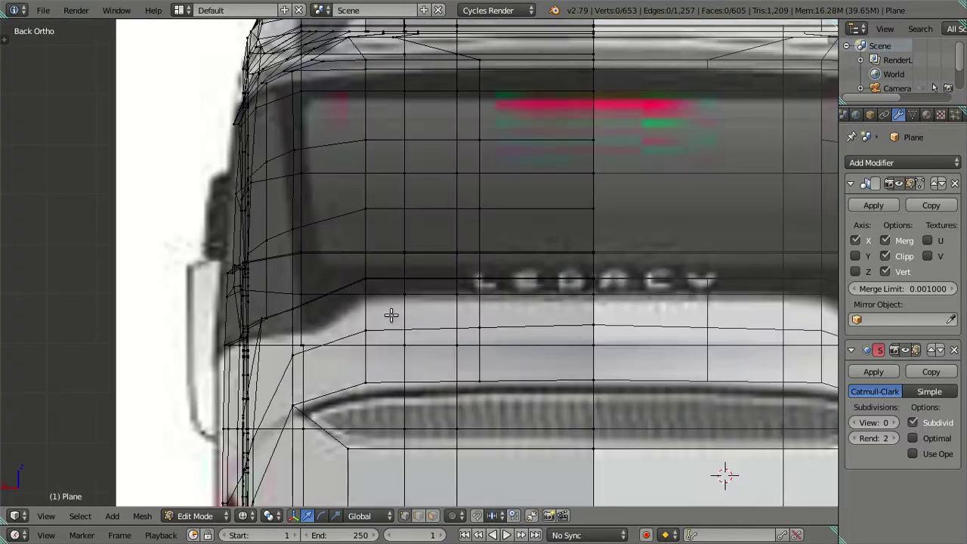
scroll(309, 341, "down", 4)
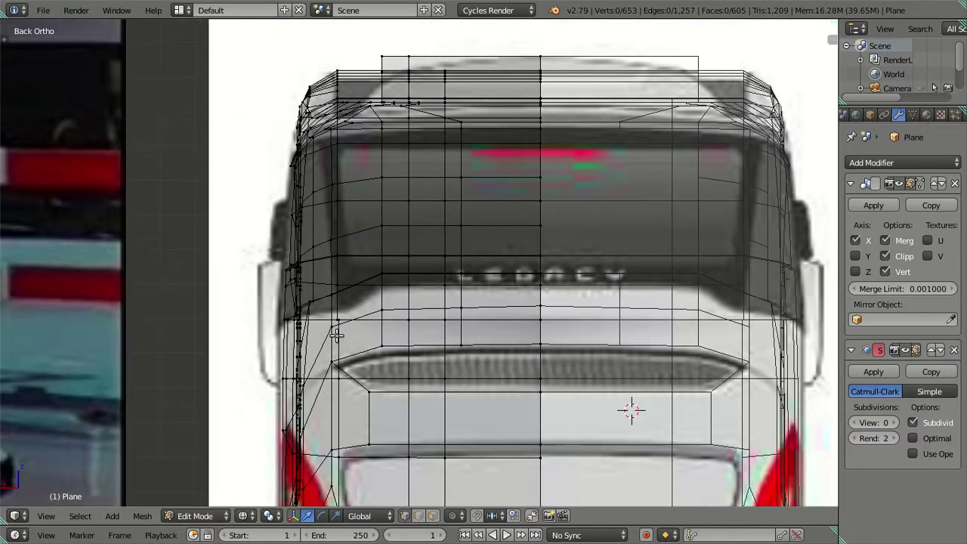
scroll(324, 337, "down", 2)
scroll(344, 333, "down", 4)
scroll(360, 329, "down", 4)
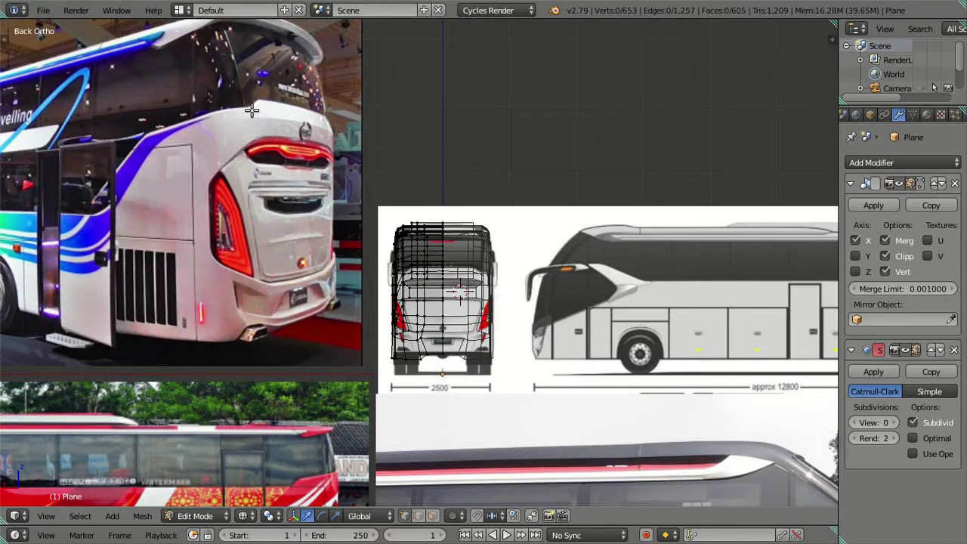
key("z")
middle_click_drag(453, 302, 479, 274)
scroll(479, 274, "up", 4)
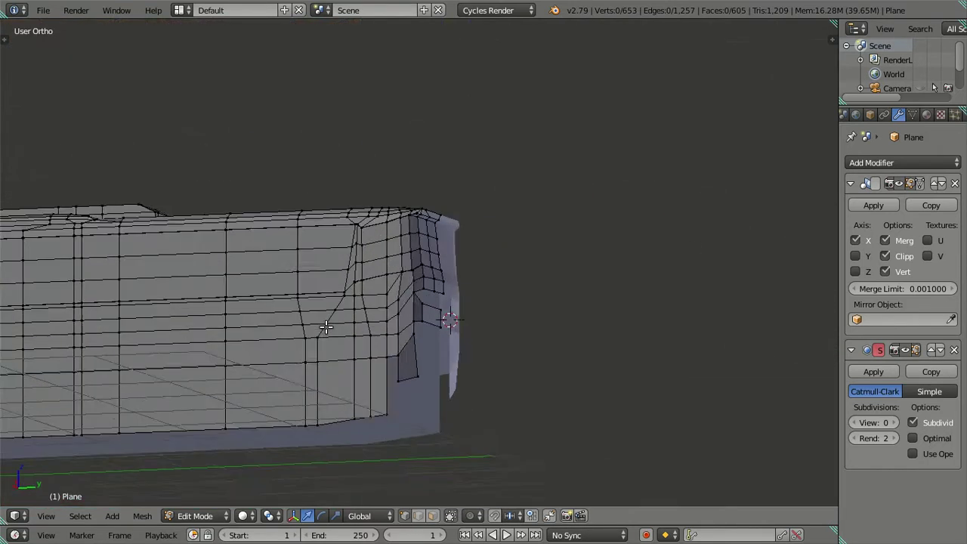
scroll(363, 319, "up", 4)
mouse_move(363, 320)
middle_mouse_down()
mouse_move(380, 280)
mouse_move(446, 367)
mouse_move(434, 387)
mouse_move(362, 395)
mouse_move(335, 294)
mouse_move(310, 283)
mouse_move(346, 331)
mouse_move(355, 148)
middle_mouse_up()
right_click(351, 300)
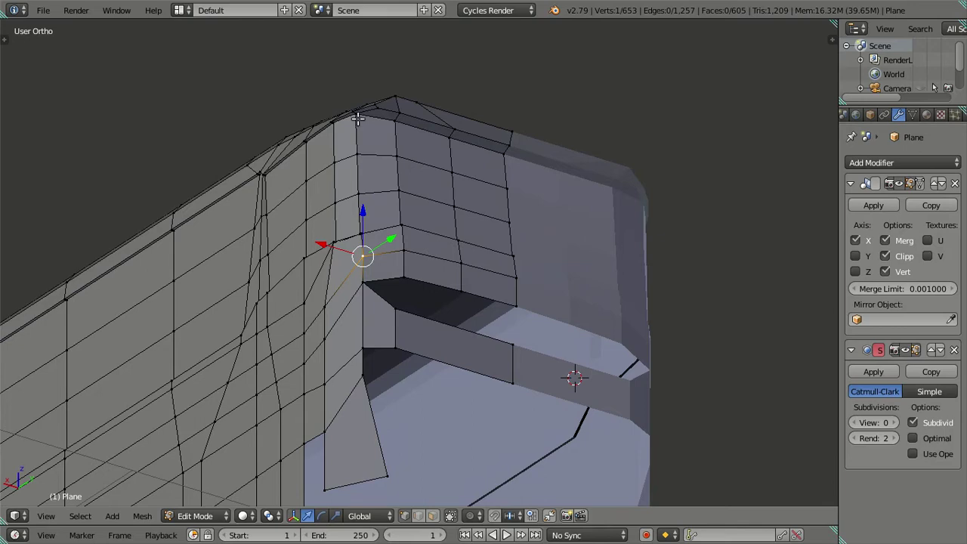
mouse_move(358, 117)
middle_mouse_down()
mouse_move(377, 309)
mouse_move(419, 292)
mouse_move(427, 256)
mouse_move(384, 242)
mouse_move(367, 219)
mouse_move(367, 246)
mouse_move(348, 199)
mouse_move(362, 224)
mouse_move(337, 204)
mouse_move(373, 196)
mouse_move(384, 153)
mouse_move(435, 246)
mouse_move(426, 250)
mouse_move(443, 325)
mouse_move(426, 304)
mouse_move(423, 244)
mouse_move(443, 239)
mouse_move(445, 280)
middle_mouse_up()
key("a")
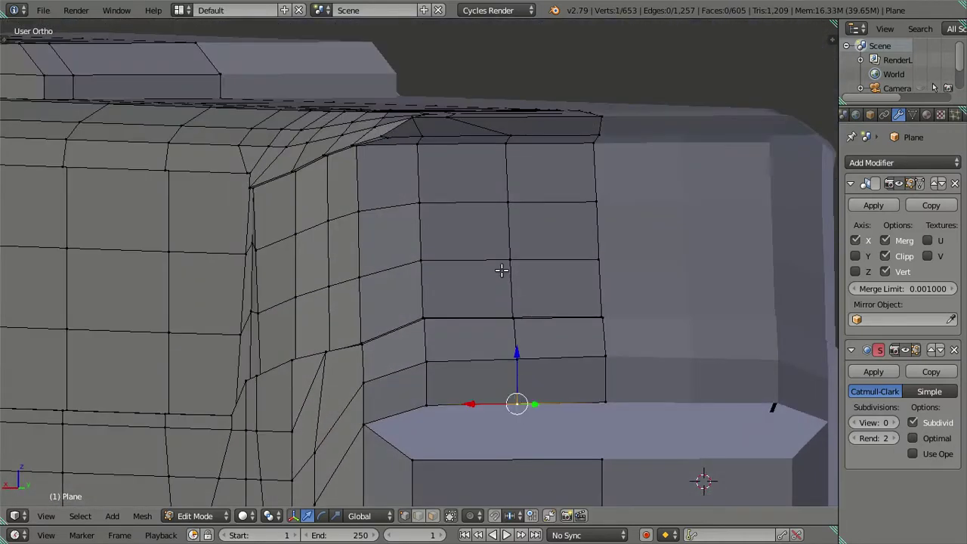
- Slide the rear-face vertical edge loop along X toward the corner in the rear view
right_click(506, 132, "alt")
key("ctrl+KP_1")
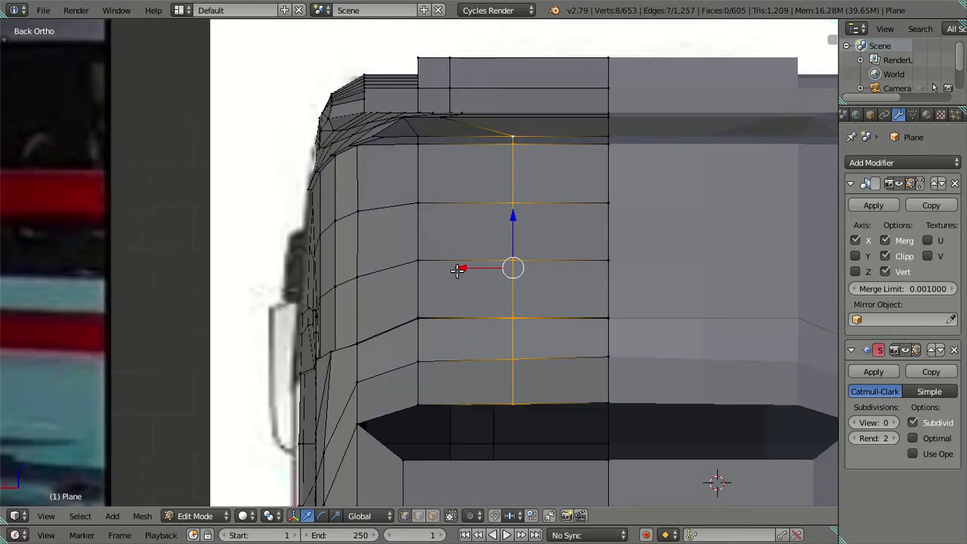
key("g")
key("x")
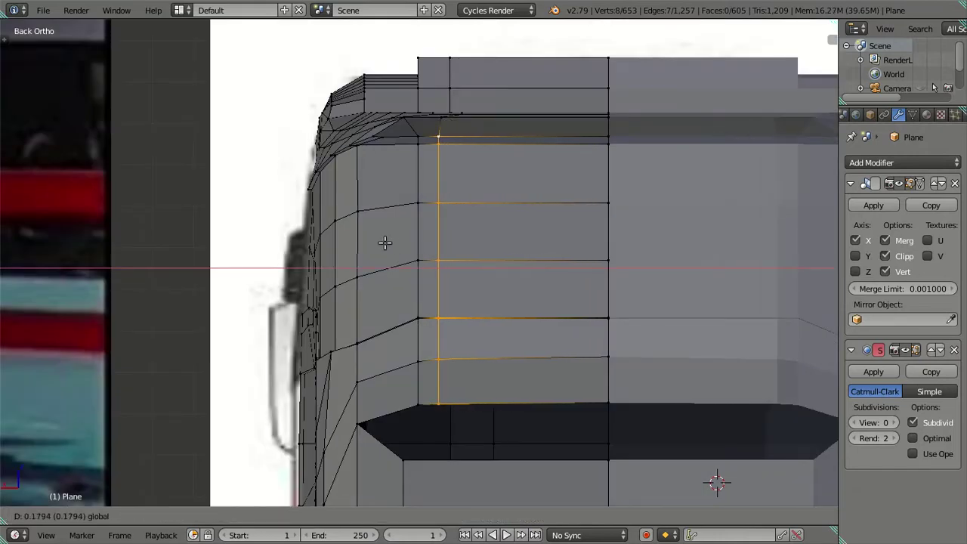
left_click(384, 243)
key("a")
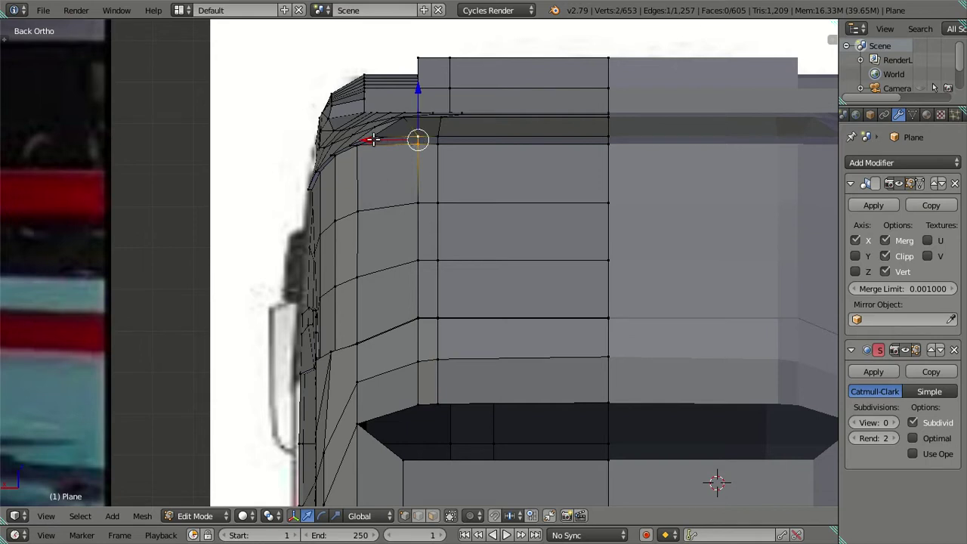
- Realign the roof-lip corner vertex along X, then show the sidebar's background image settings
key("g")
key("x")
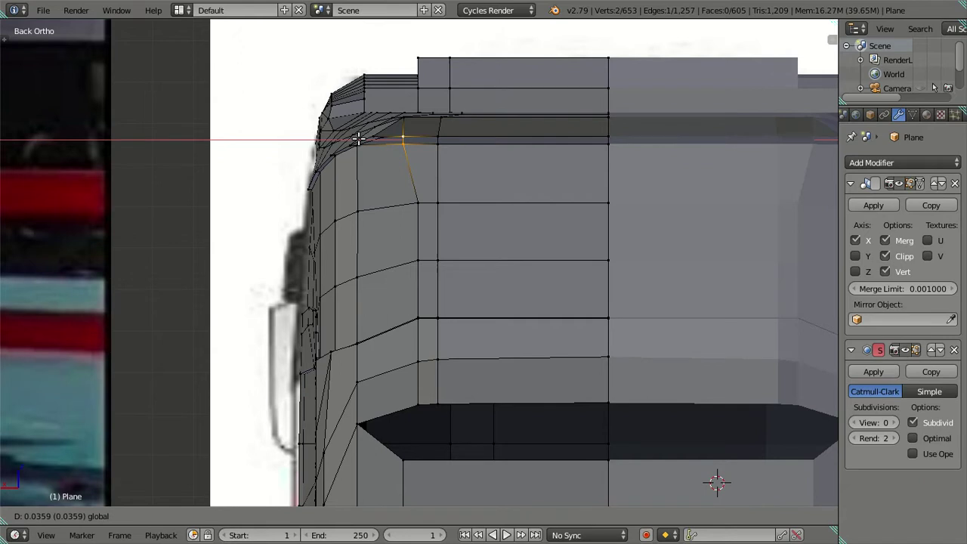
left_click(358, 138)
mouse_move(451, 197)
middle_mouse_down()
mouse_move(488, 191)
mouse_move(473, 169)
mouse_move(430, 148)
middle_mouse_up()
key("ctrl+z")
key("a")
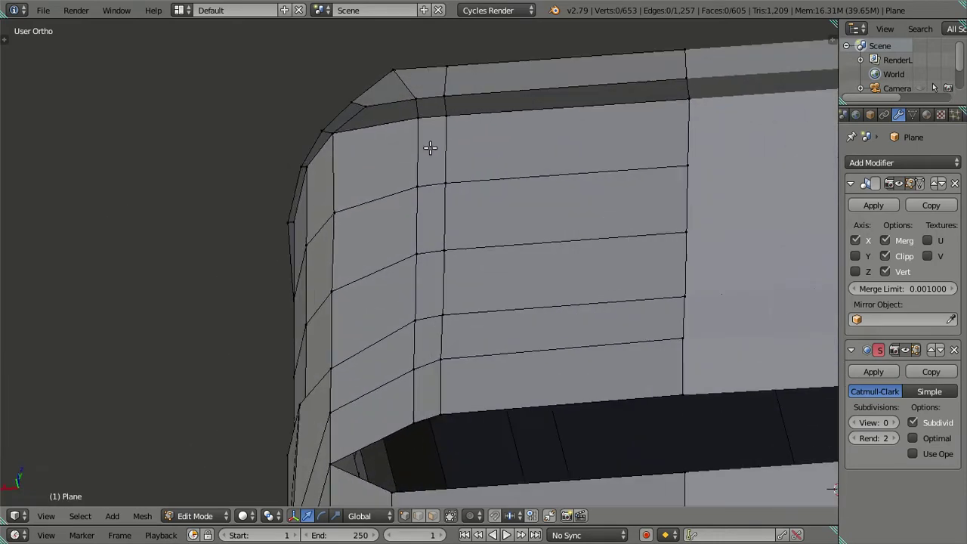
key("g")
key("x")
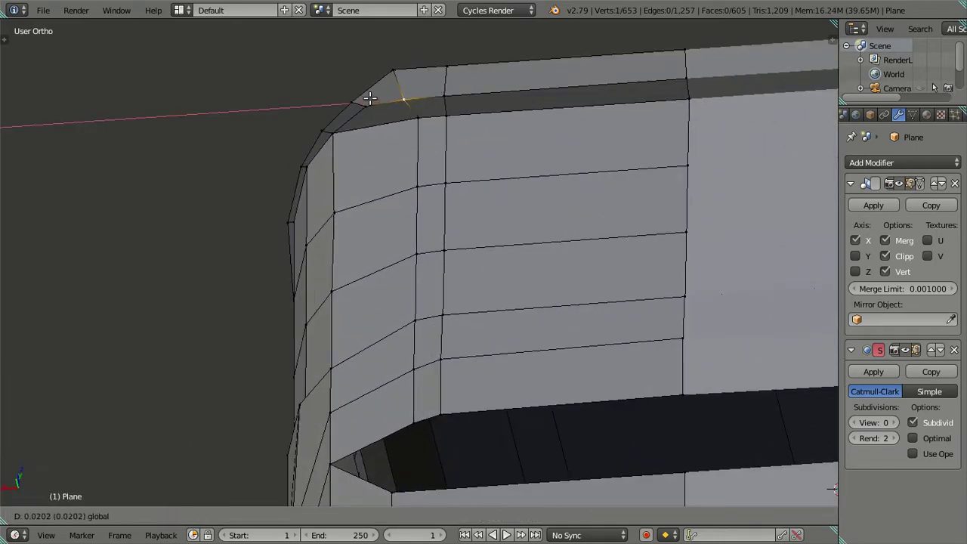
left_click(368, 97)
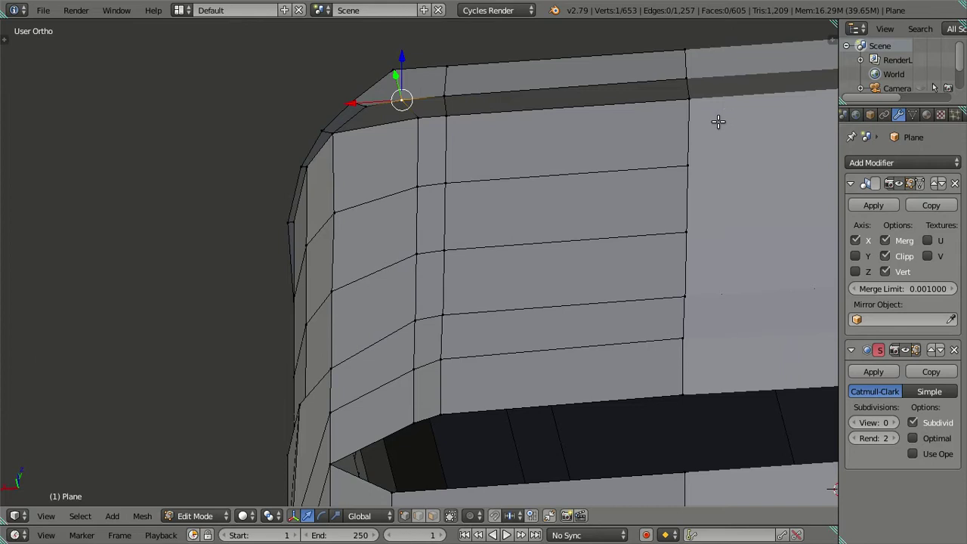
key("n")
scroll(754, 61, "up", 2)
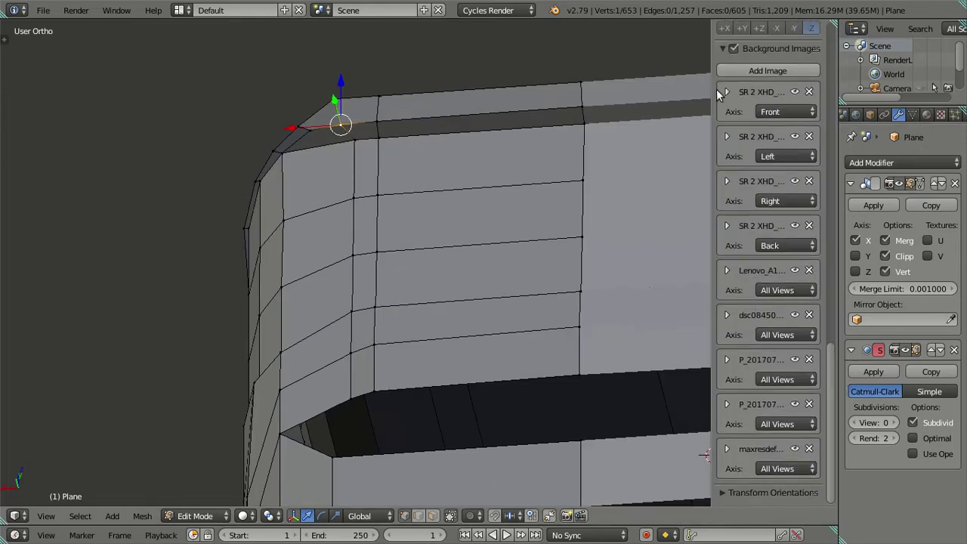
- Collapse the Background Images list and reposition the roof-lip corner vertex, keeping X at 0.48193
scroll(721, 87, "up", 2)
left_click(722, 106)
left_click_drag(827, 356, 810, 17)
left_click(774, 65)
left_click(513, 90)
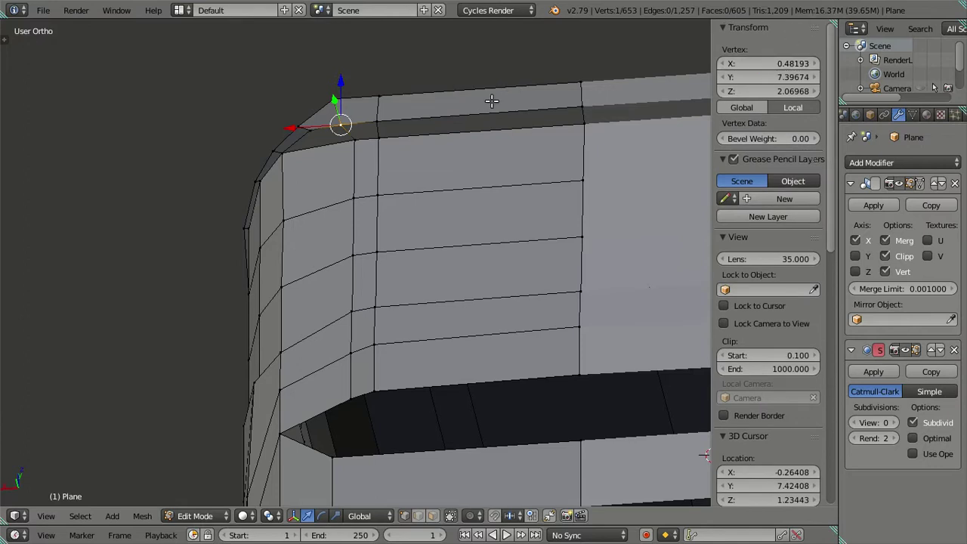
left_click_drag(345, 126, 358, 143)
- In the rear view, lower a side vertex of the corner slightly to match the reference
left_click(337, 399, "alt")
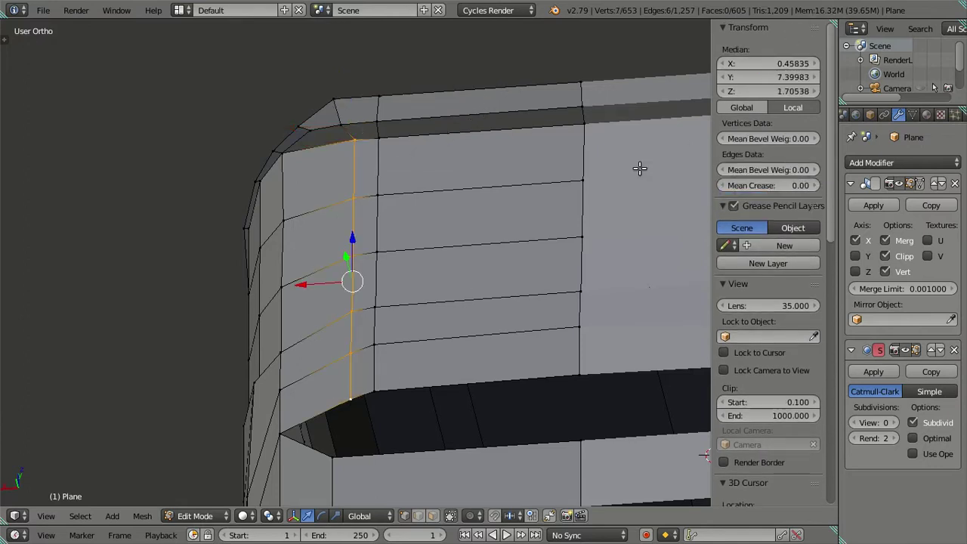
key("a")
mouse_move(509, 177)
middle_mouse_down()
mouse_move(492, 226)
mouse_move(508, 226)
middle_mouse_up()
key("ctrl+KP_1")
mouse_move(398, 239)
middle_mouse_down("shift")
mouse_move(332, 282)
mouse_move(352, 293)
mouse_move(355, 325)
middle_mouse_up("shift")
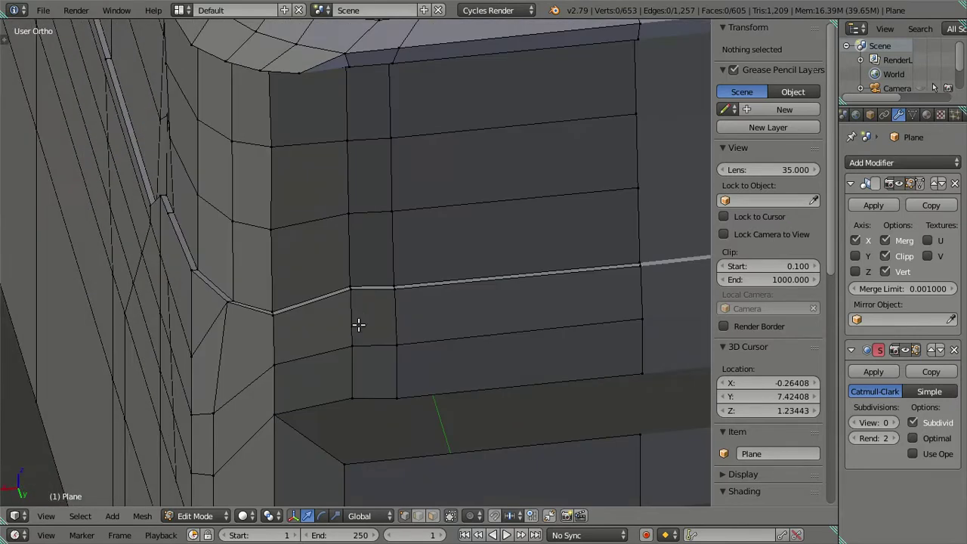
left_click(350, 287)
key("KP_1")
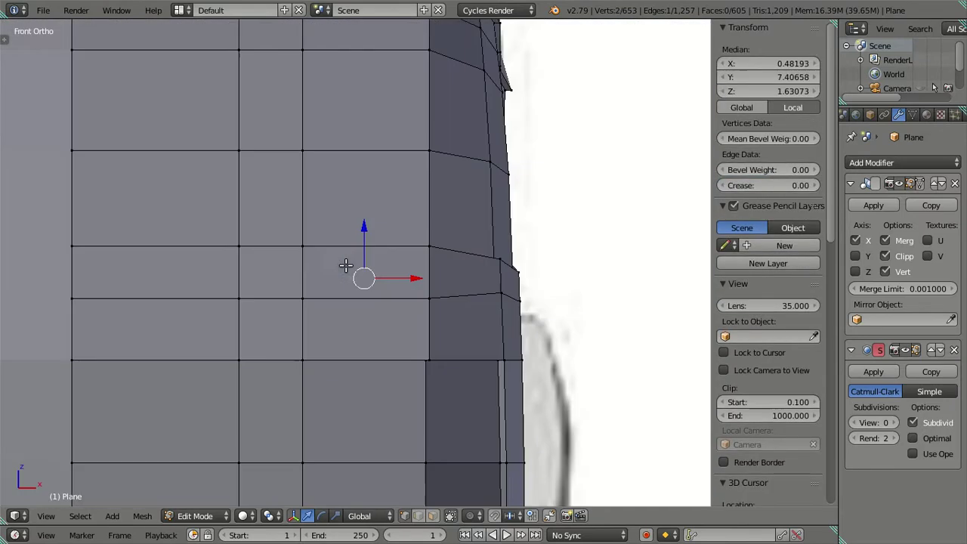
key("ctrl+KP_1")
left_click_drag(349, 225, 345, 234)
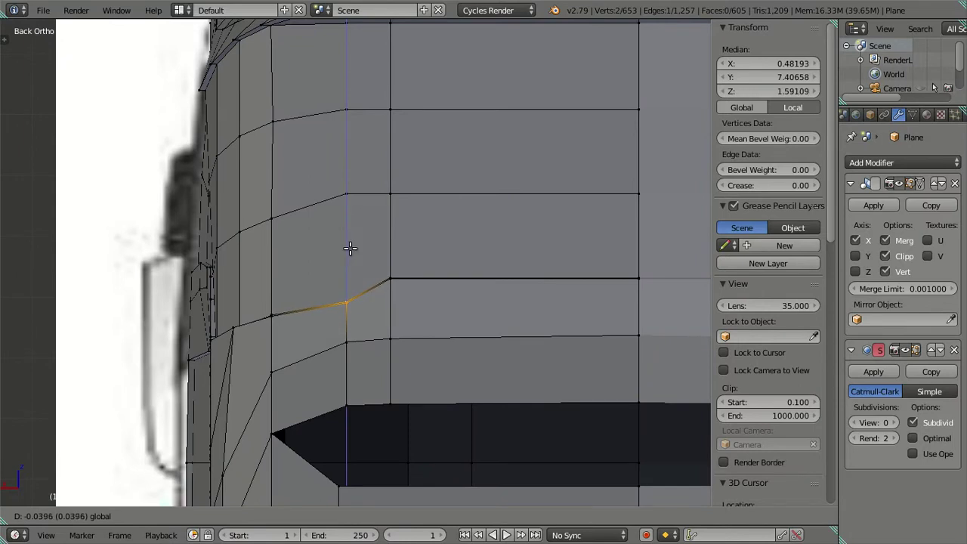
left_click(350, 248)
key("a")
- Pull the vertex at the top edge of the corner inward along Y
mouse_move(354, 248)
middle_mouse_down()
mouse_move(458, 280)
mouse_move(503, 253)
mouse_move(461, 201)
mouse_move(436, 201)
mouse_move(513, 242)
mouse_move(410, 179)
mouse_move(420, 304)
middle_mouse_up()
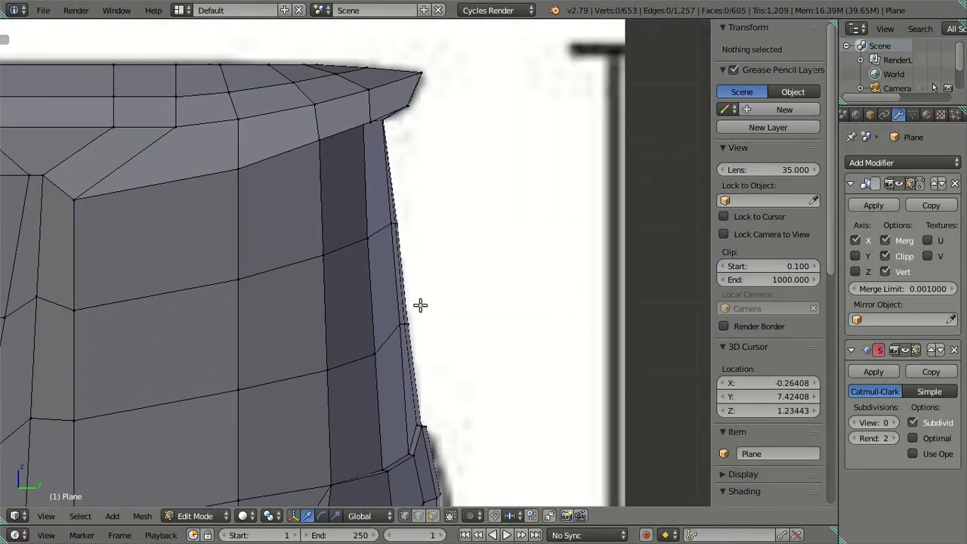
middle_click_drag(412, 345, 413, 332)
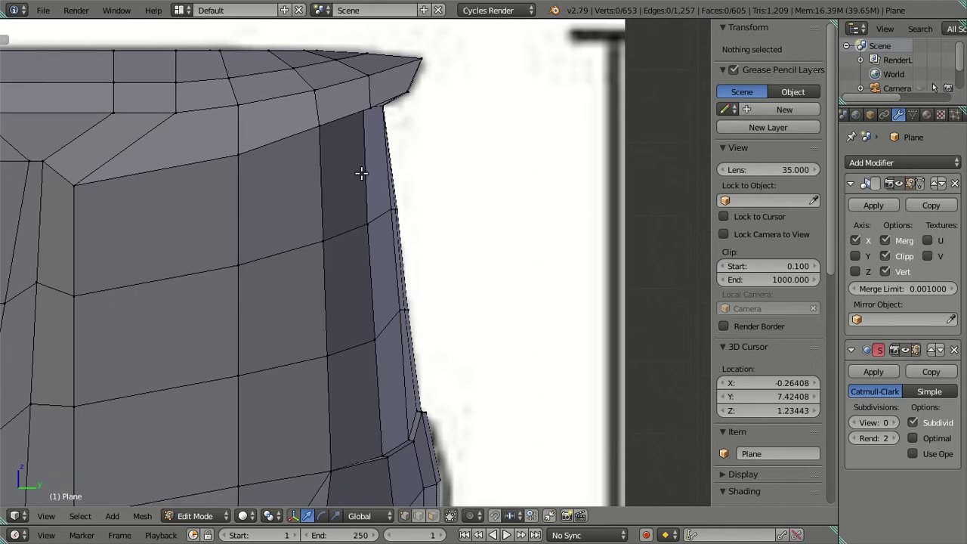
key("z")
mouse_move(373, 171)
middle_mouse_down()
mouse_move(376, 99)
mouse_move(398, 110)
middle_mouse_up()
key("z")
right_click(365, 77)
left_click_drag(405, 109, 401, 108)
key("a")
- Slide the roof-lip corner vertex inward along Y
mouse_move(414, 176)
middle_mouse_down()
mouse_move(406, 198)
mouse_move(395, 154)
mouse_move(447, 153)
middle_mouse_up()
right_click(385, 151)
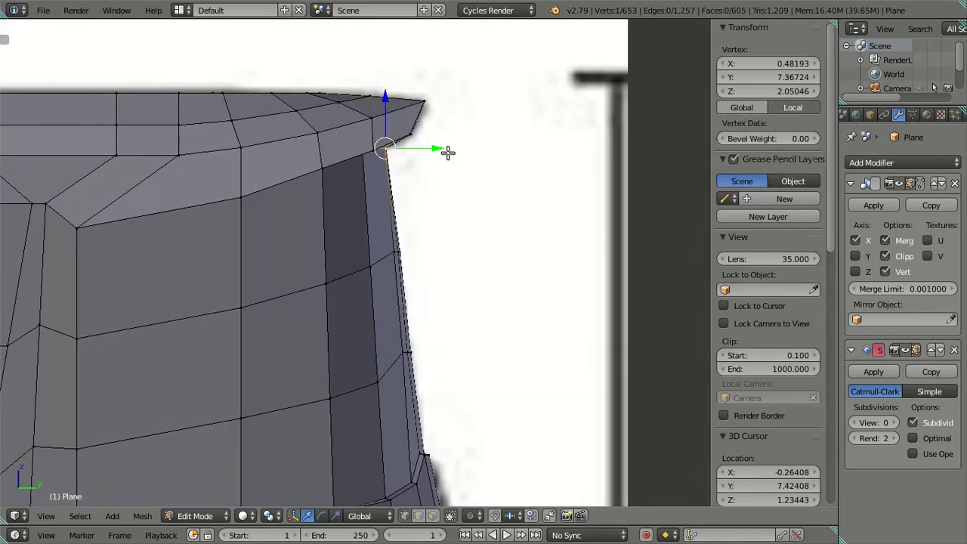
left_click_drag(428, 151, 424, 149)
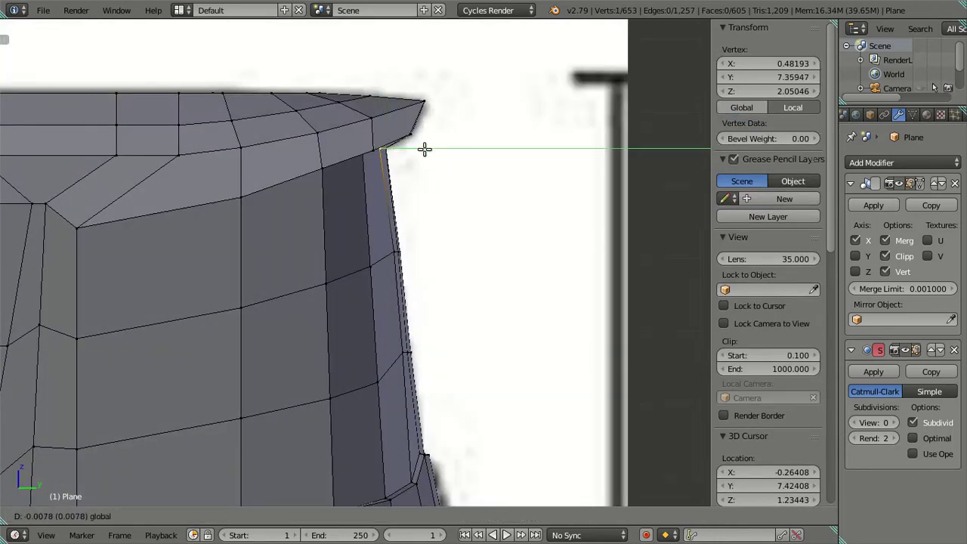
left_click(424, 148)
key("a")
- In the right side view, pull the side edge of the corner inward along Y to the reference
key("KP_3")
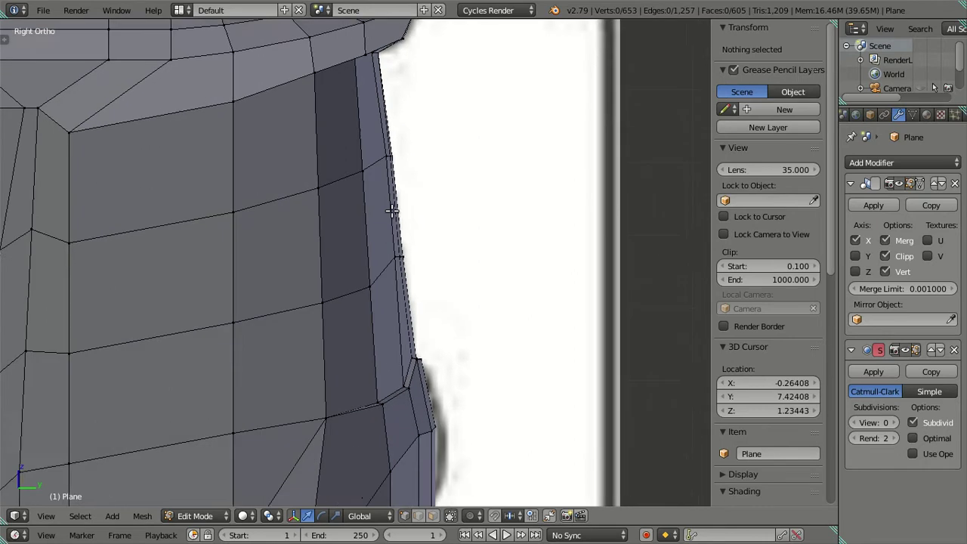
left_click(382, 147)
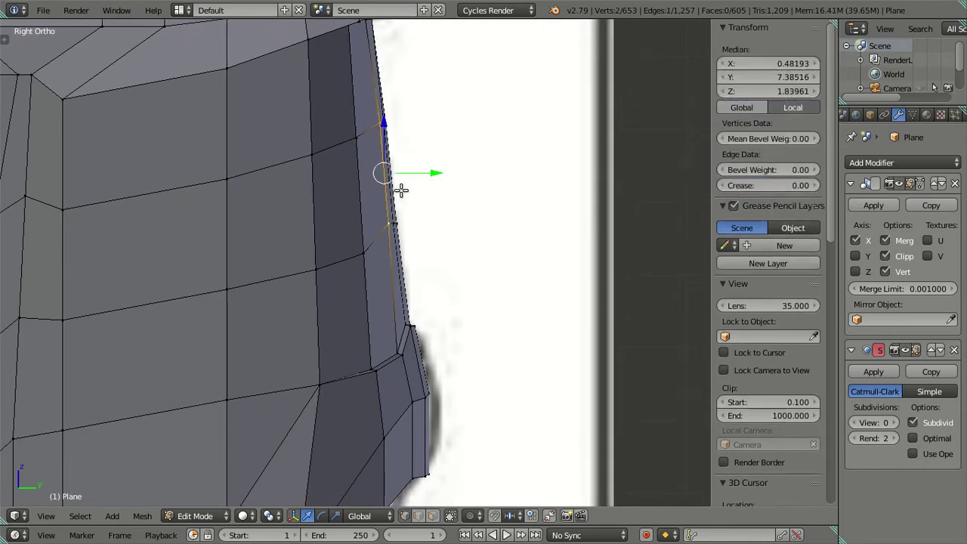
left_click_drag(436, 173, 434, 169)
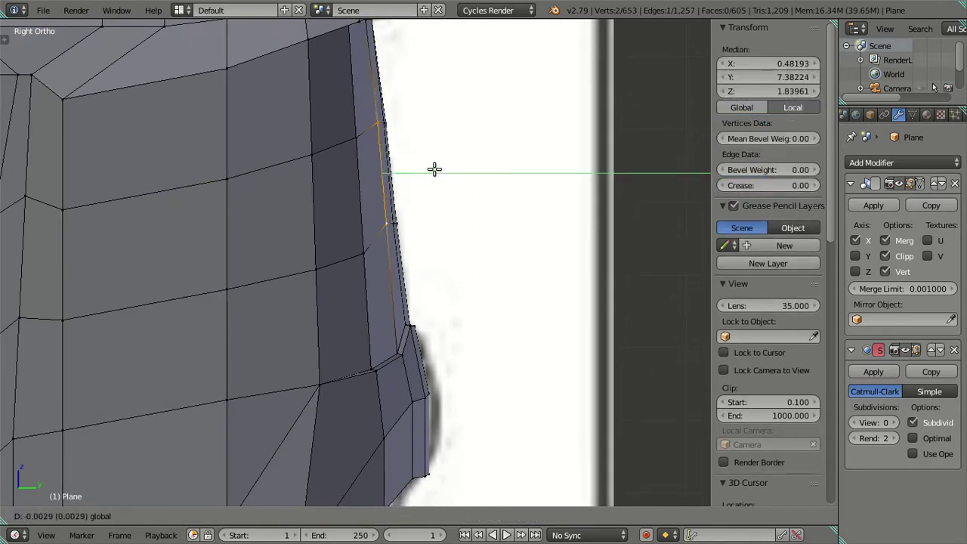
key("a")
mouse_move(356, 133)
middle_mouse_down()
mouse_move(371, 249)
mouse_move(375, 172)
mouse_move(327, 146)
mouse_move(267, 181)
mouse_move(268, 253)
mouse_move(250, 220)
mouse_move(315, 174)
middle_mouse_up()
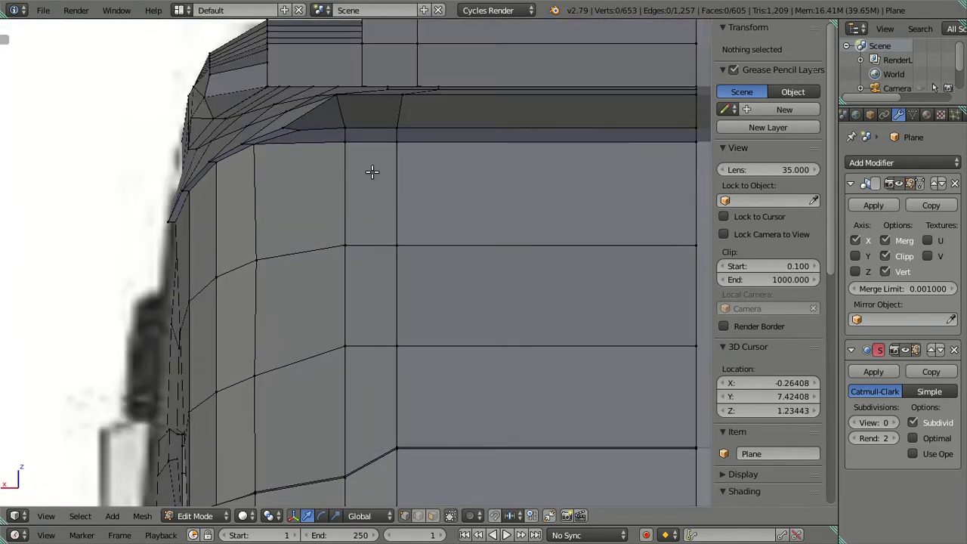
- In rear wireframe, shift the three vertices on the edge below the roof corner along X
scroll(372, 173, "down", 3)
key("z")
key("z")
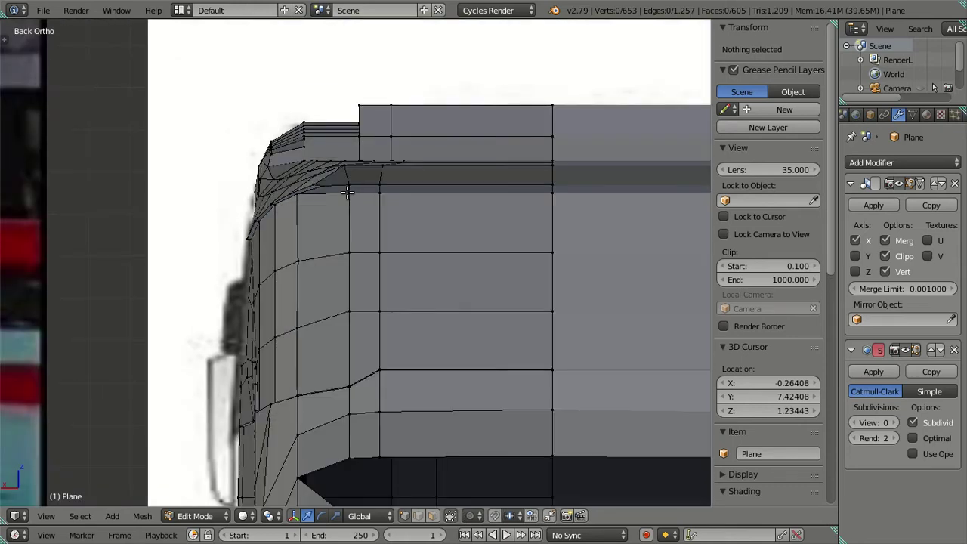
right_click(348, 198)
right_click(347, 252, "shift")
right_click(346, 308, "shift")
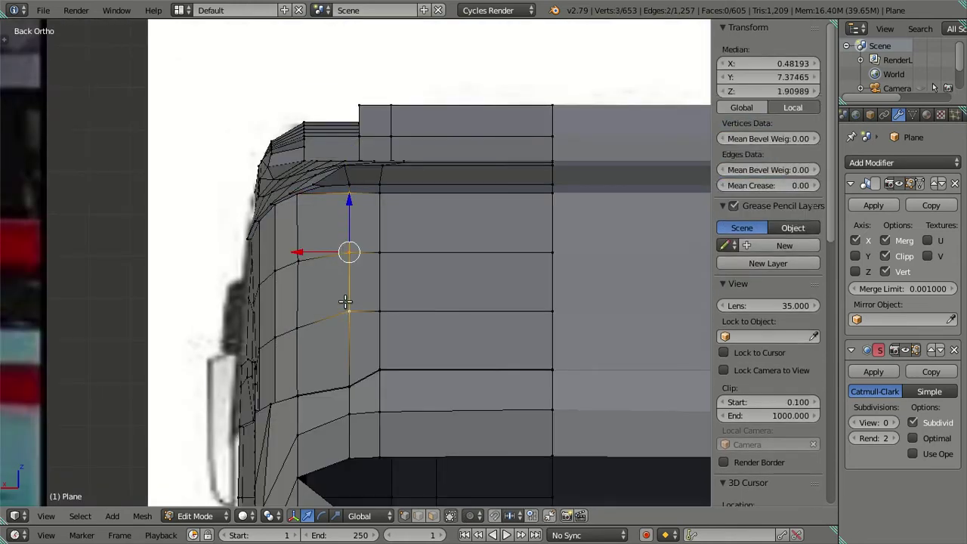
key("g")
key("x")
left_click(295, 249)
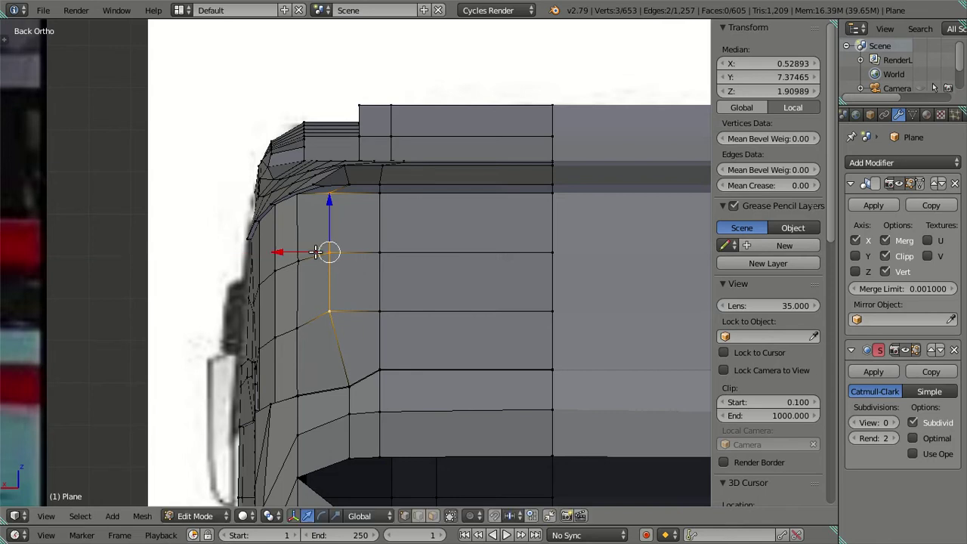
- Nudge the lower two vertices, then the bottom one alone, along X to follow the reference
right_click(327, 210, "shift")
left_click_drag(286, 280, 296, 281)
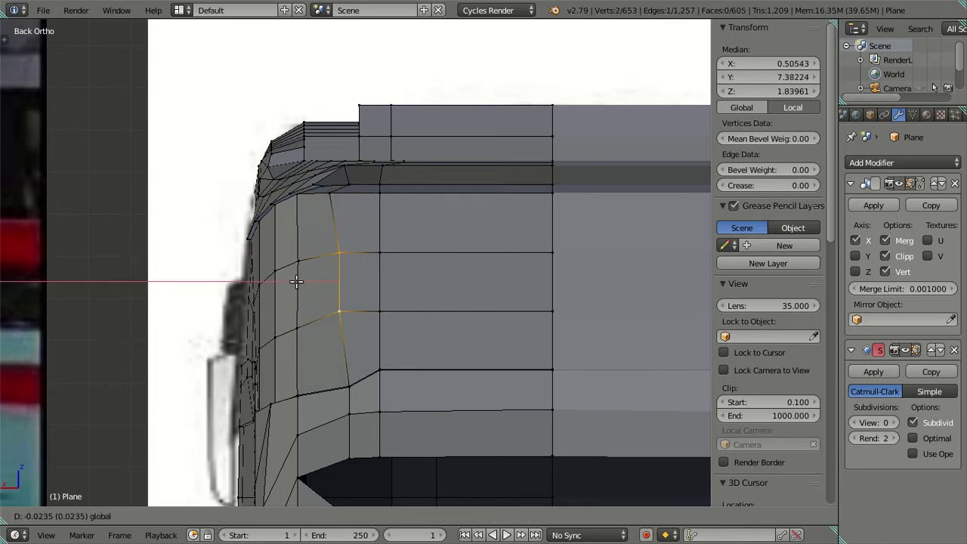
left_click(293, 281)
right_click(287, 312)
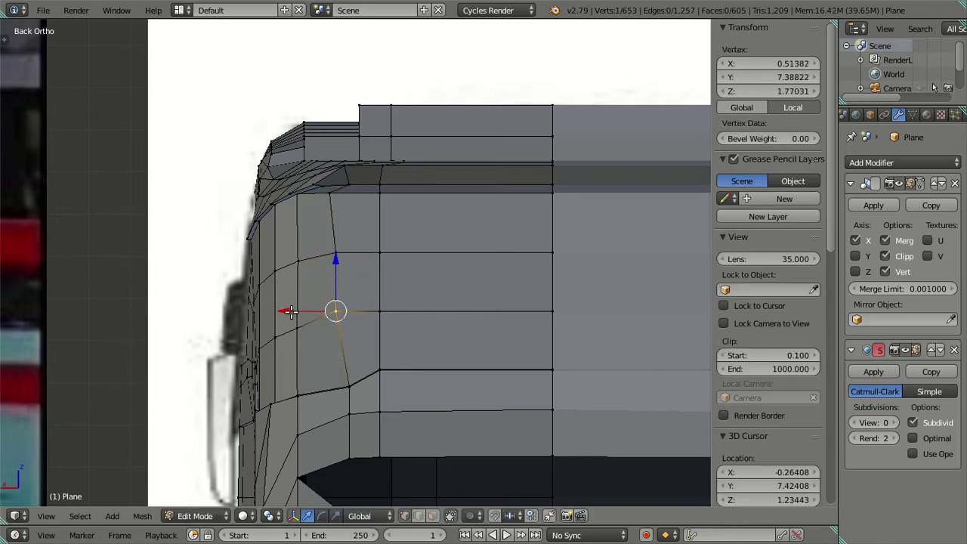
key("g")
key("x")
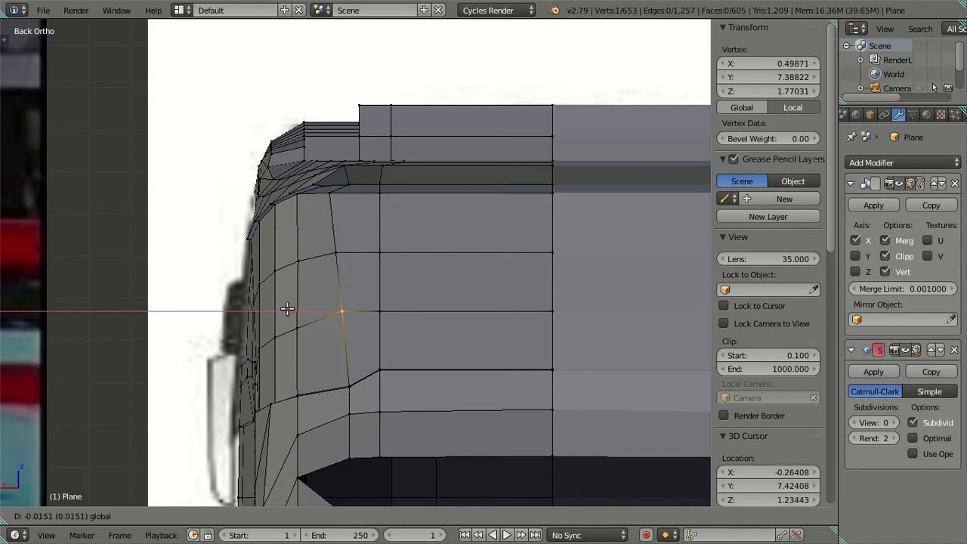
left_click(286, 307)
key("z")
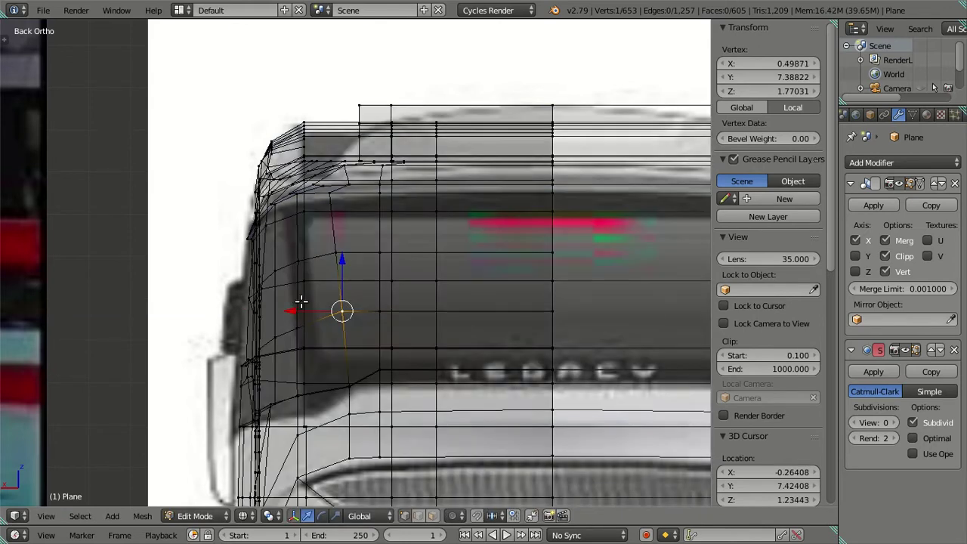
key("z")
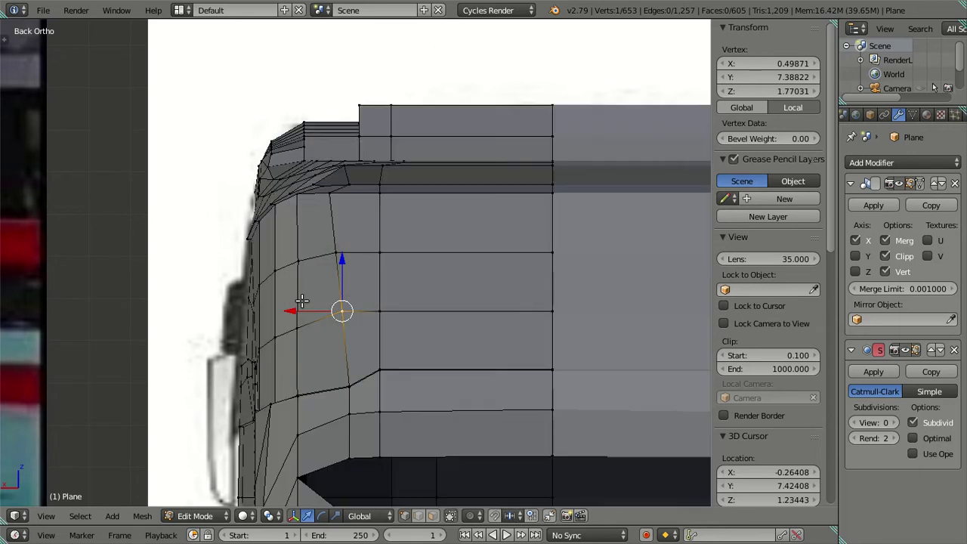
key("a")
- Return the mesh to Object Mode, inspect the corner, and switch to the back orthographic view
scroll(305, 297, "down", 5)
scroll(313, 294, "down", 3)
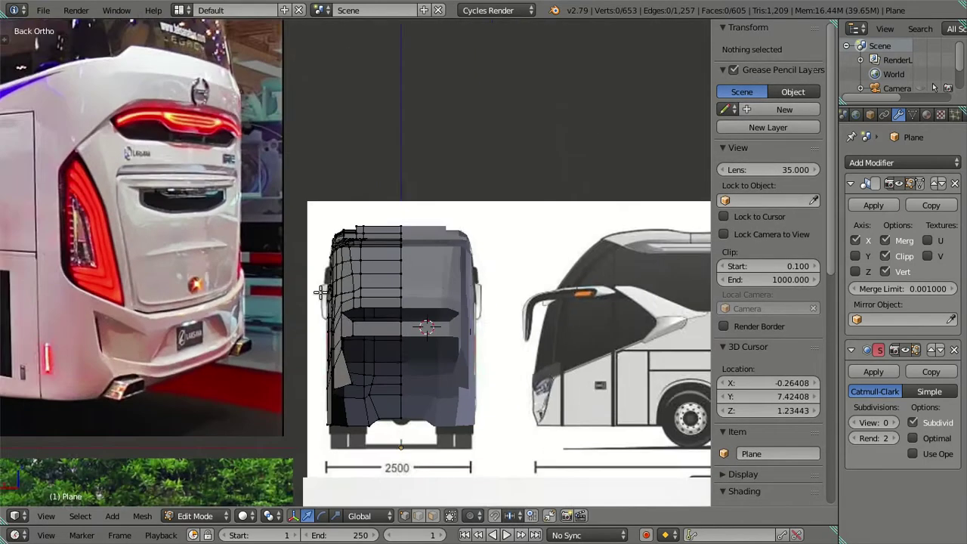
scroll(321, 292, "down", 1)
mouse_move(320, 292)
middle_mouse_down()
mouse_move(463, 264)
mouse_move(395, 242)
mouse_move(365, 259)
middle_mouse_up()
scroll(422, 262, "up", 4)
key("Tab")
key("ctrl+Tab")
scroll(366, 264, "up", 2)
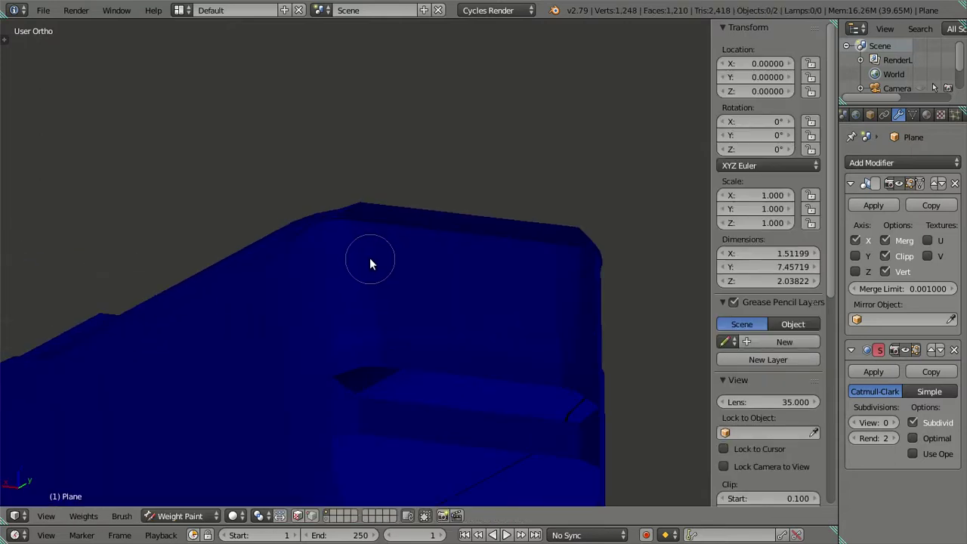
left_click(176, 516)
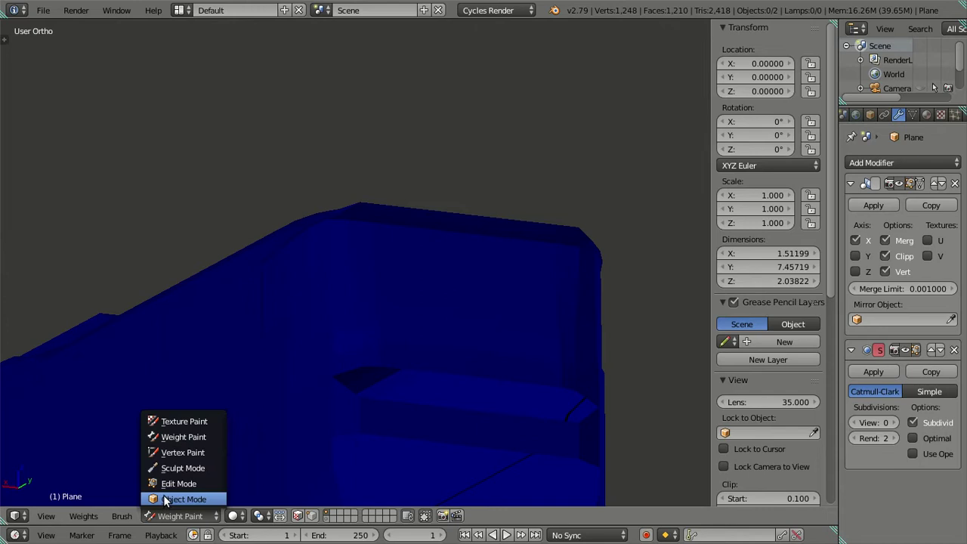
left_click(166, 500)
mouse_move(340, 373)
middle_mouse_down()
mouse_move(315, 311)
mouse_move(278, 323)
mouse_move(306, 370)
mouse_move(286, 348)
mouse_move(298, 304)
mouse_move(307, 302)
mouse_move(322, 337)
middle_mouse_up()
key("ctrl+KP_1")
- Back in Edit Mode, nudge the roof-lip corner vertex slightly along X
key("Tab")
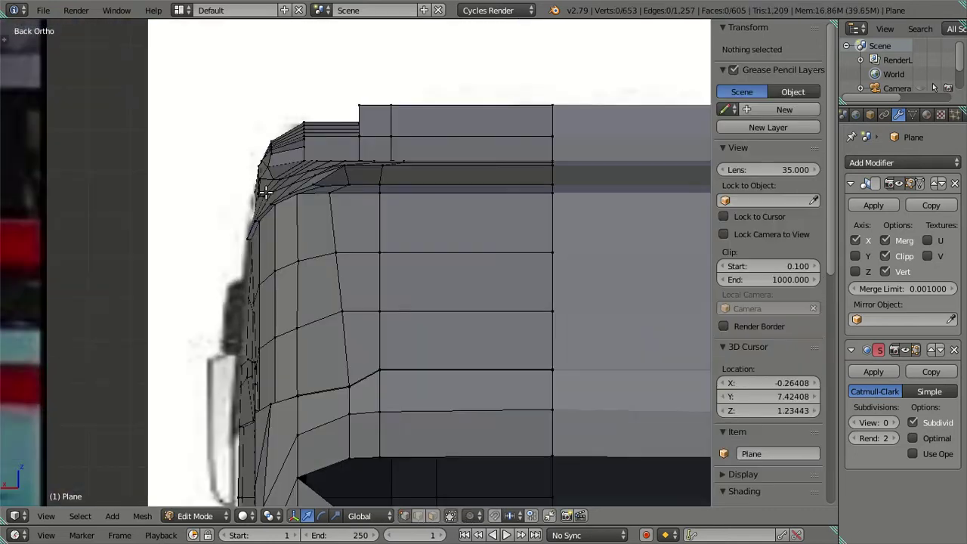
scroll(264, 193, "up", 1)
scroll(244, 218, "up", 1)
scroll(280, 219, "up", 1)
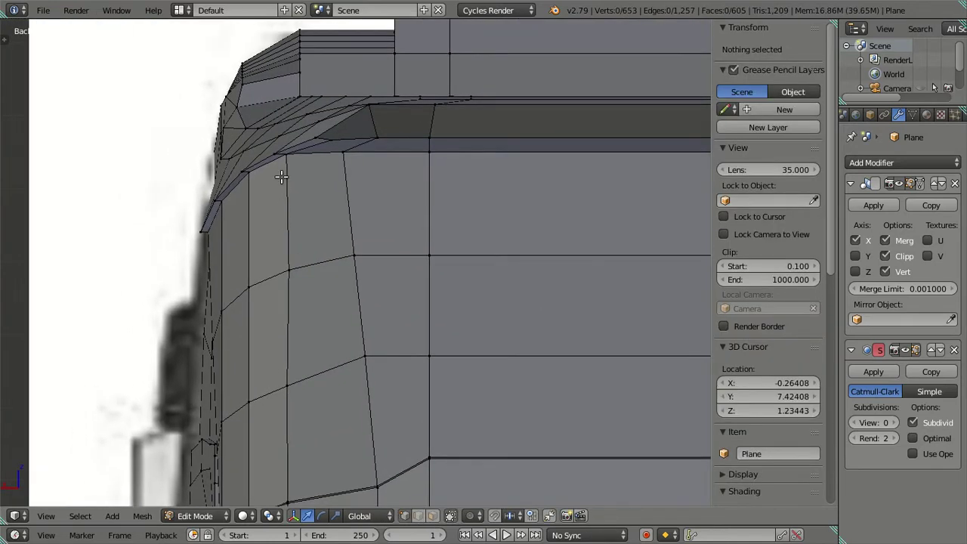
scroll(280, 174, "up", 2)
right_click(244, 104)
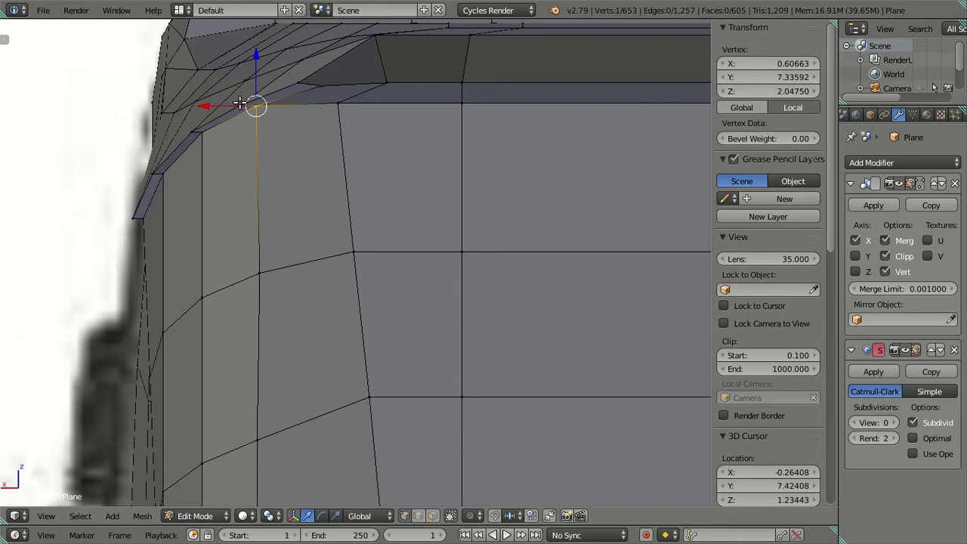
left_click_drag(218, 106, 222, 106)
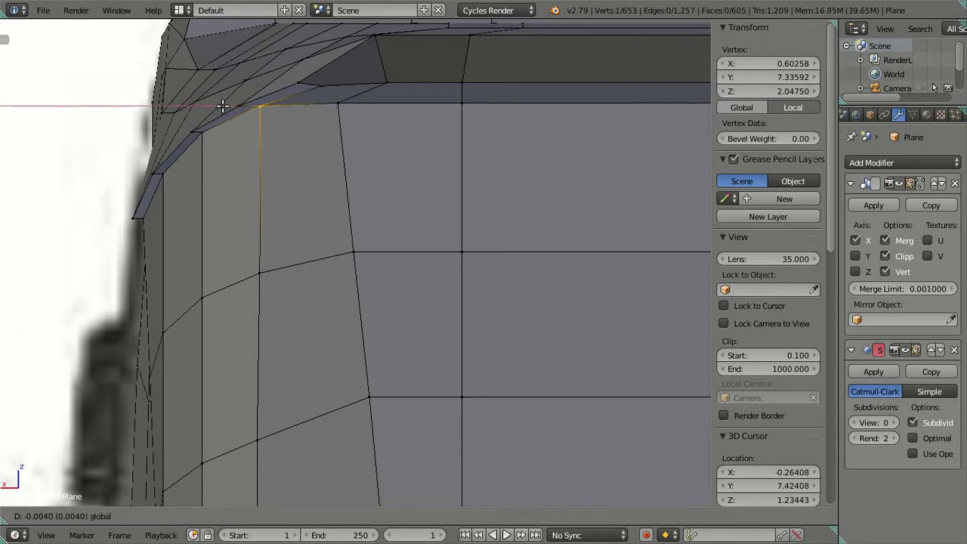
left_click(222, 106)
right_click(201, 134)
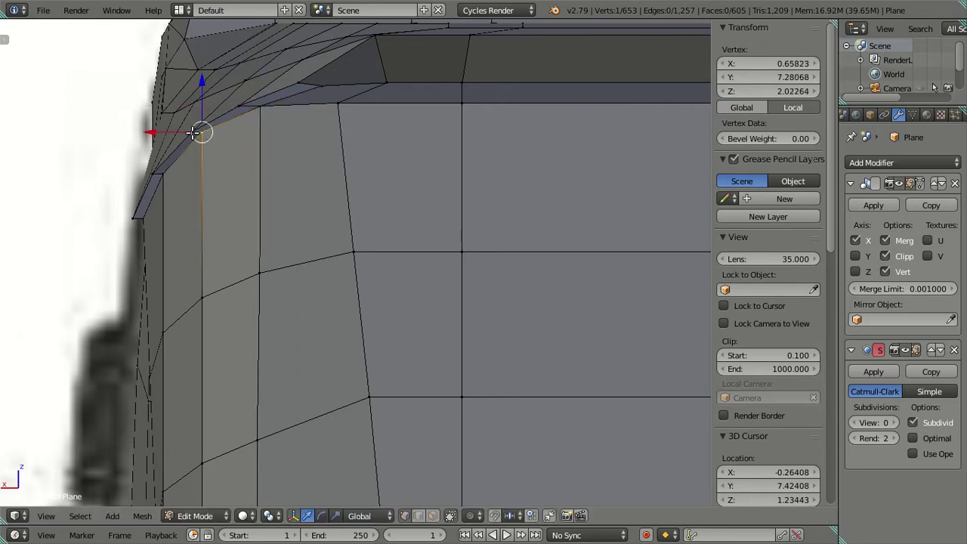
scroll(198, 134, "down", 3)
key("a")
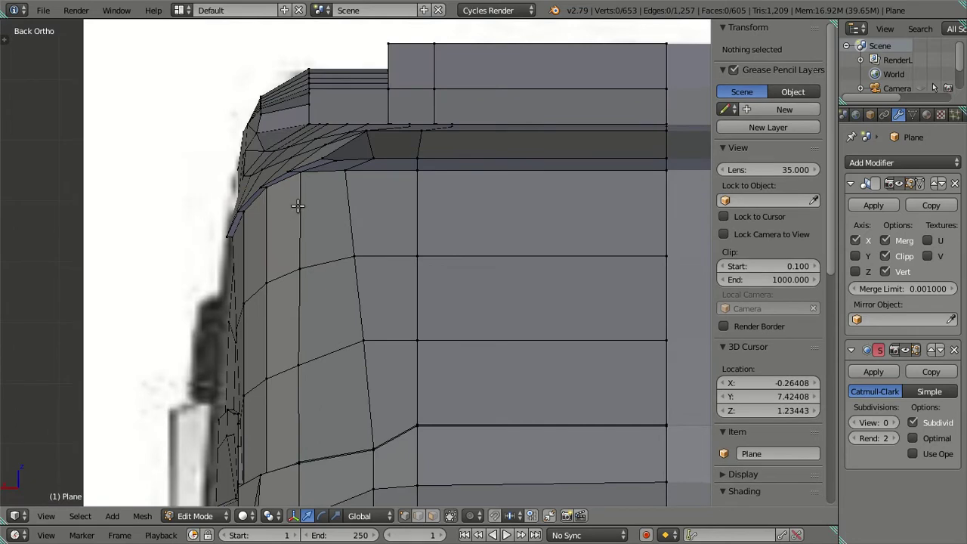
- Nudge the side corner vertex under the roof lip along X, checking the smoothed result
key("Tab")
mouse_move(326, 219)
middle_mouse_down()
mouse_move(382, 152)
mouse_move(456, 148)
mouse_move(462, 82)
mouse_move(330, 129)
mouse_move(307, 176)
middle_mouse_up()
key("Tab")
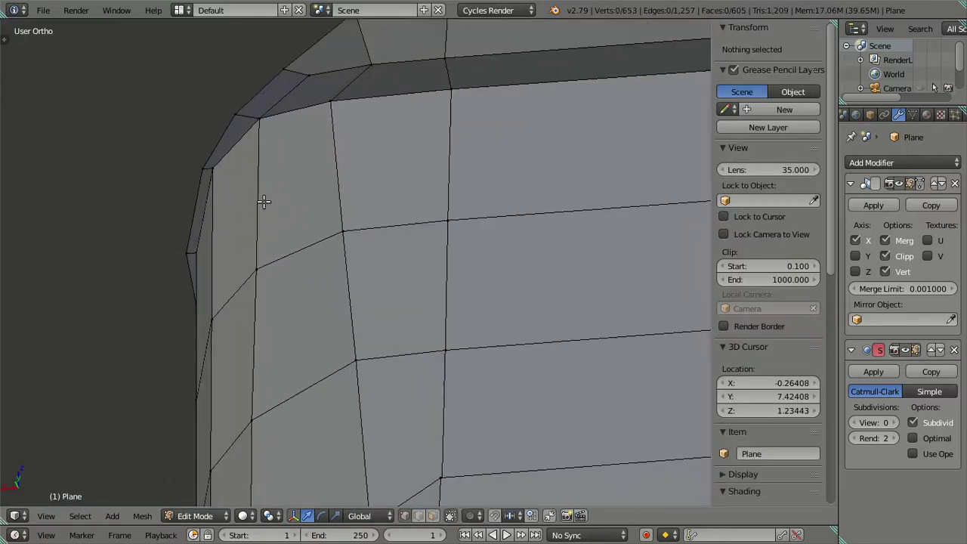
right_click(212, 168)
left_click_drag(172, 170, 177, 170)
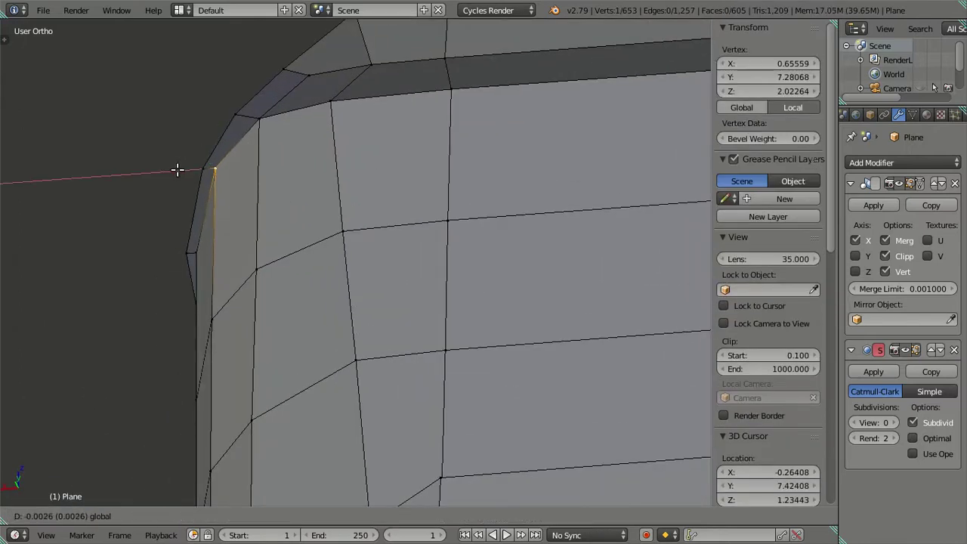
left_click(178, 171)
key("Tab")
mouse_move(195, 181)
middle_mouse_down()
mouse_move(299, 233)
mouse_move(395, 222)
mouse_move(441, 195)
mouse_move(388, 188)
mouse_move(302, 205)
middle_mouse_up()
- Inspect the smoothed roof corner from new angles, toggling between Edit and Object Mode
key("Tab")
middle_click_drag(371, 234, 401, 241)
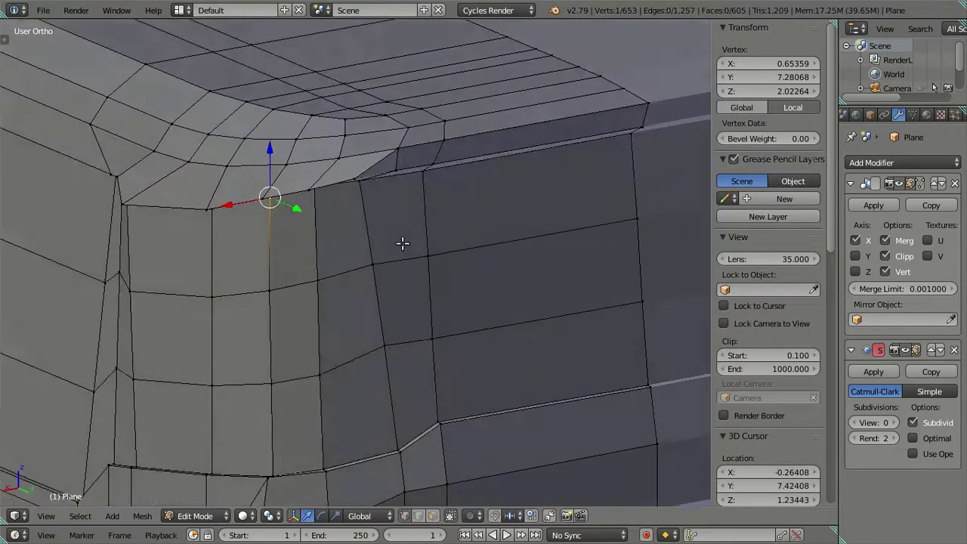
key("Tab")
mouse_move(527, 52)
middle_mouse_down()
mouse_move(450, 145)
mouse_move(416, 274)
mouse_move(395, 224)
middle_mouse_up()
key("Tab")
- In edge select mode, add a loop cut just under the roof lip
key("ctrl+Tab")
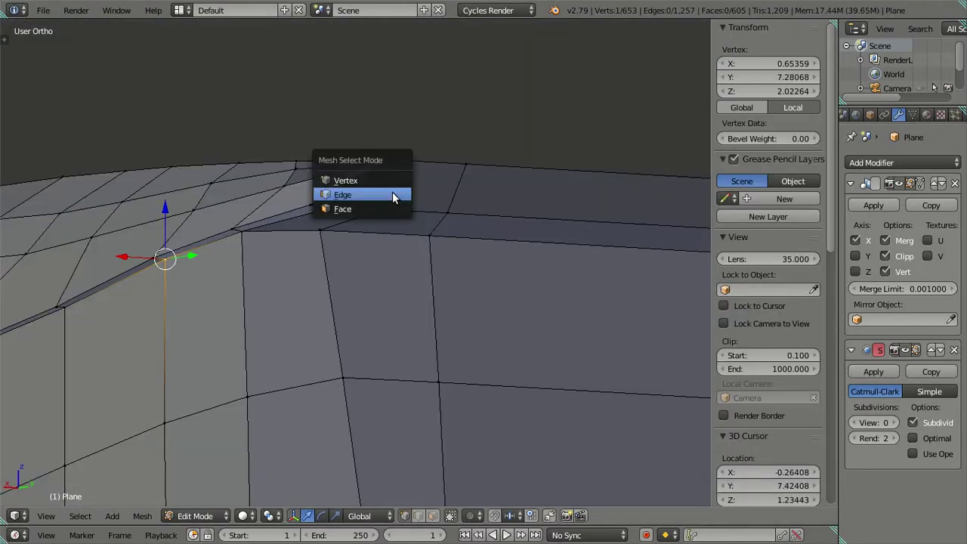
left_click(393, 191)
key("ctrl+r")
scroll(380, 184, "up", 9)
left_click(380, 183)
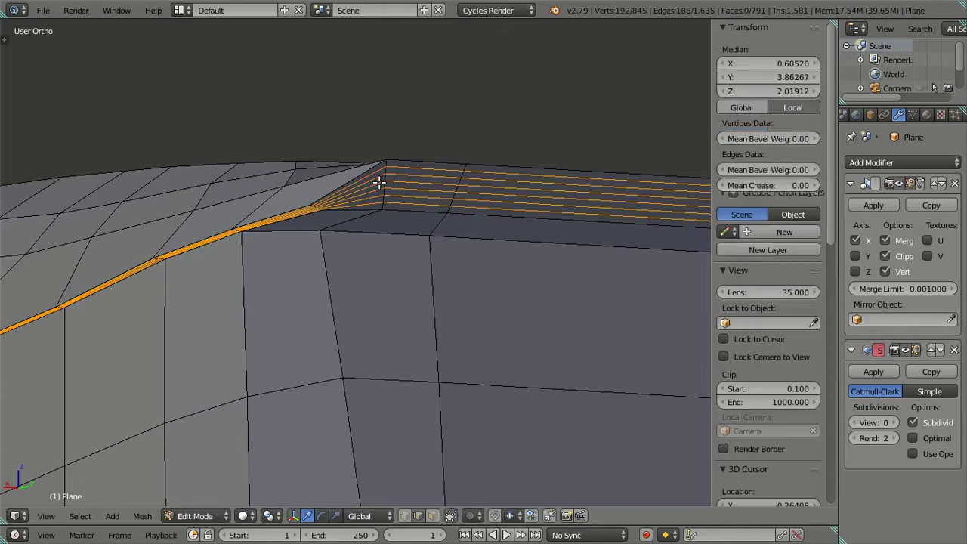
left_click(450, 211)
- Preview the loop at viewport subdivision 2, then reset the subdivision level to 0
key("Tab")
left_click(895, 423)
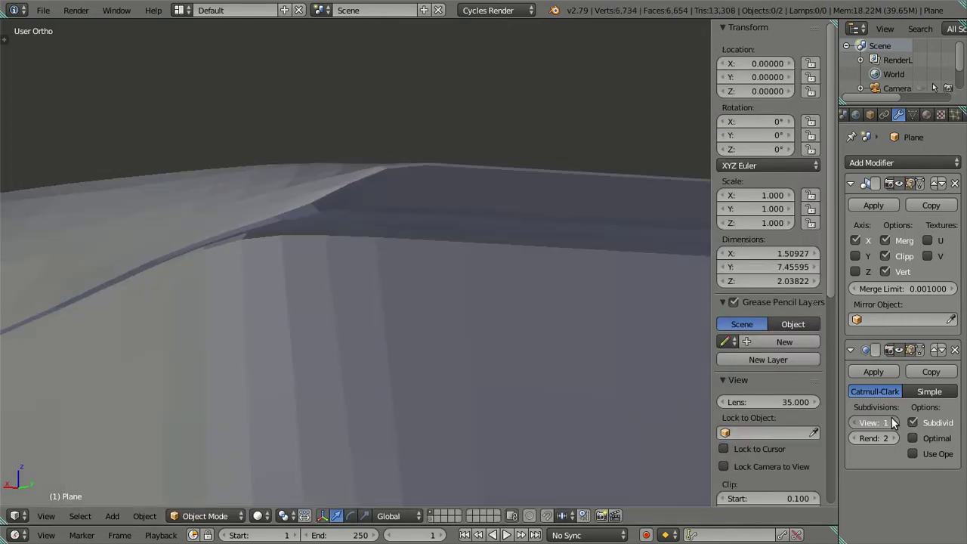
left_click(896, 422)
key("Tab")
key("Tab")
mouse_move(430, 279)
middle_mouse_down()
mouse_move(453, 330)
mouse_move(487, 310)
mouse_move(479, 272)
mouse_move(378, 267)
mouse_move(232, 320)
mouse_move(204, 312)
mouse_move(256, 285)
mouse_move(507, 309)
mouse_move(522, 319)
mouse_move(543, 309)
middle_mouse_up()
left_click(853, 422)
left_click(853, 422)
mouse_move(481, 323)
middle_mouse_down()
mouse_move(348, 270)
mouse_move(395, 252)
mouse_move(371, 321)
mouse_move(376, 364)
mouse_move(367, 276)
mouse_move(339, 231)
mouse_move(391, 250)
mouse_move(376, 246)
middle_mouse_up()
key("Tab")
key("a")
key("KP_1")
- Compare the mesh against the front orthographic blueprint and zoom back in on the roof corner
scroll(375, 246, "down", 3)
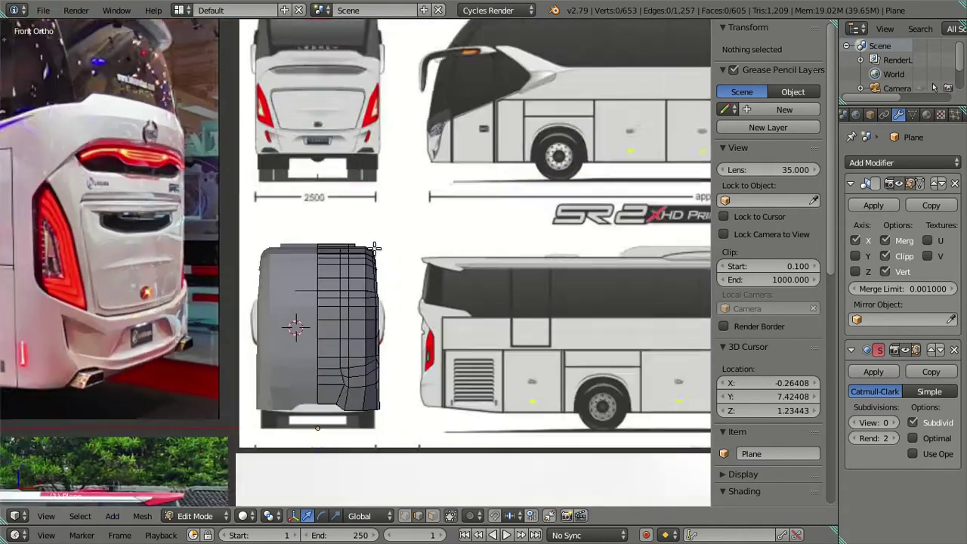
scroll(374, 248, "down", 1)
scroll(338, 219, "up", 3)
scroll(380, 243, "up", 2)
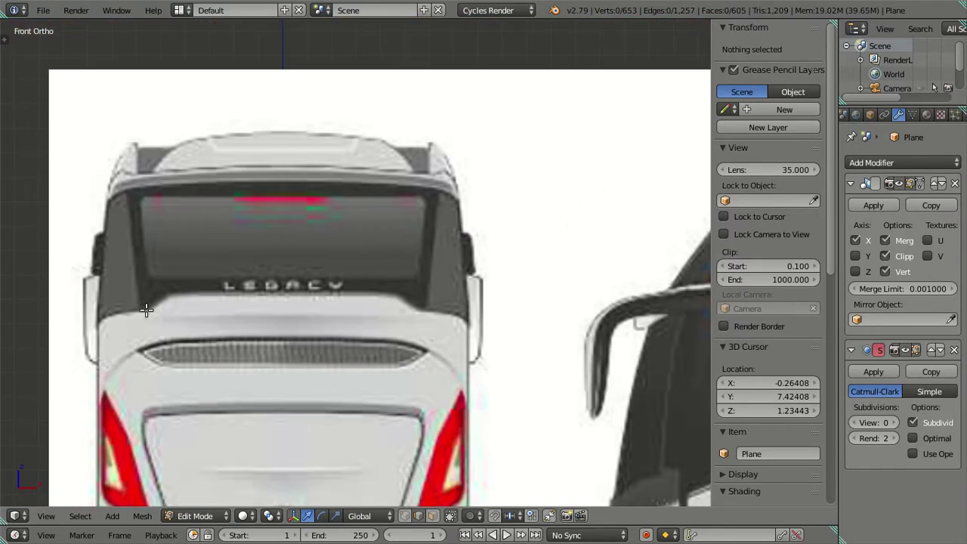
scroll(431, 222, "down", 2)
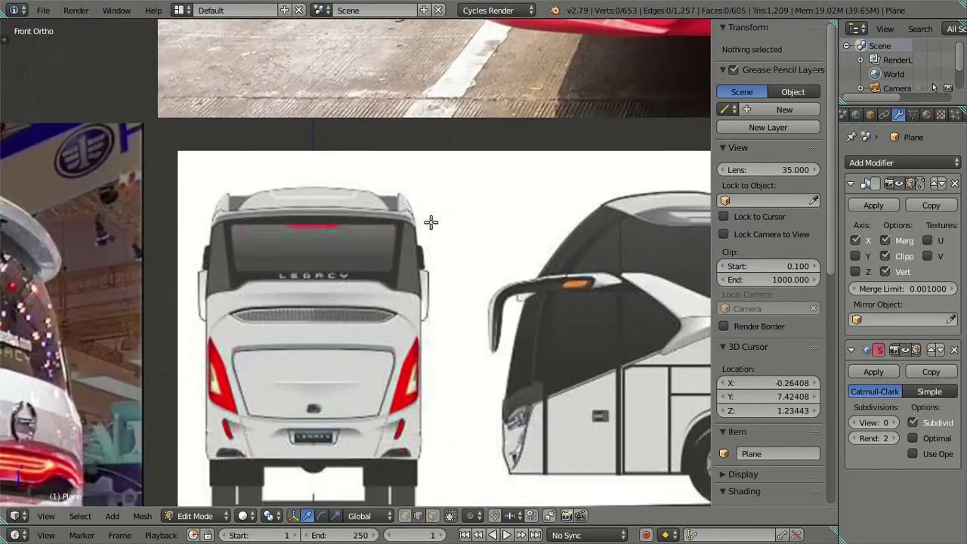
scroll(527, 304, "down", 2)
scroll(527, 304, "down", 2)
mouse_move(527, 304)
middle_mouse_down()
mouse_move(326, 324)
mouse_move(350, 396)
mouse_move(449, 271)
mouse_move(401, 358)
mouse_move(367, 286)
mouse_move(407, 258)
mouse_move(377, 265)
mouse_move(408, 288)
middle_mouse_up()
scroll(438, 293, "up", 3)
scroll(367, 287, "up", 3)
scroll(408, 288, "up", 2)
scroll(390, 310, "up", 2)
scroll(479, 348, "up", 2)
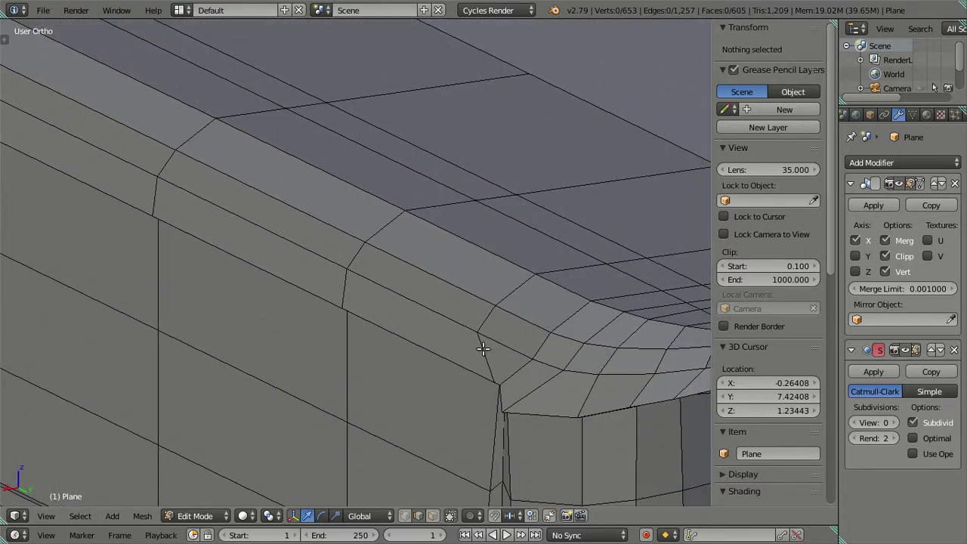
- In face select mode, select the face loop running along the side roof lip
right_click(489, 357)
left_click(432, 515)
right_click(492, 359)
scroll(472, 368, "down", 4)
mouse_move(472, 367)
middle_mouse_down()
mouse_move(339, 302)
mouse_move(287, 244)
mouse_move(318, 324)
mouse_move(387, 395)
mouse_move(401, 291)
mouse_move(391, 322)
mouse_move(502, 287)
mouse_move(478, 325)
mouse_move(432, 308)
middle_mouse_up()
right_click(477, 325, "alt")
key("KP_3")
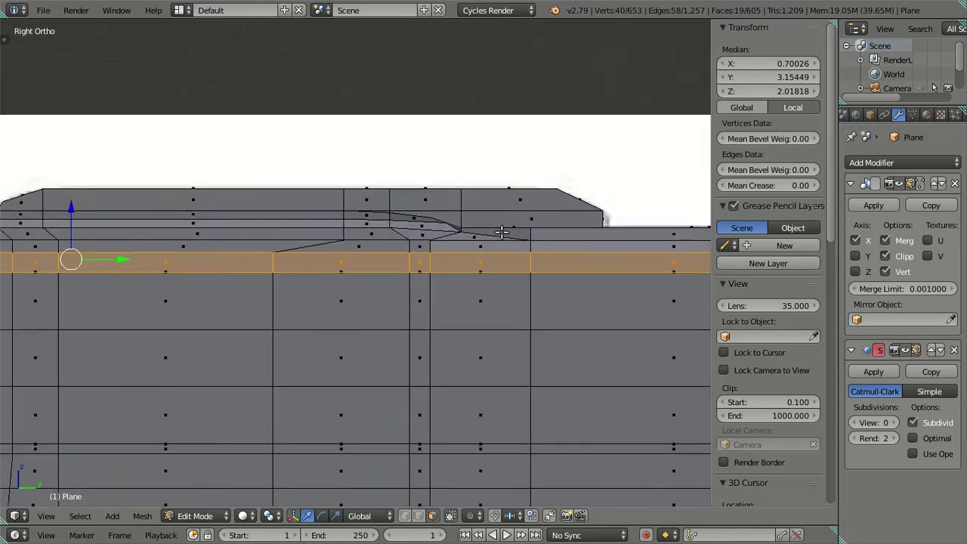
- Add a second face loop to the selection and extrude the band below the roof lip in place
scroll(438, 233, "up", 2)
right_click(485, 212, "alt+shift")
scroll(485, 212, "down", 3)
middle_click_drag(485, 212, 359, 252)
mouse_move(416, 245)
middle_mouse_down()
mouse_move(501, 280)
mouse_move(349, 270)
mouse_move(430, 280)
mouse_move(294, 292)
mouse_move(312, 272)
middle_mouse_up()
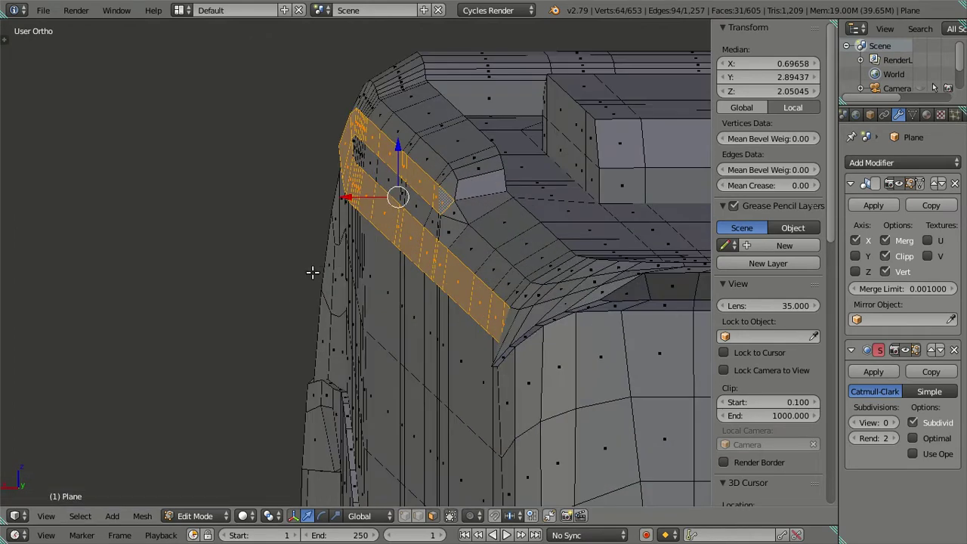
key("e")
right_click(342, 198)
- Nudge the extruded lip strip 0.002 along X after trying 0.2 and 0.001
key("g")
key("x")
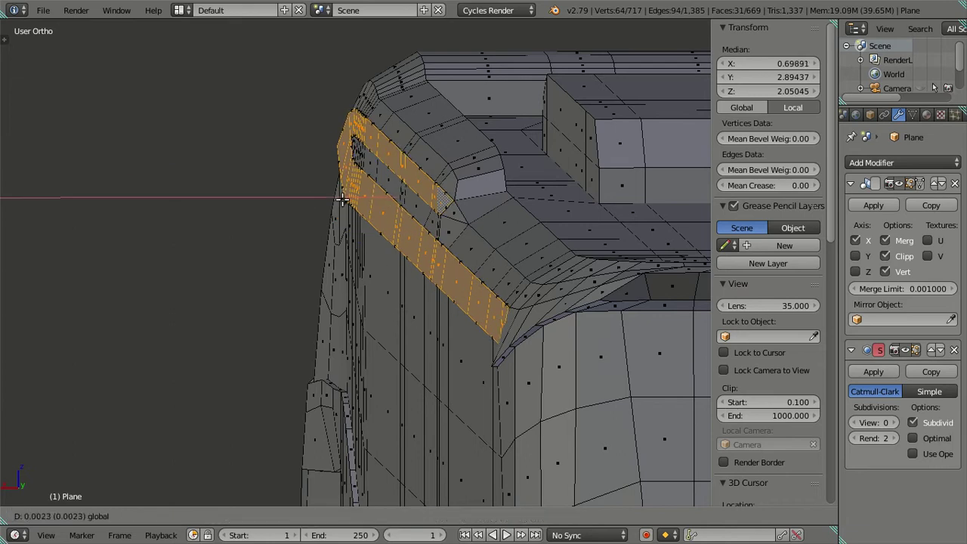
key("equal")
type(".2")
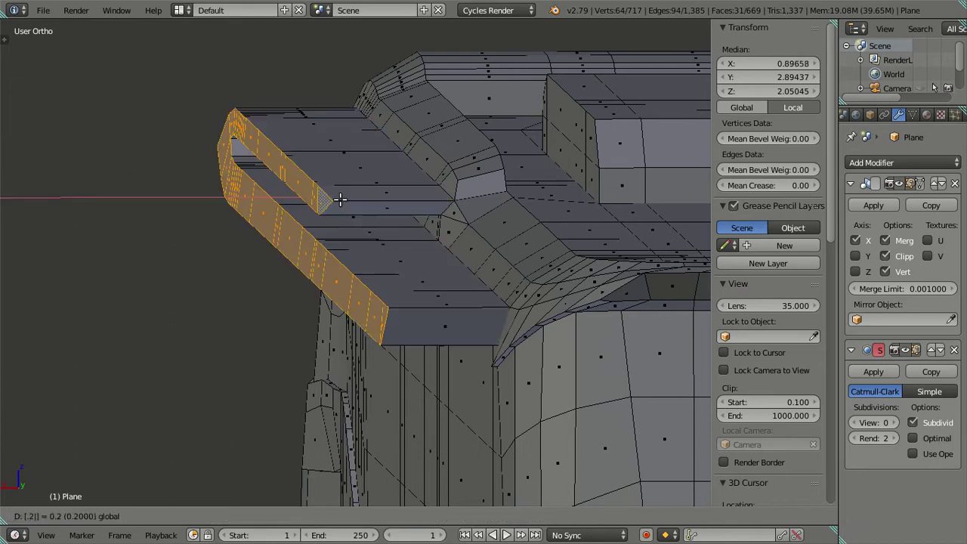
right_click(340, 199)
left_click_drag(346, 198, 342, 197)
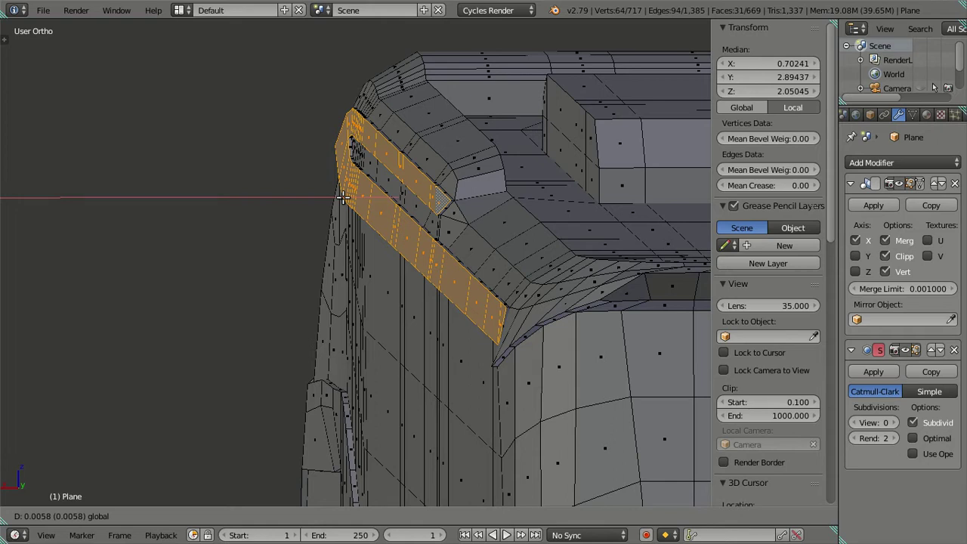
type(".001")
key("Escape")
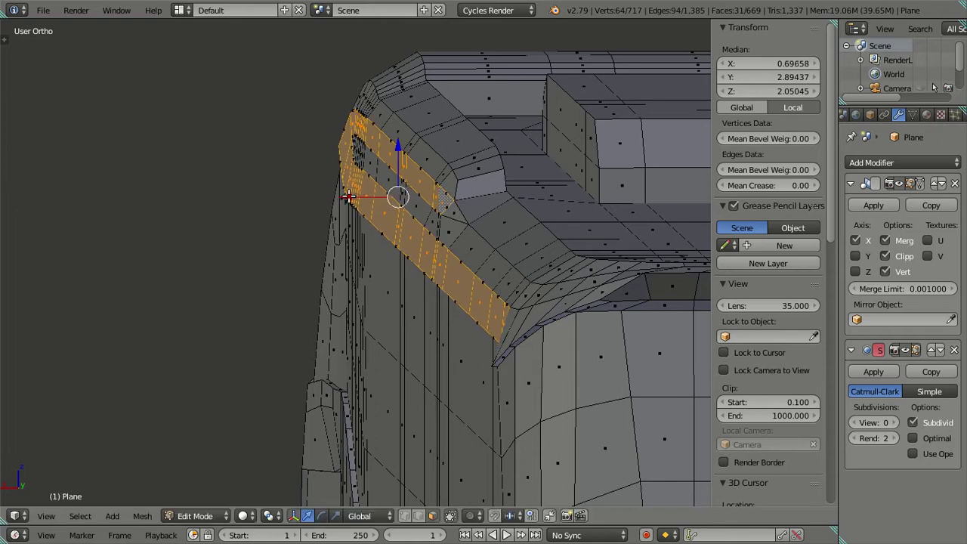
type("gx")
type(".002")
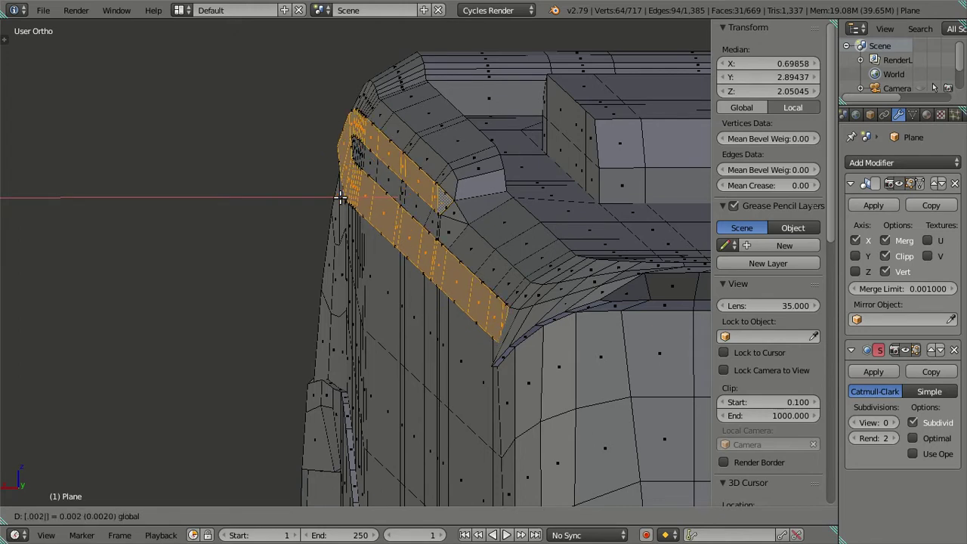
key("Return")
- Try pushing the lip strip 0.02 further out along X, then cancel the move
scroll(385, 196, "up", 5)
scroll(385, 193, "up", 2)
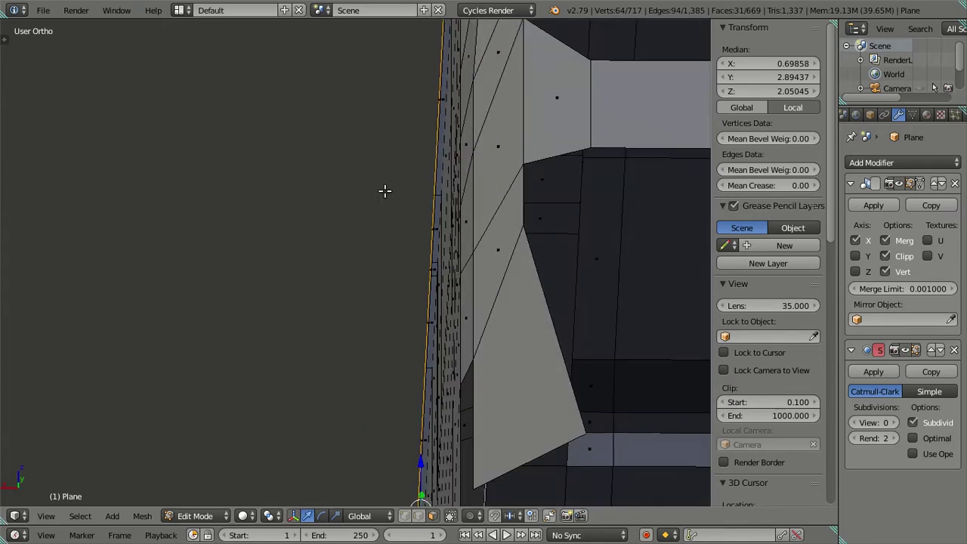
scroll(387, 219, "down", 5)
middle_click_drag(391, 236, 388, 231)
mouse_move(375, 158)
middle_mouse_down()
mouse_move(375, 136)
mouse_move(365, 282)
middle_mouse_up()
left_click_drag(371, 330, 362, 322)
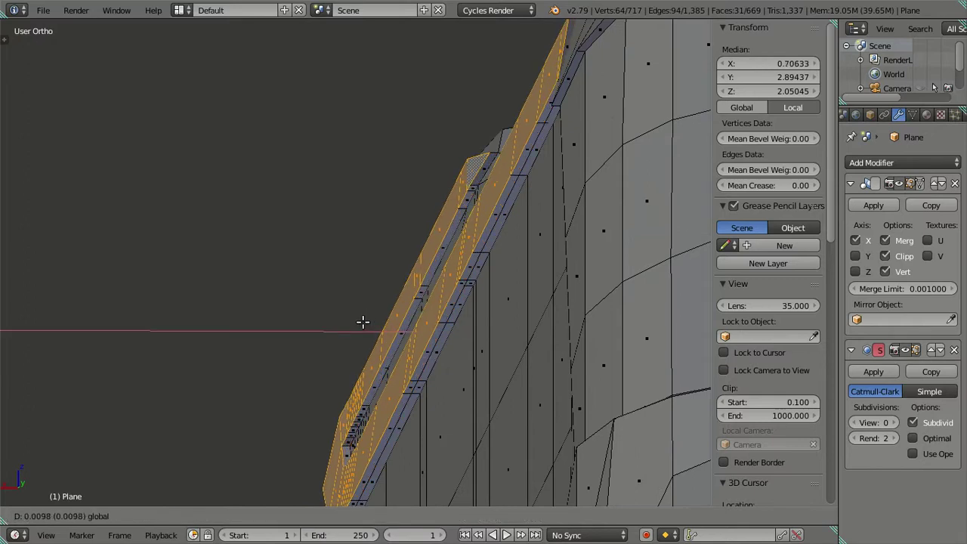
left_click_drag(362, 322, 364, 313)
type(".02")
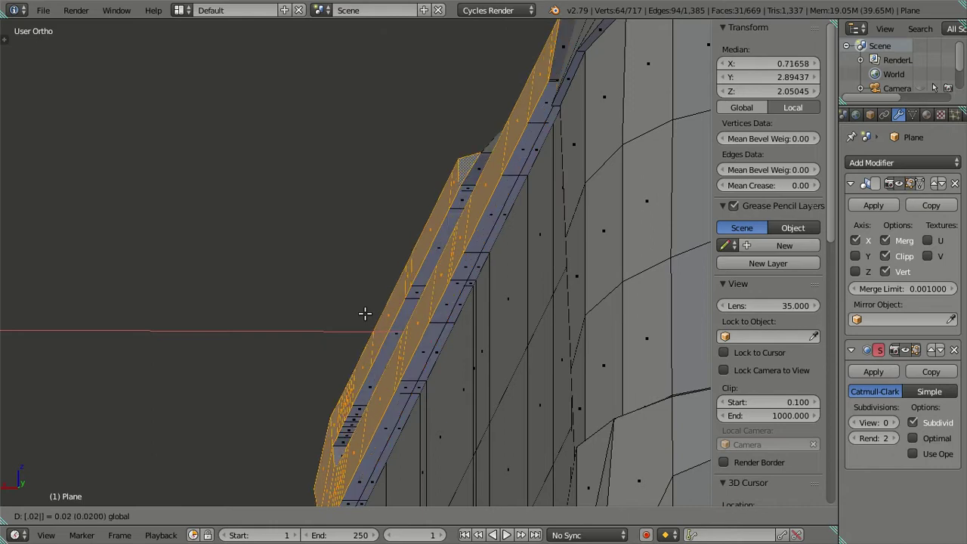
key("Escape")
- Move the roof-lip strip 0.01 along X with gx.01 and clear the selection
type("gx.01")
key("Return")
key("a")
middle_click_drag(360, 319, 680, 318)
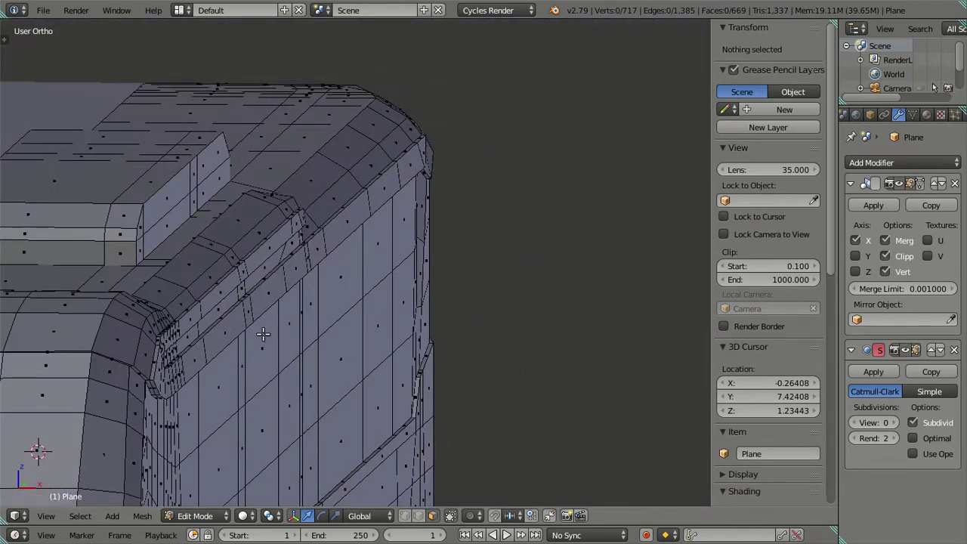
mouse_move(263, 333)
middle_mouse_down()
mouse_move(264, 316)
mouse_move(354, 317)
mouse_move(209, 365)
mouse_move(447, 320)
middle_mouse_up()
- Zoom and orbit around the lip corner to inspect it from the side
scroll(446, 320, "up", 2)
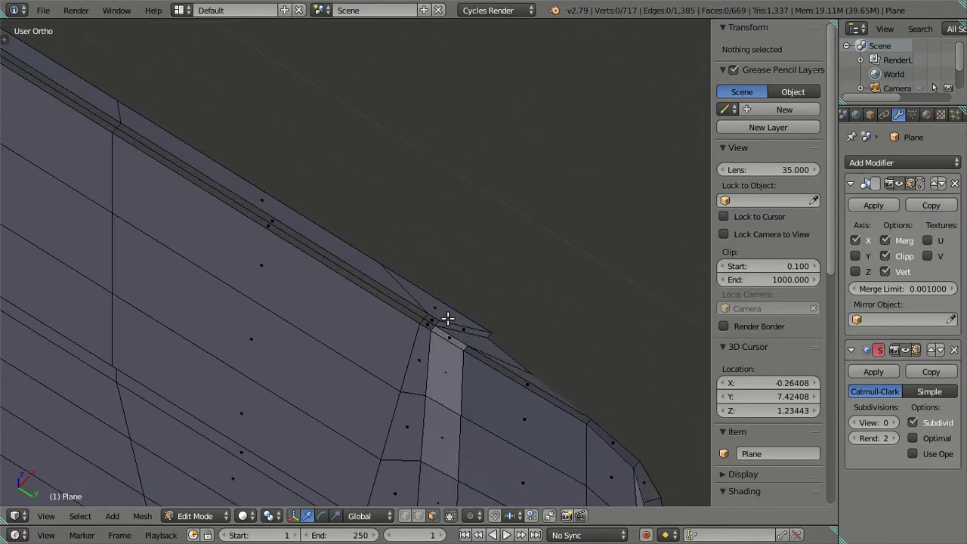
scroll(447, 319, "up", 2)
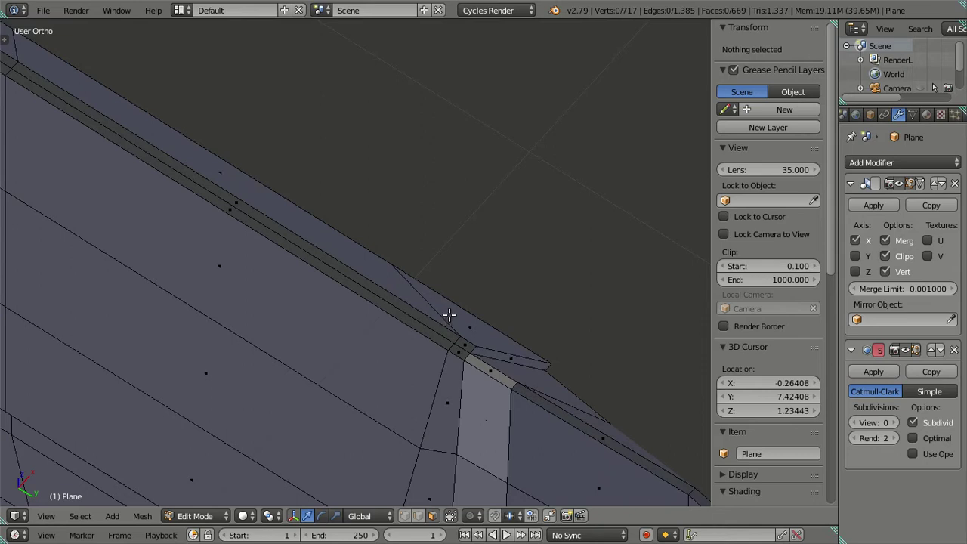
scroll(448, 315, "down", 1)
scroll(449, 315, "down", 2)
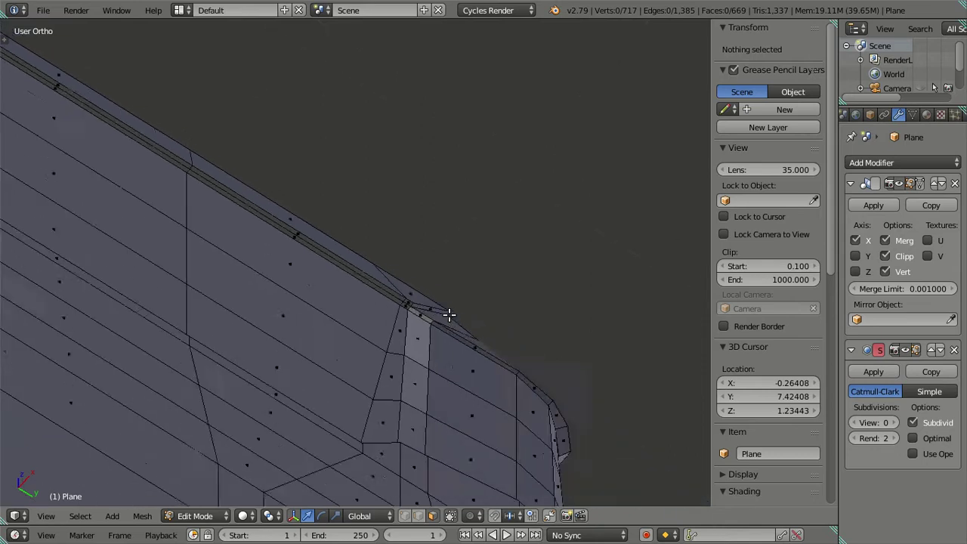
scroll(447, 317, "down", 3)
scroll(444, 317, "down", 2)
mouse_move(445, 317)
middle_mouse_down()
mouse_move(292, 289)
mouse_move(340, 299)
mouse_move(347, 255)
mouse_move(438, 164)
mouse_move(404, 221)
mouse_move(352, 264)
mouse_move(315, 270)
mouse_move(328, 264)
mouse_move(307, 226)
mouse_move(381, 262)
mouse_move(373, 250)
mouse_move(373, 319)
mouse_move(371, 295)
mouse_move(421, 438)
middle_mouse_up()
scroll(340, 298, "up", 3)
scroll(357, 300, "up", 2)
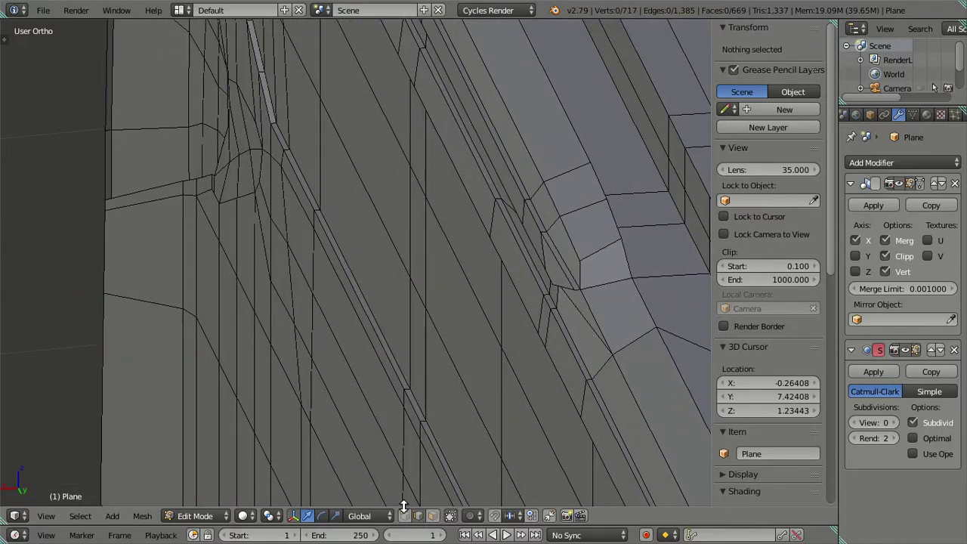
- Merge the first pair of stray corner vertices At First
mouse_move(419, 491)
middle_mouse_down()
mouse_move(315, 362)
mouse_move(337, 348)
middle_mouse_up()
right_click(453, 300)
right_click(459, 298, "shift")
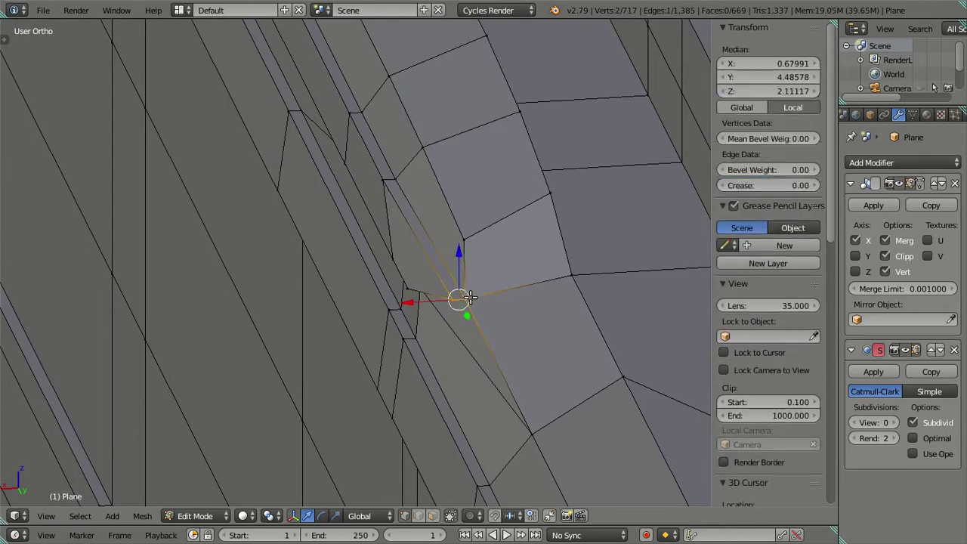
key("alt+m")
left_click(471, 300)
key("a")
- Merge a second vertex pair at the lip corner At Last
mouse_move(432, 287)
middle_mouse_down()
mouse_move(310, 296)
mouse_move(383, 356)
mouse_move(401, 280)
mouse_move(623, 263)
mouse_move(313, 317)
mouse_move(345, 263)
mouse_move(366, 310)
mouse_move(330, 320)
mouse_move(267, 294)
mouse_move(283, 335)
mouse_move(204, 328)
middle_mouse_up()
right_click(192, 329)
right_click(174, 331, "shift")
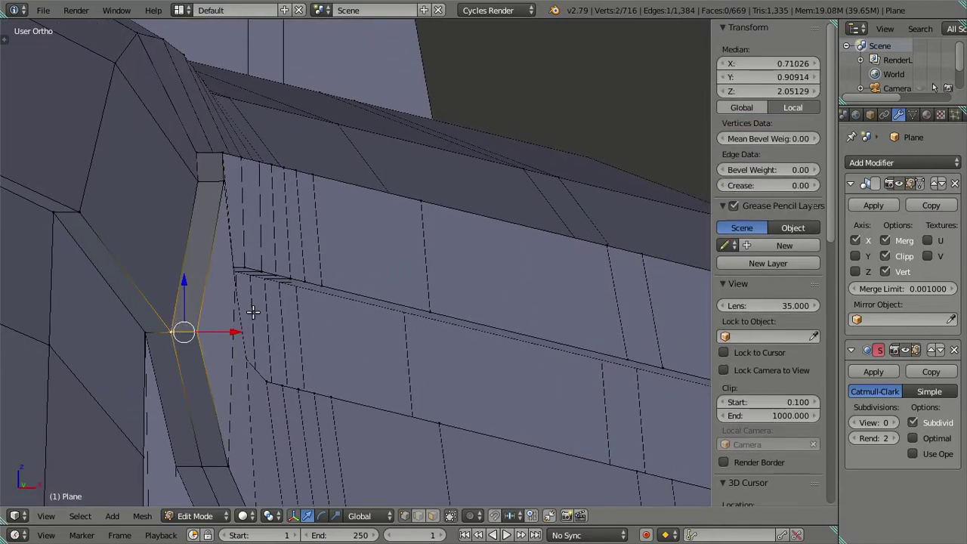
mouse_move(252, 311)
middle_mouse_down()
mouse_move(248, 287)
mouse_move(359, 386)
mouse_move(405, 458)
mouse_move(356, 356)
mouse_move(369, 350)
middle_mouse_up()
scroll(262, 324, "down", 2)
scroll(262, 324, "up", 1)
key("alt+m")
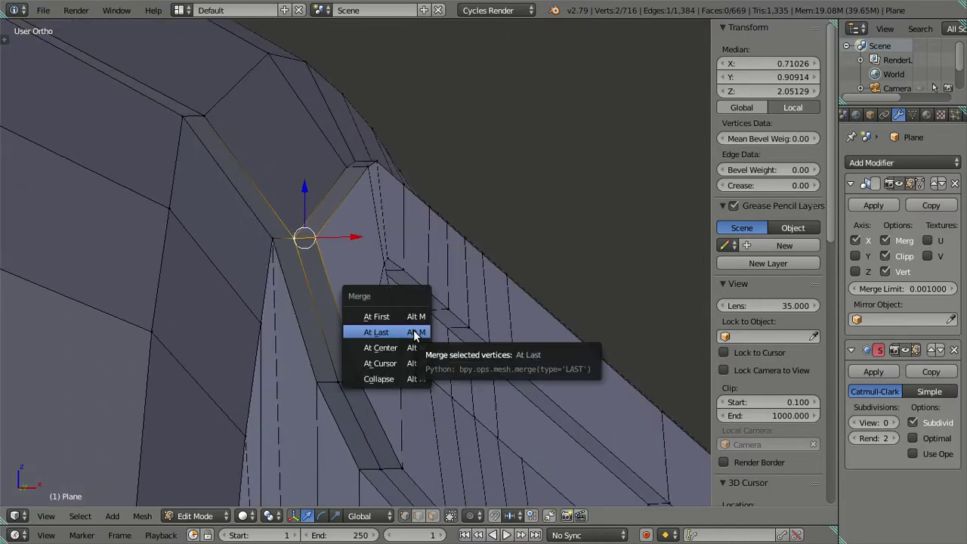
left_click(413, 332)
key("a")
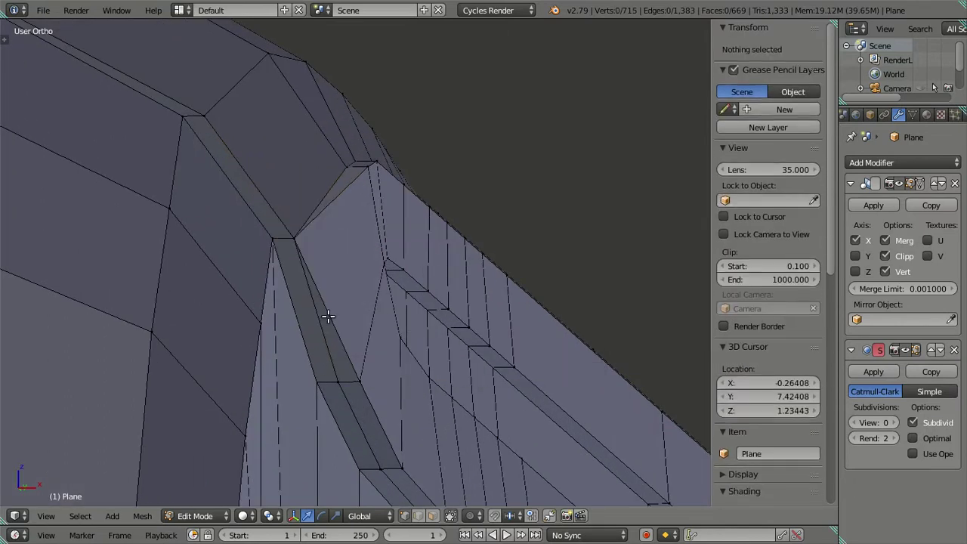
- Collapse the short edge at the peak into its last vertex, leaving no loop cut
key("ctrl+r")
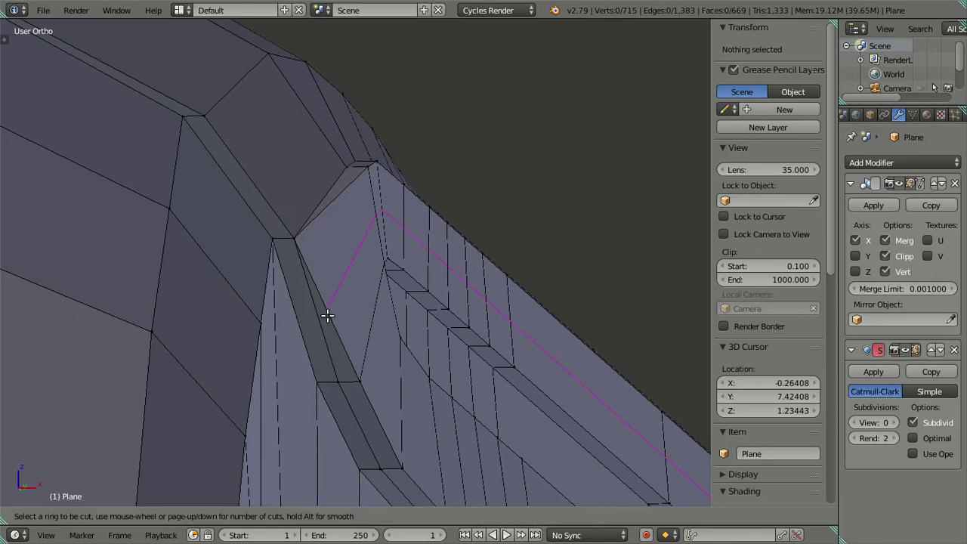
key("Escape")
right_click(360, 166)
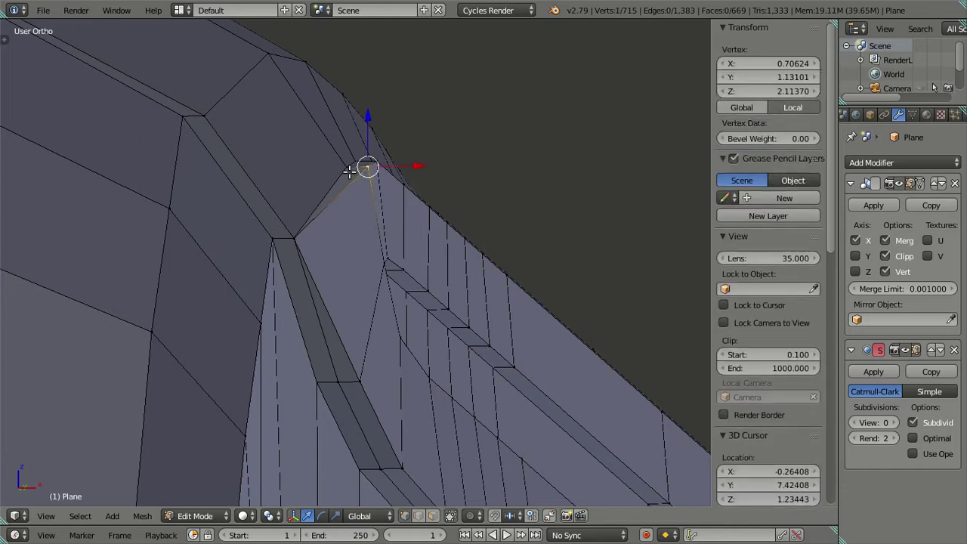
key("alt+m")
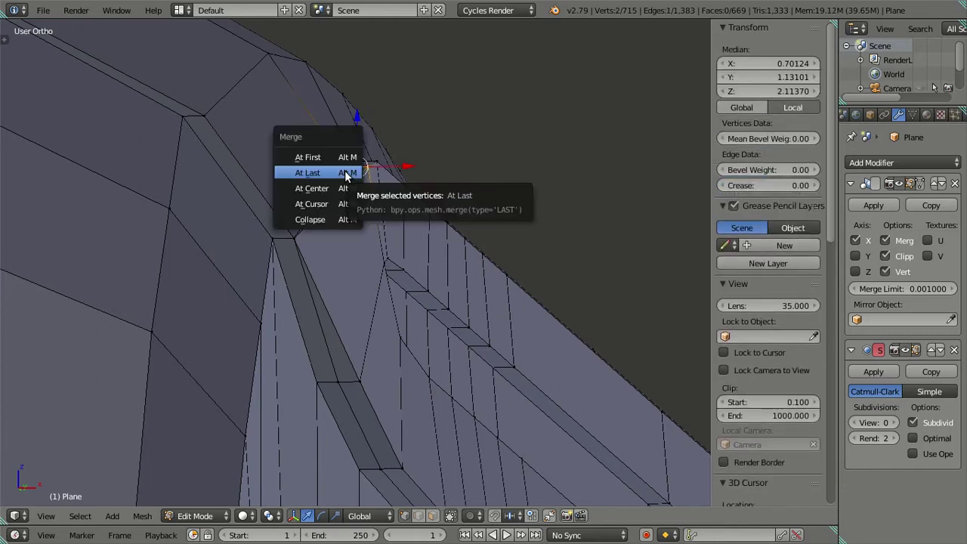
left_click(347, 173)
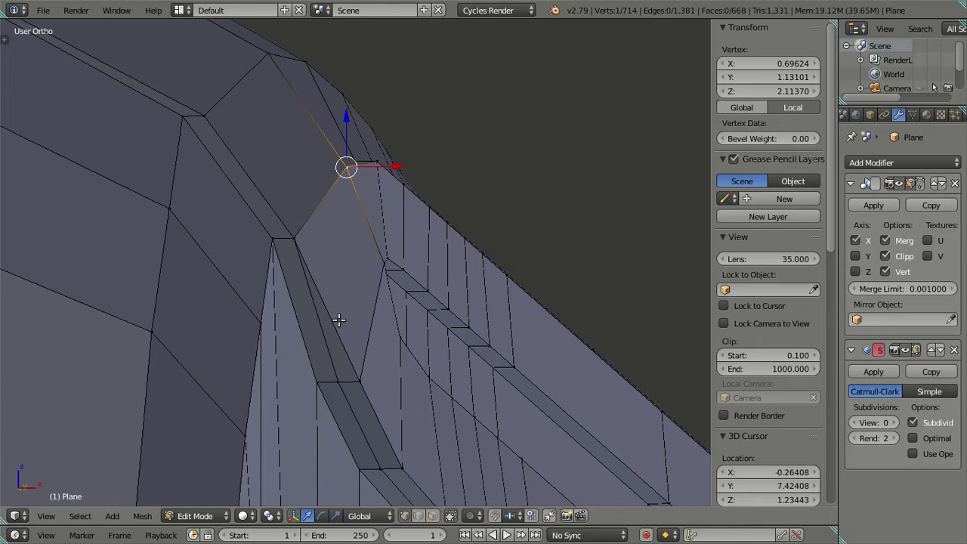
mouse_move(344, 309)
middle_mouse_down()
mouse_move(390, 313)
mouse_move(354, 335)
mouse_move(371, 345)
mouse_move(342, 300)
mouse_move(335, 317)
mouse_move(395, 285)
mouse_move(352, 355)
middle_mouse_up()
key("a")
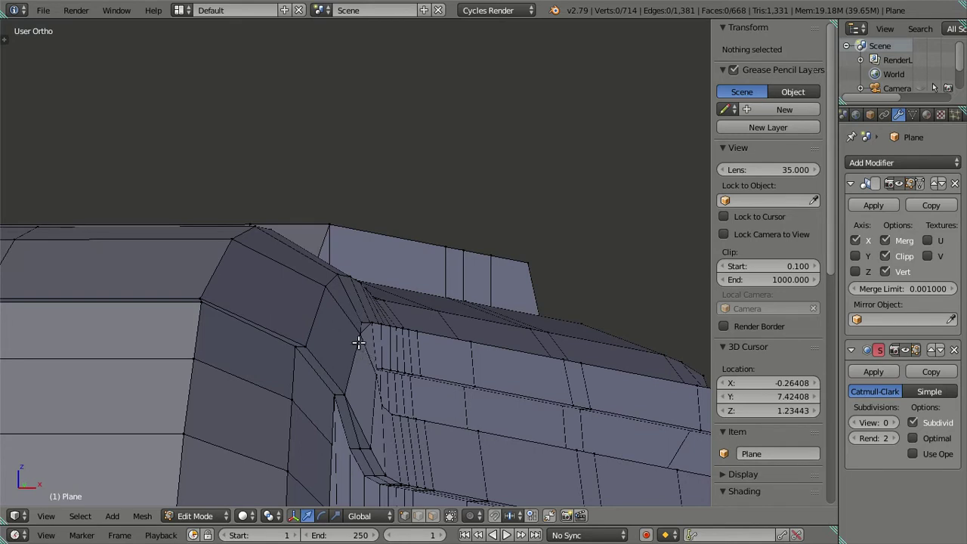
- Dissolve the redundant edges along the roof lip
scroll(371, 335, "up", 1)
right_click(367, 340)
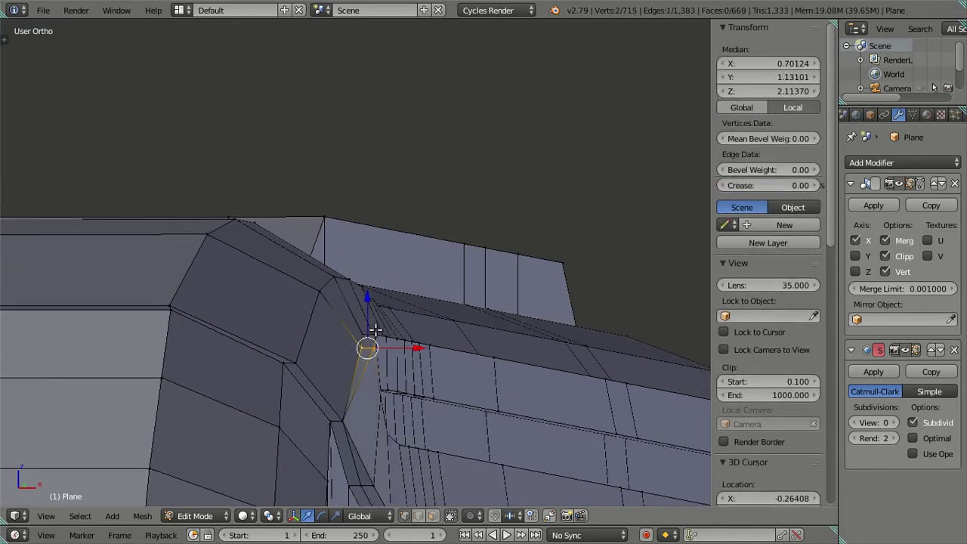
scroll(443, 376, "up", 1)
key("x")
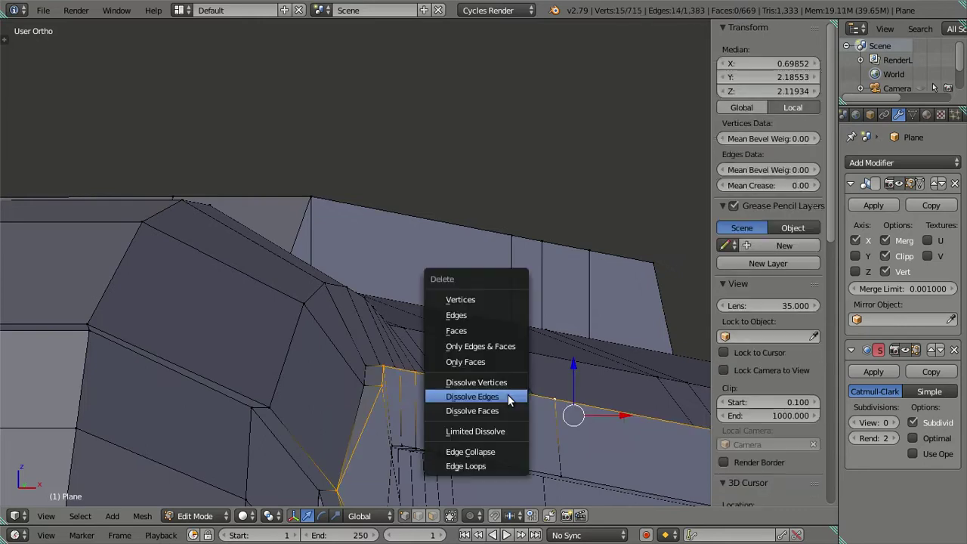
left_click(508, 398)
- Select the long ledge edge loop and pull it slightly inward along X
mouse_move(503, 388)
middle_mouse_down()
mouse_move(456, 380)
mouse_move(254, 398)
mouse_move(231, 388)
mouse_move(246, 371)
middle_mouse_up()
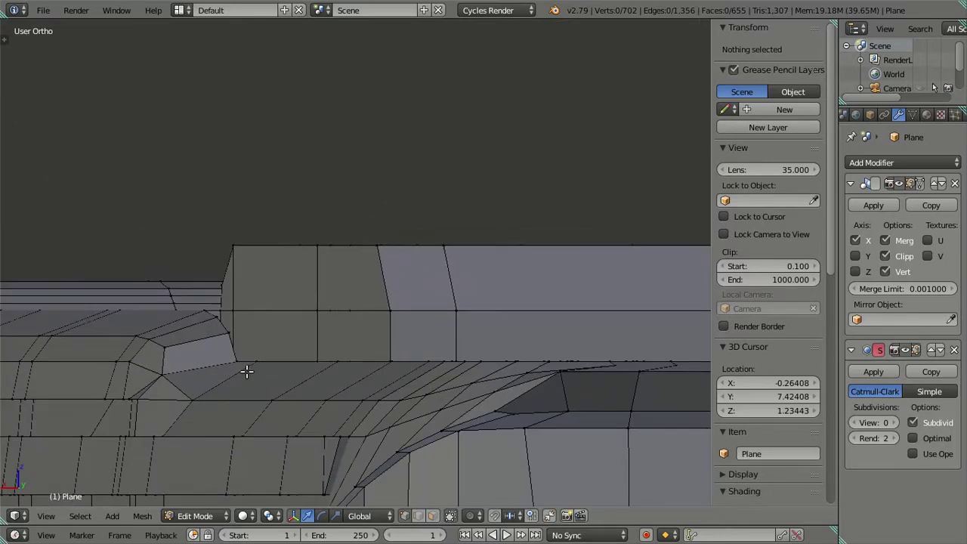
right_click(222, 399)
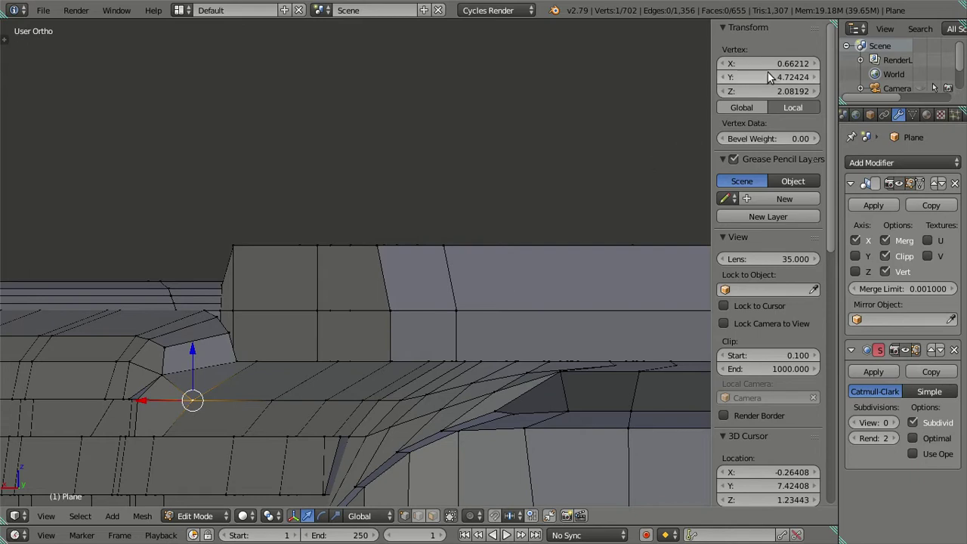
mouse_move(303, 382)
middle_mouse_down()
mouse_move(410, 360)
mouse_move(335, 388)
mouse_move(441, 276)
middle_mouse_up()
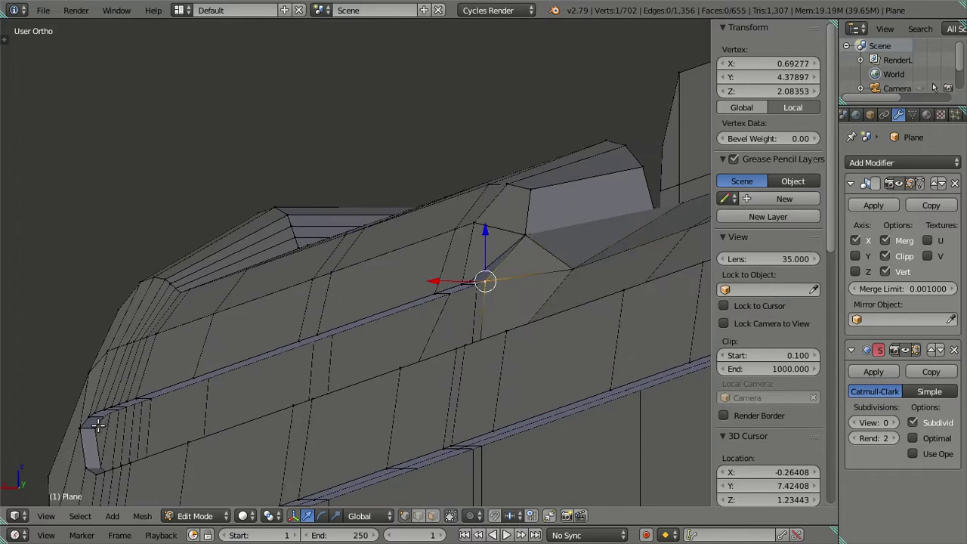
right_click(97, 425, "alt")
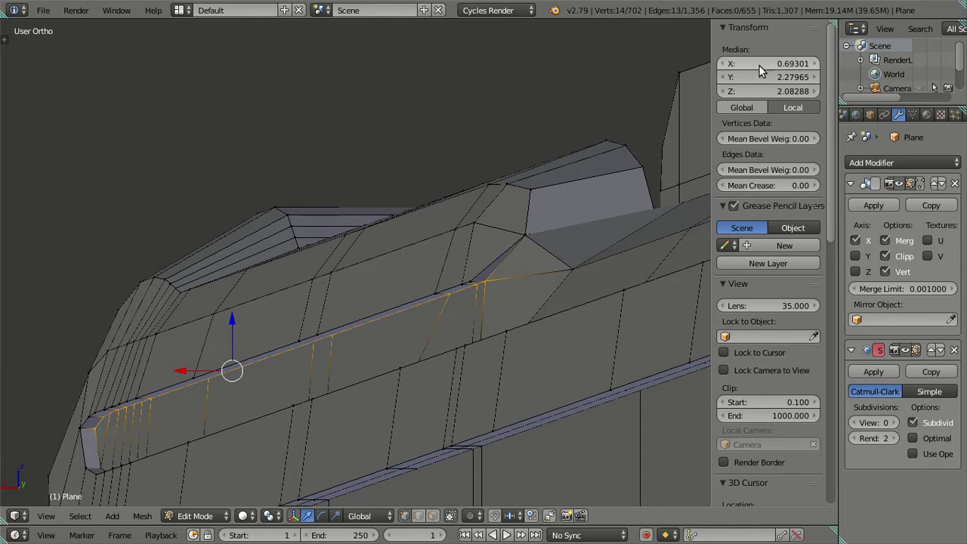
left_click_drag(759, 66, 736, 65)
- Frame the ledge loop and compare it with the reference in front axis view
scroll(439, 301, "up", 4)
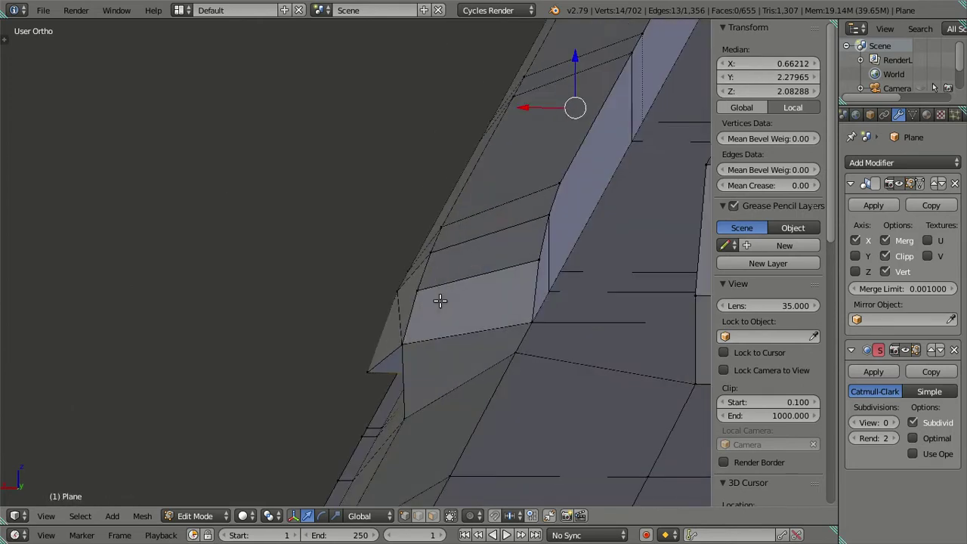
key("KP_Decimal")
key("KP_1")
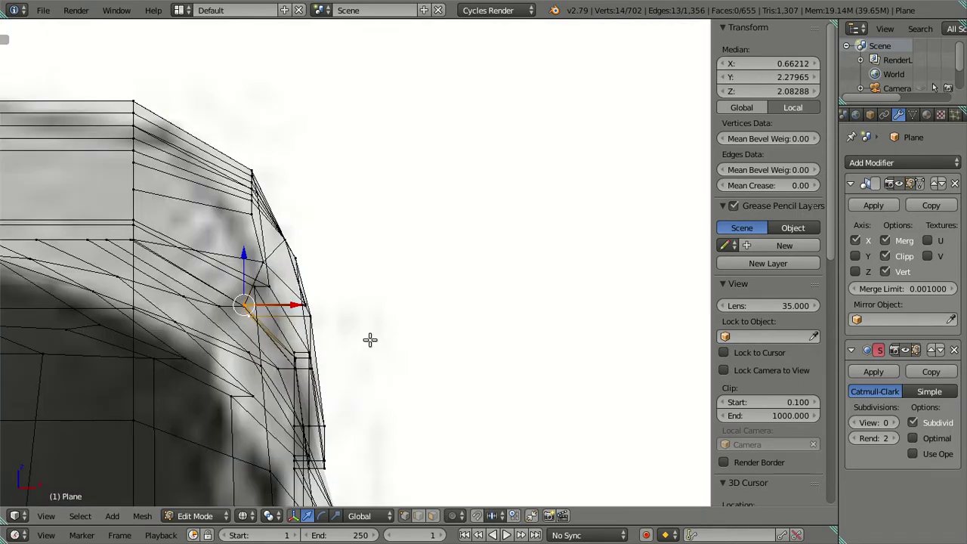
key("a")
mouse_move(368, 338)
middle_mouse_down()
mouse_move(453, 350)
mouse_move(167, 351)
mouse_move(261, 341)
mouse_move(302, 322)
mouse_move(251, 329)
middle_mouse_up()
scroll(333, 345, "down", 3)
scroll(167, 350, "up", 3)
- Select the roof-lip edge loop and check it against the right side view
middle_click_drag(498, 303, 419, 308)
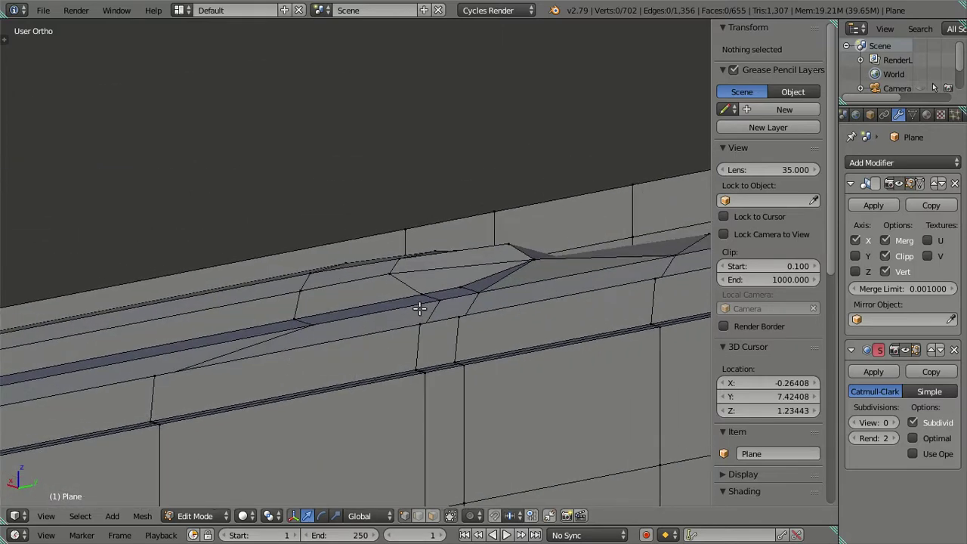
right_click(471, 288)
middle_click_drag(471, 288, 434, 333)
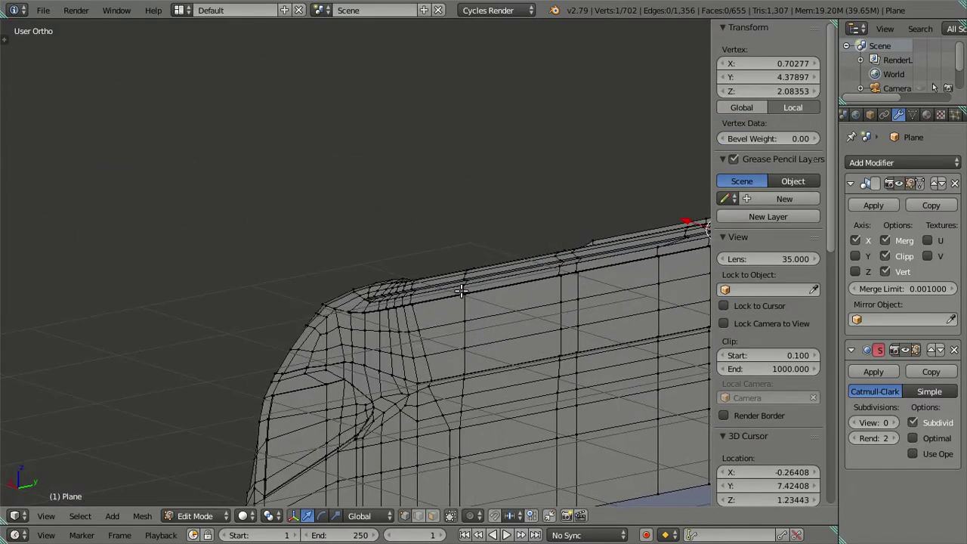
right_click(397, 405, "alt")
middle_click_drag(416, 395, 425, 395)
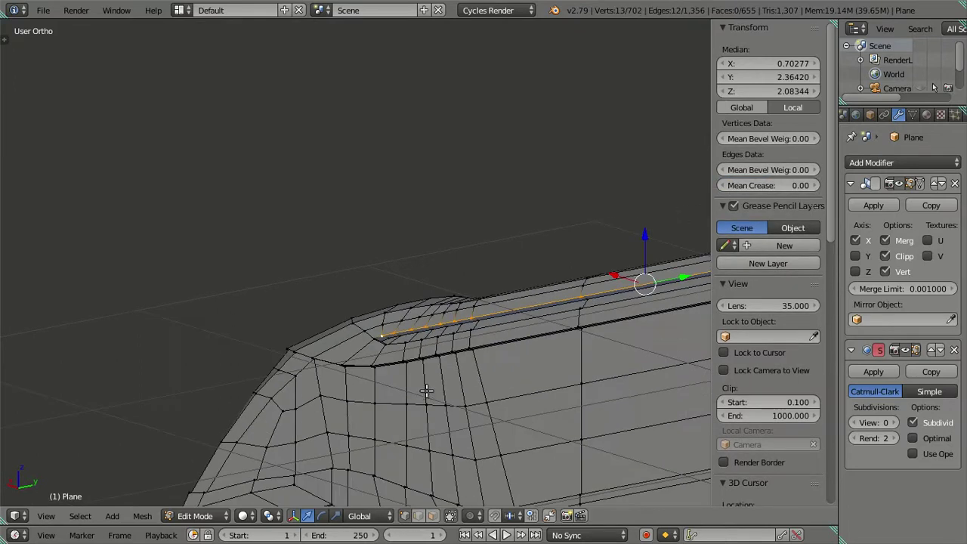
key("KP_3")
scroll(358, 302, "up", 1)
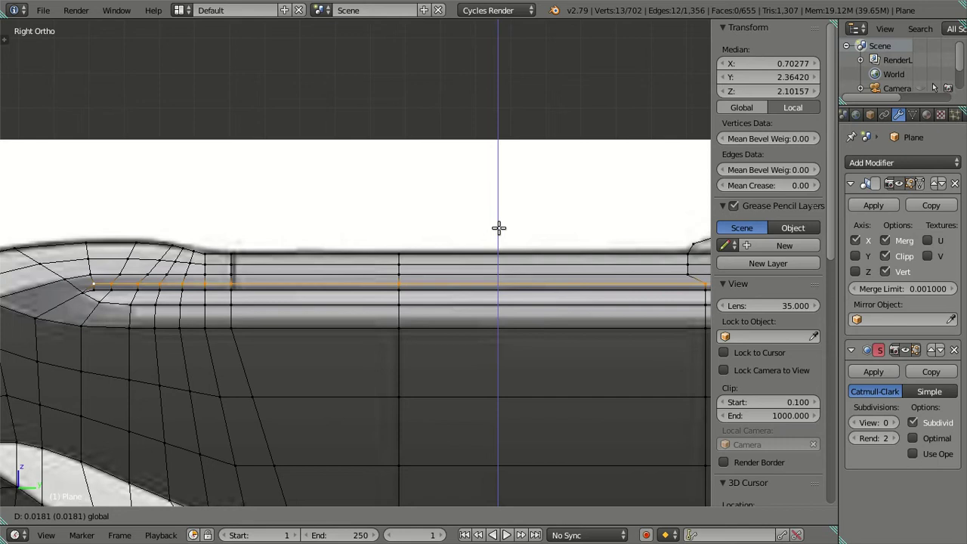
mouse_move(198, 287)
middle_mouse_down()
mouse_move(416, 287)
mouse_move(247, 303)
middle_mouse_up()
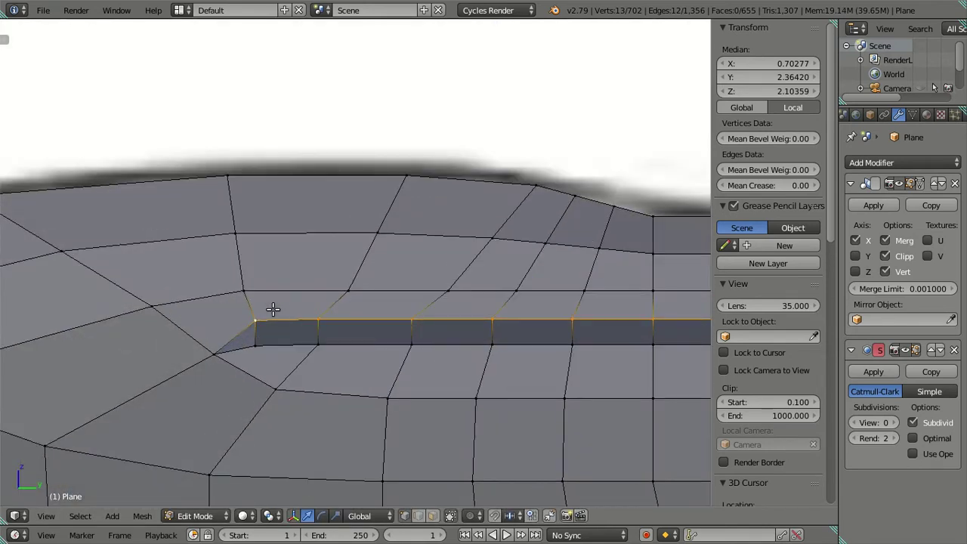
- Nudge the corner vertex at the lip's end to a new position
right_click(273, 309)
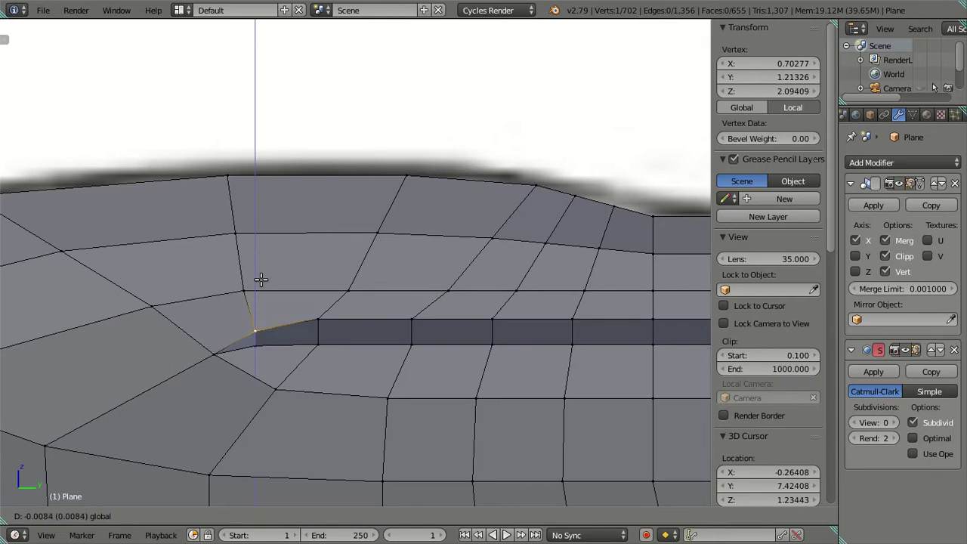
left_click(261, 279)
key("a")
key("KP_3")
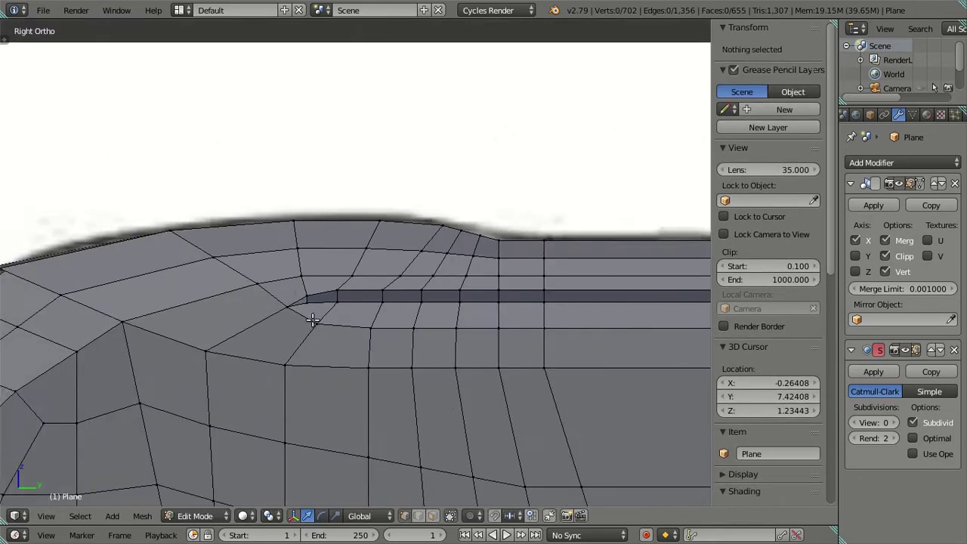
scroll(313, 319, "down", 3)
middle_click_drag(440, 371, 374, 358)
- Preview the smoothed bus body, then return to editing and inspect the lip in side view
key("Tab")
mouse_move(544, 365)
middle_mouse_down()
mouse_move(250, 220)
mouse_move(416, 299)
mouse_move(392, 294)
mouse_move(443, 273)
mouse_move(401, 282)
mouse_move(455, 282)
mouse_move(446, 282)
mouse_move(459, 268)
mouse_move(432, 270)
mouse_move(460, 259)
middle_mouse_up()
key("Tab")
scroll(460, 258, "down", 3)
key("KP_3")
scroll(90, 287, "up", 3, "shift")
scroll(219, 282, "up", 3, "shift")
scroll(219, 282, "down", 3)
scroll(315, 261, "up", 3)
scroll(315, 294, "up", 2)
scroll(485, 352, "up", 1)
scroll(485, 352, "up", 1)
scroll(406, 209, "up", 2)
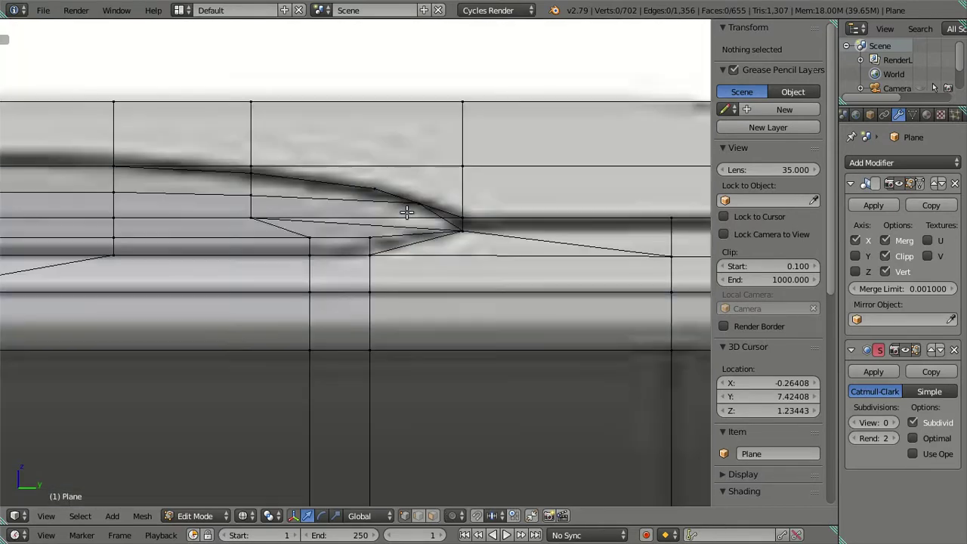
scroll(410, 216, "down", 2)
scroll(428, 236, "up", 1)
mouse_move(428, 236)
middle_mouse_down()
mouse_move(410, 270)
mouse_move(367, 243)
mouse_move(332, 274)
mouse_move(309, 264)
mouse_move(316, 256)
mouse_move(390, 272)
mouse_move(392, 264)
mouse_move(406, 282)
mouse_move(358, 311)
mouse_move(350, 268)
mouse_move(287, 270)
middle_mouse_up()
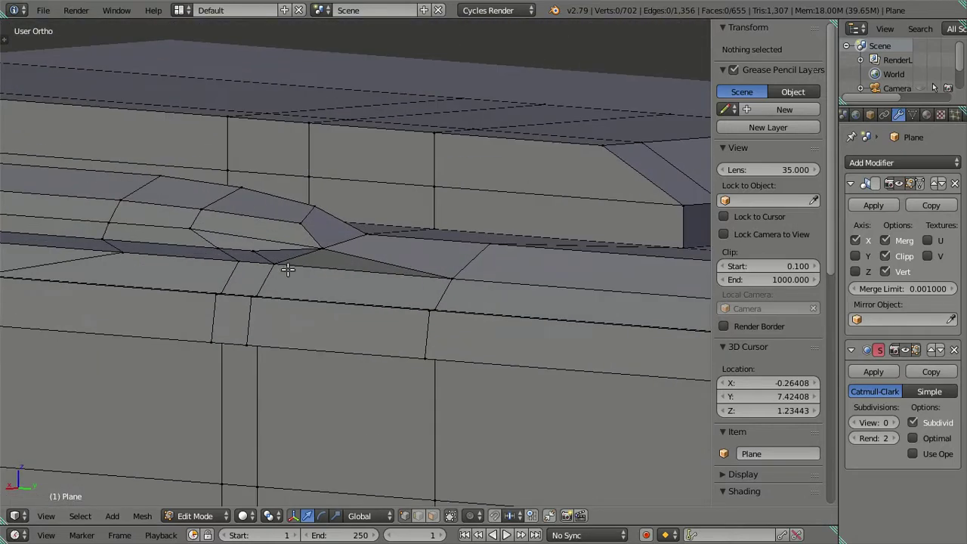
- Select the two close roof-edge vertices at the notch and merge them At Last
left_click(257, 250)
left_click(323, 249, "shift")
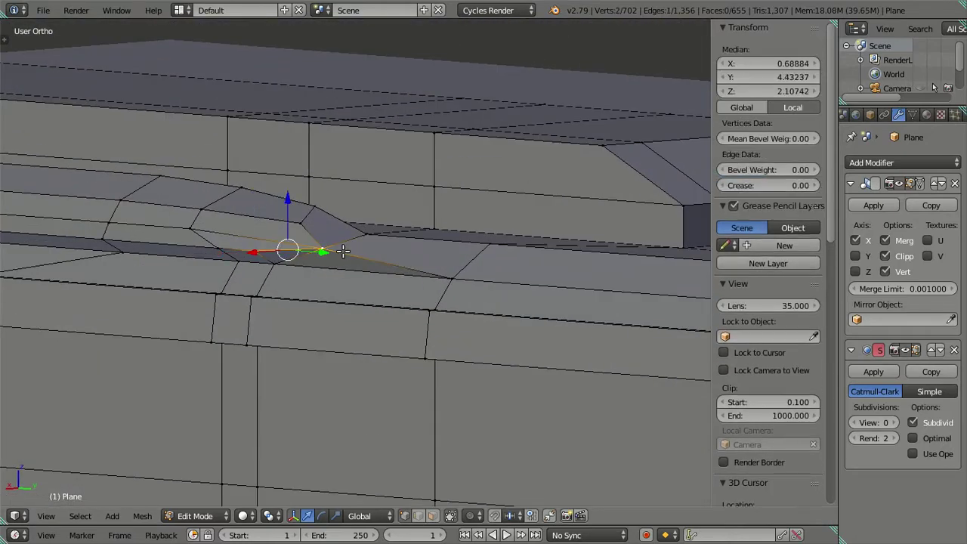
mouse_move(365, 259)
middle_mouse_down()
mouse_move(382, 252)
mouse_move(339, 268)
mouse_move(381, 257)
mouse_move(394, 287)
mouse_move(408, 295)
mouse_move(425, 284)
mouse_move(385, 268)
mouse_move(297, 280)
mouse_move(265, 252)
mouse_move(248, 257)
mouse_move(275, 270)
mouse_move(330, 265)
middle_mouse_up()
key("a")
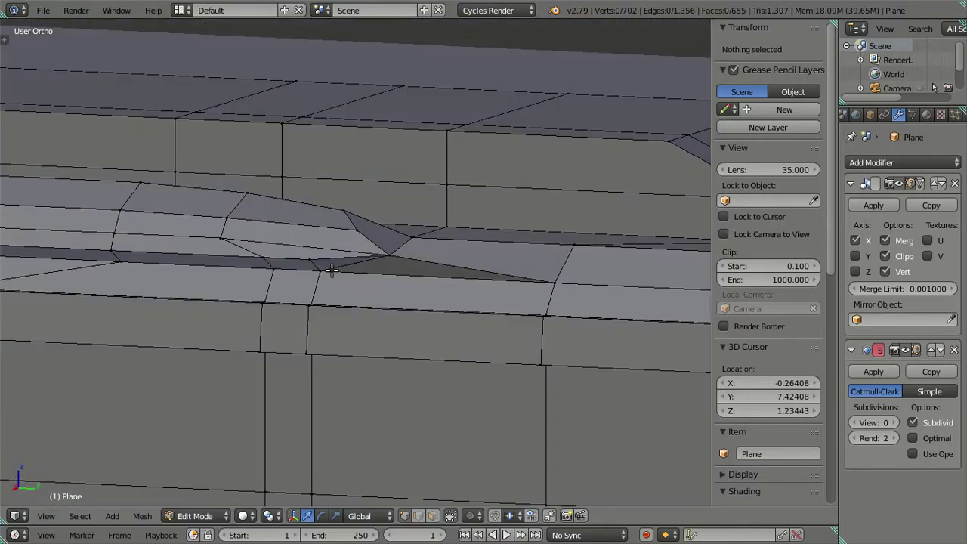
right_click(325, 270)
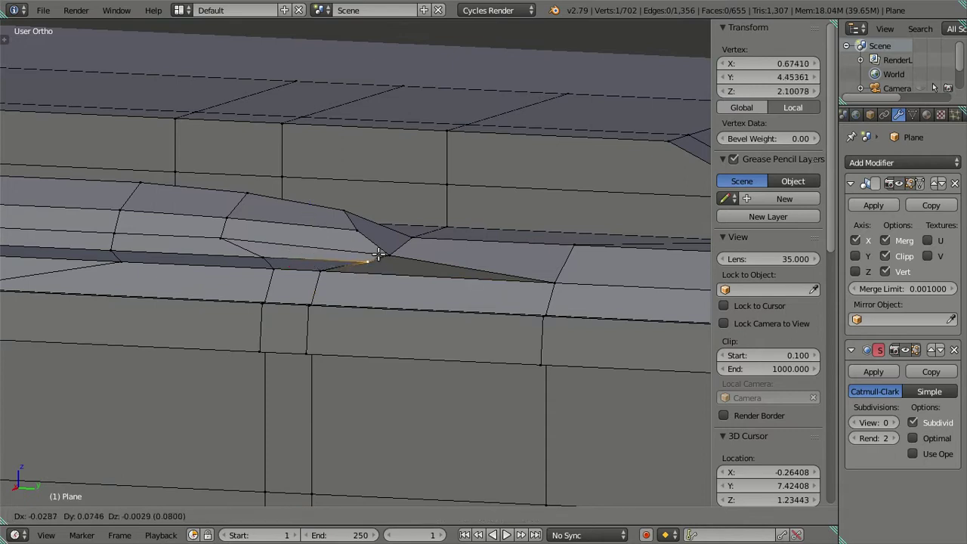
right_click(389, 256, "shift")
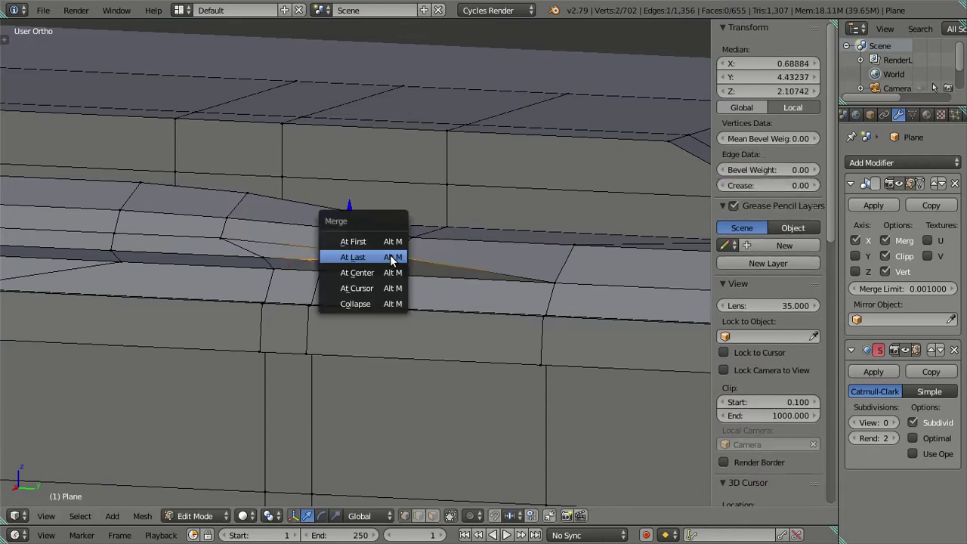
left_click(391, 259)
key("a")
mouse_move(388, 255)
middle_mouse_down()
mouse_move(388, 302)
mouse_move(367, 285)
mouse_move(370, 339)
mouse_move(389, 261)
mouse_move(399, 287)
mouse_move(391, 308)
mouse_move(362, 276)
mouse_move(292, 264)
mouse_move(280, 272)
mouse_move(292, 286)
mouse_move(247, 271)
mouse_move(382, 272)
mouse_move(326, 280)
mouse_move(411, 284)
middle_mouse_up()
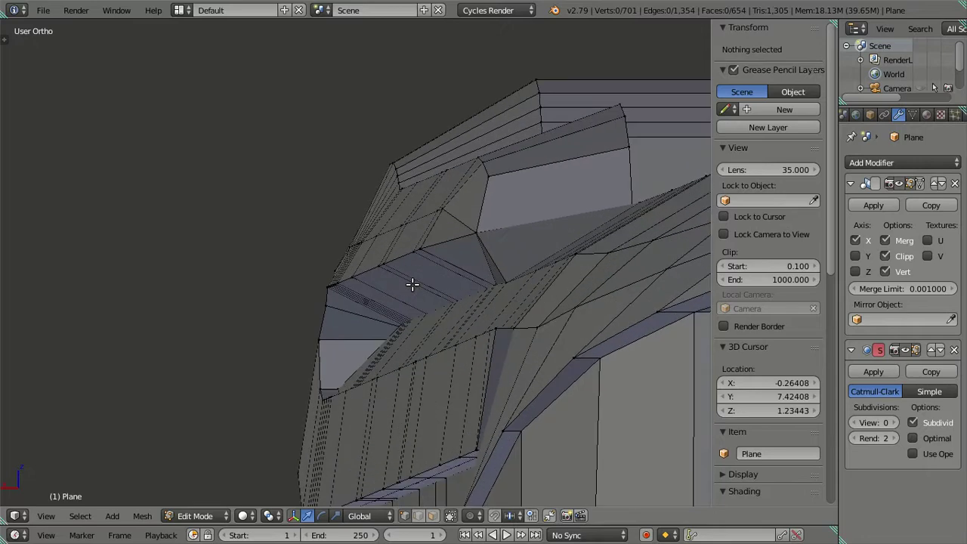
- Select the roof-lip edge loop and shift it slightly along X to follow the front reference
scroll(415, 279, "up", 3)
right_click(475, 231)
mouse_move(460, 237)
middle_mouse_down()
mouse_move(330, 272)
mouse_move(632, 276)
mouse_move(313, 308)
middle_mouse_up()
scroll(312, 308, "up", 2)
scroll(313, 307, "up", 2)
scroll(251, 237, "up", 2)
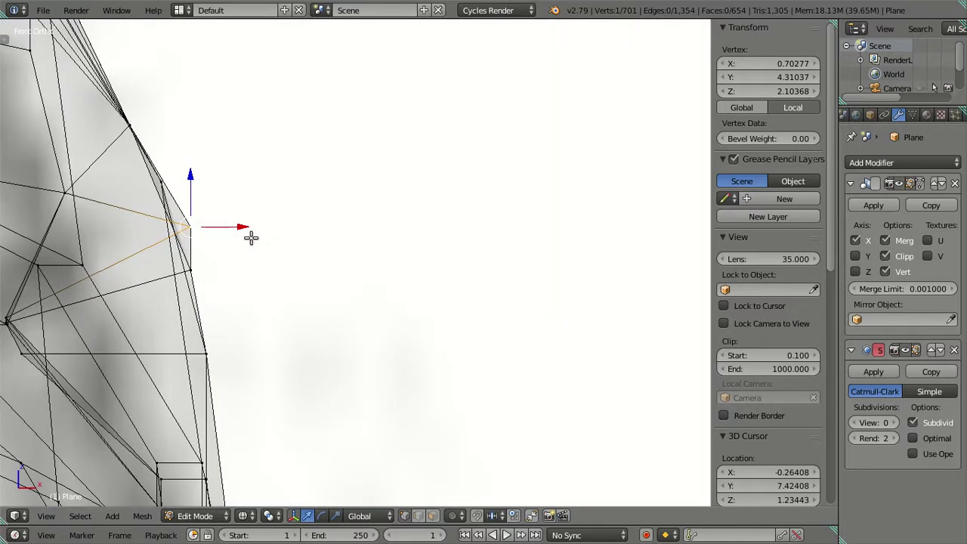
right_click(201, 225, "alt")
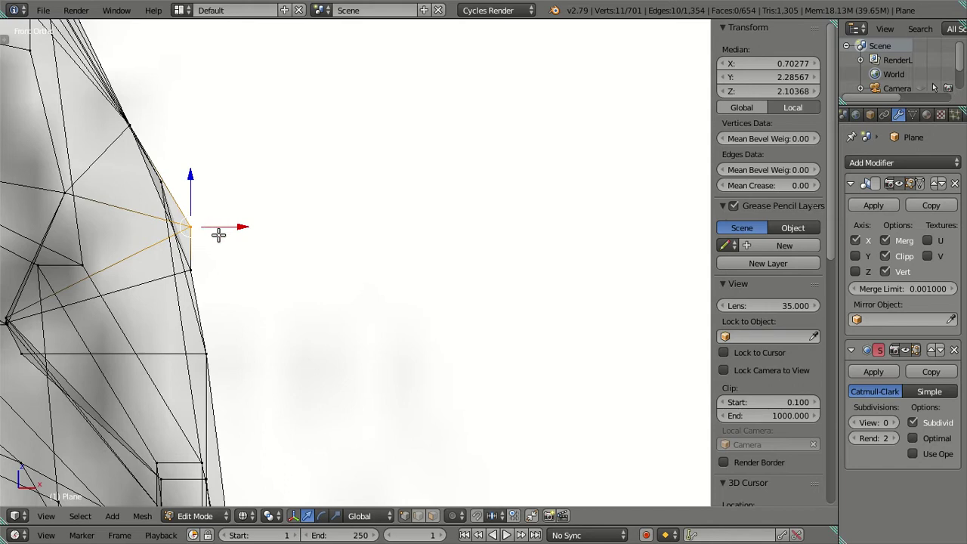
middle_click_drag(218, 235, 390, 262, "shift")
scroll(373, 231, "up", 3)
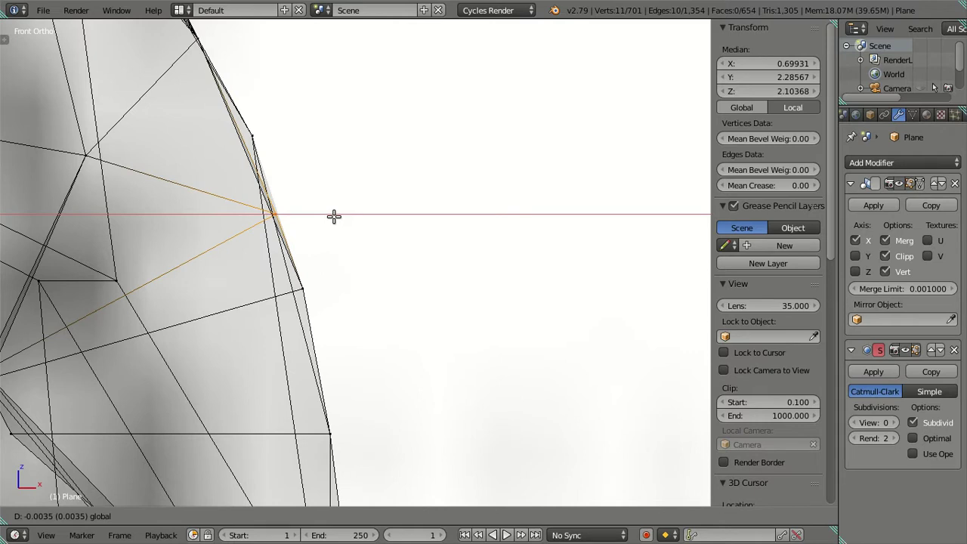
left_click(338, 217)
key("a")
- Orbit and zoom to inspect the reshaped lip from above
mouse_move(339, 216)
middle_mouse_down()
mouse_move(340, 238)
mouse_move(505, 362)
mouse_move(355, 342)
mouse_move(249, 356)
mouse_move(242, 367)
mouse_move(287, 360)
mouse_move(348, 372)
mouse_move(356, 367)
mouse_move(345, 347)
mouse_move(371, 373)
mouse_move(388, 318)
mouse_move(382, 298)
mouse_move(399, 384)
mouse_move(376, 323)
mouse_move(337, 302)
mouse_move(299, 313)
middle_mouse_up()
scroll(244, 368, "up", 1)
scroll(244, 369, "up", 2)
mouse_move(367, 296)
middle_mouse_down()
mouse_move(287, 333)
mouse_move(302, 318)
mouse_move(353, 330)
mouse_move(399, 318)
mouse_move(362, 327)
mouse_move(352, 345)
mouse_move(421, 363)
mouse_move(443, 344)
mouse_move(344, 341)
middle_mouse_up()
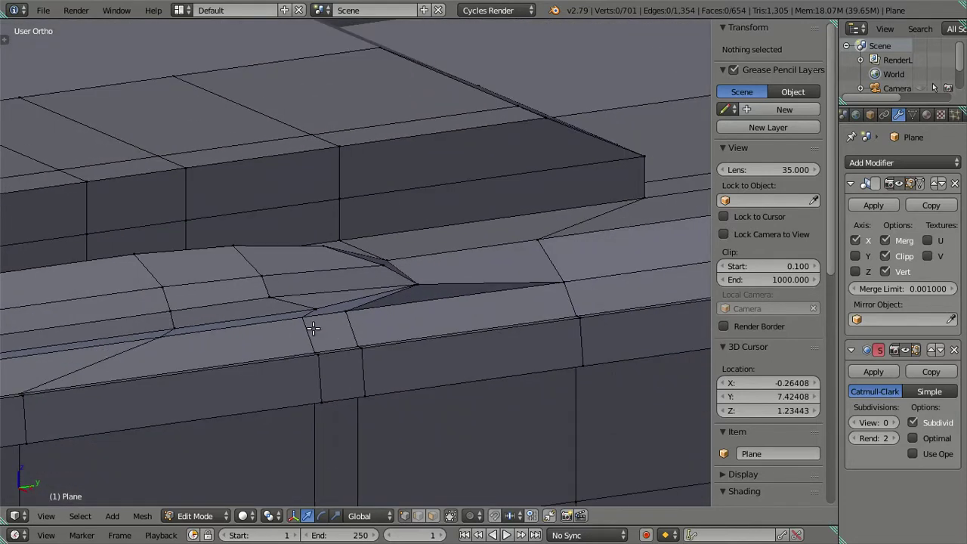
- Make a trial knife cut across the notch and dissolve the unwanted edge it created
scroll(291, 311, "up", 2)
middle_click_drag(276, 350, 318, 319)
scroll(348, 303, "up", 2)
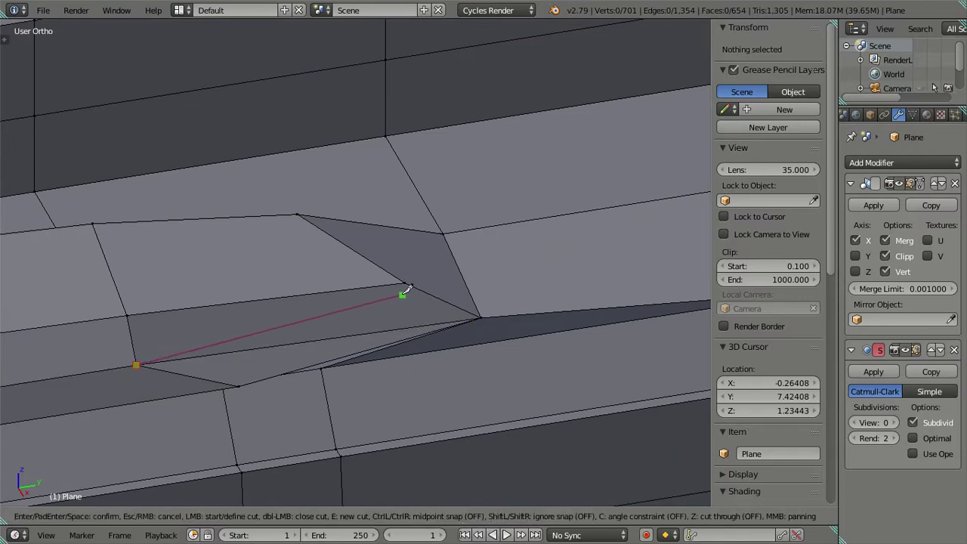
key("Return")
mouse_move(404, 282)
middle_mouse_down()
mouse_move(294, 319)
mouse_move(419, 290)
mouse_move(313, 288)
middle_mouse_up()
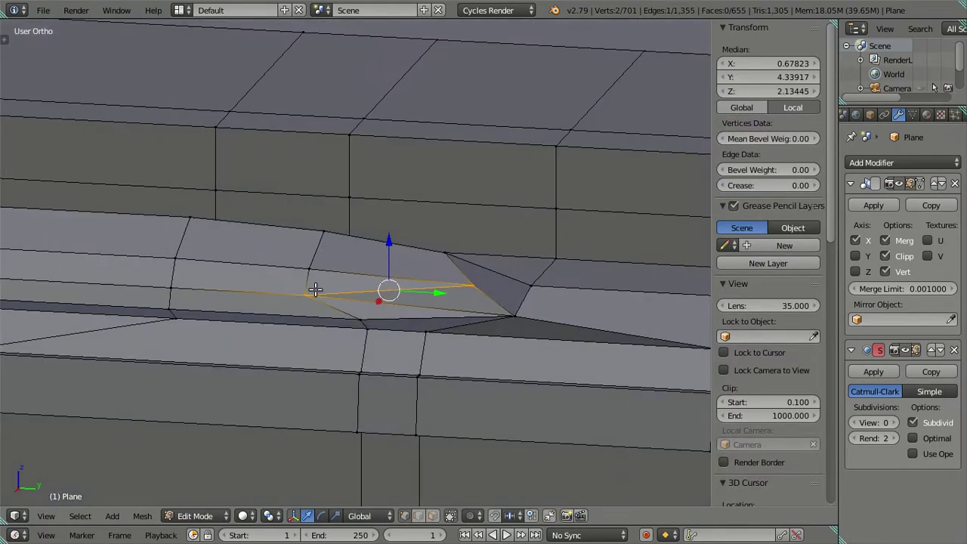
right_click(313, 288)
right_click(515, 318, "shift")
key("x")
left_click(548, 308)
- Try a second knife cut on the notch, then undo the trial cuts with Ctrl+Z
mouse_move(548, 308)
middle_mouse_down()
mouse_move(320, 321)
mouse_move(455, 304)
mouse_move(405, 299)
mouse_move(412, 295)
middle_mouse_up()
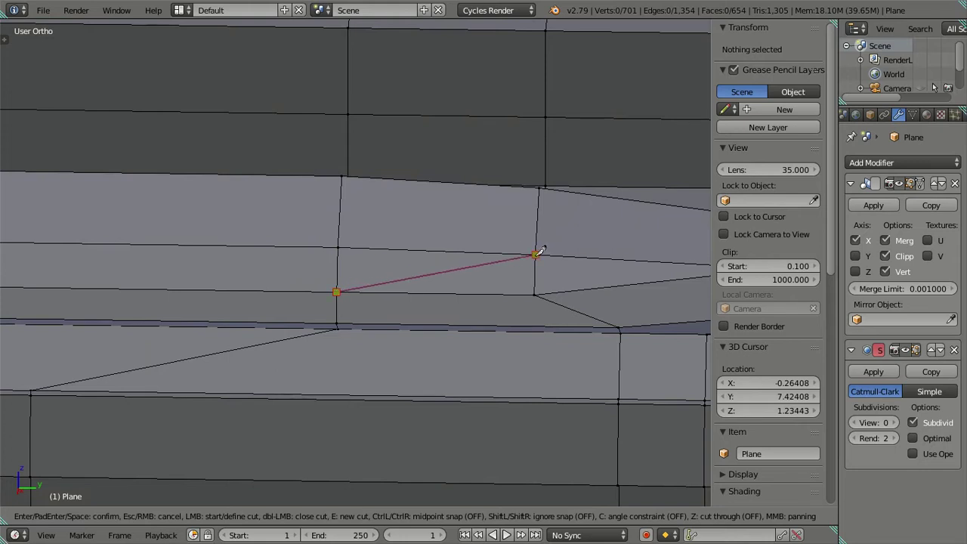
key("Return")
mouse_move(535, 255)
middle_mouse_down()
mouse_move(458, 272)
mouse_move(331, 268)
middle_mouse_up()
key("a")
right_click(428, 337)
right_click(450, 302, "shift")
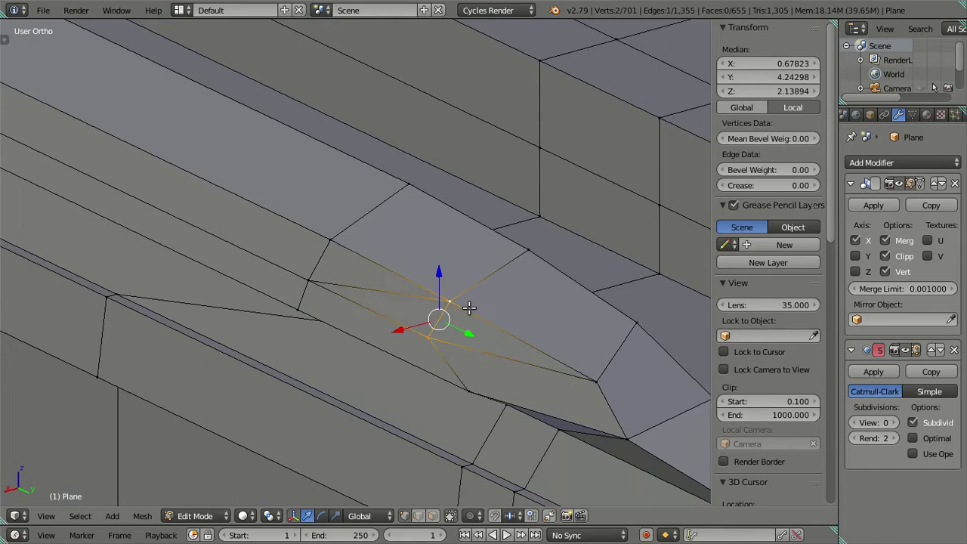
key("a")
mouse_move(375, 323)
middle_mouse_down()
mouse_move(526, 318)
mouse_move(578, 298)
mouse_move(593, 303)
middle_mouse_up()
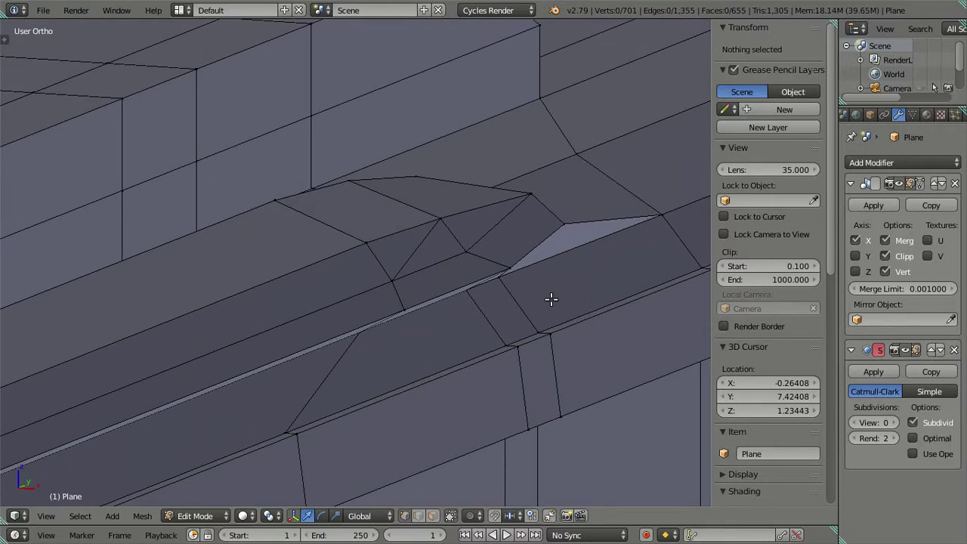
key("ctrl+z")
mouse_move(448, 327)
middle_mouse_down()
mouse_move(463, 313)
mouse_move(393, 321)
mouse_move(515, 320)
middle_mouse_up()
key("ctrl+z")
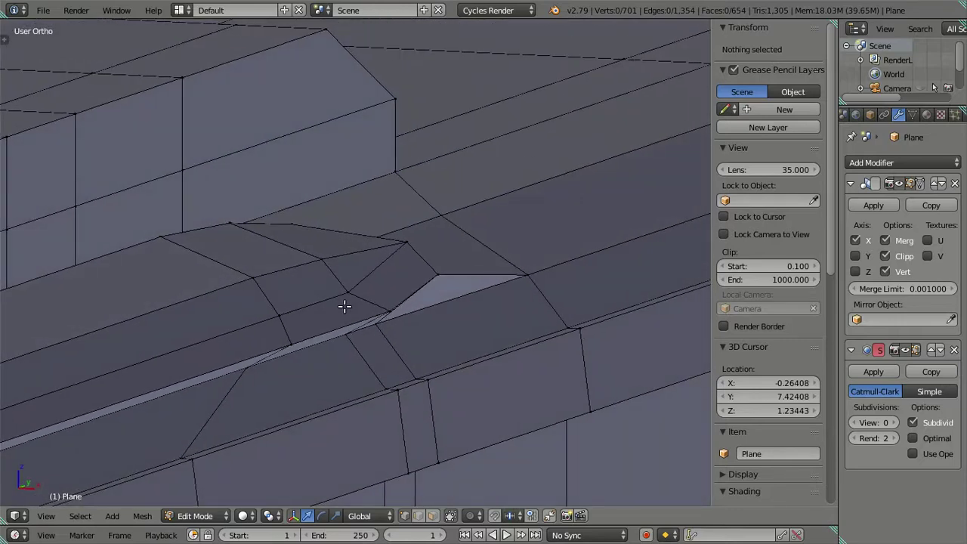
- Raise the Subsurf modifier's viewport subdivisions to level 2
scroll(344, 306, "down", 3)
scroll(355, 299, "up", 3)
mouse_move(330, 302)
middle_mouse_down()
mouse_move(166, 333)
mouse_move(136, 358)
mouse_move(80, 349)
mouse_move(277, 398)
mouse_move(377, 328)
mouse_move(302, 380)
mouse_move(317, 289)
mouse_move(309, 261)
mouse_move(314, 317)
middle_mouse_up()
left_click(892, 421)
- Preview the smoothed bus body in Object Mode, then return to Edit Mode with subdivisions at 0
key("Tab")
mouse_move(438, 327)
middle_mouse_down()
mouse_move(413, 342)
mouse_move(413, 306)
mouse_move(297, 293)
mouse_move(343, 356)
middle_mouse_up()
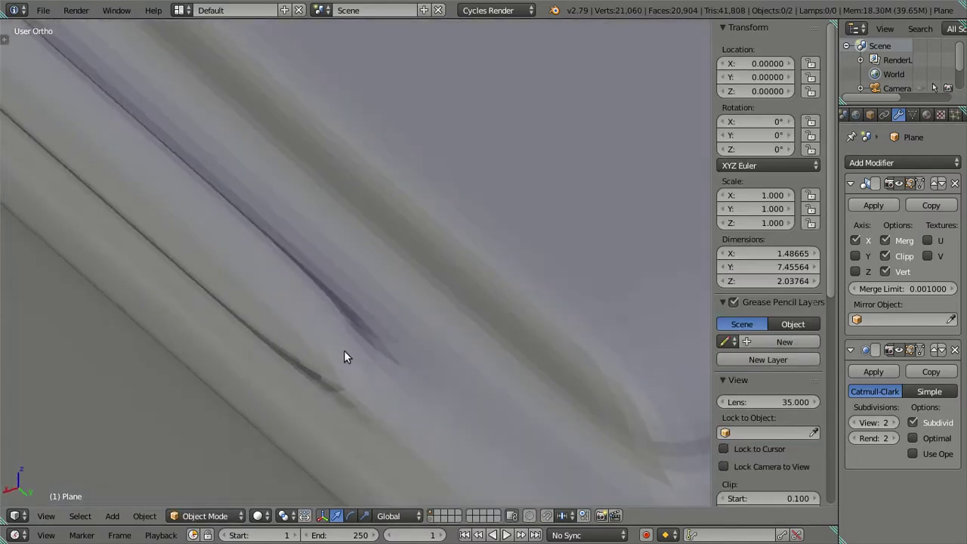
key("Tab")
key("ctrl+0")
- Orbit around the unsmoothed roof lip from front-on and tilted top-down angles
mouse_move(459, 328)
middle_mouse_down()
mouse_move(308, 280)
mouse_move(377, 315)
mouse_move(389, 287)
middle_mouse_up()
mouse_move(398, 295)
middle_mouse_down()
mouse_move(382, 270)
mouse_move(388, 232)
mouse_move(401, 349)
mouse_move(408, 270)
mouse_move(260, 308)
middle_mouse_up()
mouse_move(176, 280)
middle_mouse_down()
mouse_move(246, 356)
mouse_move(267, 394)
mouse_move(268, 347)
mouse_move(263, 401)
mouse_move(252, 372)
mouse_move(255, 379)
middle_mouse_up()
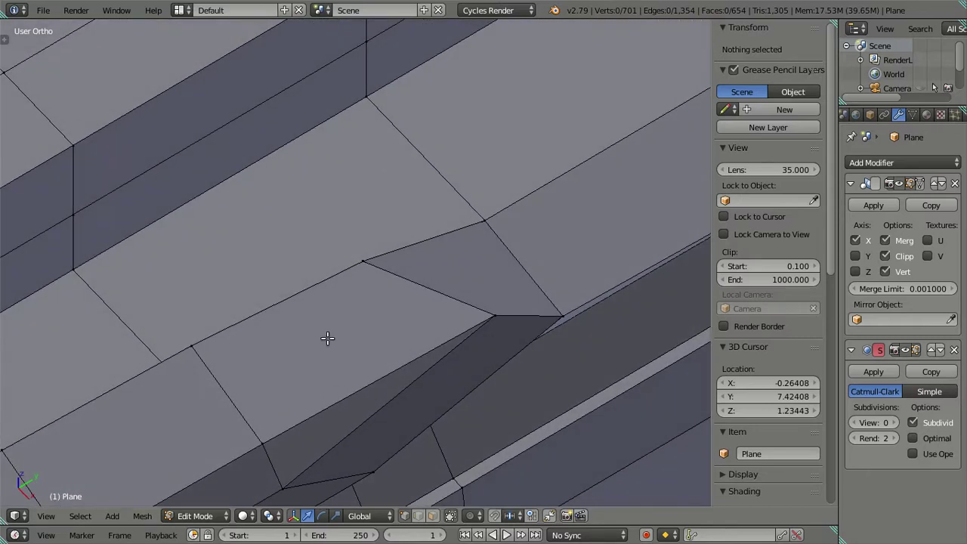
- Put the 3D cursor on the notch-tip vertex and lower that vertex via its Y coordinate
right_click(385, 237)
key("shift+s")
left_click(375, 301)
mouse_move(375, 301)
middle_mouse_down()
mouse_move(350, 213)
mouse_move(391, 272)
middle_mouse_up()
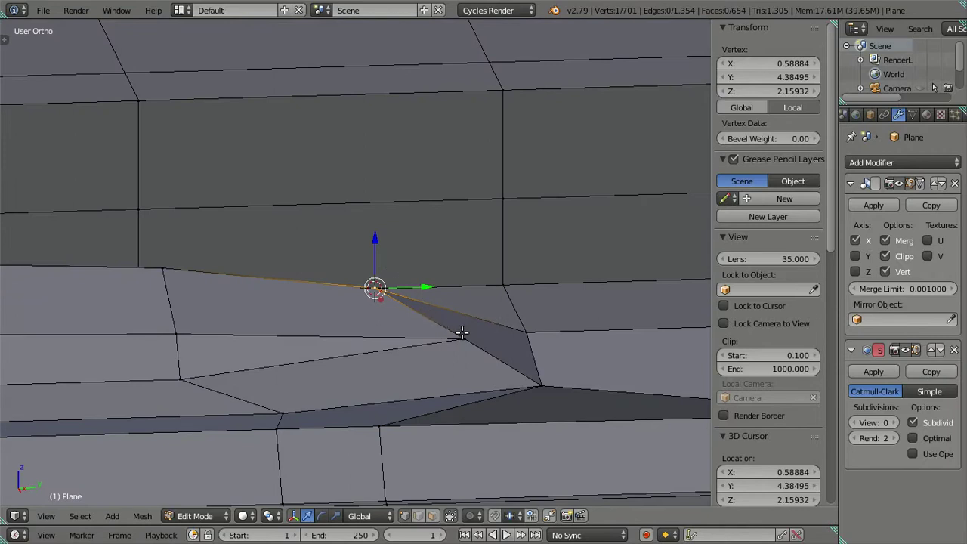
left_click(752, 76)
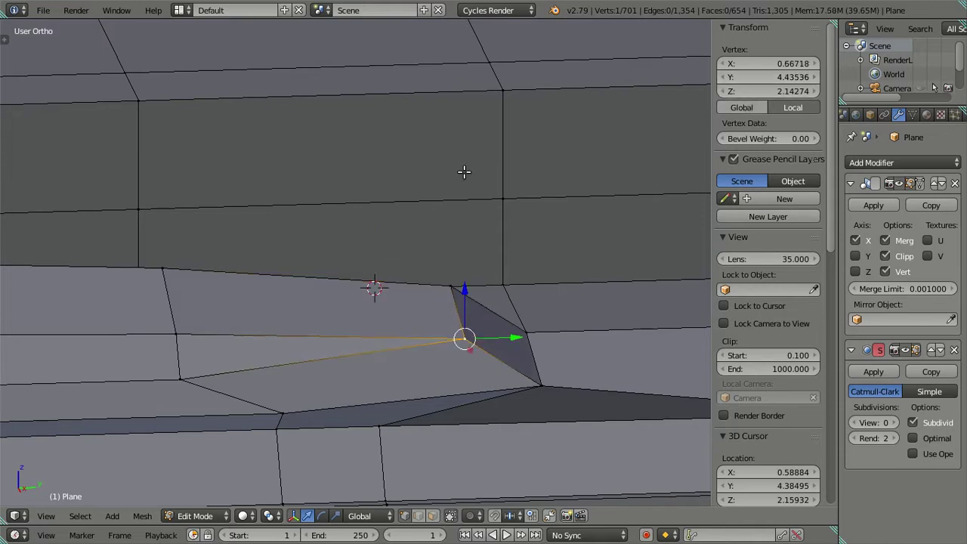
left_click_drag(765, 89, 748, 89)
- Snap a second vertex near the notch onto the 3D cursor position
key("a")
middle_click_drag(418, 302, 192, 276)
right_click(165, 272)
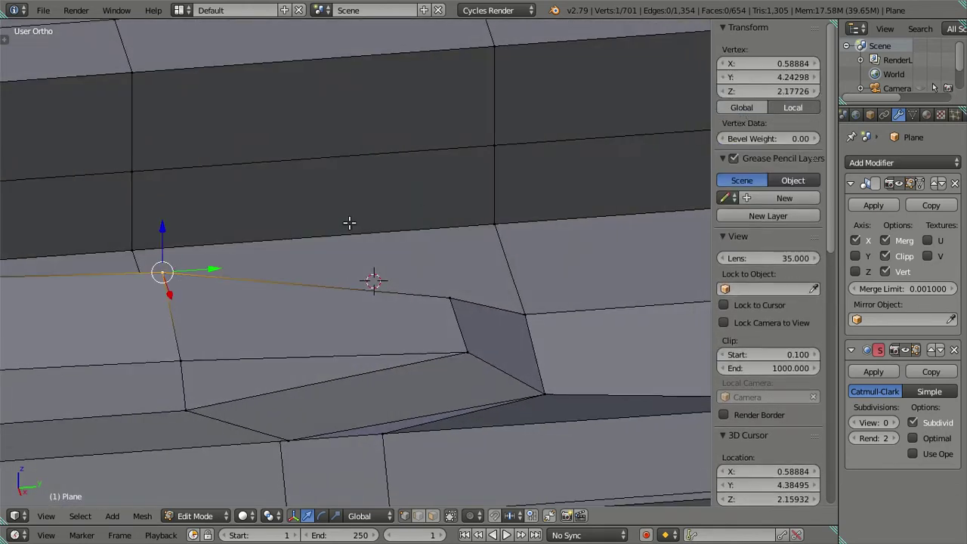
key("shift+s")
left_click(446, 167)
key("a")
mouse_move(446, 167)
middle_mouse_down()
mouse_move(385, 259)
mouse_move(418, 302)
mouse_move(467, 311)
mouse_move(483, 270)
mouse_move(513, 255)
mouse_move(540, 259)
mouse_move(476, 290)
mouse_move(271, 257)
mouse_move(297, 258)
mouse_move(294, 292)
mouse_move(345, 280)
mouse_move(377, 293)
middle_mouse_up()
- Check the lip vertices near the notch and inspect the reshaped taper
right_click(378, 293)
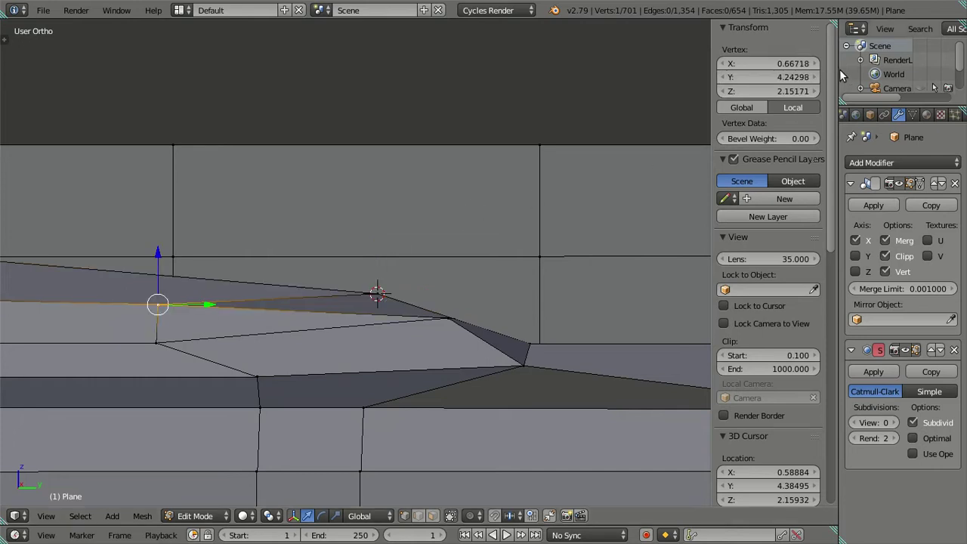
key("a")
mouse_move(420, 269)
middle_mouse_down()
mouse_move(437, 309)
mouse_move(460, 282)
mouse_move(464, 308)
mouse_move(514, 302)
middle_mouse_up()
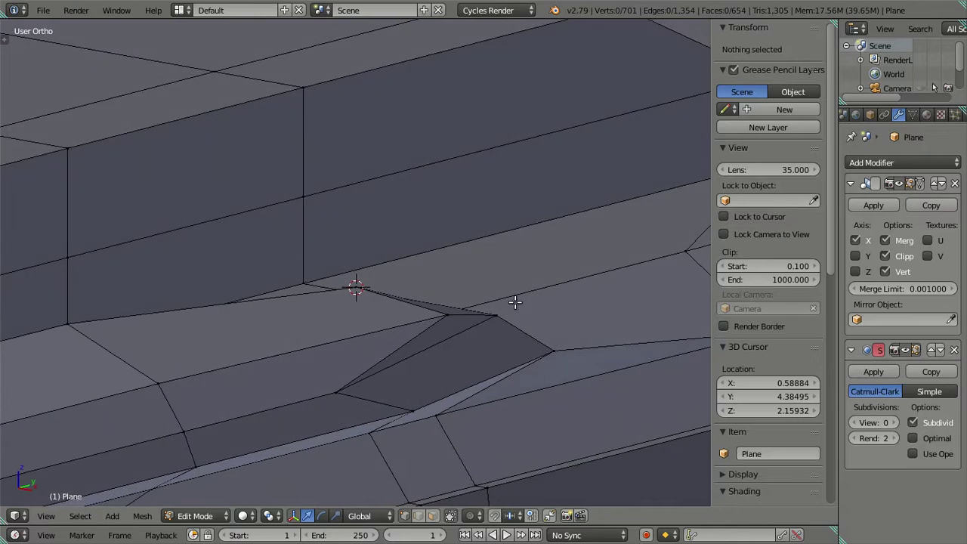
right_click(347, 387)
mouse_move(465, 346)
middle_mouse_down()
mouse_move(453, 329)
mouse_move(378, 370)
middle_mouse_up()
middle_click_drag(265, 376, 344, 318, "shift")
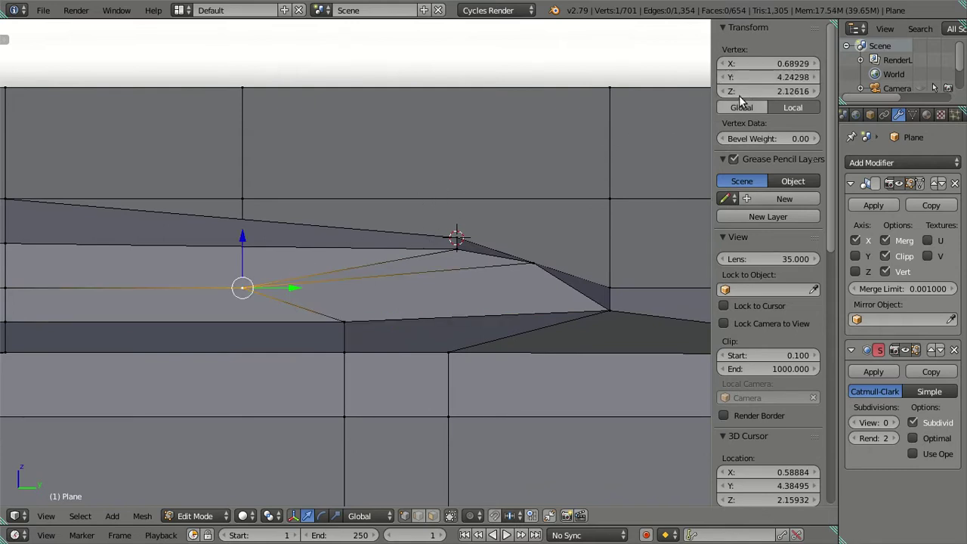
key("a")
mouse_move(442, 234)
middle_mouse_down()
mouse_move(438, 249)
mouse_move(464, 285)
mouse_move(492, 270)
mouse_move(456, 302)
middle_mouse_up()
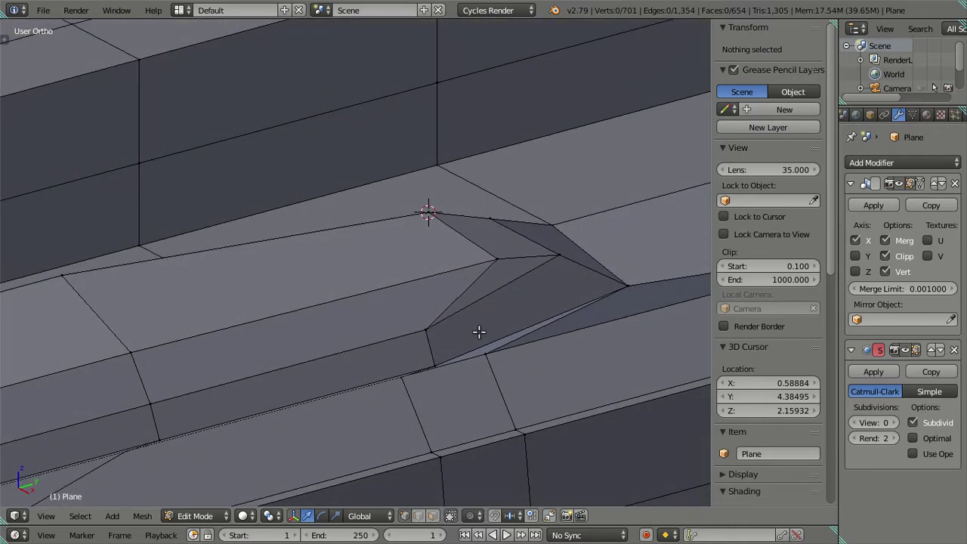
mouse_move(490, 274)
middle_mouse_down()
mouse_move(494, 295)
mouse_move(494, 259)
mouse_move(450, 231)
mouse_move(452, 241)
mouse_move(334, 249)
mouse_move(298, 264)
mouse_move(244, 242)
mouse_move(260, 247)
mouse_move(264, 278)
mouse_move(283, 262)
mouse_move(261, 270)
mouse_move(410, 254)
mouse_move(436, 267)
mouse_move(505, 255)
mouse_move(446, 234)
mouse_move(399, 246)
mouse_move(399, 231)
mouse_move(406, 275)
mouse_move(417, 248)
mouse_move(442, 254)
mouse_move(460, 280)
mouse_move(416, 258)
middle_mouse_up()
- Switch to Right Ortho, zoom and pan onto the roof lip over the side reference, toggling wireframe
scroll(416, 258, "down", 2)
scroll(420, 249, "down", 3)
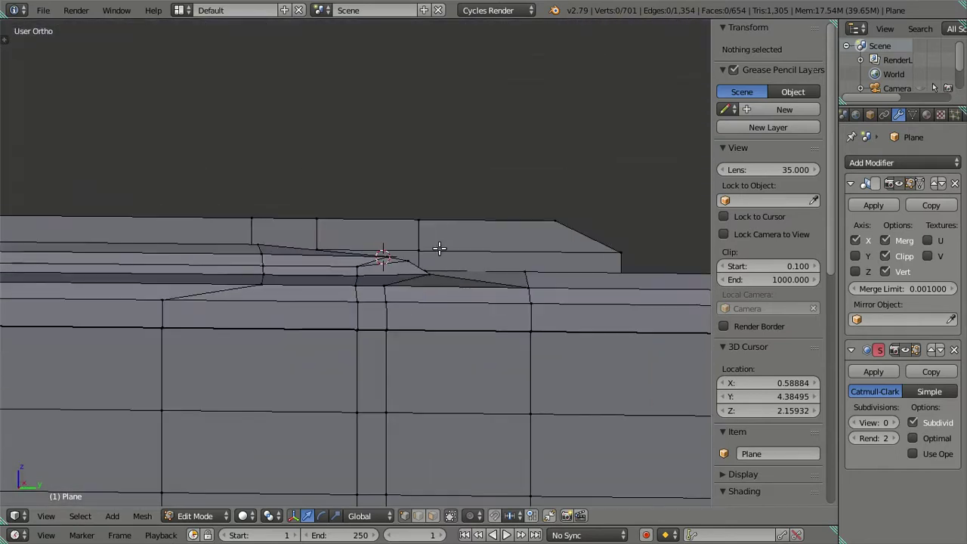
scroll(434, 249, "down", 2)
scroll(422, 279, "down", 1)
key("KP_3")
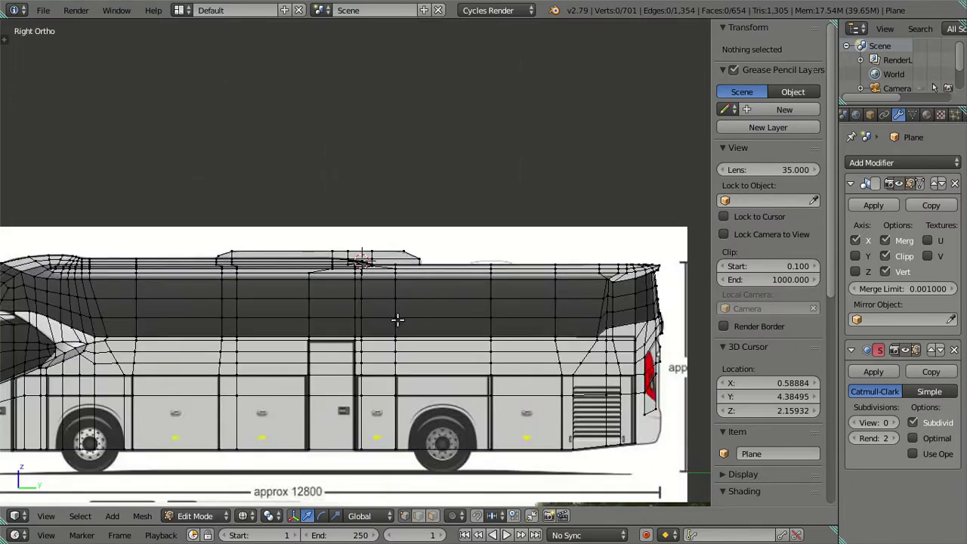
scroll(397, 320, "up", 3)
scroll(406, 285, "up", 2)
scroll(400, 332, "down", 1)
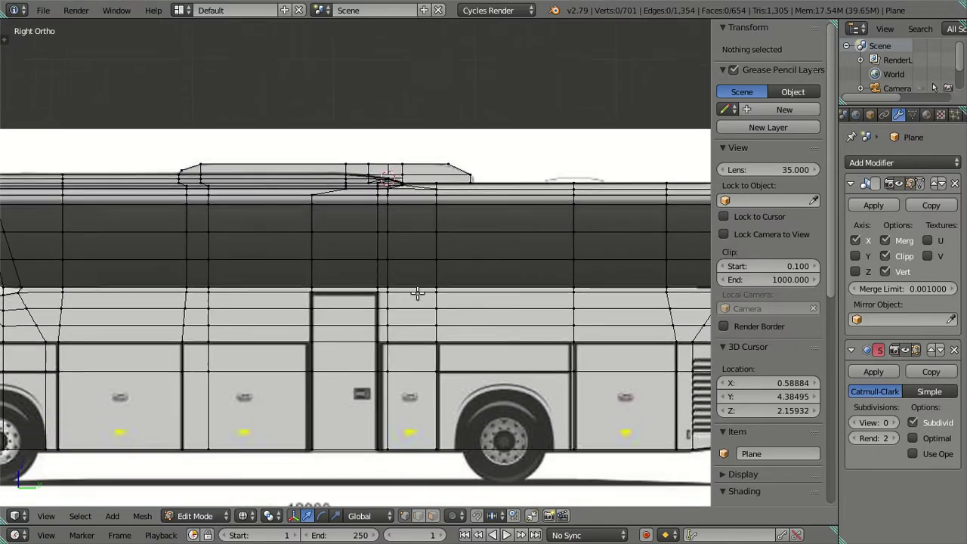
scroll(417, 290, "up", 1)
scroll(417, 290, "up", 3)
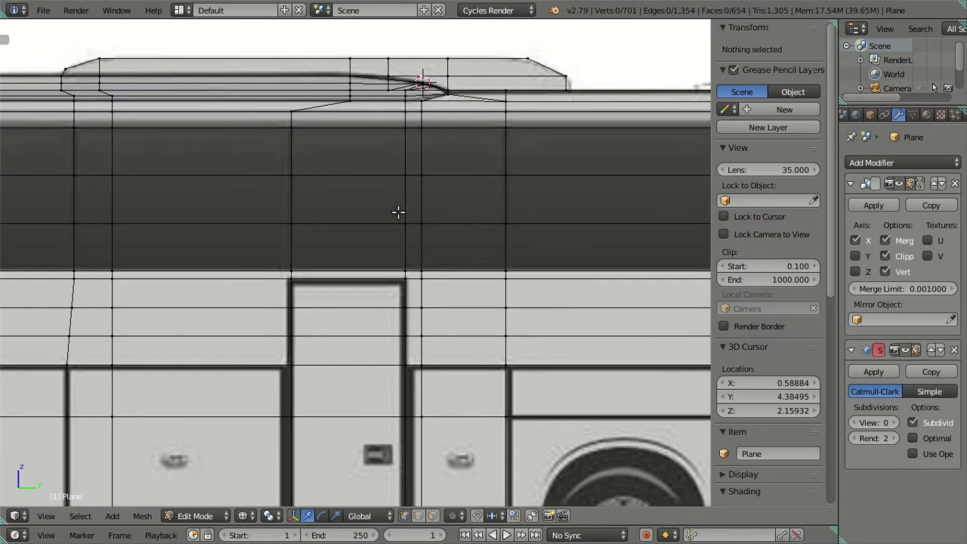
middle_click_drag(397, 212, 392, 259, "shift")
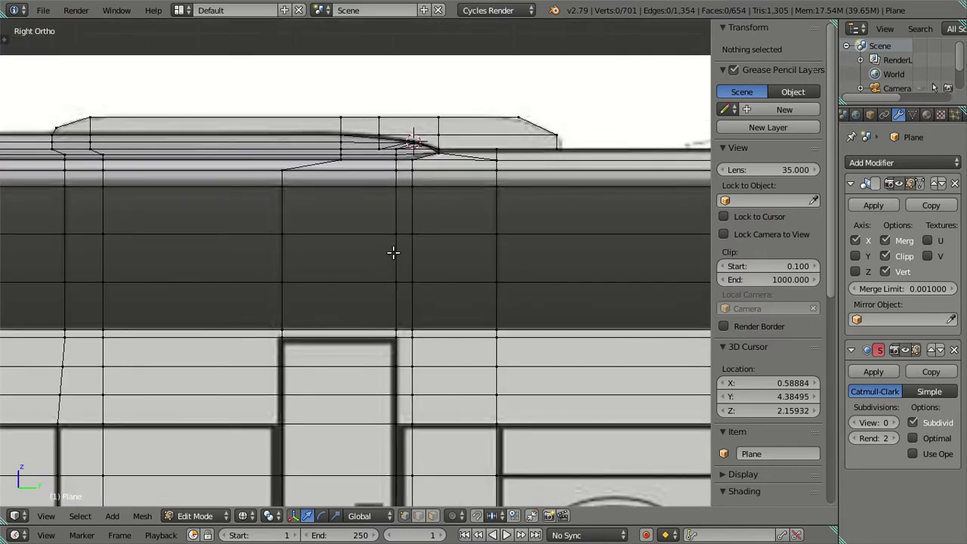
scroll(392, 252, "down", 2)
middle_click_drag(416, 187, 403, 287, "shift")
scroll(407, 291, "up", 8)
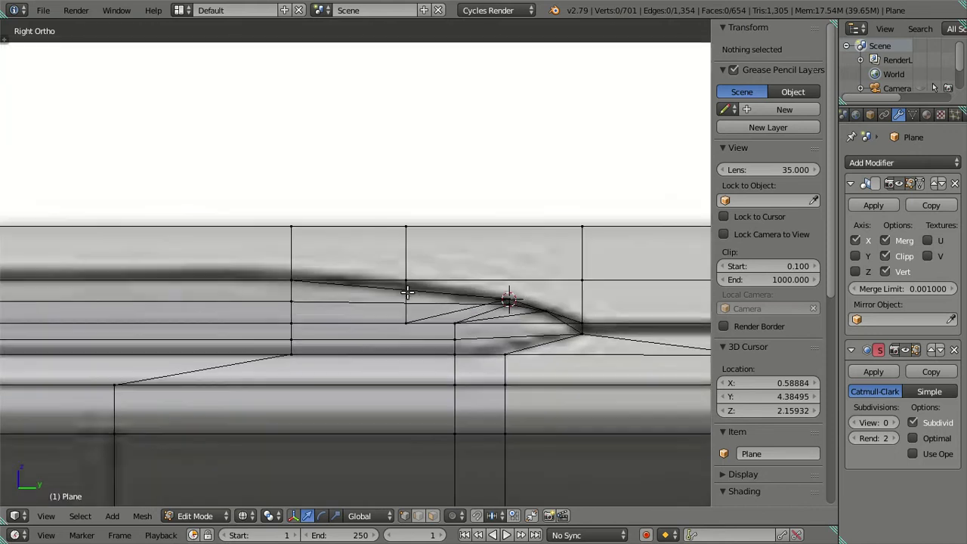
key("z")
key("z")
key("z")
key("z")
key("z")
- Try snapping a roof-lip transition vertex to the 3D cursor, then undo it
middle_click_drag(523, 299, 426, 299)
right_click(431, 287)
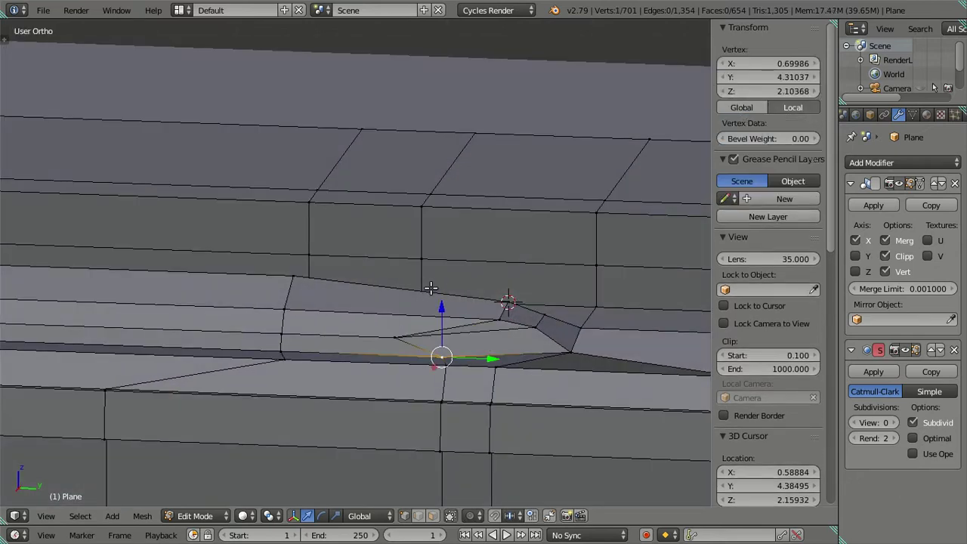
key("shift+s")
key("ctrl+z")
key("ctrl+z")
key("ctrl+z")
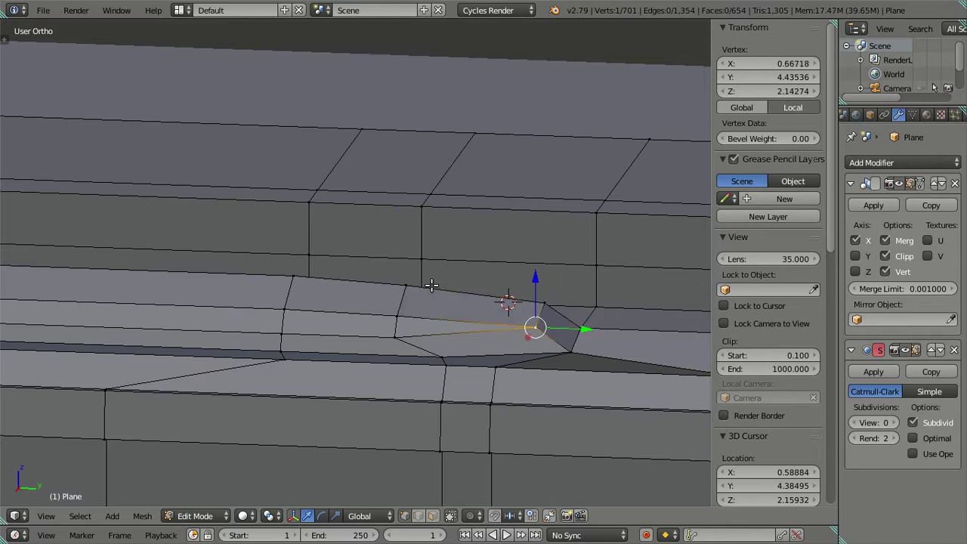
key("ctrl+z")
mouse_move(442, 330)
middle_mouse_down()
mouse_move(491, 323)
mouse_move(474, 377)
mouse_move(385, 357)
mouse_move(357, 376)
mouse_move(353, 351)
mouse_move(373, 362)
mouse_move(442, 319)
mouse_move(379, 311)
mouse_move(507, 302)
mouse_move(380, 347)
mouse_move(328, 335)
mouse_move(247, 347)
mouse_move(379, 334)
mouse_move(383, 360)
mouse_move(407, 345)
middle_mouse_up()
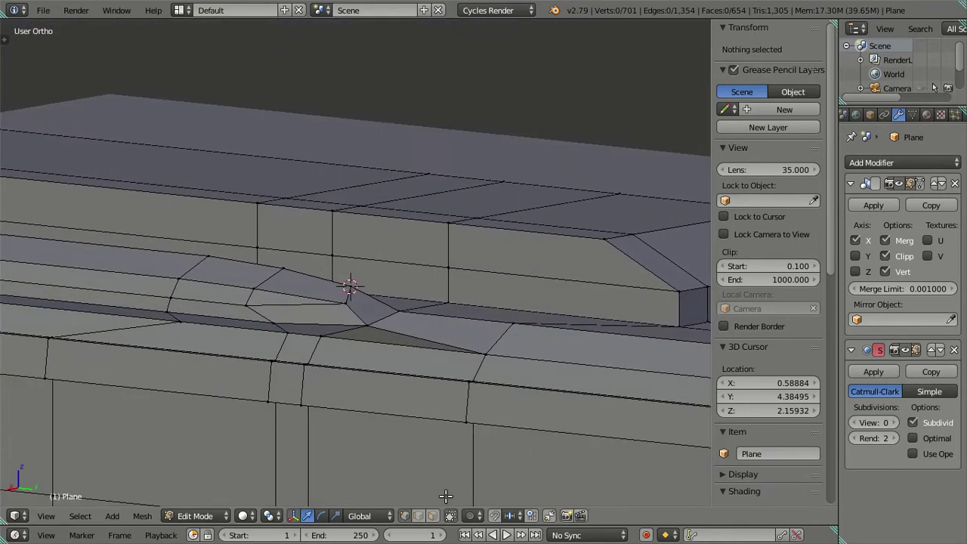
- Delete the two faces under the roof lip to open a hole
right_click(404, 322)
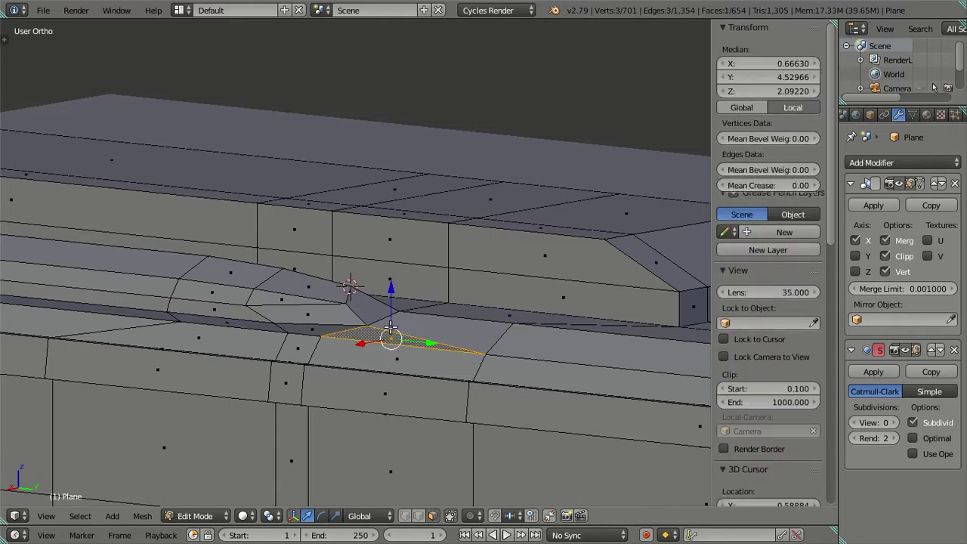
right_click(453, 334, "shift")
key("x")
left_click(479, 240)
mouse_move(479, 240)
middle_mouse_down()
mouse_move(416, 324)
mouse_move(431, 356)
mouse_move(494, 361)
mouse_move(452, 361)
middle_mouse_up()
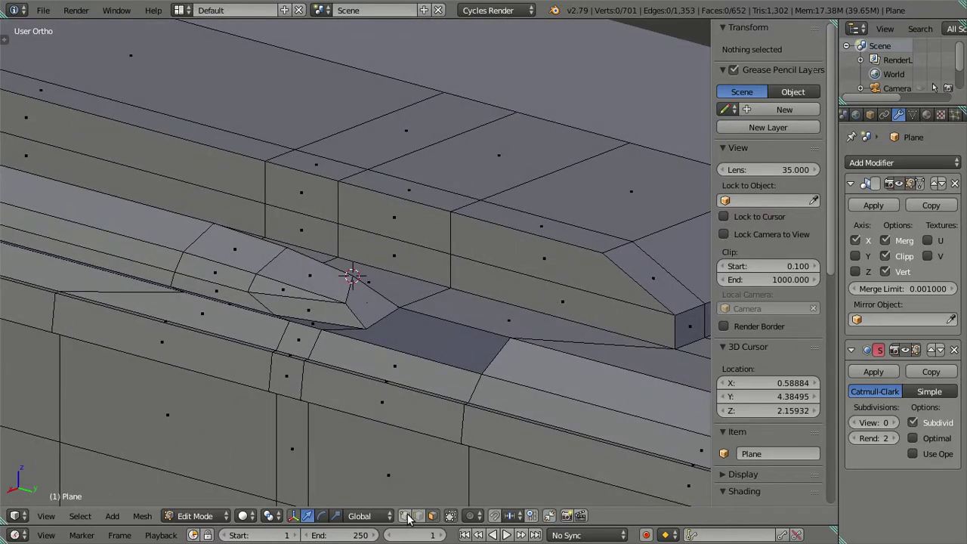
- Snap one hole corner vertex onto another's position and slide it along the bus length
right_click(479, 370)
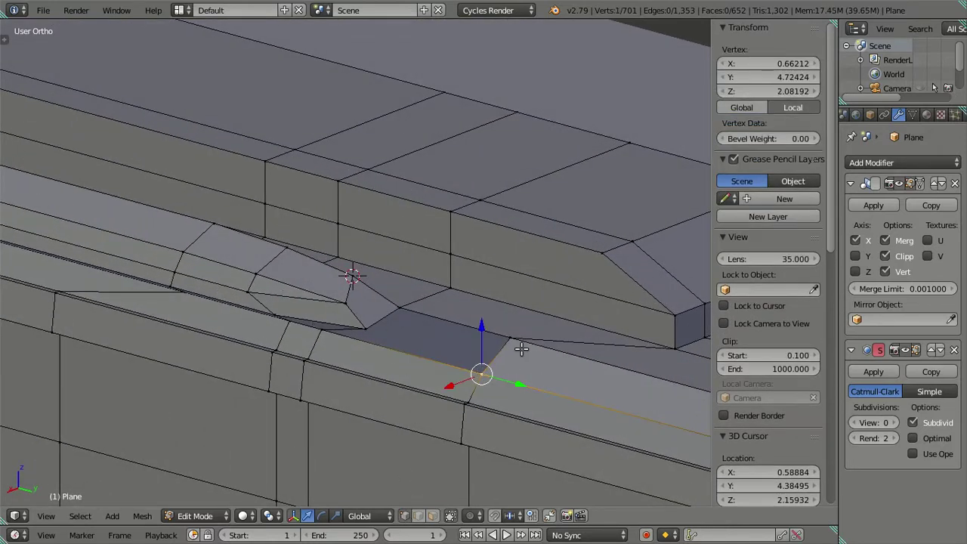
key("shift+s")
left_click(503, 385)
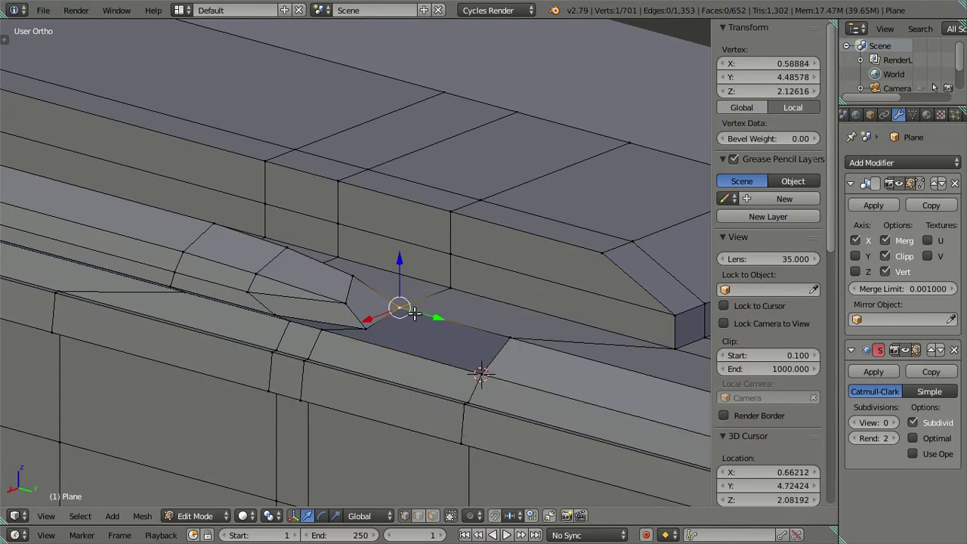
left_click(460, 363)
key("shift+s")
left_click(505, 290)
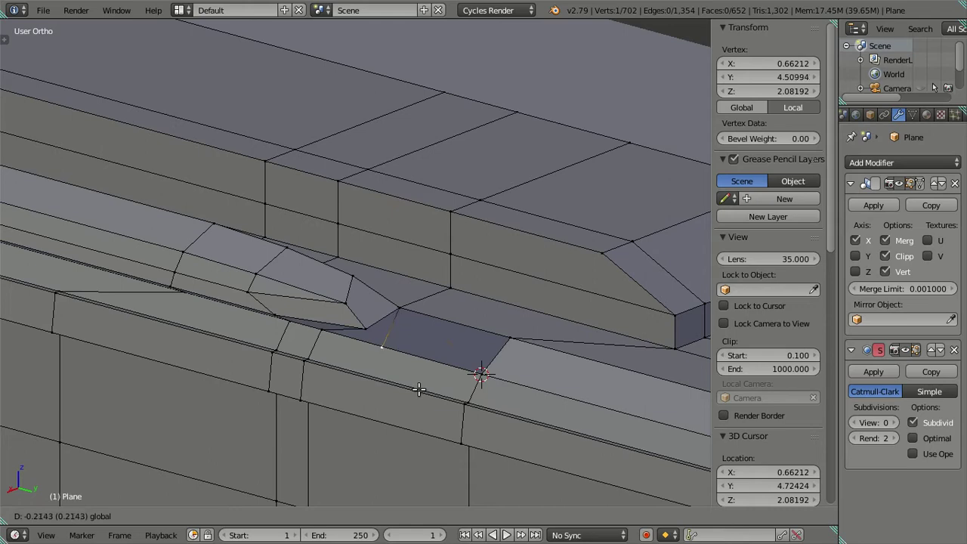
middle_click_drag(414, 362, 466, 373)
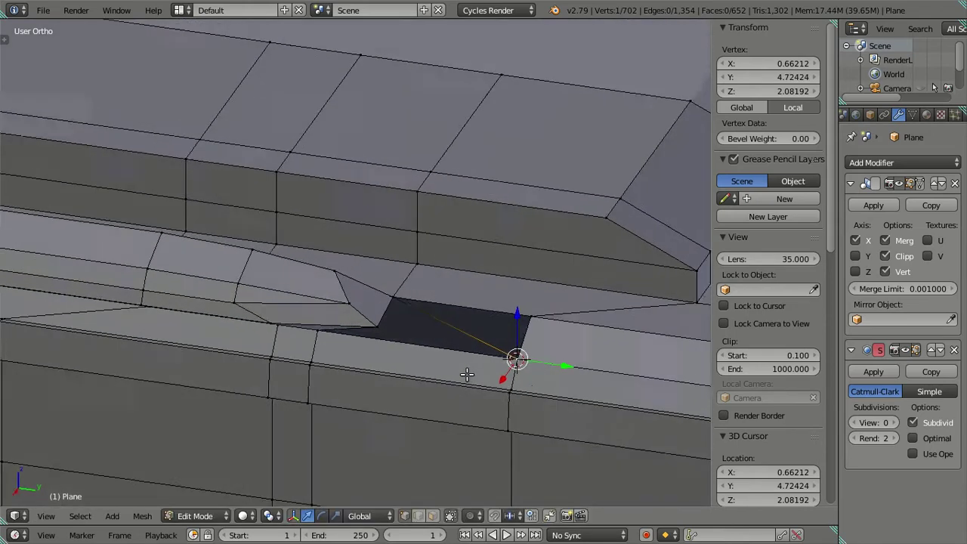
left_click_drag(563, 361, 435, 358)
- Add a vertical edge loop down the body side with Ctrl+R
mouse_move(425, 355)
middle_mouse_down()
mouse_move(347, 345)
mouse_move(377, 297)
middle_mouse_up()
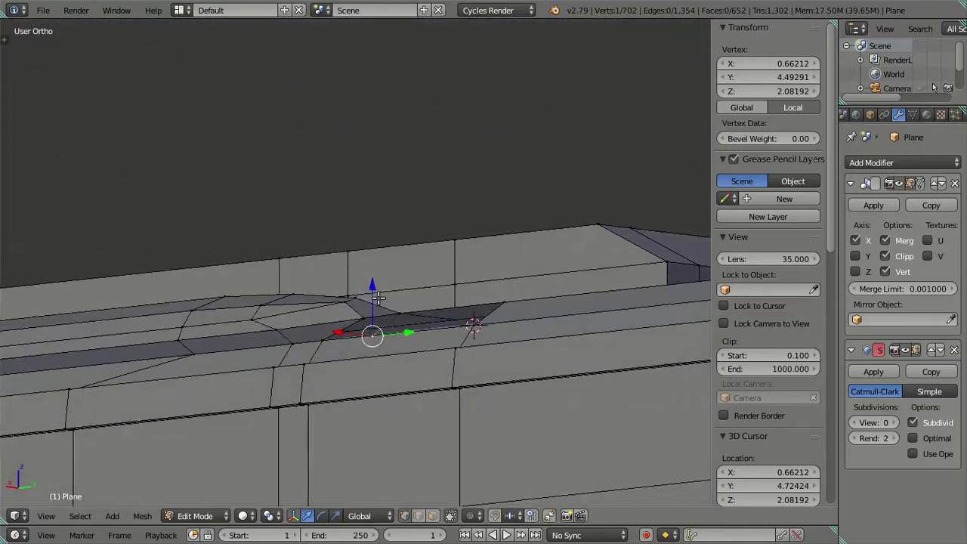
mouse_move(377, 296)
middle_mouse_down()
mouse_move(466, 342)
mouse_move(707, 207)
middle_mouse_up()
scroll(466, 341, "up", 2)
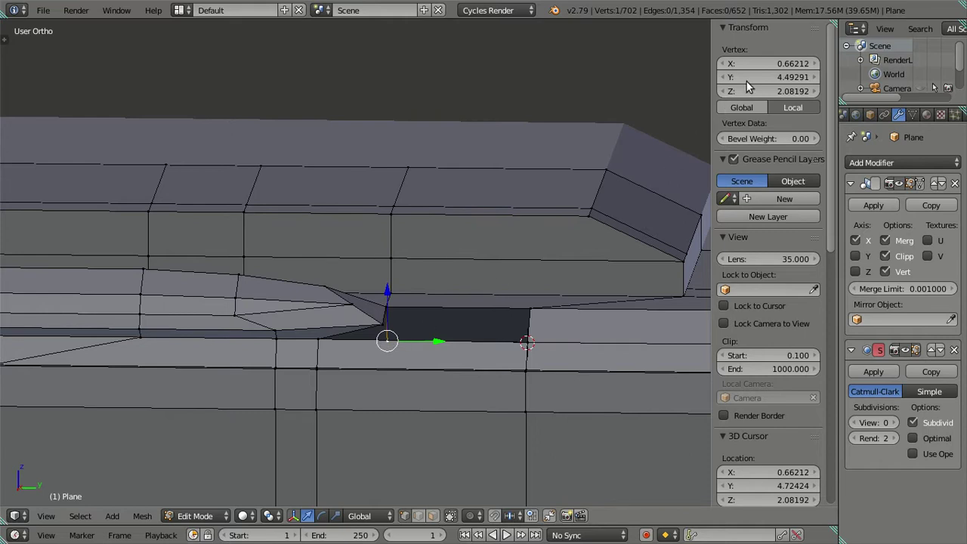
key("a")
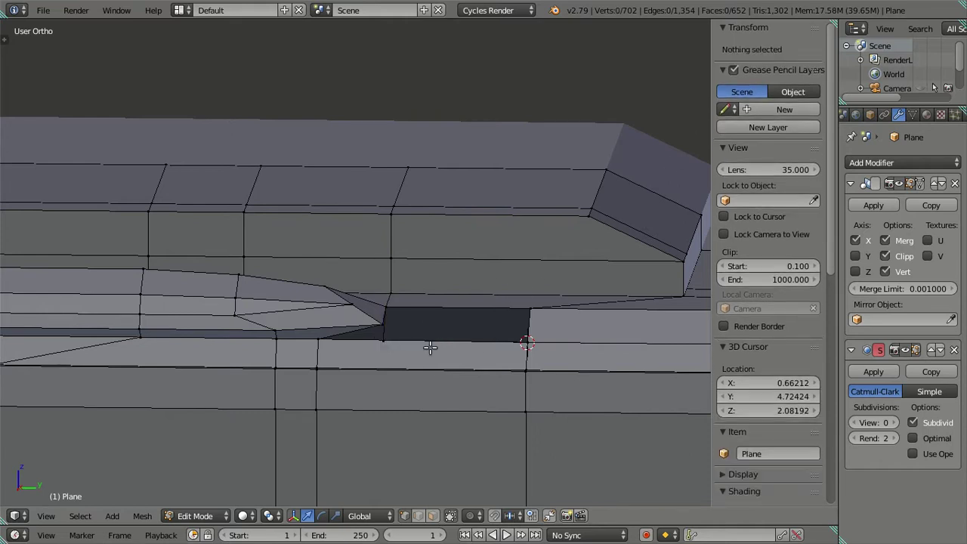
key("ctrl+r")
left_click(430, 347)
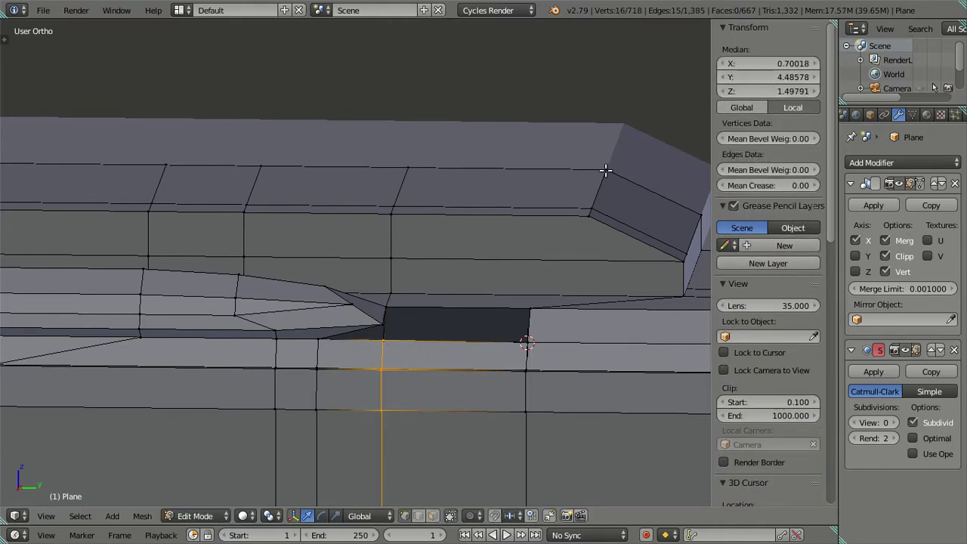
- Slide the new loop to line up with the hole and merge the stray vertex At Last
key("a")
key("z")
mouse_move(444, 344)
middle_mouse_down()
mouse_move(391, 358)
mouse_move(444, 246)
mouse_move(462, 274)
middle_mouse_up()
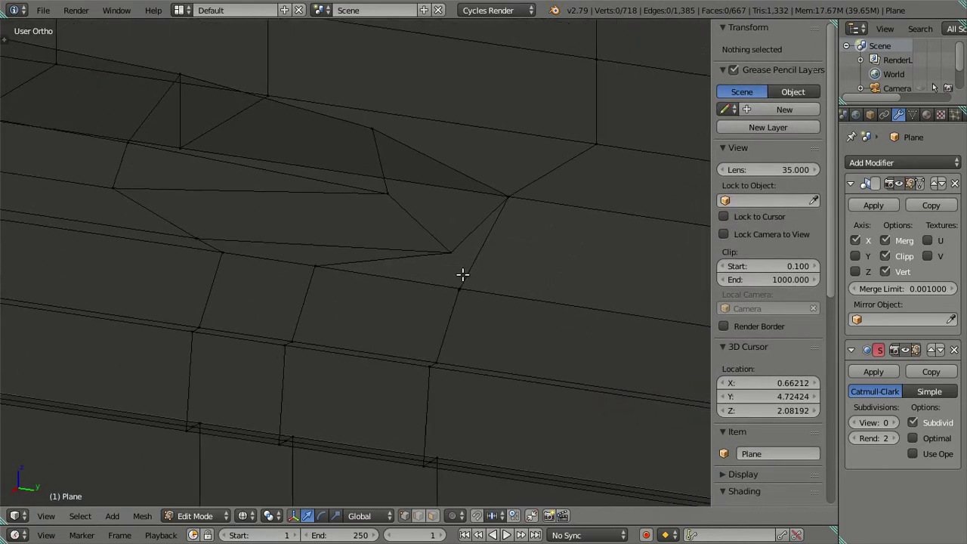
right_click(459, 291)
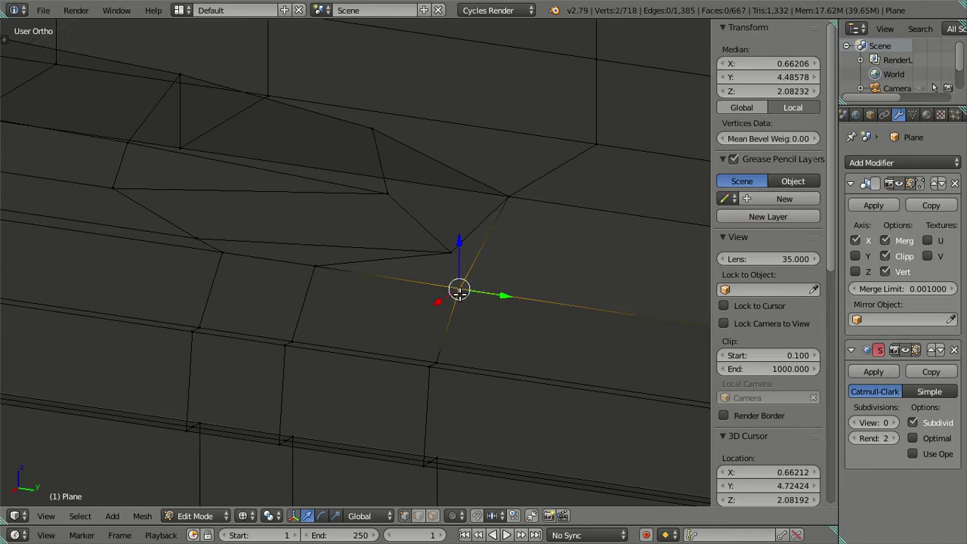
key("alt+m")
left_click(461, 296)
key("a")
mouse_move(423, 286)
middle_mouse_down()
mouse_move(427, 246)
mouse_move(453, 248)
mouse_move(390, 263)
middle_mouse_up()
key("z")
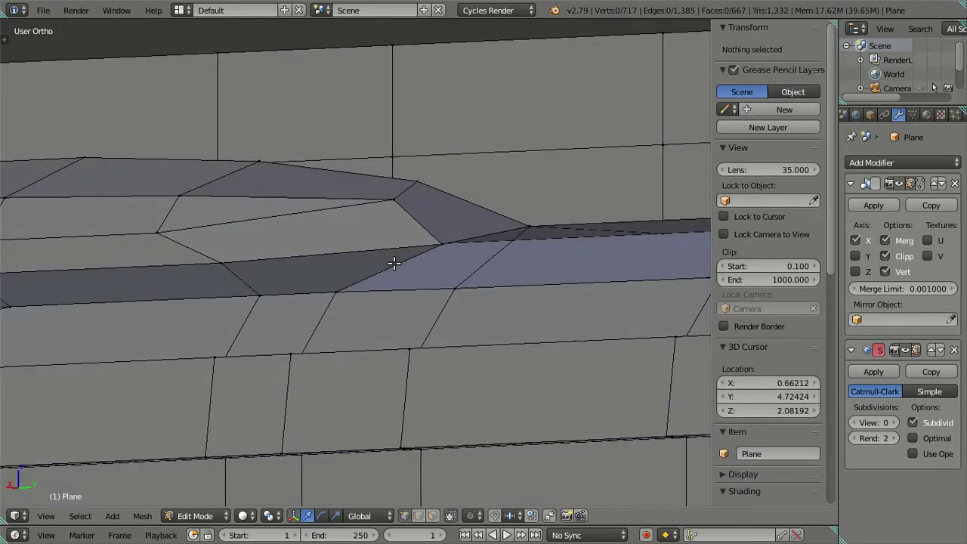
- Fill the gap under the roof lip with two new faces from its corner vertices
right_click(344, 286)
right_click(441, 243, "shift")
right_click(454, 289, "shift")
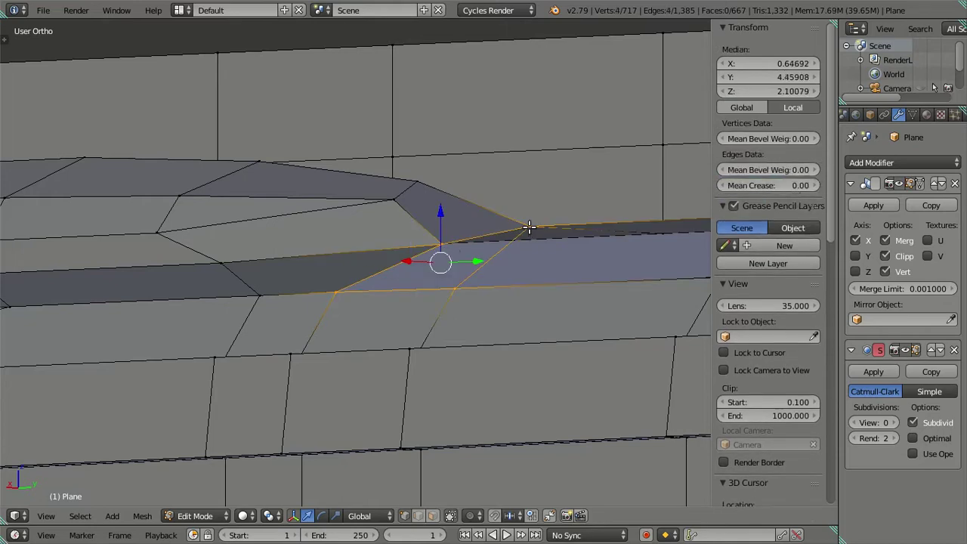
key("f")
key("a")
mouse_move(484, 248)
middle_mouse_down()
mouse_move(587, 234)
mouse_move(593, 216)
mouse_move(429, 254)
mouse_move(444, 305)
mouse_move(489, 248)
middle_mouse_up()
right_click(445, 306)
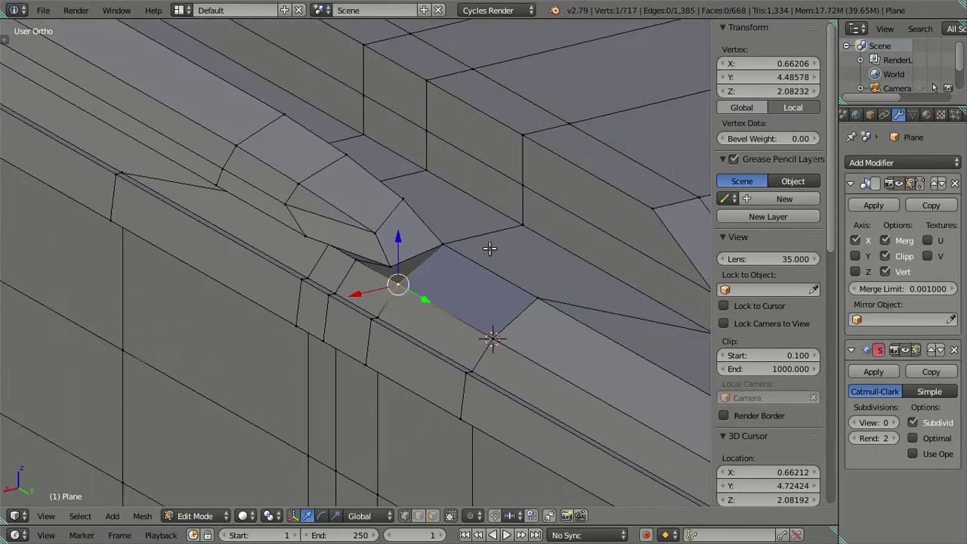
right_click(532, 306, "shift")
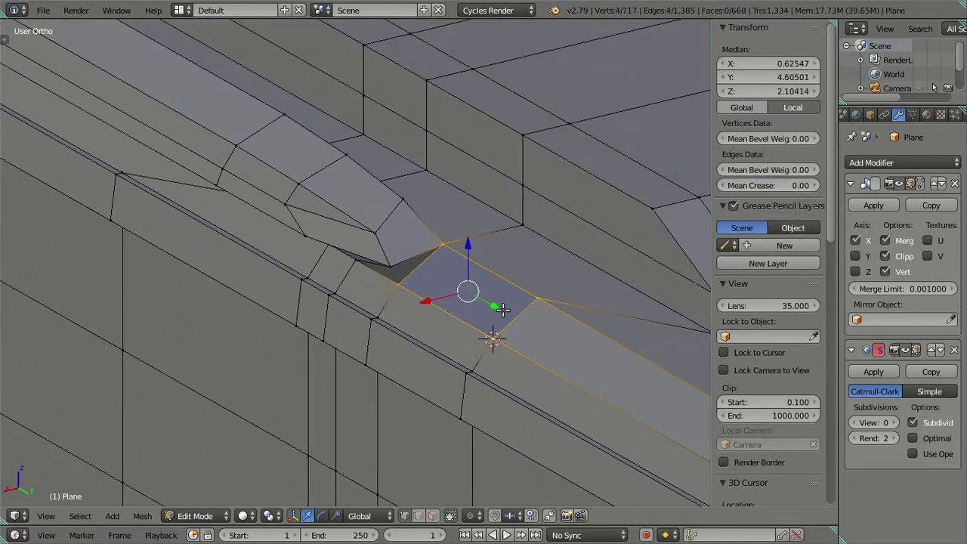
key("f")
mouse_move(503, 308)
middle_mouse_down()
mouse_move(468, 224)
mouse_move(561, 227)
mouse_move(489, 233)
mouse_move(476, 253)
mouse_move(531, 242)
mouse_move(458, 297)
mouse_move(416, 276)
mouse_move(410, 259)
mouse_move(426, 238)
mouse_move(410, 295)
mouse_move(481, 259)
mouse_move(375, 293)
mouse_move(371, 264)
mouse_move(340, 233)
mouse_move(393, 224)
mouse_move(371, 226)
mouse_move(382, 253)
mouse_move(362, 289)
middle_mouse_up()
key("a")
- Preview the body at viewport subdivision level 2 and return to Edit Mode
key("Tab")
key("ctrl+2")
key("Tab")
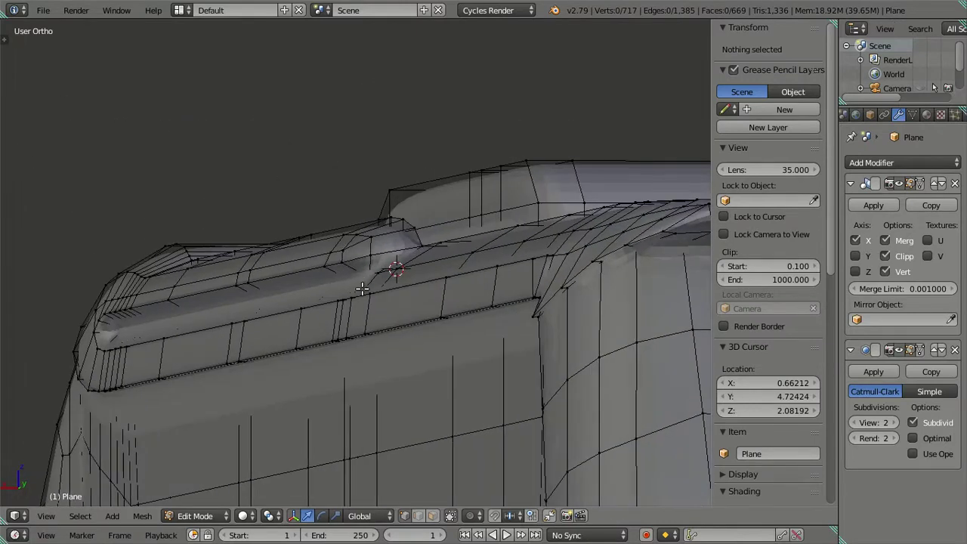
- Add six edge loops along the upper side band and view the smoothed result
scroll(362, 289, "up", 2)
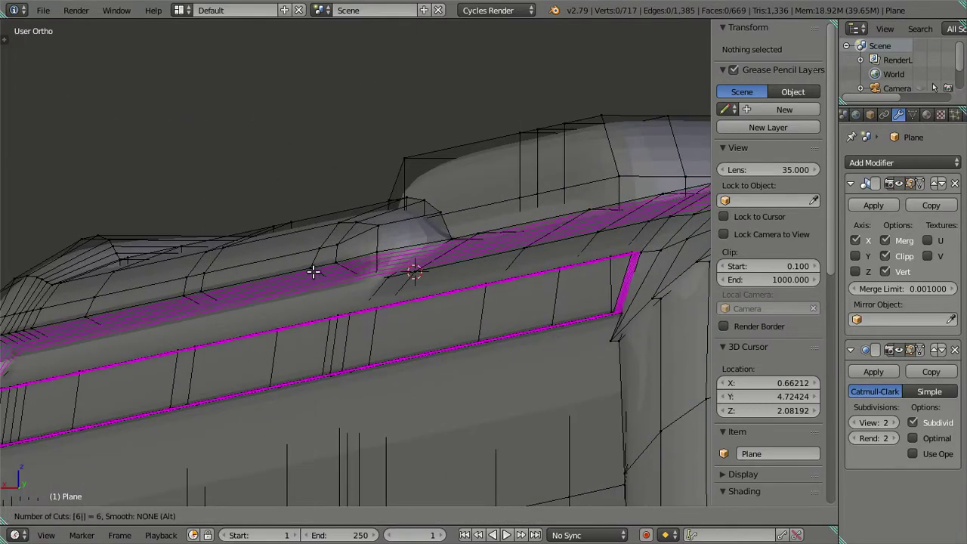
left_click(314, 272)
key("Tab")
scroll(390, 241, "up", 2)
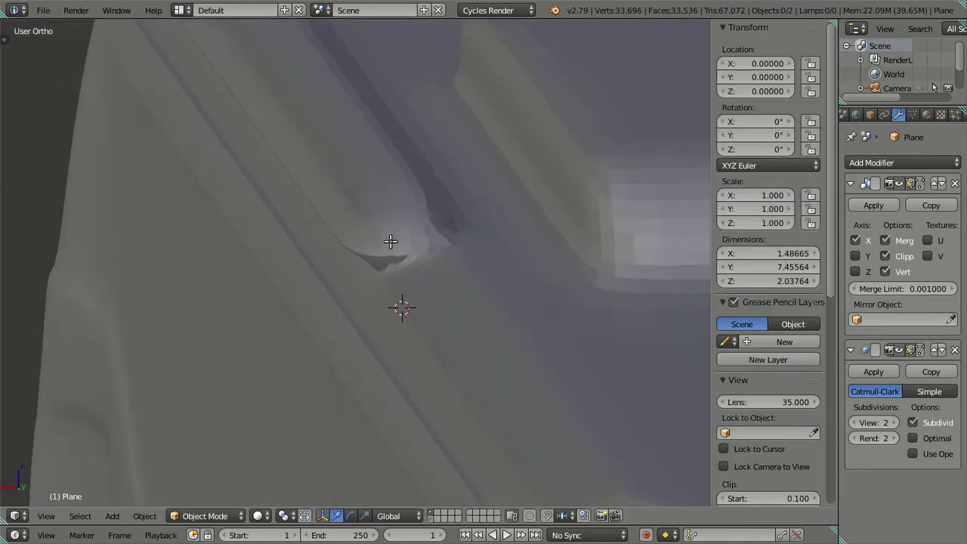
- Back in Edit Mode, edge-slide the loop at the front roof corner
key("Tab")
right_click(397, 210, "alt")
key("g")
key("g")
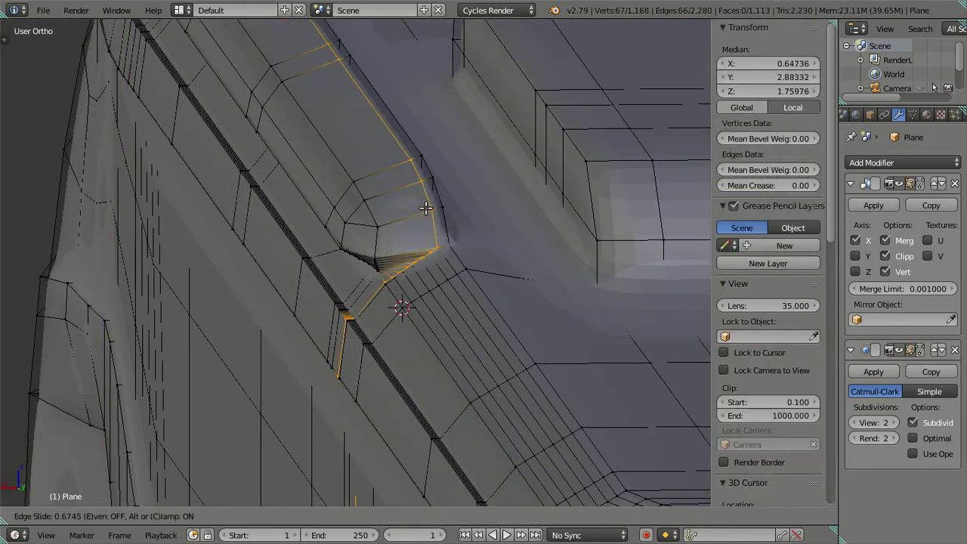
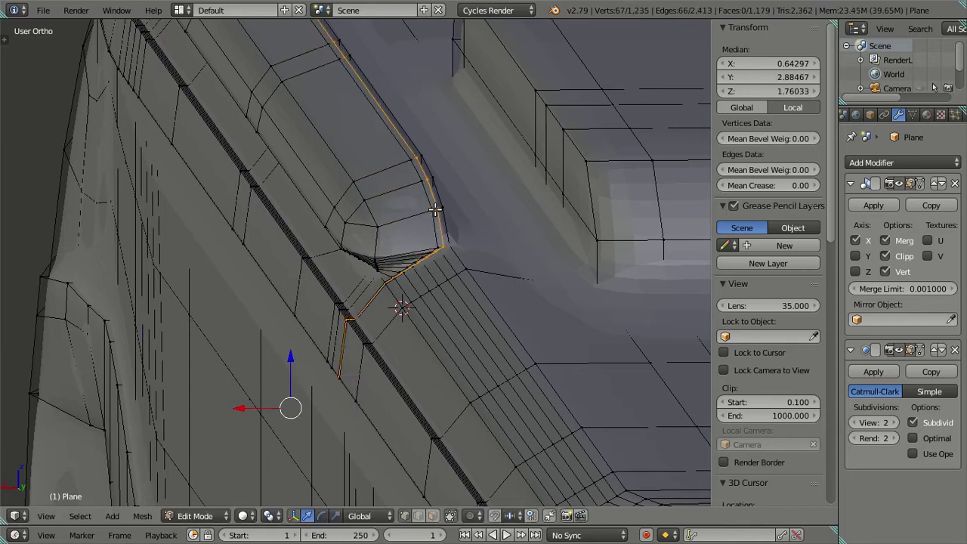
- Preview the smoothed body, then dissolve two extra edge loops beside the rear recess bevel
key("a")
key("Tab")
mouse_move(420, 224)
middle_mouse_down()
mouse_move(527, 222)
mouse_move(567, 247)
mouse_move(643, 254)
mouse_move(696, 231)
mouse_move(471, 226)
middle_mouse_up()
key("Tab")
scroll(422, 249, "up", 1)
scroll(404, 240, "up", 2)
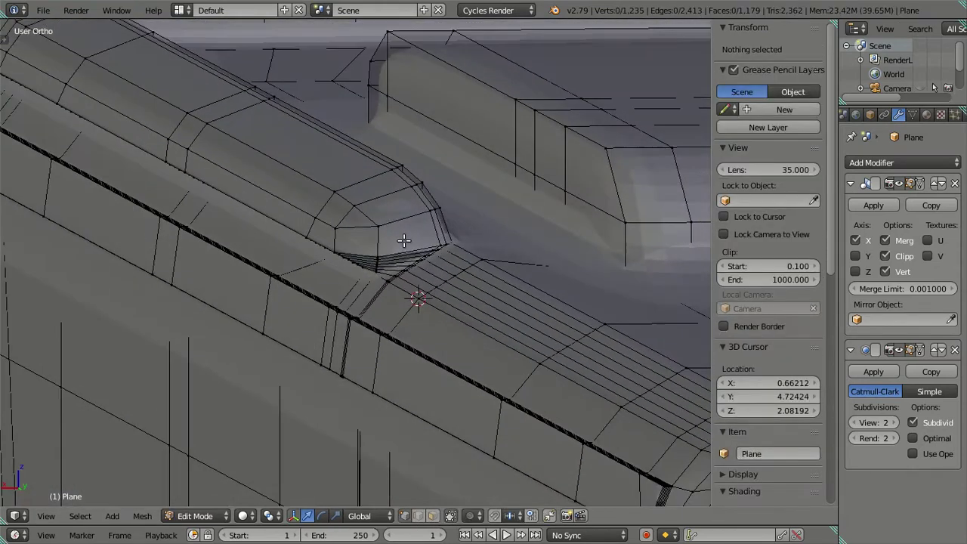
mouse_move(409, 245)
middle_mouse_down()
mouse_move(425, 218)
mouse_move(492, 222)
mouse_move(512, 280)
mouse_move(418, 238)
middle_mouse_up()
right_click(418, 237, "alt")
key("ctrl+x")
right_click(442, 264, "ctrl+alt")
key("ctrl+x")
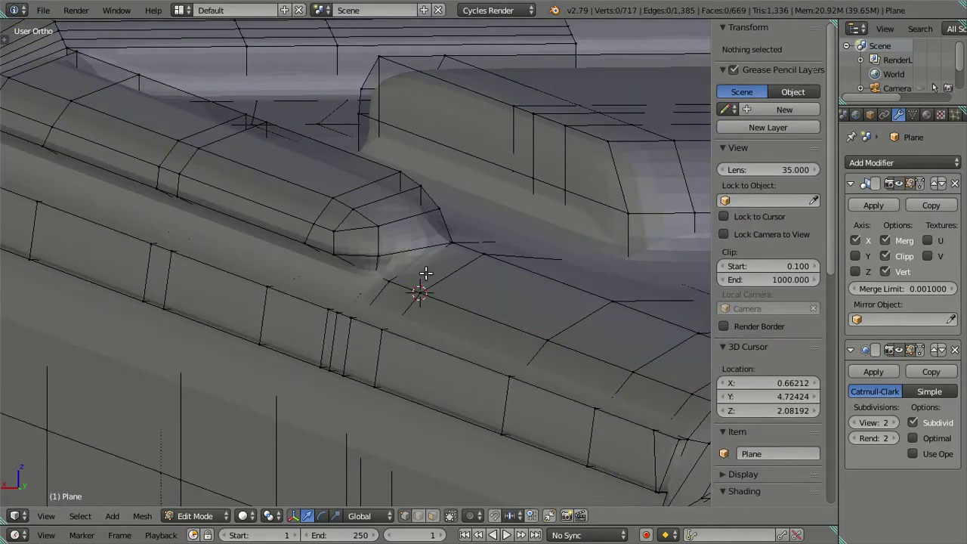
- Add a new loop cut along the recess and slide it into place
mouse_move(425, 273)
middle_mouse_down()
mouse_move(432, 280)
mouse_move(468, 262)
middle_mouse_up()
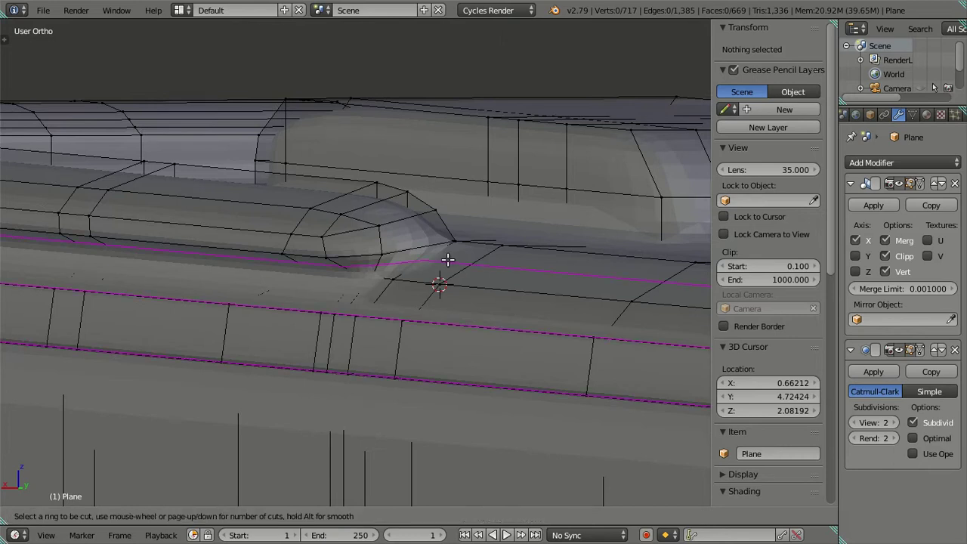
left_click(448, 260)
middle_click_drag(417, 213, 383, 240)
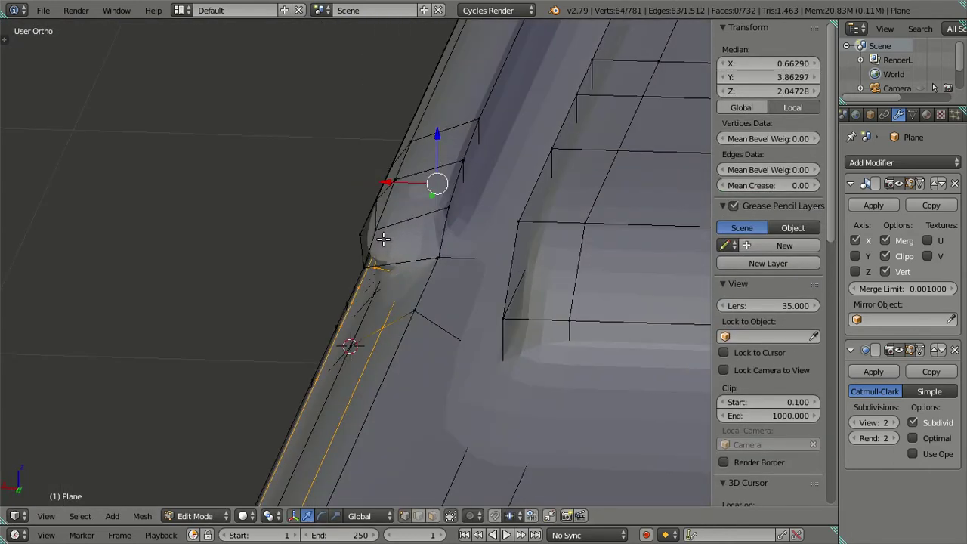
left_click(427, 227)
mouse_move(427, 228)
middle_mouse_down()
mouse_move(443, 209)
mouse_move(438, 216)
middle_mouse_up()
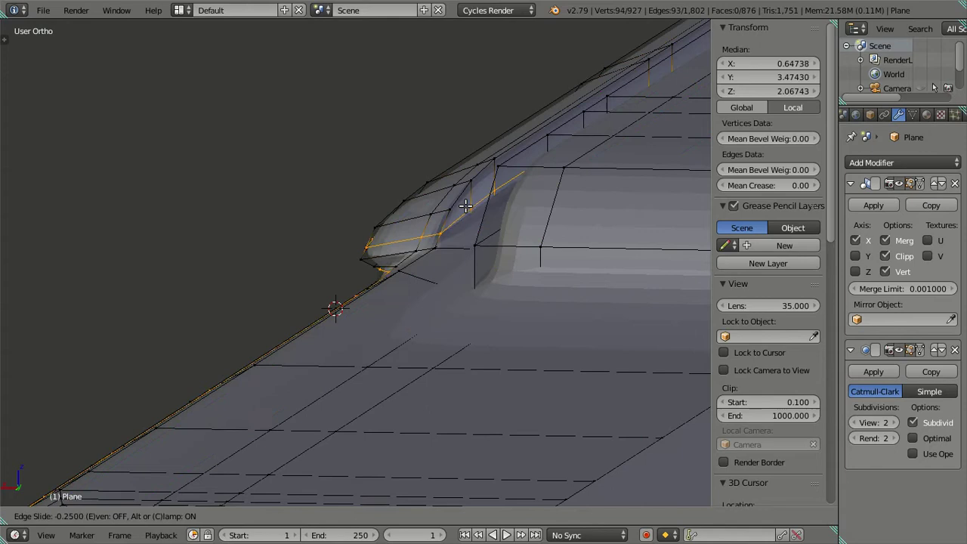
left_click(466, 213)
mouse_move(466, 213)
middle_mouse_down()
mouse_move(371, 334)
mouse_move(459, 230)
mouse_move(448, 248)
mouse_move(475, 229)
middle_mouse_up()
- Dissolve an unwanted loop and add a supporting loop cut along the window recess edge
key("Tab")
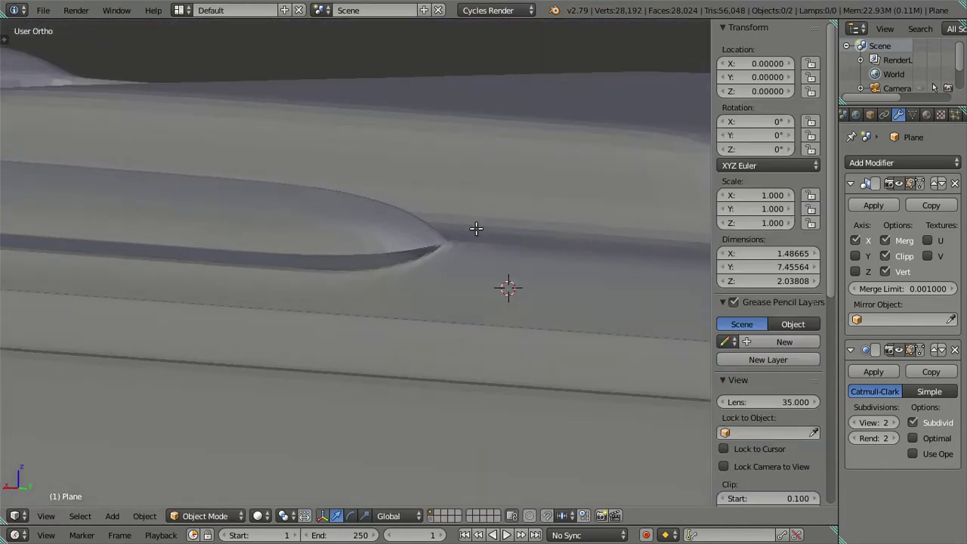
key("Tab")
key("ctrl+x")
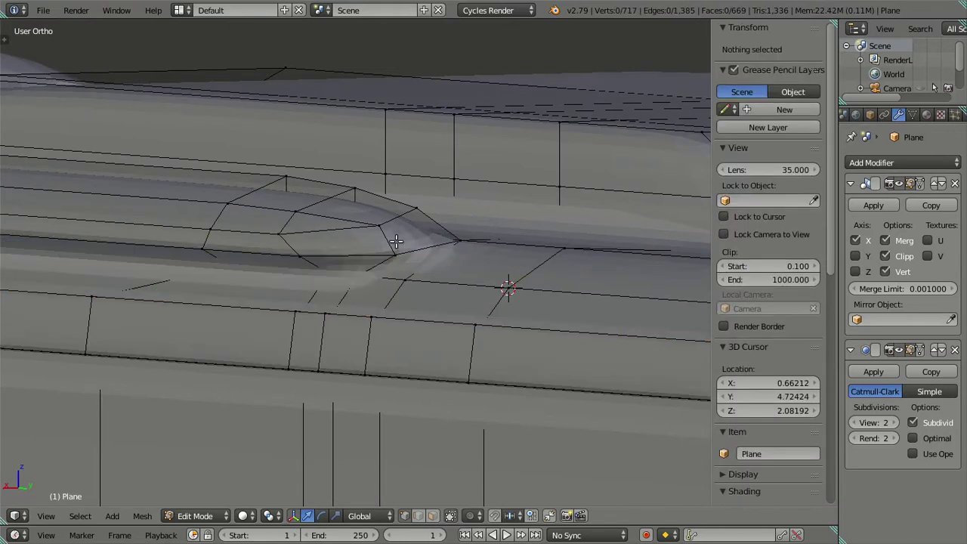
left_click(388, 239)
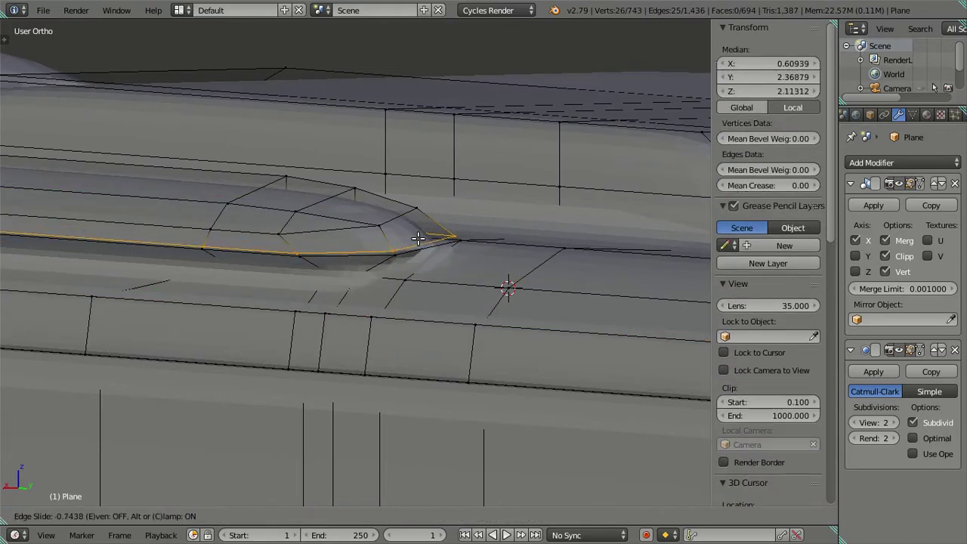
key("Tab")
mouse_move(414, 268)
middle_mouse_down()
mouse_move(500, 265)
mouse_move(537, 289)
mouse_move(344, 270)
mouse_move(370, 228)
middle_mouse_up()
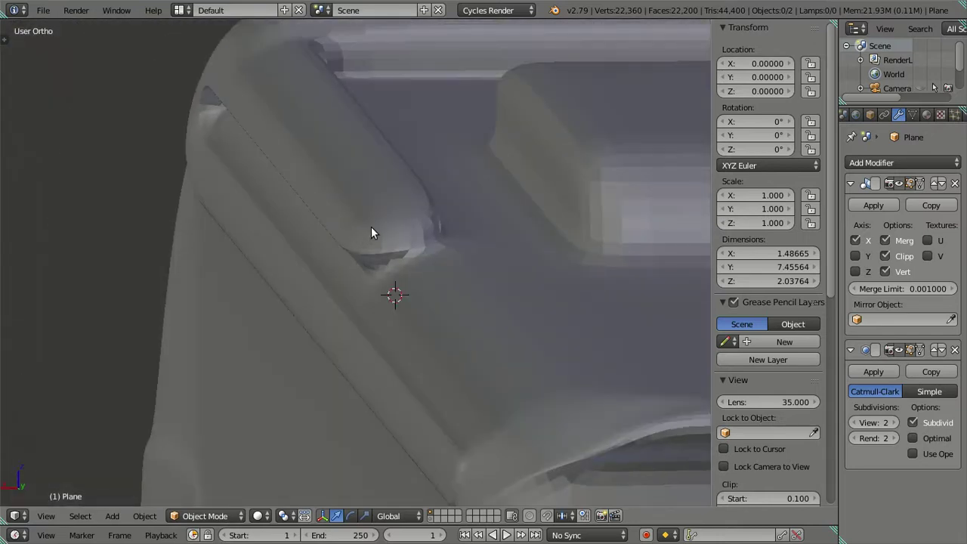
key("Tab")
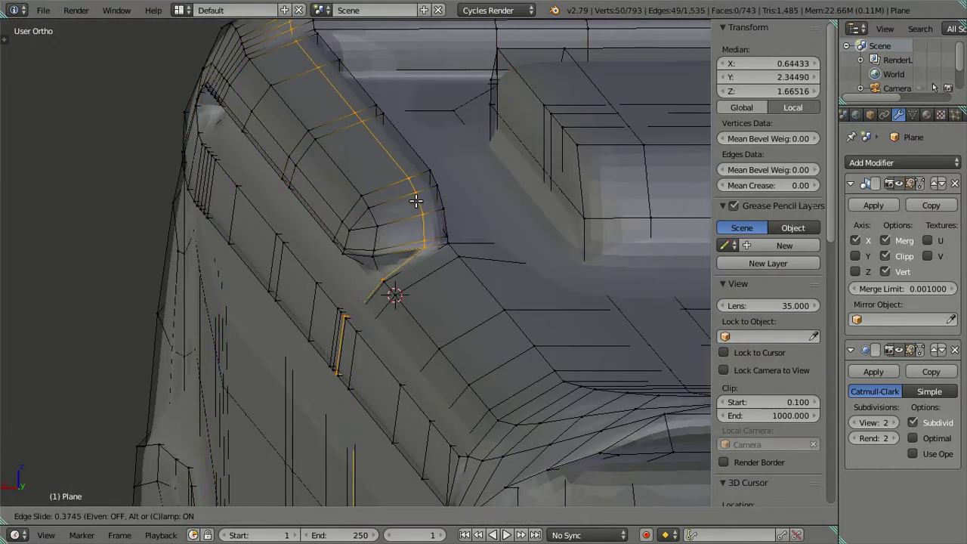
left_click(426, 198)
- Inspect the smoothed recess edge up close and check the corner edge loop
key("Tab")
mouse_move(425, 198)
middle_mouse_down()
mouse_move(333, 209)
mouse_move(365, 231)
mouse_move(316, 225)
mouse_move(699, 216)
mouse_move(478, 197)
mouse_move(367, 204)
mouse_move(385, 209)
mouse_move(374, 226)
mouse_move(546, 222)
mouse_move(650, 202)
mouse_move(680, 209)
mouse_move(373, 204)
mouse_move(390, 243)
middle_mouse_up()
scroll(314, 219, "down", 4)
scroll(478, 202, "down", 5)
scroll(355, 244, "up", 4)
scroll(354, 246, "up", 2)
scroll(354, 239, "down", 2)
key("Tab")
left_click(390, 227, "alt")
key("a")
- Add an unslid loop cut near the rounded end and preview the smoothing from above
scroll(390, 243, "down", 1)
key("Tab")
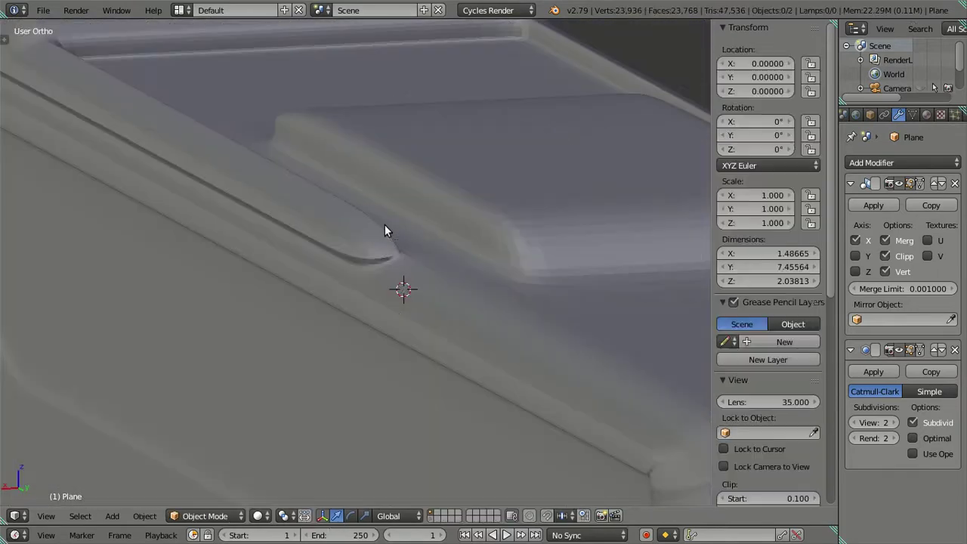
scroll(385, 225, "down", 2)
scroll(420, 286, "up", 3)
mouse_move(421, 286)
middle_mouse_down()
mouse_move(466, 250)
mouse_move(620, 270)
mouse_move(645, 253)
mouse_move(368, 245)
middle_mouse_up()
scroll(373, 265, "up", 3)
key("Tab")
scroll(342, 327, "up", 2)
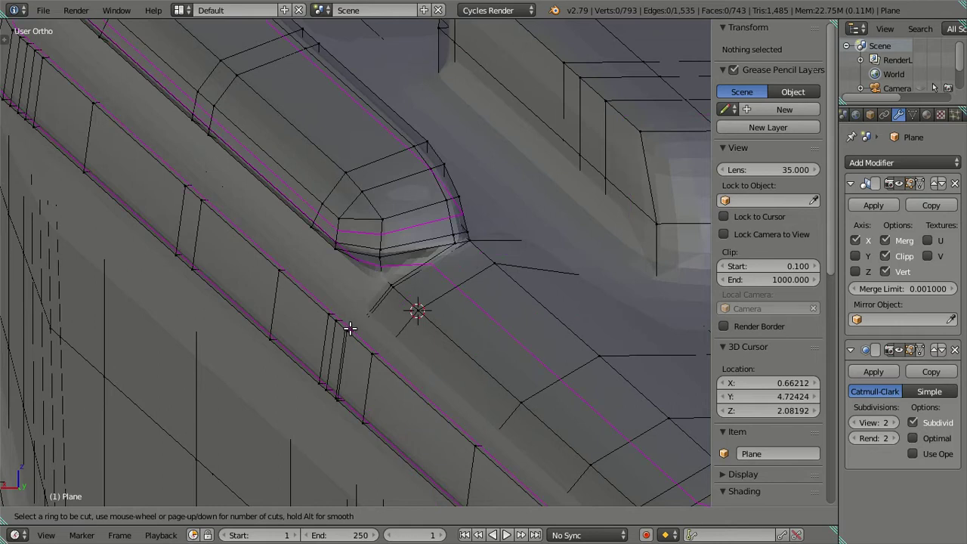
left_click(350, 326)
right_click(351, 319)
key("Tab")
scroll(351, 318, "down", 4)
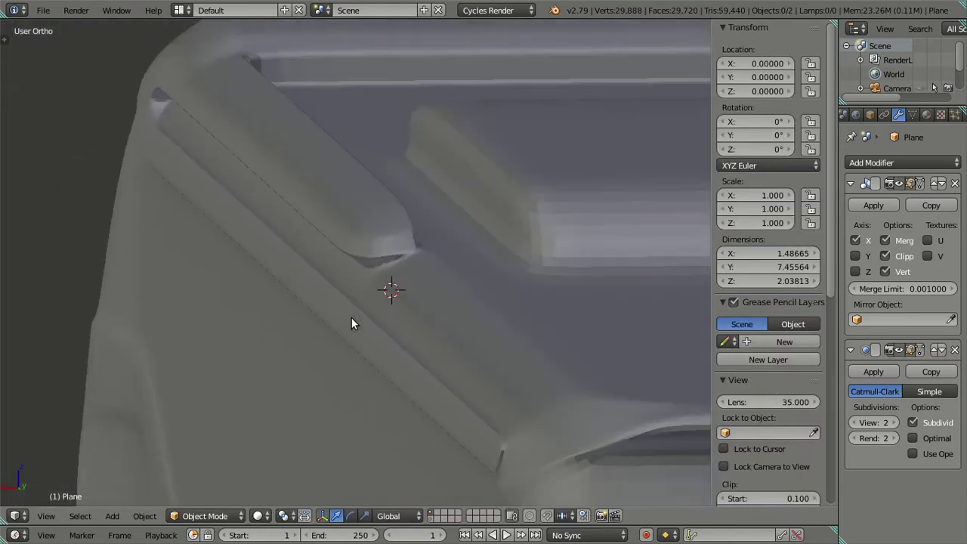
mouse_move(355, 308)
middle_mouse_down()
mouse_move(349, 295)
mouse_move(426, 383)
mouse_move(466, 349)
mouse_move(214, 324)
mouse_move(422, 342)
mouse_move(351, 293)
mouse_move(466, 280)
middle_mouse_up()
- Add trial loop cuts along the top rim and lower edge, then preview the surface
key("Tab")
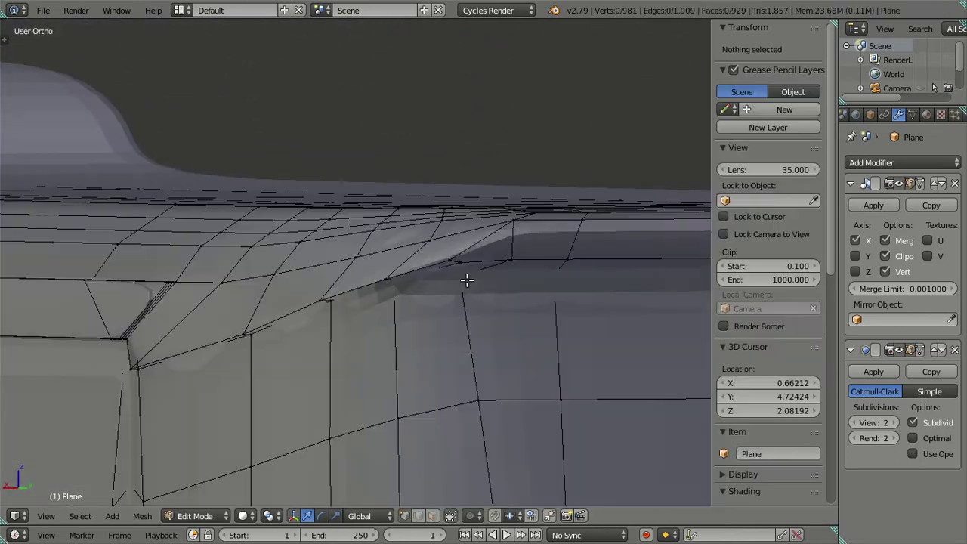
scroll(513, 244, "up", 5)
left_click(513, 244)
right_click(512, 245)
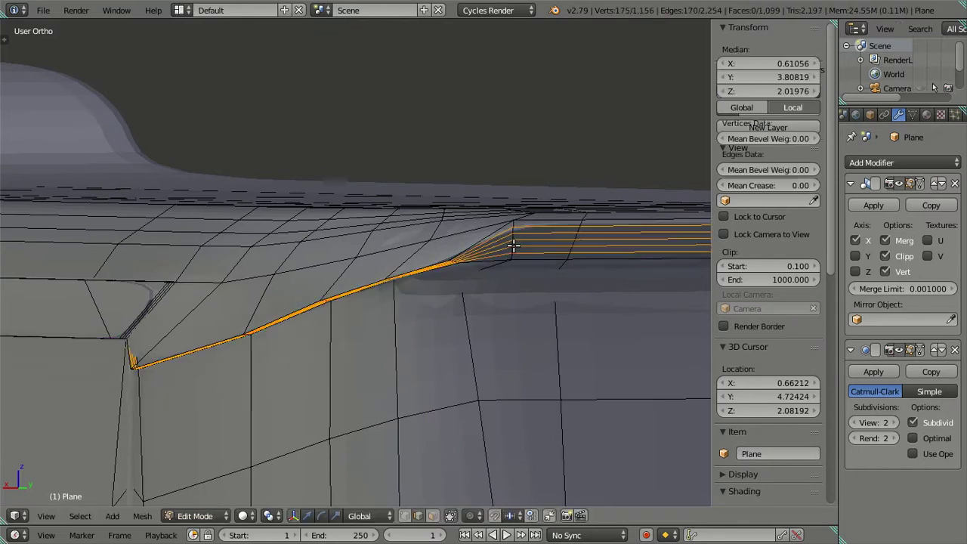
left_click(447, 329)
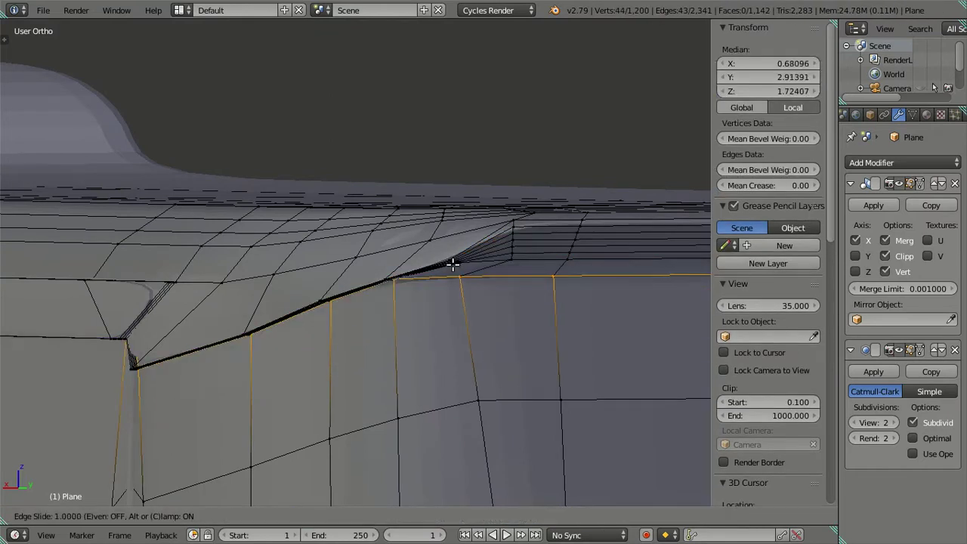
type("6")
left_click(94, 305)
right_click(94, 305)
key("a")
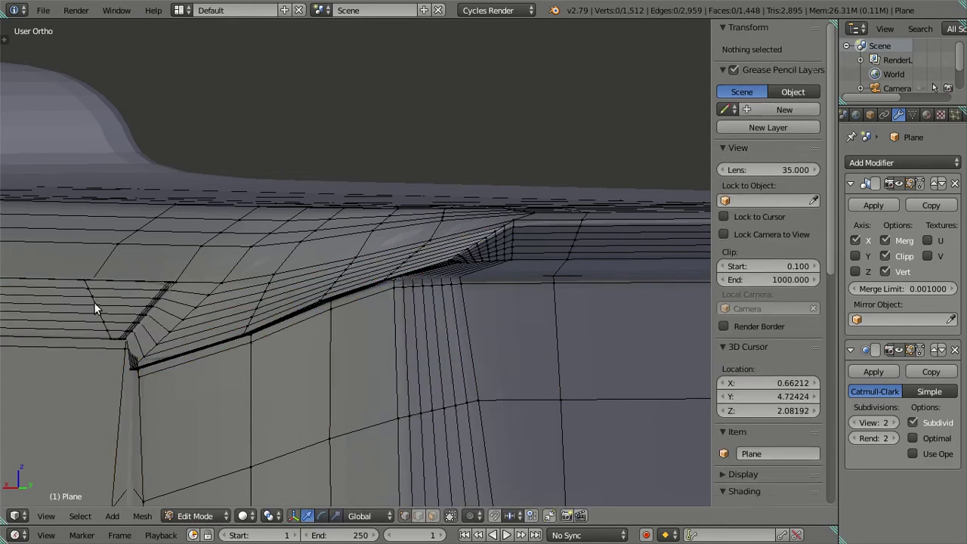
key("Tab")
mouse_move(327, 320)
middle_mouse_down()
mouse_move(441, 352)
mouse_move(496, 328)
mouse_move(282, 383)
mouse_move(382, 274)
mouse_move(393, 319)
mouse_move(360, 367)
mouse_move(405, 270)
mouse_move(265, 493)
mouse_move(378, 211)
mouse_move(357, 337)
middle_mouse_up()
- Select the rim loops and undo the bevel and the added rim loop
key("Tab")
left_click(394, 296, "alt")
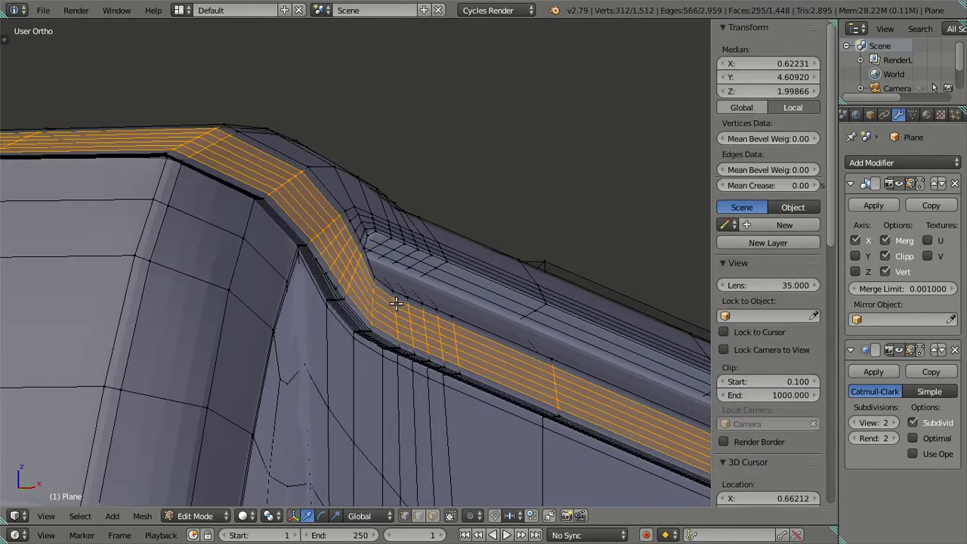
left_click(395, 297, "alt")
left_click(395, 302, "alt+shift")
key("ctrl+z")
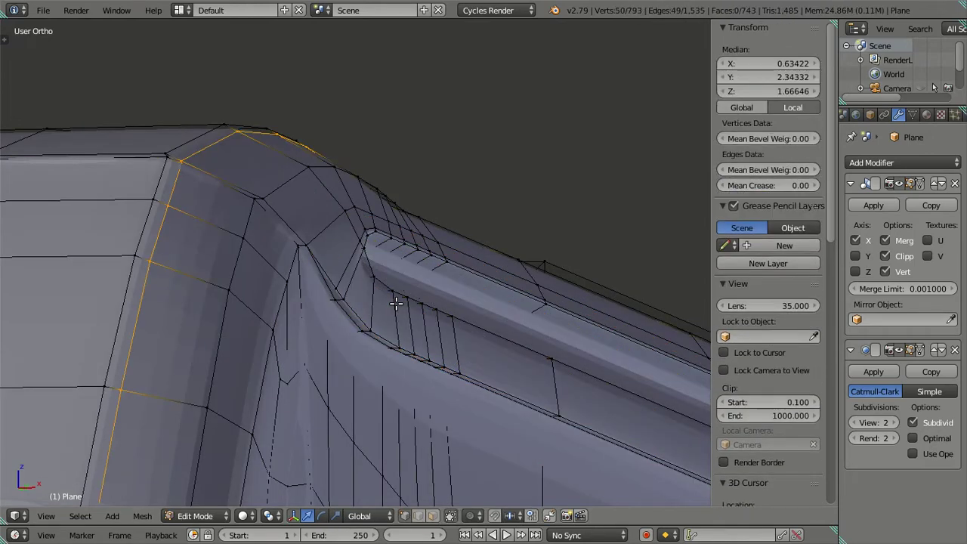
key("ctrl+z")
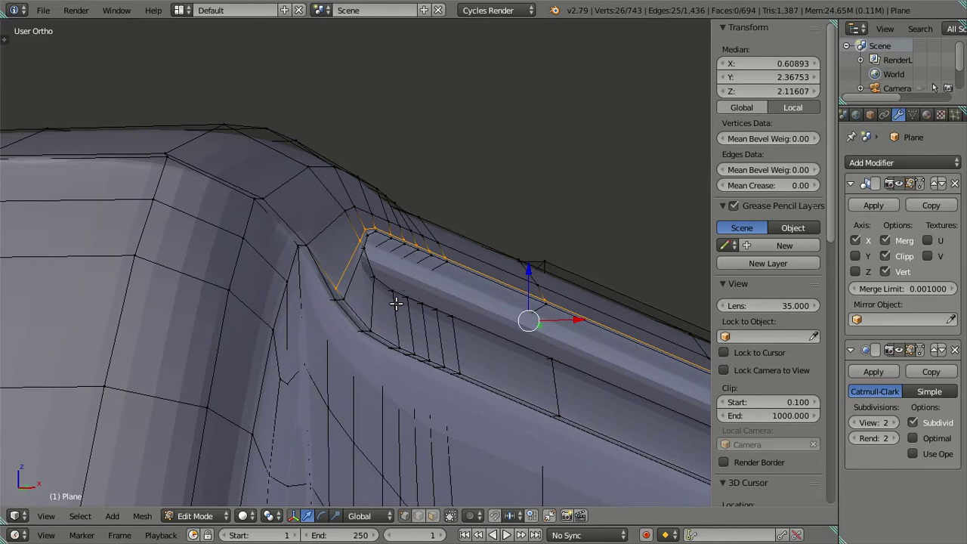
key("ctrl+z")
- Set the viewport subdivision level to 0 to show the bare low-poly cage
scroll(386, 302, "up", 2)
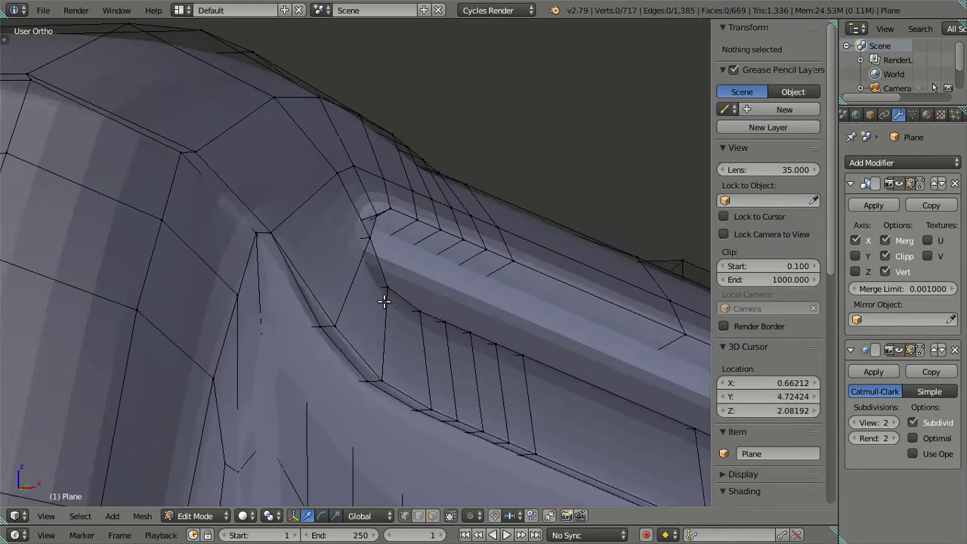
scroll(382, 299, "up", 1)
scroll(381, 299, "down", 3)
mouse_move(430, 300)
middle_mouse_down()
mouse_move(386, 293)
mouse_move(667, 414)
middle_mouse_up()
mouse_move(447, 338)
middle_mouse_down()
mouse_move(490, 385)
mouse_move(561, 401)
mouse_move(410, 343)
mouse_move(386, 367)
mouse_move(458, 373)
mouse_move(442, 237)
mouse_move(475, 350)
mouse_move(390, 346)
mouse_move(433, 410)
mouse_move(494, 375)
mouse_move(546, 366)
mouse_move(551, 395)
mouse_move(533, 416)
mouse_move(549, 350)
mouse_move(602, 335)
mouse_move(505, 330)
mouse_move(499, 370)
mouse_move(438, 423)
mouse_move(416, 411)
mouse_move(408, 344)
middle_mouse_up()
key("ctrl+0")
scroll(441, 237, "down", 2)
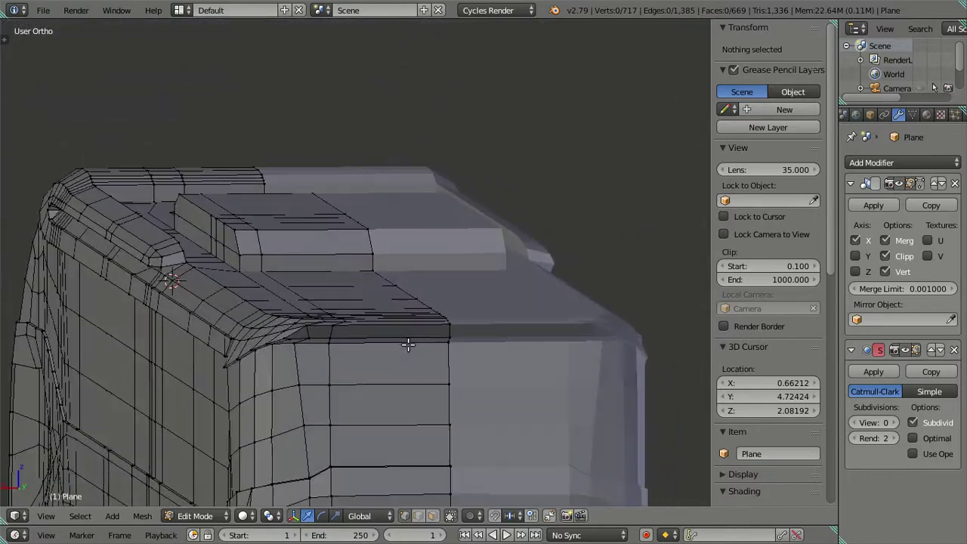
- Switch to Object Mode and zoom out to see the full mirrored bus body from the rear
mouse_move(295, 337)
middle_mouse_down()
mouse_move(246, 364)
mouse_move(513, 339)
mouse_move(429, 399)
mouse_move(419, 343)
mouse_move(524, 479)
mouse_move(624, 445)
mouse_move(549, 322)
mouse_move(594, 317)
mouse_move(18, 337)
mouse_move(33, 341)
mouse_move(10, 367)
mouse_move(703, 356)
mouse_move(639, 330)
mouse_move(294, 339)
mouse_move(330, 339)
mouse_move(386, 303)
mouse_move(255, 350)
mouse_move(280, 261)
mouse_move(344, 234)
mouse_move(380, 194)
mouse_move(406, 295)
mouse_move(556, 233)
mouse_move(578, 265)
middle_mouse_up()
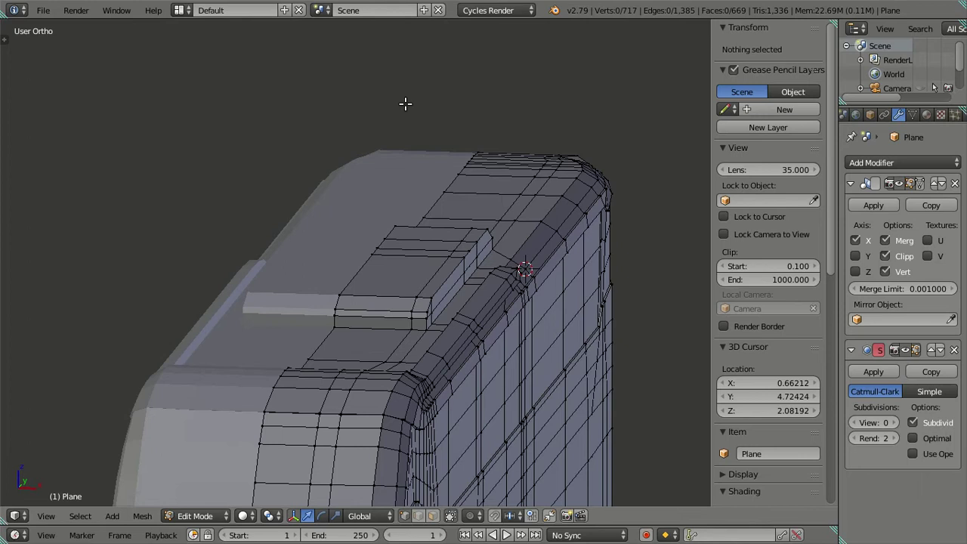
scroll(405, 103, "down", 2)
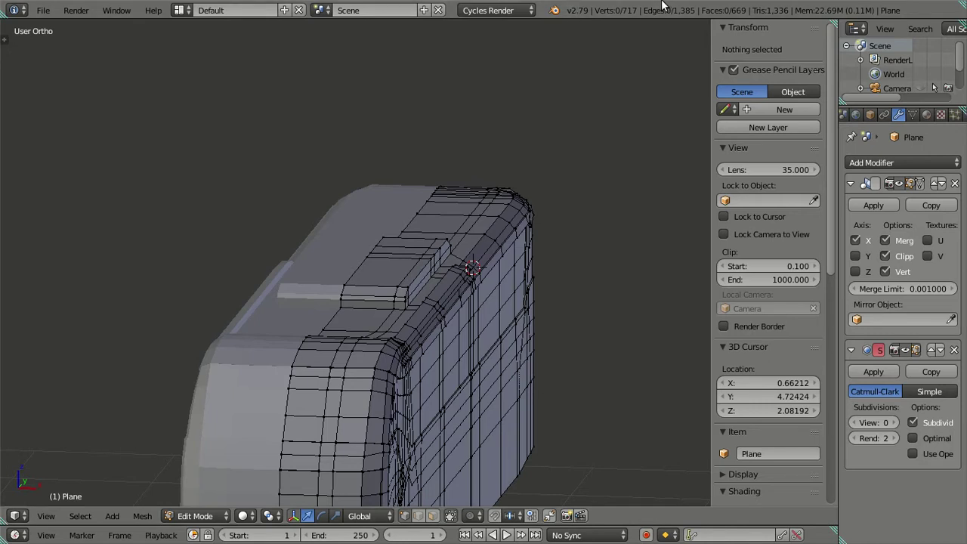
middle_click_drag(557, 364, 500, 289)
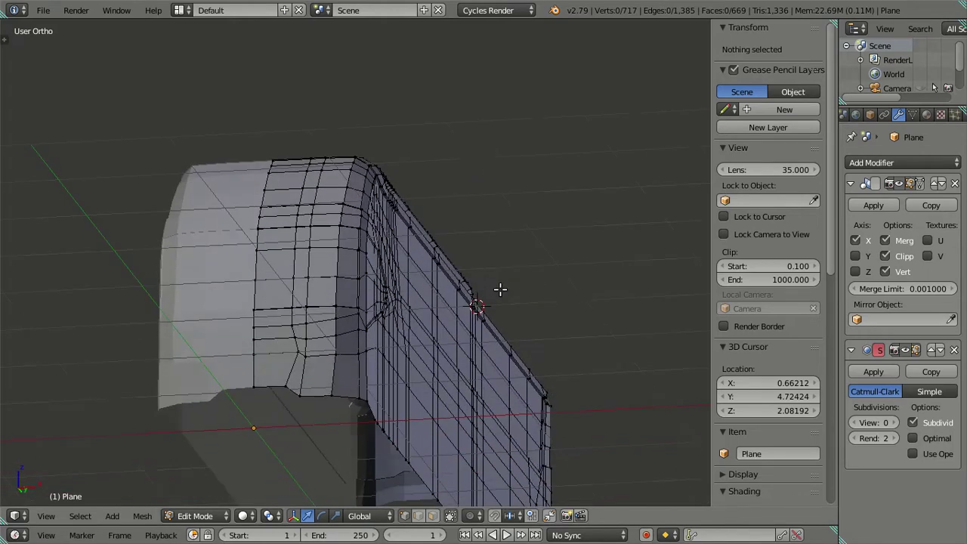
scroll(481, 287, "up", 3)
scroll(475, 288, "up", 2)
scroll(478, 302, "down", 3)
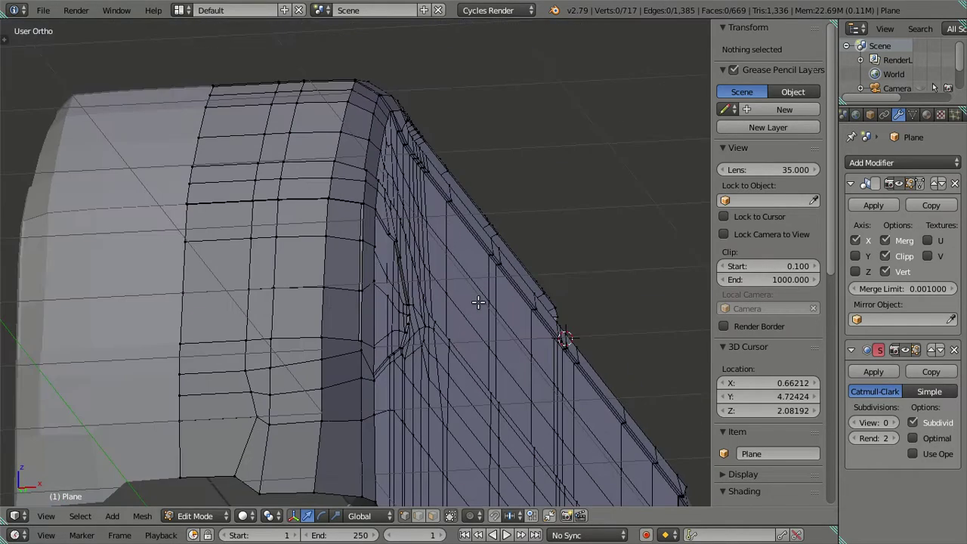
key("Tab")
scroll(478, 307, "down", 3)
mouse_move(488, 312)
middle_mouse_down()
mouse_move(513, 339)
mouse_move(500, 339)
middle_mouse_up()
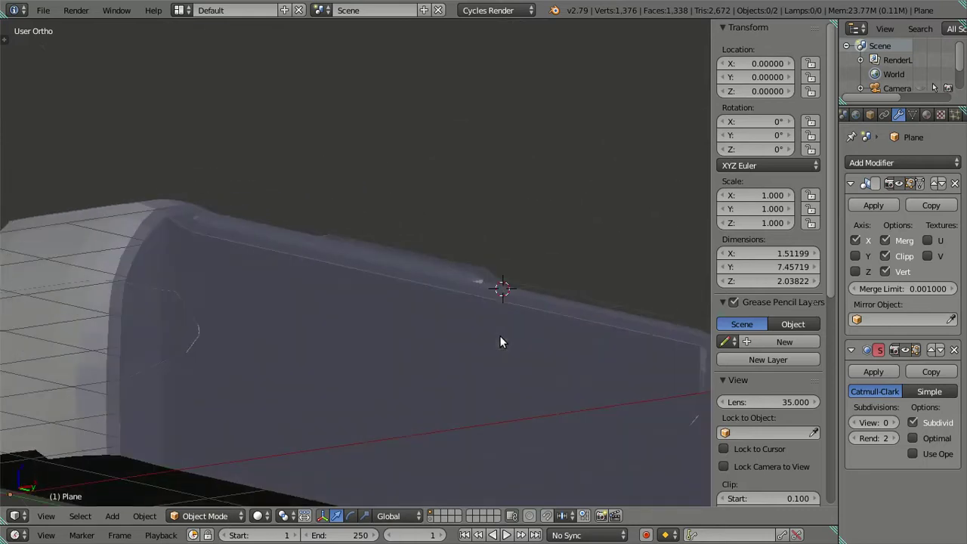
scroll(505, 351, "up", 2)
scroll(511, 362, "down", 1)
scroll(521, 361, "down", 2)
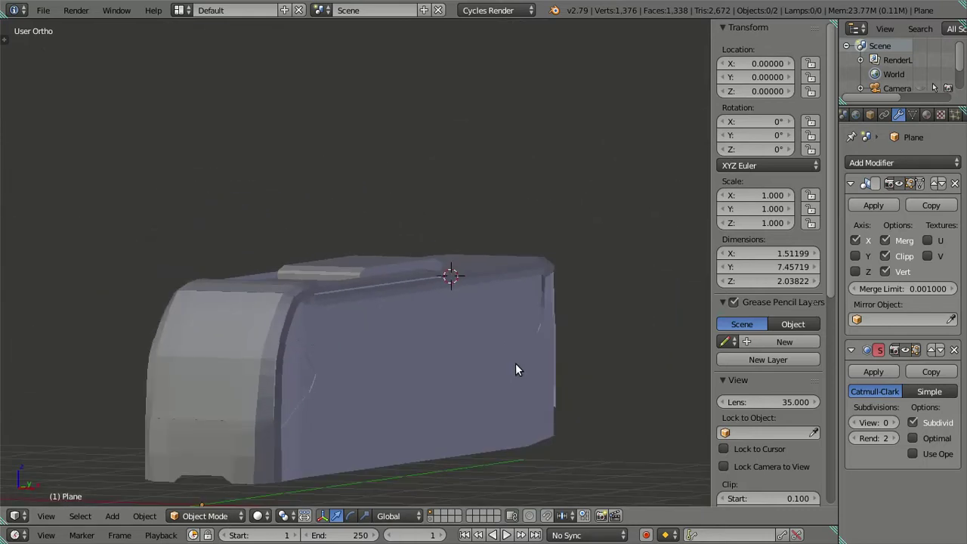
mouse_move(520, 323)
middle_mouse_down()
mouse_move(401, 303)
mouse_move(327, 304)
mouse_move(305, 323)
mouse_move(248, 319)
mouse_move(291, 396)
mouse_move(388, 367)
mouse_move(550, 378)
mouse_move(568, 371)
mouse_move(579, 324)
mouse_move(572, 307)
middle_mouse_up()
key("KP_1")
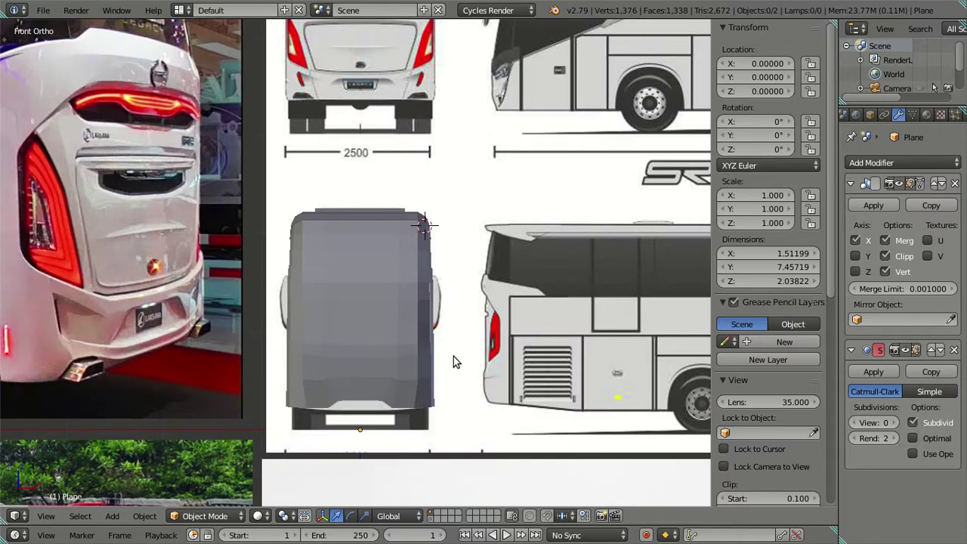
key("Tab")
key("z")
scroll(445, 356, "down", 3)
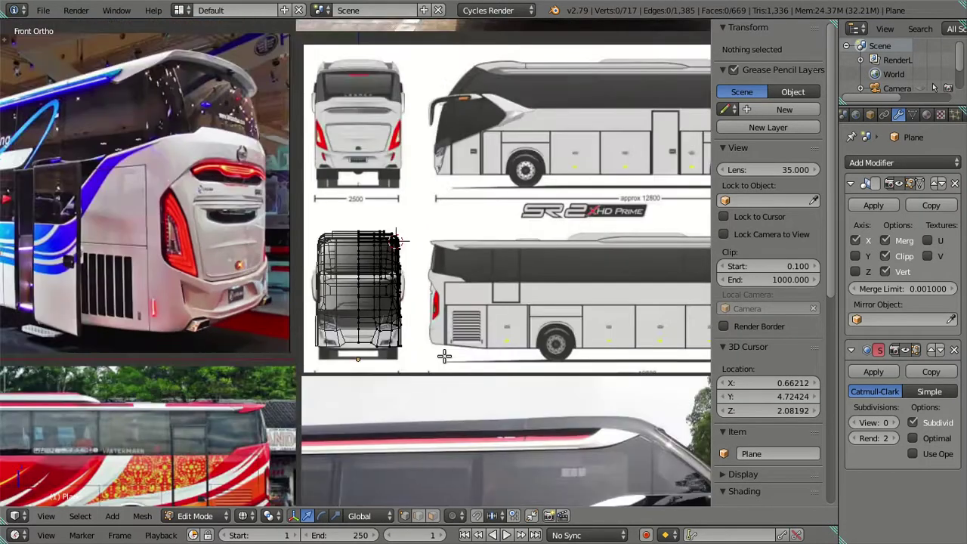
scroll(444, 357, "down", 3)
scroll(445, 346, "up", 2)
scroll(446, 303, "up", 1)
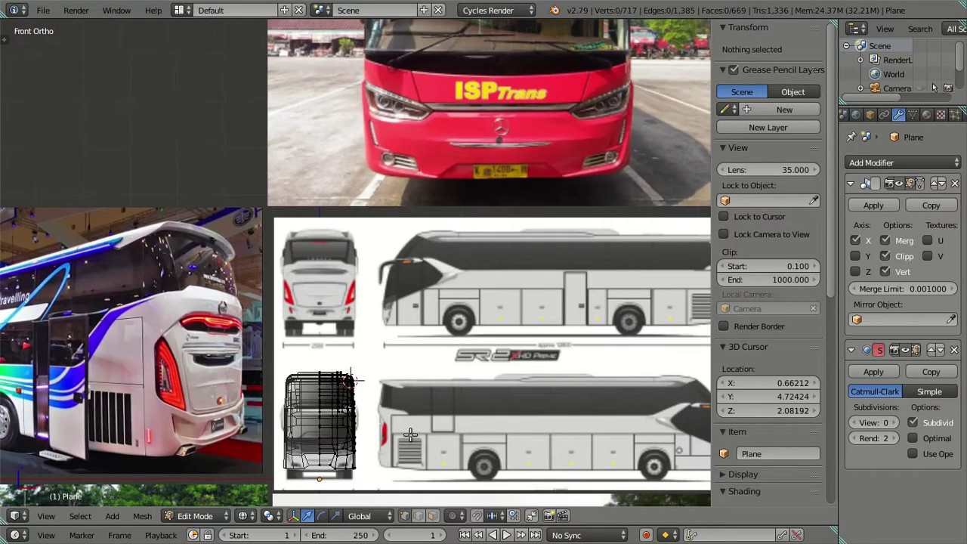
scroll(408, 418, "up", 2)
scroll(408, 416, "down", 1)
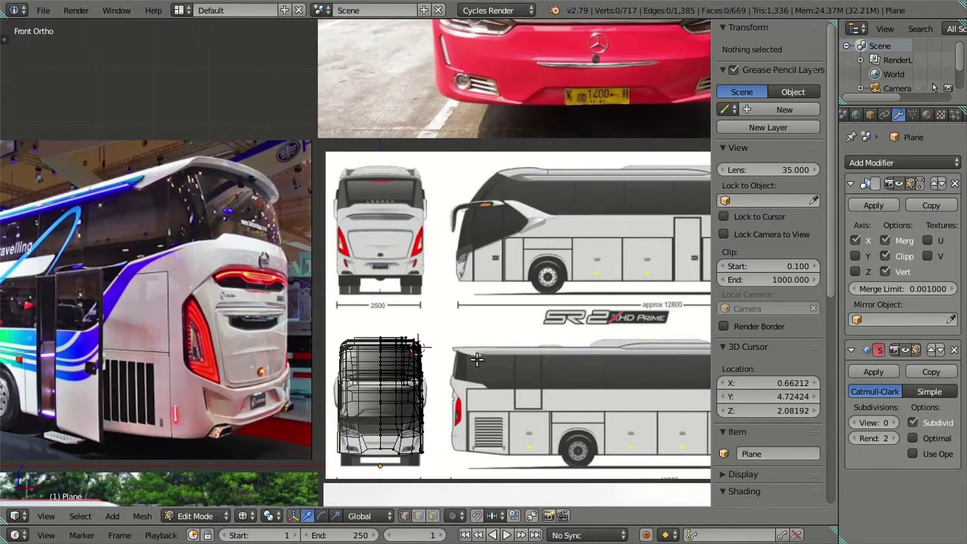
scroll(468, 370, "down", 4)
scroll(477, 361, "down", 2)
scroll(475, 360, "up", 8)
scroll(475, 355, "up", 4)
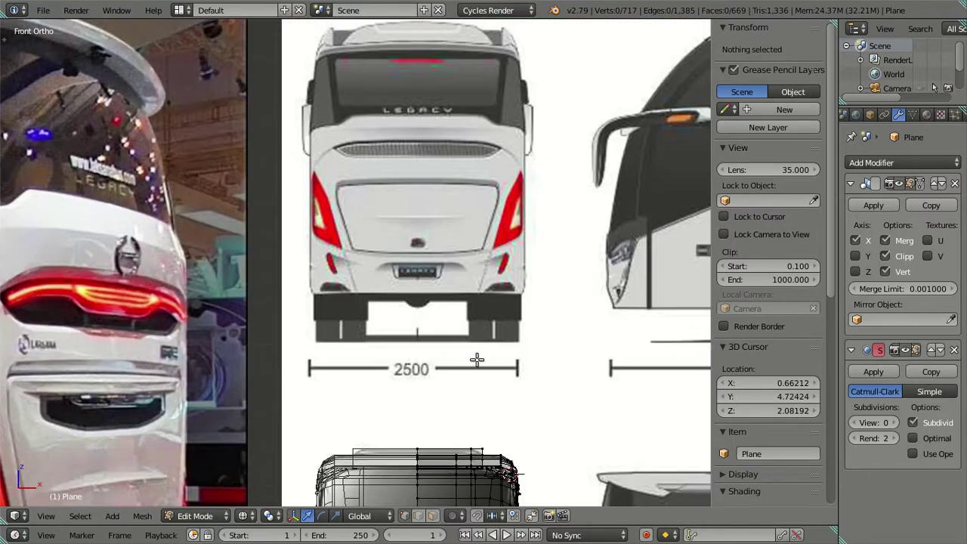
scroll(475, 356, "down", 5)
scroll(450, 237, "up", 2)
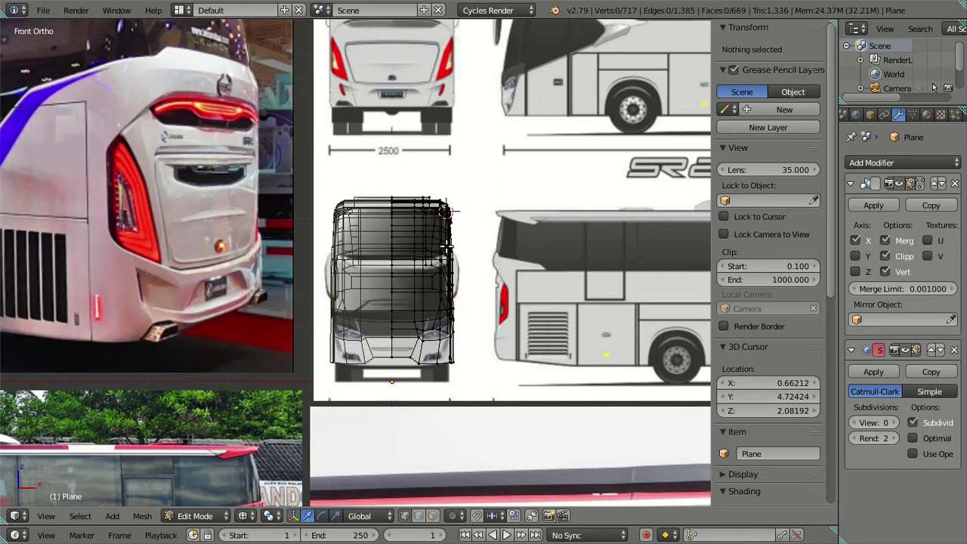
scroll(448, 246, "down", 5)
middle_click_drag(448, 246, 416, 276)
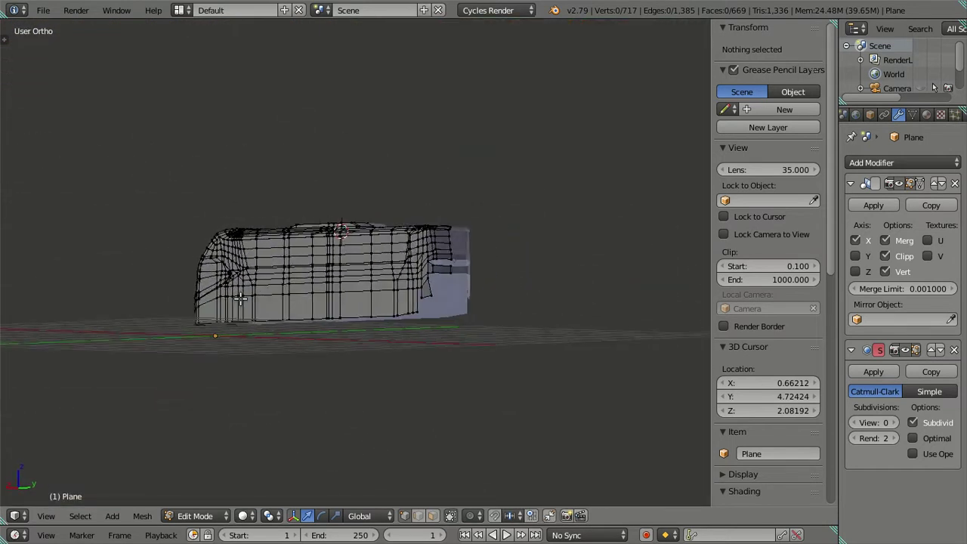
scroll(213, 299, "up", 5)
scroll(302, 309, "up", 2)
scroll(371, 321, "down", 1)
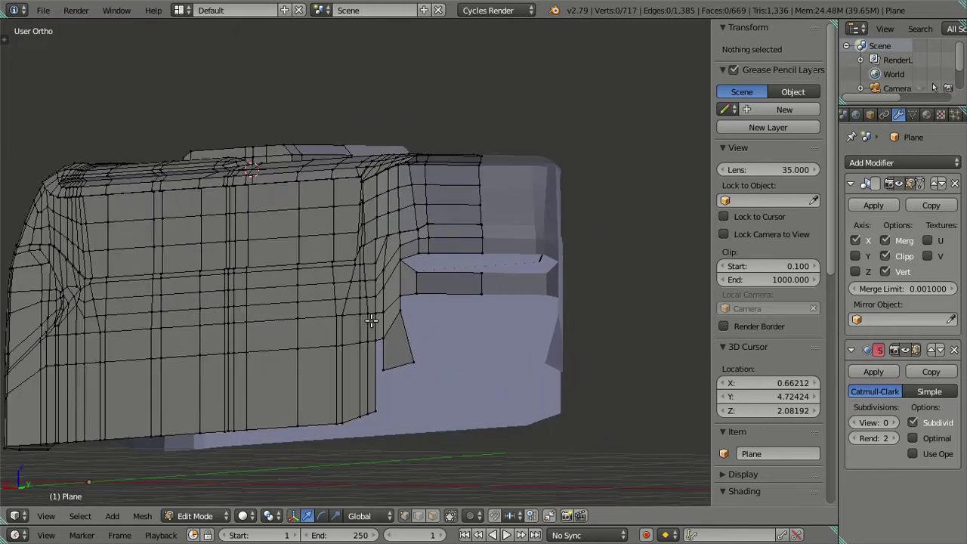
- Switch to Back Ortho view and read the X coordinate of the recess corner vertex
key("ctrl+KP_1")
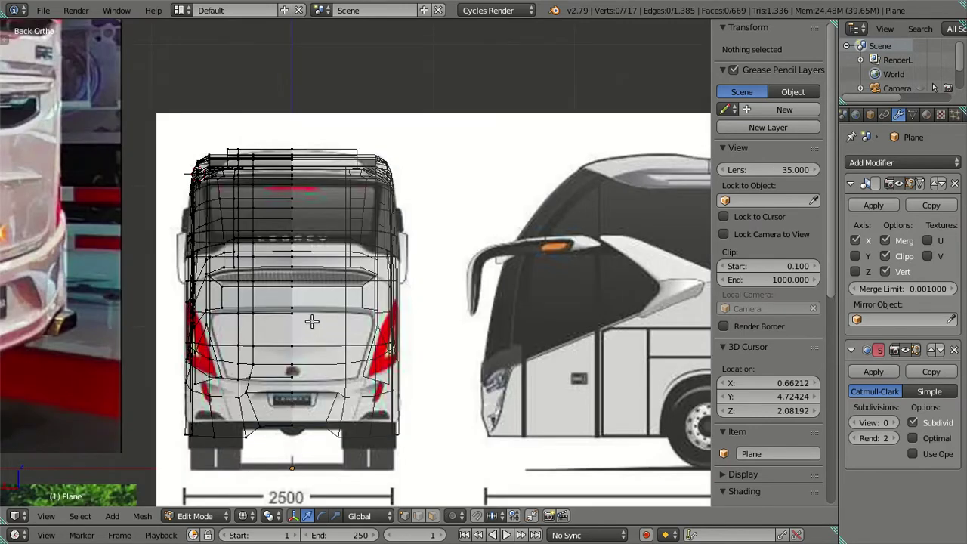
middle_click_drag(312, 322, 346, 298, "shift")
scroll(292, 364, "up", 3)
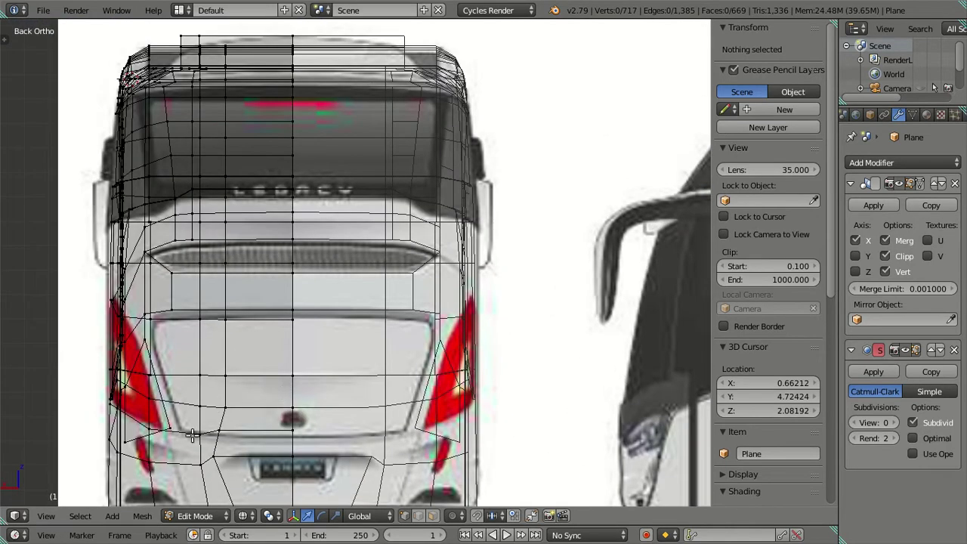
key("z")
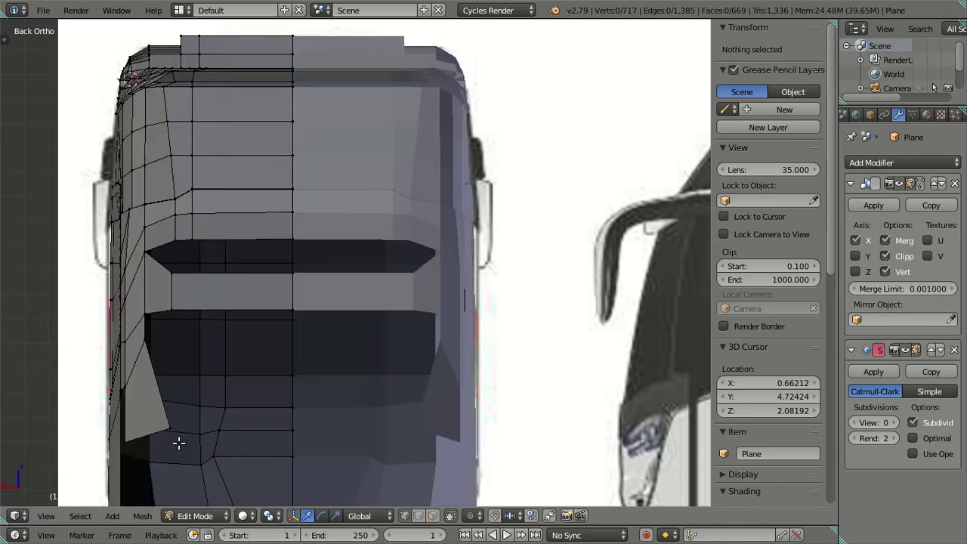
key("z")
key("z")
scroll(326, 274, "up", 1)
scroll(317, 278, "up", 1)
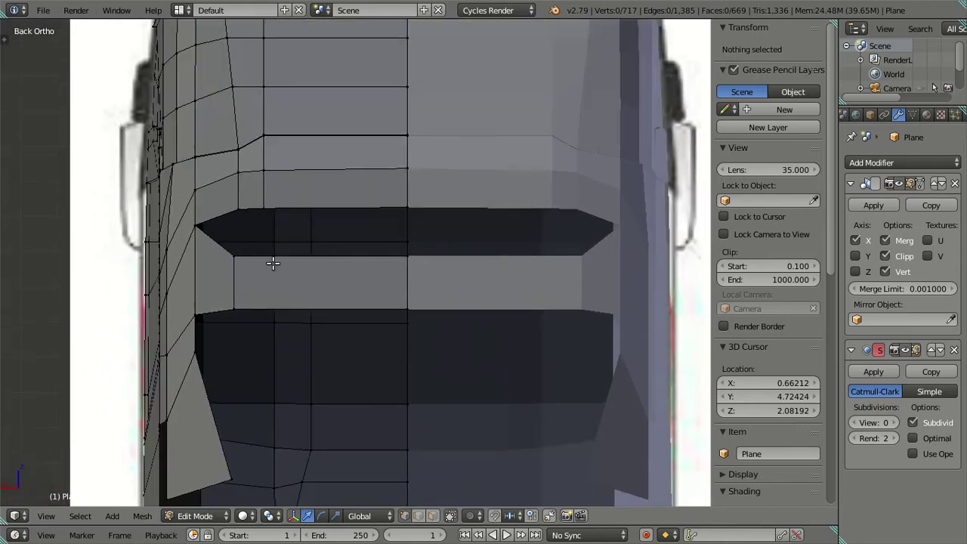
right_click(265, 204)
left_click(763, 63)
key("Return")
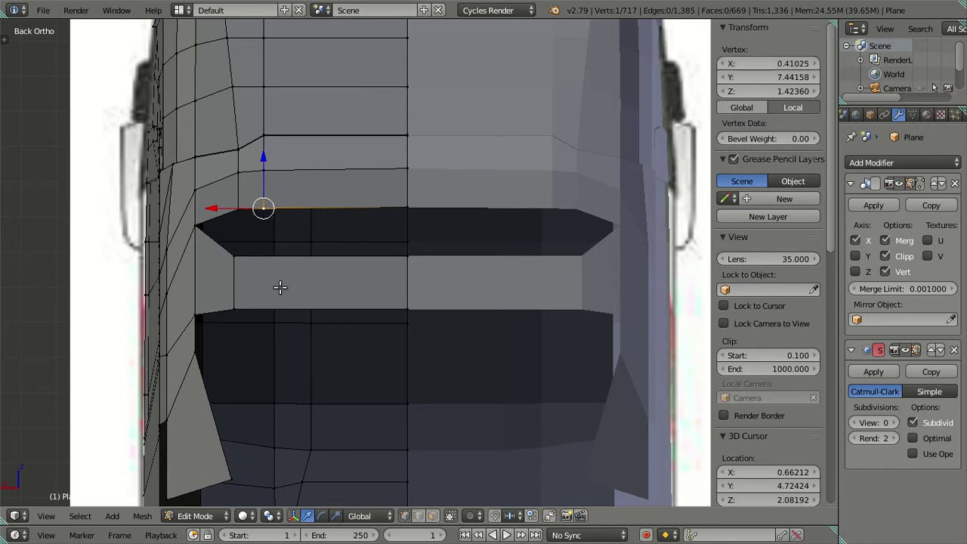
- Loop-cut a vertical edge across the rear band and align it to X 0.41025
key("ctrl+r")
left_click(279, 289)
right_click(281, 287)
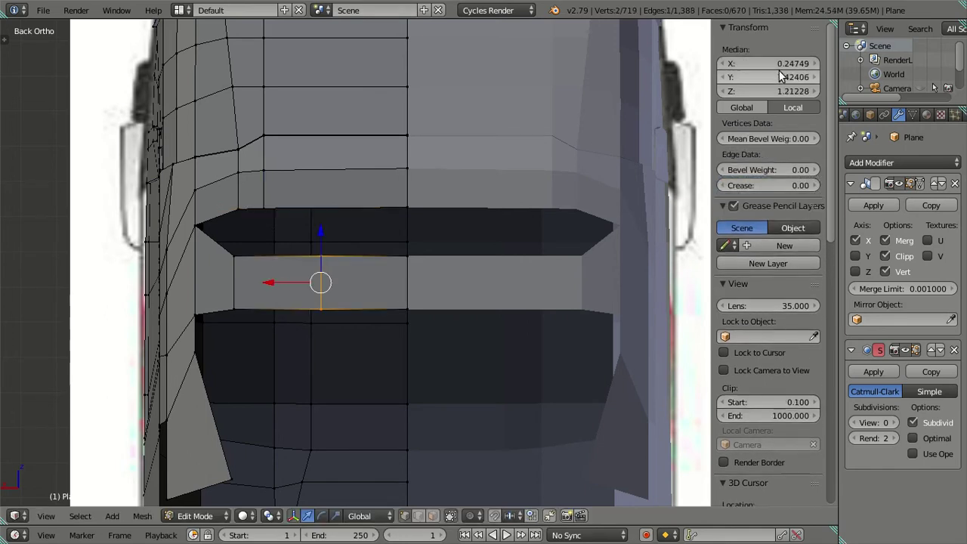
type("0.41025")
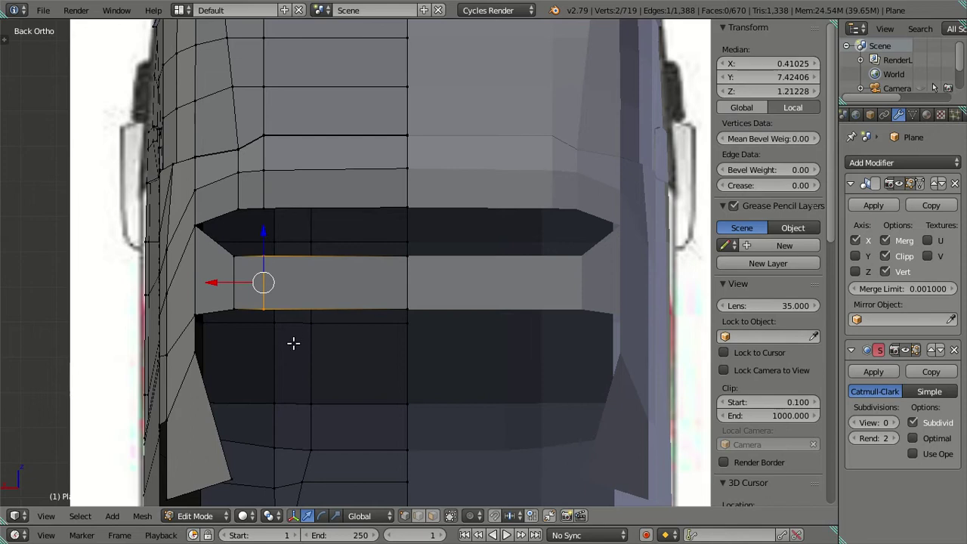
key("a")
scroll(294, 362, "down", 2)
scroll(428, 302, "down", 3)
scroll(413, 302, "up", 4)
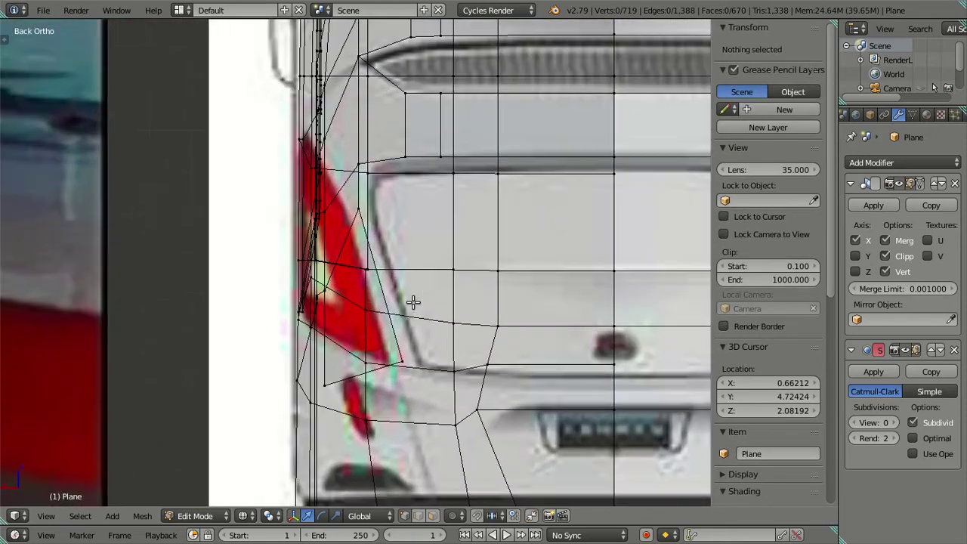
- Extrude a vertex below the left tail light into a short edge
right_click(403, 361)
key("e")
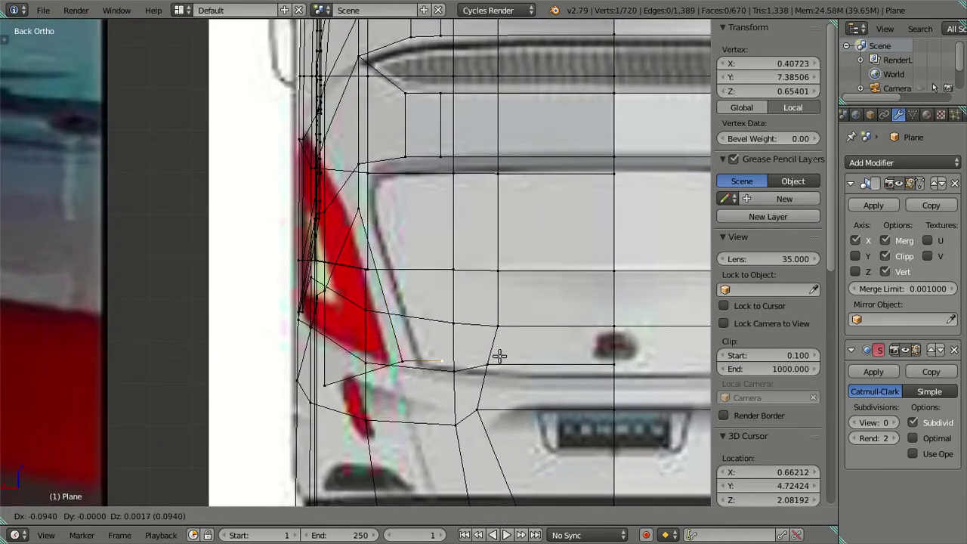
right_click(502, 358)
left_click_drag(769, 65, 743, 65)
key("a")
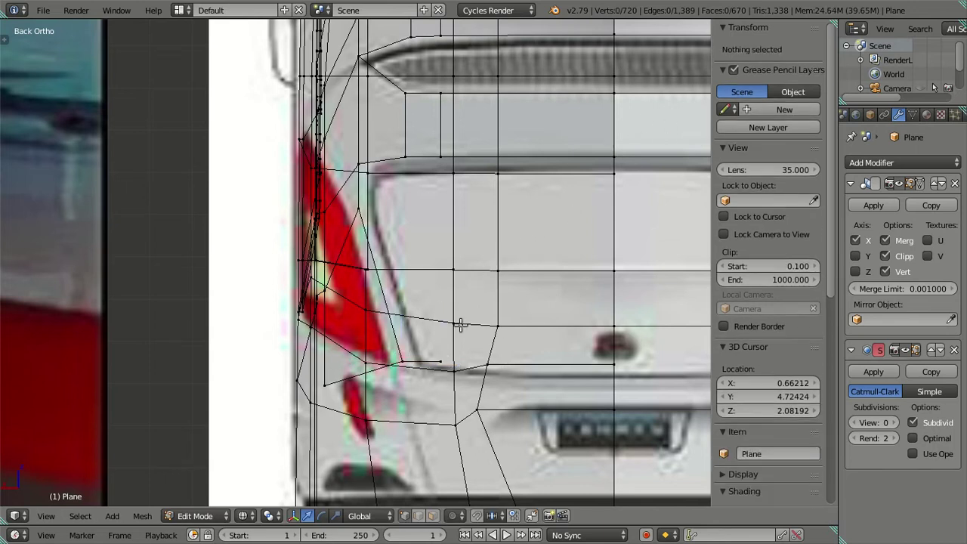
- Lower the tail-light corner vertices along Z to reshape the corner faces
right_click(444, 358)
key("g")
key("z")
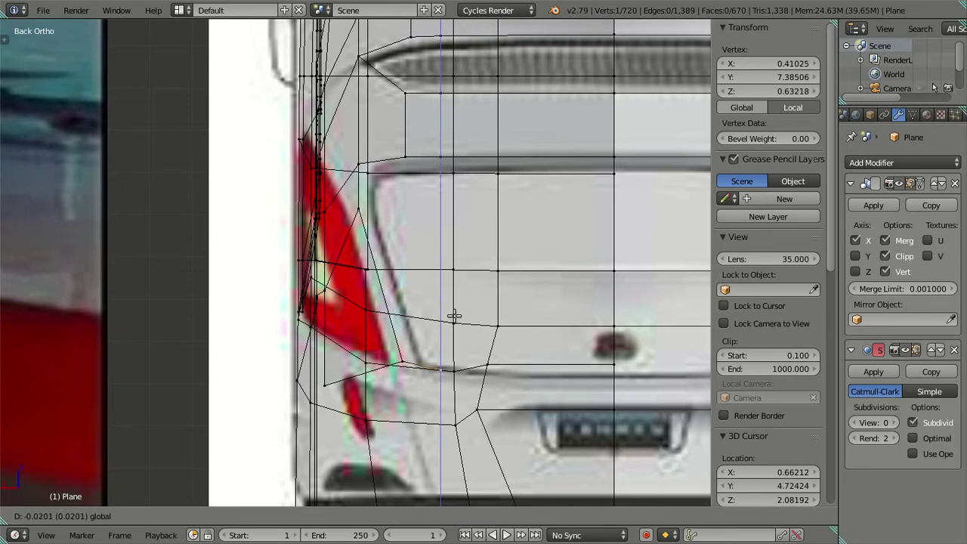
left_click(454, 316)
right_click(401, 338, "shift")
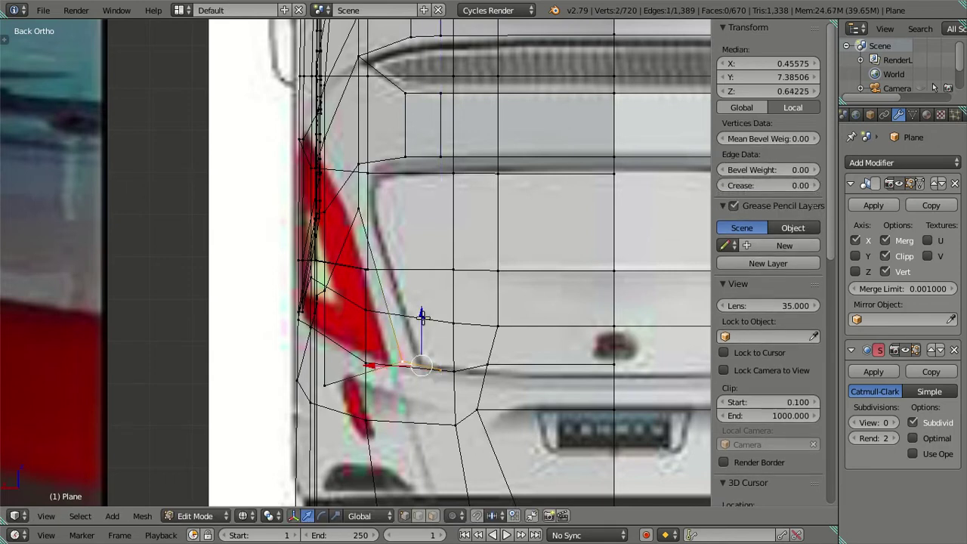
key("g")
key("z")
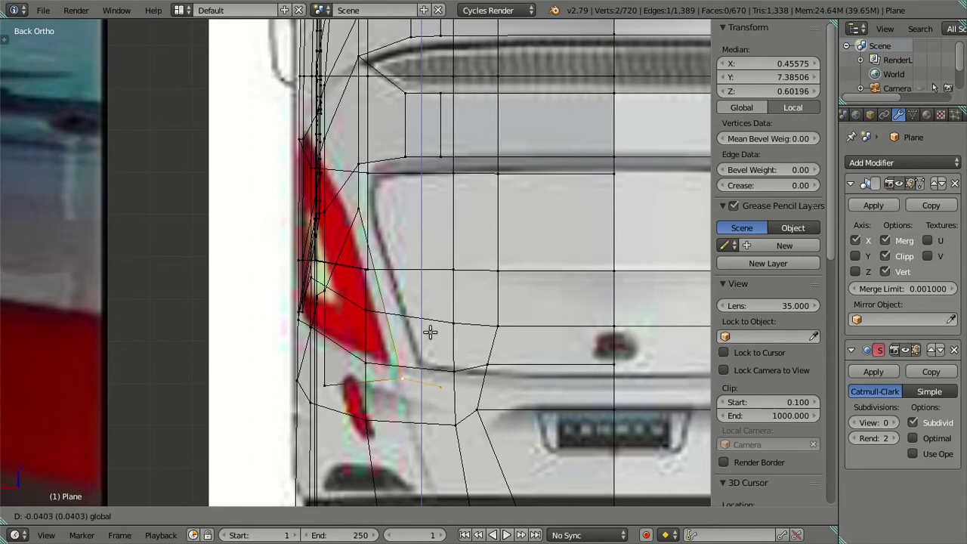
left_click(430, 332)
right_click(438, 357)
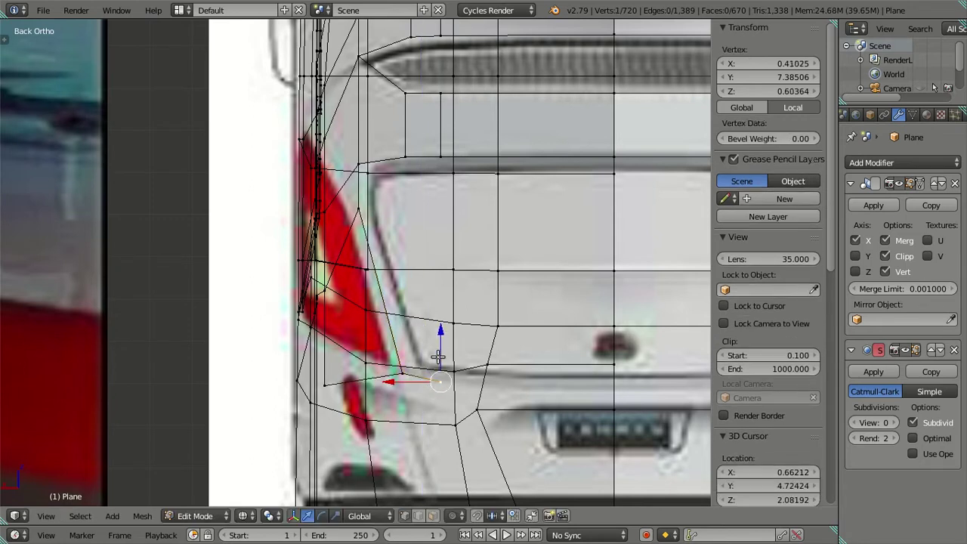
key("g")
key("z")
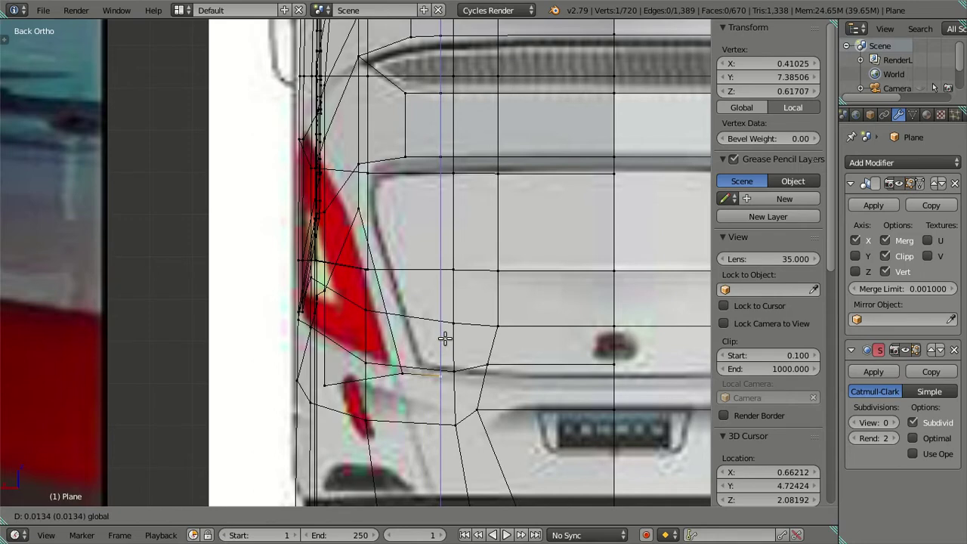
left_click(444, 339)
middle_click_drag(445, 333, 500, 309)
- From the right side view, try sliding the corner vertex toward the rear, then cancel
scroll(499, 309, "down", 5)
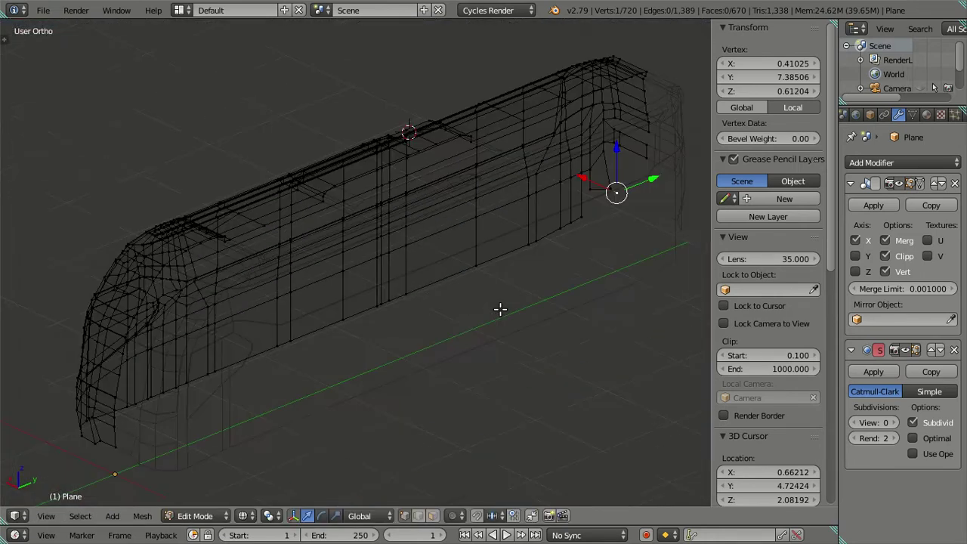
key("KP_3")
scroll(334, 313, "up", 2)
scroll(335, 312, "up", 2)
scroll(407, 321, "up", 3)
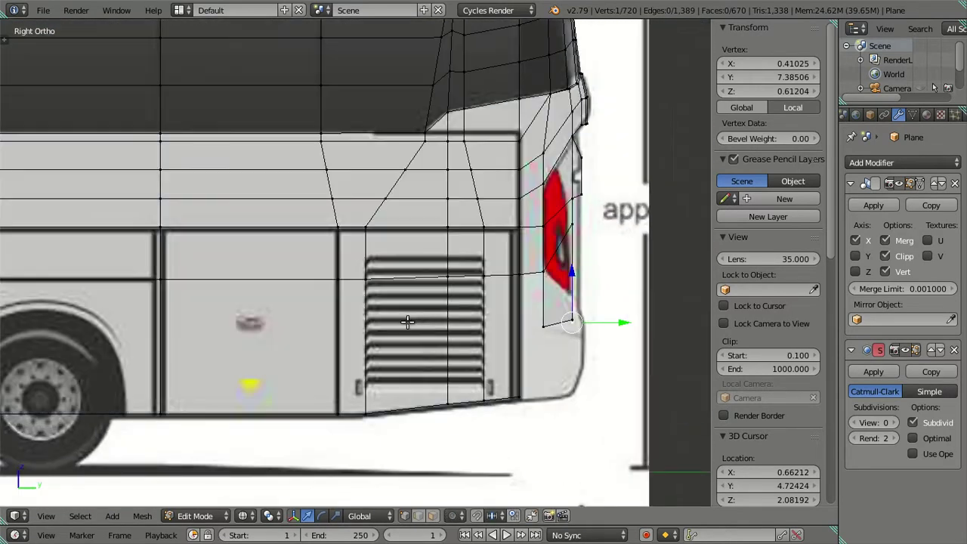
scroll(407, 322, "down", 3, "ctrl")
scroll(416, 346, "up", 2)
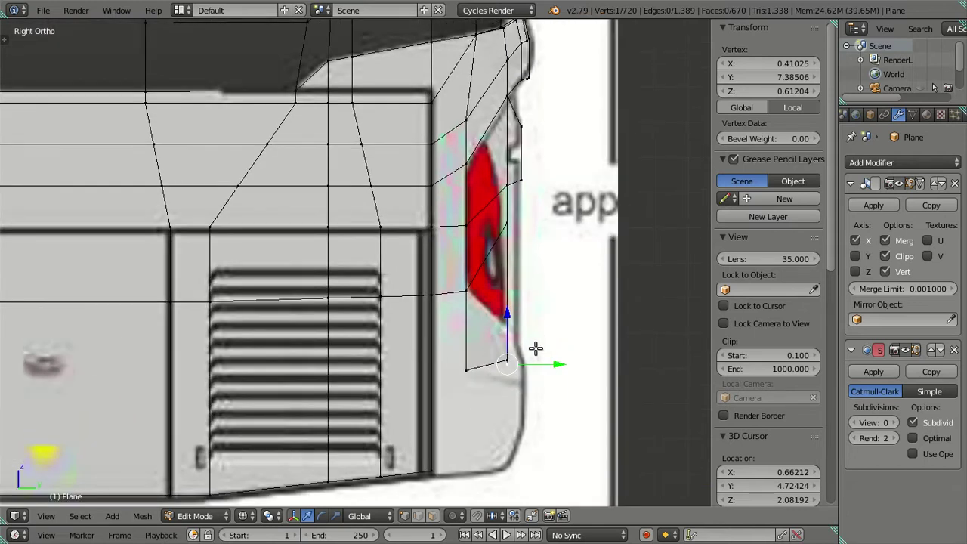
left_click_drag(558, 365, 600, 363)
right_click(621, 352)
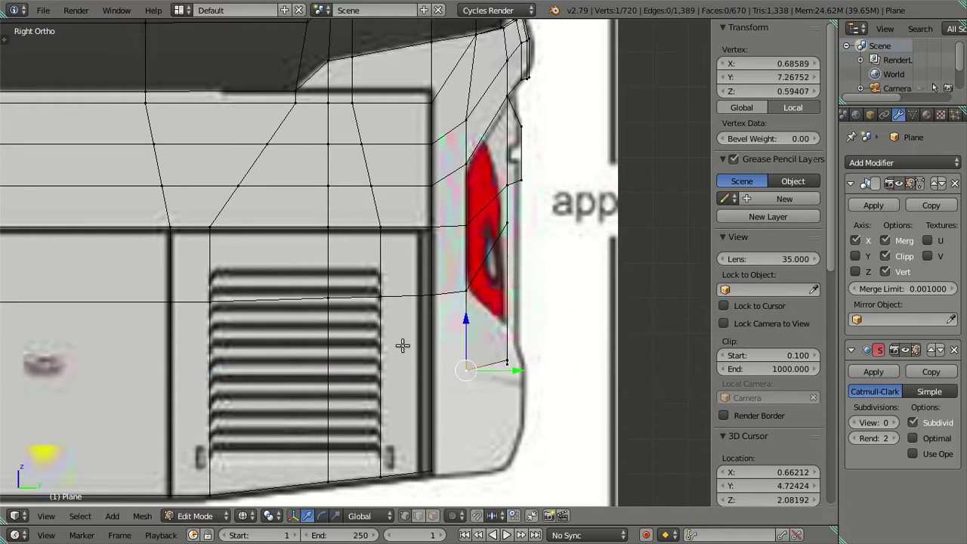
- Zoom in on the rear and try moving the bottom corner vertices along Y, then cancel
scroll(400, 343, "down", 6)
scroll(364, 342, "down", 3)
scroll(253, 302, "up", 2)
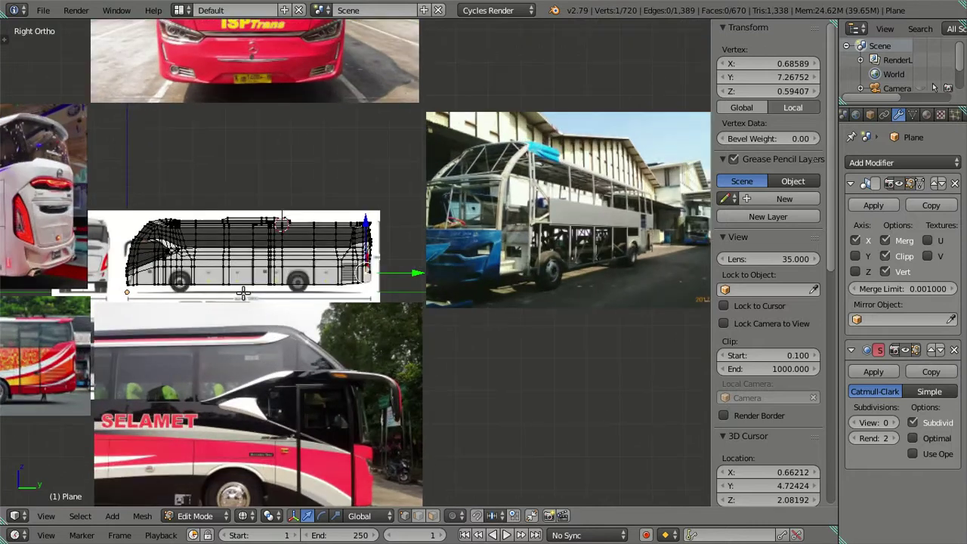
scroll(264, 291, "up", 1)
scroll(275, 285, "up", 1)
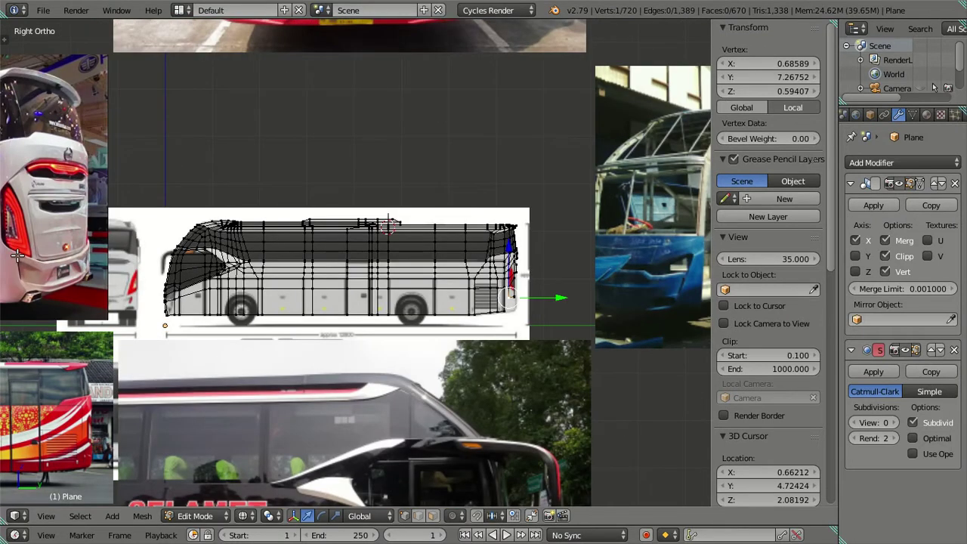
scroll(168, 262, "down", 1)
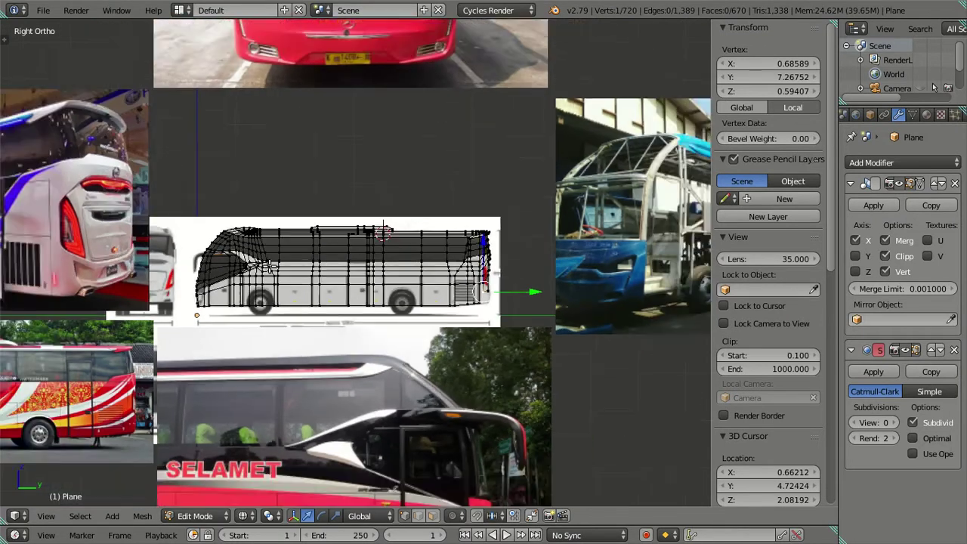
scroll(227, 272, "down", 1)
scroll(287, 270, "up", 1)
scroll(399, 219, "up", 2)
scroll(399, 220, "up", 1)
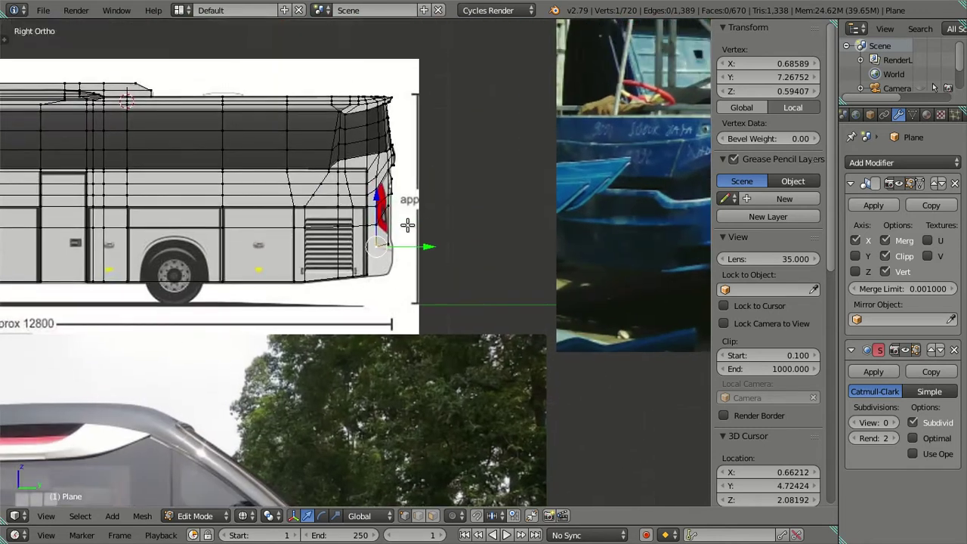
scroll(405, 222, "up", 1)
scroll(395, 247, "up", 1)
scroll(332, 300, "up", 1)
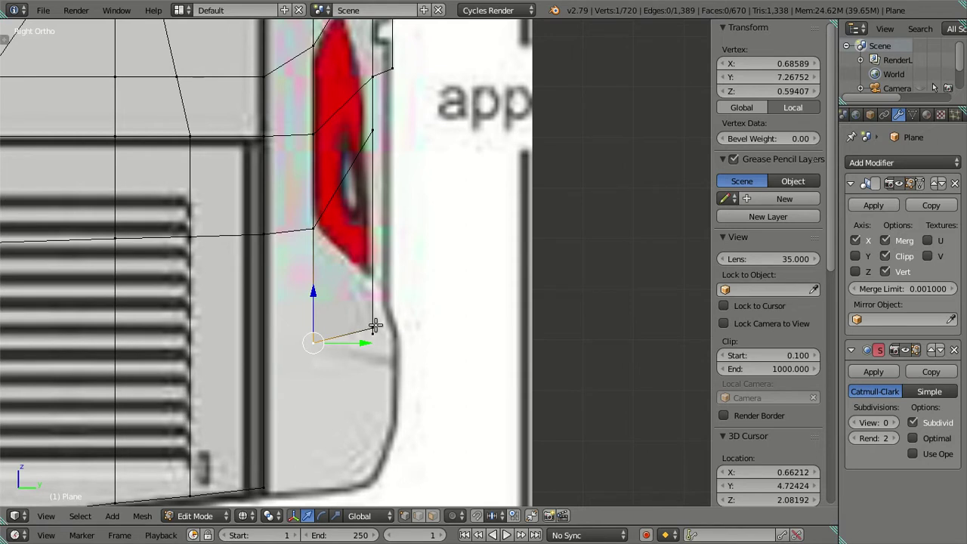
key("a")
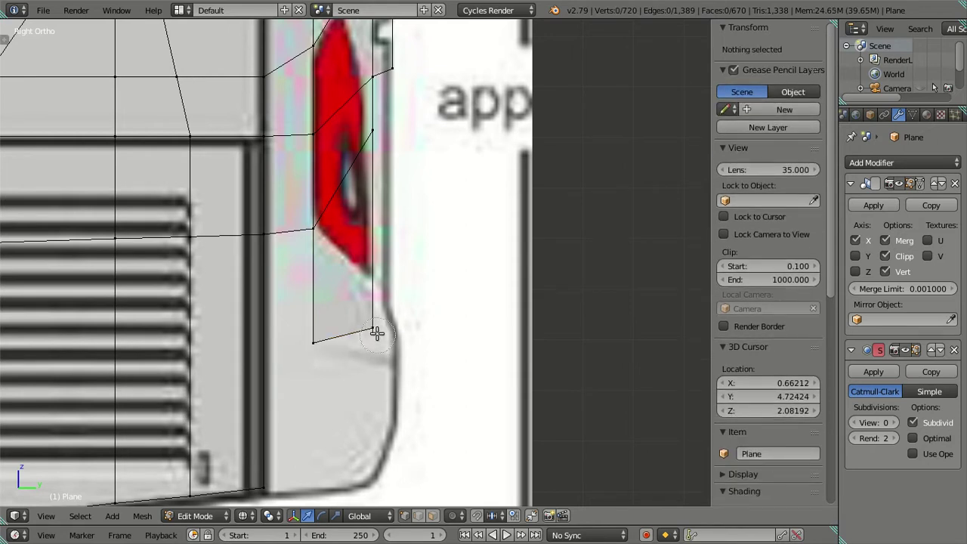
right_click(377, 332, "alt")
key("g")
key("y")
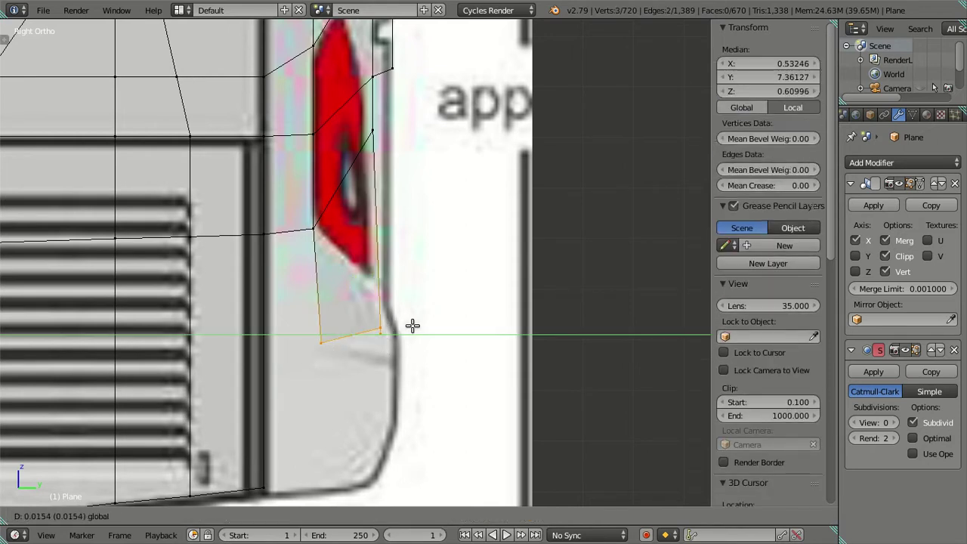
right_click(486, 295)
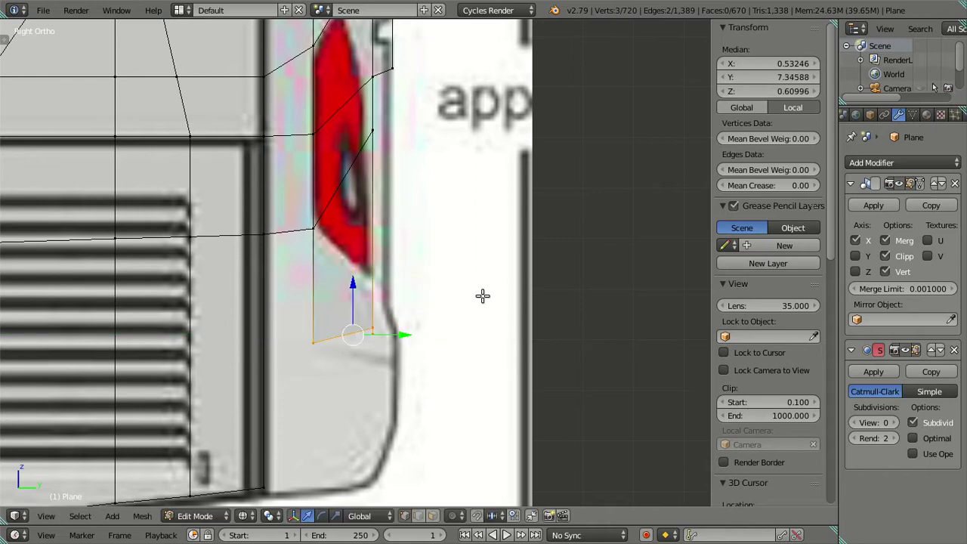
- Raise the lower corner vertex vertically in two Z moves
key("a")
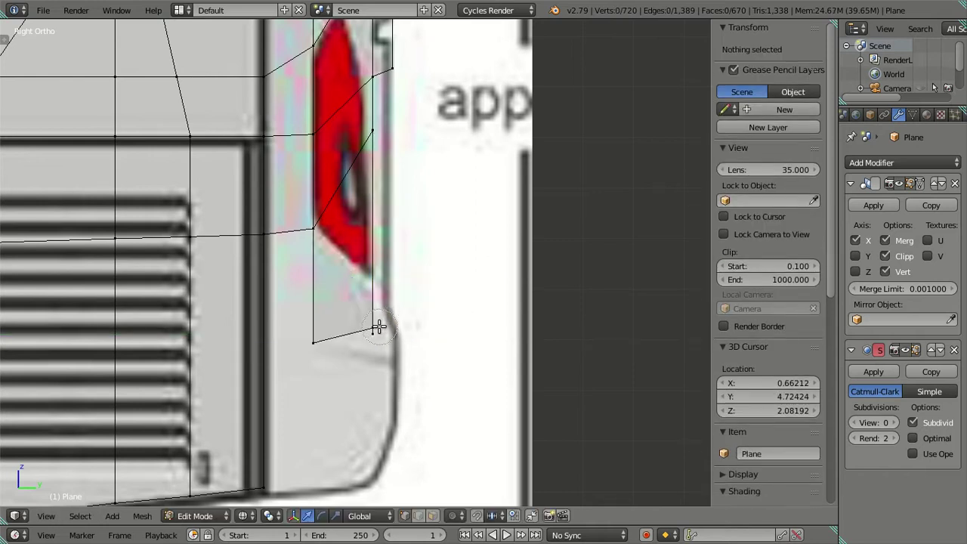
right_click(372, 330)
key("g")
key("z")
left_click(335, 258)
key("g")
key("z")
left_click(351, 212)
- Copy the upper vertex's Y value onto the bottom corner vertex and raise it slightly
key("a")
right_click(320, 342)
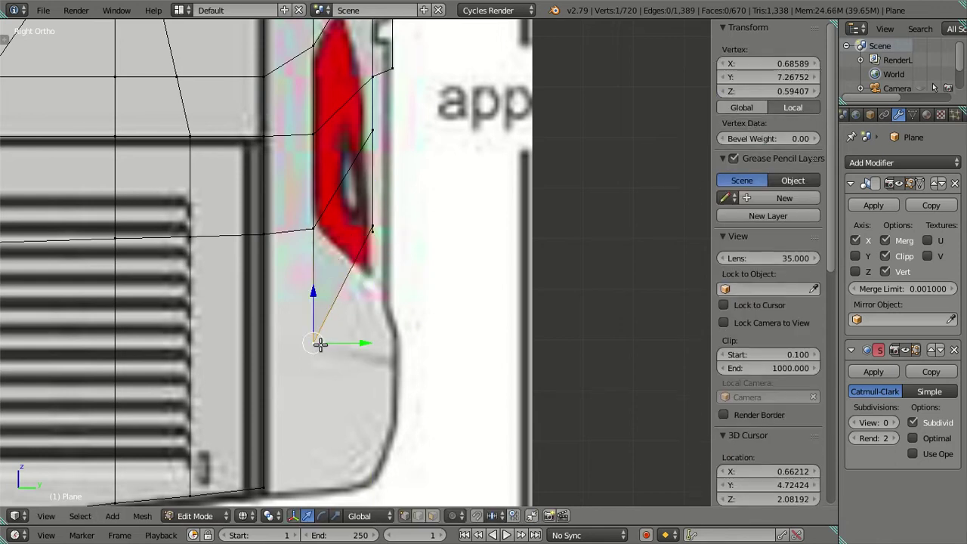
key("g")
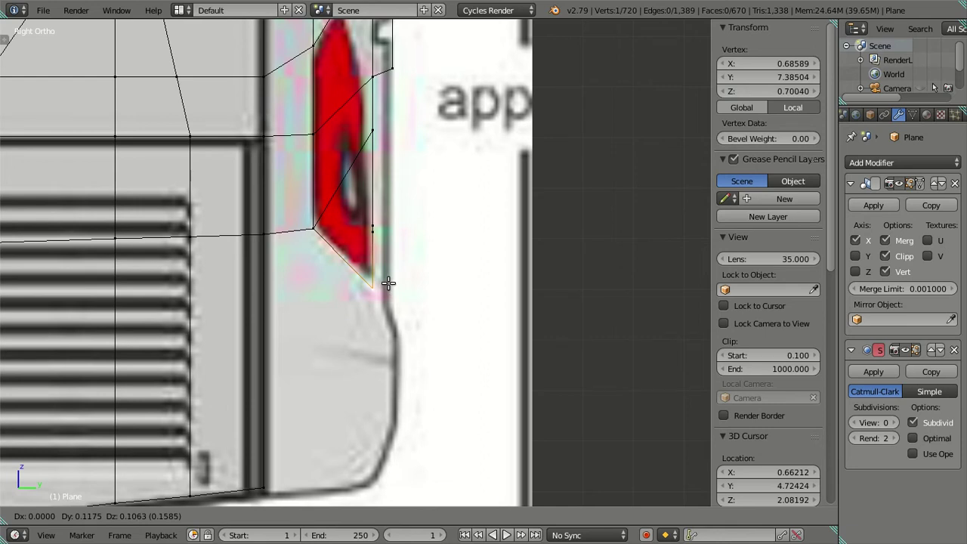
right_click(388, 283)
right_click(370, 139)
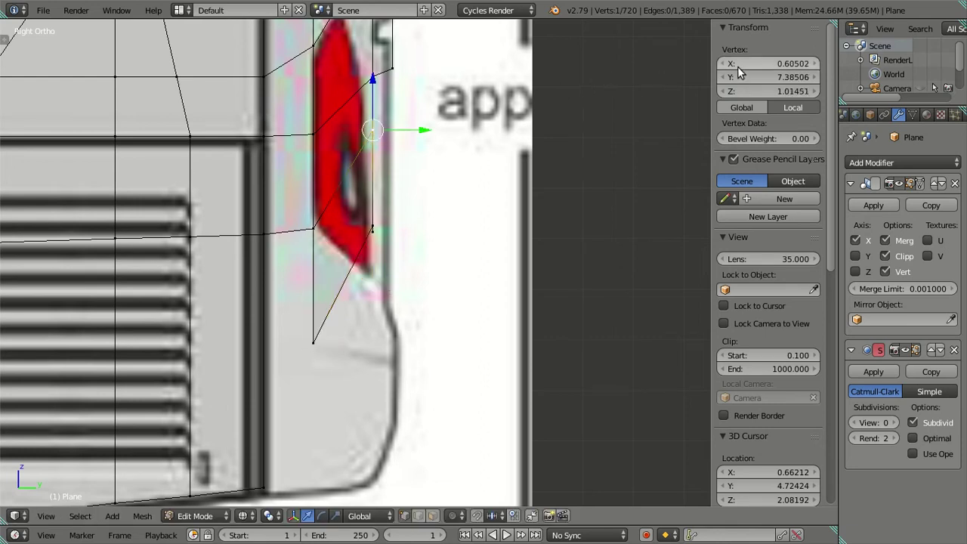
left_click(768, 77)
key("Escape")
right_click(332, 336)
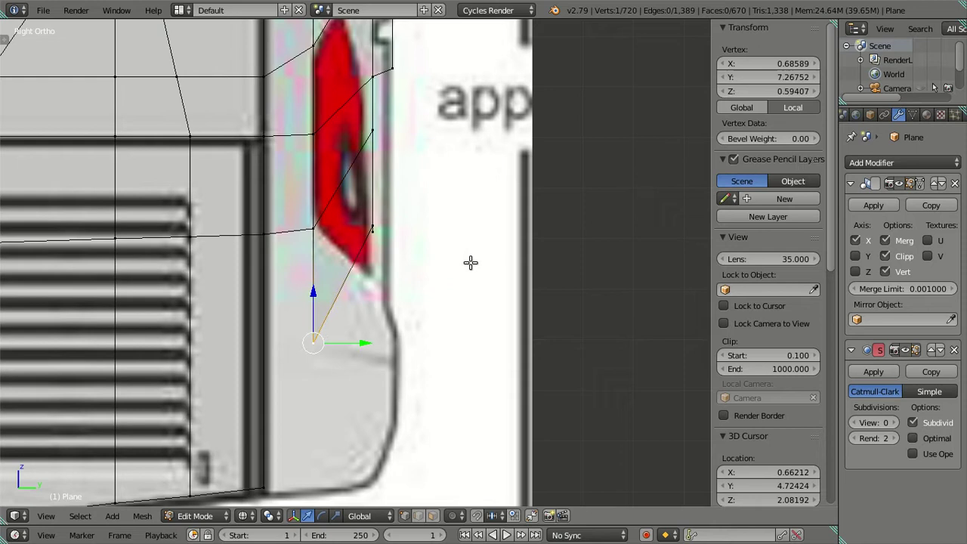
key("ctrl+v")
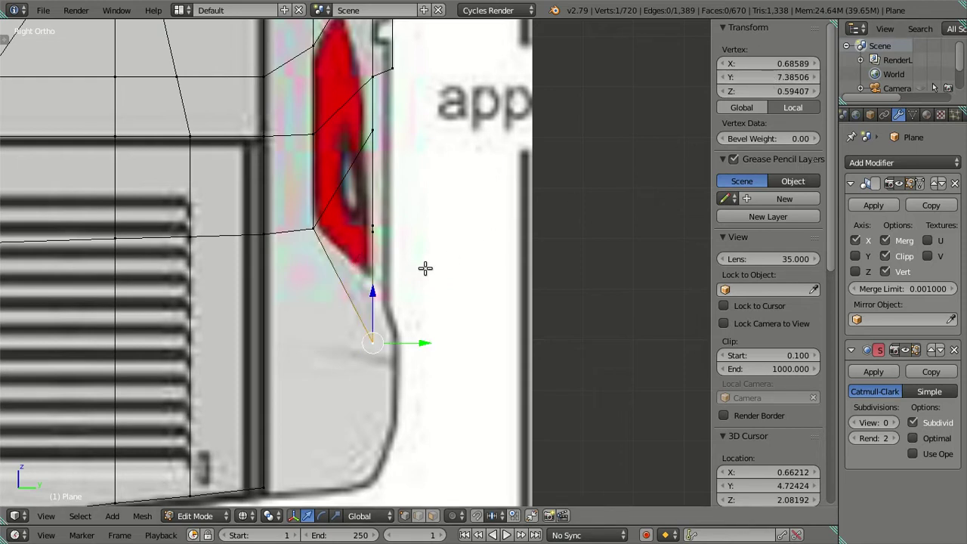
left_click_drag(370, 292, 387, 228)
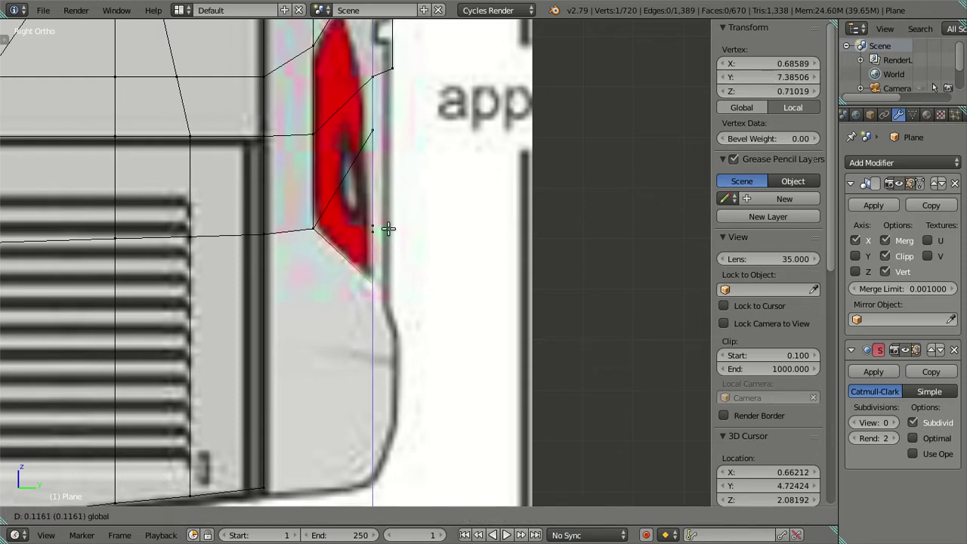
left_click(389, 230)
key("a")
- Inspect the upper rear corner from the back view, then return to Object Mode
middle_click_drag(390, 164, 433, 296, "shift")
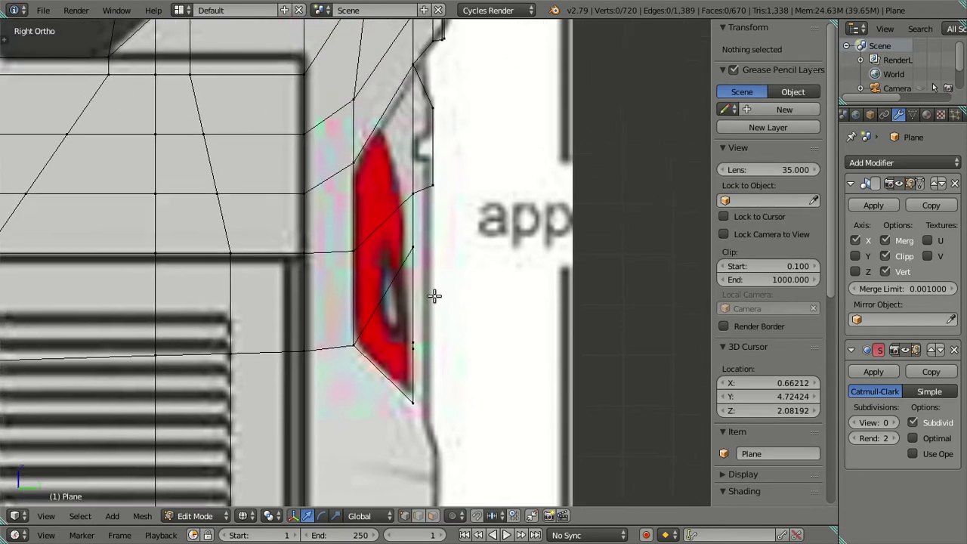
middle_click_drag(453, 199, 460, 324, "shift")
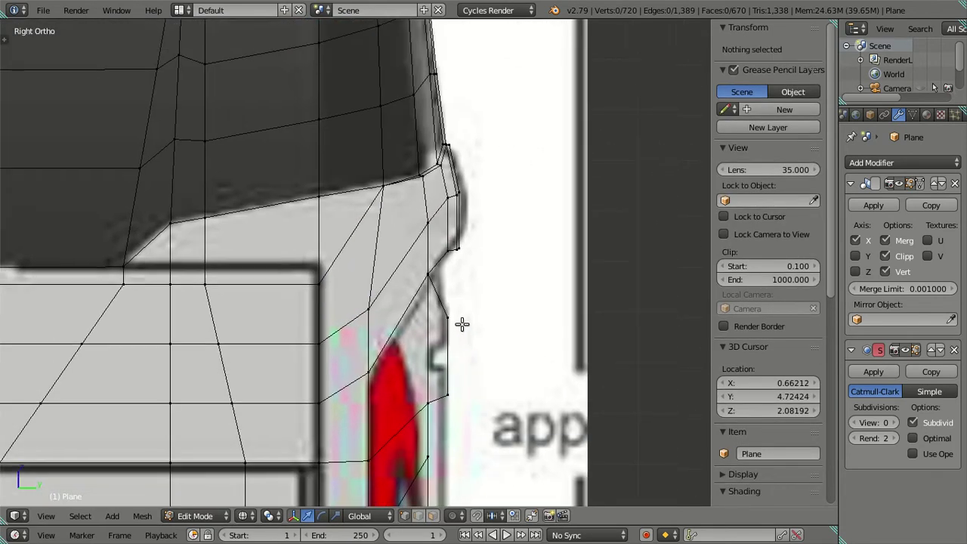
scroll(461, 321, "up", 1)
scroll(475, 292, "up", 1)
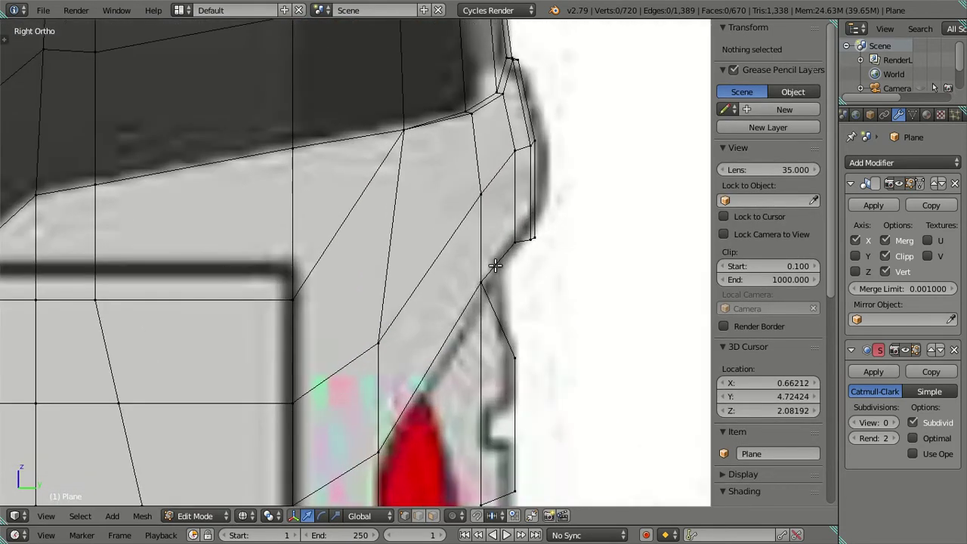
right_click(495, 264)
right_click(494, 257, "shift")
key("ctrl+KP_1")
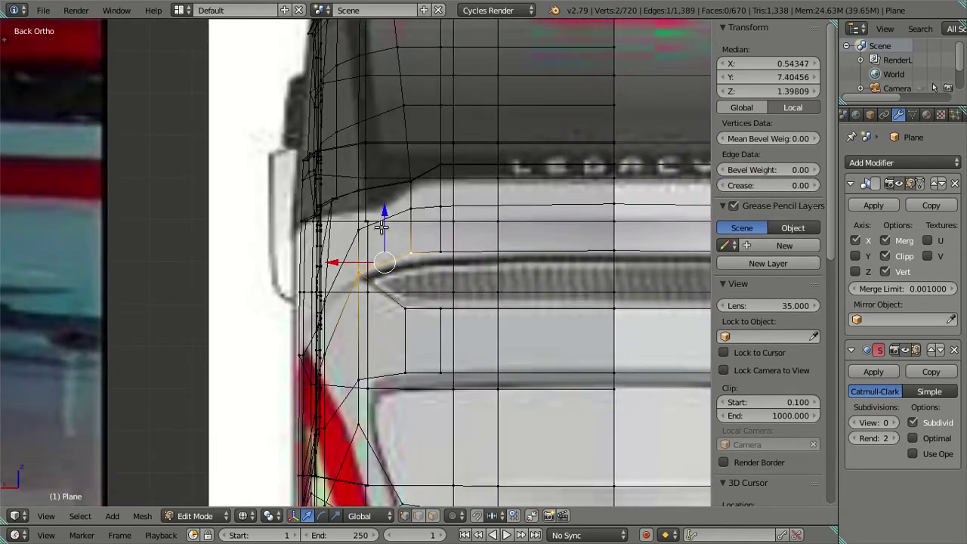
key("a")
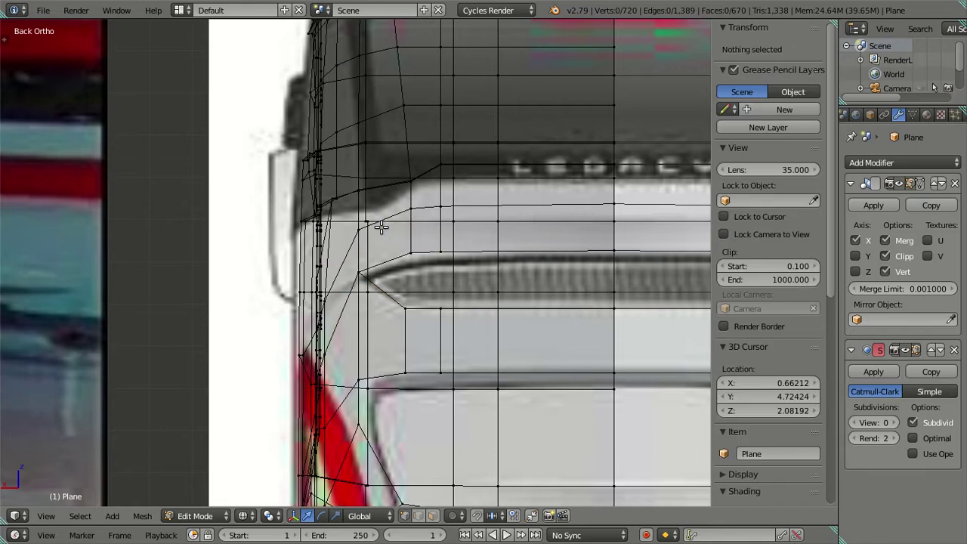
scroll(382, 227, "down", 4)
mouse_move(381, 228)
middle_mouse_down()
mouse_move(403, 264)
mouse_move(529, 287)
mouse_move(551, 264)
mouse_move(464, 198)
mouse_move(430, 140)
mouse_move(409, 135)
mouse_move(367, 244)
mouse_move(373, 317)
mouse_move(465, 324)
mouse_move(527, 273)
middle_mouse_up()
key("Tab")
- Frame the tail-light area from the side and re-enter Edit Mode on the bus body
key("KP_3")
scroll(417, 341, "up", 2)
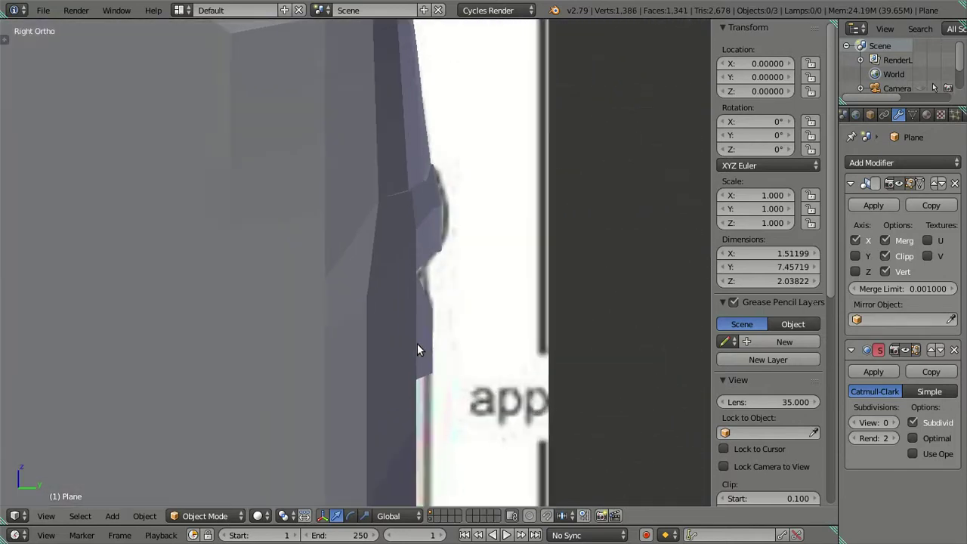
scroll(422, 336, "up", 2)
key("Tab")
key("Tab")
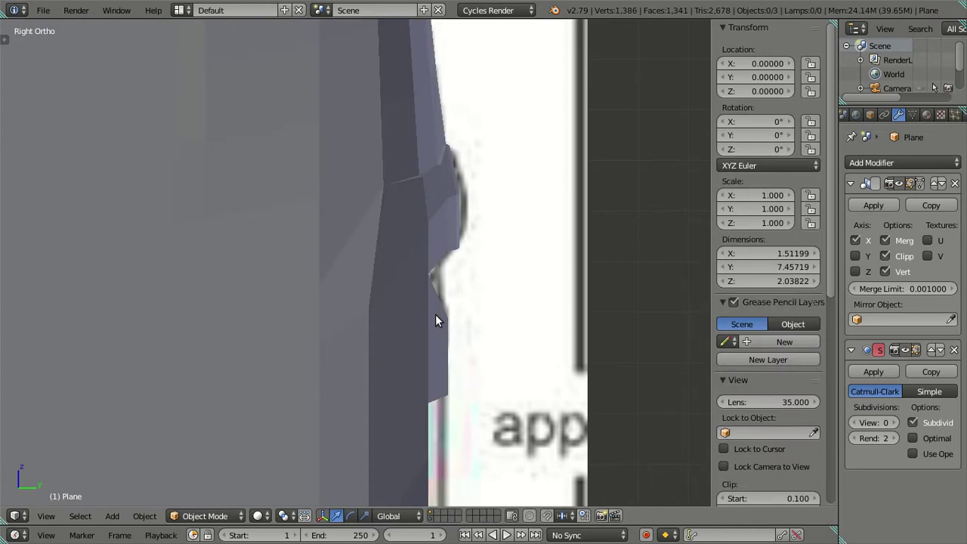
scroll(435, 319, "down", 1)
scroll(442, 367, "down", 2)
middle_click_drag(443, 367, 449, 276, "shift")
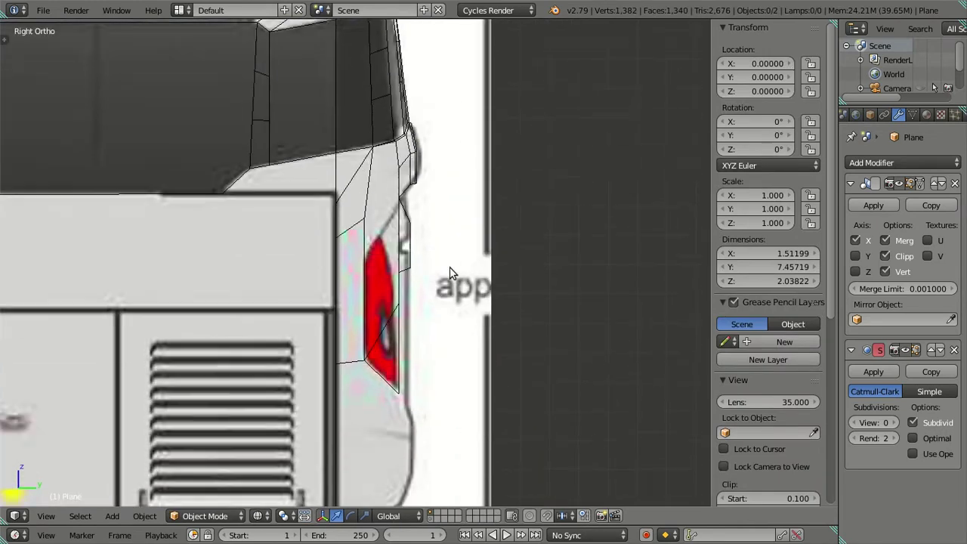
scroll(448, 263, "up", 1)
key("alt+z")
key("Tab")
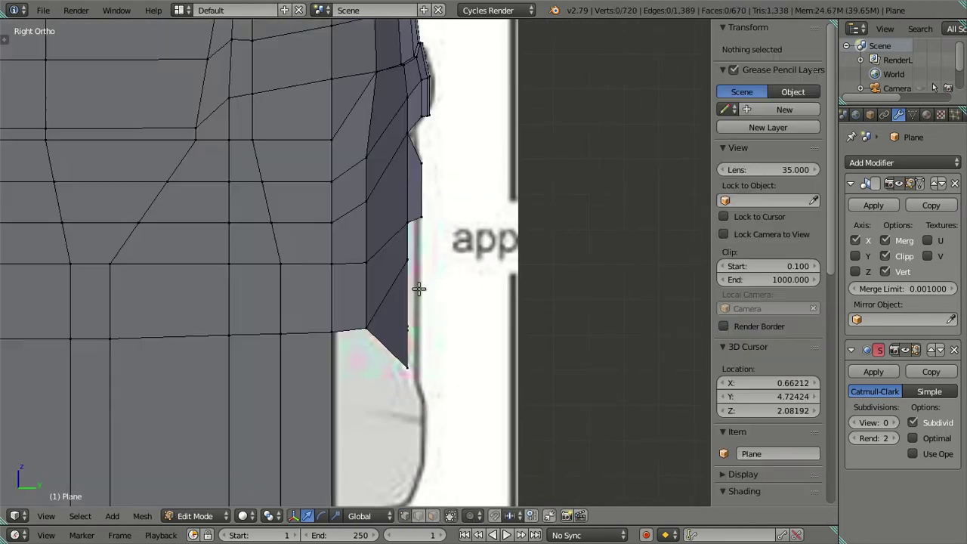
key("alt+z")
key("alt+z")
- Switch to the back orthographic view in wireframe
middle_click_drag(411, 369, 257, 381)
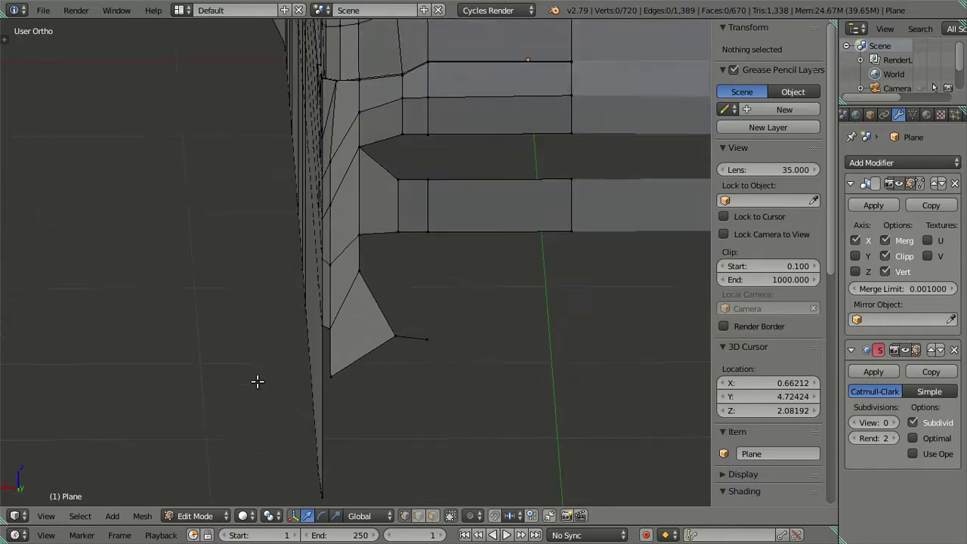
key("KP_3")
middle_click_drag(334, 368, 338, 365)
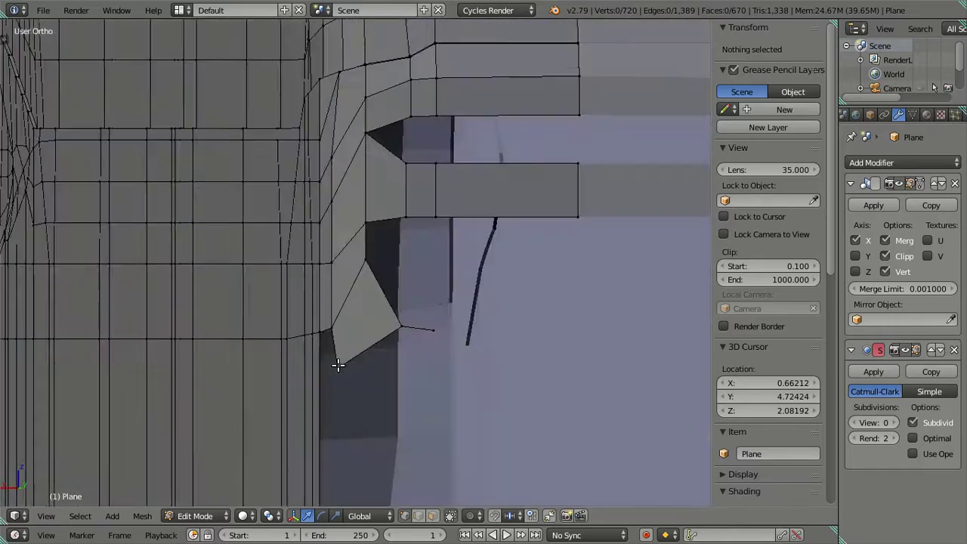
key("ctrl+KP_1")
key("z")
key("z")
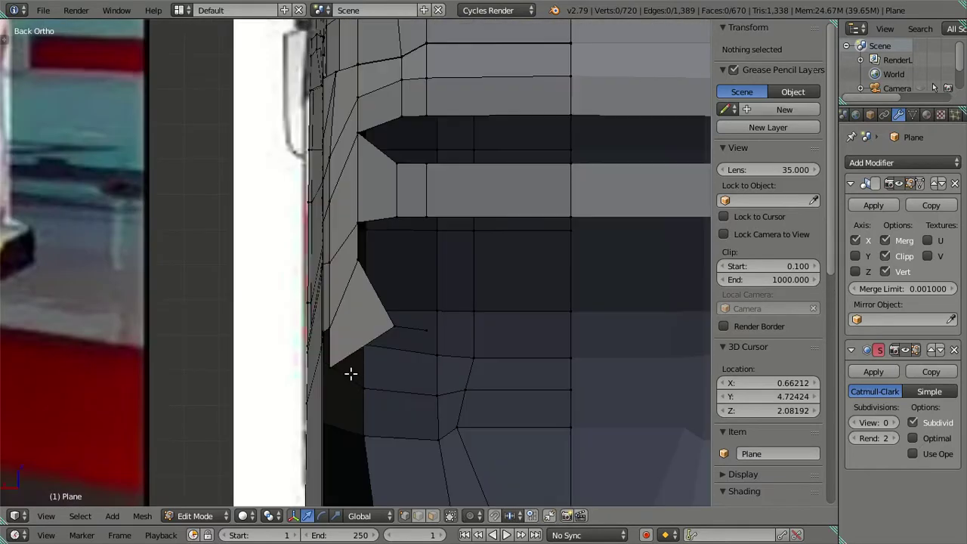
- Copy the upper tail-light vertex's X value (0.60502) onto the lower corner vertex
right_click(358, 222)
left_click(768, 64)
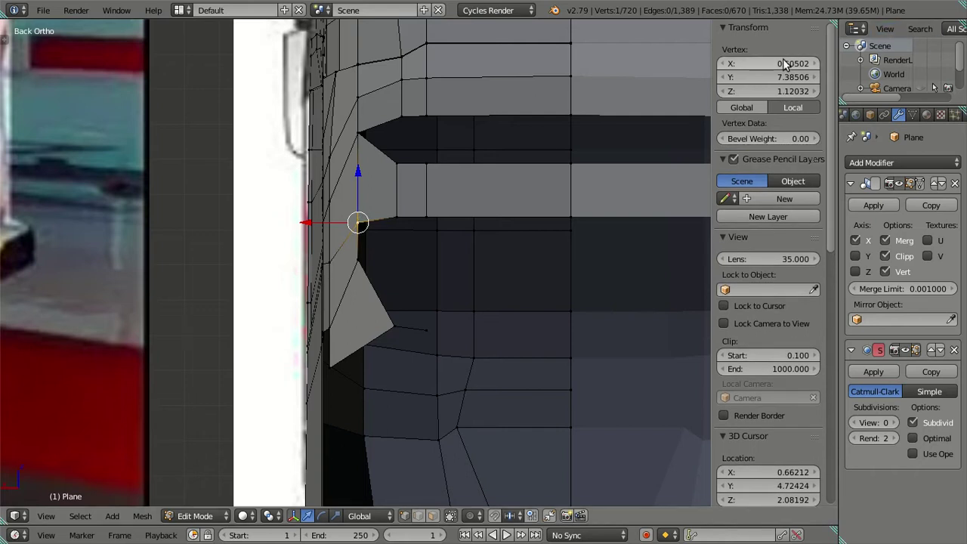
right_click(554, 136)
right_click(361, 355)
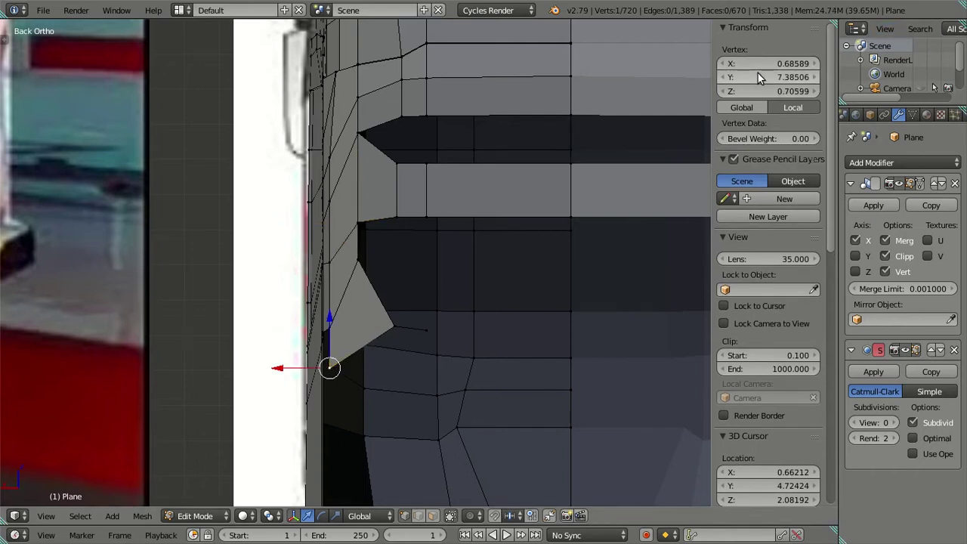
type("0.60502")
key("a")
mouse_move(494, 285)
middle_mouse_down()
mouse_move(609, 382)
mouse_move(645, 388)
mouse_move(631, 319)
mouse_move(533, 294)
mouse_move(533, 302)
mouse_move(637, 293)
mouse_move(645, 261)
mouse_move(578, 250)
mouse_move(539, 317)
mouse_move(551, 317)
middle_mouse_up()
- Snap the 3D cursor to the corner face's bottom vertex, then select the face's top vertex
right_click(377, 379)
key("shift+s")
left_click(527, 362)
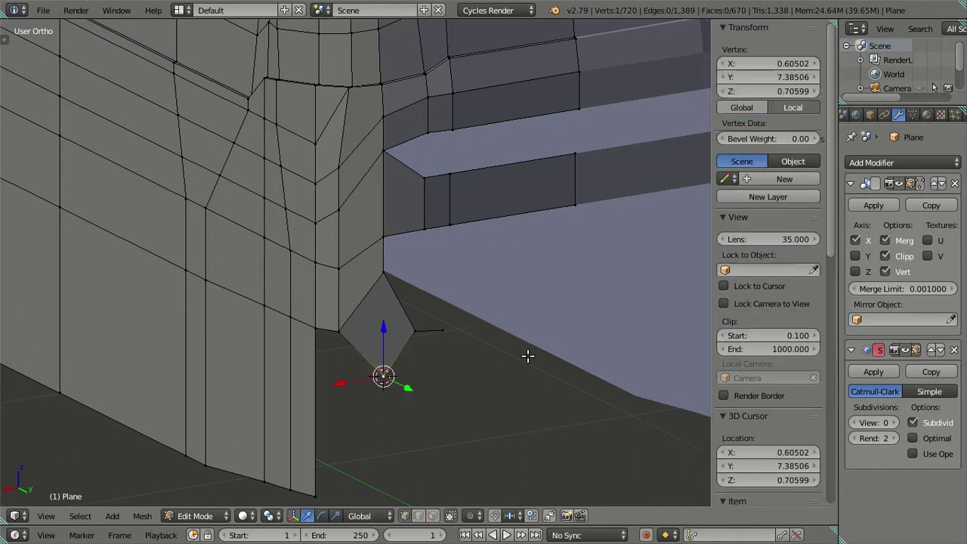
key("ctrl+z")
right_click(391, 275)
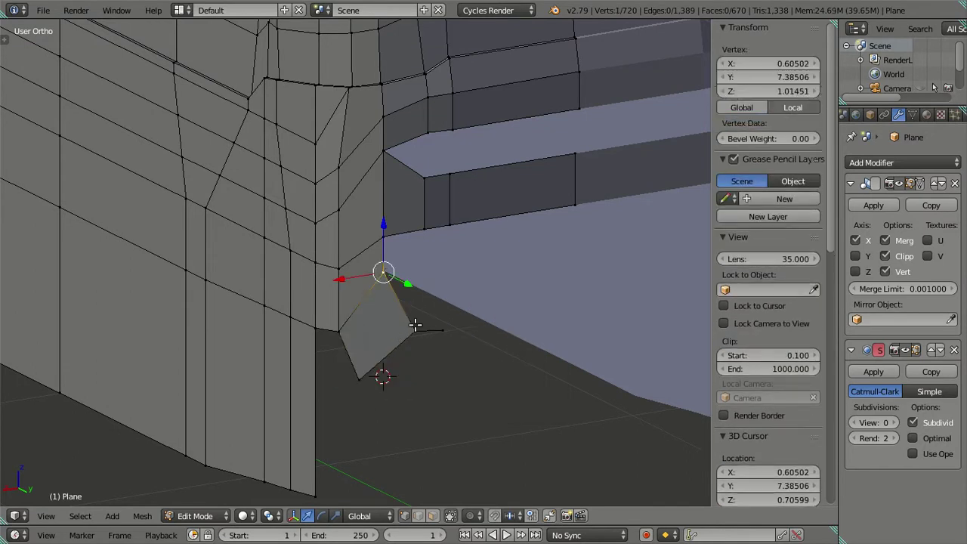
right_click(412, 327, "shift")
right_click(452, 332, "shift")
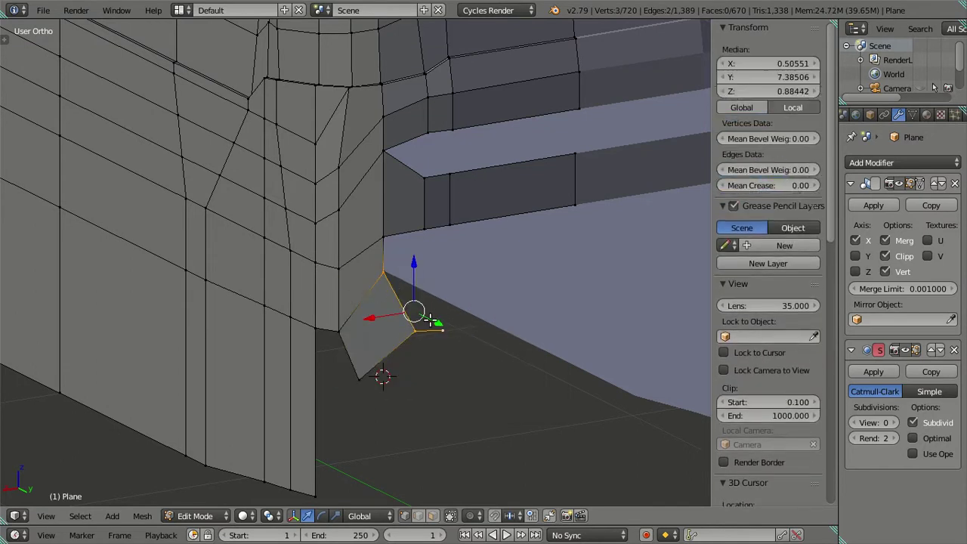
right_click(388, 274)
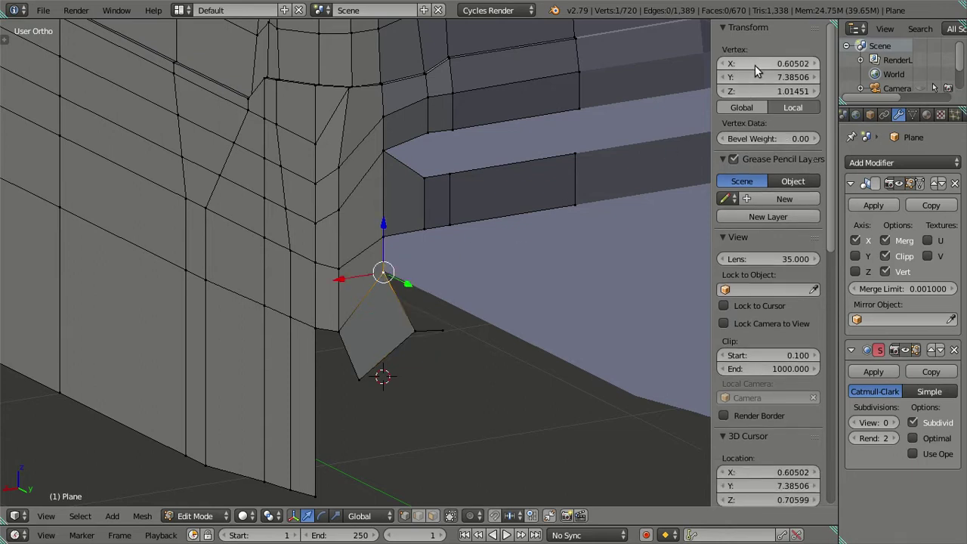
- Save the file, overwriting it, and snap the top vertex onto the 3D cursor
key("ctrl+s")
left_click(592, 190)
key("shift+s")
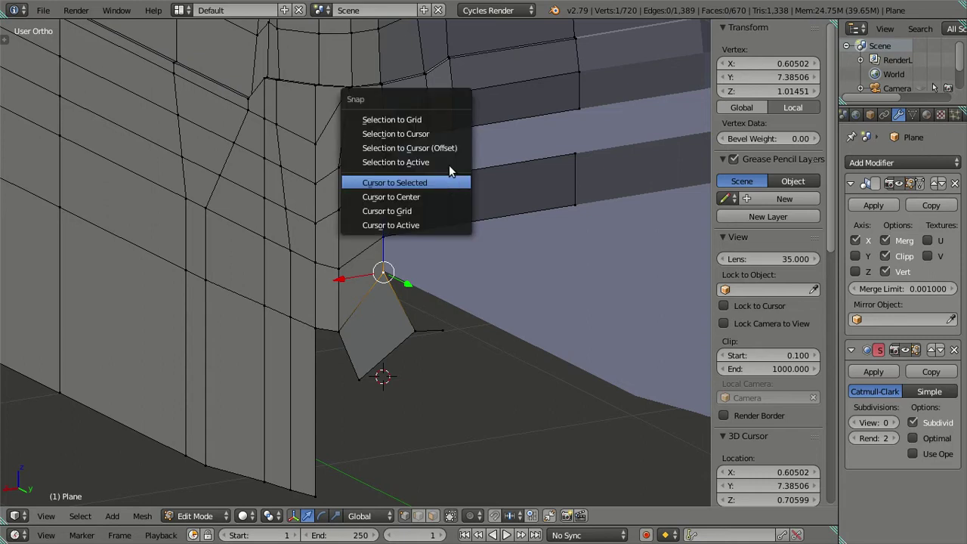
left_click(451, 144)
- Lower the small corner edge and stretch a corner vertex downward along Z
right_click(414, 329)
right_click(442, 330, "shift")
key("g")
key("z")
left_click(426, 356)
right_click(361, 379)
key("g")
key("z")
left_click(355, 400)
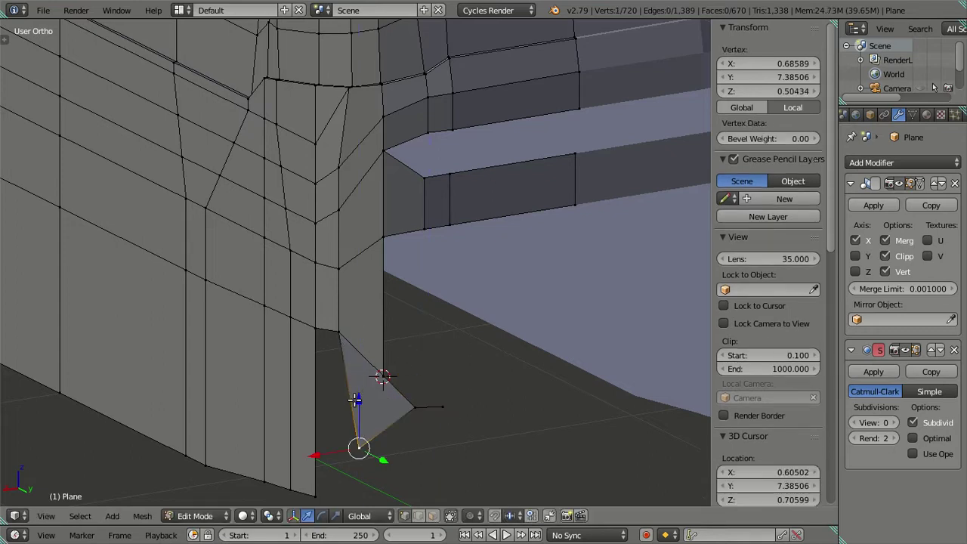
- Shift the rear corner vertex along Y to match the reference in right side view
mouse_move(355, 400)
middle_mouse_down()
mouse_move(440, 391)
mouse_move(445, 415)
middle_mouse_up()
key("g")
key("y")
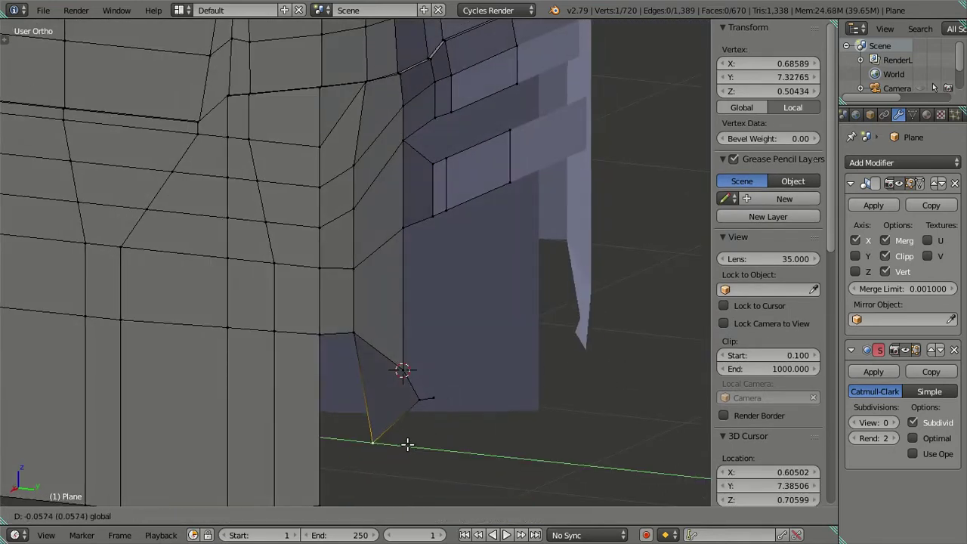
left_click(362, 442)
mouse_move(363, 442)
middle_mouse_down()
mouse_move(371, 243)
mouse_move(395, 280)
mouse_move(395, 270)
middle_mouse_up()
key("KP_3")
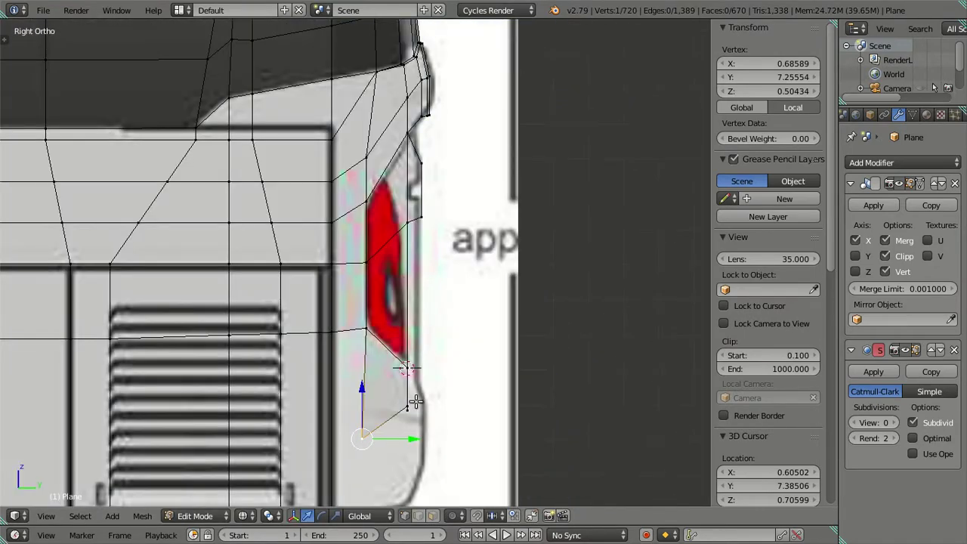
middle_click_drag(416, 401, 428, 364, "shift")
left_click_drag(435, 379, 438, 380)
key("a")
key("z")
key("z")
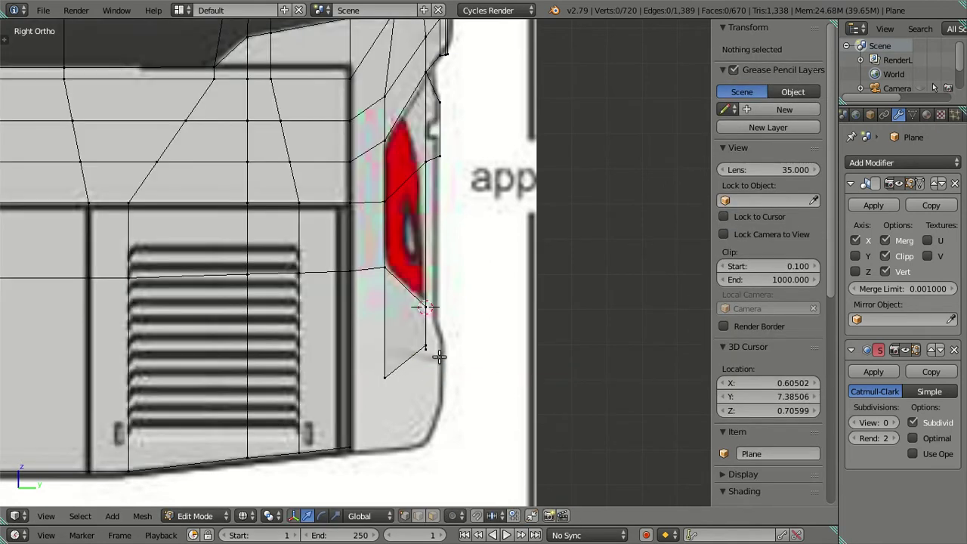
- Raise the lower rear corner vertex along Z, then check it from the back view
right_click(391, 376)
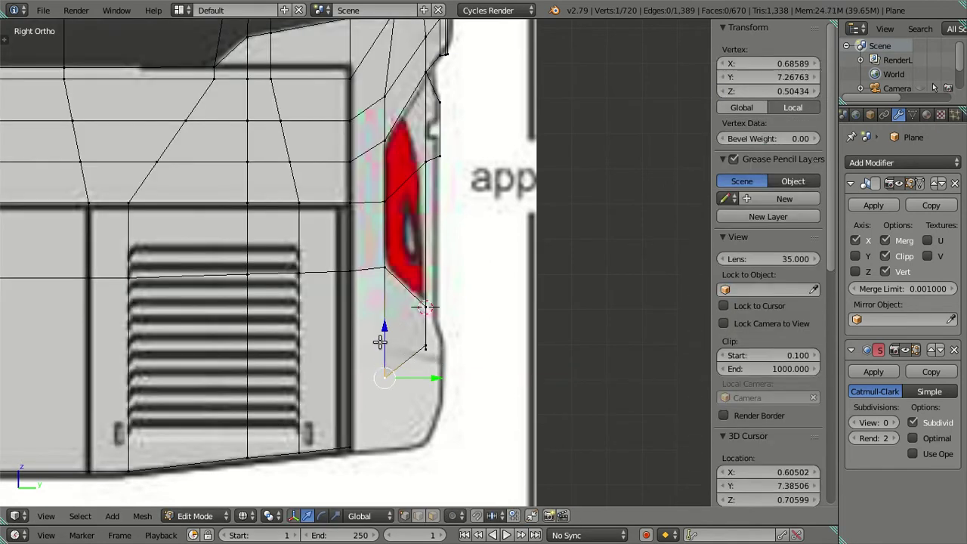
left_click_drag(384, 340, 407, 313)
key("a")
scroll(433, 363, "up", 2)
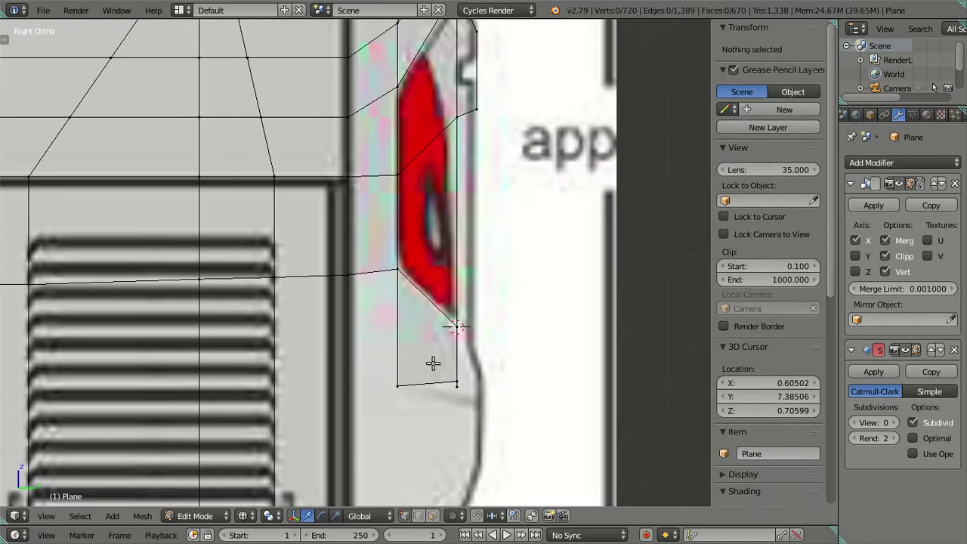
middle_click_drag(475, 359, 351, 370)
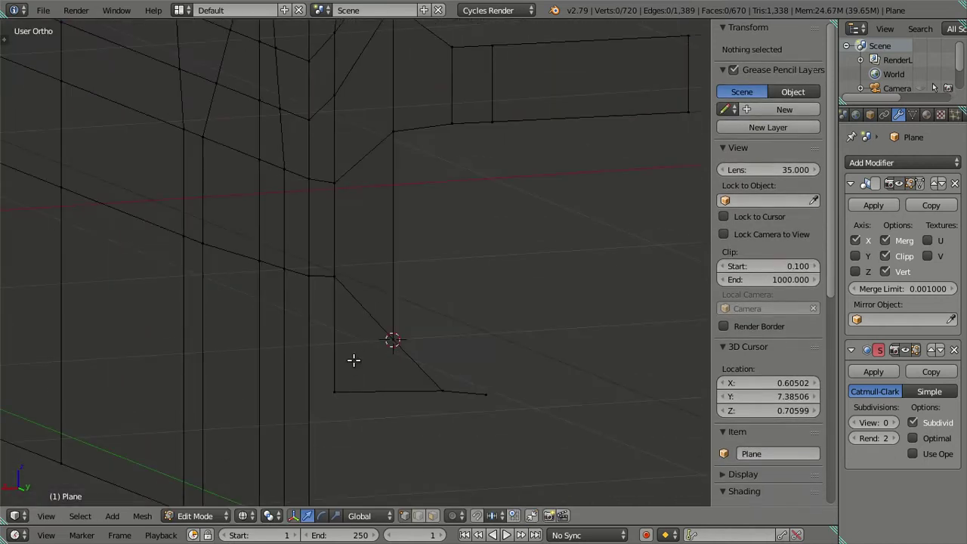
key("ctrl+KP_1")
key("z")
- Move the edge beside the tail light along Z to match the reference
key("z")
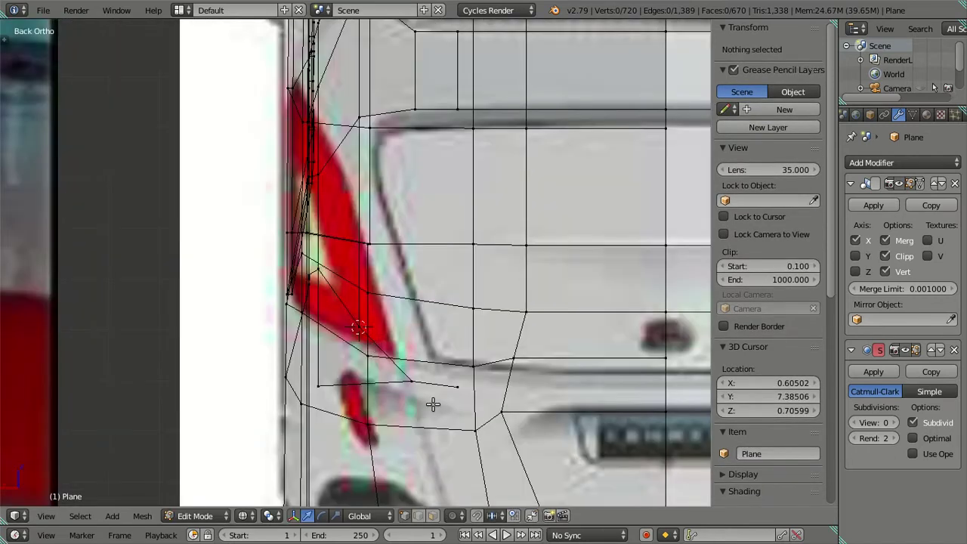
right_click(417, 384)
key("g")
key("z")
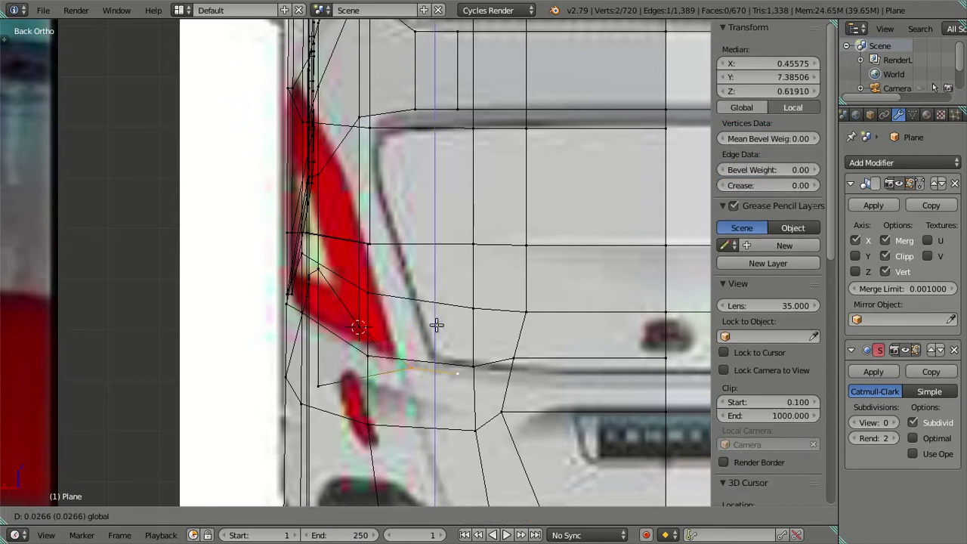
left_click(437, 323)
key("a")
key("z")
key("z")
scroll(437, 323, "down", 5)
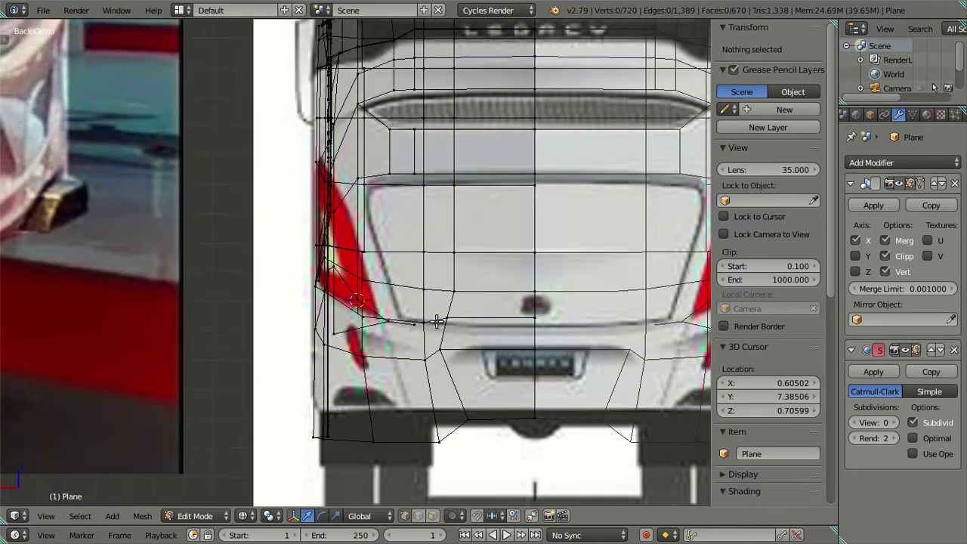
key("z")
scroll(436, 321, "up", 5)
- Raise another rear edge along Z to fit the reference image
right_click(395, 352)
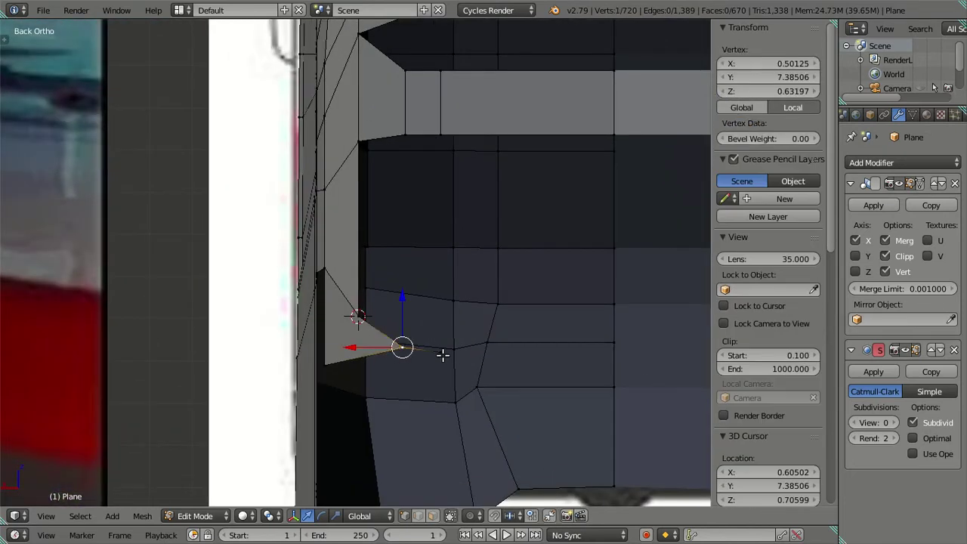
right_click(441, 351, "shift")
key("g")
key("z")
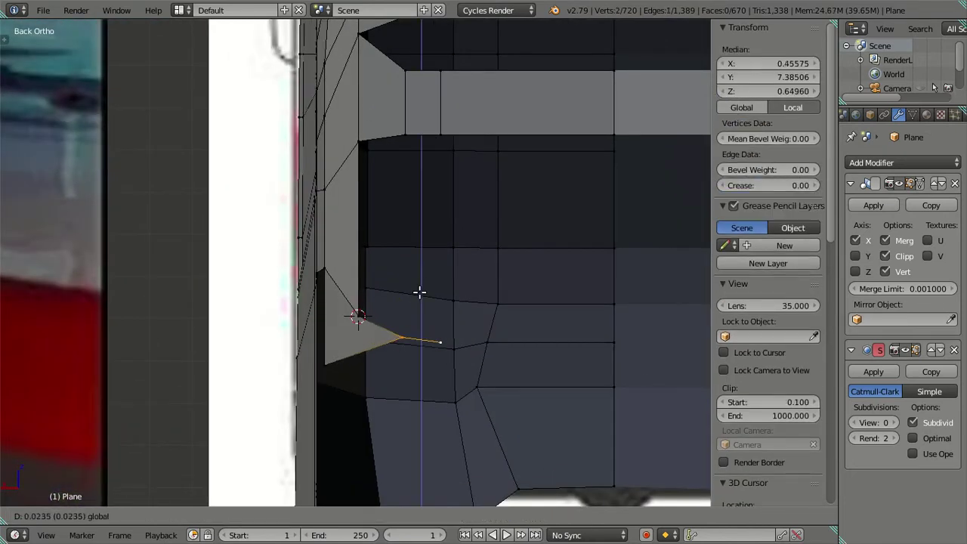
left_click(419, 292)
key("a")
key("z")
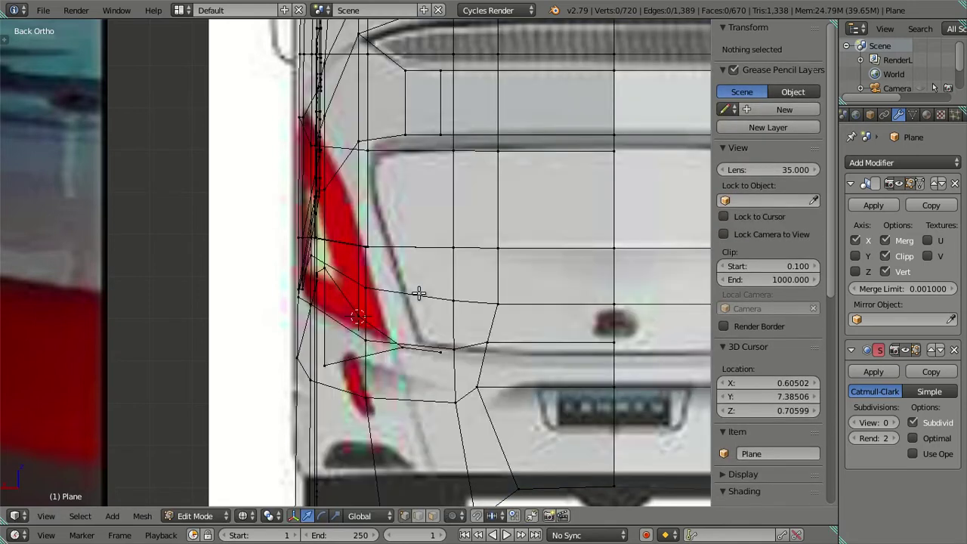
key("z")
- Move two lower corner vertices along X, viewing the corner from below
mouse_move(416, 292)
middle_mouse_down()
mouse_move(406, 282)
mouse_move(490, 198)
mouse_move(479, 216)
middle_mouse_up()
scroll(479, 216, "up", 5)
mouse_move(479, 341)
middle_mouse_down()
mouse_move(500, 442)
mouse_move(416, 422)
mouse_move(397, 382)
middle_mouse_up()
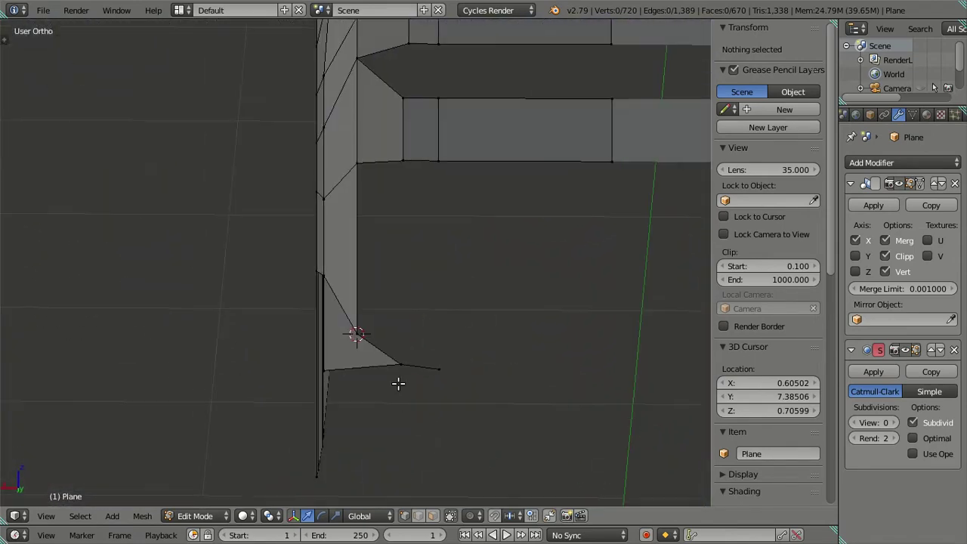
right_click(398, 368)
right_click(420, 367, "shift")
key("g")
key("x")
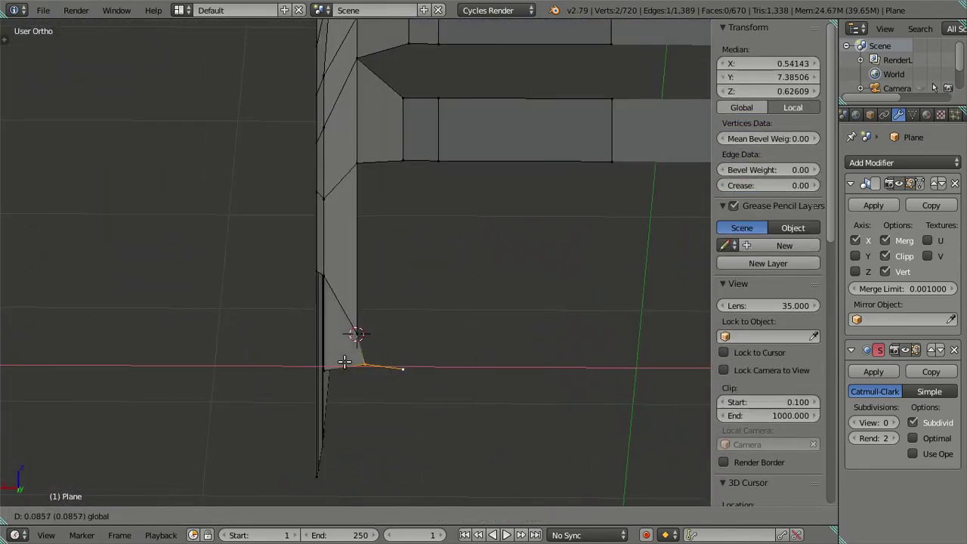
left_click(343, 361)
- Slide the selected vertices outward along X to the bumper corner in back view
mouse_move(356, 330)
middle_mouse_down()
mouse_move(514, 367)
mouse_move(535, 355)
mouse_move(527, 361)
middle_mouse_up()
key("KP_1")
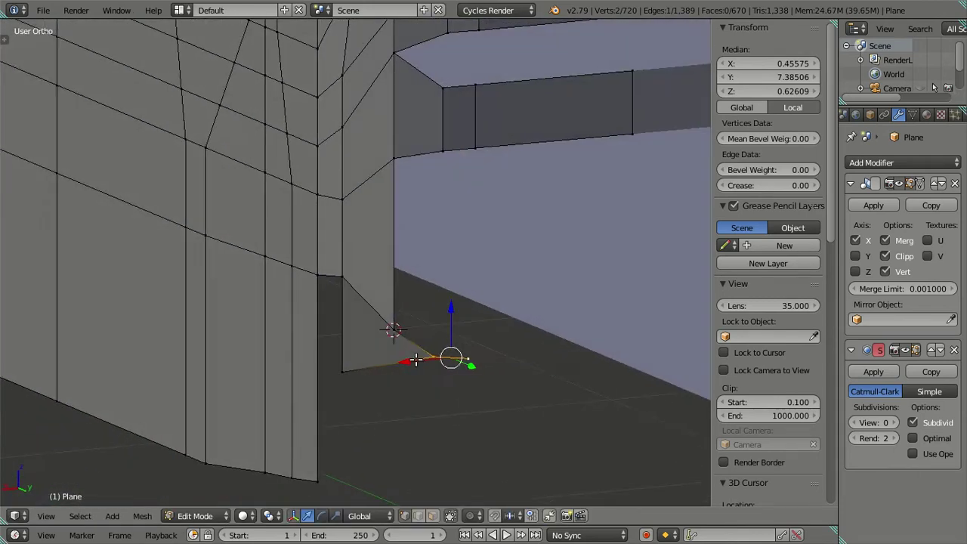
key("ctrl+KP_1")
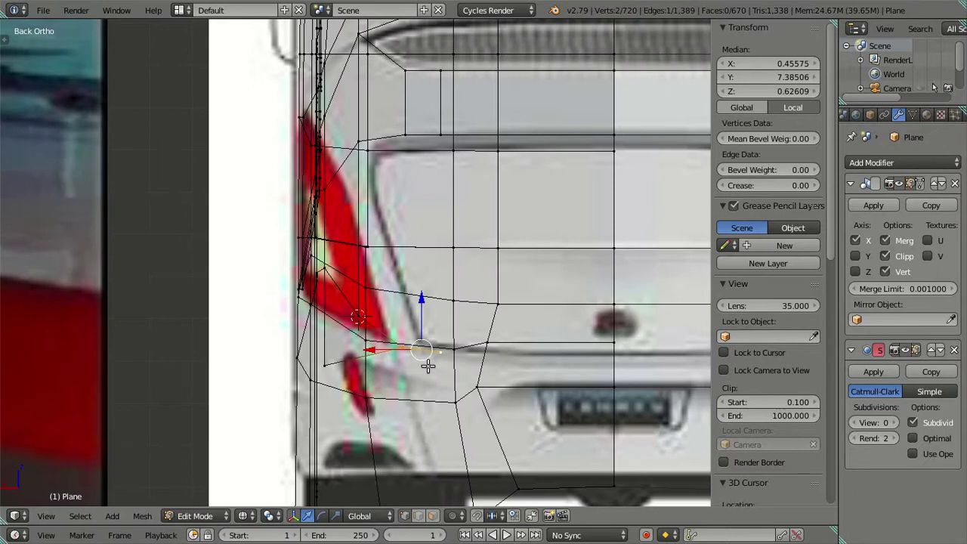
left_click(439, 351)
left_click_drag(391, 349, 346, 345)
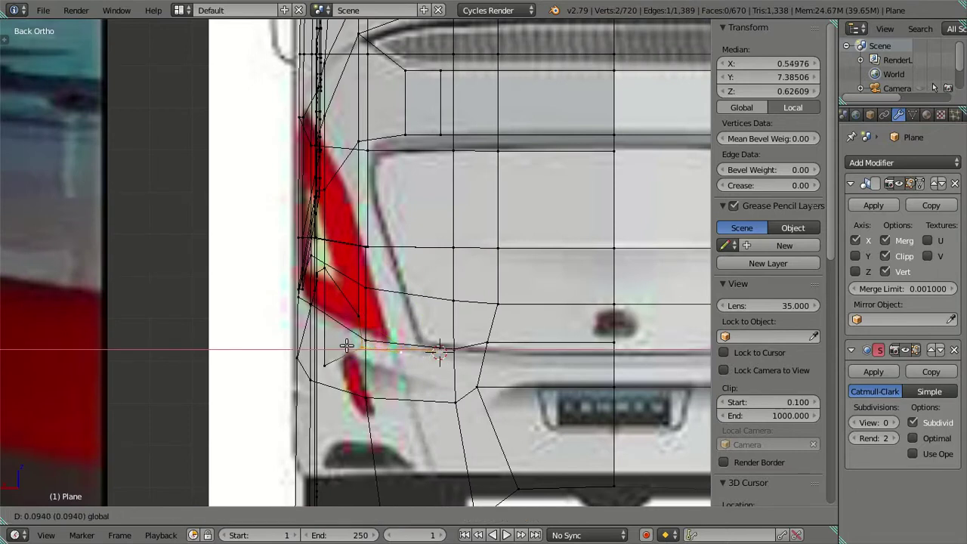
left_click_drag(346, 345, 342, 344)
left_click(342, 345)
- Extrude a new vertex under the tail light, lower it, and pull it inward
right_click(358, 315)
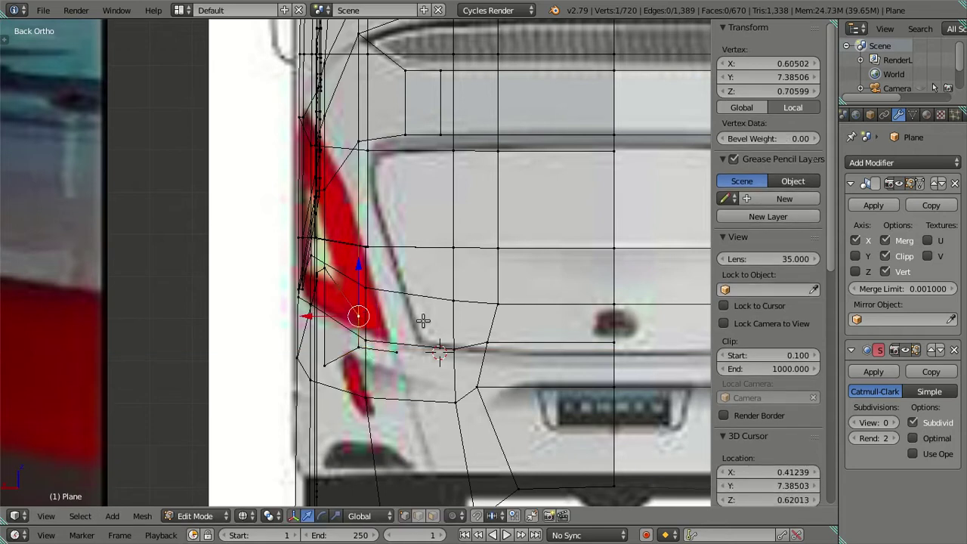
key("e")
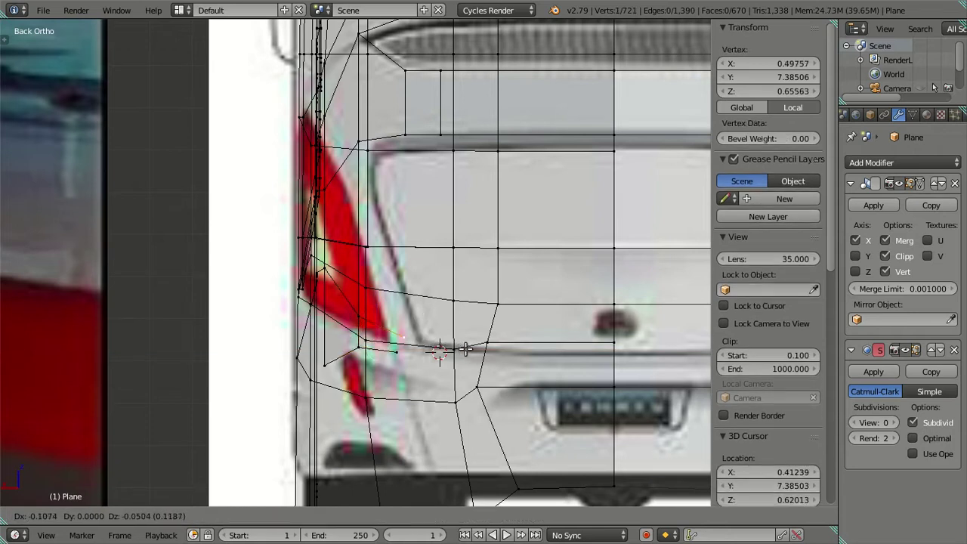
left_click(465, 348)
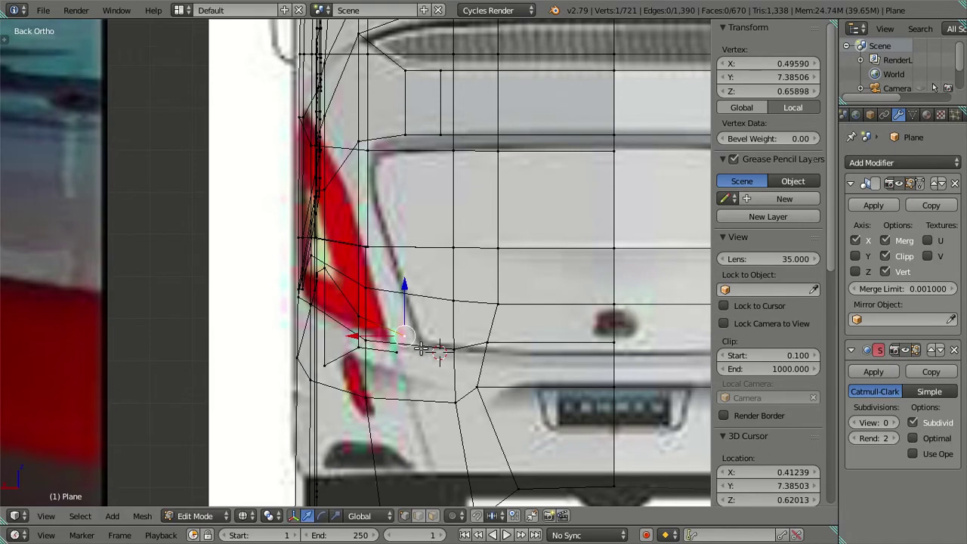
left_click_drag(396, 302, 394, 314)
left_click_drag(357, 358, 364, 361)
right_click(401, 327, "ctrl")
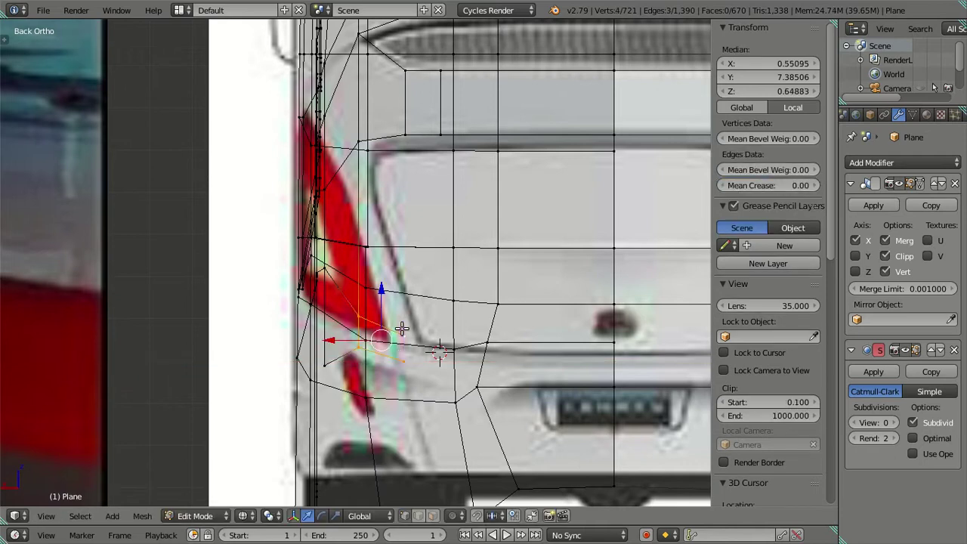
- Fill the four vertices into a face and move its outer vertex along X
key("f")
key("a")
key("z")
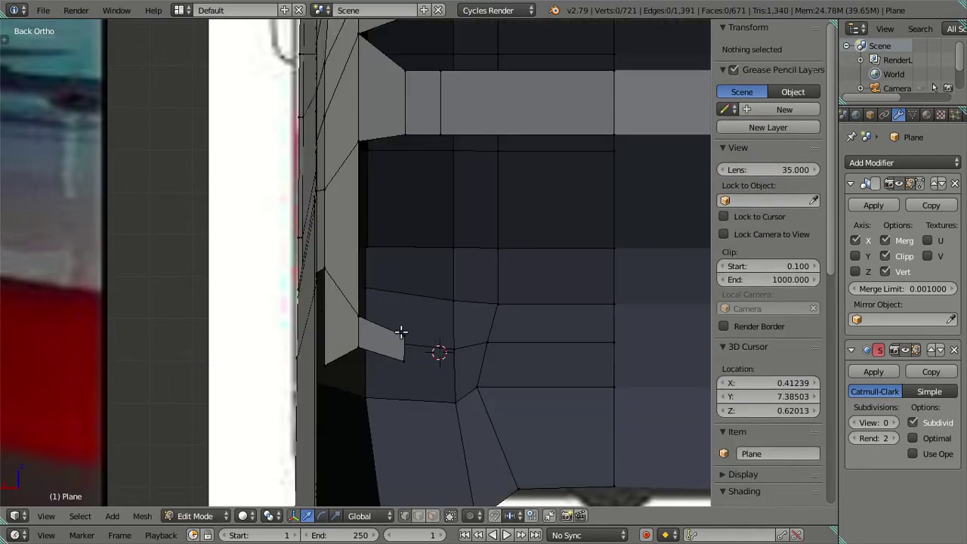
right_click(401, 332)
scroll(410, 381, "up", 3)
key("g")
key("x")
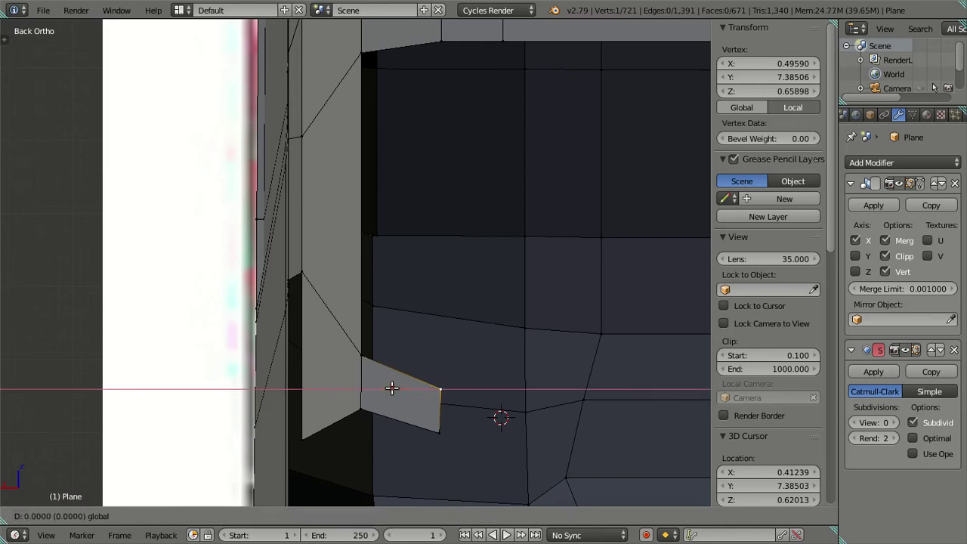
left_click(389, 385)
- Adjust the new face's outer vertex height along Z to match the reference
key("z")
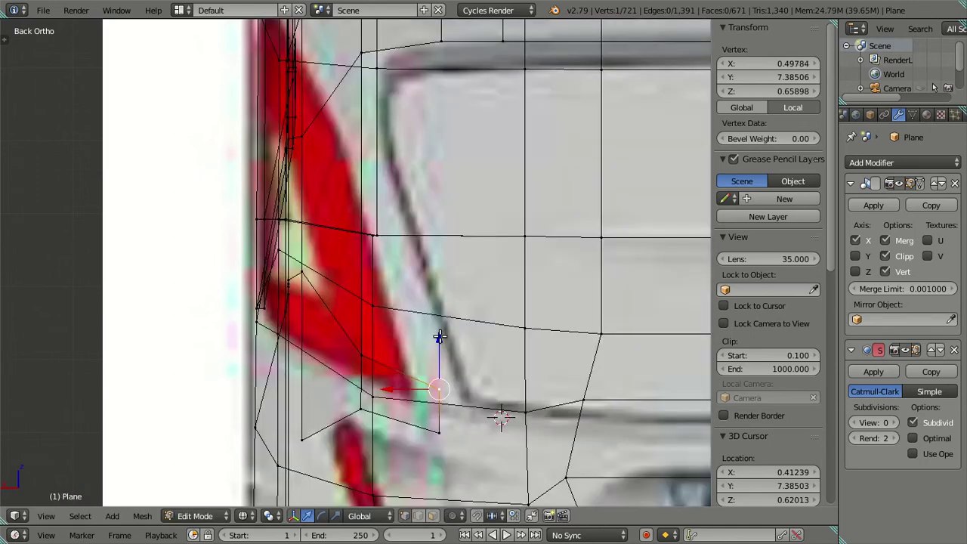
key("g")
key("z")
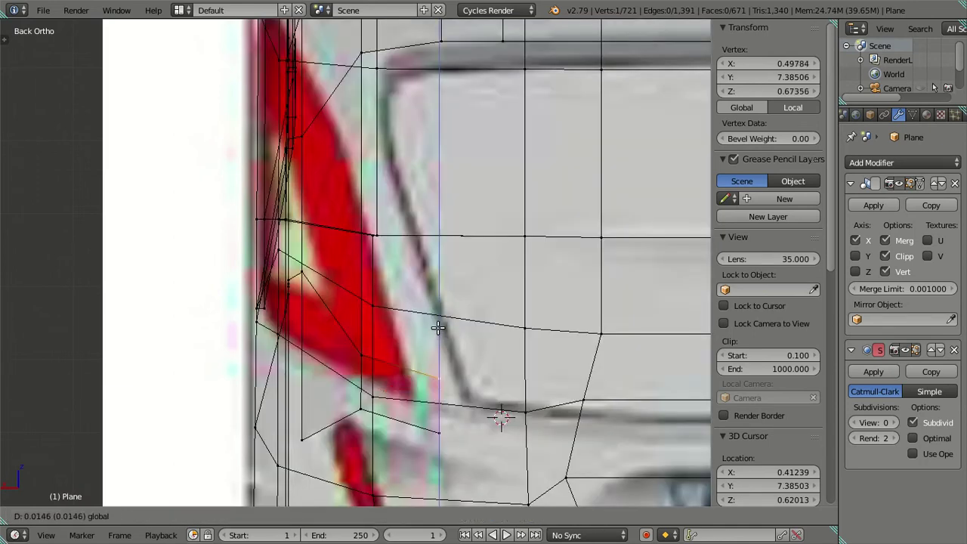
left_click(439, 330)
key("a")
key("z")
- Shift the new face's outer vertices and edge along Y in right side view
mouse_move(441, 330)
middle_mouse_down()
mouse_move(417, 349)
mouse_move(420, 287)
mouse_move(475, 341)
mouse_move(528, 335)
mouse_move(501, 373)
mouse_move(467, 351)
middle_mouse_up()
right_click(453, 357)
key("KP_3")
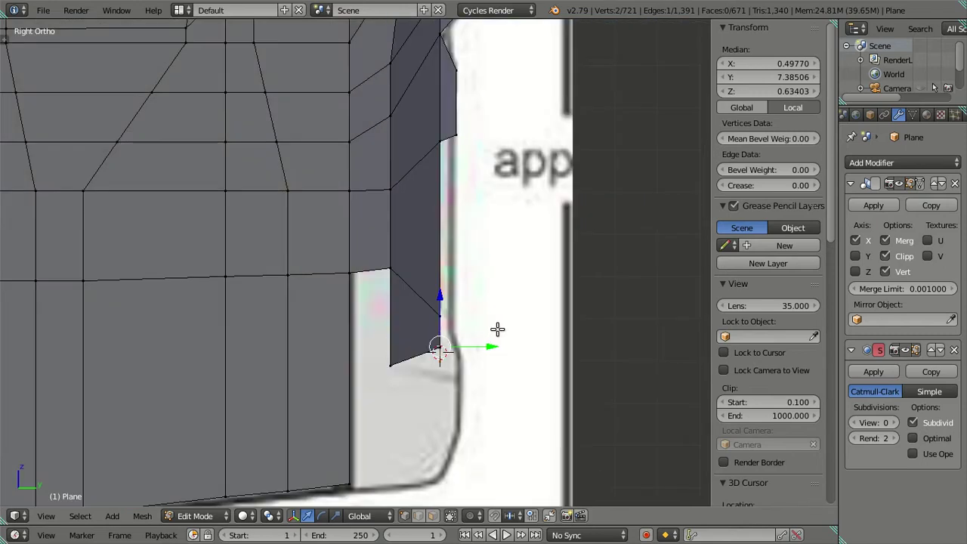
mouse_move(475, 347)
left_mouse_down()
mouse_move(481, 336)
mouse_move(493, 346)
left_mouse_up()
key("a")
key("z")
right_click(457, 339)
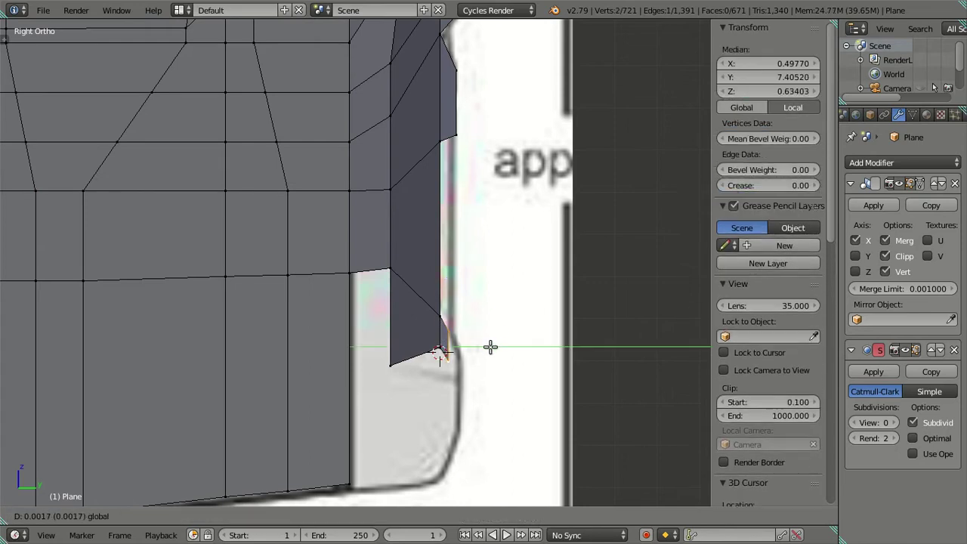
left_click(494, 346)
- Return to Object Mode and compare the bus with the reference from side and back
key("a")
key("z")
mouse_move(468, 356)
middle_mouse_down()
mouse_move(442, 278)
mouse_move(416, 276)
mouse_move(431, 248)
mouse_move(345, 277)
mouse_move(339, 362)
mouse_move(418, 322)
middle_mouse_up()
key("Tab")
key("z")
key("KP_3")
key("z")
key("z")
key("z")
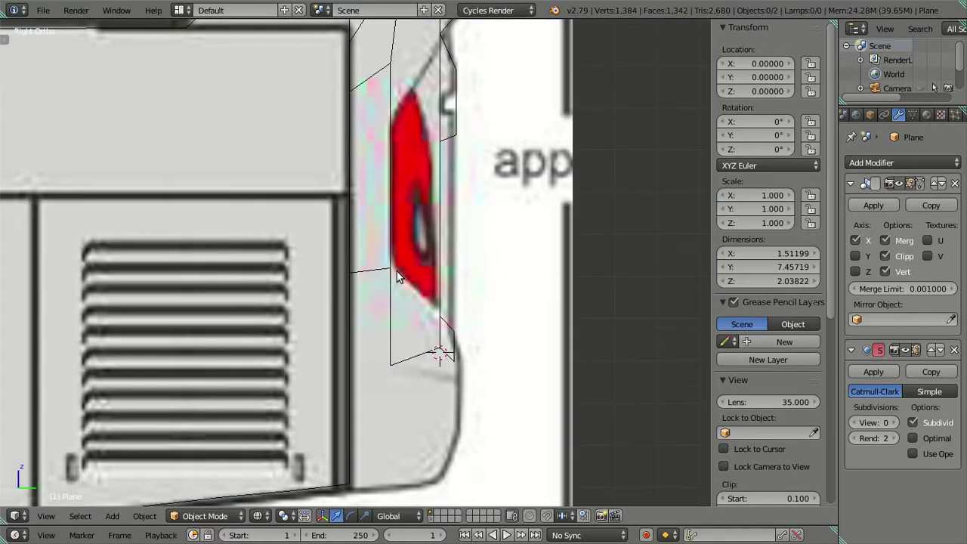
key("z")
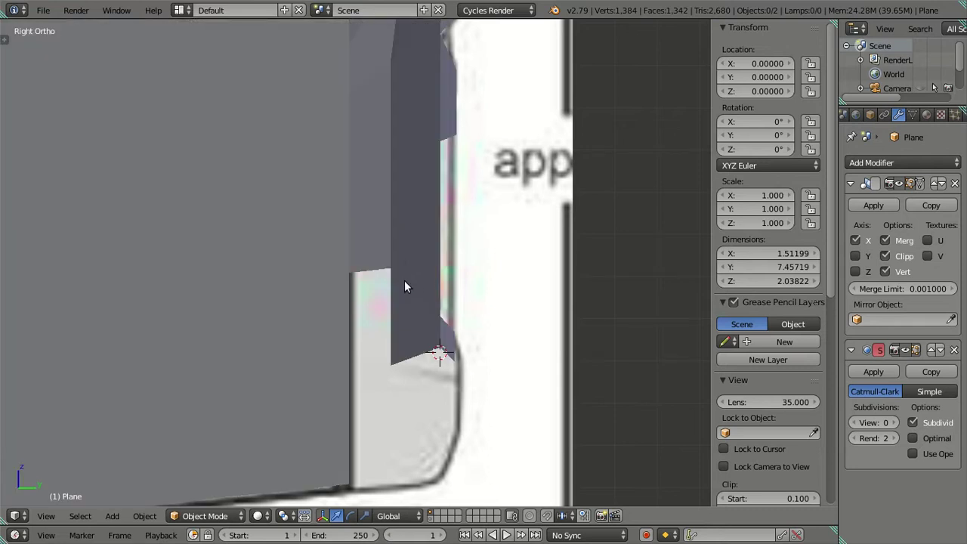
key("ctrl+KP_1")
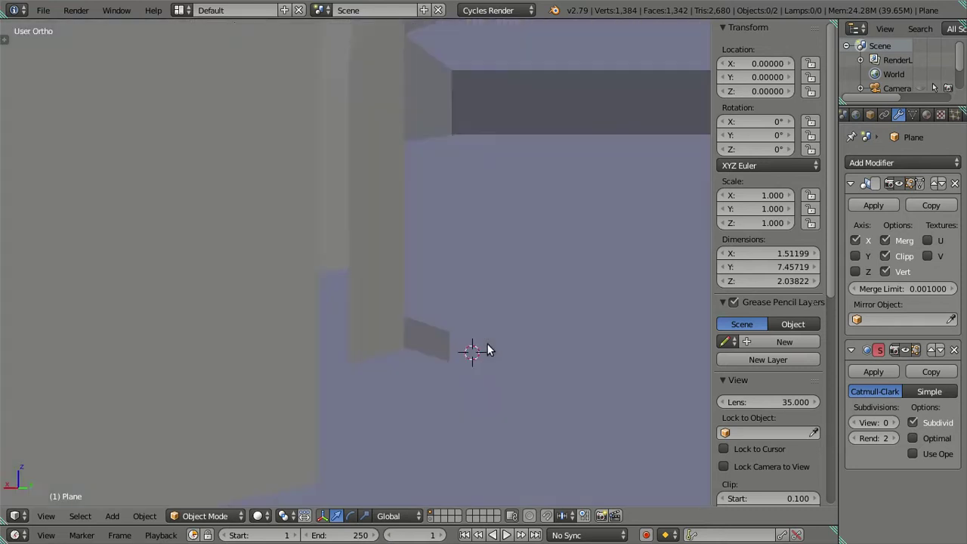
key("z")
scroll(435, 326, "down", 2)
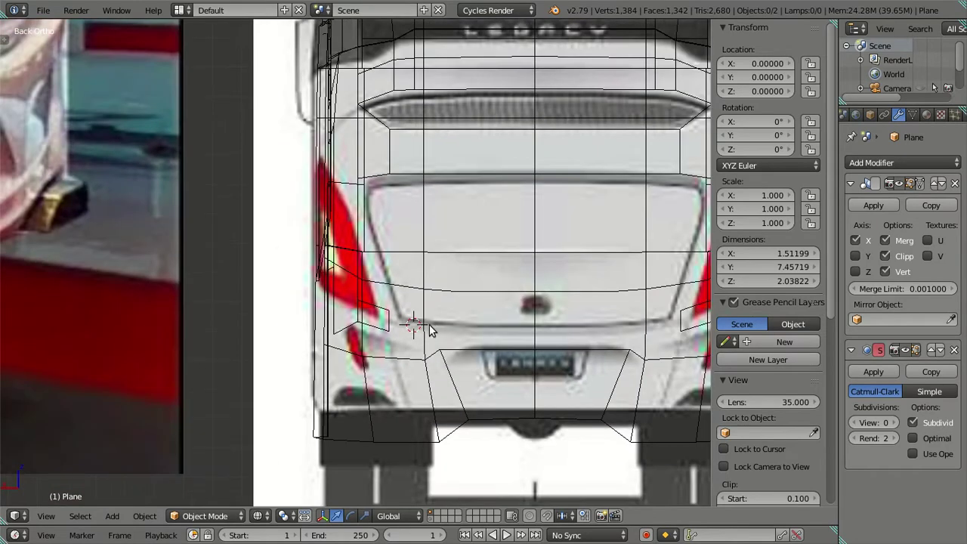
- Extrude the bumper corner edge across to the centre line and lower it slightly
right_click(388, 321)
key("Tab")
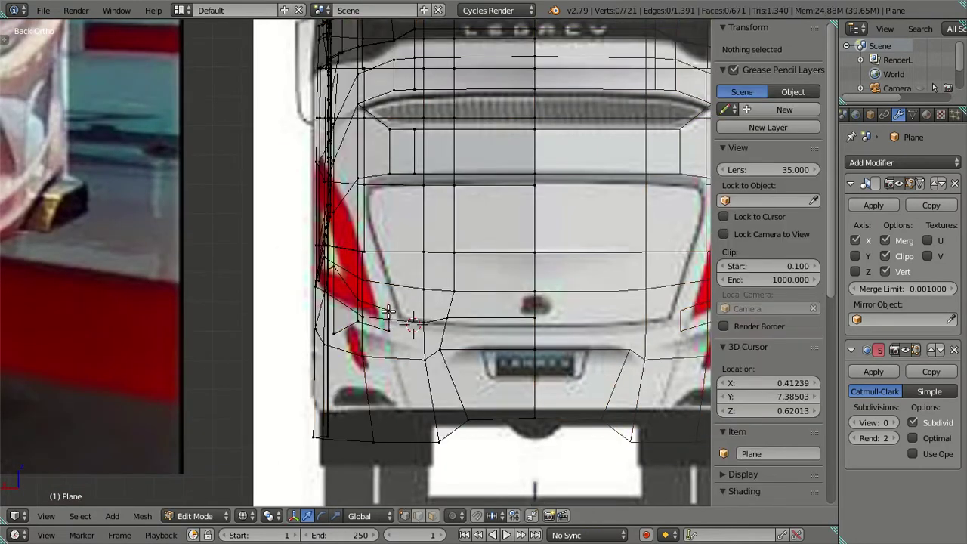
right_click(387, 310)
key("e")
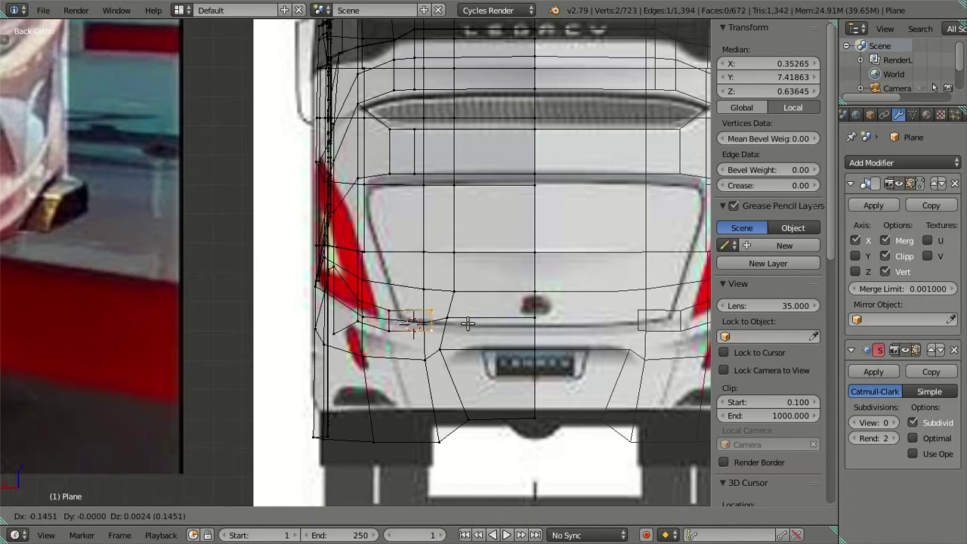
left_click(469, 323)
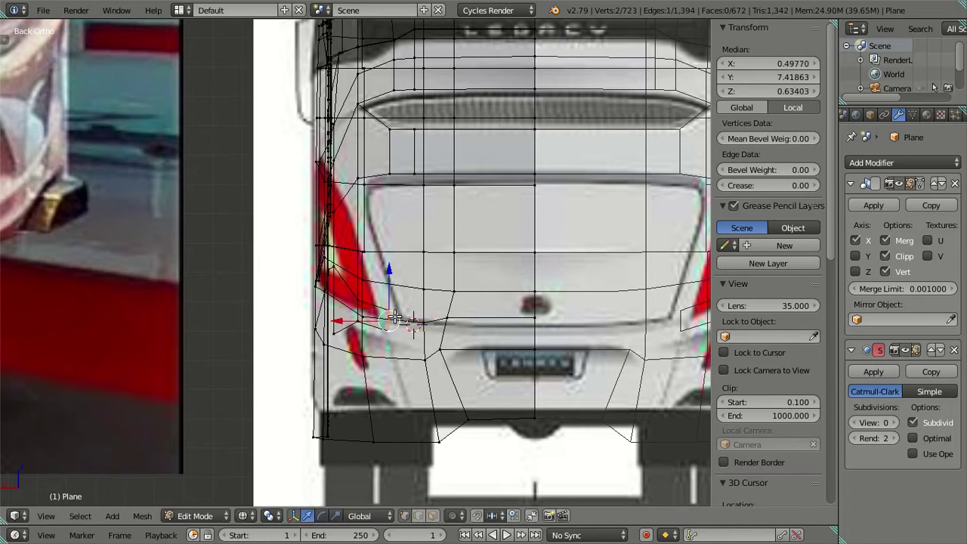
left_click_drag(353, 320, 616, 326)
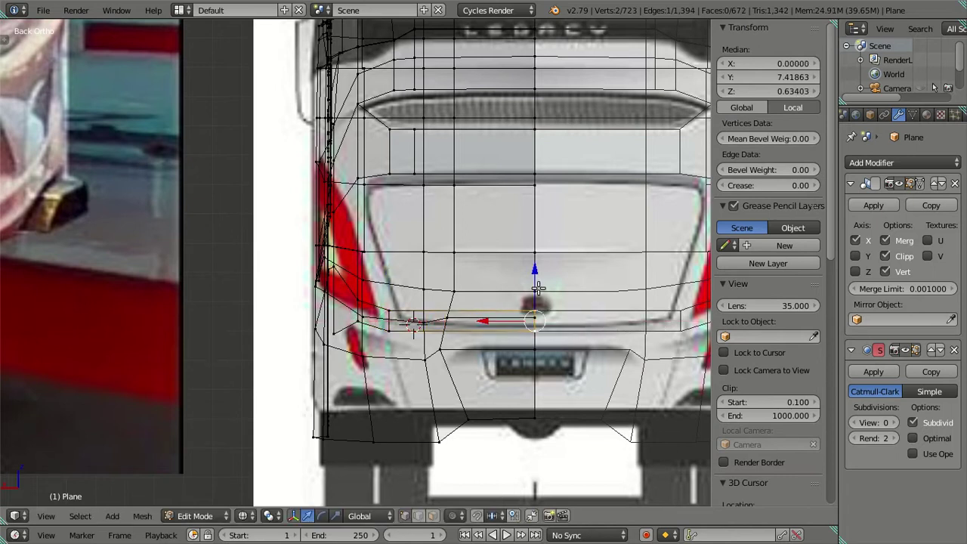
left_click_drag(533, 269, 546, 281)
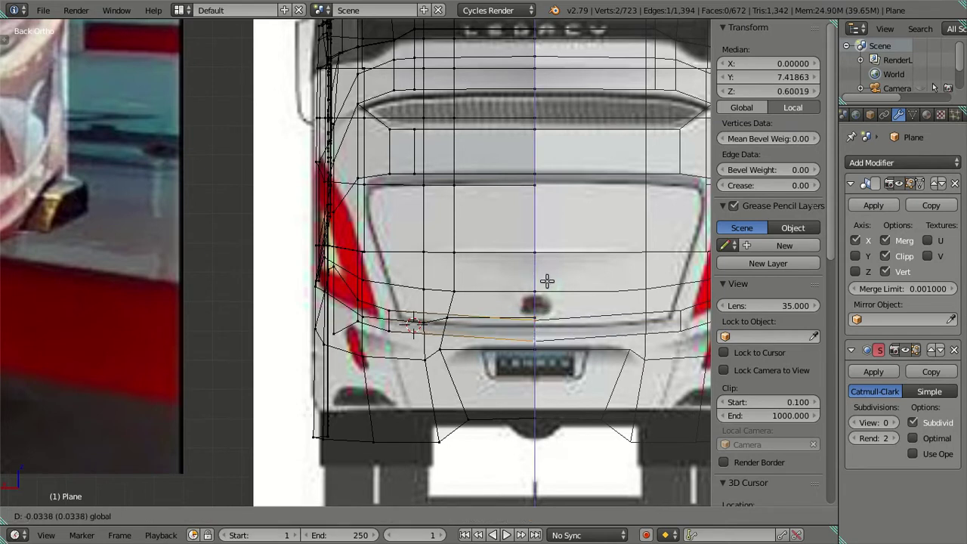
scroll(453, 256, "up", 2)
key("z")
key("z")
key("z")
- Set the window-recess corner vertex's X coordinate to 0.410254
right_click(415, 136)
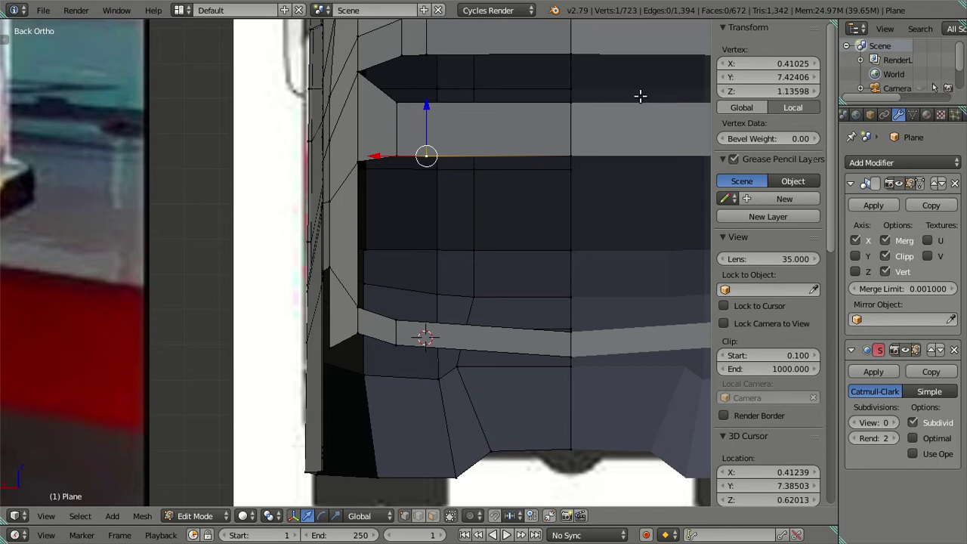
left_click(766, 62)
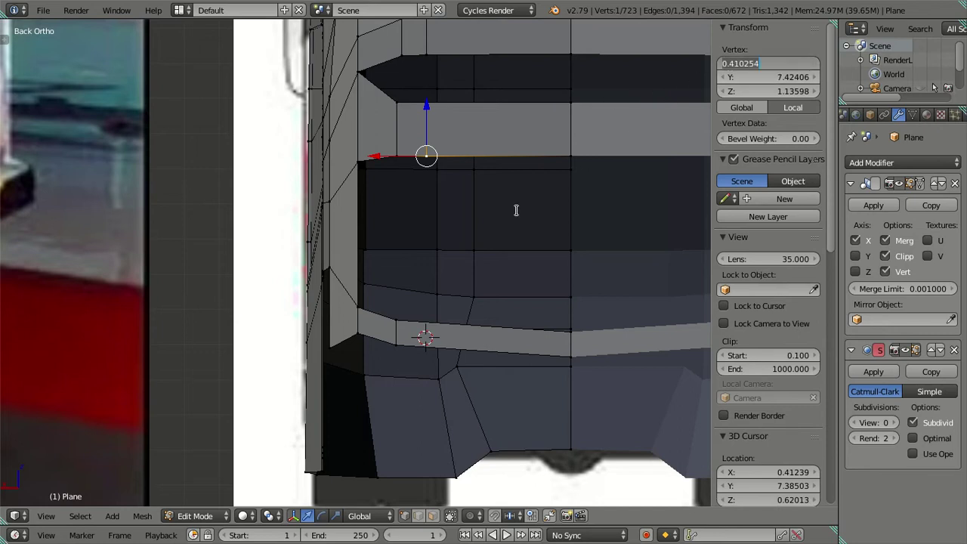
key("Return")
- Loop-cut the bumper strip and select the new bumper and centre-line edges
key("k")
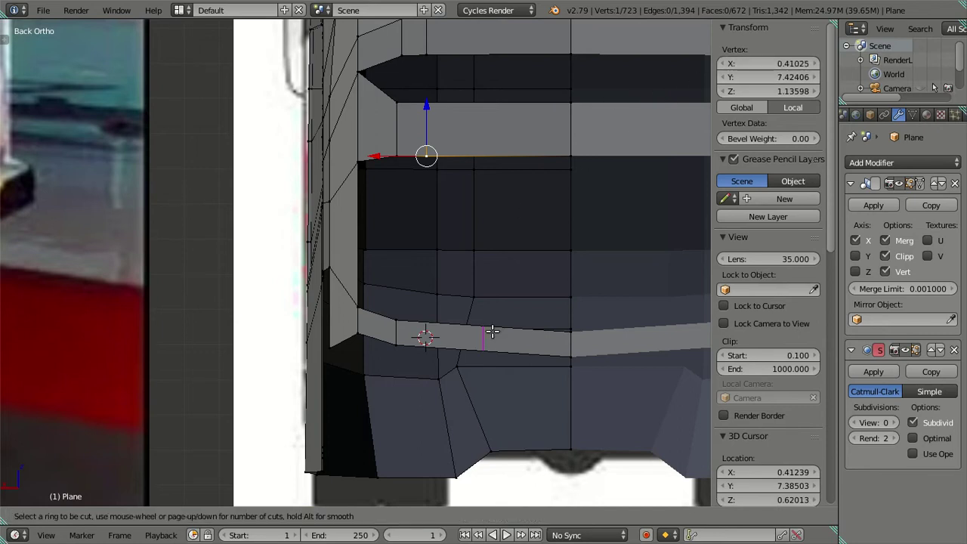
left_click(483, 327)
left_click(483, 350)
key("Return")
key("a")
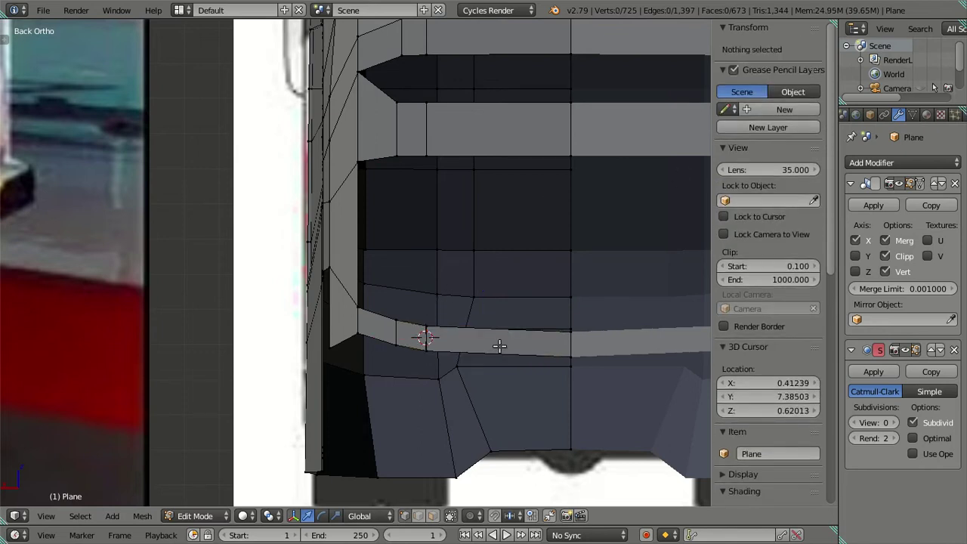
key("z")
right_click(417, 319)
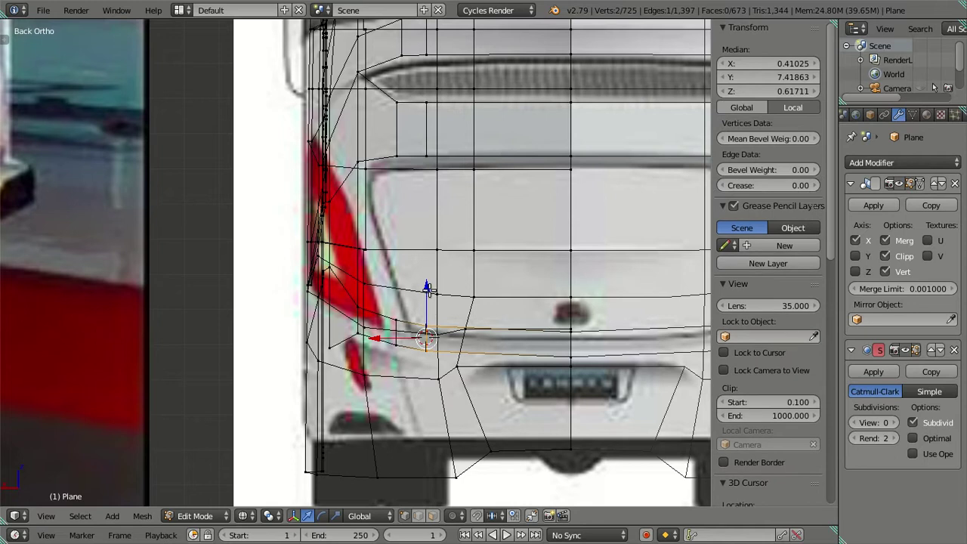
key("z")
right_click(571, 348)
- Lower the selected edge vertically, then orbit around the bus to check it
key("g")
key("z")
left_click(570, 298)
key("a")
key("z")
scroll(492, 304, "down", 3)
scroll(370, 336, "down", 1)
key("z")
key("Tab")
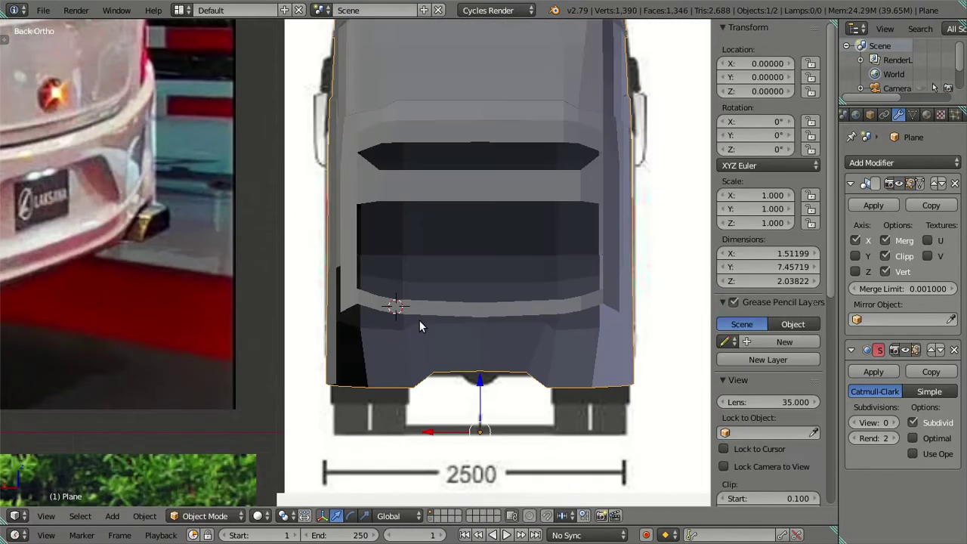
middle_click_drag(420, 323, 492, 340)
key("Tab")
scroll(474, 231, "up", 2)
mouse_move(473, 231)
middle_mouse_down()
mouse_move(399, 252)
mouse_move(432, 272)
middle_mouse_up()
- In the rear ortho view, select the rear window's side corner vertex in Edit Mode
key("ctrl+KP_1")
key("Tab")
scroll(417, 173, "up", 2)
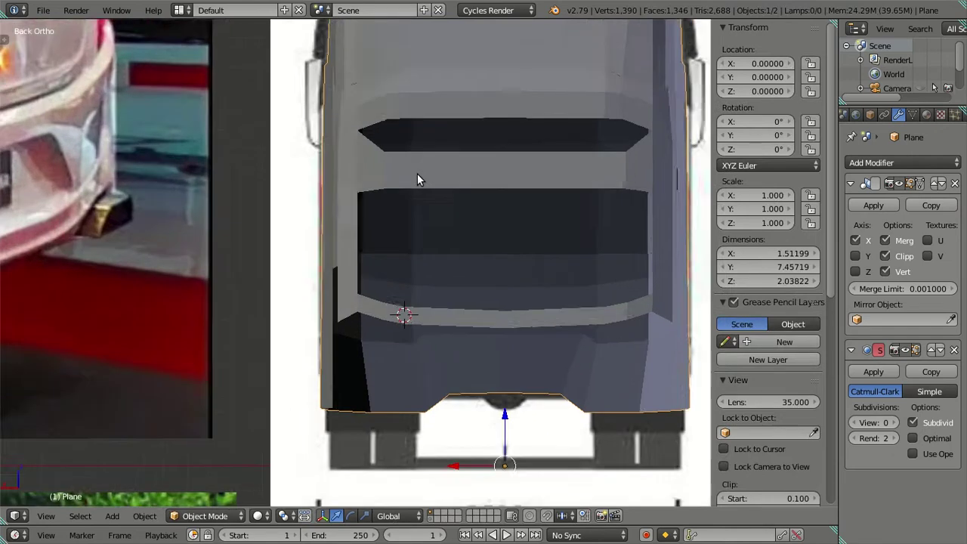
key("z")
scroll(400, 171, "up", 1)
scroll(410, 218, "up", 1)
key("Tab")
key("z")
key("a")
key("a")
right_click(363, 214)
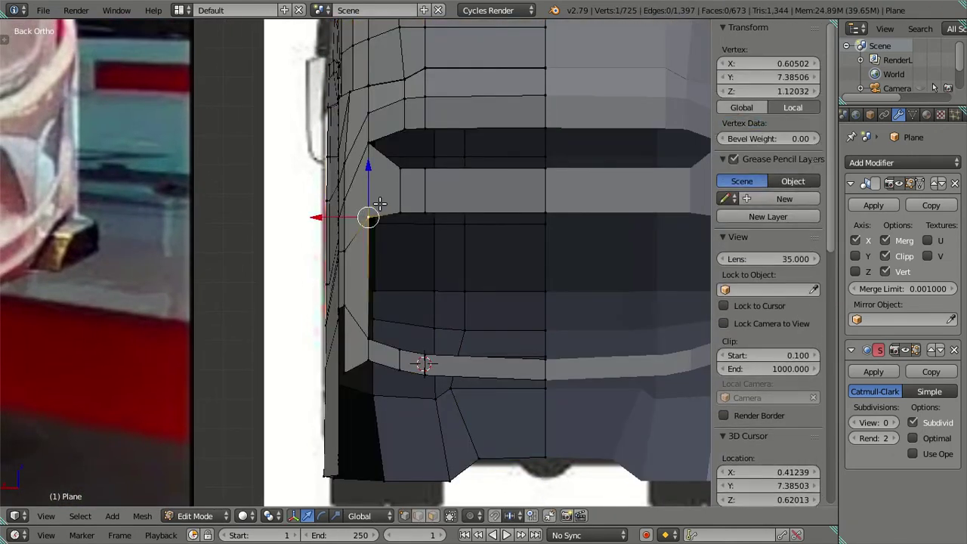
- In the side view, lower the window recess corner vertex along Z to match the reference
key("KP_3")
key("z")
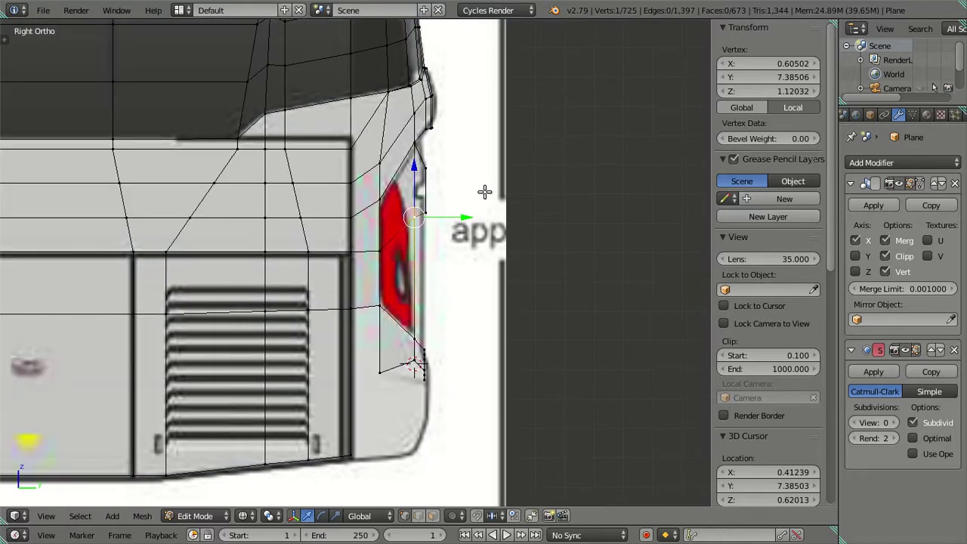
key("z")
key("a")
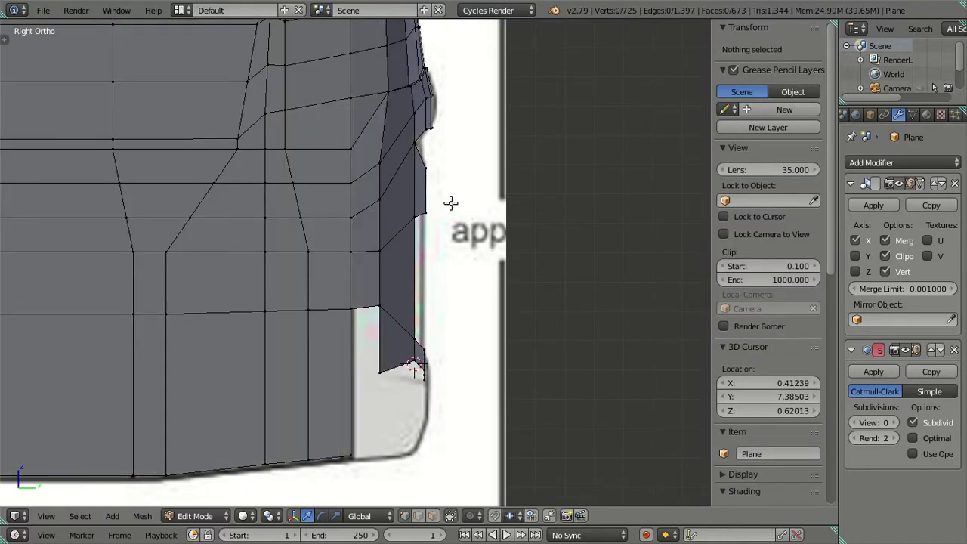
right_click(420, 206)
key("g")
key("z")
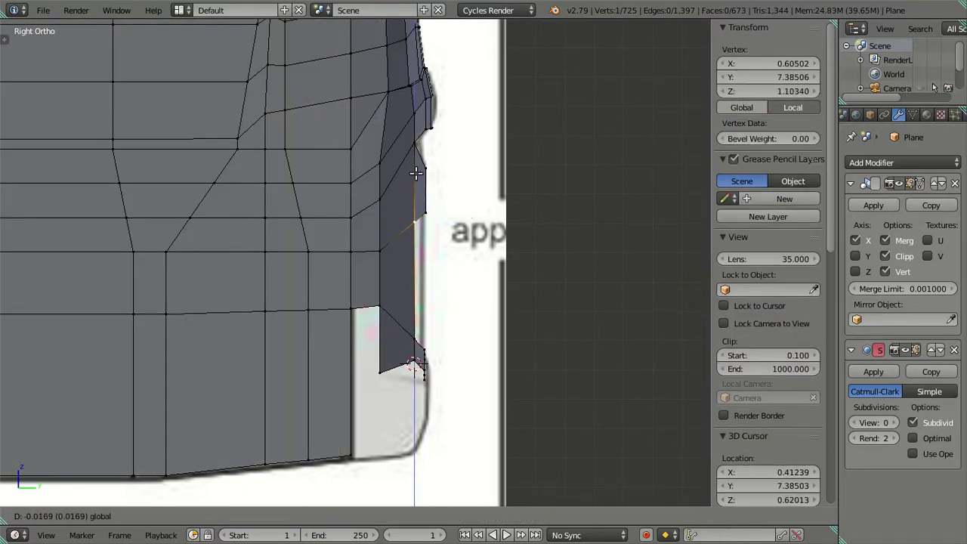
left_click(415, 172)
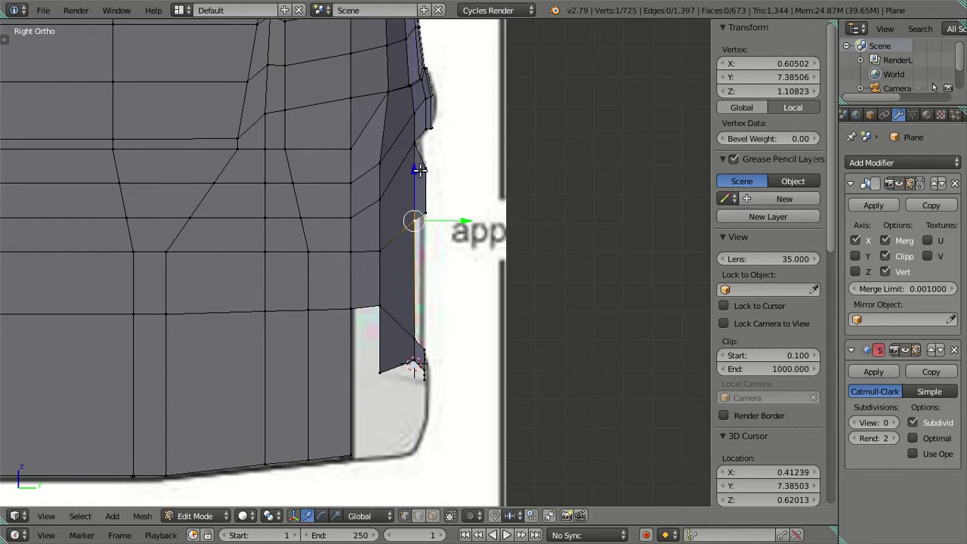
- From the rear view, lower another window recess corner vertex along Z
key("ctrl+KP_1")
key("z")
key("z")
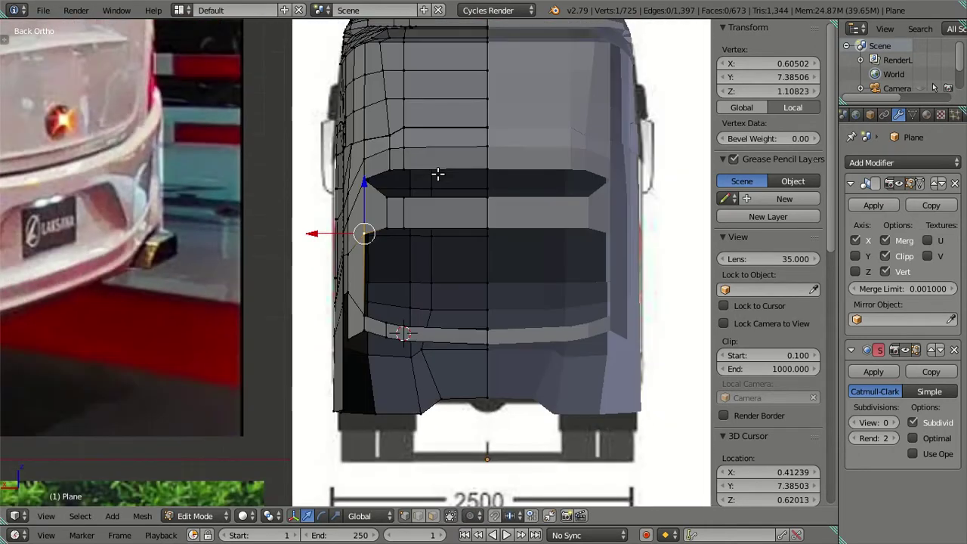
key("a")
scroll(192, 313, "down", 3)
scroll(202, 292, "down", 1)
middle_click_drag(224, 260, 249, 329, "shift")
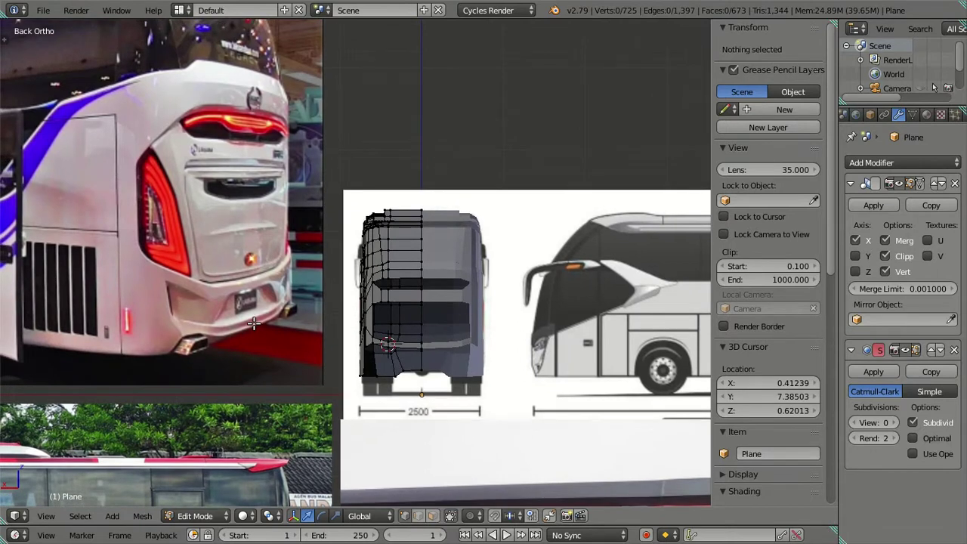
scroll(254, 323, "up", 2)
key("z")
scroll(345, 341, "up", 3)
key("z")
right_click(396, 345)
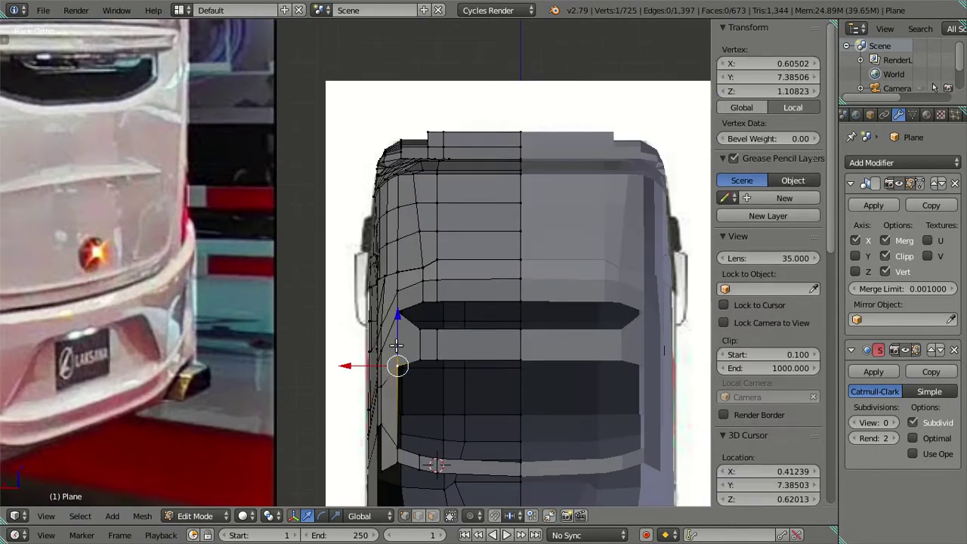
key("g")
key("z")
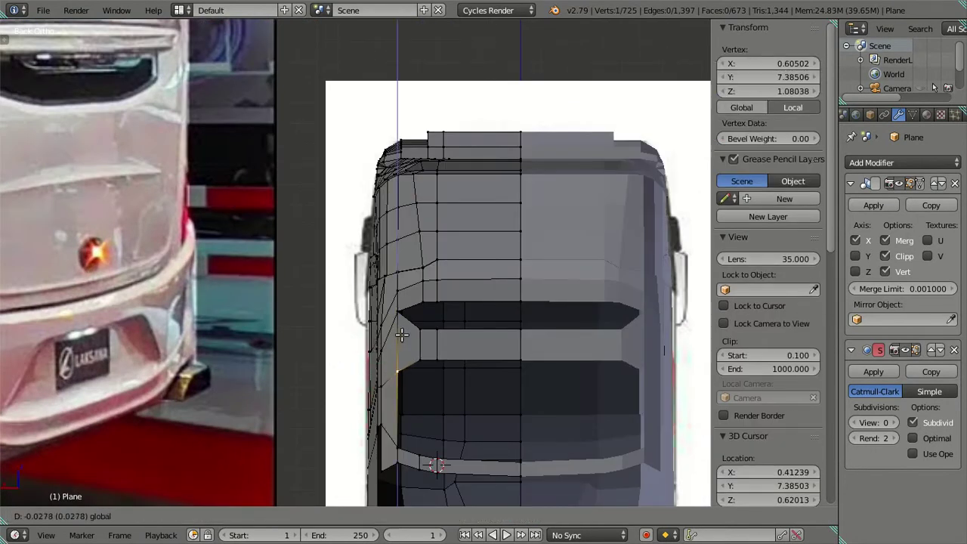
left_click(404, 336)
- Inspect the model in Object Mode from the side view in wireframe, then re-enter Edit Mode
mouse_move(404, 336)
middle_mouse_down()
mouse_move(425, 362)
mouse_move(501, 352)
mouse_move(465, 318)
mouse_move(448, 342)
mouse_move(403, 242)
mouse_move(420, 307)
middle_mouse_up()
key("Tab")
key("a")
key("KP_3")
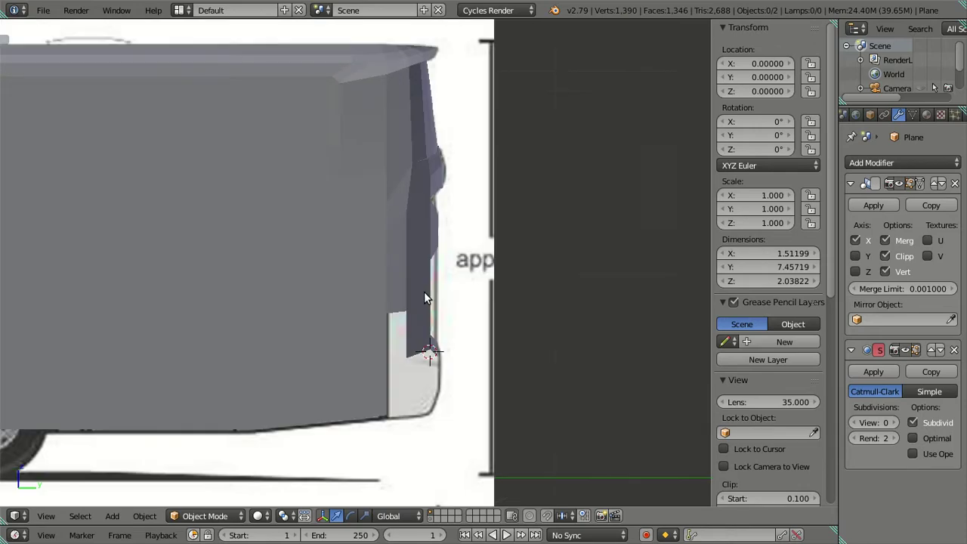
key("z")
scroll(393, 366, "up", 2)
key("Tab")
key("a")
key("a")
scroll(417, 398, "down", 5)
scroll(672, 339, "up", 2)
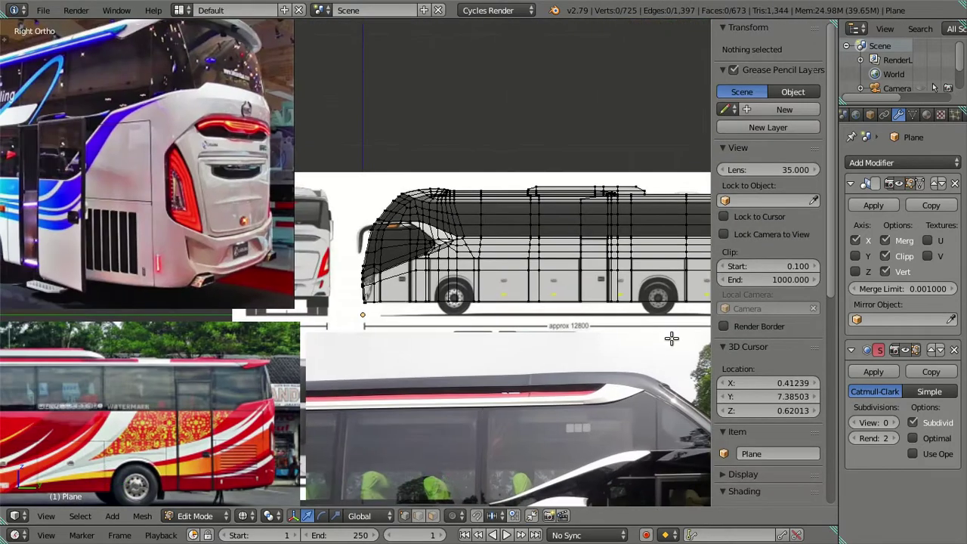
scroll(568, 336, "up", 3)
scroll(495, 331, "up", 5)
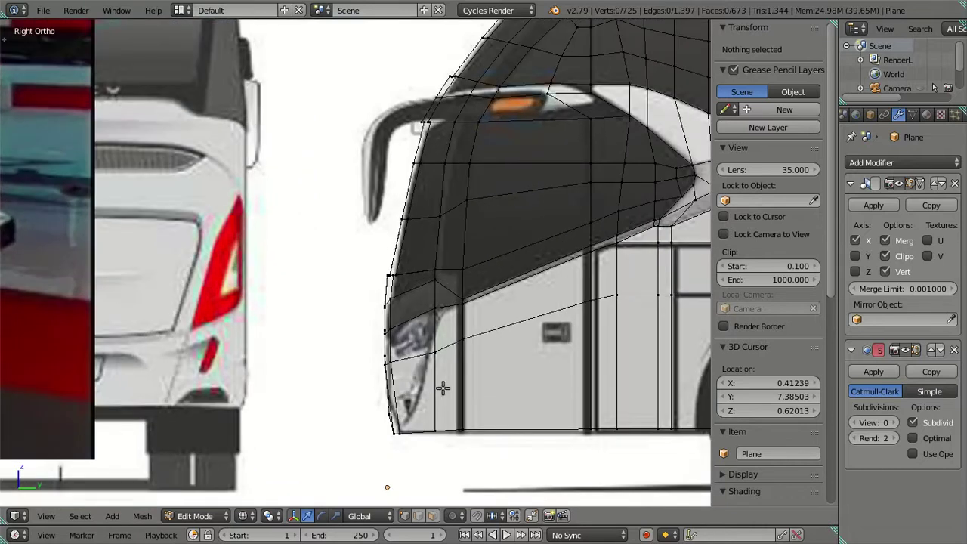
- Add an edge loop cut across the front corner of the bus
key("ctrl+r")
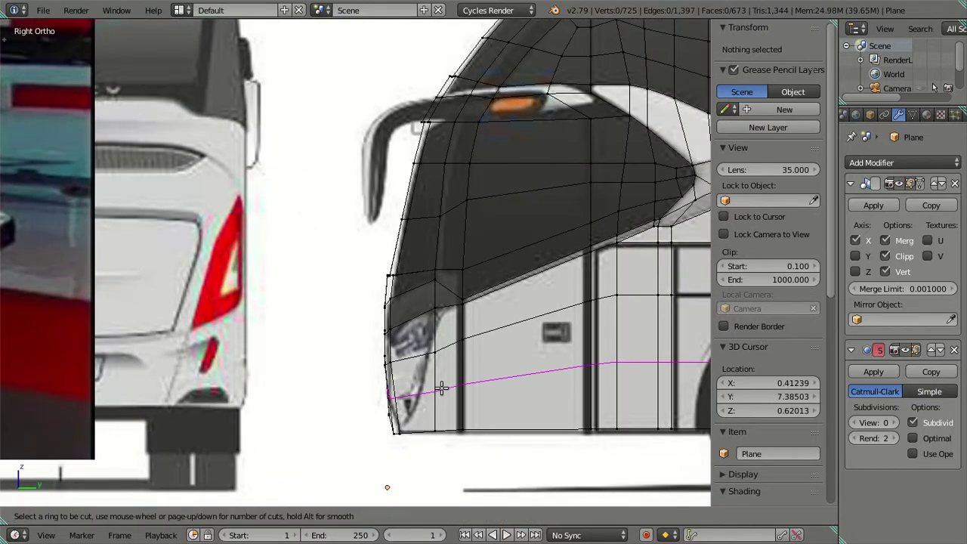
left_click(441, 387)
left_click(445, 392)
scroll(438, 393, "up", 2)
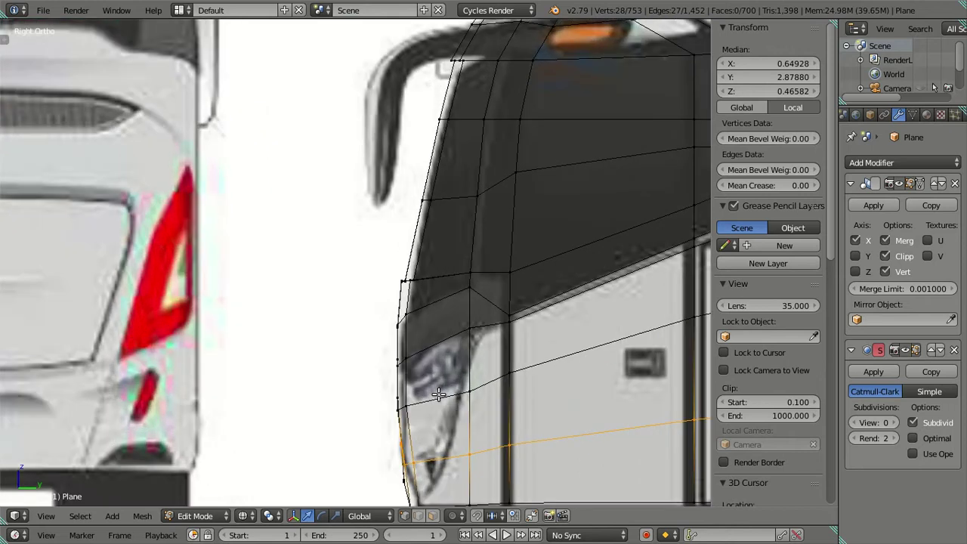
scroll(441, 395, "down", 3)
key("a")
scroll(438, 344, "up", 3)
scroll(438, 344, "up", 2)
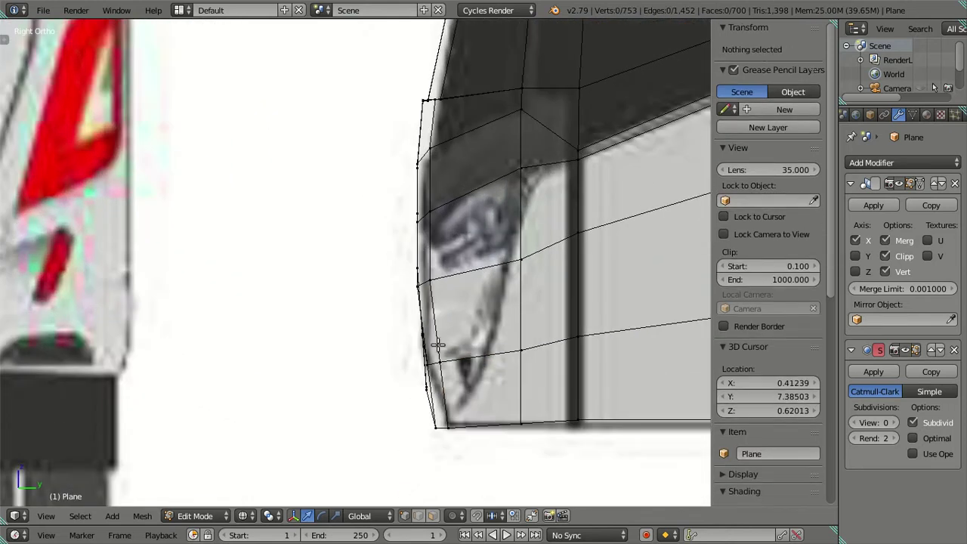
scroll(445, 362, "up", 2)
middle_click_drag(465, 365, 536, 367)
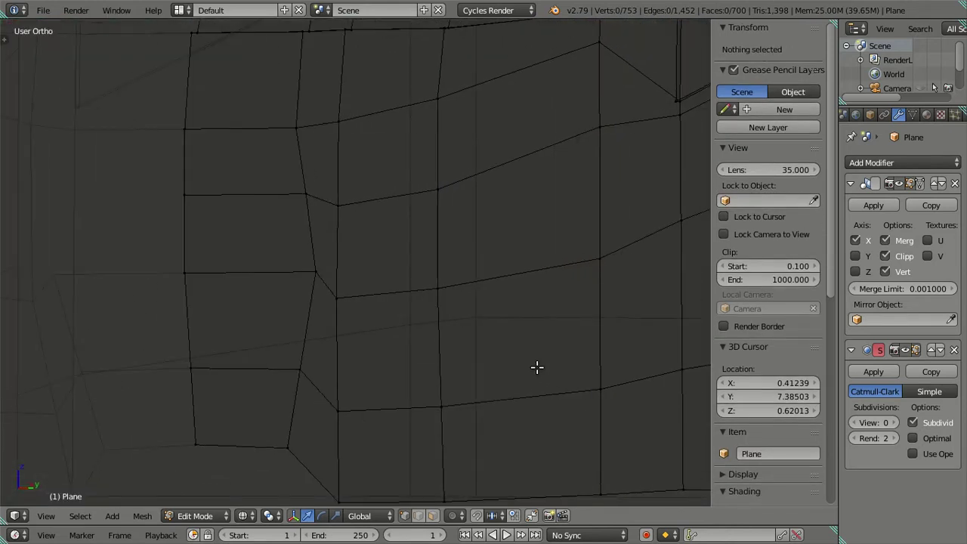
- Select the four lower-edge corner vertices and rotate them slightly in the side view
right_click(434, 404)
right_click(340, 408, "shift")
right_click(302, 370, "shift")
right_click(195, 366, "shift")
key("KP_3")
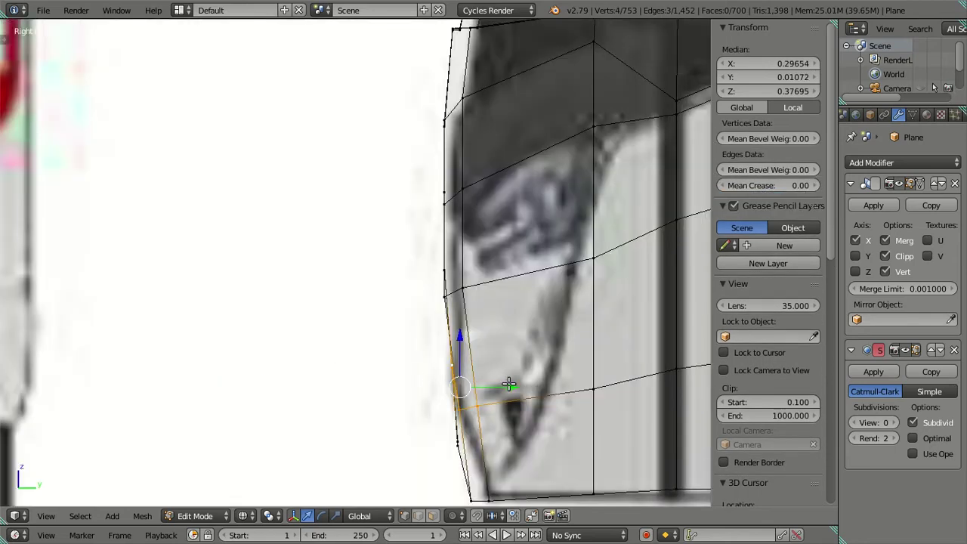
key("r")
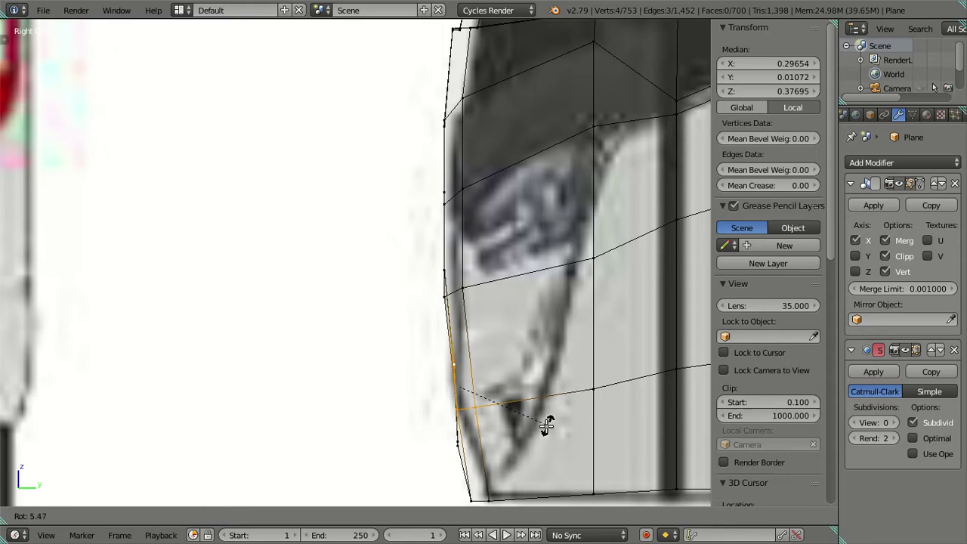
left_click(545, 427)
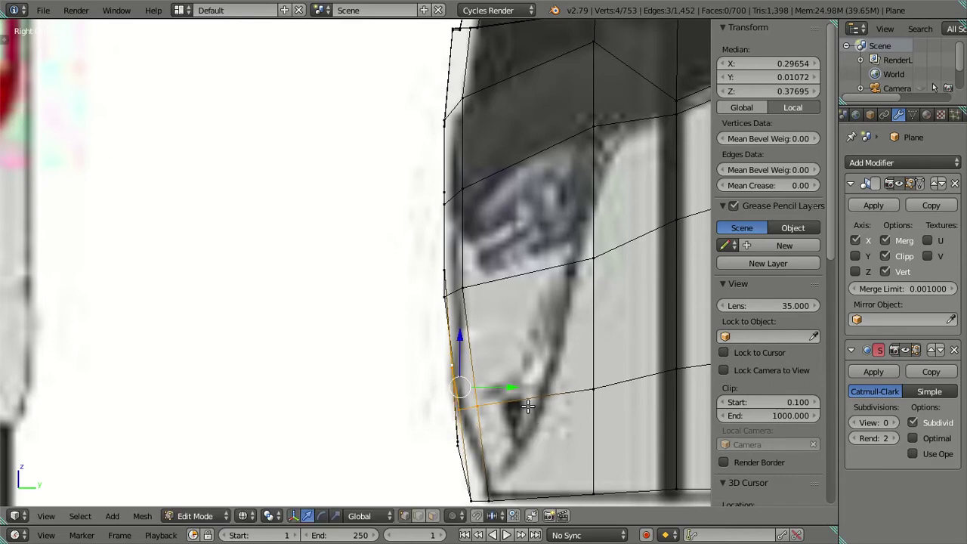
- Slide the two rear lower corner edges along the bus length
scroll(527, 406, "up", 2)
middle_click_drag(527, 406, 444, 246, "shift")
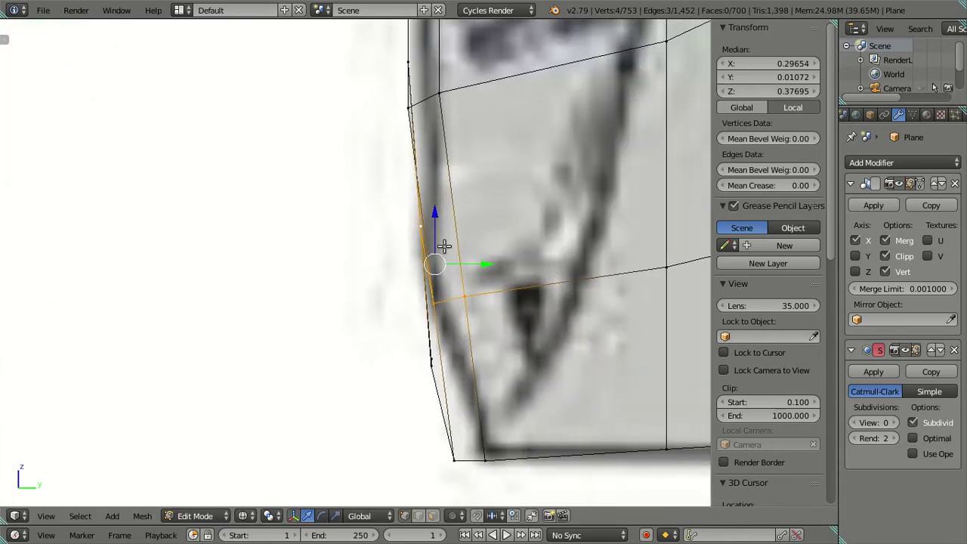
key("a")
right_click(464, 298)
right_click(435, 302, "shift")
left_click_drag(483, 301, 473, 302)
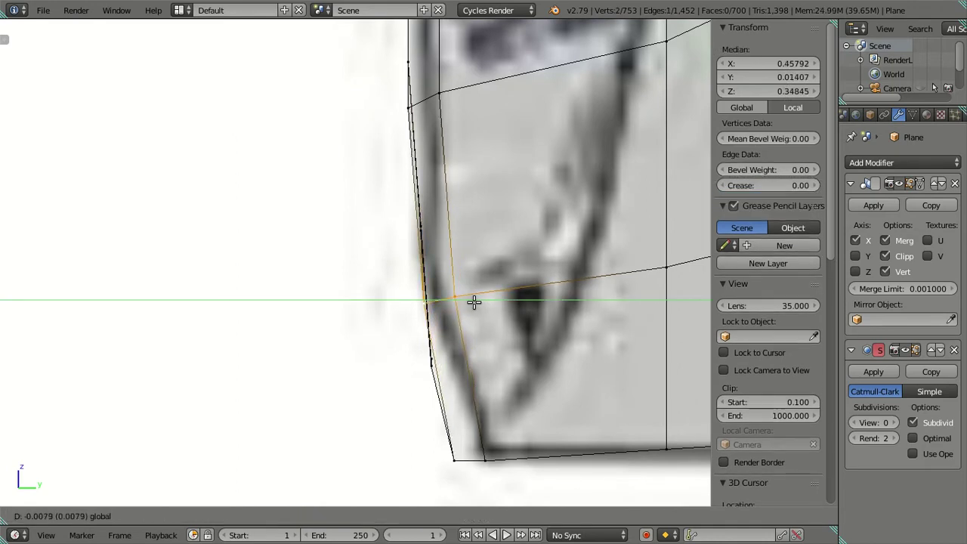
left_click(472, 301)
- Move the rear corner vertices along Y to line up with the side reference
key("a")
key("z")
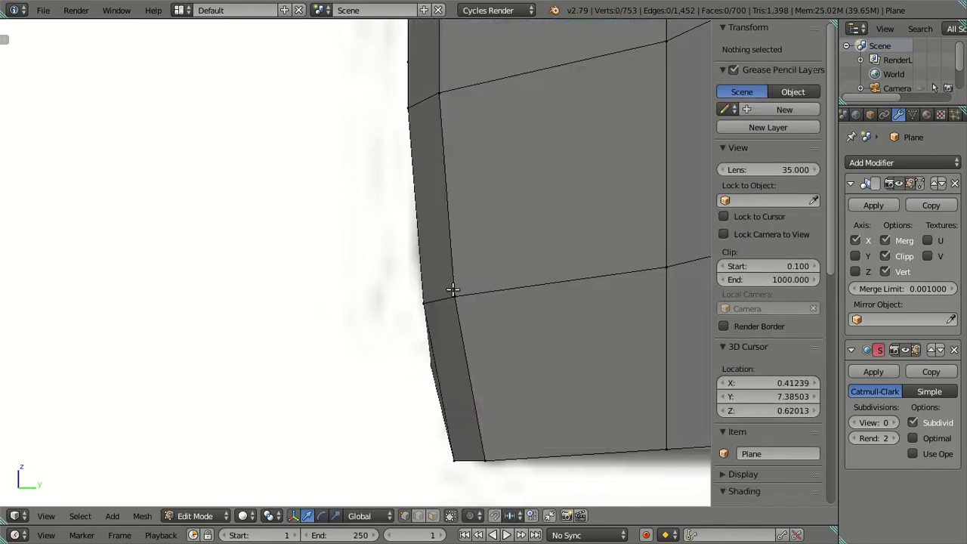
scroll(452, 290, "down", 3)
key("z")
middle_click_drag(413, 320, 357, 318)
right_click(341, 317)
right_click(341, 317, "shift")
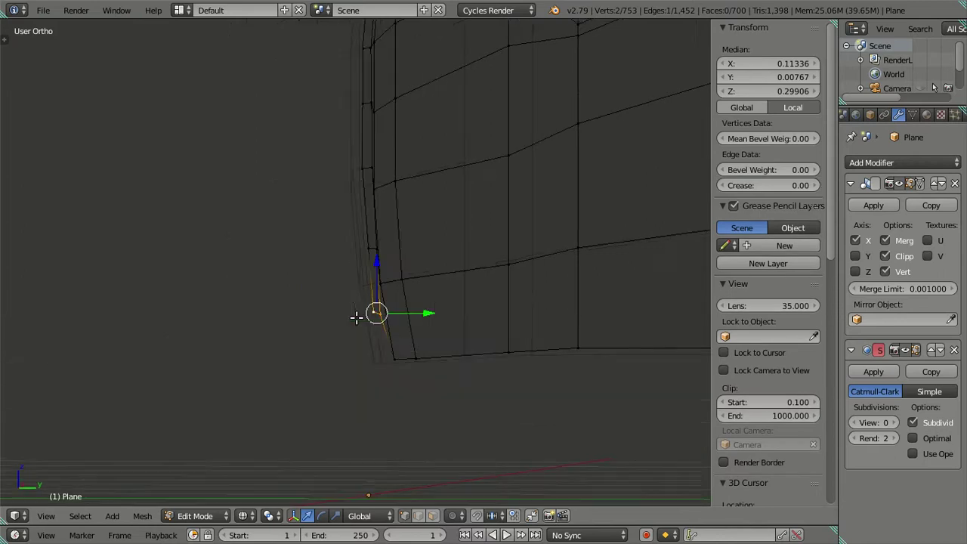
key("KP_3")
key("g")
key("y")
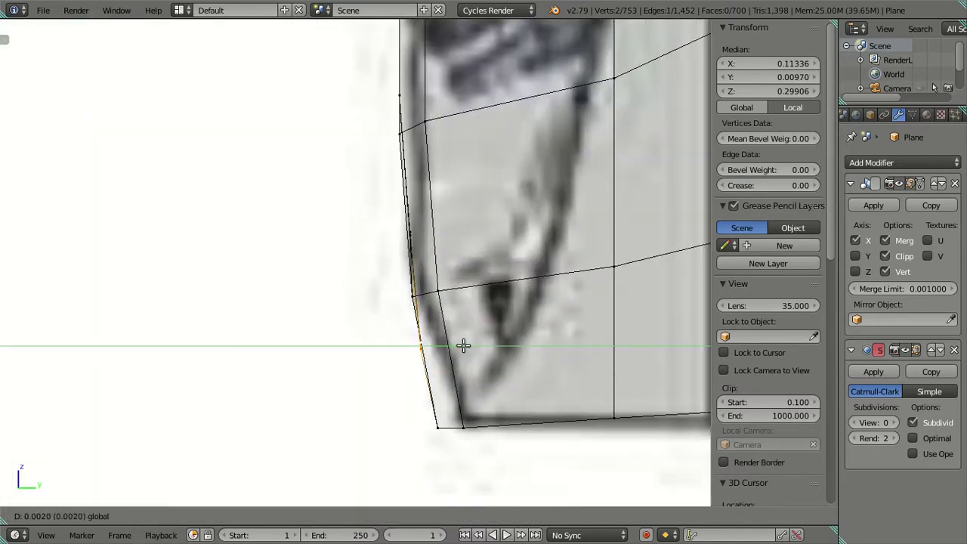
left_click(460, 343)
scroll(459, 333, "down", 3)
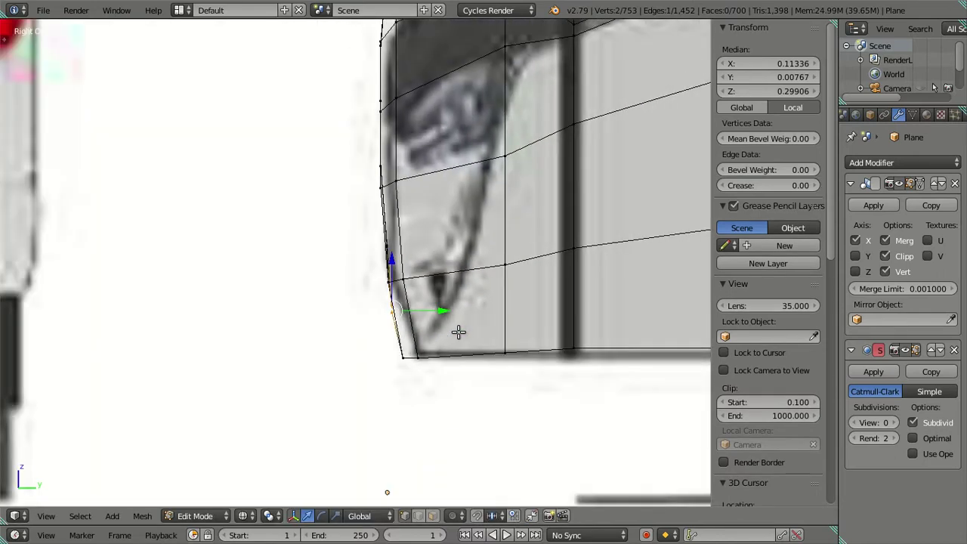
key("a")
scroll(456, 317, "down", 8)
- Select the vertex chain beside the tail light and fill it with a face
middle_click_drag(533, 291, 303, 289, "shift")
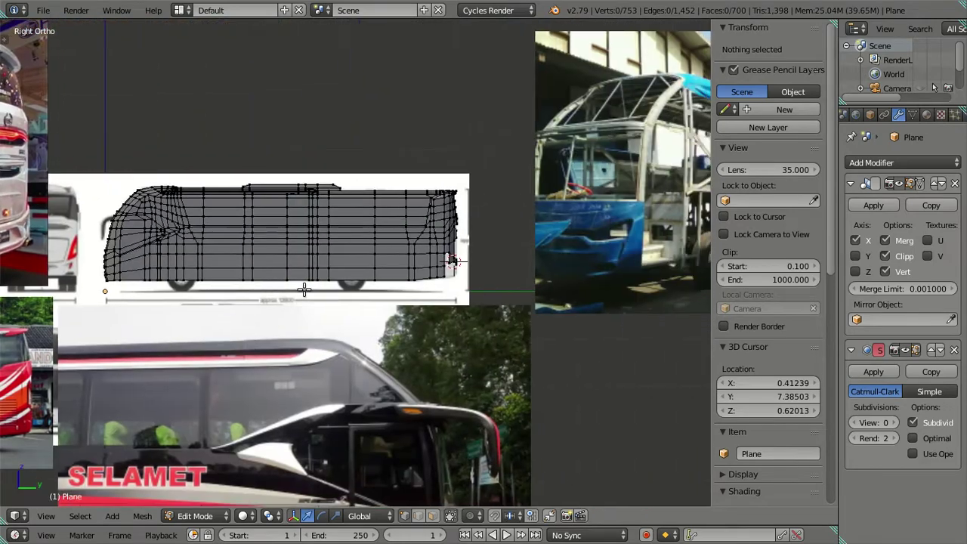
scroll(490, 316, "up", 3)
scroll(485, 315, "up", 1)
scroll(483, 316, "up", 2)
scroll(458, 317, "up", 1)
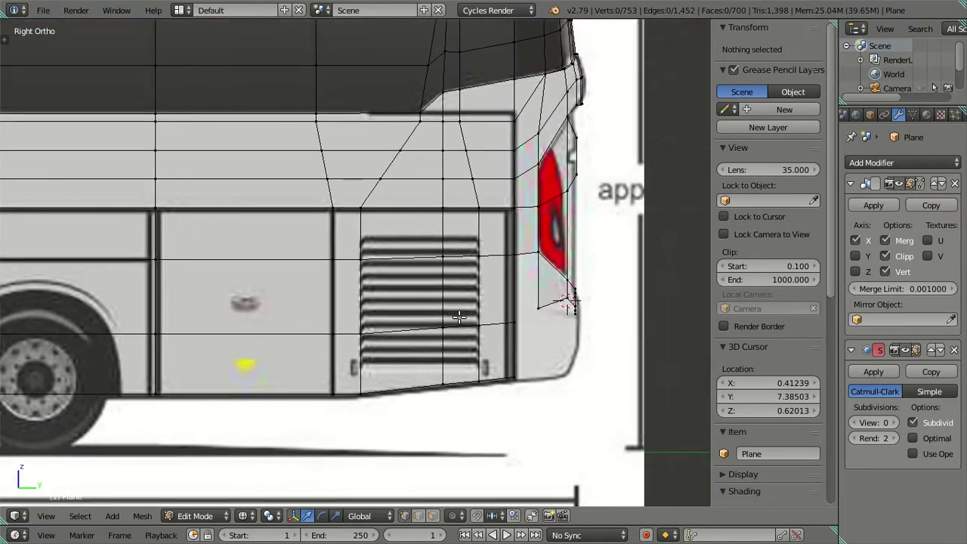
scroll(458, 317, "up", 3)
right_click(597, 367, "alt")
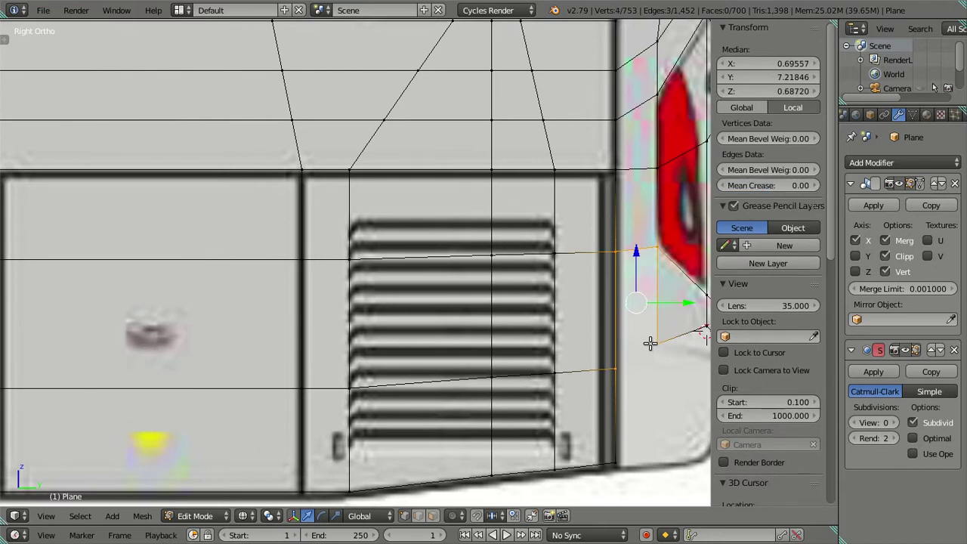
key("f")
key("a")
- Check the new face against the rear-view reference images
scroll(533, 315, "down", 5)
scroll(471, 300, "up", 3)
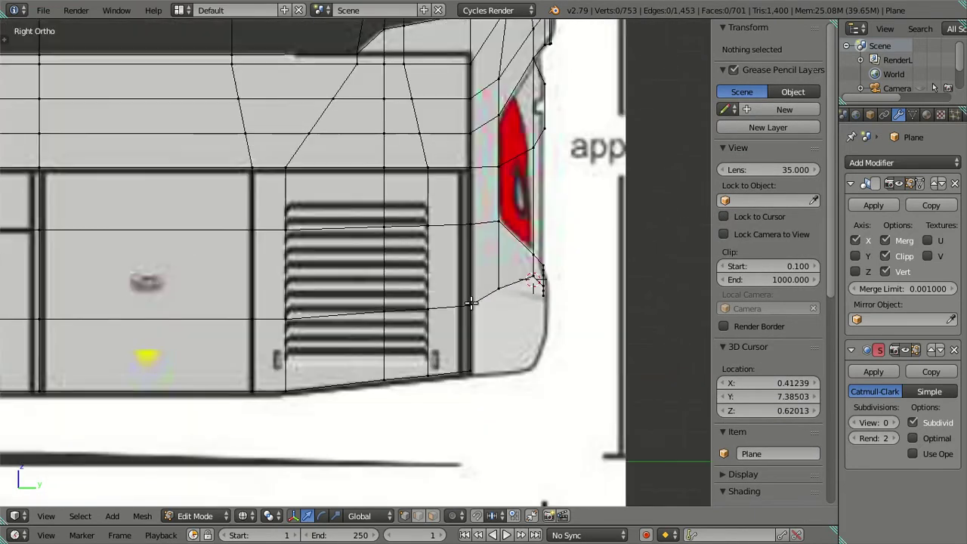
scroll(468, 296, "down", 3)
mouse_move(509, 315)
middle_mouse_down()
mouse_move(391, 324)
mouse_move(23, 288)
mouse_move(429, 350)
mouse_move(244, 315)
middle_mouse_up()
scroll(23, 288, "down", 3)
key("KP_1")
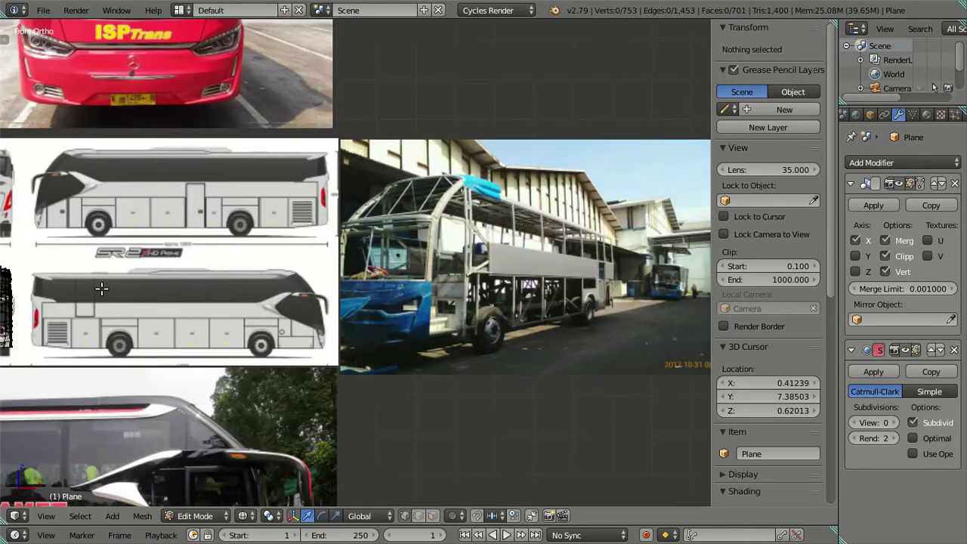
scroll(472, 319, "up", 2)
scroll(472, 318, "up", 1)
scroll(438, 320, "up", 2)
scroll(400, 322, "up", 2)
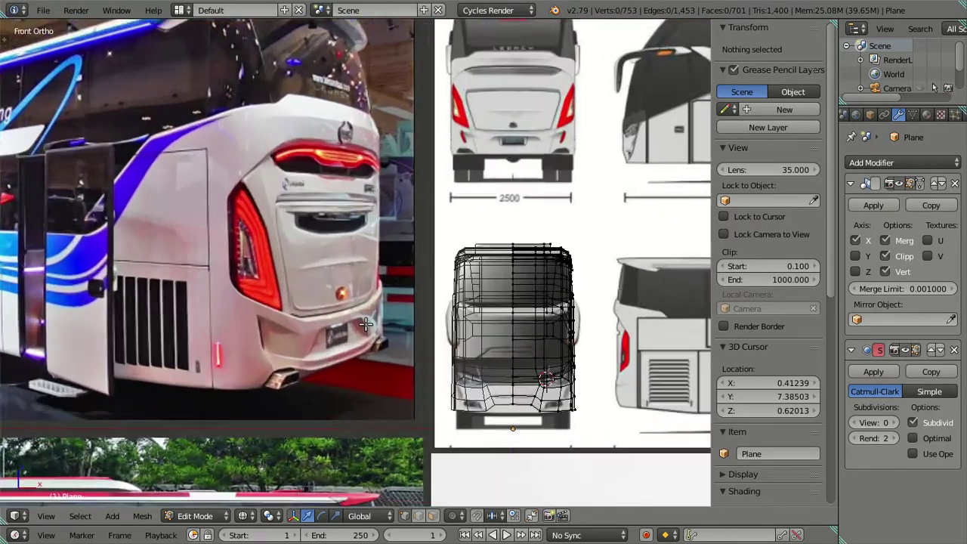
scroll(364, 322, "up", 2)
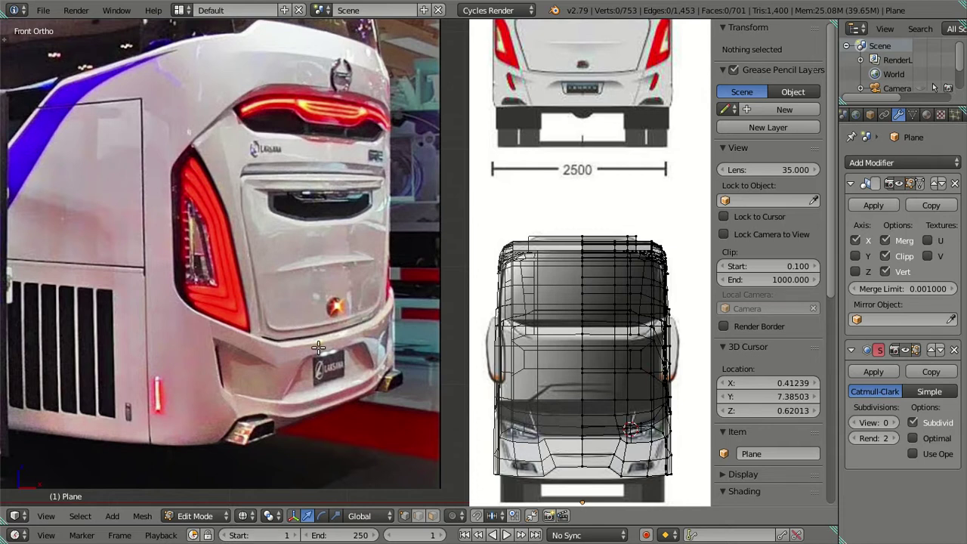
scroll(292, 402, "down", 5)
- Return to the side view and orbit to inspect the rear corner
key("KP_3")
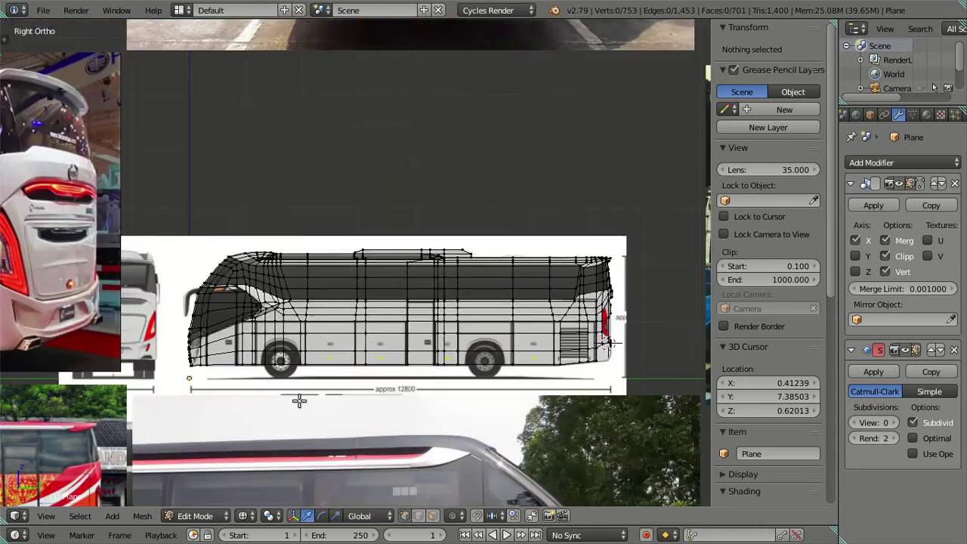
middle_click_drag(471, 397, 234, 296, "shift")
scroll(351, 319, "up", 3)
scroll(355, 324, "up", 3)
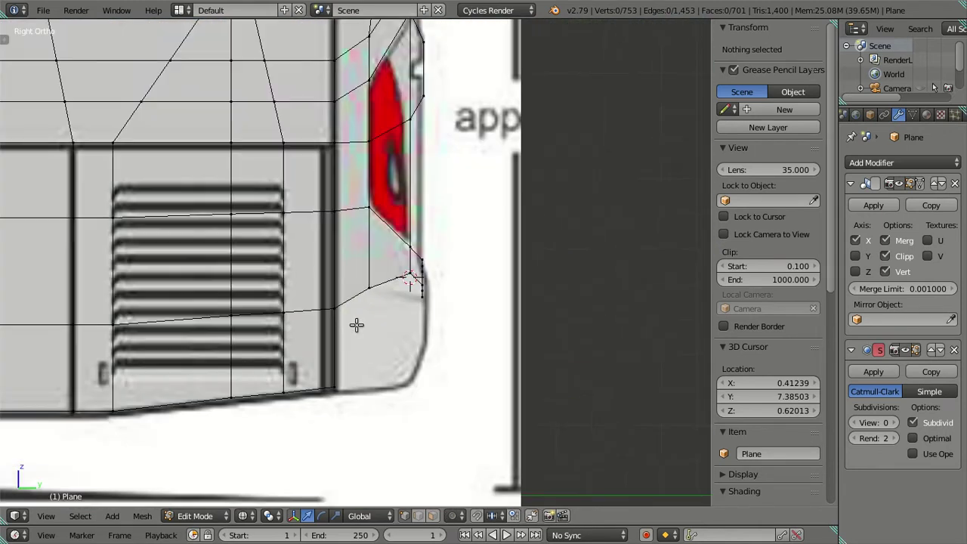
scroll(370, 315, "up", 3)
middle_click_drag(497, 356, 474, 333)
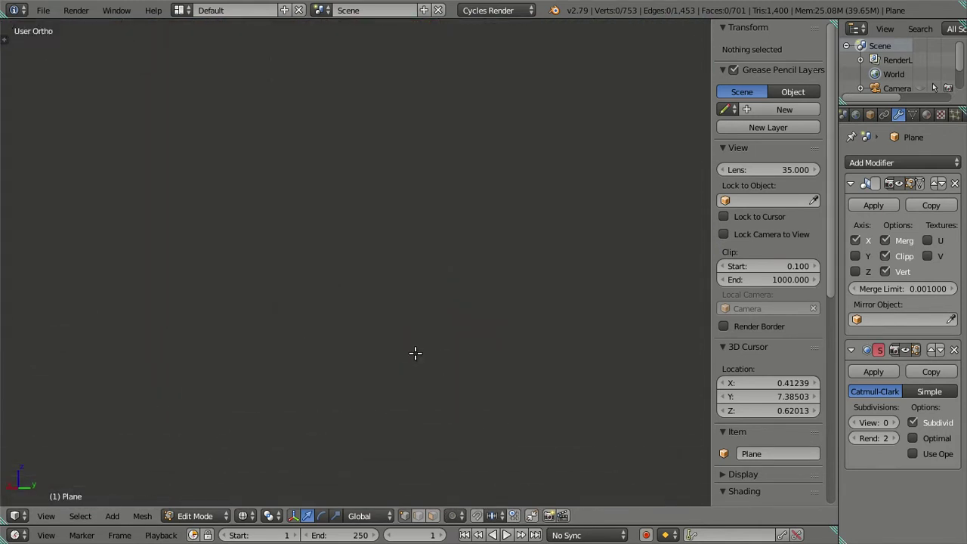
- Extrude the edge path along the recess bottom straight down along Z
scroll(441, 322, "up", 2)
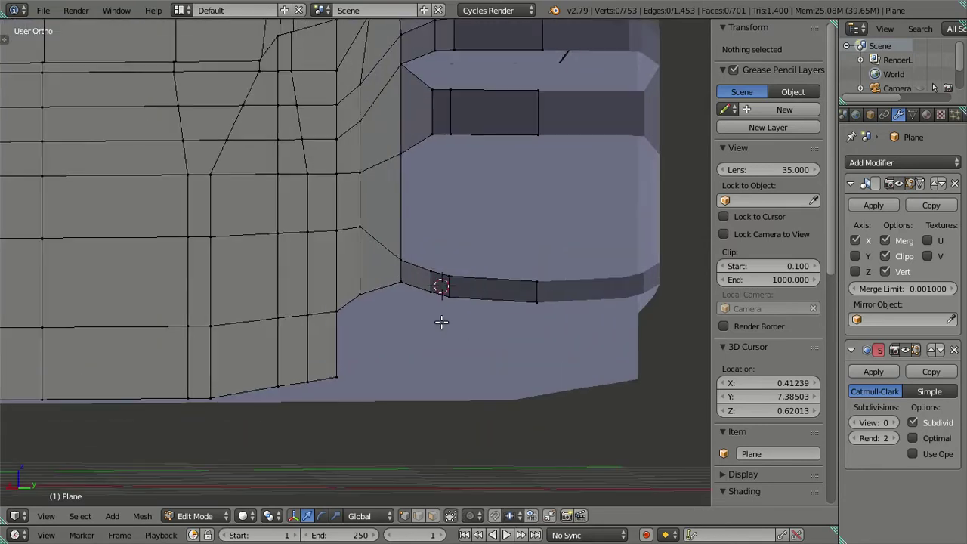
right_click(534, 315)
right_click(357, 299, "ctrl")
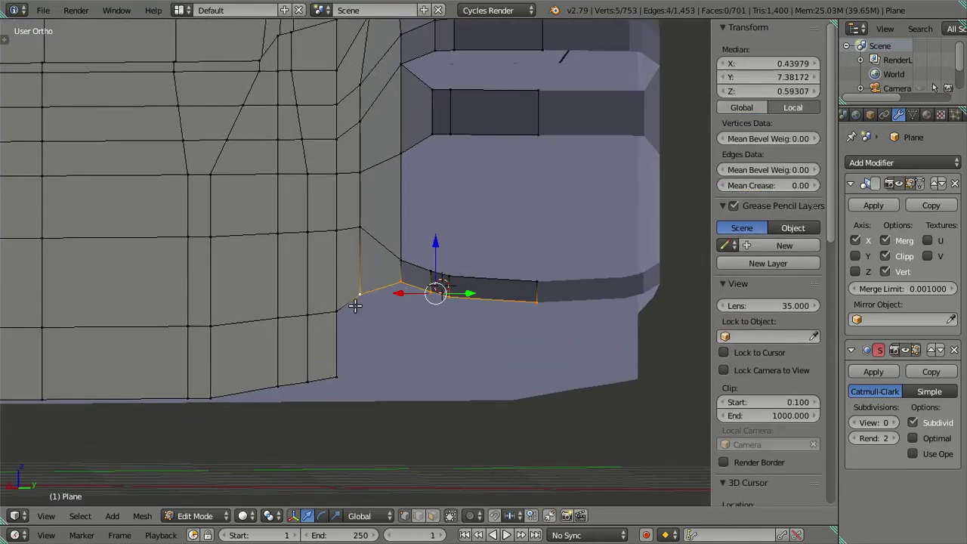
key("g")
key("z")
key("Escape")
key("e")
key("z")
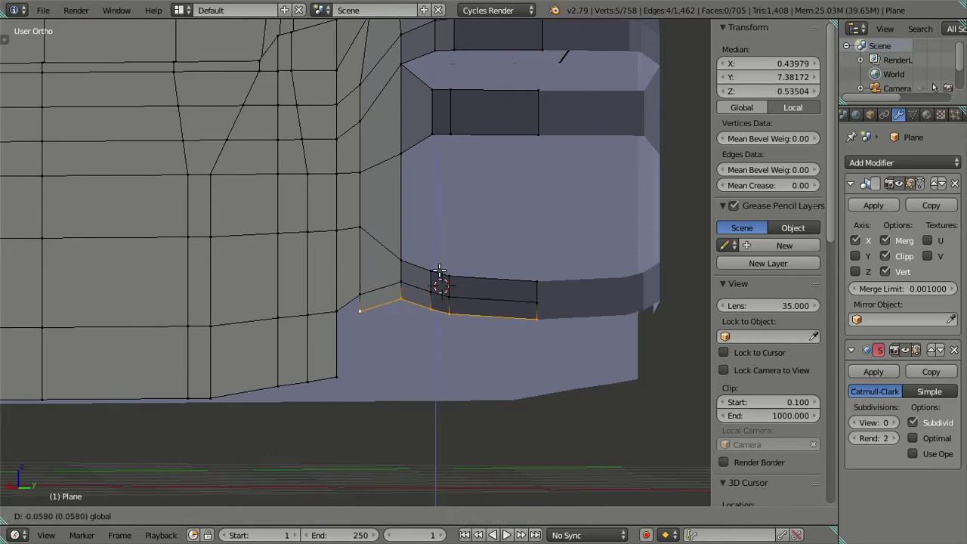
left_click(453, 318)
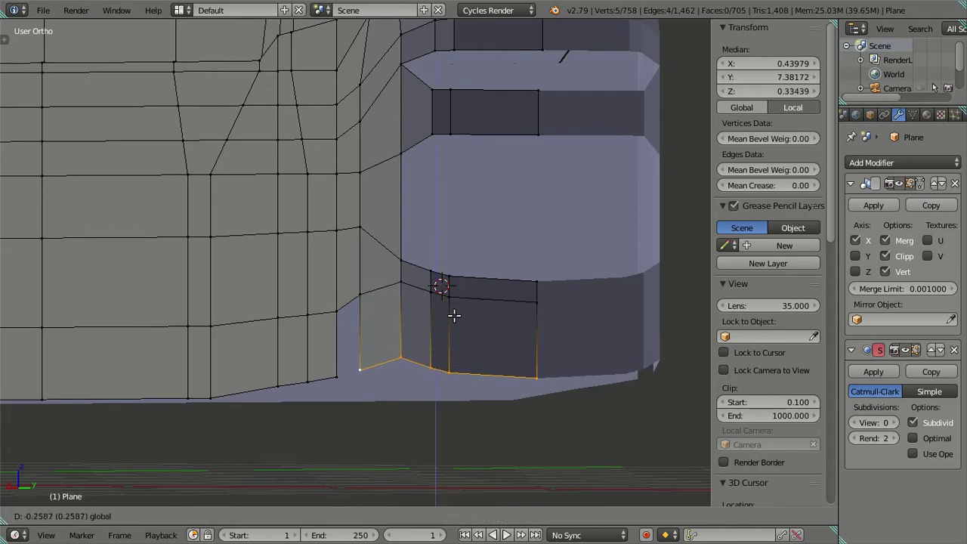
- Preview the smoothed mesh in Object Mode, orbiting toward the rear lower corner
right_click(341, 377)
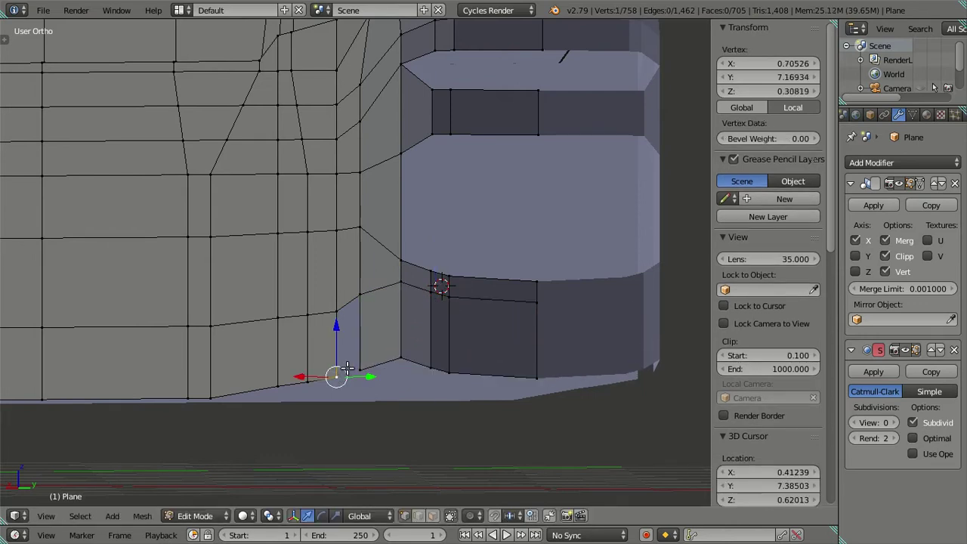
right_click(345, 368)
key("Tab")
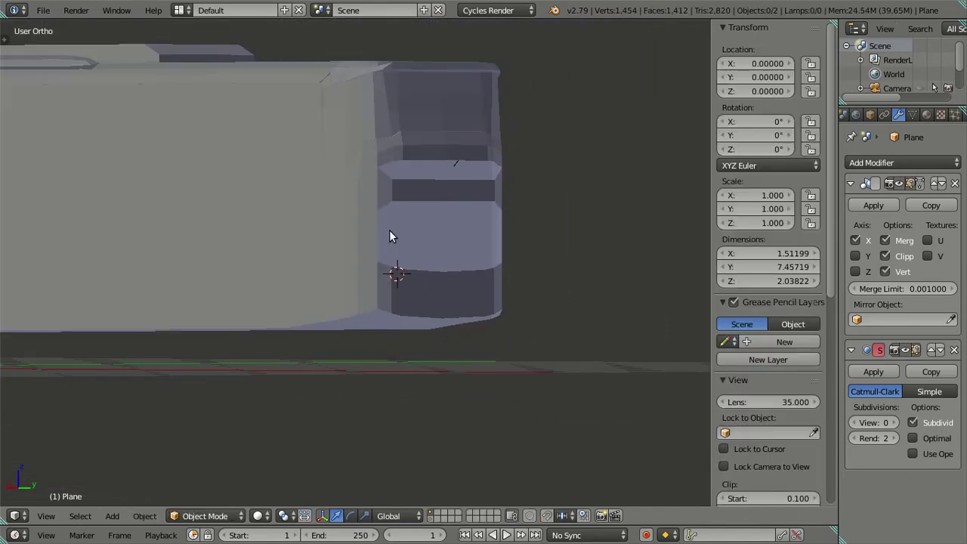
middle_click_drag(389, 229, 272, 221)
middle_click_drag(294, 245, 410, 241)
scroll(451, 327, "up", 3)
key("Tab")
- Adjust a rear lower corner vertex's height along Z, then return to the side reference view
right_click(459, 368)
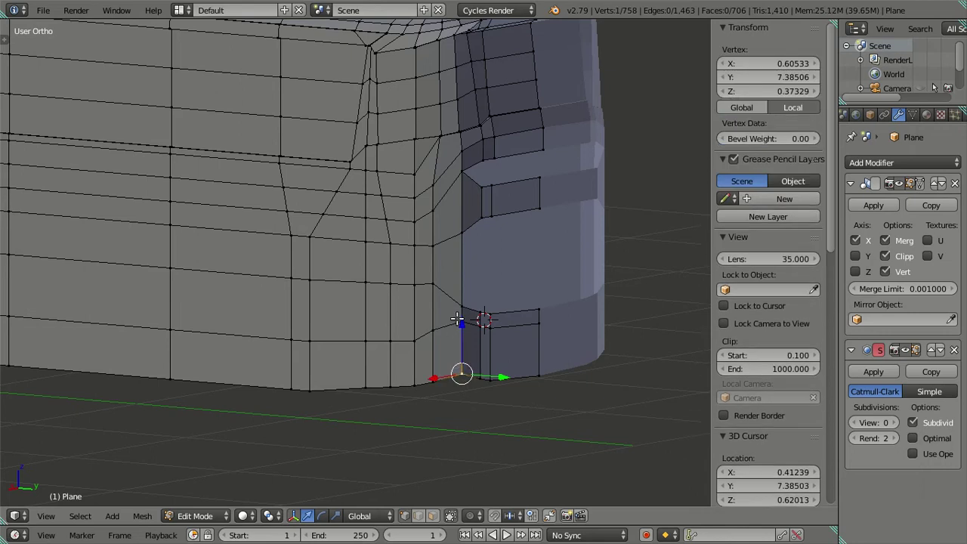
key("g")
key("z")
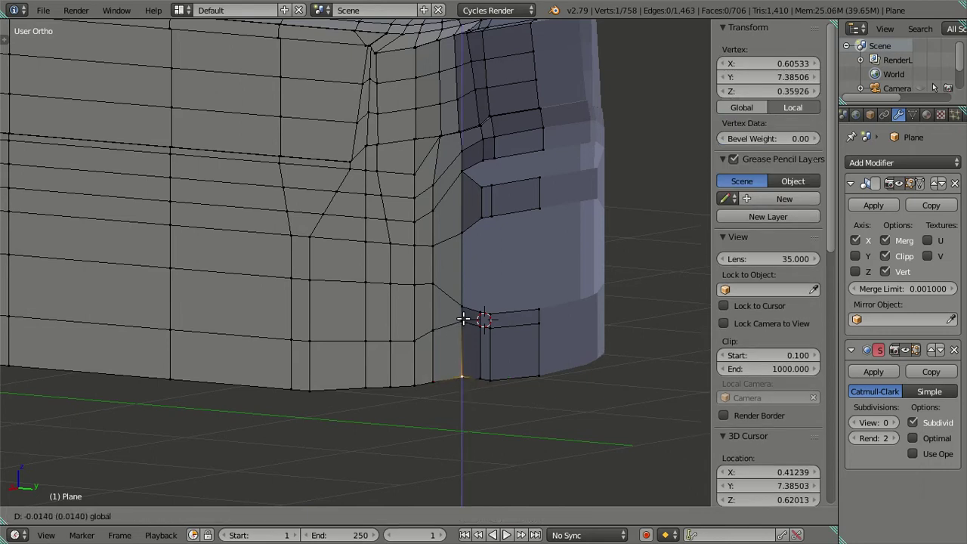
left_click(467, 321)
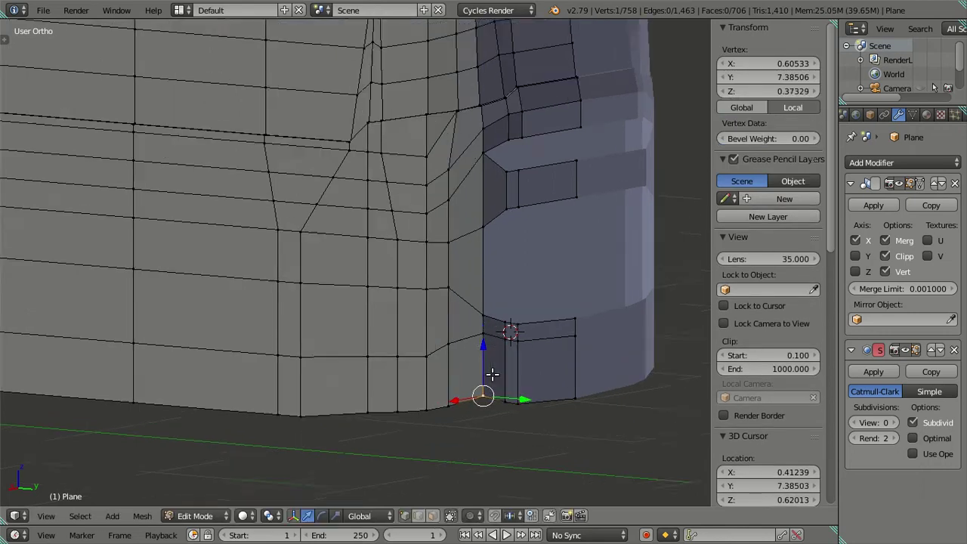
middle_click_drag(492, 378, 560, 355)
key("KP_3")
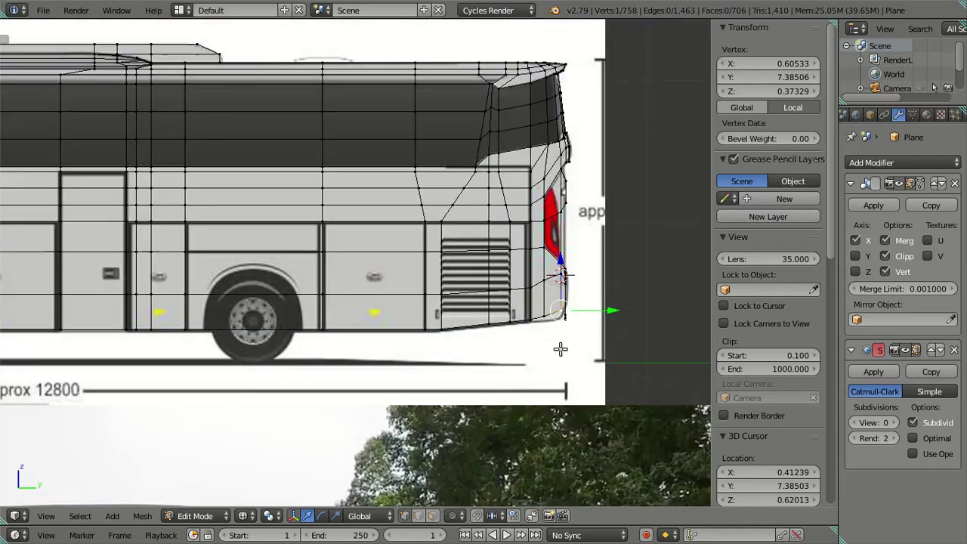
- Move the first two rear corner vertices along Z to match the reference bumper
scroll(529, 332, "up", 1)
scroll(502, 318, "up", 2)
middle_click_drag(501, 318, 363, 280, "shift")
scroll(507, 340, "up", 2)
right_click(521, 351, "shift")
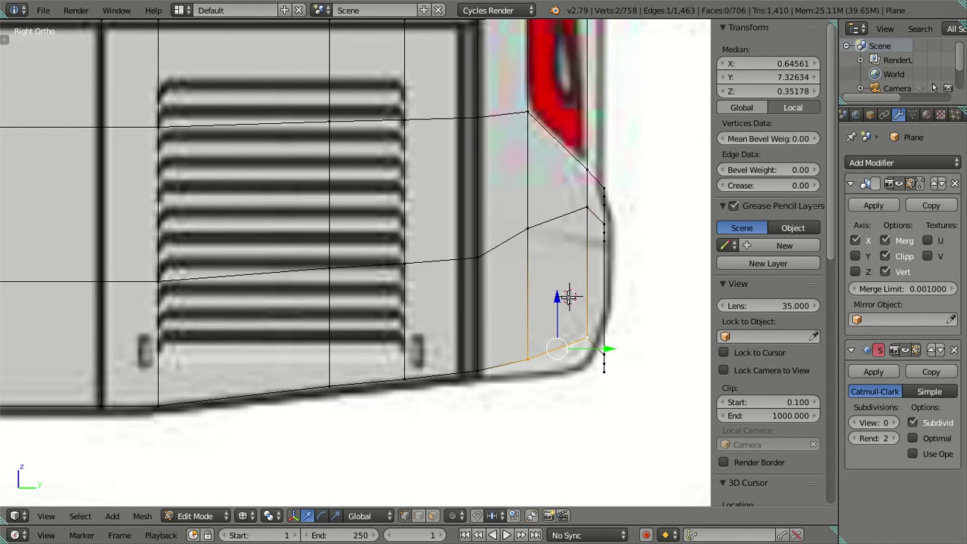
key("g")
key("z")
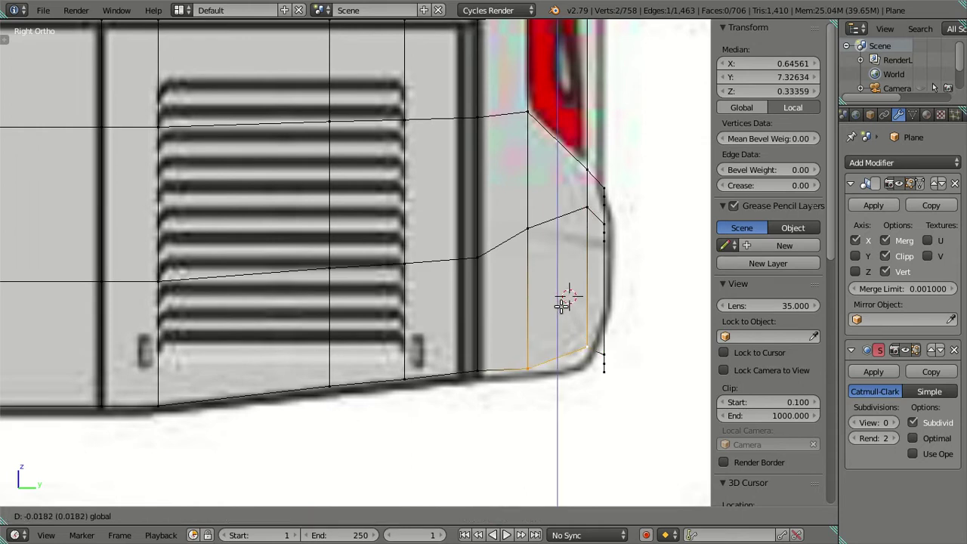
left_click(563, 304)
- Adjust the heights of the next bumper corner vertices along Z to follow the reference
right_click(477, 372)
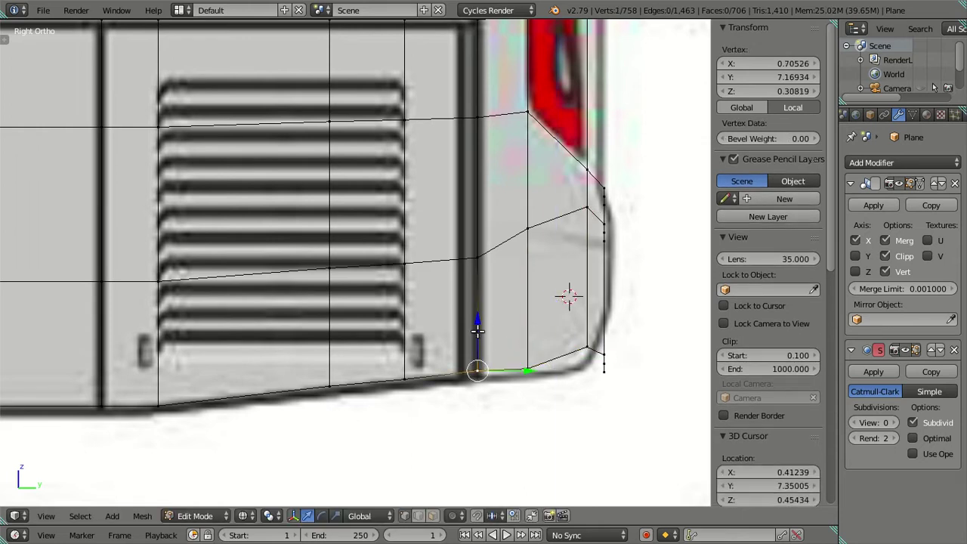
key("g")
key("z")
left_click(483, 333)
right_click(518, 358)
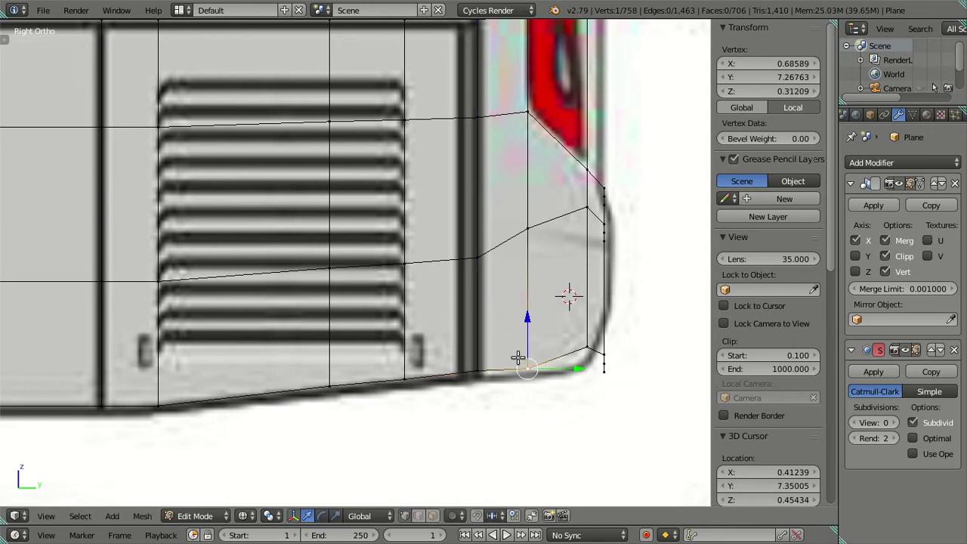
right_click(573, 348)
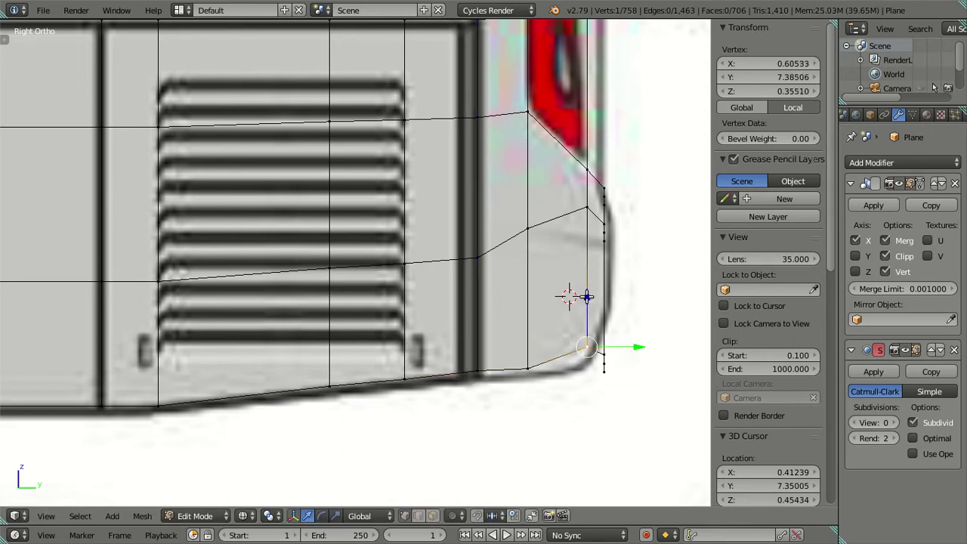
key("g")
key("z")
left_click(589, 308)
- Raise the two lower rear corner vertices along Z
key("a")
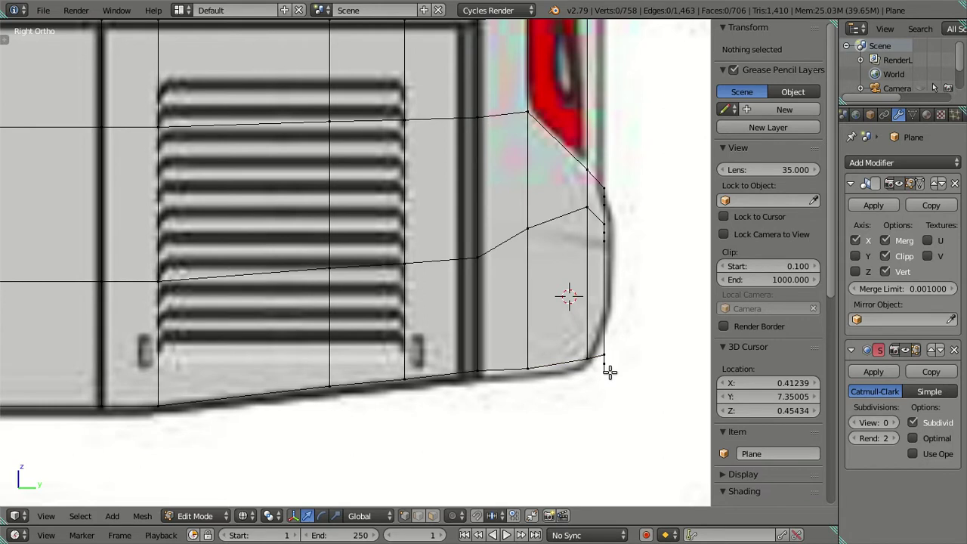
right_click(604, 368)
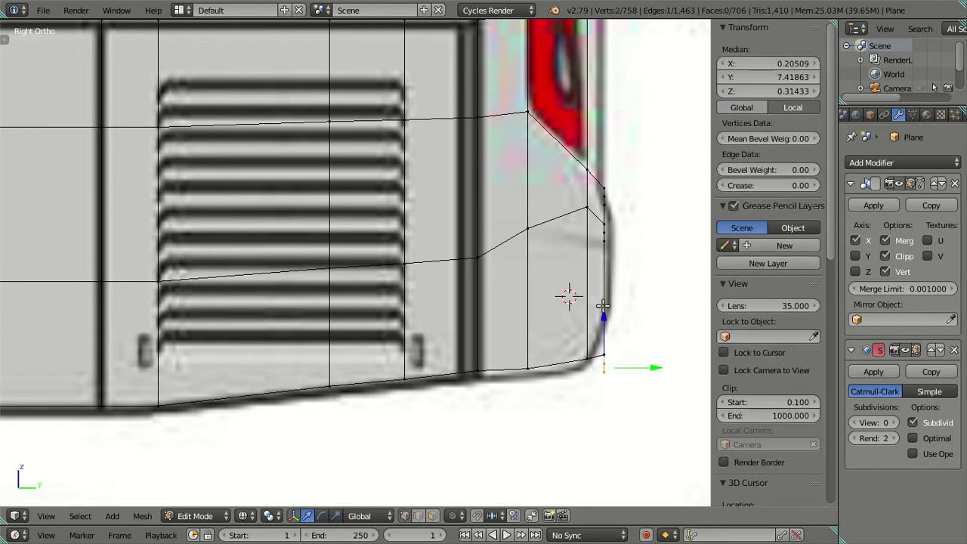
key("g")
key("z")
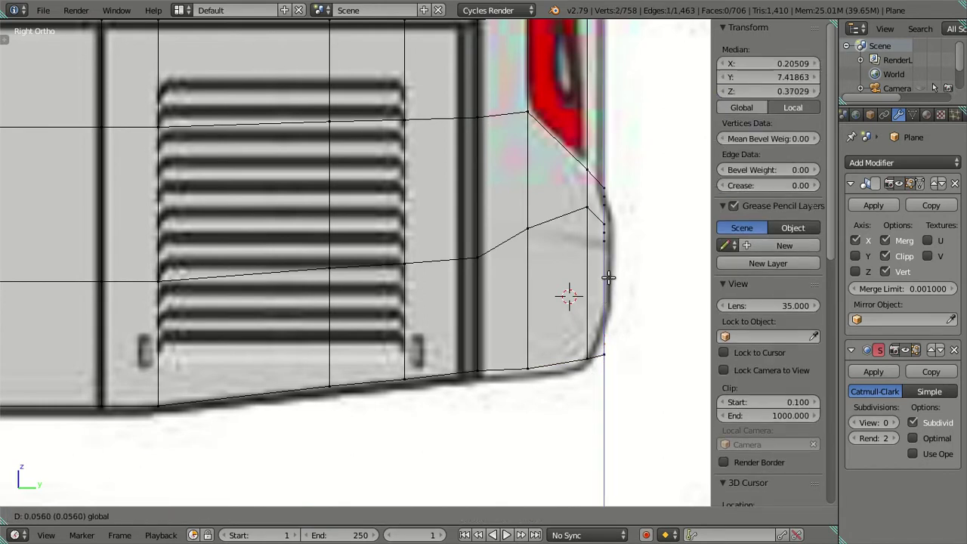
left_click(608, 278)
key("a")
- In the back view, raise the rear panel's bottom edge along Z
middle_click_drag(596, 315, 498, 324)
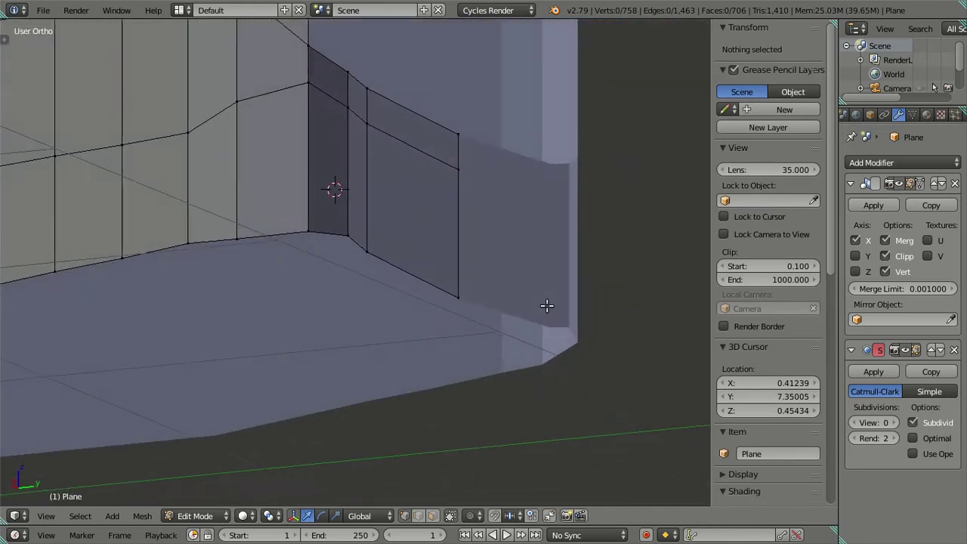
scroll(476, 321, "down", 2)
key("ctrl+KP_1")
scroll(249, 338, "up", 2)
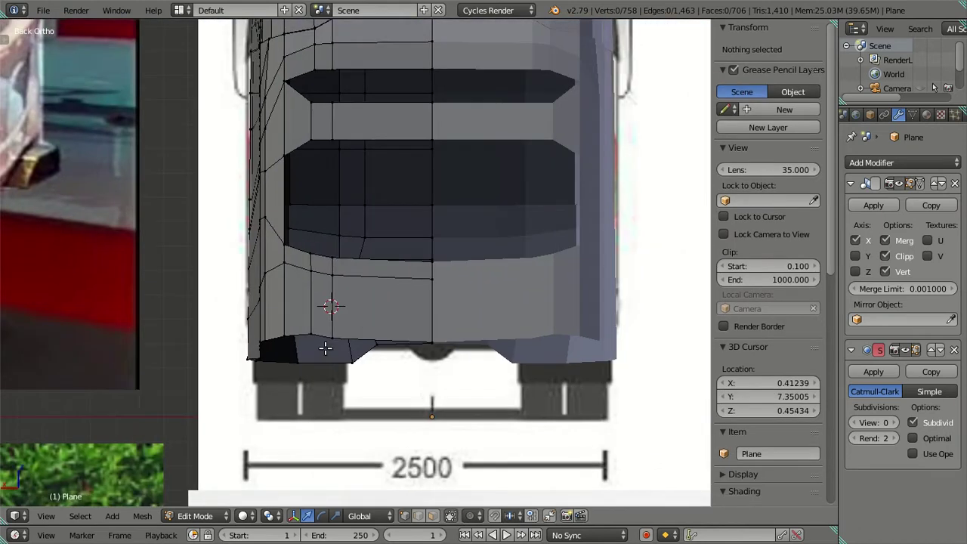
scroll(317, 378, "up", 3)
right_click(308, 415)
right_click(485, 404, "shift")
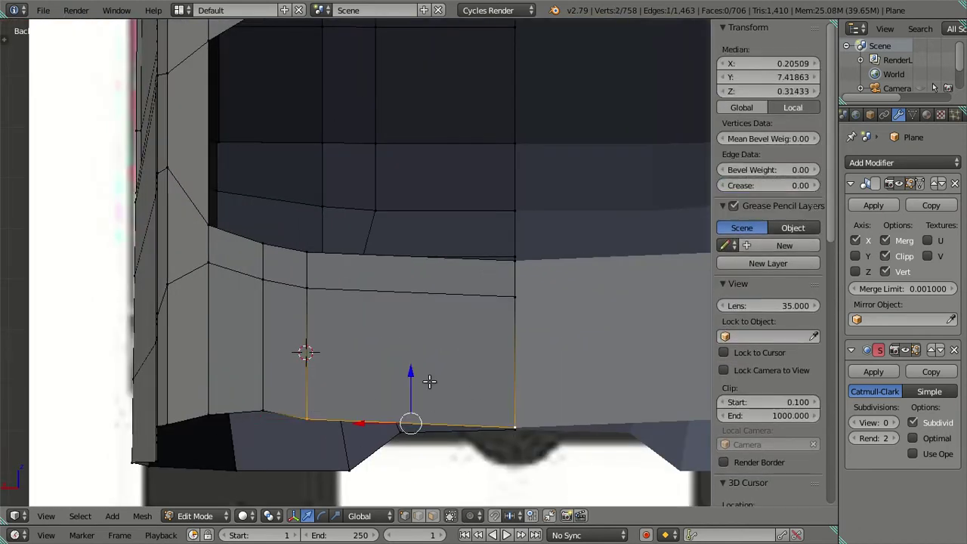
key("g")
key("z")
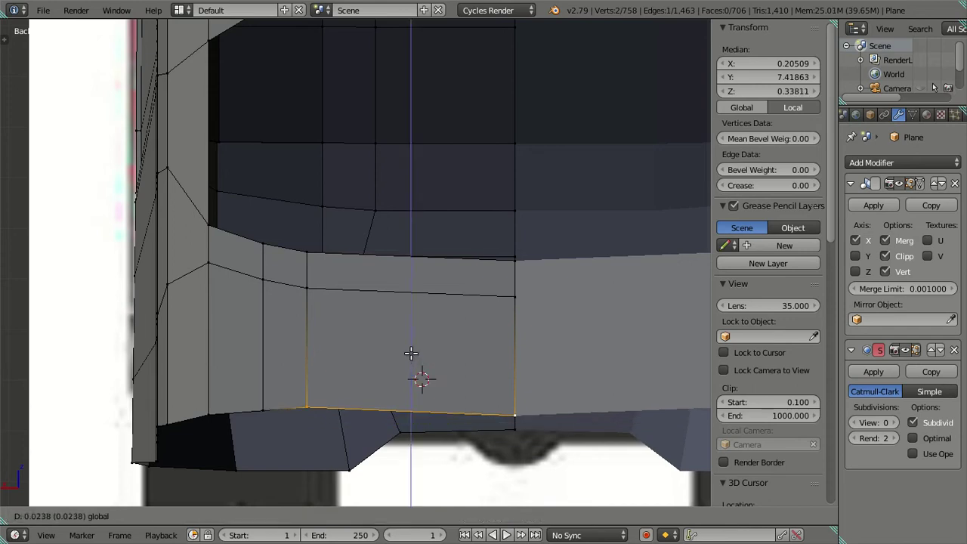
left_click(417, 353)
- Raise the rear panel's bottom-right vertex, then inspect the whole body in Object Mode
right_click(514, 415)
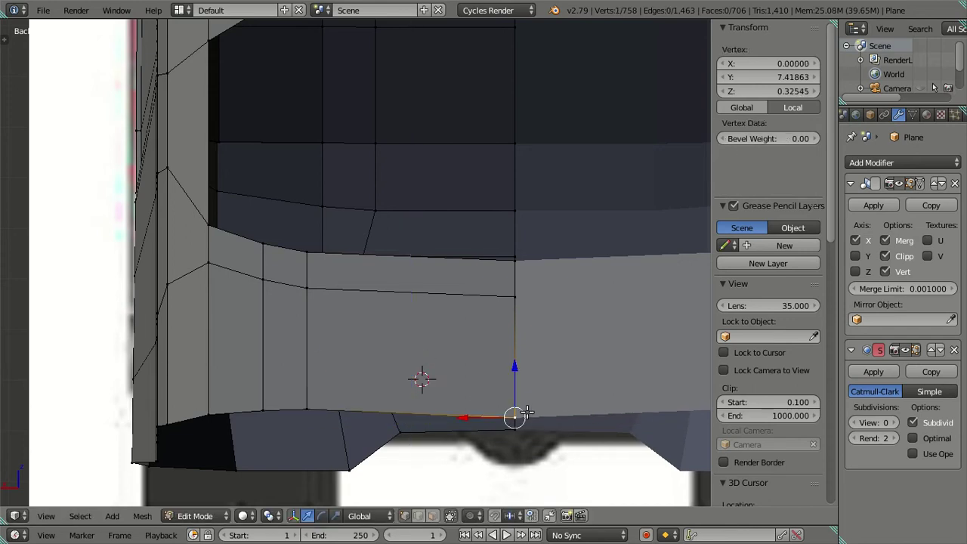
key("g")
key("z")
left_click(516, 354)
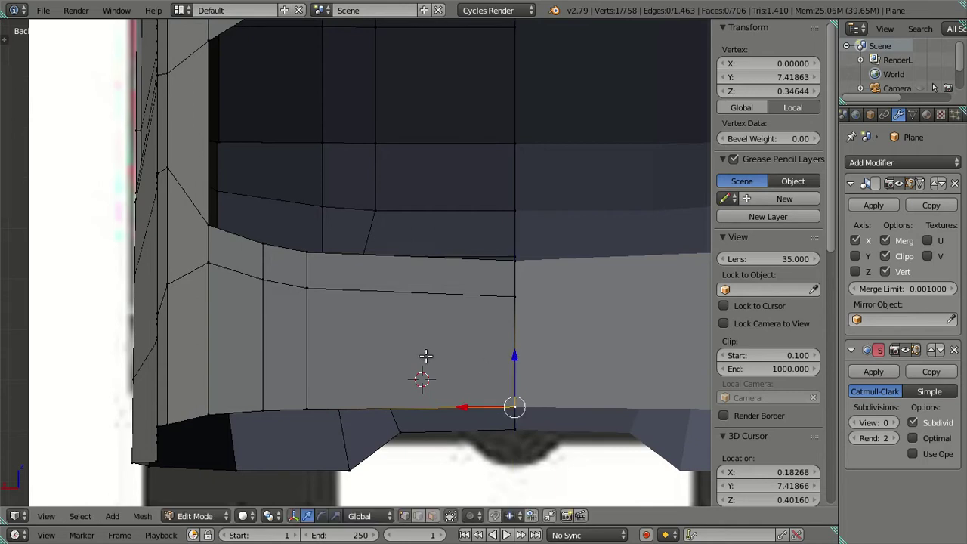
scroll(423, 362, "down", 5)
key("Tab")
mouse_move(330, 317)
middle_mouse_down()
mouse_move(475, 347)
mouse_move(477, 315)
mouse_move(499, 355)
mouse_move(470, 340)
middle_mouse_up()
mouse_move(362, 304)
middle_mouse_down()
mouse_move(481, 365)
mouse_move(388, 327)
mouse_move(289, 355)
mouse_move(204, 321)
mouse_move(353, 317)
mouse_move(418, 305)
mouse_move(488, 270)
mouse_move(498, 304)
mouse_move(423, 304)
middle_mouse_up()
- Enter Edit Mode in the back view, zoomed on the rear window with wireframe shading
scroll(383, 302, "down", 3)
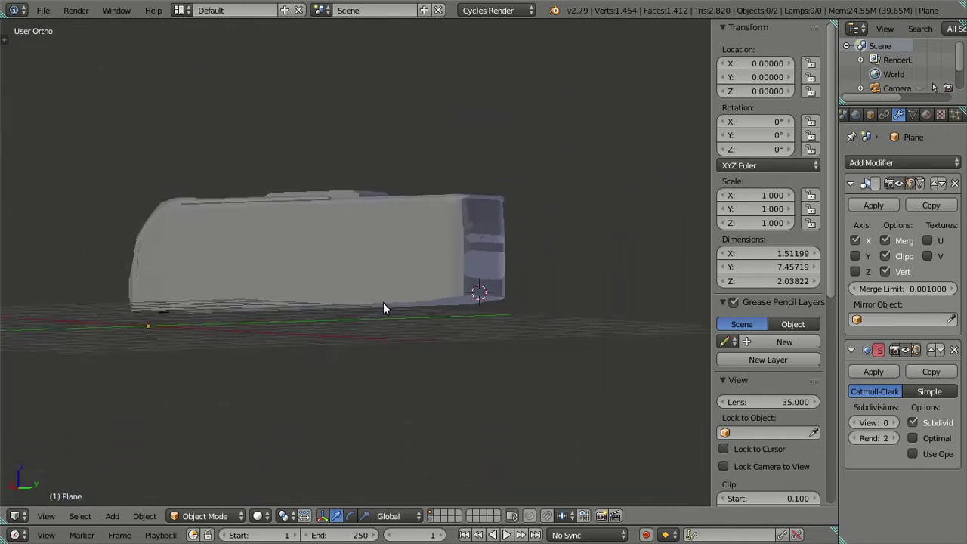
scroll(316, 291, "down", 3)
key("KP_3")
middle_click_drag(115, 240, 232, 339, "shift")
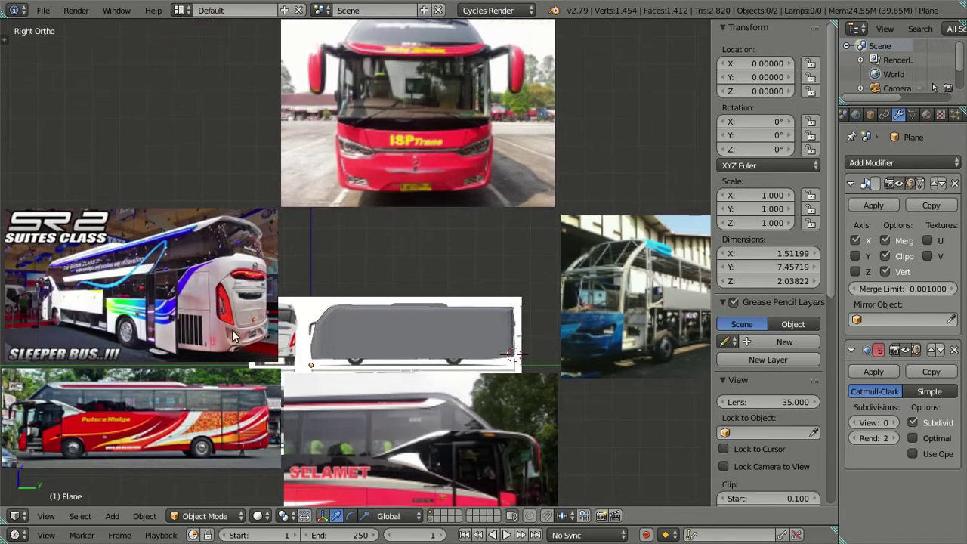
scroll(232, 340, "up", 4)
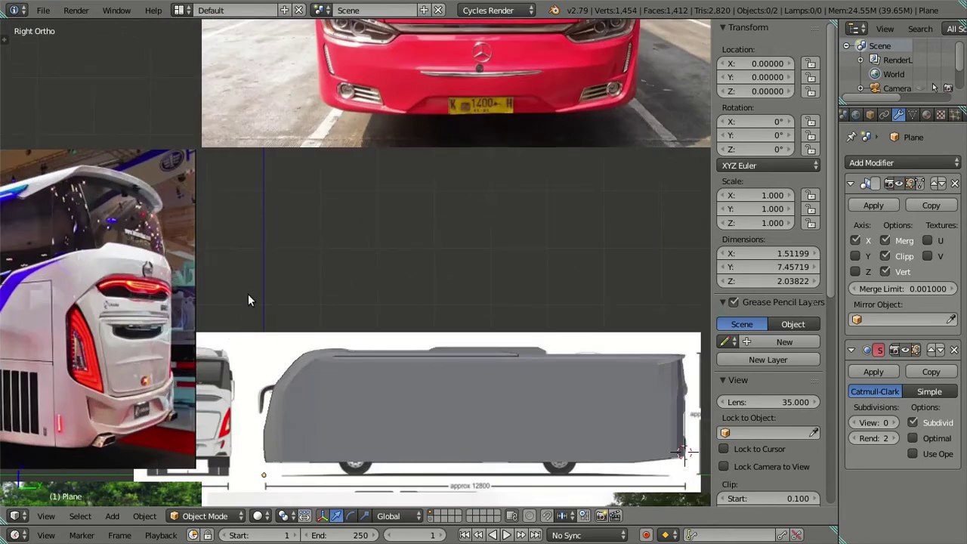
scroll(247, 294, "down", 3)
scroll(257, 288, "down", 3)
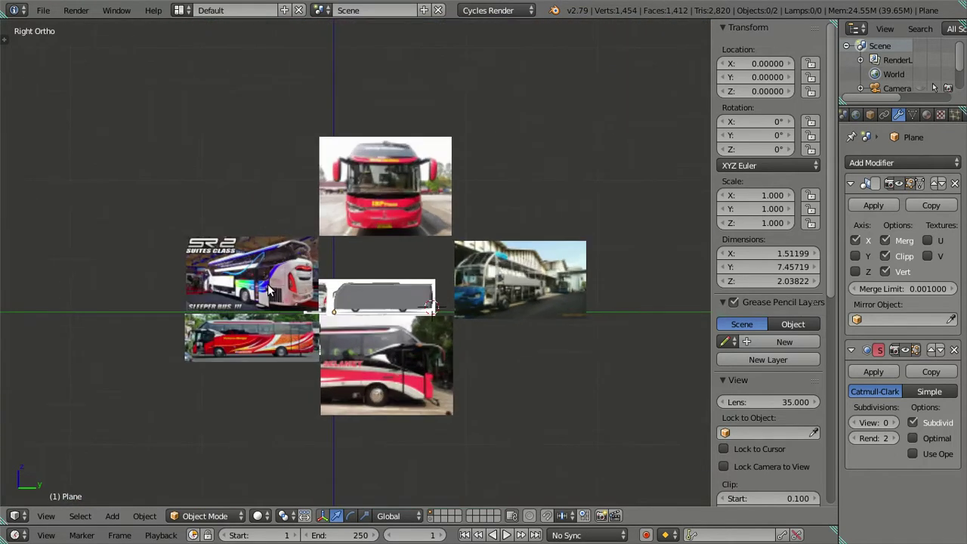
key("ctrl+KP_1")
scroll(302, 281, "up", 5)
key("Tab")
scroll(446, 205, "up", 3)
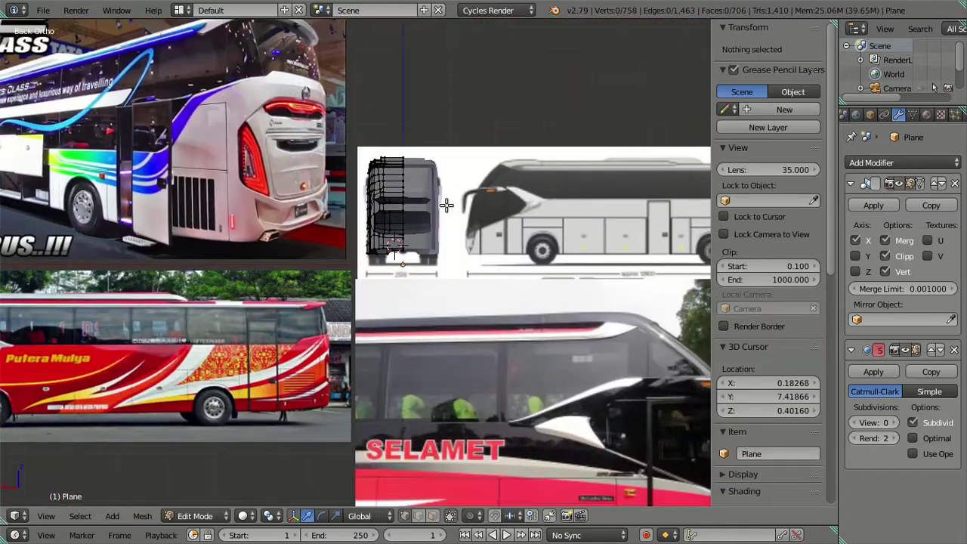
scroll(446, 205, "up", 2)
scroll(408, 332, "up", 2)
scroll(406, 335, "up", 2)
scroll(410, 334, "up", 2)
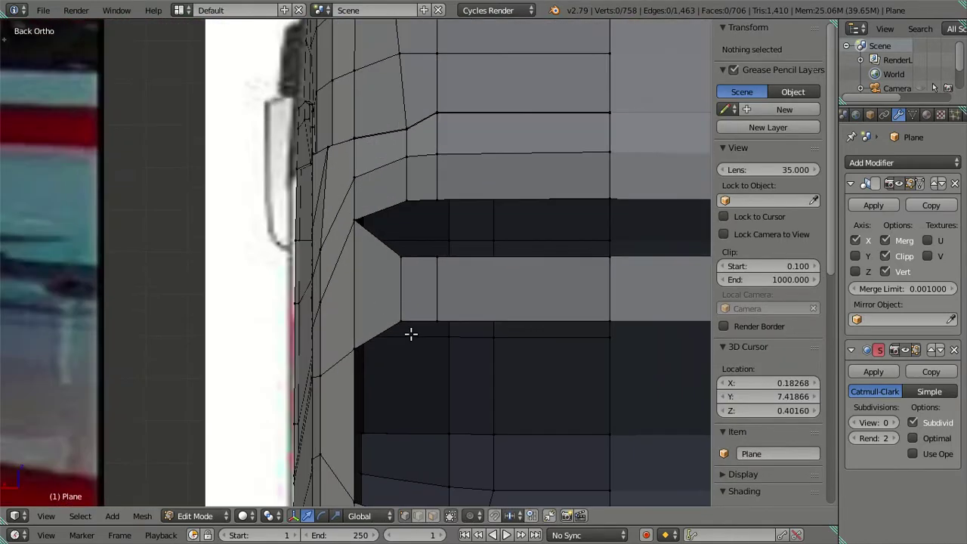
middle_click_drag(410, 334, 337, 160, "shift")
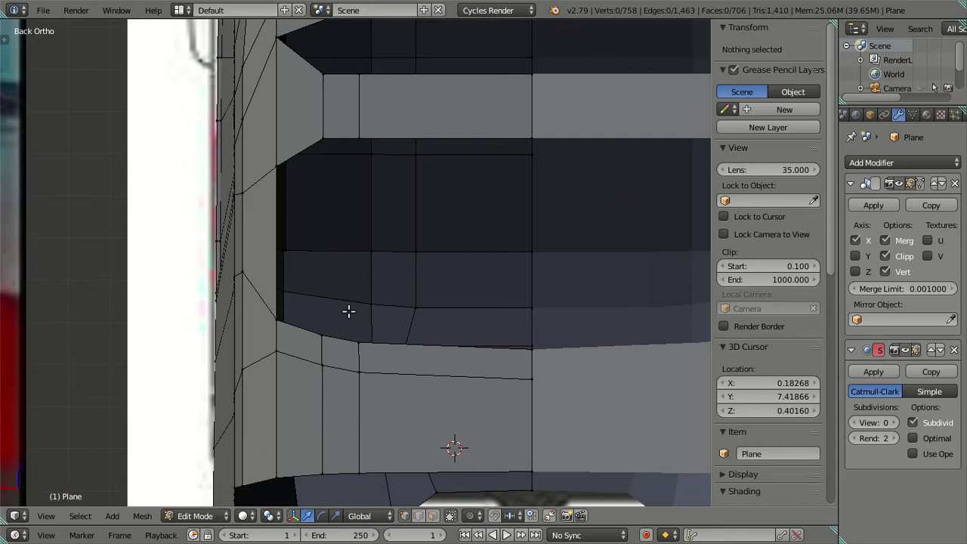
scroll(367, 343, "up", 1)
key("z")
key("z")
- Read the X coordinates of the rear window corner vertices in the N panel
right_click(315, 116)
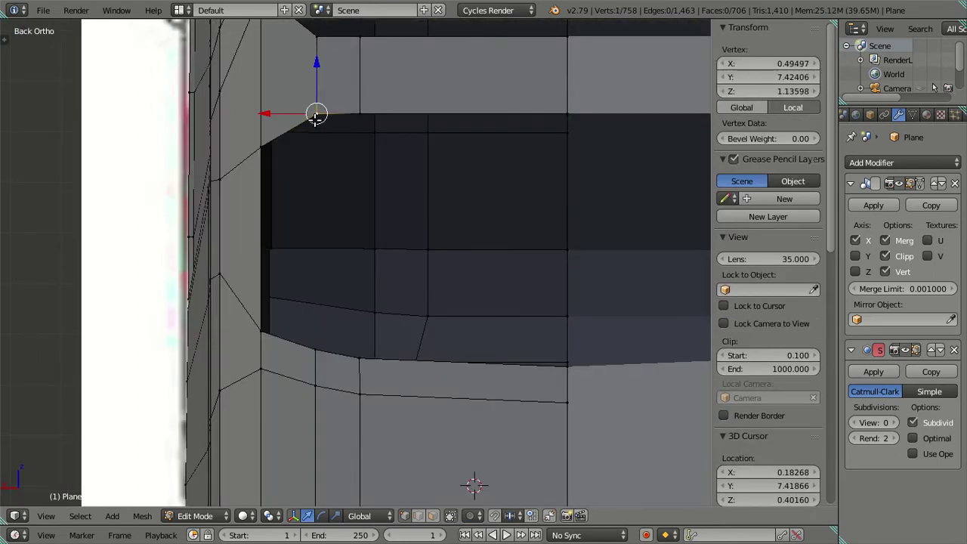
left_click(747, 65)
key("Return")
right_click(297, 342)
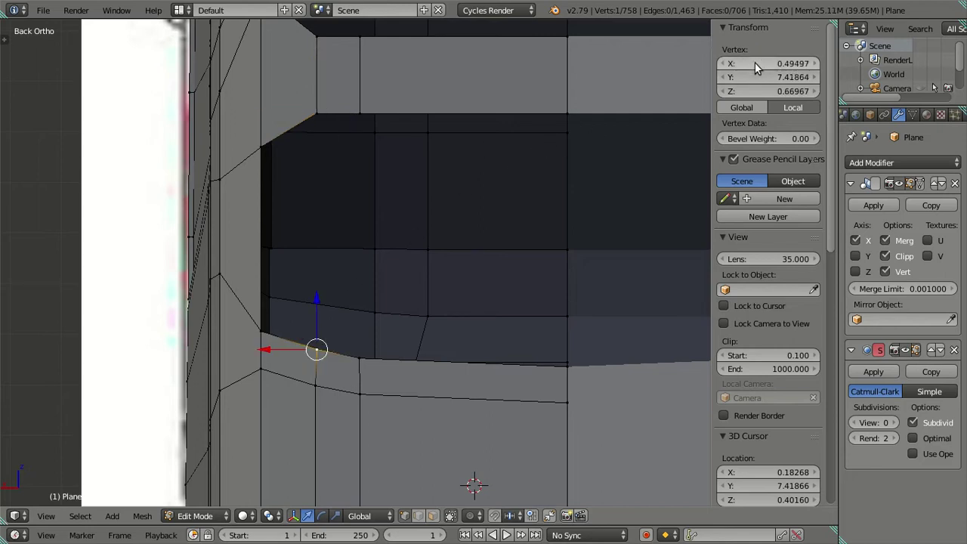
right_click(357, 353)
right_click(369, 108)
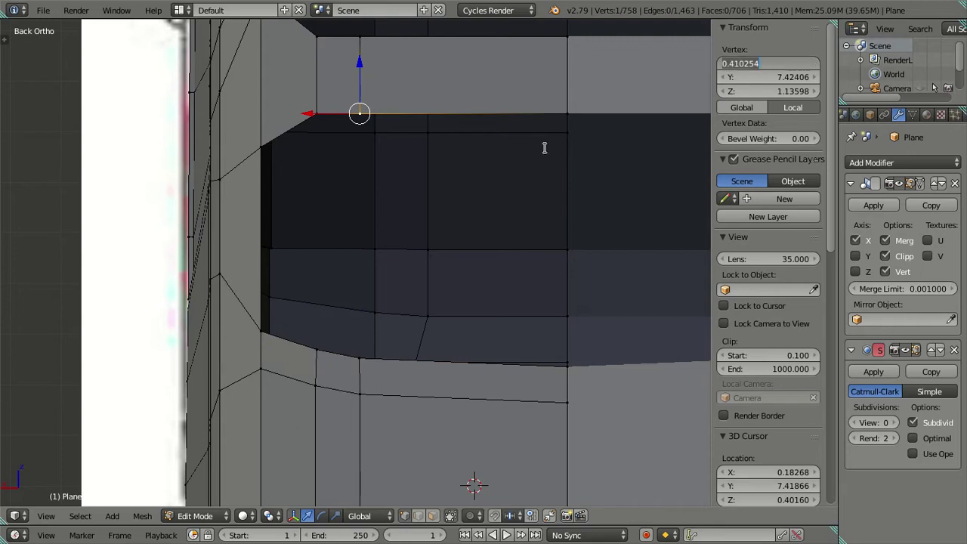
right_click(353, 349)
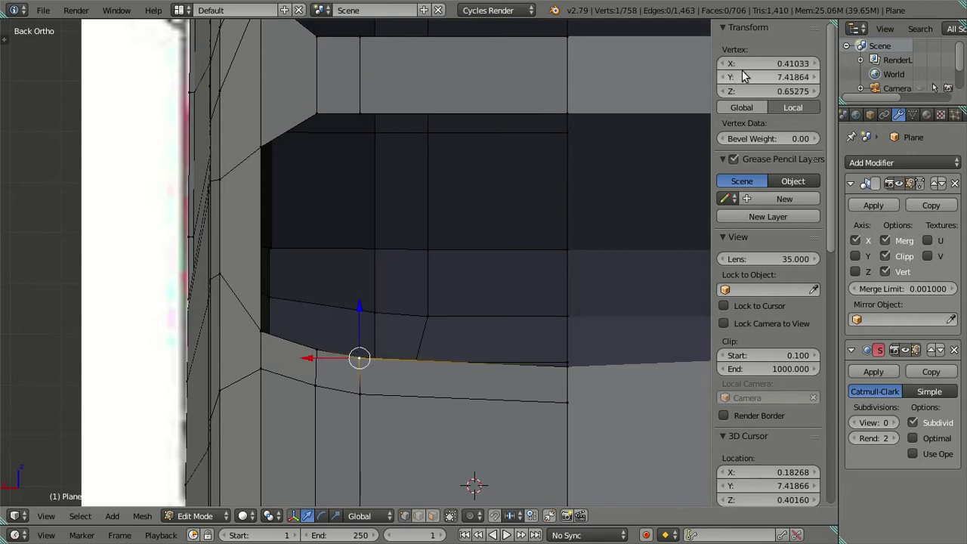
key("a")
- Check a panel vertex below the window, undoing its trial move and clearing the selection
scroll(416, 224, "down", 1)
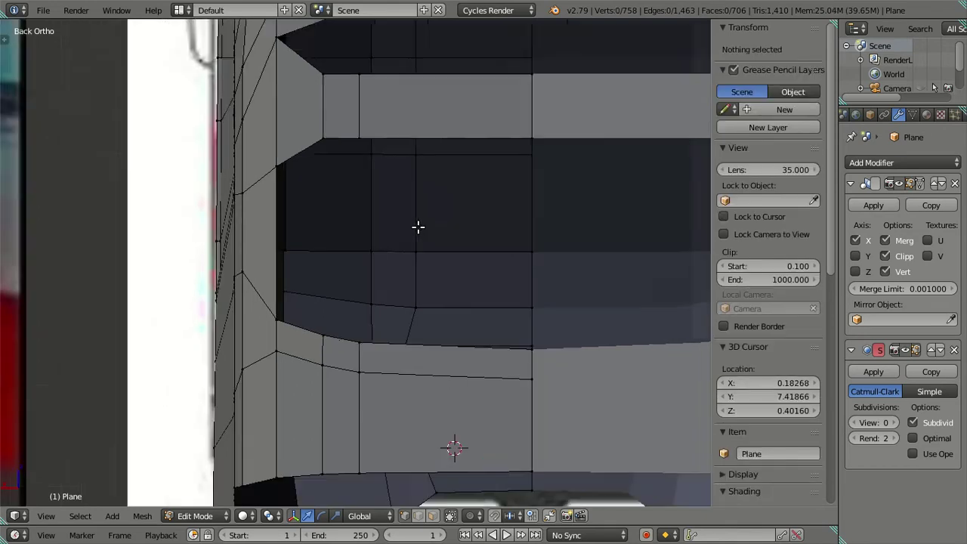
scroll(420, 237, "down", 2)
scroll(389, 306, "down", 2)
scroll(389, 306, "up", 3)
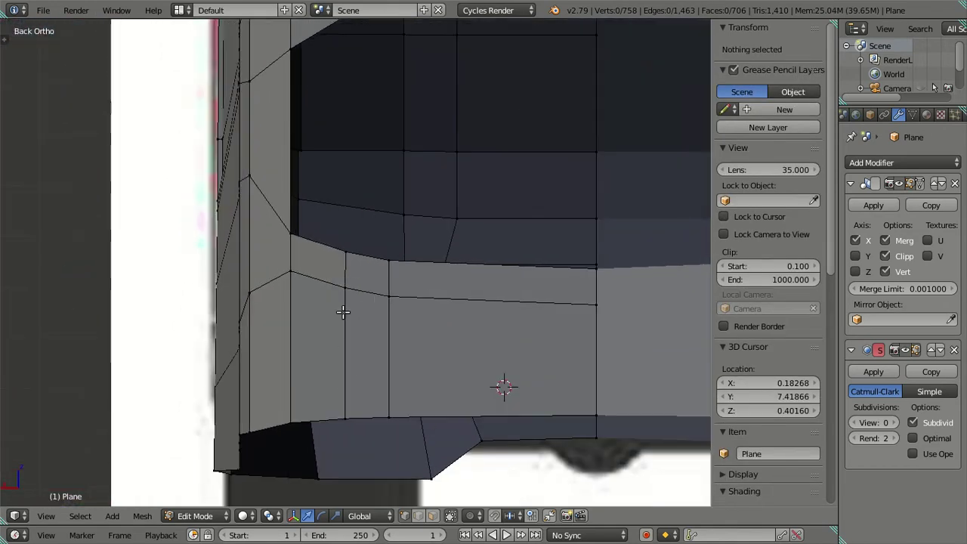
right_click(341, 284)
left_click_drag(344, 260, 345, 224)
left_click(768, 64)
key("Return")
key("ctrl+z")
key("ctrl+z")
key("ctrl+shift+z")
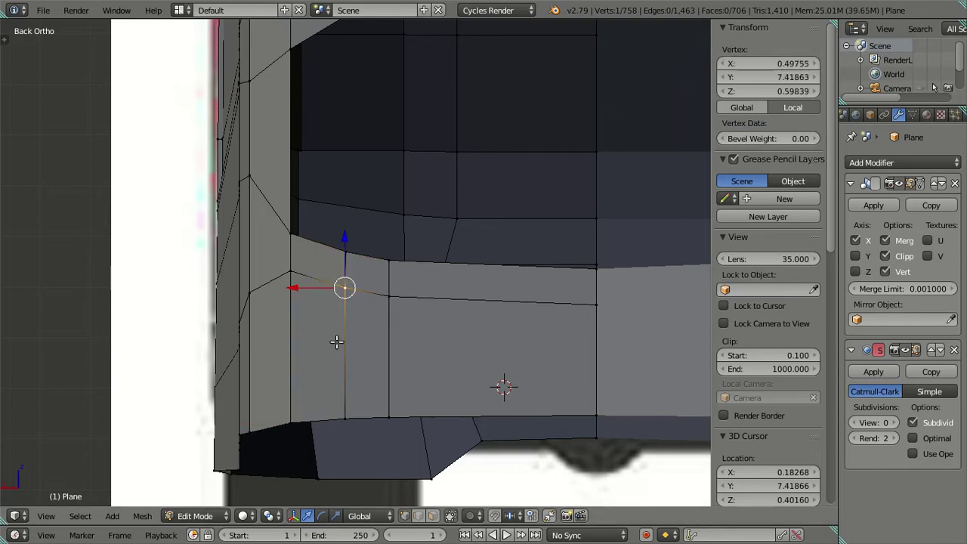
key("ctrl+z")
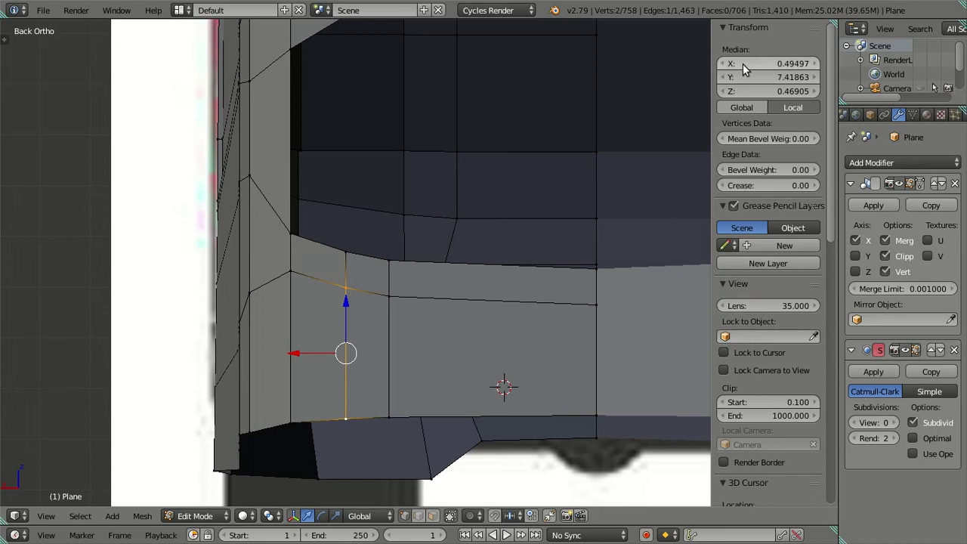
key("a")
scroll(382, 160, "down", 3)
scroll(366, 277, "up", 2)
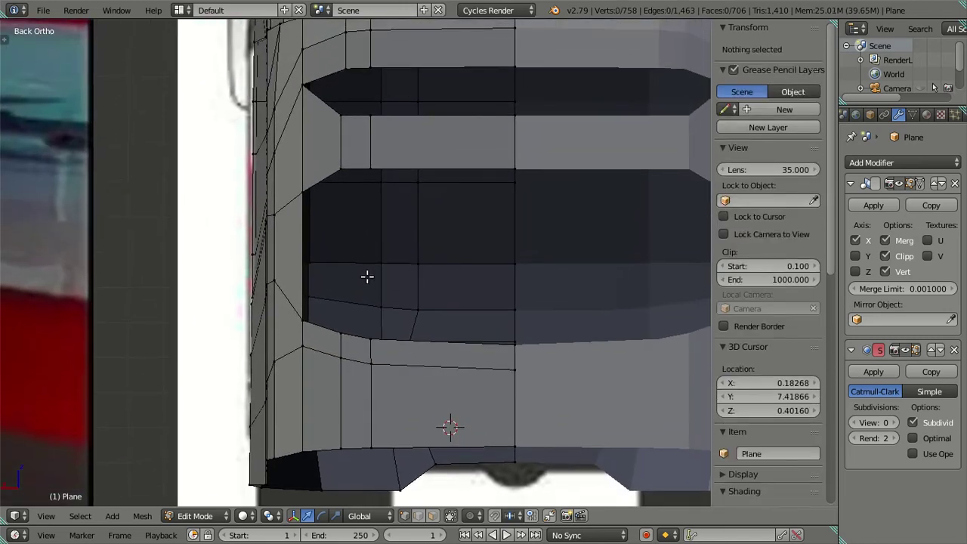
- Fill the border gaps beside the window recess's left side with new faces
right_click(345, 330)
right_click(333, 165, "ctrl")
key("f")
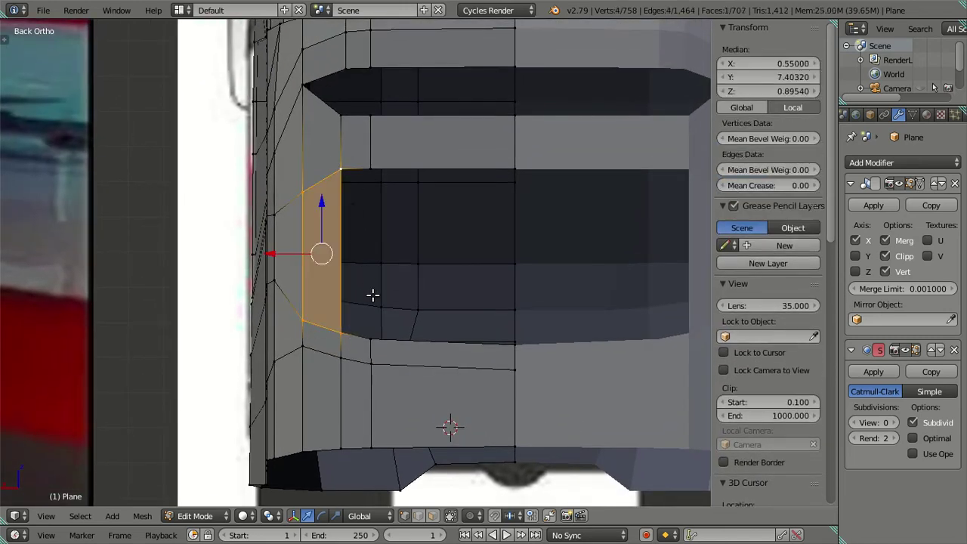
right_click(369, 337)
right_click(366, 167, "ctrl")
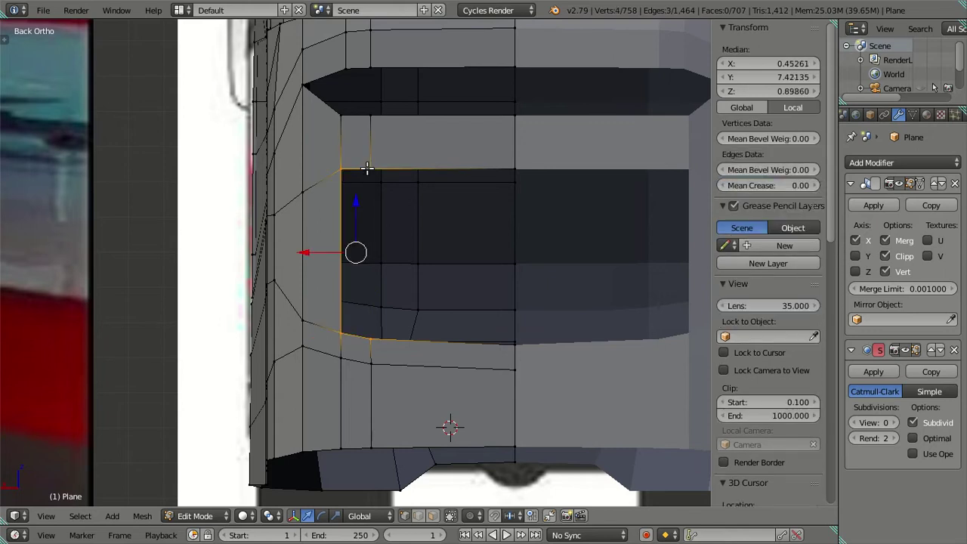
key("f")
right_click(514, 342)
right_click(507, 165, "ctrl")
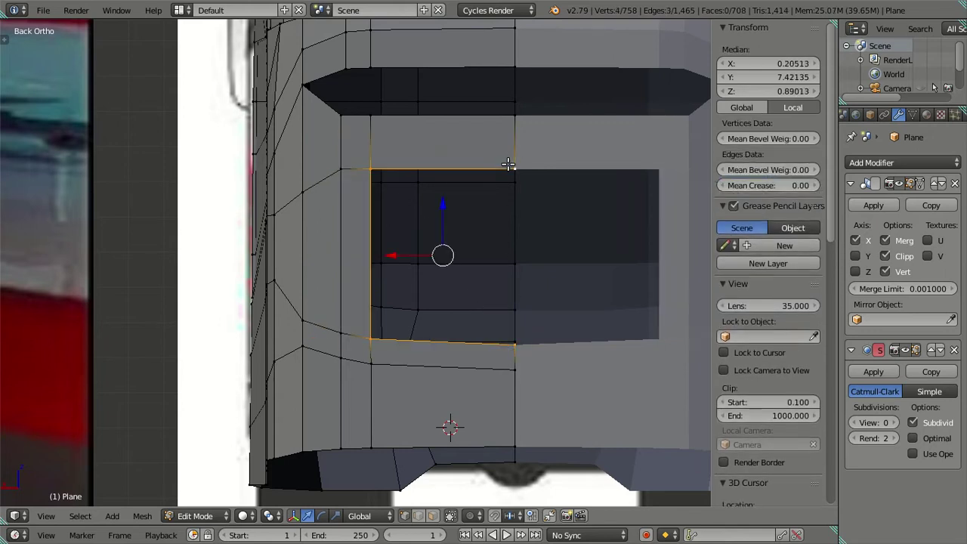
key("f")
- Compare the rear against the reference images in Right Ortho, then orbit into perspective
middle_click_drag(507, 164, 544, 199)
scroll(520, 169, "down", 3)
scroll(529, 227, "down", 3)
key("a")
middle_click_drag(558, 294, 372, 259)
scroll(521, 283, "up", 3)
scroll(509, 278, "down", 4)
key("KP_3")
scroll(372, 259, "up", 3)
scroll(375, 258, "up", 1)
scroll(366, 245, "up", 1)
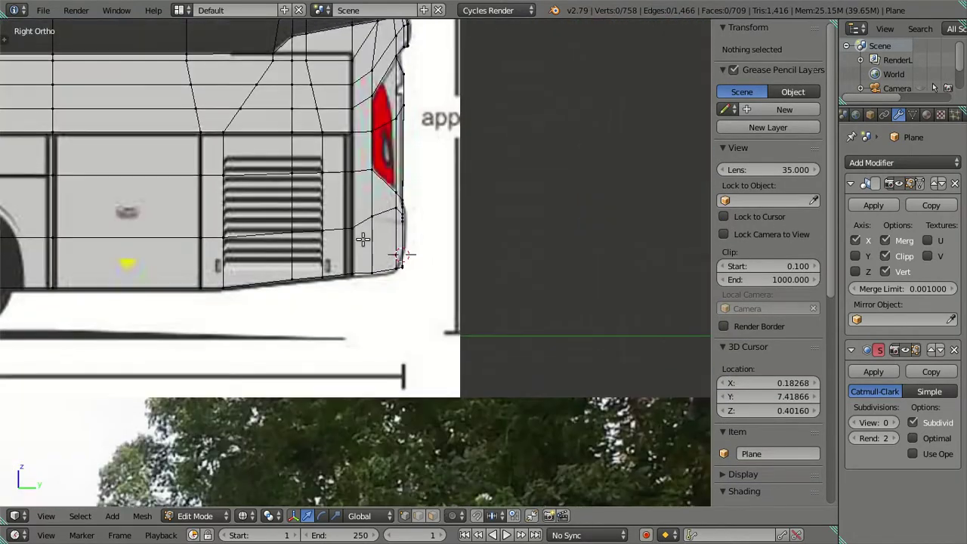
scroll(363, 239, "up", 3)
key("z")
key("z")
scroll(396, 201, "down", 8)
scroll(396, 200, "down", 2)
scroll(396, 226, "down", 3)
middle_click_drag(396, 300, 563, 301, "shift")
scroll(398, 287, "up", 4)
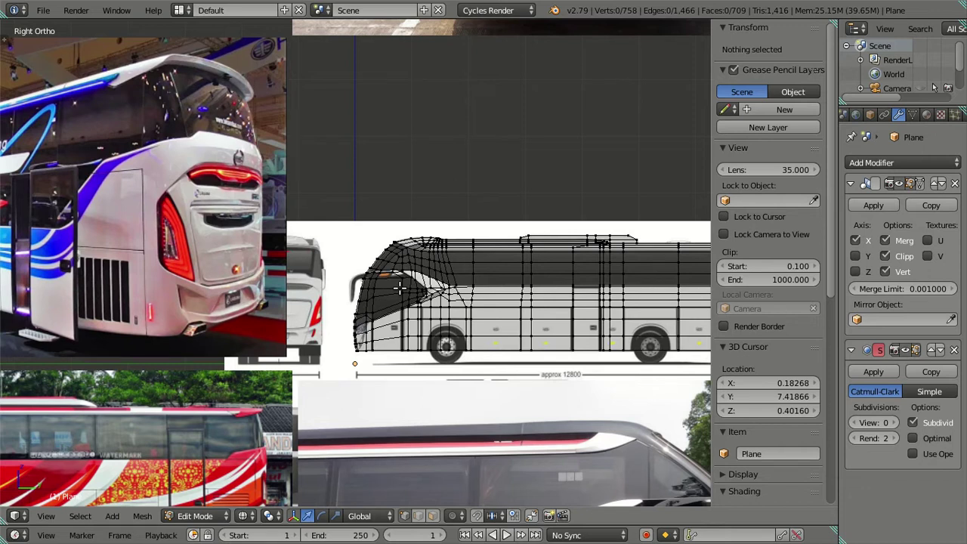
scroll(543, 282, "down", 2)
mouse_move(641, 283)
middle_mouse_down("shift")
mouse_move(578, 279)
mouse_move(608, 307)
mouse_move(531, 302)
middle_mouse_up("shift")
scroll(578, 279, "up", 3)
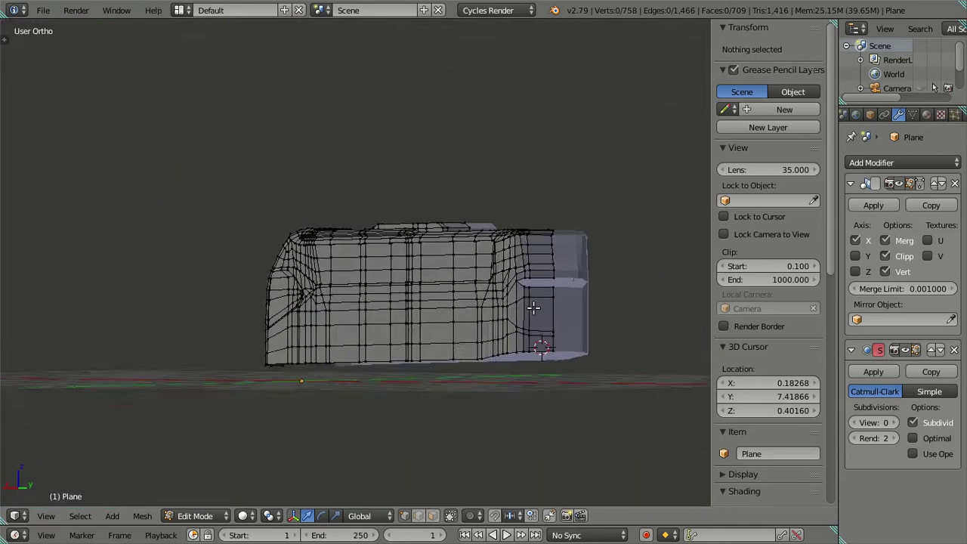
scroll(673, 407, "up", 3)
scroll(400, 460, "up", 2)
scroll(345, 313, "up", 2)
- Select the tail-light corner faces at the bus's rear corner in face select mode
key("Tab")
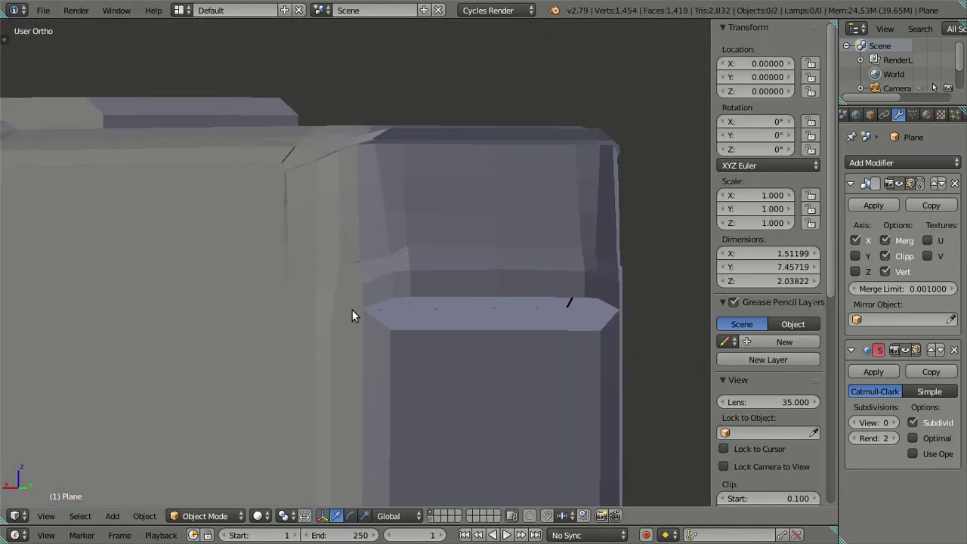
key("Tab")
scroll(377, 321, "down", 2)
scroll(390, 322, "down", 1, "shift")
scroll(389, 321, "up", 3)
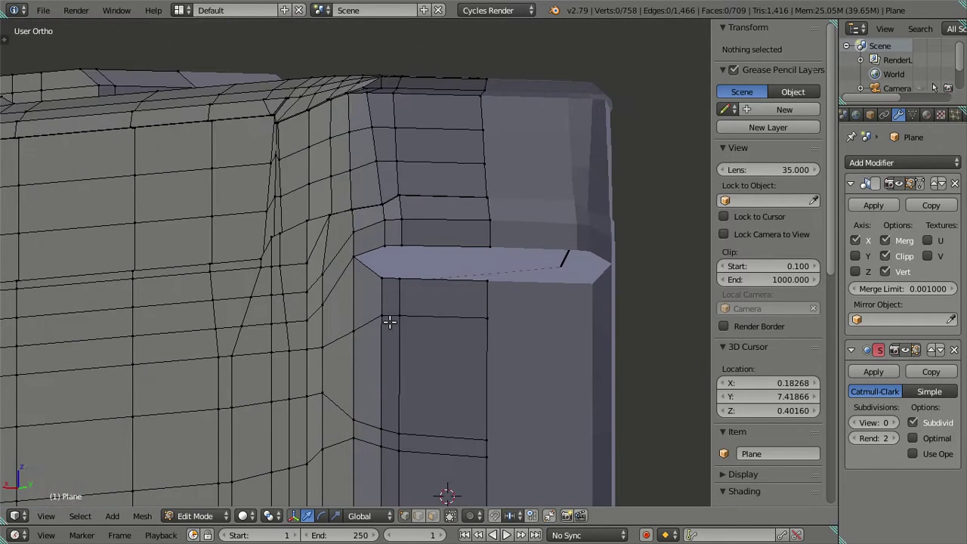
middle_click_drag(388, 319, 396, 263, "shift")
left_click(432, 515)
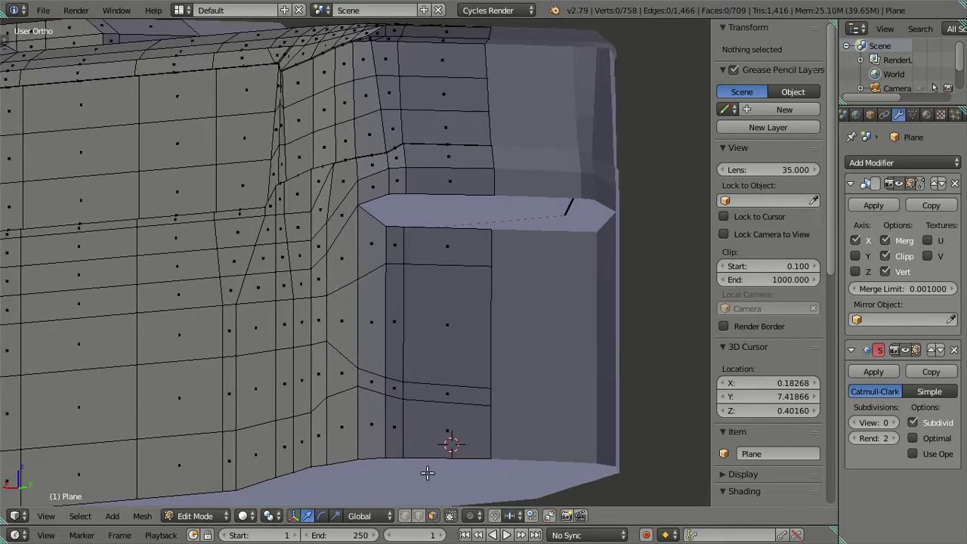
right_click(417, 317)
right_click(350, 321, "ctrl")
right_click(344, 260, "ctrl")
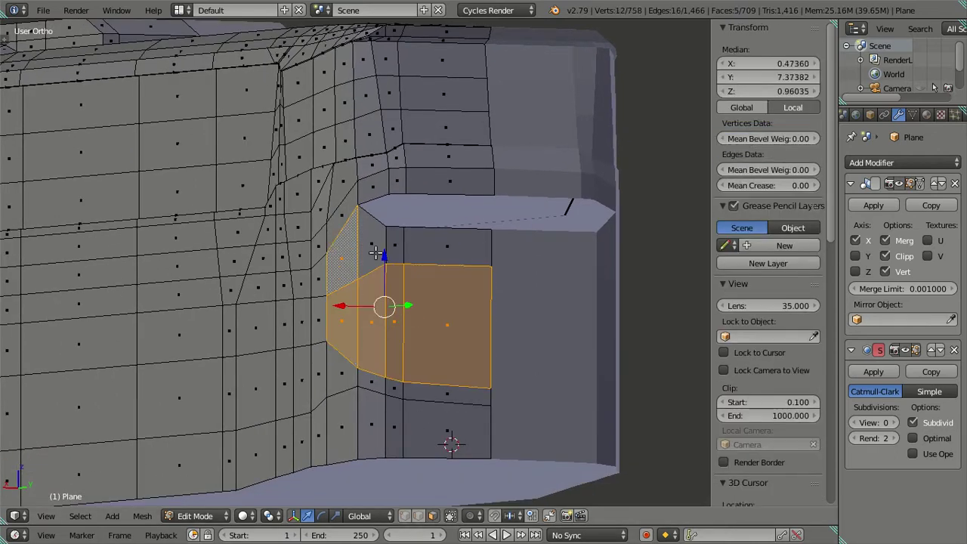
right_click(449, 251, "ctrl")
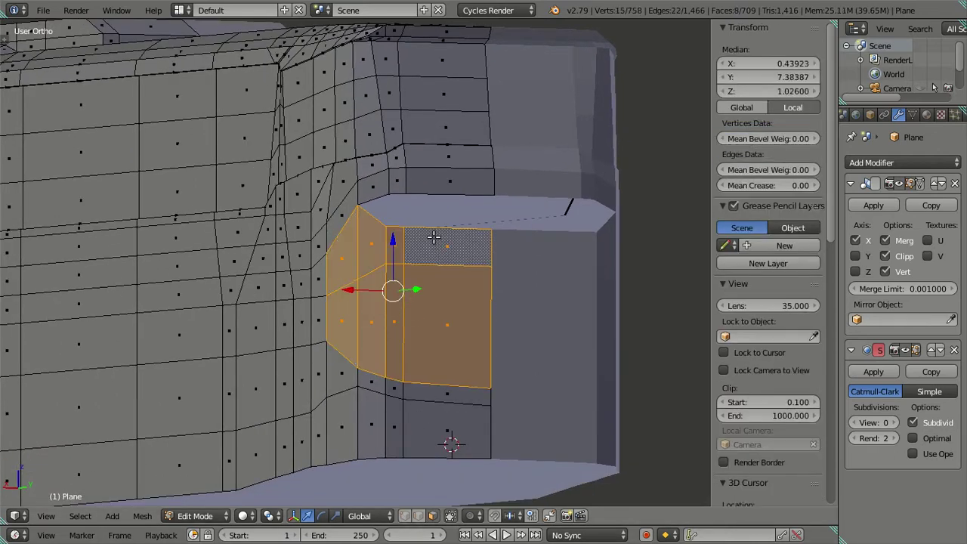
- Add three top rim edges to the selection and inspect the rear corner from several angles
left_click(417, 515)
right_click(376, 199, "ctrl")
right_click(398, 195, "ctrl")
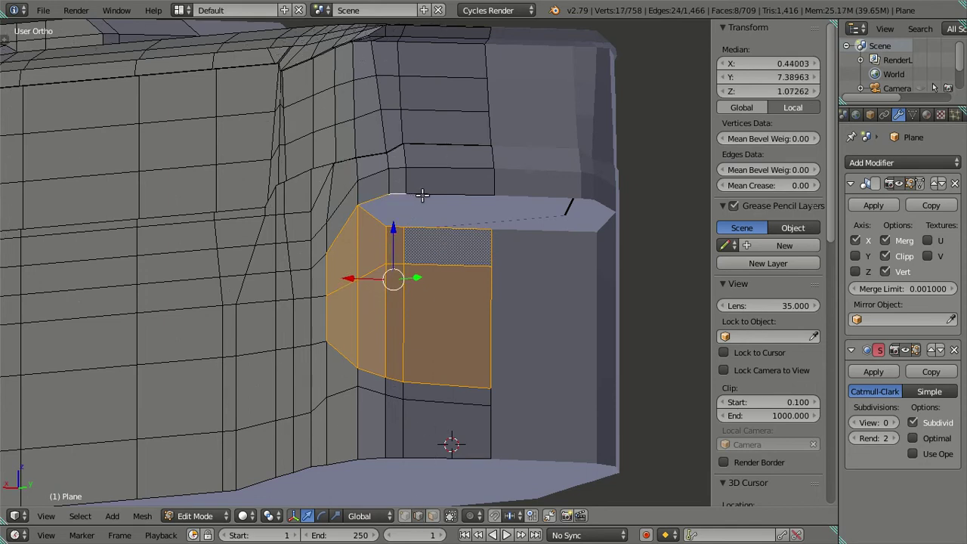
right_click(423, 195, "ctrl")
scroll(441, 211, "down", 2)
mouse_move(486, 309)
middle_mouse_down()
mouse_move(385, 390)
mouse_move(509, 246)
middle_mouse_up()
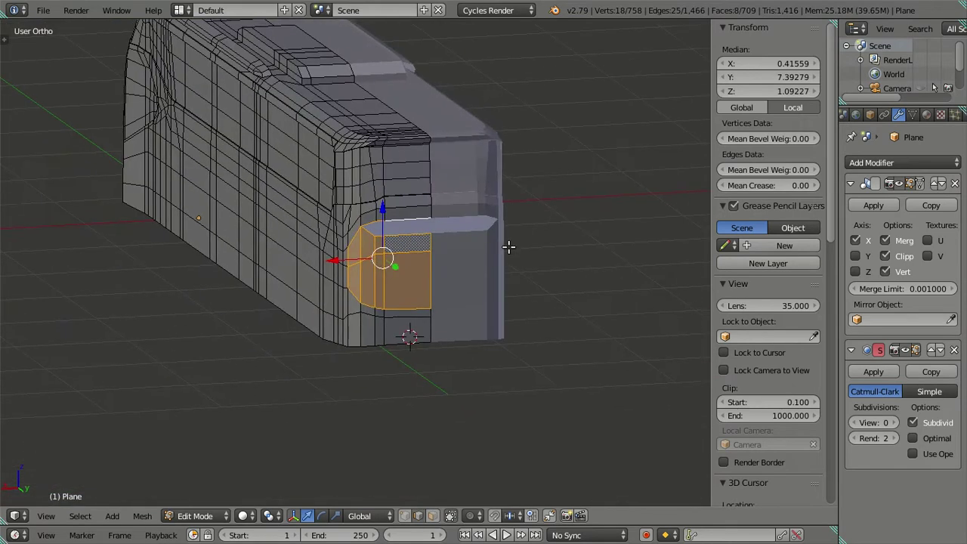
scroll(498, 287, "up", 3)
mouse_move(488, 324)
middle_mouse_down()
mouse_move(461, 304)
mouse_move(438, 336)
mouse_move(459, 209)
middle_mouse_up()
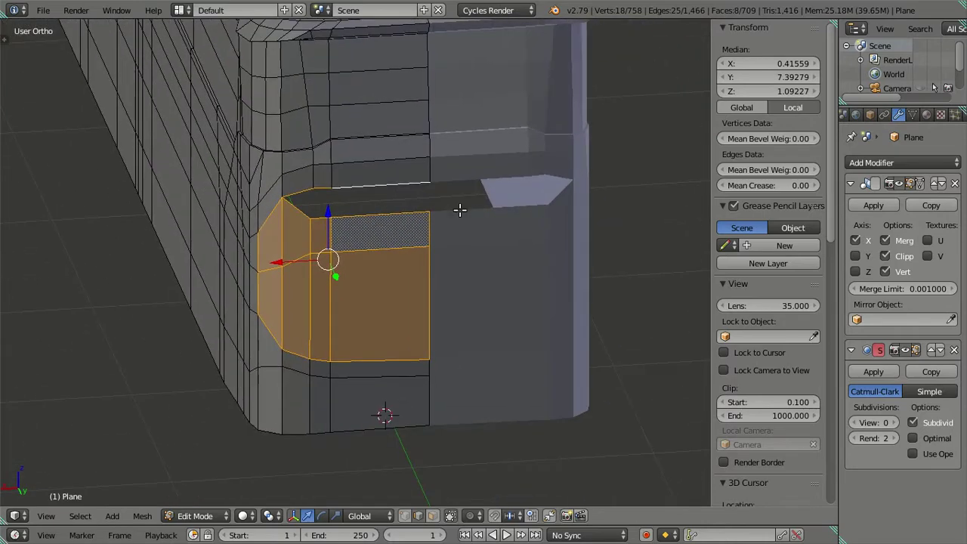
scroll(453, 227, "up", 3)
mouse_move(460, 250)
middle_mouse_down()
mouse_move(486, 241)
mouse_move(431, 241)
mouse_move(471, 281)
mouse_move(341, 242)
mouse_move(379, 271)
mouse_move(450, 294)
mouse_move(294, 194)
mouse_move(382, 264)
middle_mouse_up()
scroll(485, 243, "down", 2)
scroll(431, 242, "down", 2)
scroll(341, 242, "up", 2)
scroll(293, 195, "down", 2)
scroll(392, 274, "up", 1)
mouse_move(436, 298)
middle_mouse_down()
mouse_move(470, 292)
mouse_move(414, 288)
middle_mouse_up()
scroll(472, 281, "up", 1)
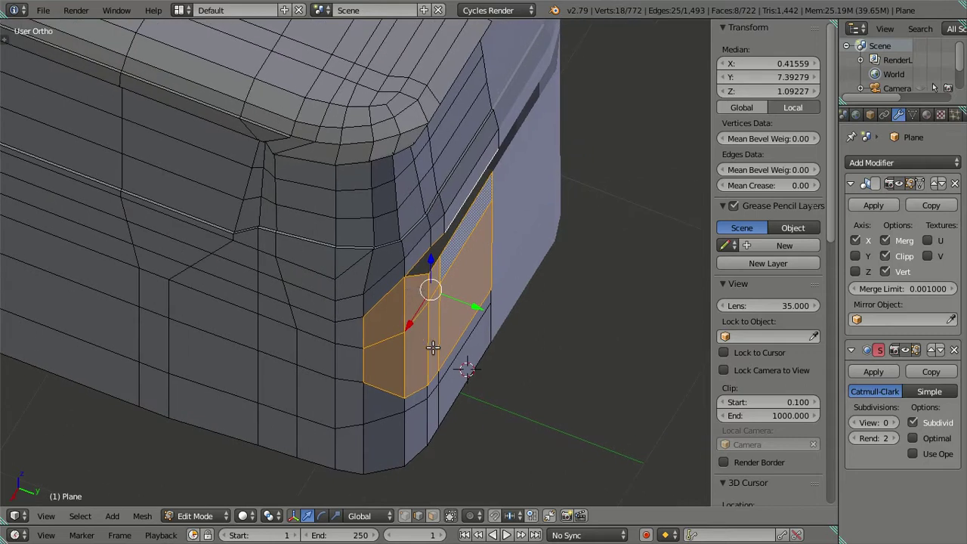
- In wireframe view, circle-deselect the extra left-side faces, then return to solid shading
key("z")
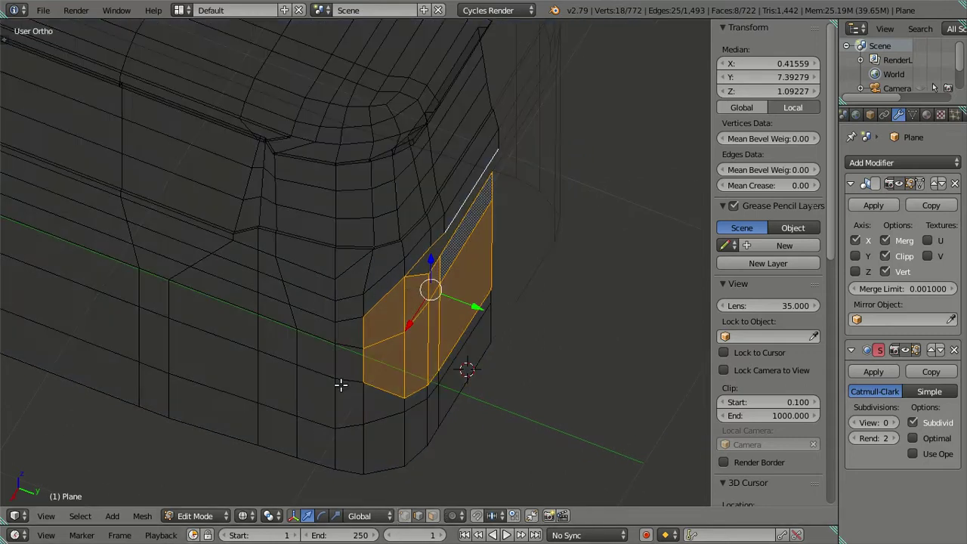
key("c")
scroll(346, 313, "down", 2)
middle_click_drag(349, 297, 352, 403)
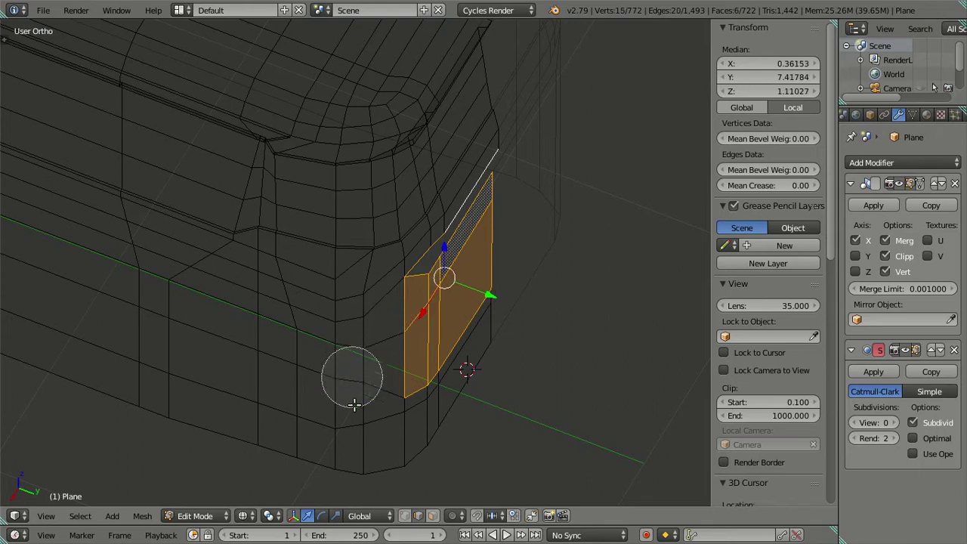
right_click(355, 419)
key("z")
scroll(545, 345, "up", 2)
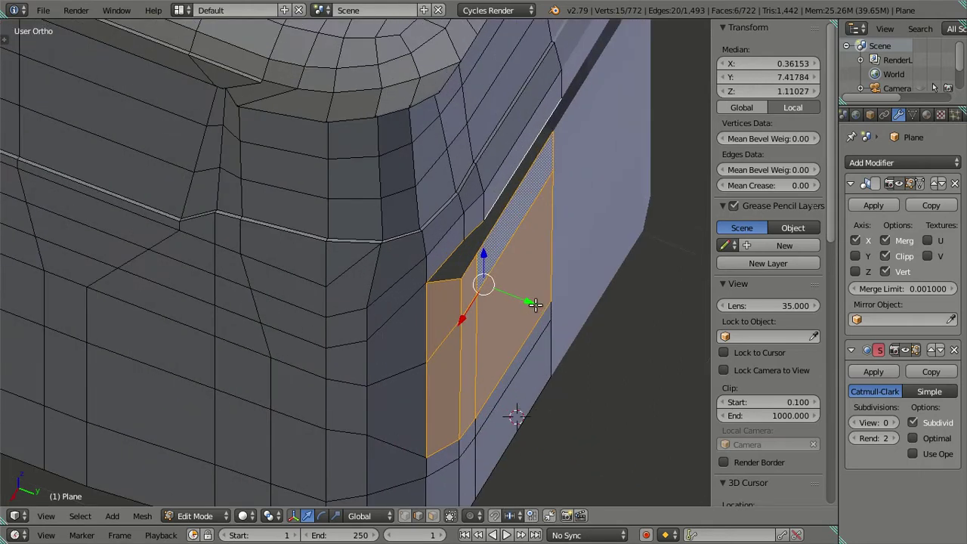
- Move the selected corner faces -0.01 along Y, pushing them into the body
left_click_drag(534, 304, 530, 304)
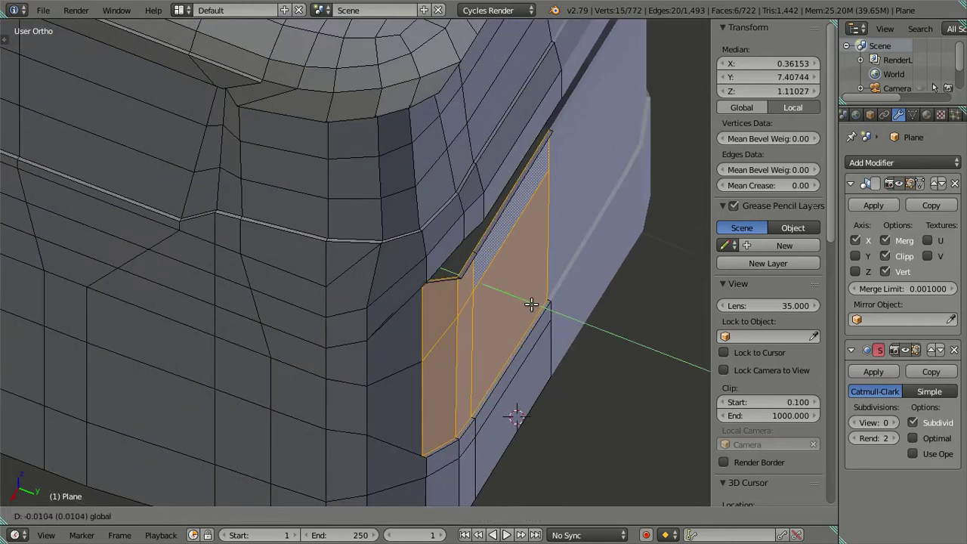
type(".01")
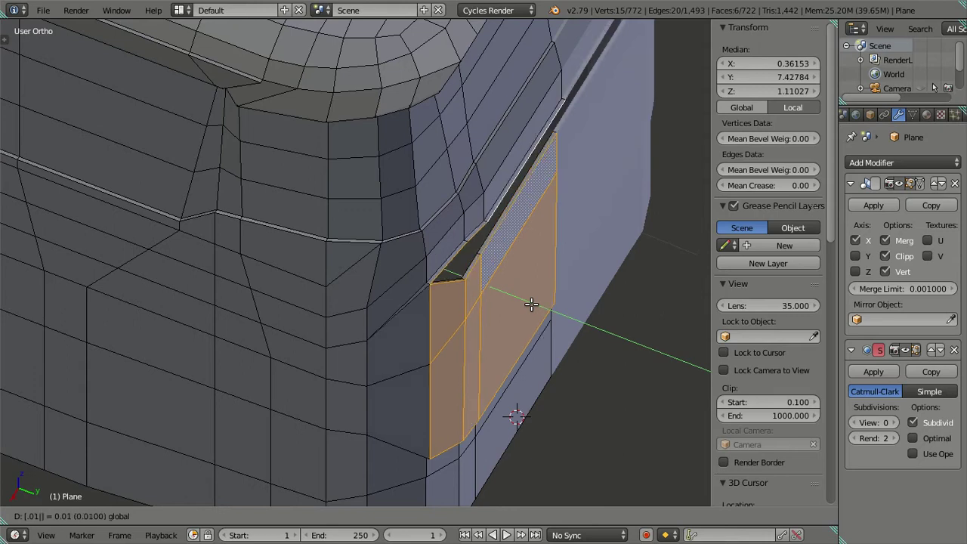
key("Escape")
left_click_drag(524, 298, 518, 295)
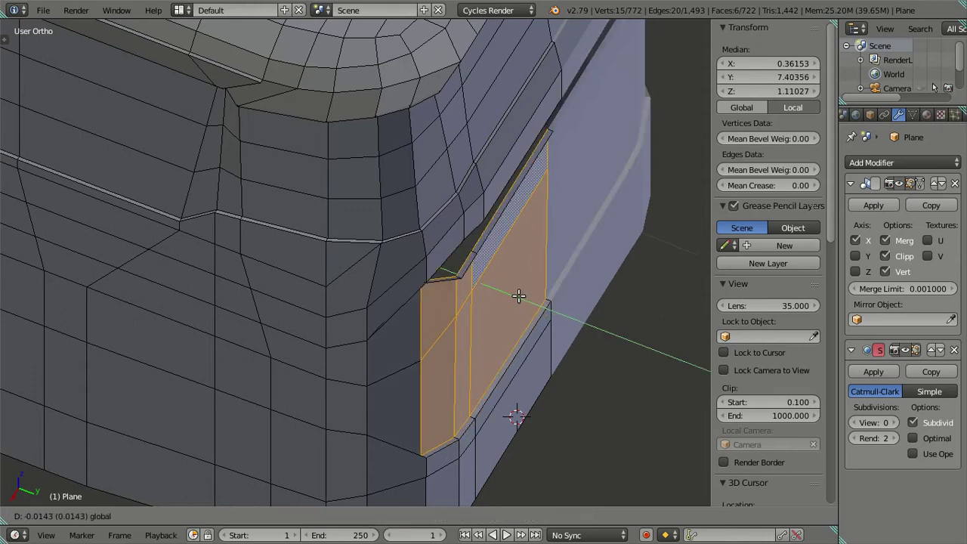
type("-.0")
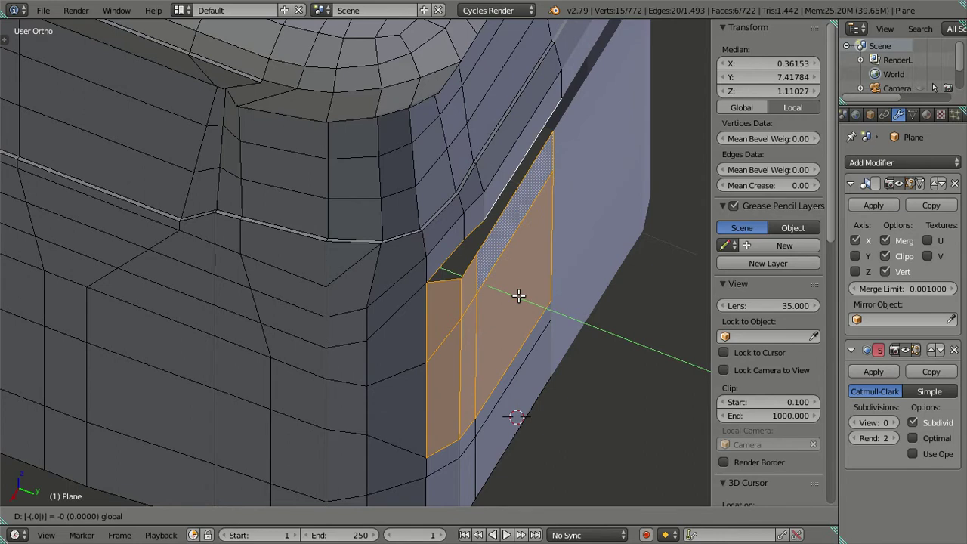
type("1")
key("Return")
- View the corner from higher up and deselect all faces
middle_click_drag(518, 295, 430, 309)
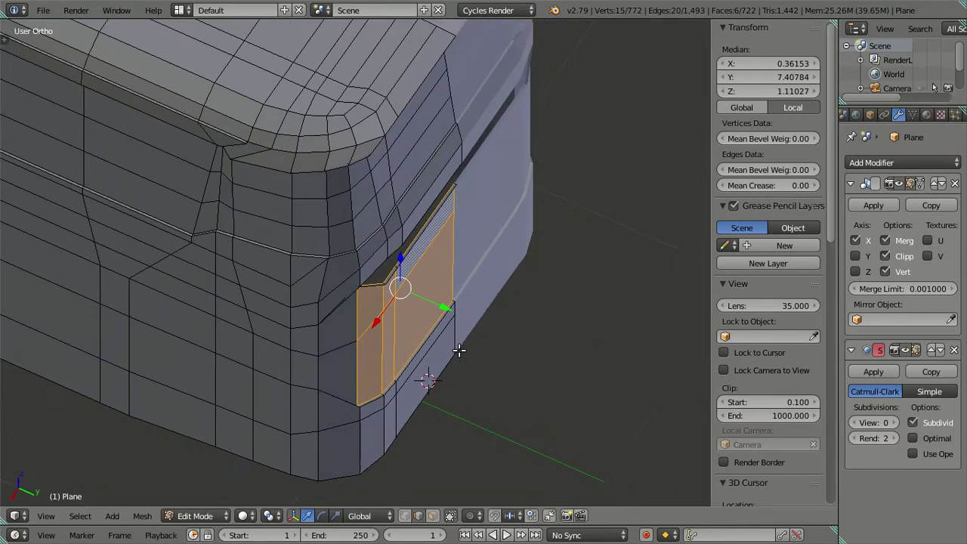
scroll(430, 310, "up", 3)
key("a")
scroll(422, 422, "up", 3)
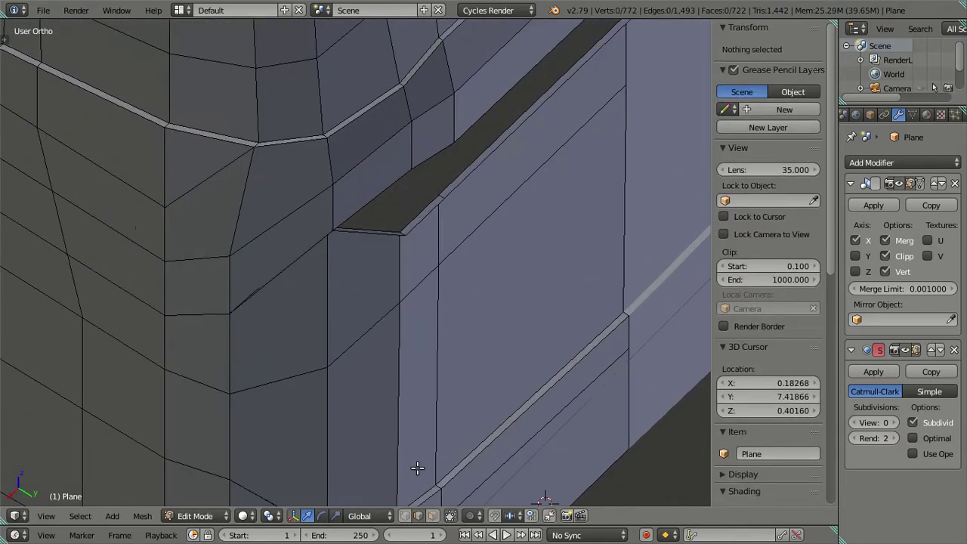
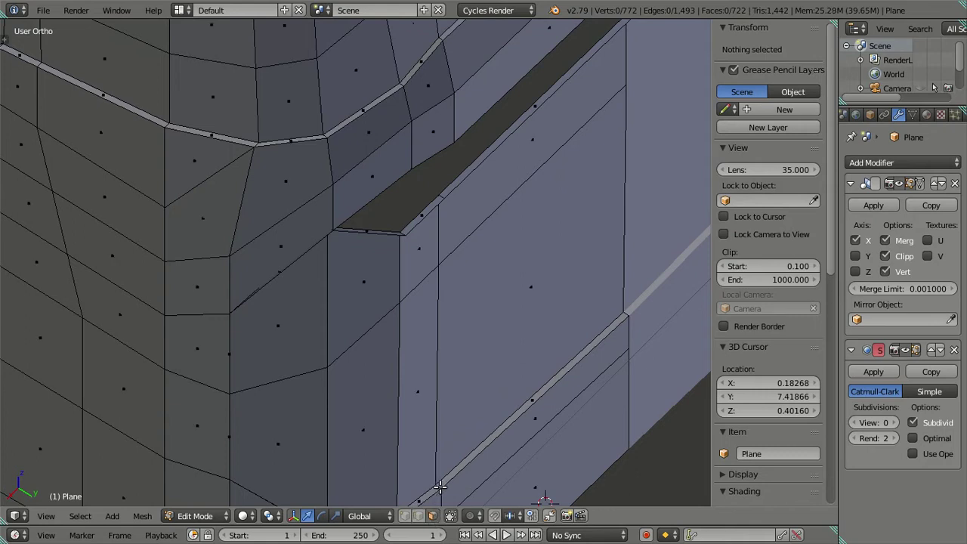
- Select the bevelled groove strip loop, inspect the mesh from below, then clear the selection
scroll(423, 334, "up", 2)
scroll(430, 287, "up", 2)
key("a")
key("a")
right_click(533, 401, "alt")
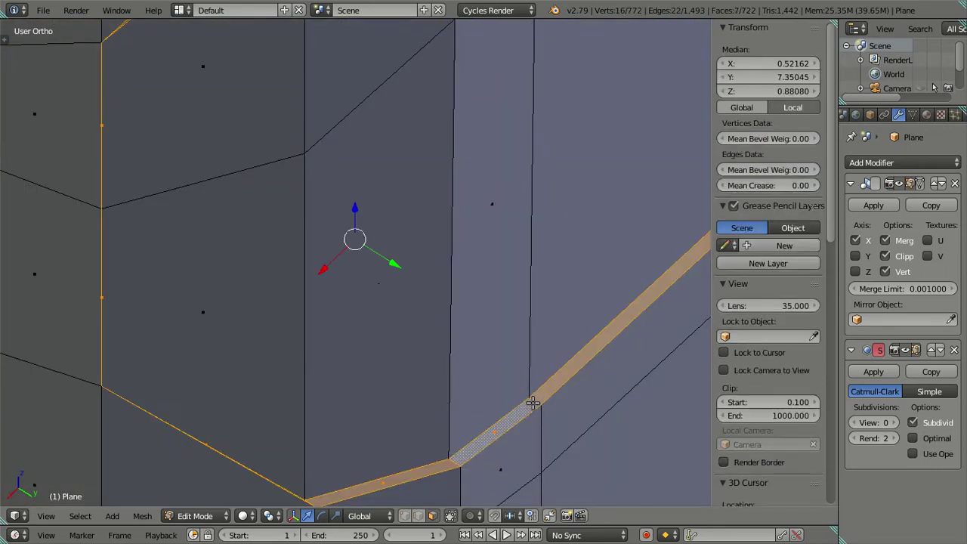
scroll(513, 384, "down", 3)
scroll(453, 324, "down", 2)
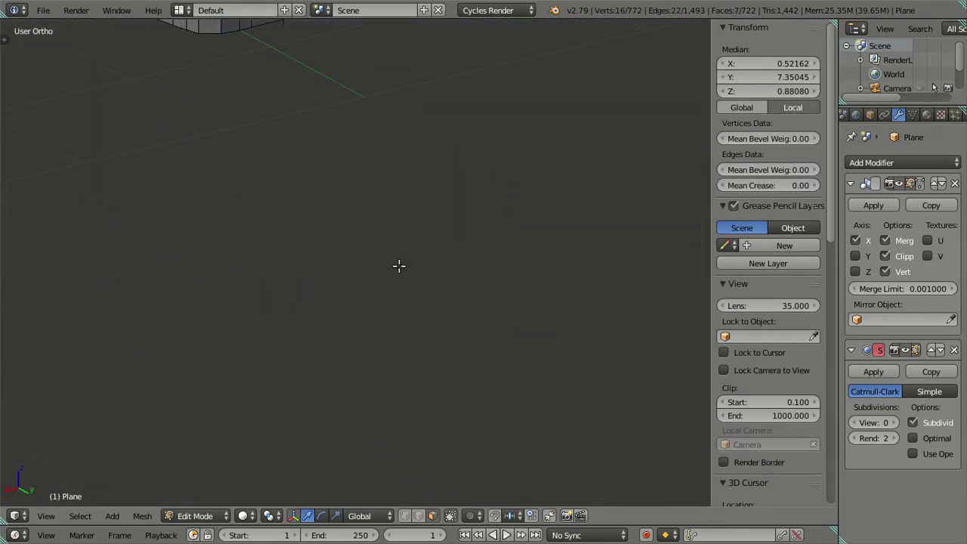
scroll(399, 265, "down", 3)
mouse_move(441, 370)
middle_mouse_down()
mouse_move(405, 282)
mouse_move(147, 127)
mouse_move(318, 226)
mouse_move(425, 458)
middle_mouse_up()
scroll(334, 284, "up", 3)
key("a")
- Select the bottom edge loop and frame the rear corner beside the dark slot
scroll(335, 284, "up", 2)
scroll(432, 373, "down", 2)
middle_click_drag(432, 373, 406, 458)
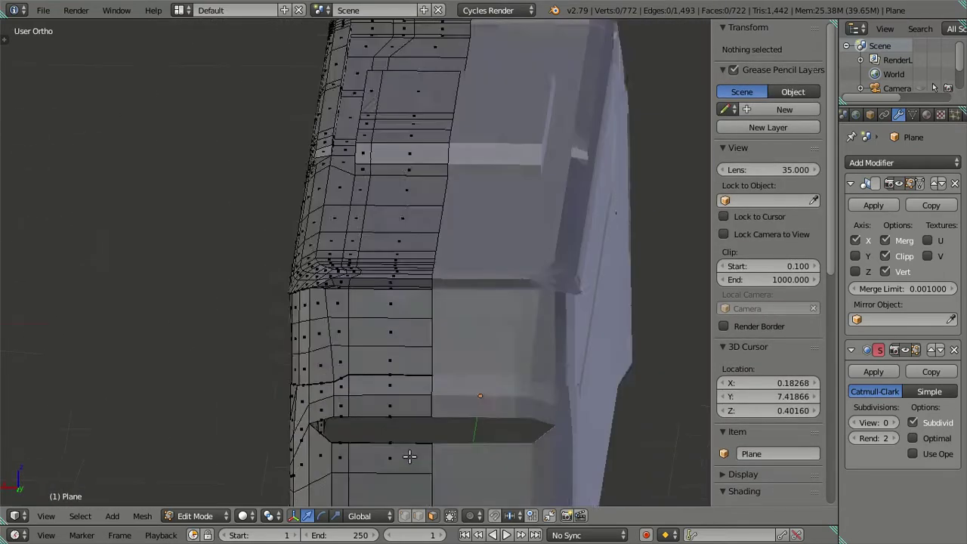
scroll(453, 340, "up", 2)
middle_click_drag(470, 250, 500, 339, "shift")
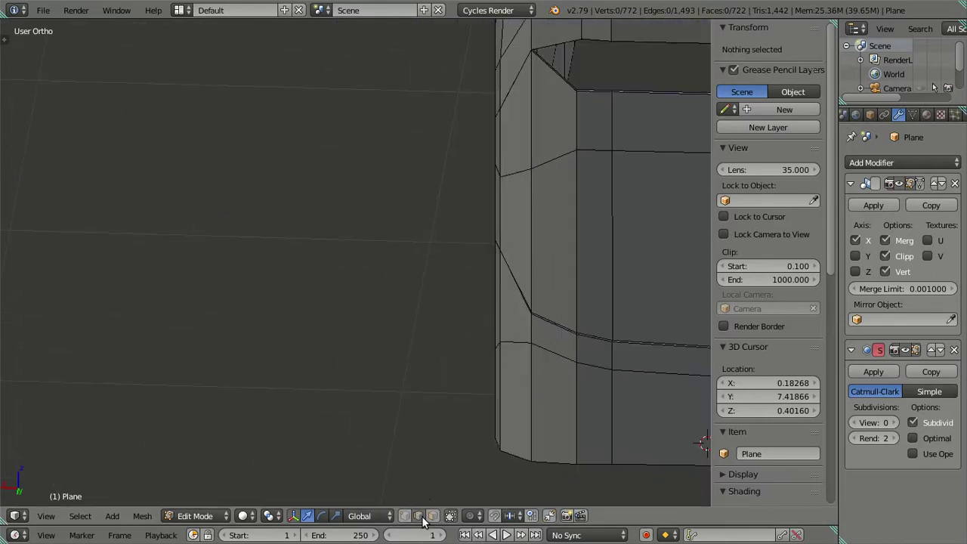
middle_click_drag(471, 390, 336, 413, "shift")
scroll(453, 399, "up", 2)
right_click(499, 444, "alt")
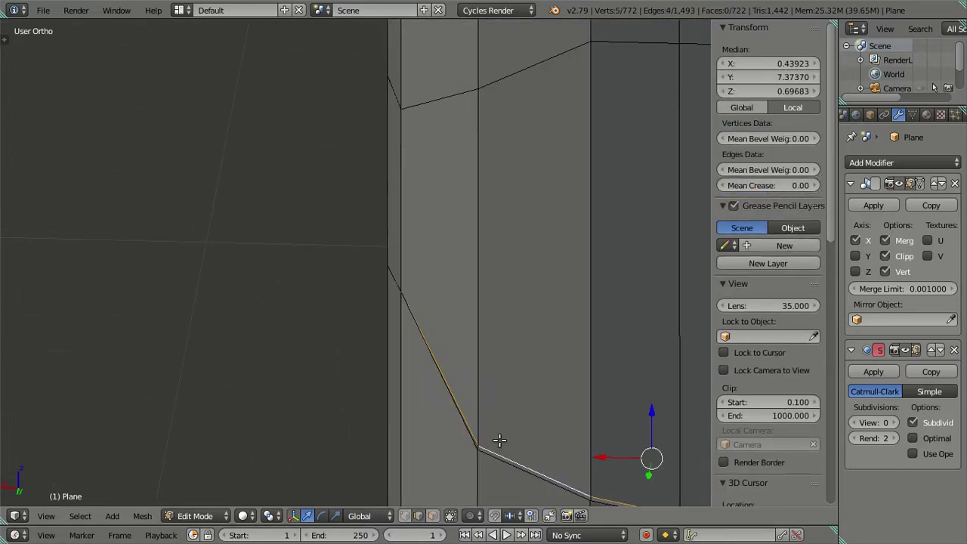
scroll(491, 406, "down", 3)
mouse_move(491, 406)
middle_mouse_down("shift")
mouse_move(478, 362)
mouse_move(496, 335)
mouse_move(485, 259)
middle_mouse_up("shift")
key("z")
scroll(476, 330, "down", 1)
key("z")
mouse_move(472, 174)
middle_mouse_down()
mouse_move(469, 377)
mouse_move(463, 280)
middle_mouse_up()
scroll(513, 272, "up", 2)
scroll(419, 235, "up", 1)
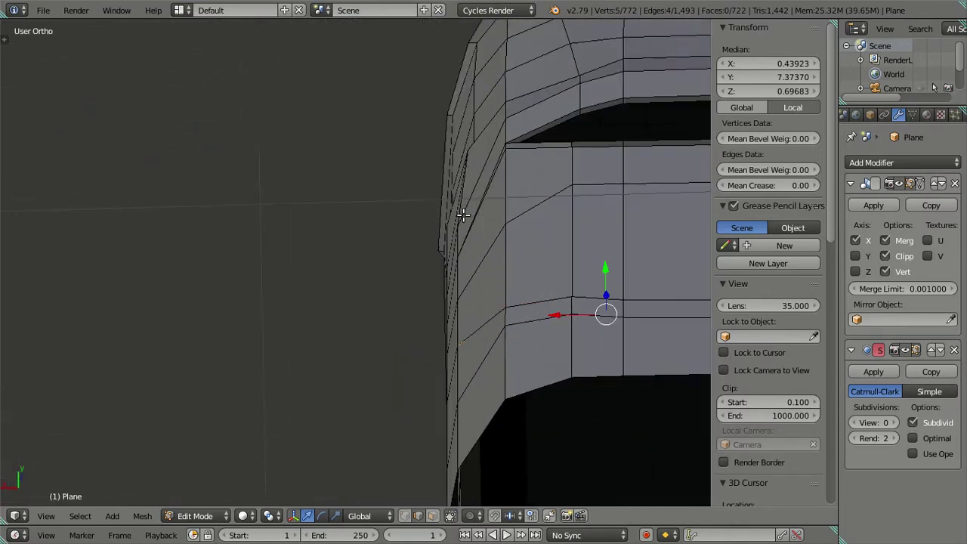
middle_click_drag(459, 216, 270, 308, "shift")
scroll(274, 302, "up", 1)
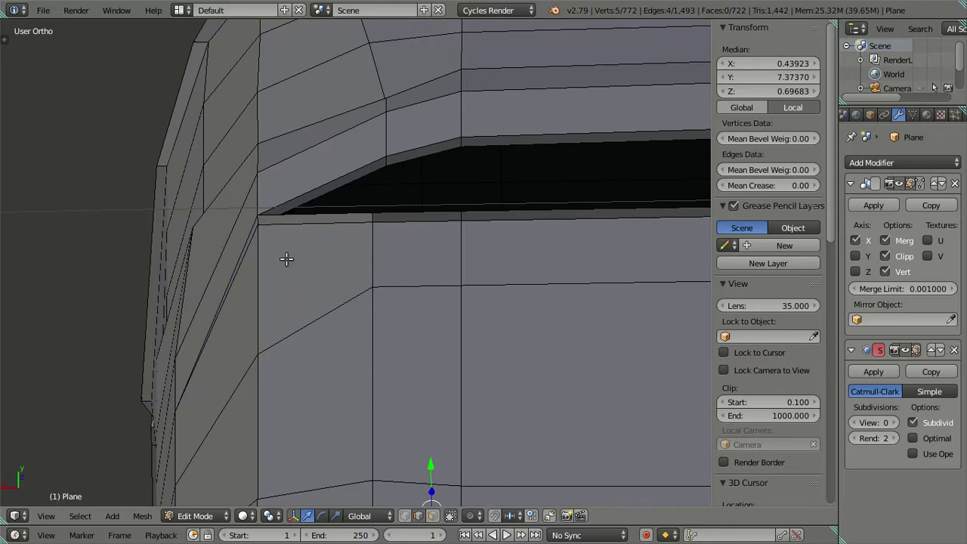
scroll(286, 259, "down", 3)
mouse_move(333, 320)
middle_mouse_down()
mouse_move(363, 226)
mouse_move(388, 254)
mouse_move(371, 441)
mouse_move(387, 264)
middle_mouse_up()
scroll(370, 211, "up", 2)
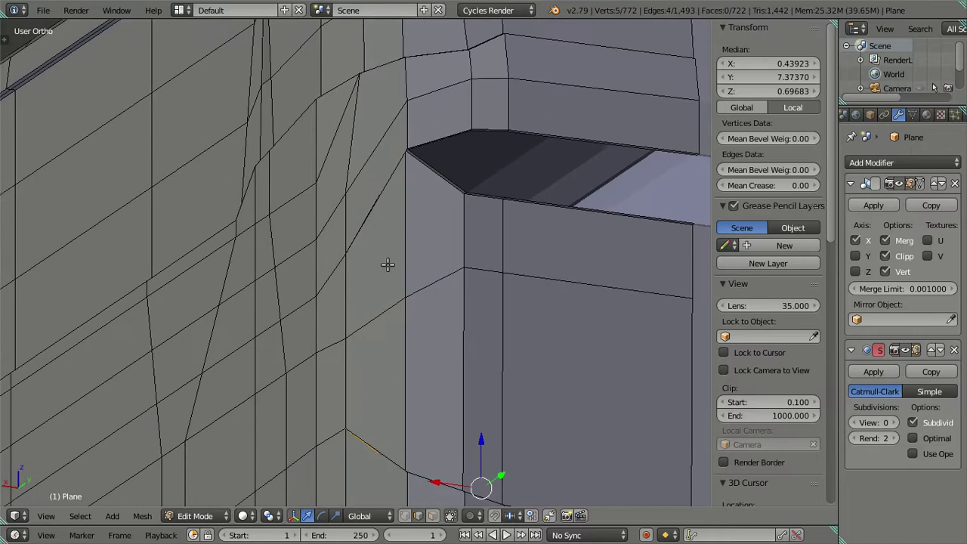
- Select the two vertical corner edges, deselect the bottom edge, and slide them slightly along X
left_click(398, 340, "shift")
left_click(402, 245, "shift")
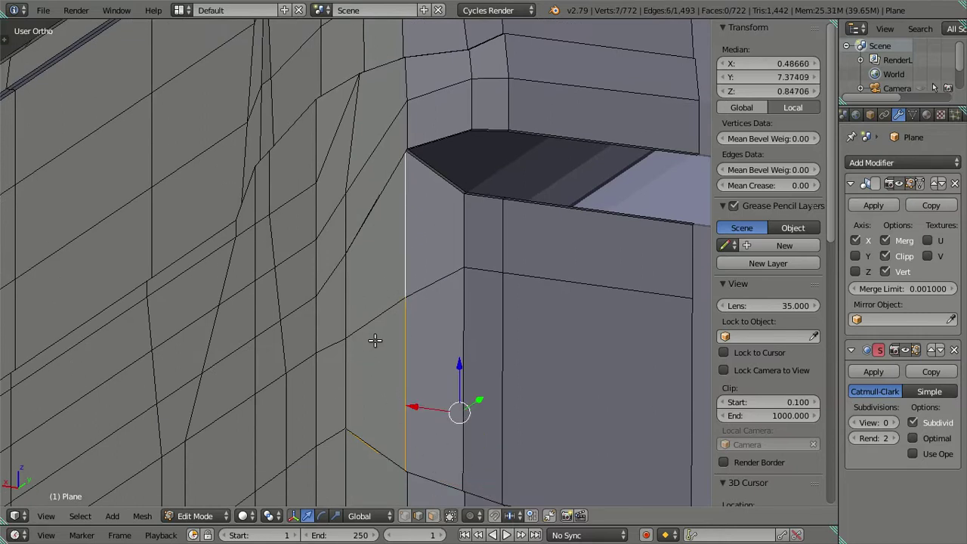
scroll(386, 313, "down", 1)
scroll(416, 401, "down", 1)
key("z")
key("c")
middle_click(405, 408)
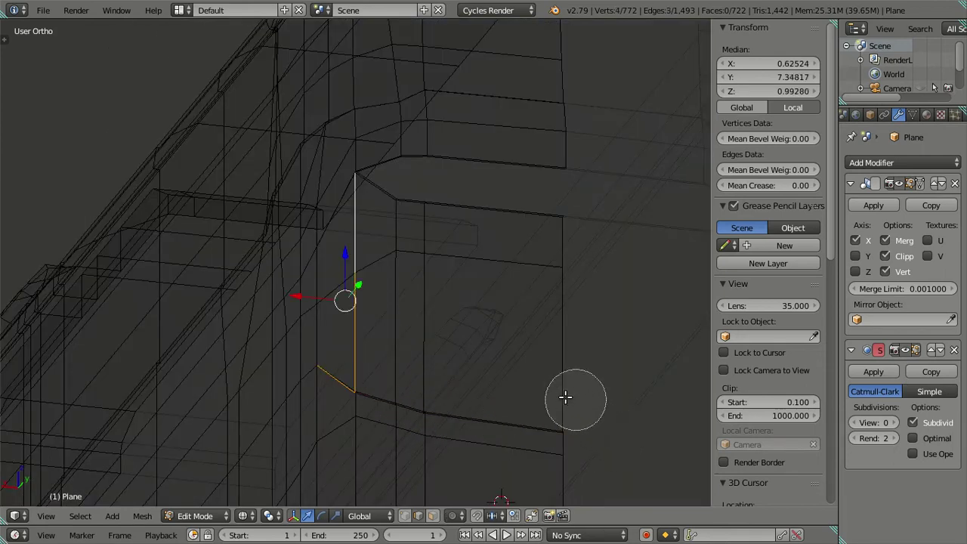
key("Escape")
key("z")
scroll(296, 299, "up", 4)
left_click_drag(287, 330, 296, 329)
key("z")
key("z")
mouse_move(356, 384)
middle_mouse_down()
mouse_move(392, 341)
mouse_move(362, 352)
mouse_move(408, 470)
middle_mouse_up()
- Select the edge loop running along the groove beside the rear corner
scroll(370, 319, "down", 3)
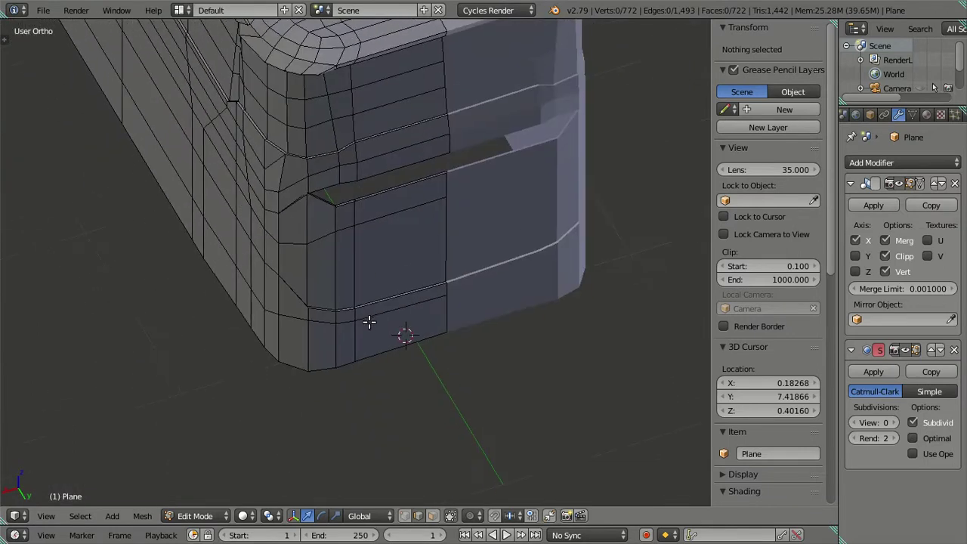
scroll(369, 371, "up", 8)
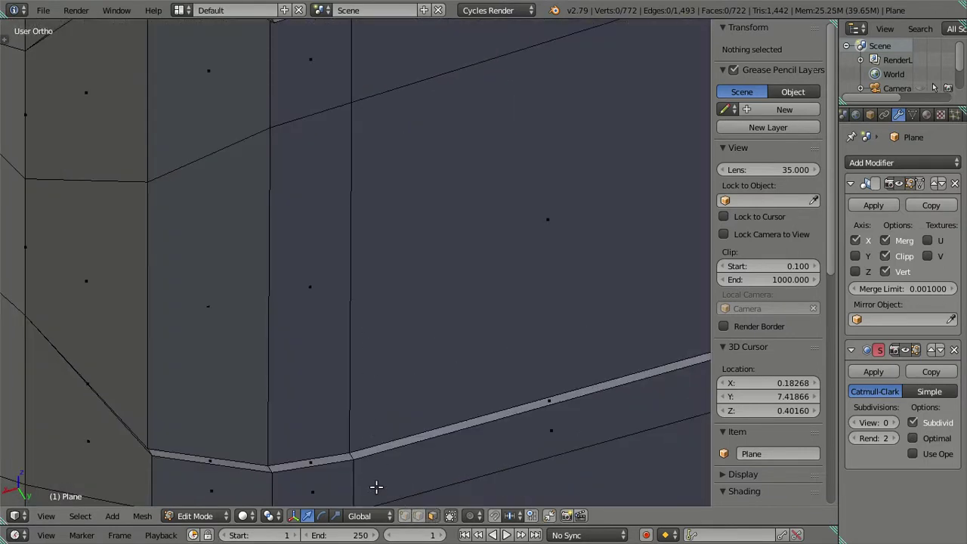
right_click(353, 458, "alt")
scroll(333, 428, "down", 4)
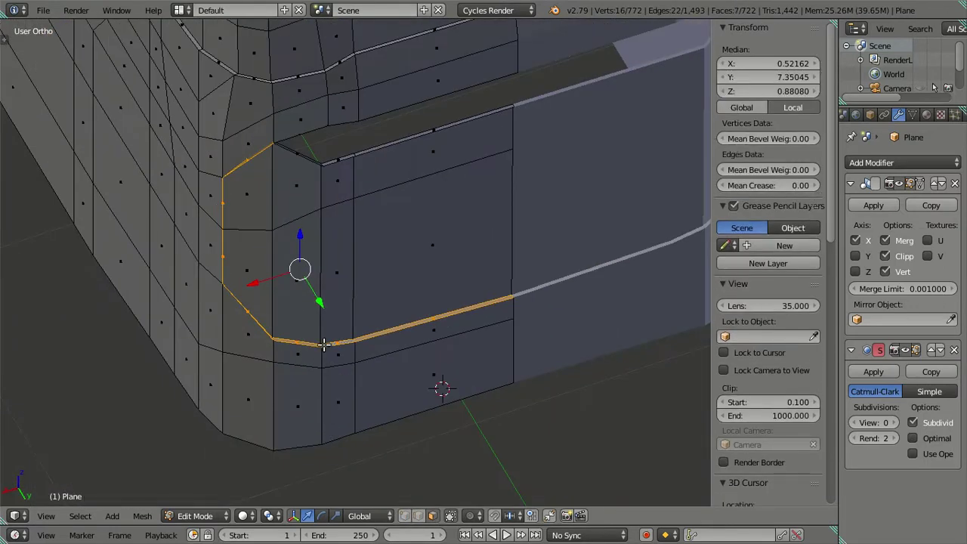
middle_click_drag(332, 285, 332, 304, "shift")
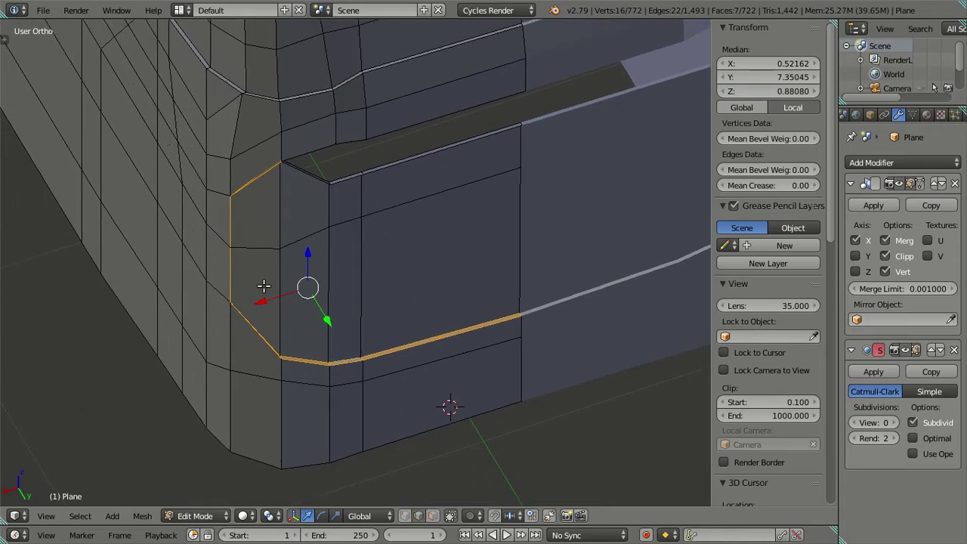
scroll(421, 370, "up", 2)
scroll(404, 280, "up", 2)
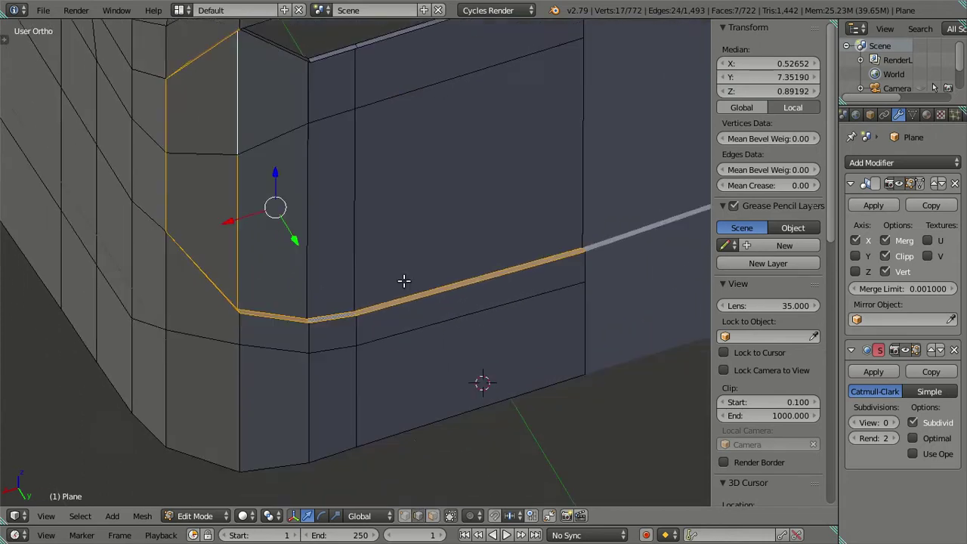
scroll(400, 291, "up", 2)
right_click(381, 308, "alt")
scroll(370, 325, "up", 2)
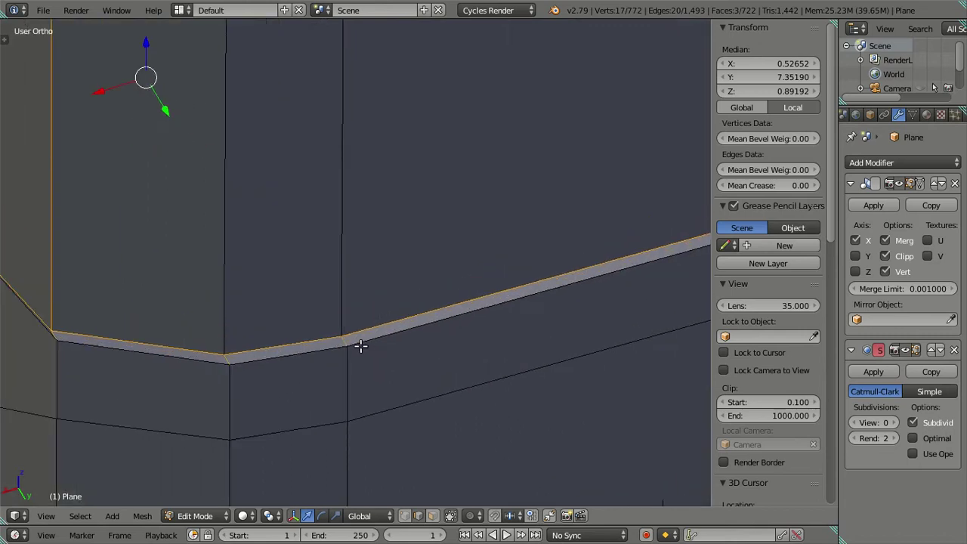
scroll(344, 339, "down", 3)
mouse_move(330, 335)
middle_mouse_down()
mouse_move(330, 397)
mouse_move(406, 350)
mouse_move(387, 324)
mouse_move(397, 345)
middle_mouse_up()
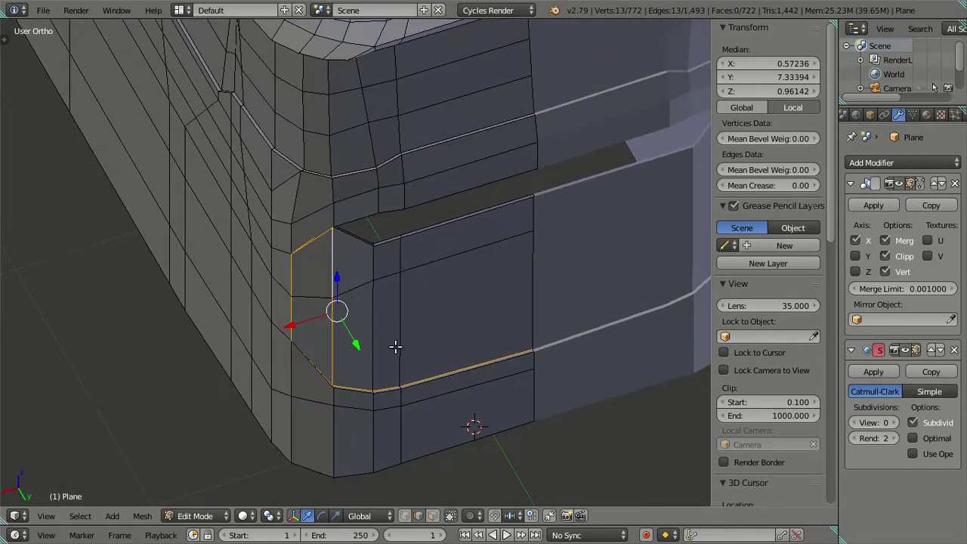
- Deselect the loop's bottom edges and slide the remaining corner edges inward along X
key("z")
key("c")
middle_click_drag(377, 386, 520, 352)
right_click(520, 352)
key("z")
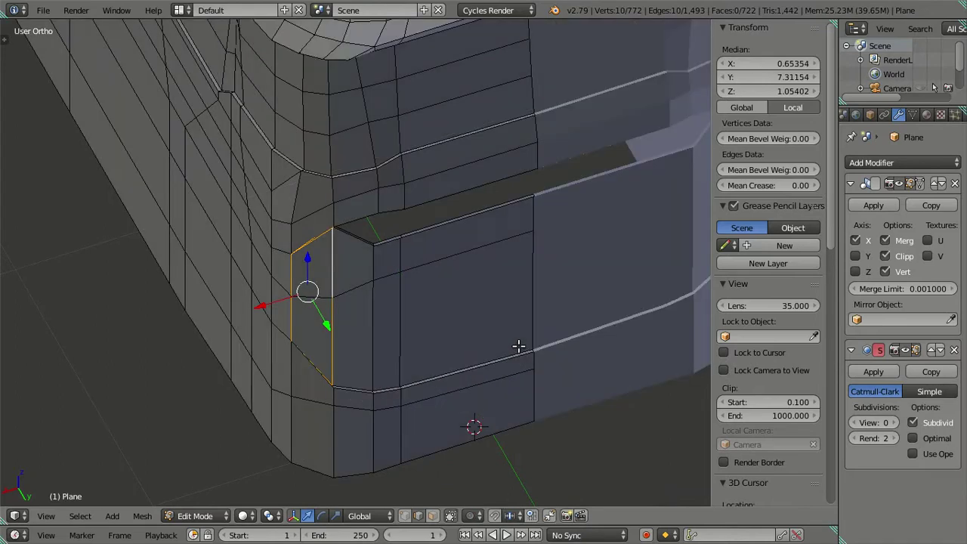
mouse_move(375, 302)
middle_mouse_down()
mouse_move(423, 335)
mouse_move(440, 364)
mouse_move(398, 280)
mouse_move(359, 261)
middle_mouse_up()
middle_click_drag(345, 217, 236, 271)
left_click_drag(242, 281, 279, 284)
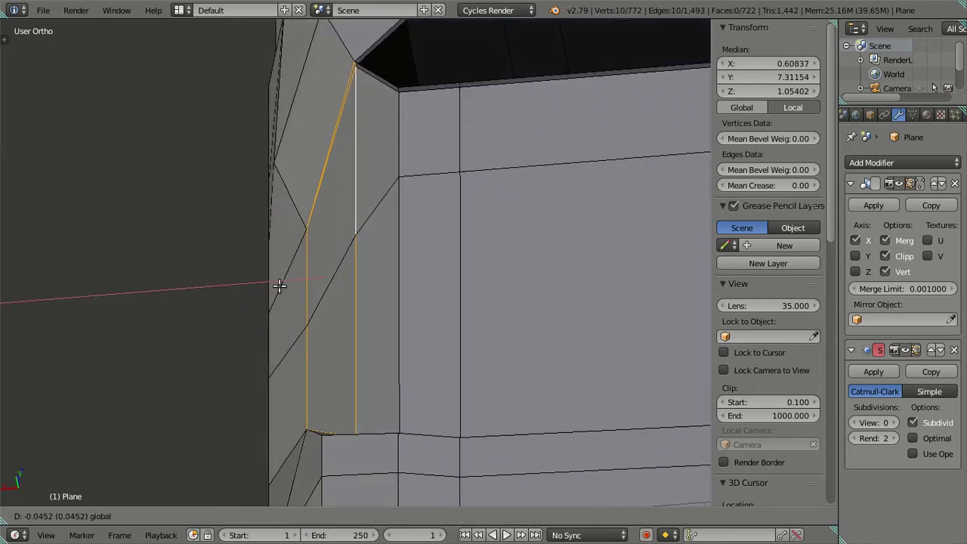
left_click(279, 285)
- Deselect a stray vertex and nudge the corner edges along X again
mouse_move(291, 276)
middle_mouse_down()
mouse_move(335, 425)
mouse_move(352, 303)
mouse_move(337, 192)
mouse_move(362, 170)
mouse_move(403, 213)
mouse_move(294, 292)
mouse_move(274, 292)
mouse_move(283, 313)
mouse_move(295, 313)
mouse_move(442, 153)
mouse_move(416, 242)
mouse_move(453, 224)
mouse_move(336, 276)
mouse_move(377, 259)
mouse_move(393, 285)
mouse_move(588, 211)
mouse_move(582, 190)
mouse_move(445, 224)
mouse_move(461, 158)
middle_mouse_up()
key("z")
key("z")
middle_click_drag(484, 119, 431, 263, "shift")
scroll(431, 264, "up", 4)
key("z")
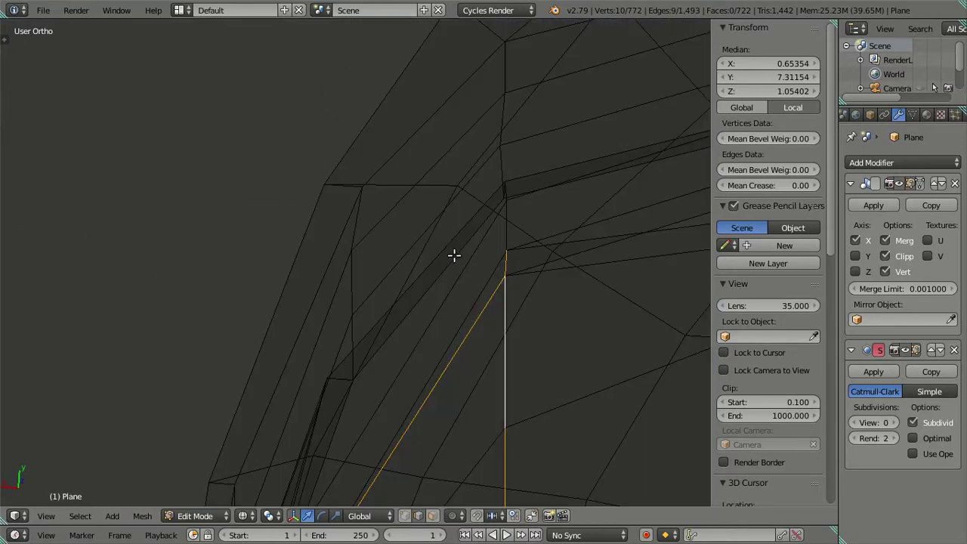
middle_click(499, 237)
key("z")
scroll(483, 257, "down", 4)
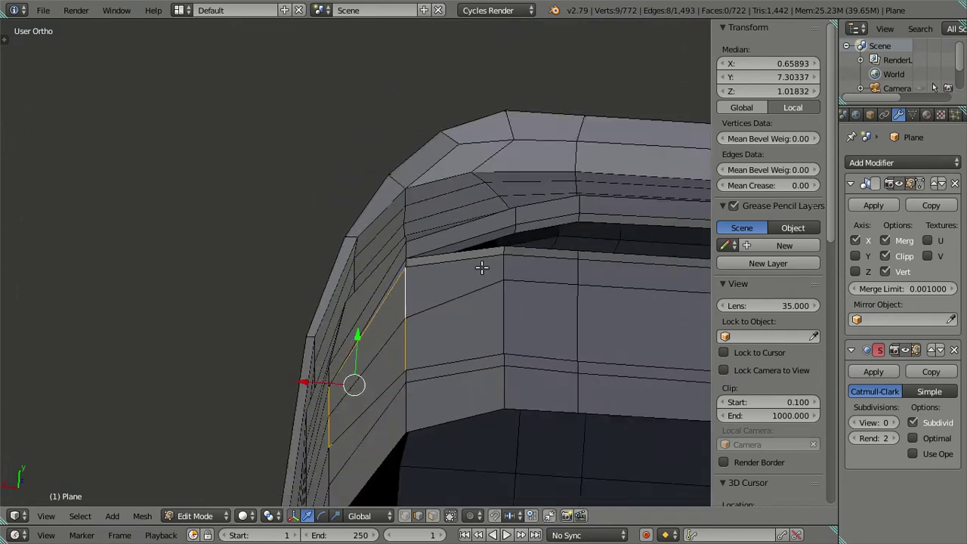
left_click_drag(306, 330, 335, 333)
left_click(345, 332)
- Clear the selection, switch to face select, and select the face loop along the slot edge
mouse_move(399, 403)
middle_mouse_down()
mouse_move(395, 438)
mouse_move(378, 416)
middle_mouse_up()
key("a")
scroll(377, 416, "up", 2)
scroll(374, 286, "up", 2)
scroll(419, 440, "up", 3)
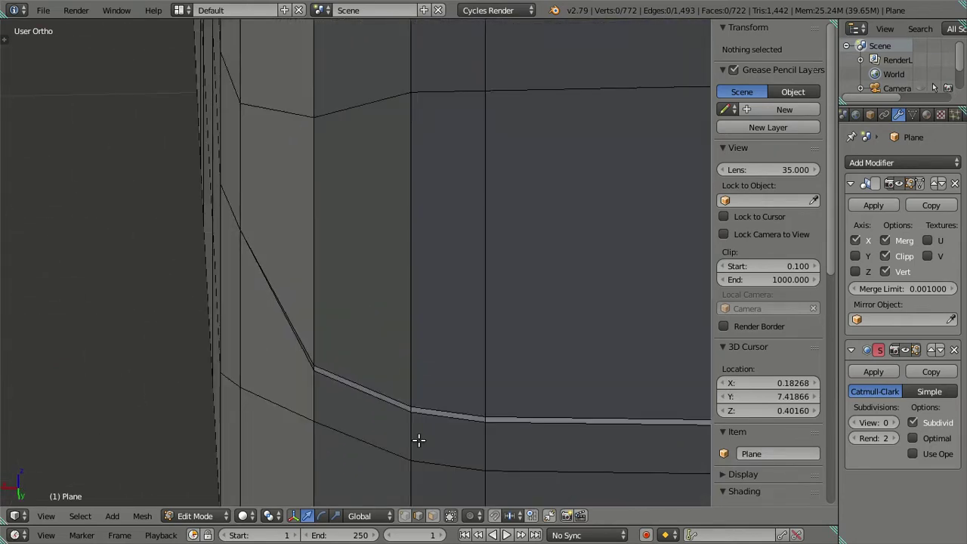
left_click(432, 516)
scroll(393, 332, "up", 3)
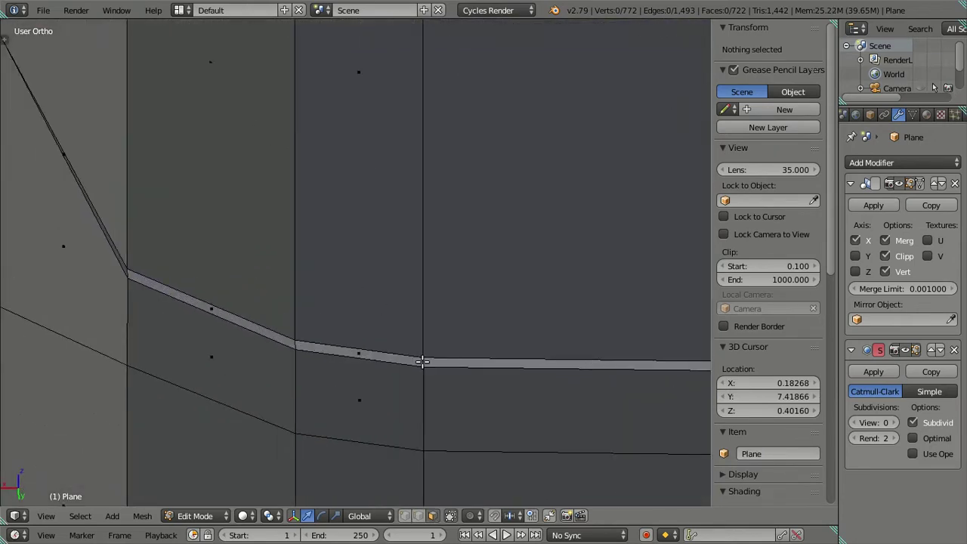
right_click(422, 362, "alt")
scroll(381, 340, "down", 3)
mouse_move(371, 351)
middle_mouse_down()
mouse_move(352, 410)
mouse_move(333, 417)
mouse_move(286, 392)
mouse_move(315, 393)
mouse_move(400, 362)
mouse_move(355, 324)
middle_mouse_up()
- Select the two rear corner faces and move them along X
right_click(356, 324)
right_click(380, 253, "shift")
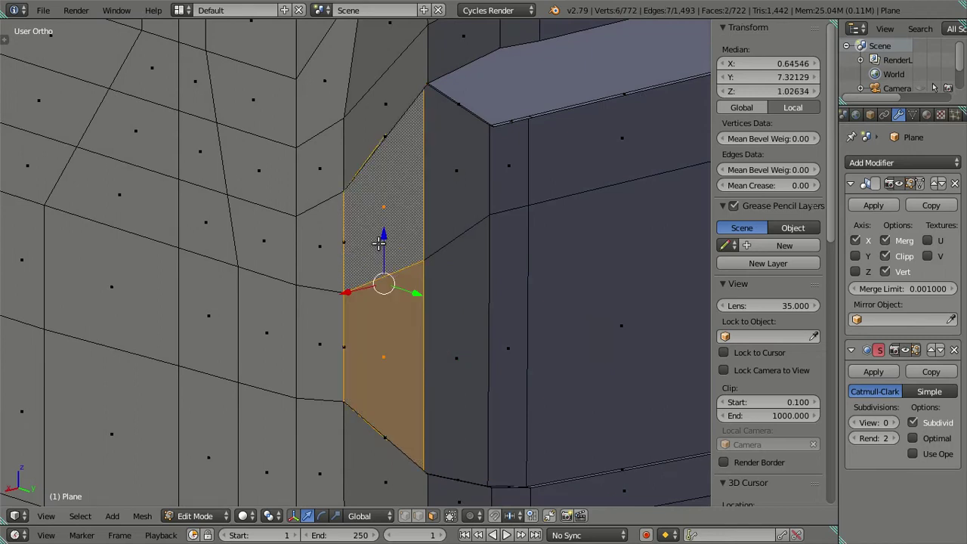
middle_click_drag(380, 253, 356, 255)
key("g")
key("x")
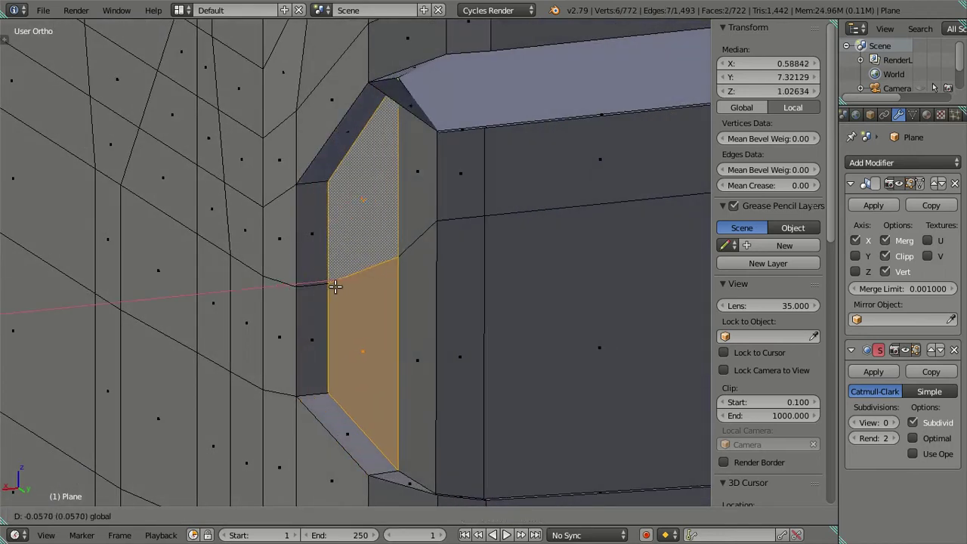
left_click(350, 287)
mouse_move(349, 287)
middle_mouse_down()
mouse_move(370, 259)
mouse_move(328, 256)
mouse_move(291, 234)
mouse_move(291, 136)
mouse_move(346, 353)
middle_mouse_up()
- Delete the three thin strip faces at the slot end
middle_click_drag(223, 223, 234, 270)
right_click(243, 345)
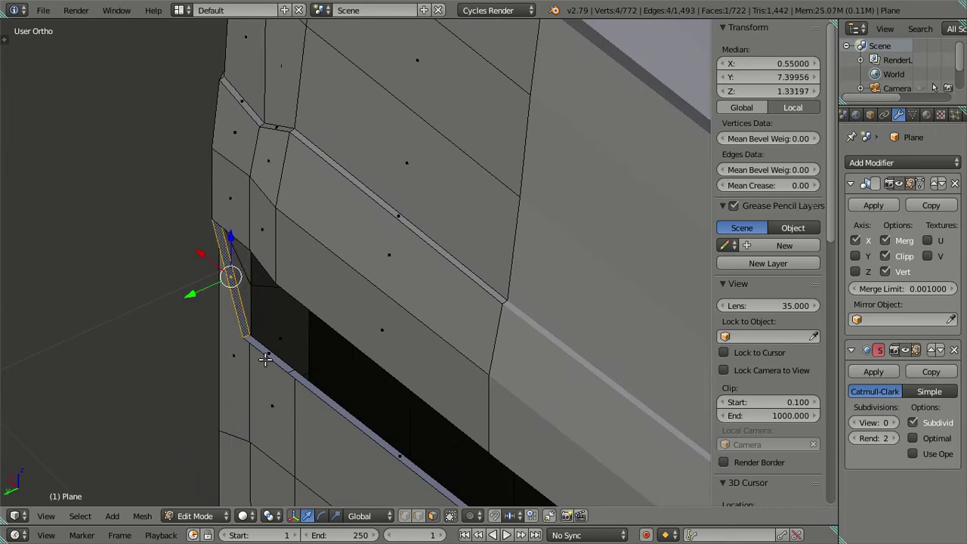
right_click(296, 374, "shift")
right_click(312, 367, "shift")
key("x")
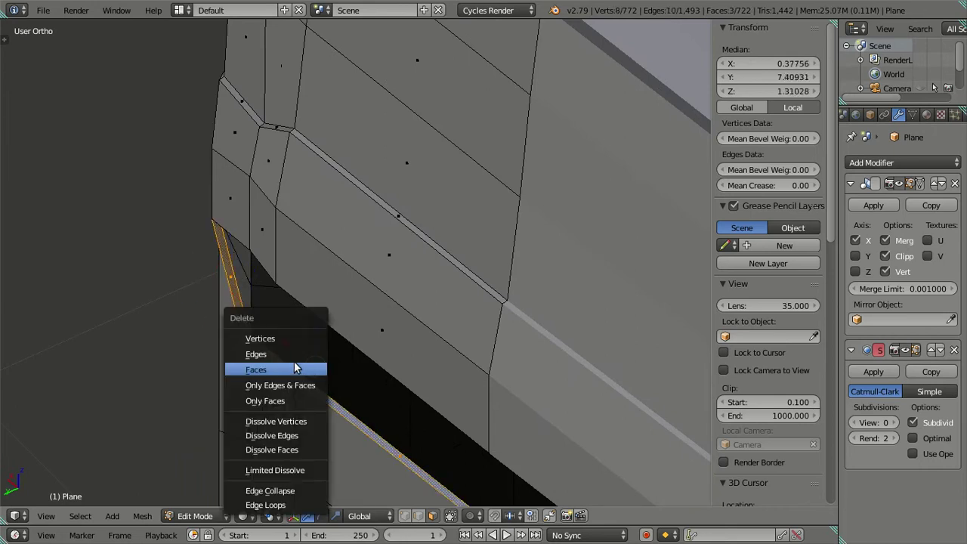
left_click(298, 369)
- Shift the two corner panel faces slightly left along X
mouse_move(293, 363)
middle_mouse_down()
mouse_move(304, 287)
mouse_move(334, 227)
mouse_move(427, 200)
middle_mouse_up()
right_click(285, 309)
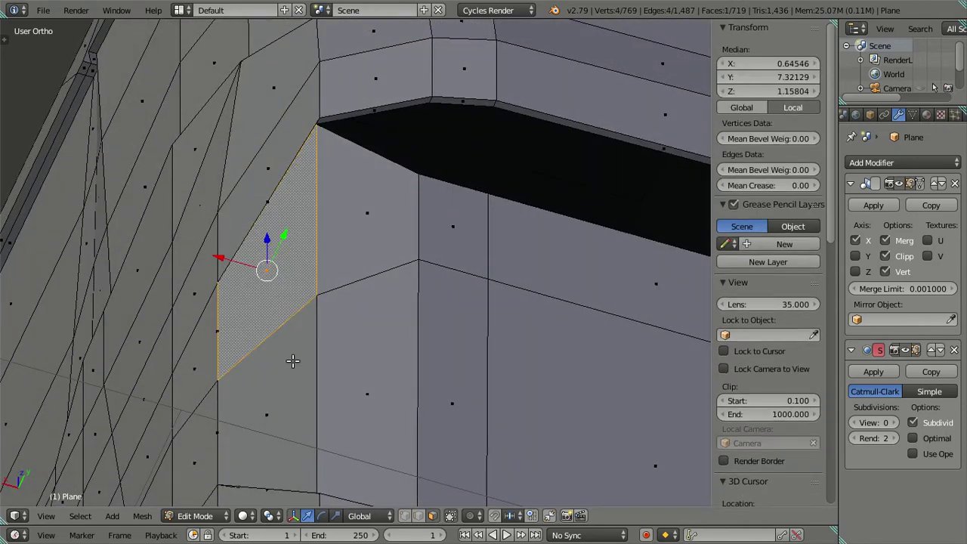
right_click(308, 378, "shift")
mouse_move(308, 377)
middle_mouse_down()
mouse_move(302, 407)
mouse_move(322, 488)
mouse_move(328, 385)
mouse_move(244, 267)
middle_mouse_up()
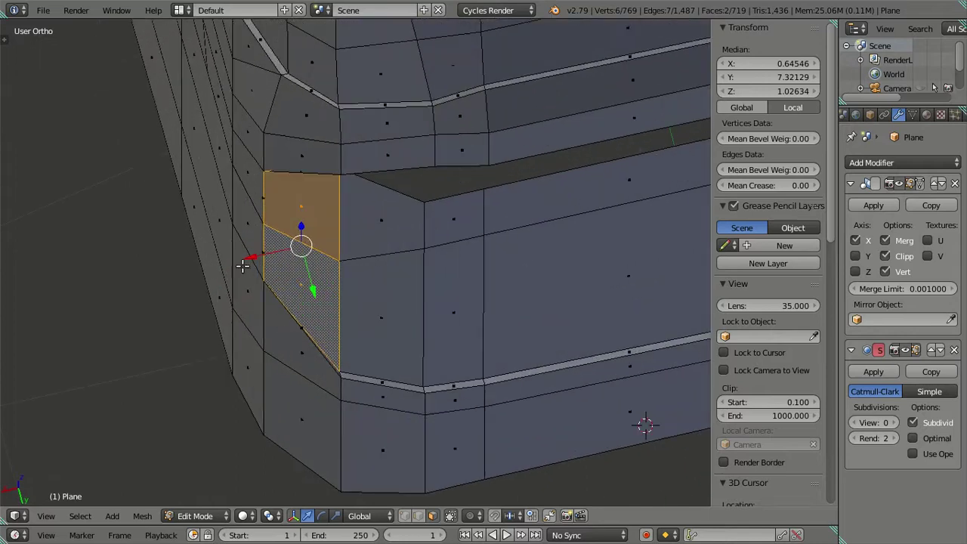
key("g")
key("x")
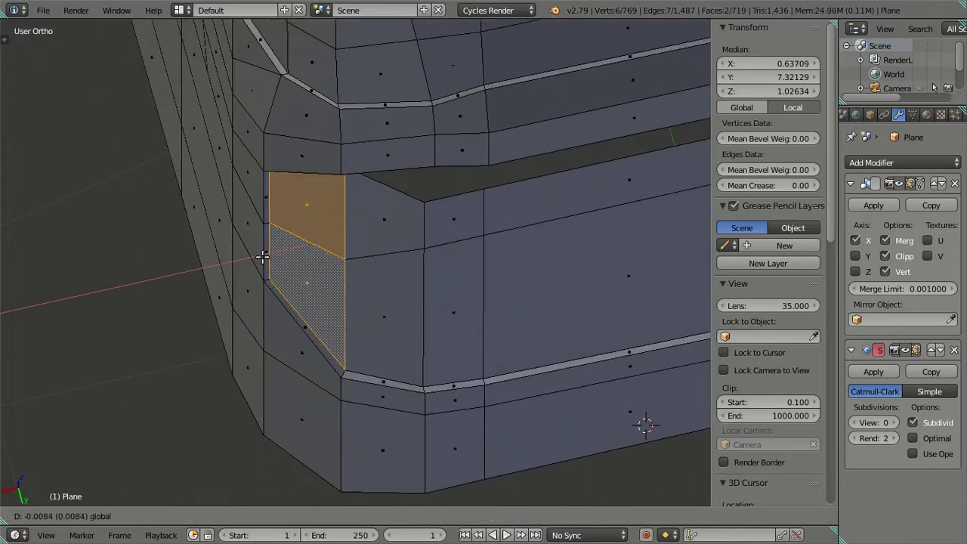
left_click(264, 256)
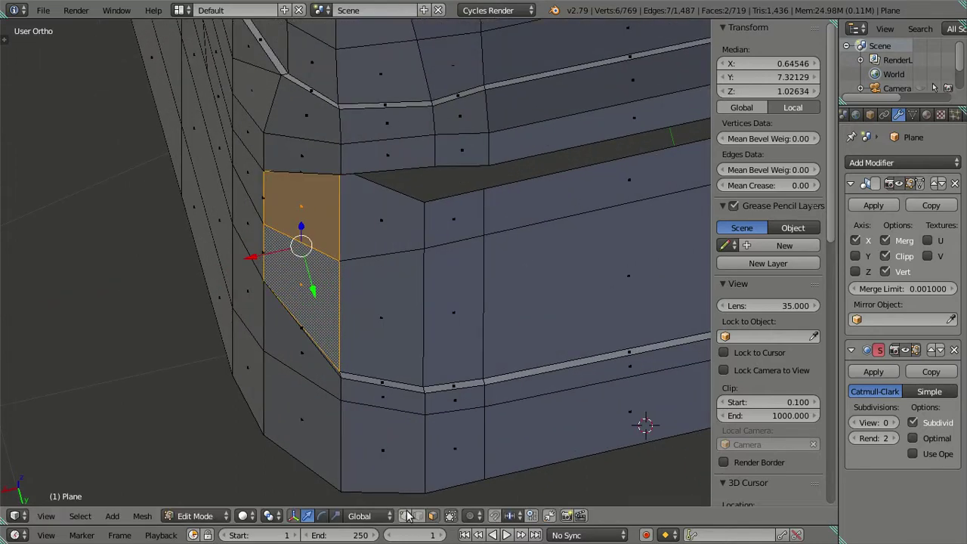
- Keep only the left vertical edge selected and set its X offset to -0.0
key("z")
key("c")
middle_click_drag(339, 146, 337, 384)
key("Escape")
key("z")
left_click_drag(226, 237, 234, 238)
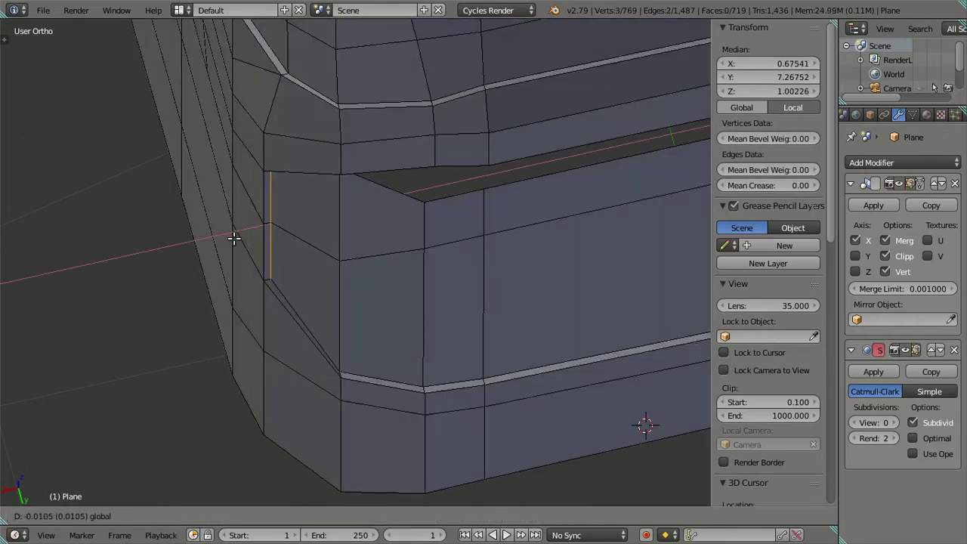
type("-0.0")
key("Return")
- Move the corner panel's two vertical edges along global X, then inspect the groove from above
key("a")
middle_click_drag(300, 350, 342, 363)
right_click(338, 317)
right_click(333, 250, "shift")
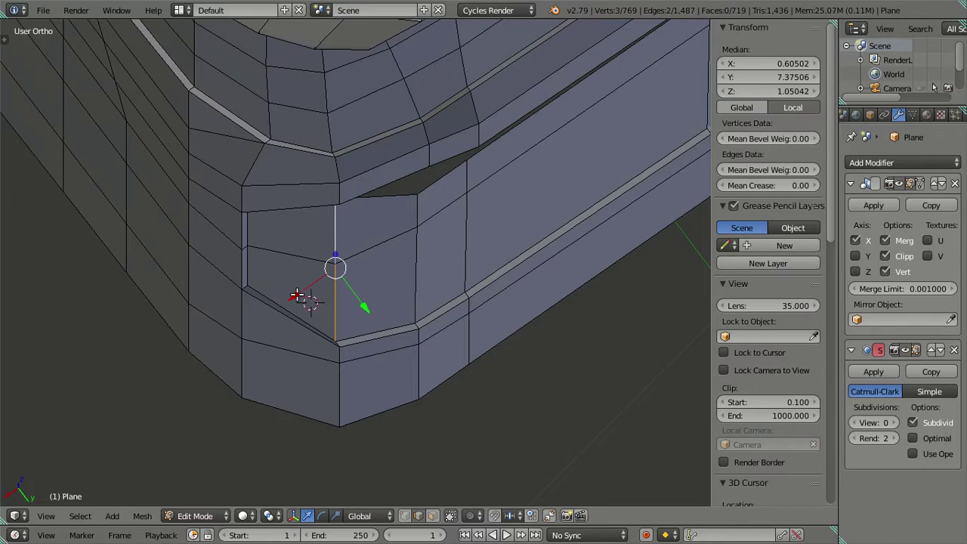
key("g")
key("x")
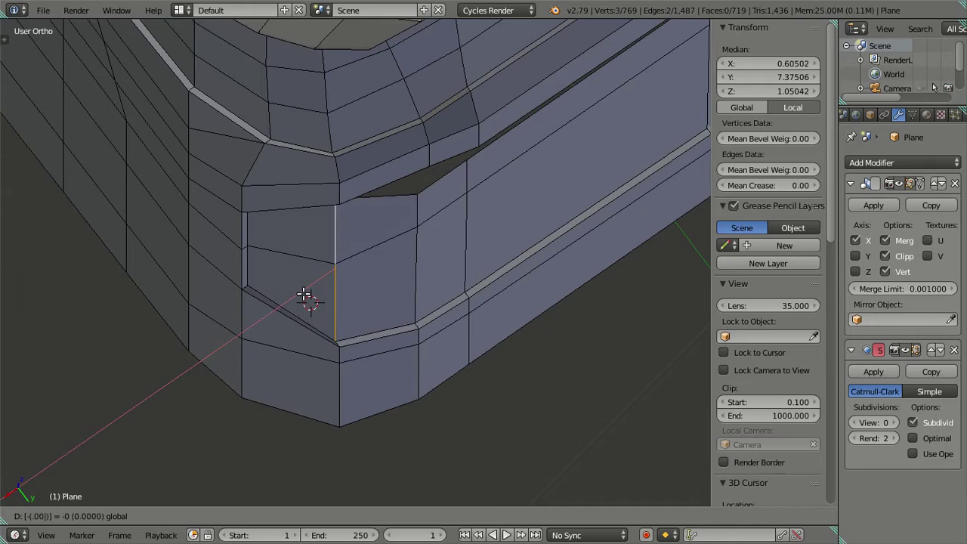
key("Return")
key("a")
scroll(345, 356, "up", 6)
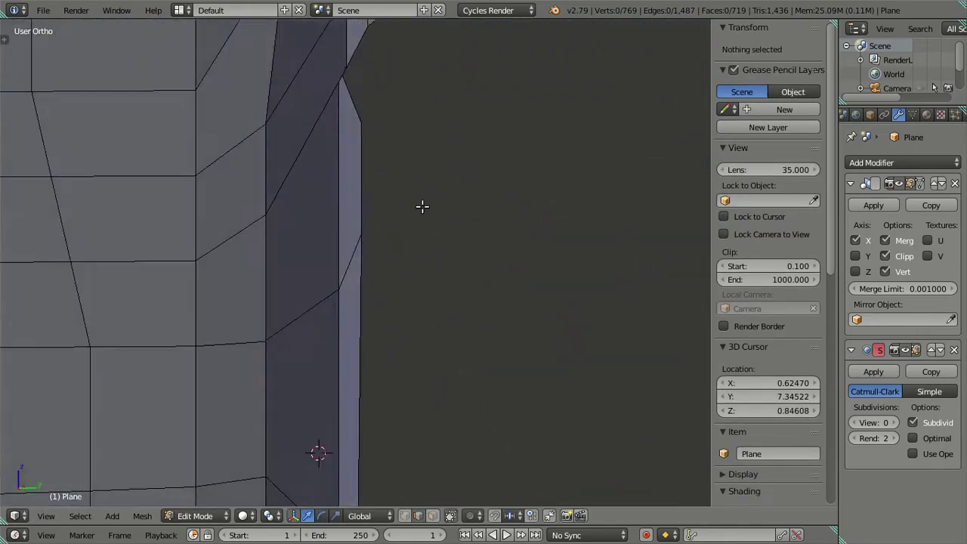
mouse_move(422, 206)
middle_mouse_down()
mouse_move(248, 132)
mouse_move(259, 143)
middle_mouse_up()
scroll(335, 217, "down", 4)
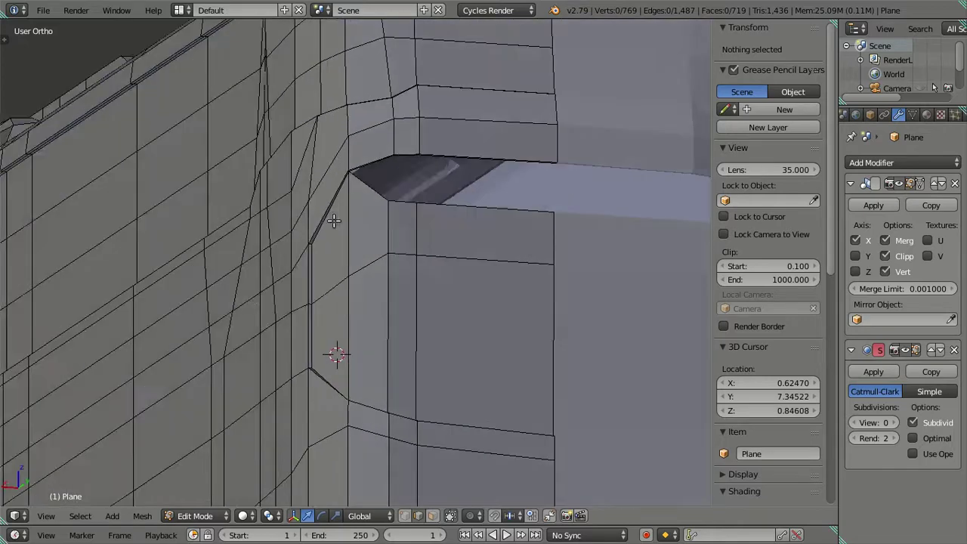
middle_click_drag(334, 218, 435, 286)
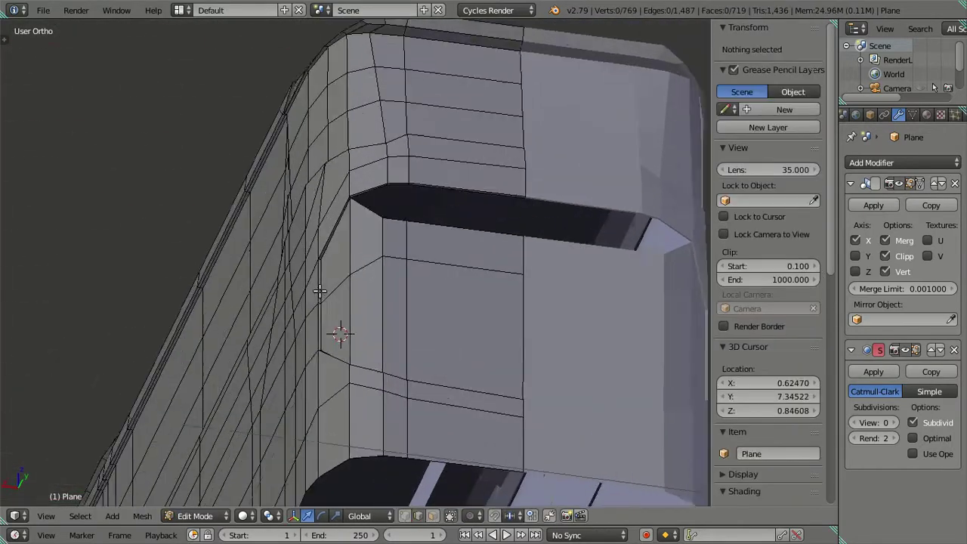
mouse_move(320, 291)
middle_mouse_down()
mouse_move(374, 227)
mouse_move(126, 271)
middle_mouse_up()
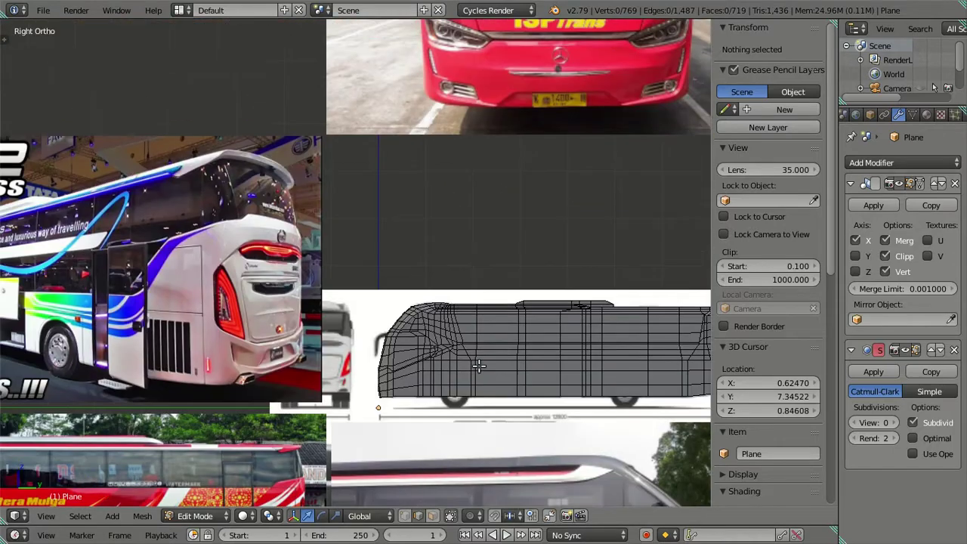
scroll(280, 380, "up", 3)
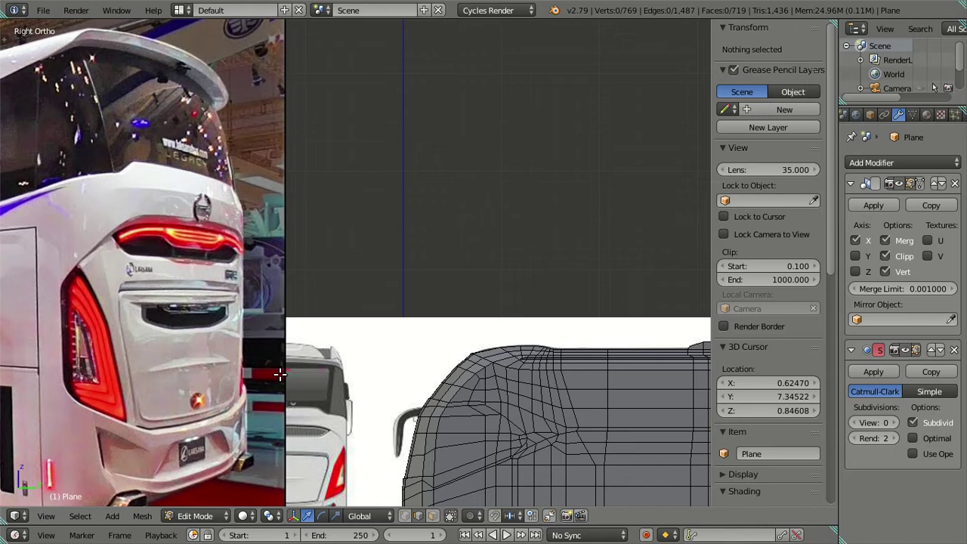
scroll(280, 375, "down", 5)
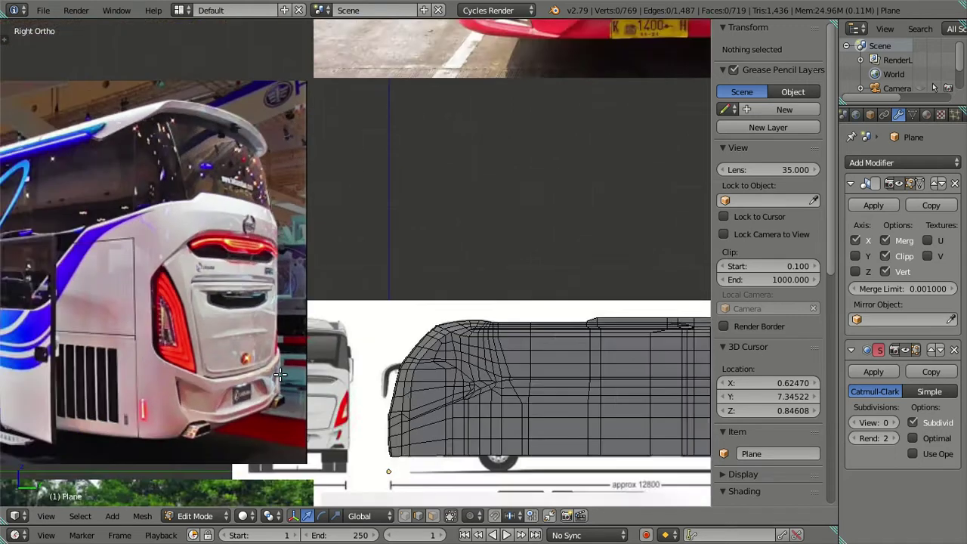
scroll(280, 375, "down", 4)
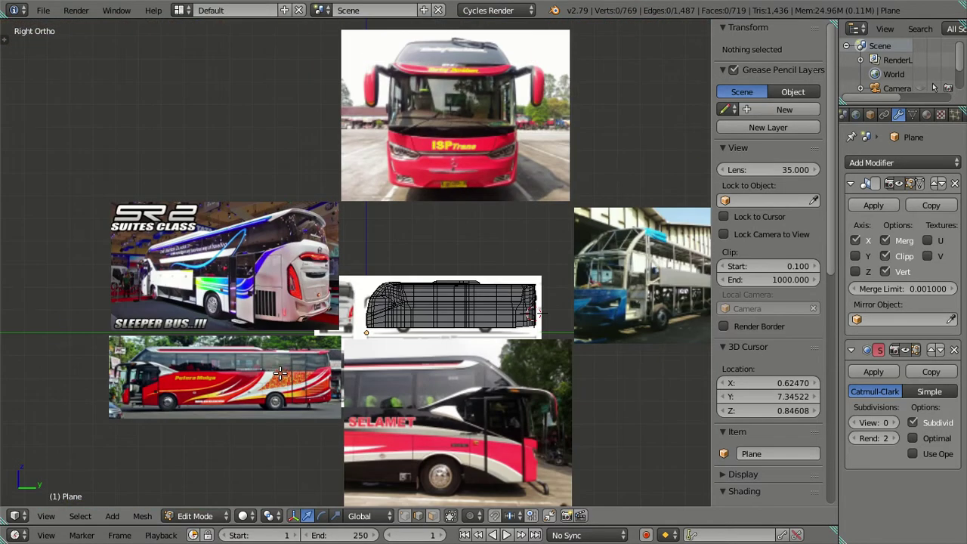
scroll(389, 375, "up", 3)
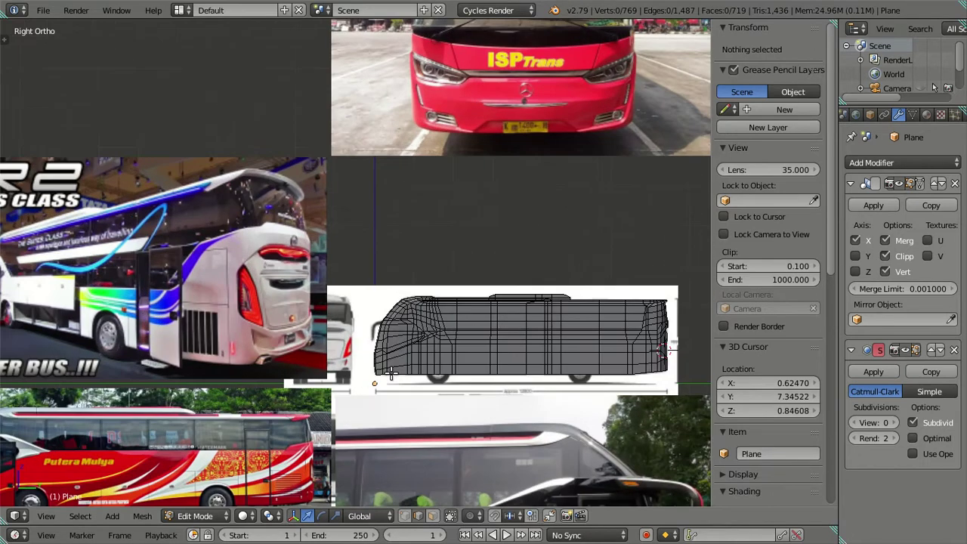
scroll(391, 373, "up", 2)
middle_click_drag(462, 361, 287, 281, "shift")
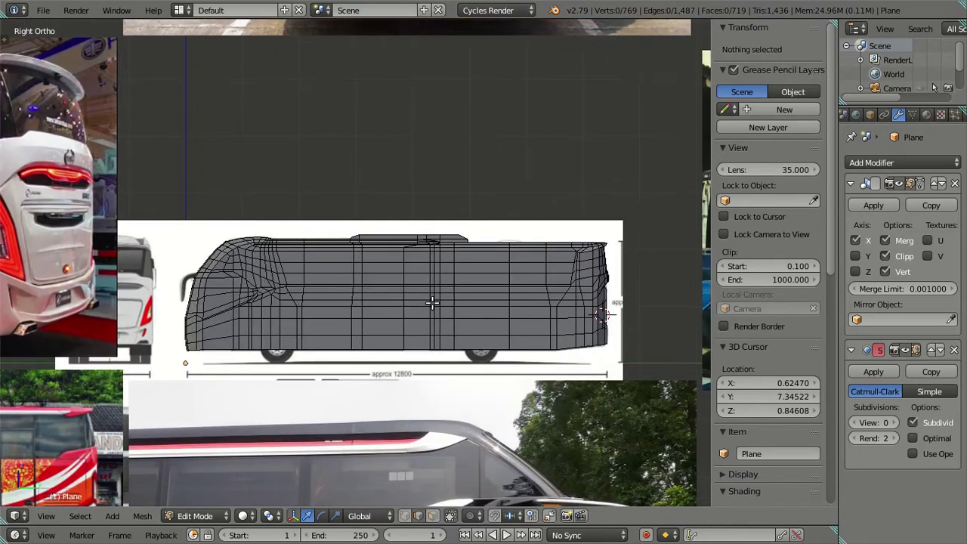
scroll(431, 302, "down", 2)
key("z")
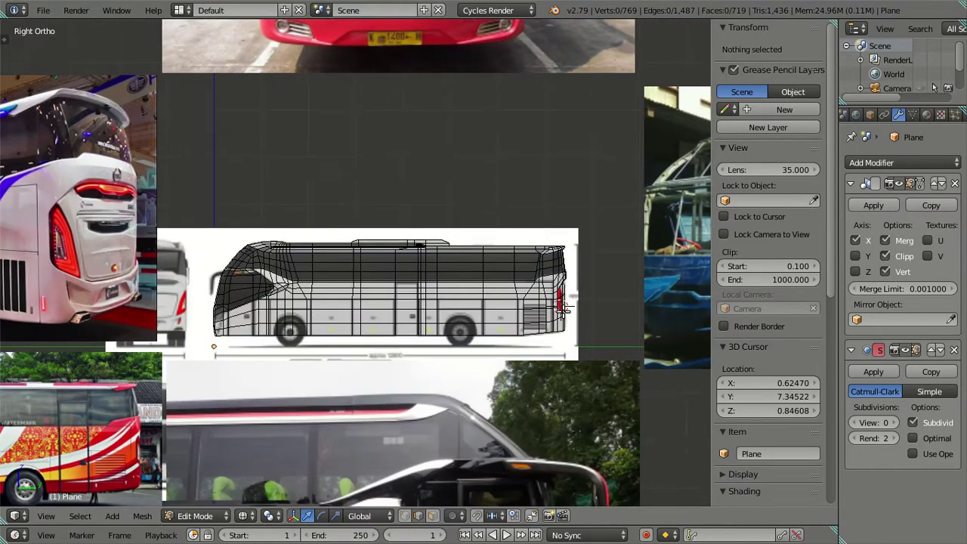
middle_click_drag(440, 299, 450, 292)
scroll(448, 294, "up", 5)
- In the back view (Ctrl+Numpad 1), select the edge loop along the groove's top edge
scroll(391, 318, "up", 4)
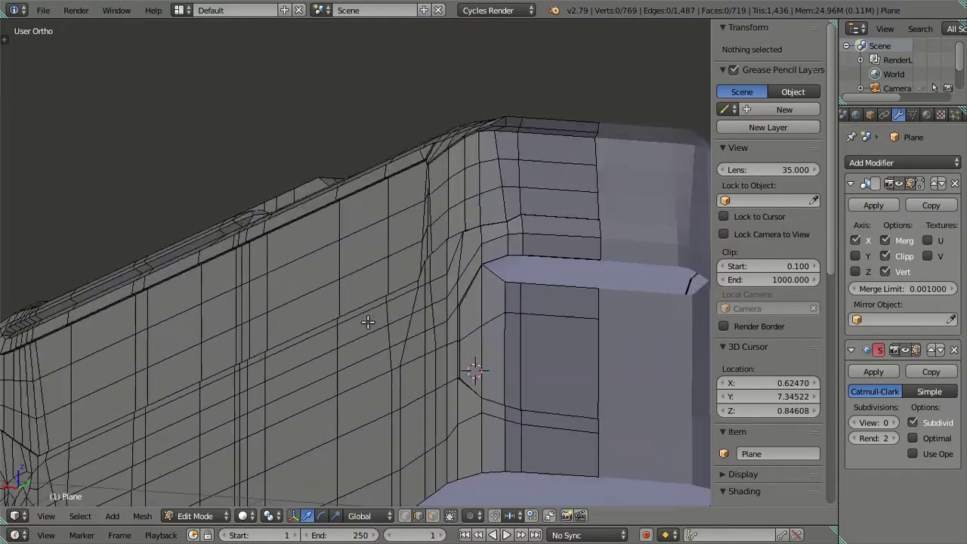
key("ctrl+KP_1")
mouse_move(226, 379)
middle_mouse_down("shift")
mouse_move(468, 261)
mouse_move(444, 167)
mouse_move(425, 339)
mouse_move(440, 406)
mouse_move(461, 341)
middle_mouse_up("shift")
scroll(419, 277, "up", 3)
scroll(418, 278, "up", 2)
right_click(433, 272)
scroll(425, 339, "up", 2)
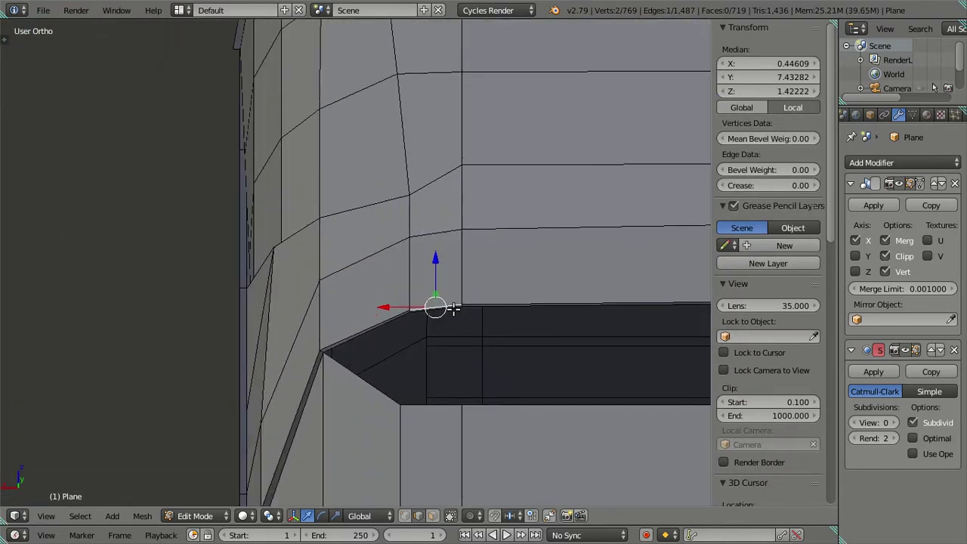
right_click(489, 305, "alt")
key("ctrl+KP_1")
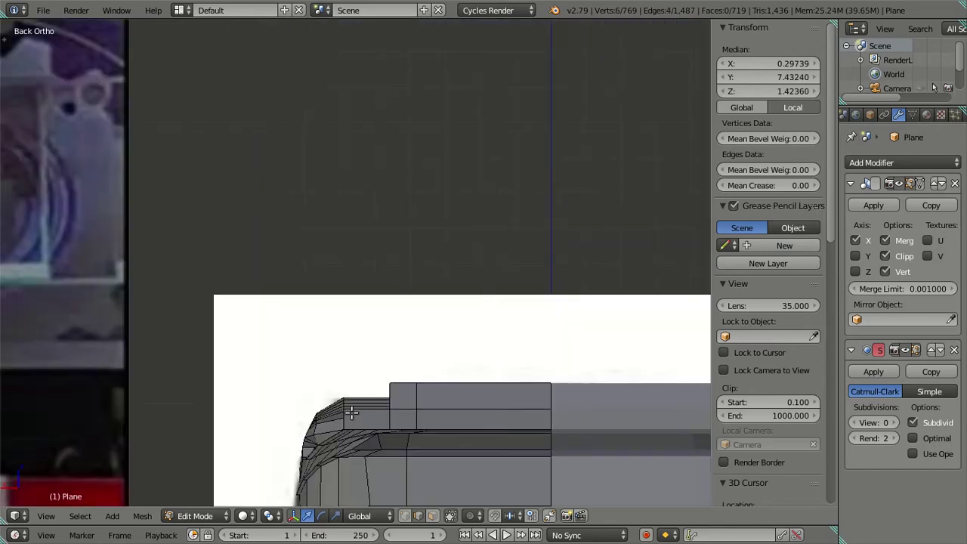
scroll(352, 411, "up", 3)
scroll(401, 332, "up", 2)
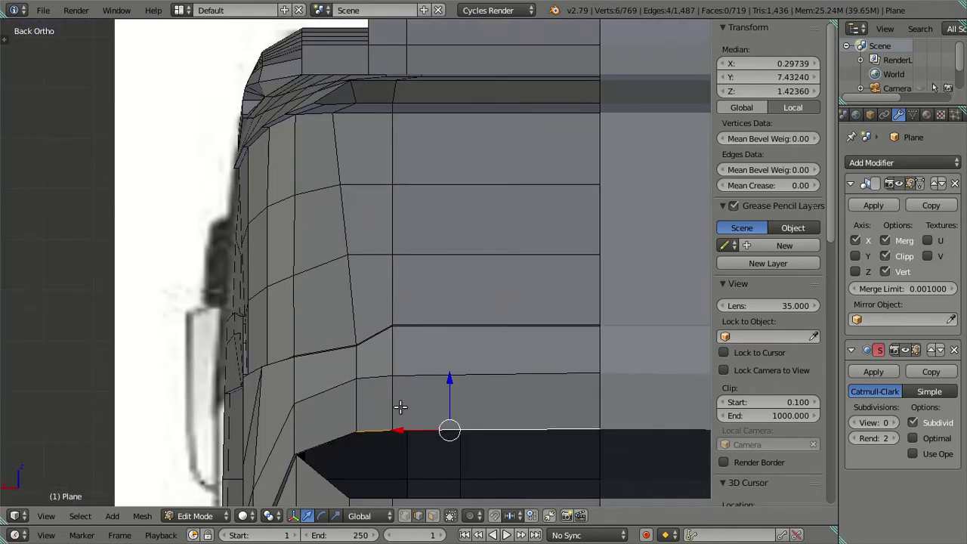
key("z")
middle_click(348, 416)
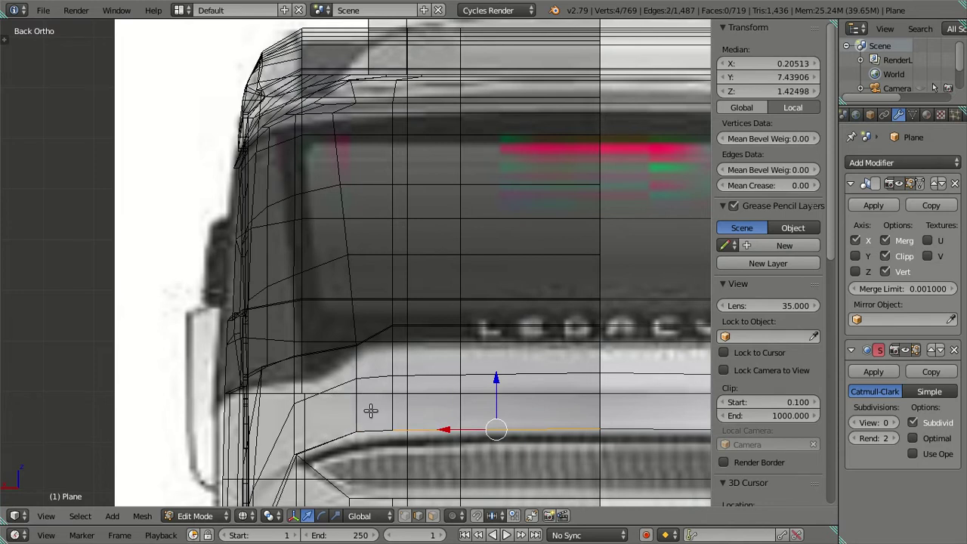
key("Escape")
key("z")
left_click_drag(496, 374, 499, 367)
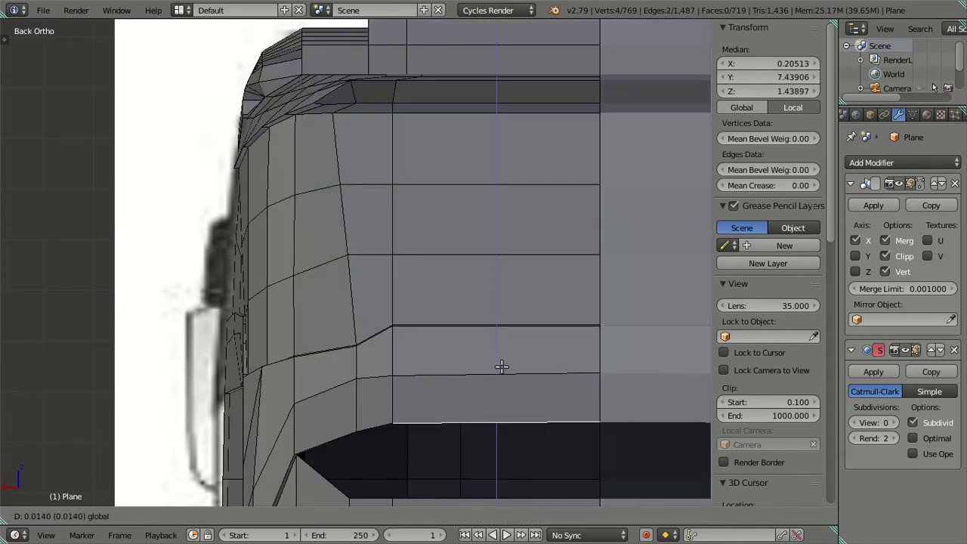
left_click(502, 366)
scroll(501, 366, "down", 5)
scroll(314, 332, "down", 2)
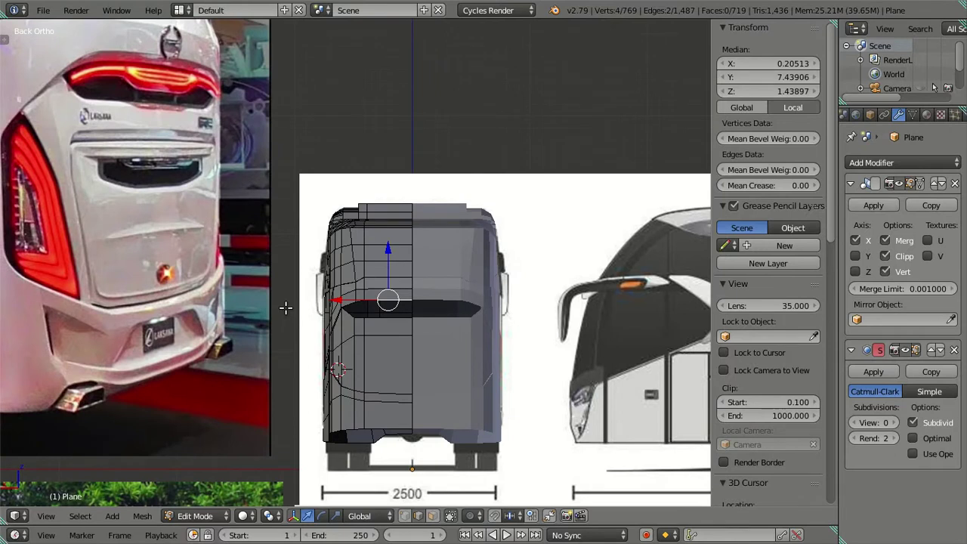
scroll(286, 306, "up", 2)
scroll(286, 306, "down", 2)
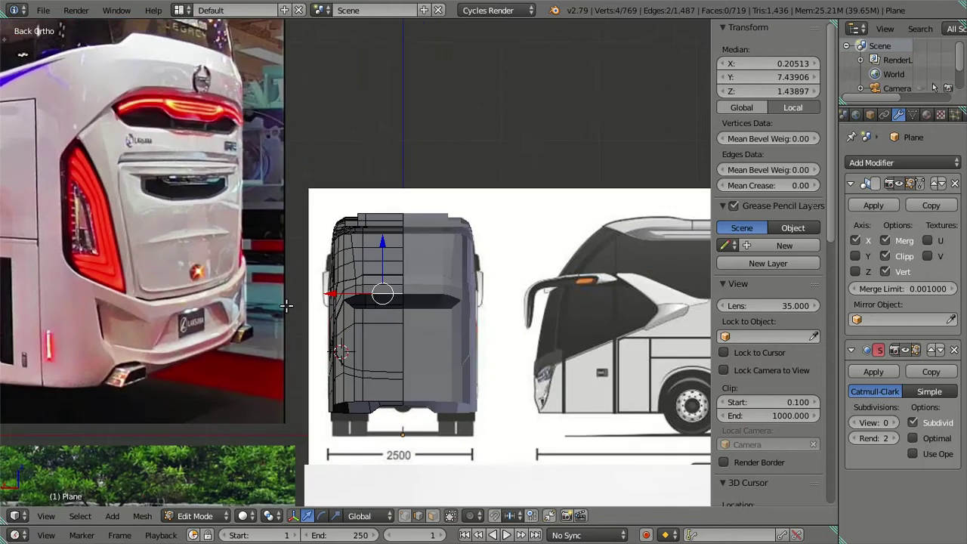
scroll(314, 282, "up", 1)
scroll(341, 319, "up", 1)
scroll(409, 325, "up", 2)
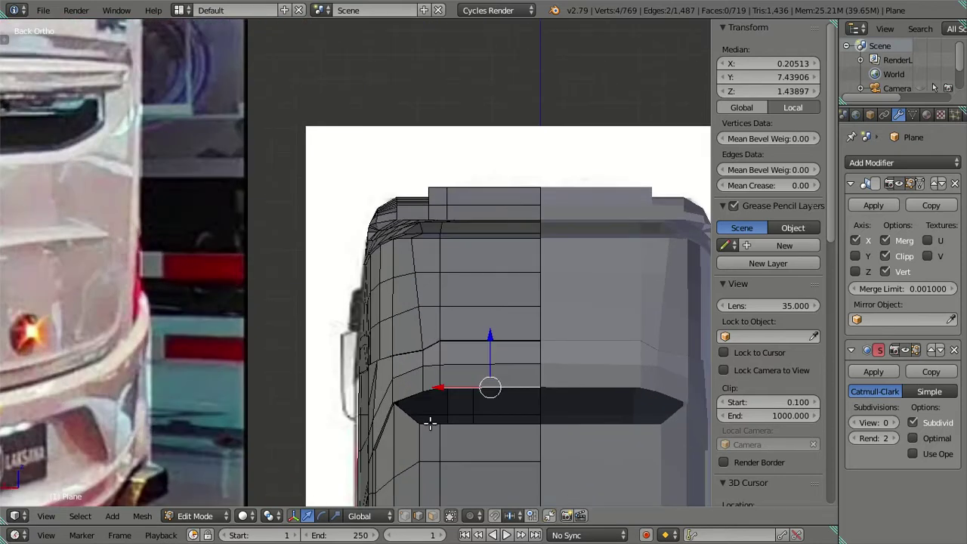
scroll(429, 423, "up", 2)
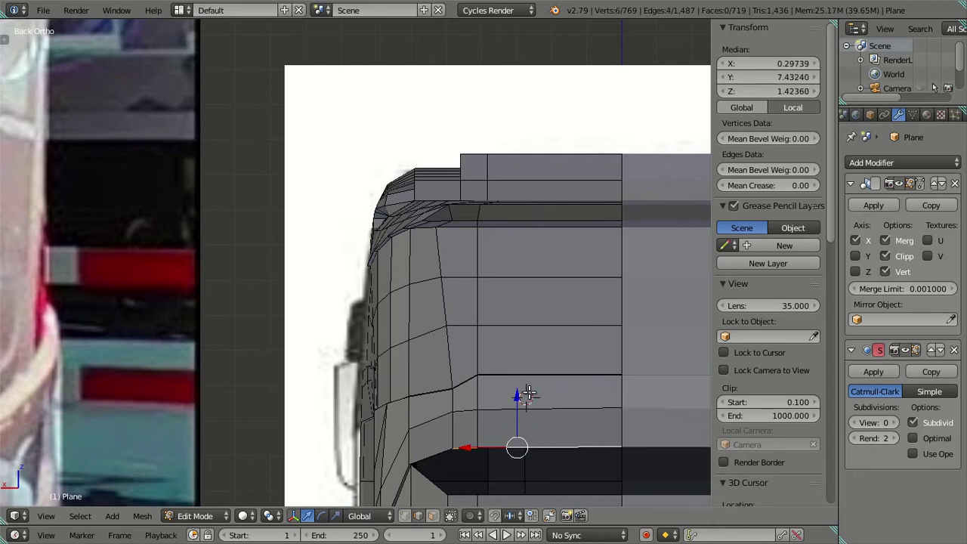
scroll(514, 389, "down", 4)
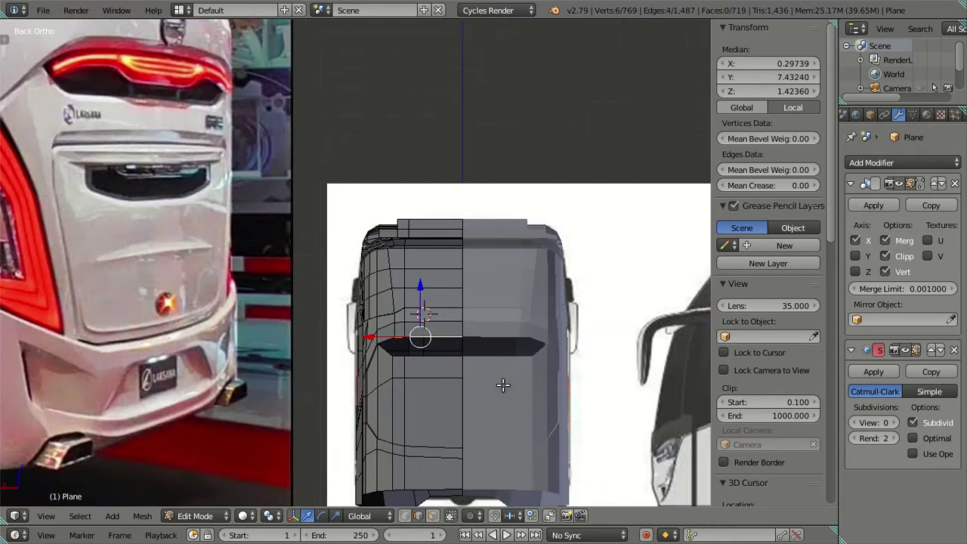
scroll(503, 385, "down", 1)
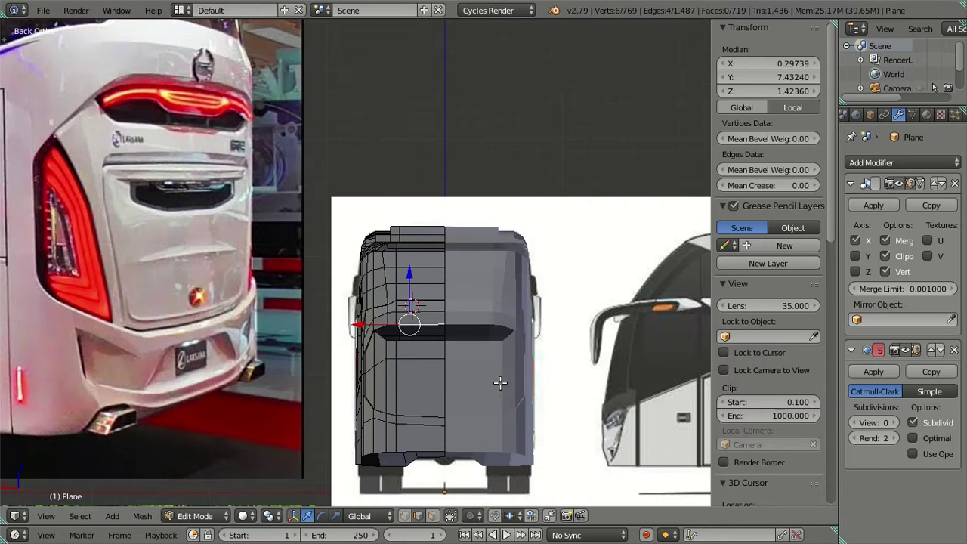
scroll(500, 382, "up", 3)
scroll(471, 391, "down", 2)
key("a")
key("z")
scroll(471, 392, "up", 1)
key("z")
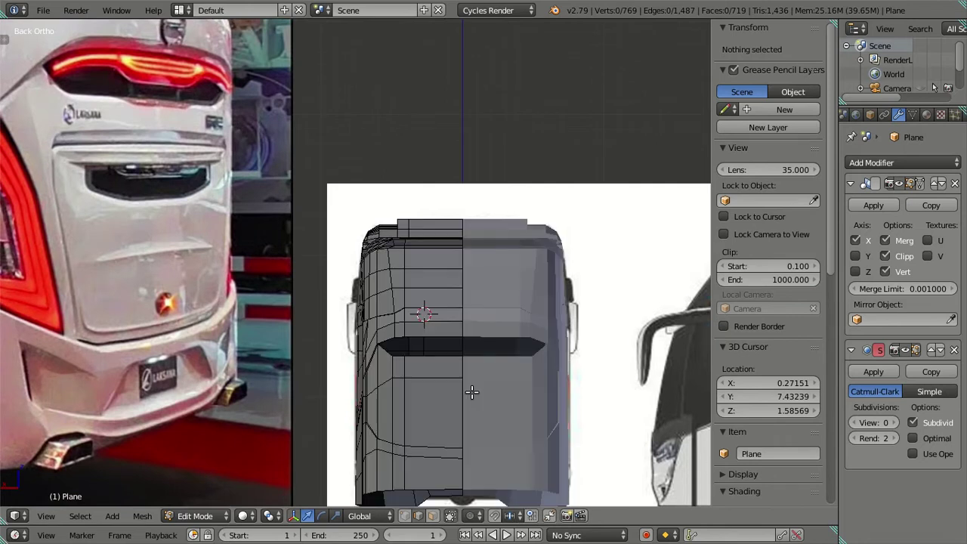
scroll(458, 340, "up", 1)
scroll(594, 323, "up", 2)
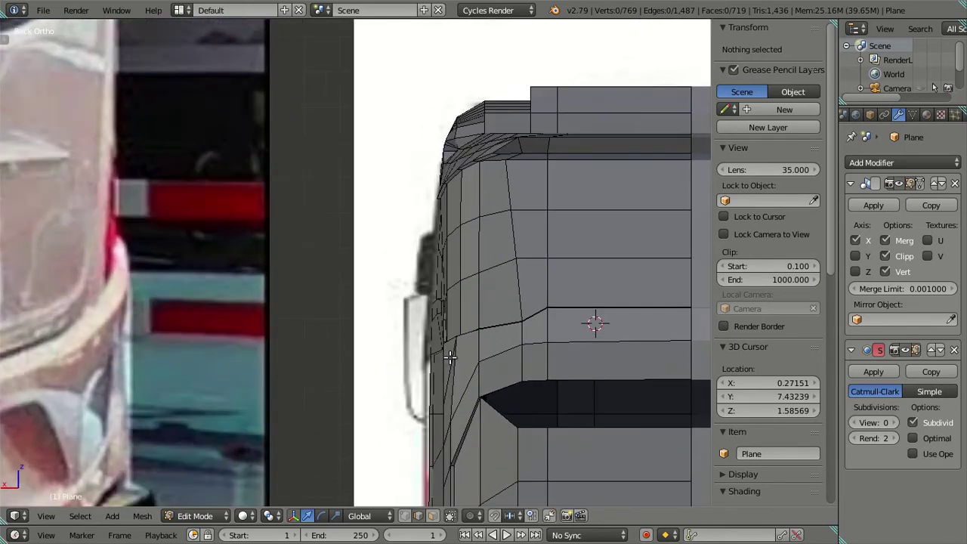
middle_click_drag(593, 323, 466, 361)
key("z")
scroll(466, 361, "up", 1)
scroll(545, 308, "up", 1)
- Select the two edges at the rear groove's left corner in solid shading
scroll(413, 351, "up", 2)
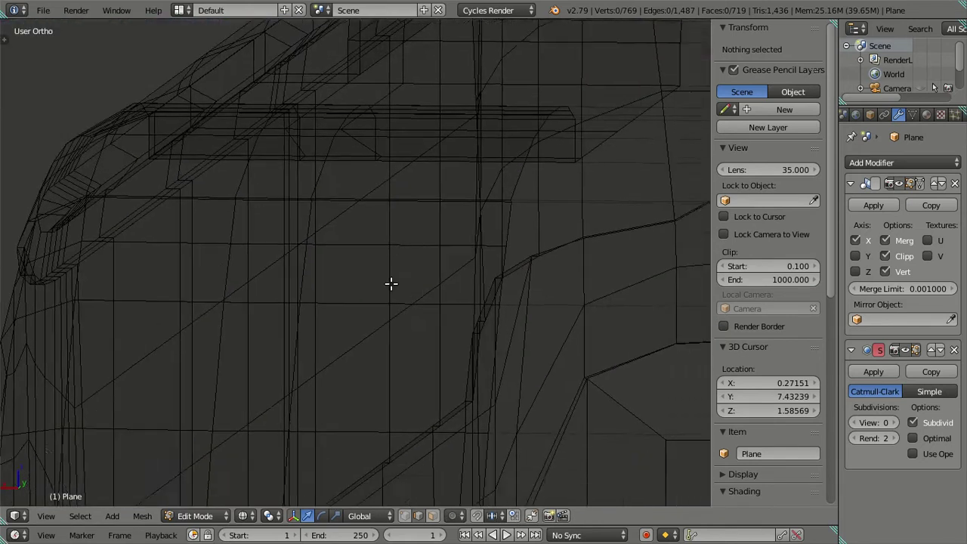
scroll(391, 285, "up", 1)
scroll(468, 317, "down", 2)
scroll(391, 237, "down", 2)
scroll(380, 248, "down", 1)
key("z")
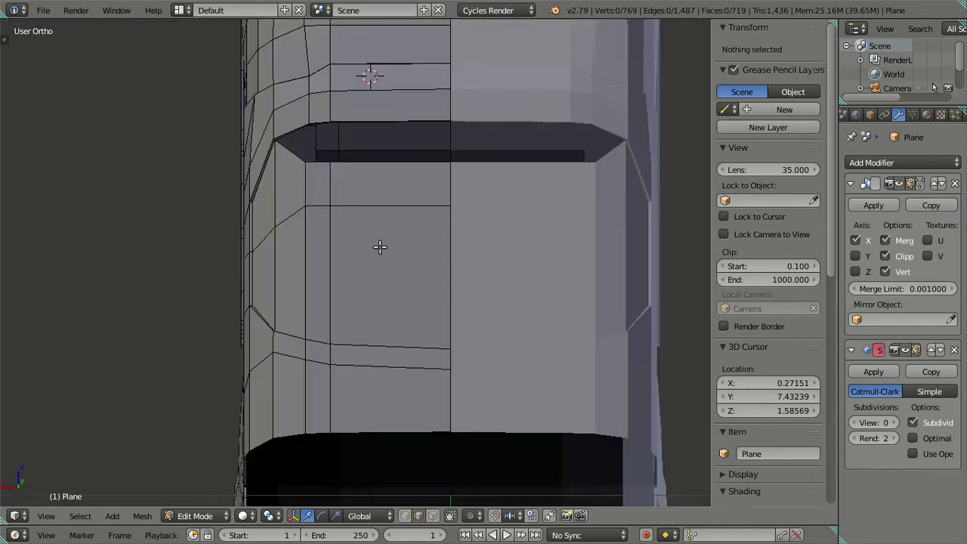
middle_click_drag(380, 248, 428, 441, "shift")
scroll(428, 441, "down", 3, "ctrl")
scroll(429, 416, "up", 2, "ctrl")
scroll(430, 416, "up", 2)
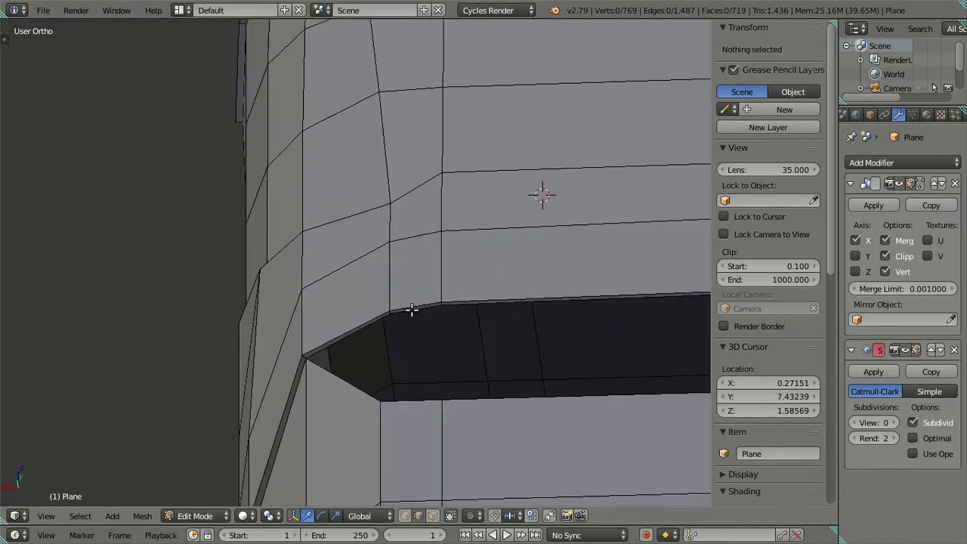
scroll(416, 360, "up", 2)
right_click(425, 363)
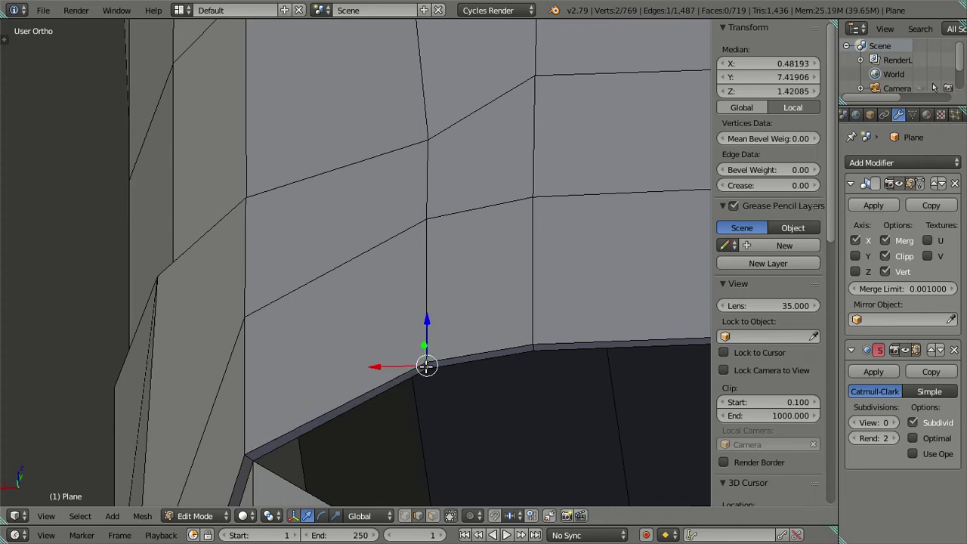
right_click(245, 458, "shift")
- Lower the selected corner vertices along Z to match the Back Ortho reference photo
scroll(245, 458, "down", 3)
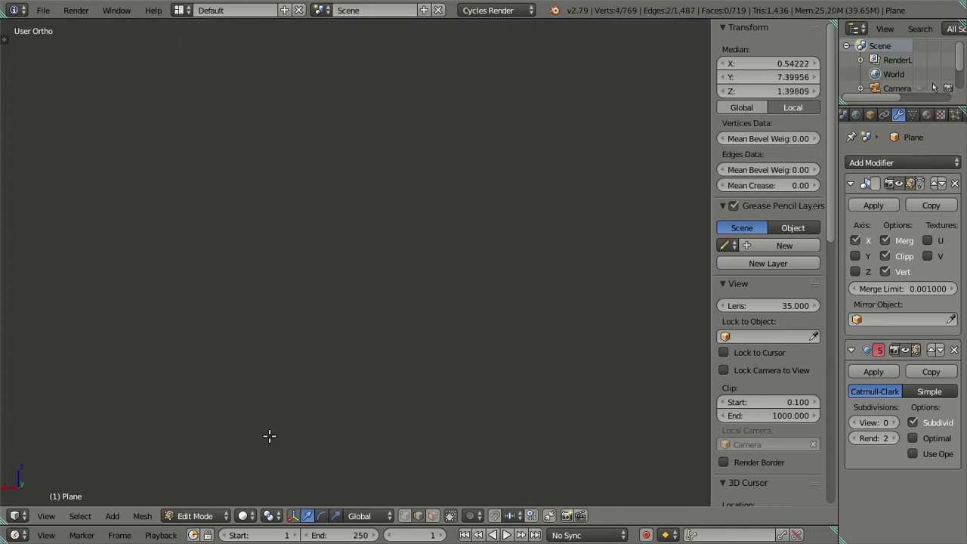
key("ctrl+KP_1")
mouse_move(316, 432)
middle_mouse_down("shift")
mouse_move(354, 219)
mouse_move(449, 340)
middle_mouse_up("shift")
scroll(460, 321, "up", 2)
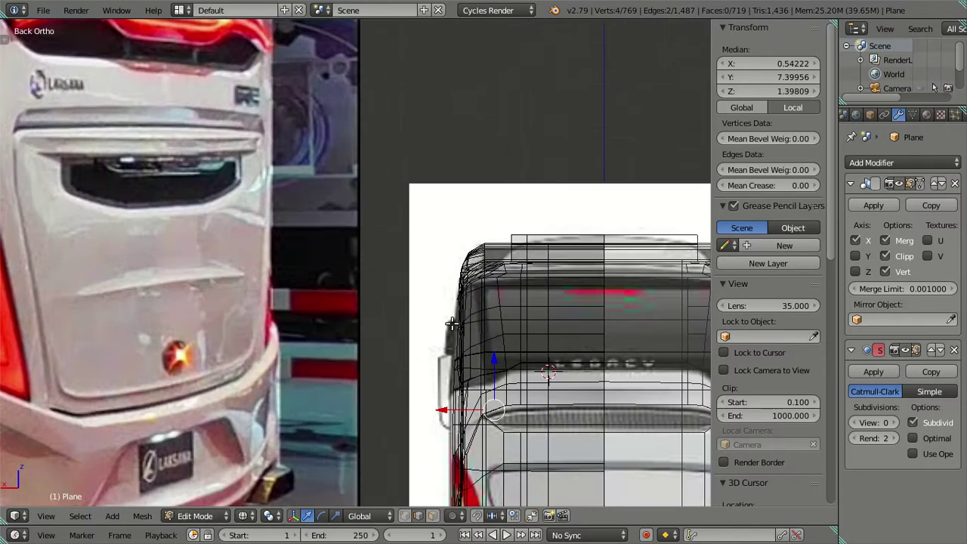
left_click_drag(491, 362, 500, 368)
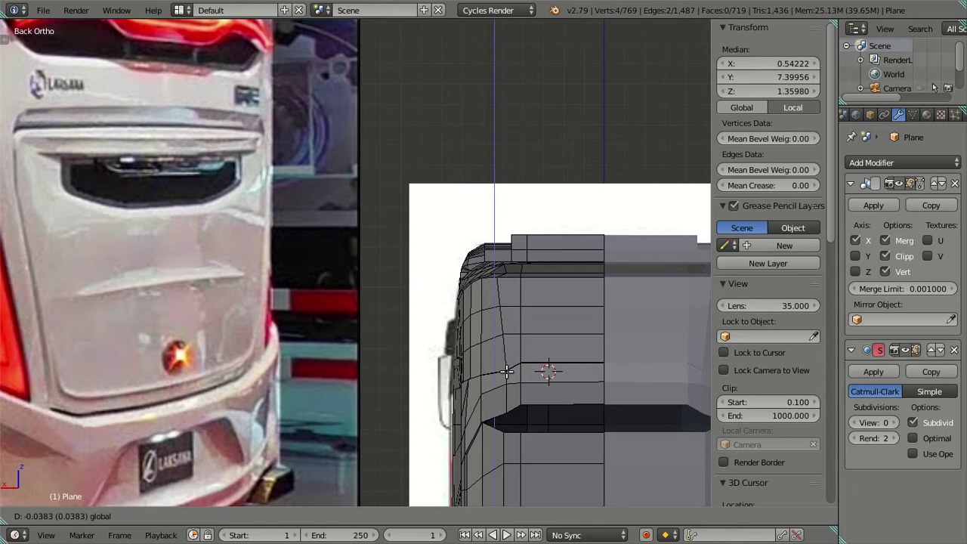
- Raise the single edge just above the groove corner slightly along Z
left_click_drag(506, 370, 506, 371)
middle_click_drag(498, 373, 423, 258, "shift")
scroll(421, 270, "up", 1)
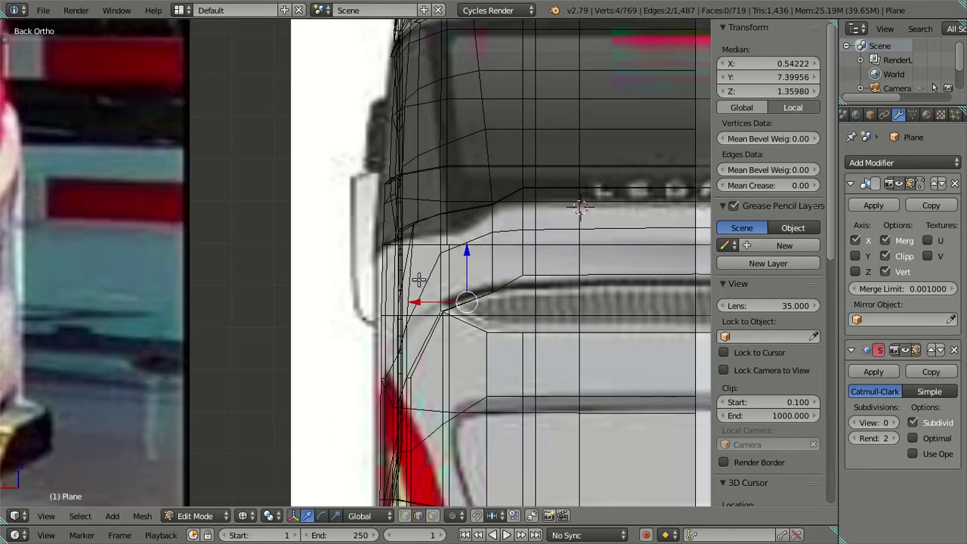
right_click(433, 309)
left_click_drag(492, 242, 492, 228)
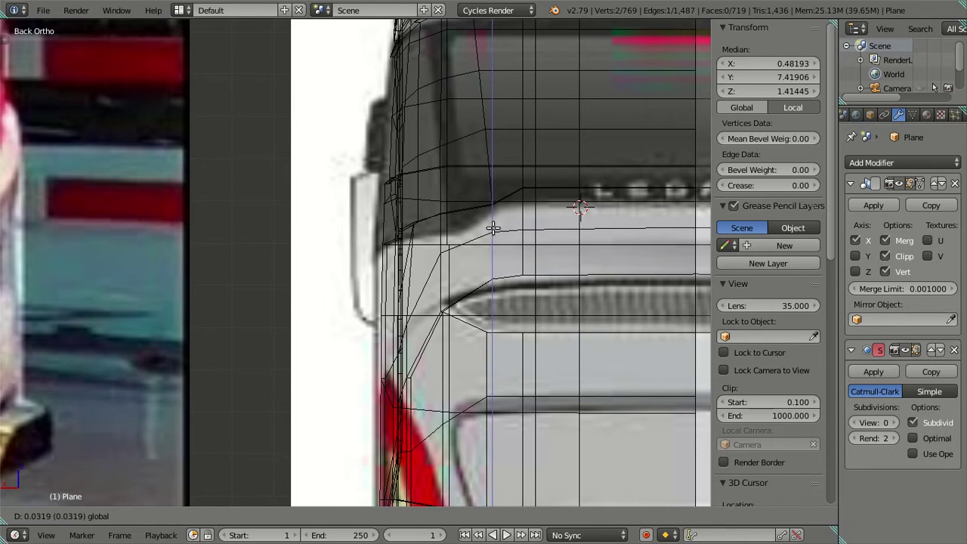
- Leave Edit Mode and view the whole bus from the right side
scroll(453, 257, "down", 8)
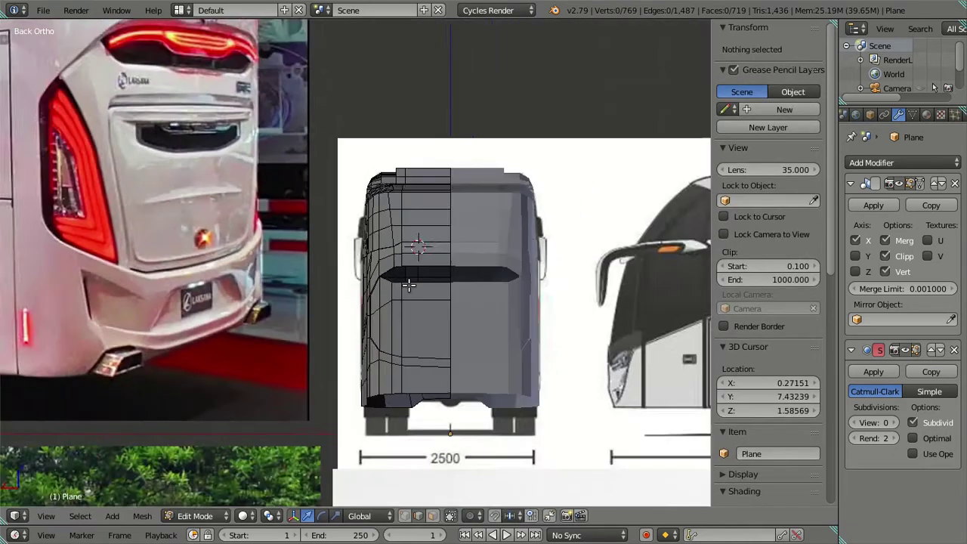
key("Tab")
mouse_move(401, 296)
middle_mouse_down()
mouse_move(479, 287)
mouse_move(535, 299)
middle_mouse_up()
key("KP_3")
scroll(565, 319, "up", 3)
- Re-enter Edit Mode and toggle wireframe to compare the corner with the reference image
key("Tab")
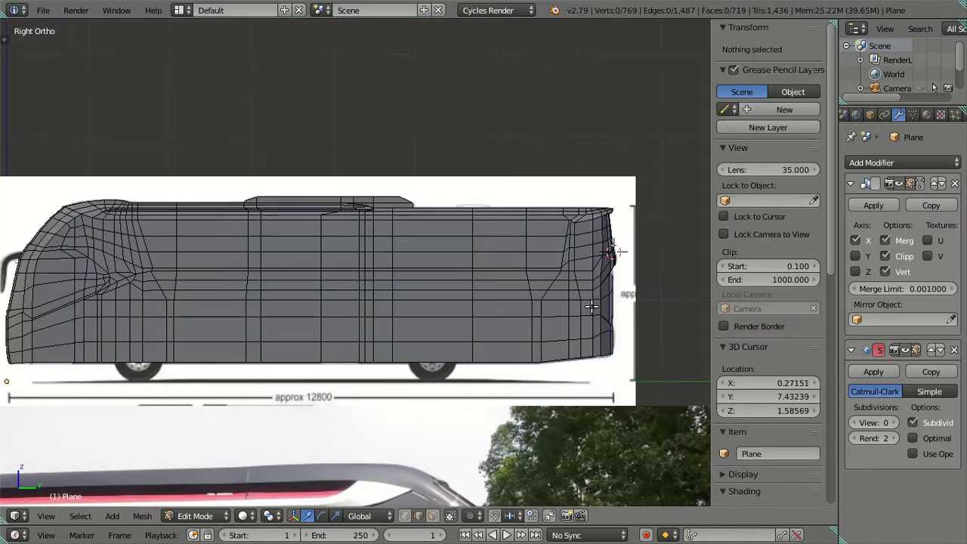
scroll(390, 299, "up", 3)
scroll(390, 300, "up", 2)
scroll(410, 302, "up", 2)
scroll(412, 302, "up", 2)
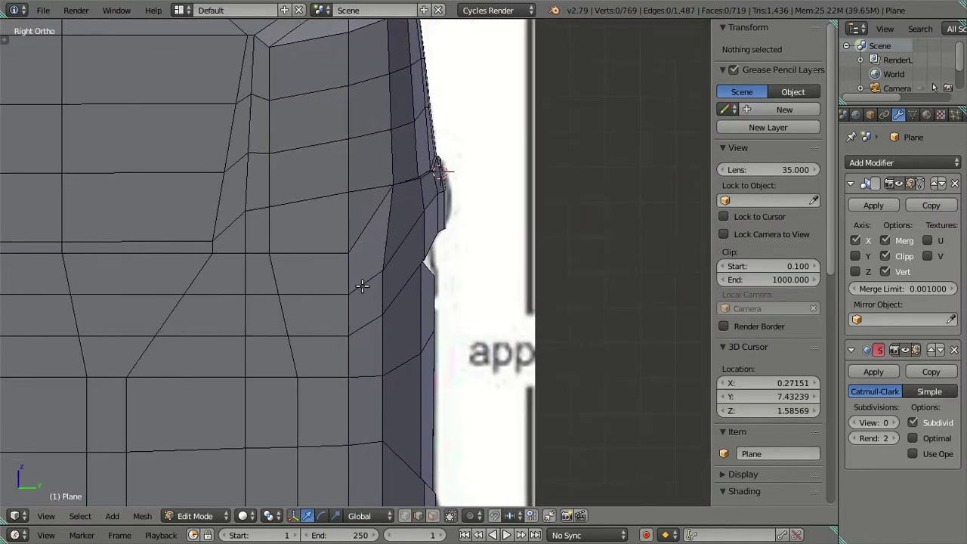
scroll(360, 284, "up", 2)
key("z")
key("z")
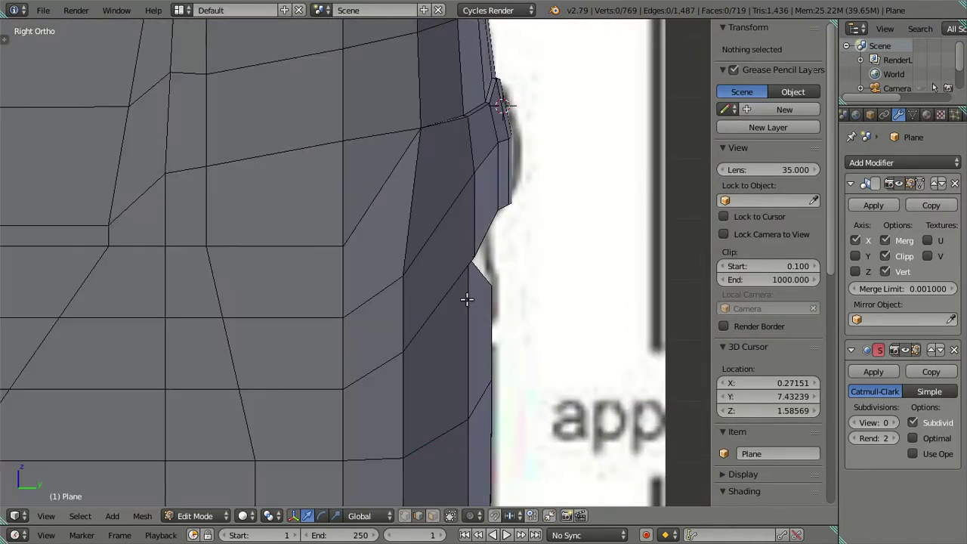
scroll(467, 299, "down", 2)
key("z")
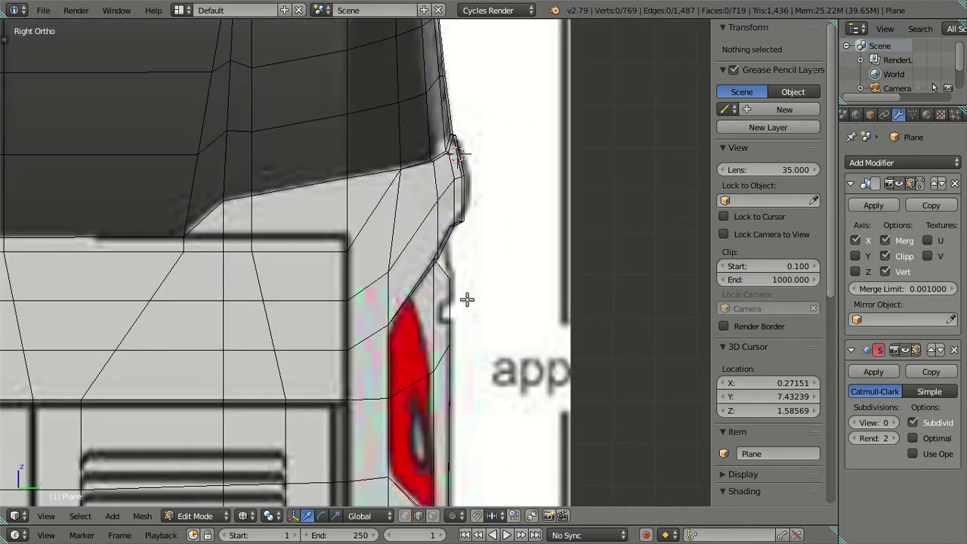
scroll(467, 299, "up", 1)
key("z")
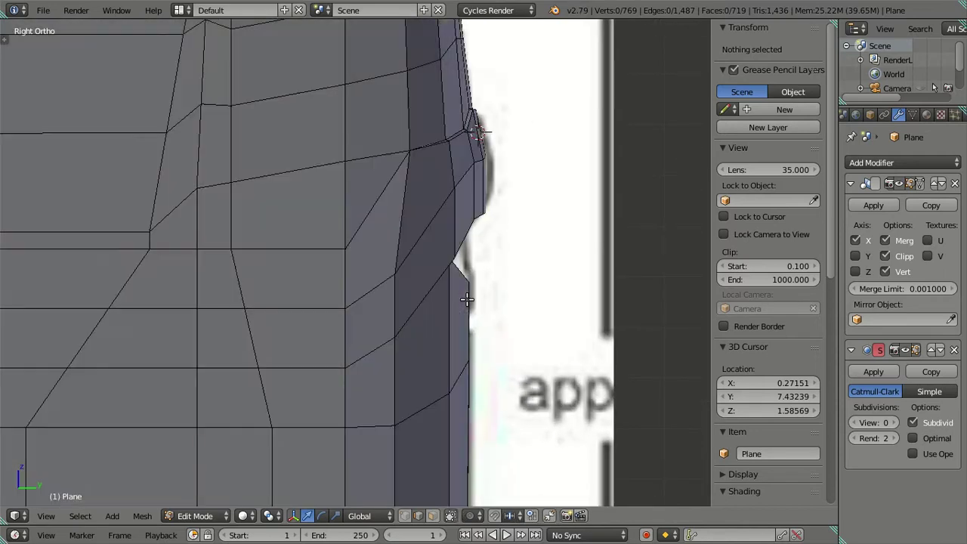
scroll(466, 299, "down", 1)
scroll(466, 299, "down", 1)
- Undo three times to restore the earlier corner selection, viewing the rear corner up close
key("ctrl+z")
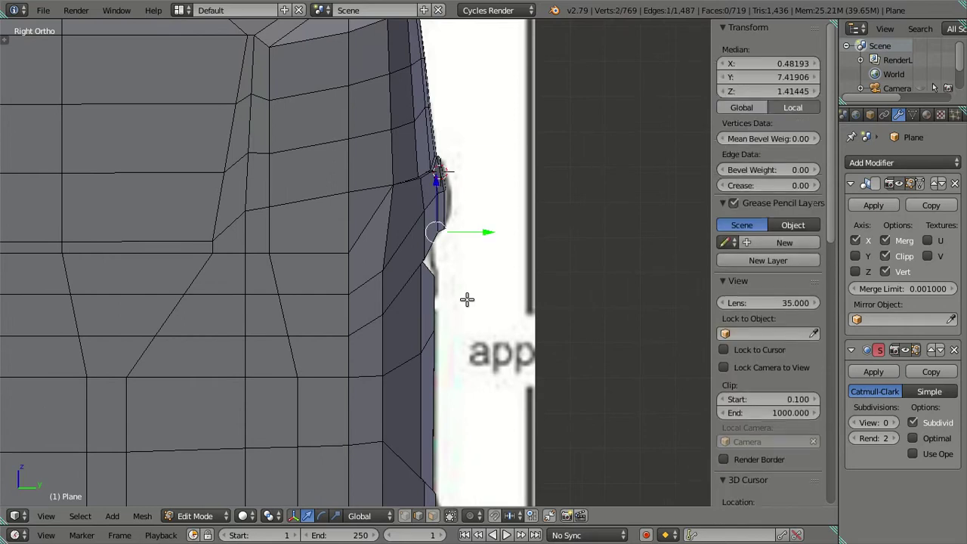
key("ctrl+z")
key("ctrl+z")
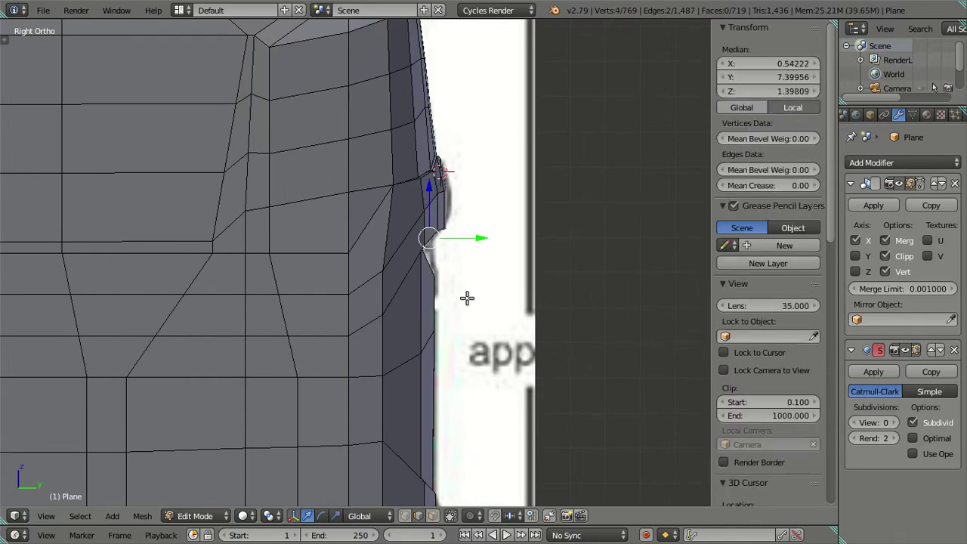
key("ctrl+z")
key("ctrl+z")
mouse_move(438, 264)
middle_mouse_down()
mouse_move(410, 237)
mouse_move(492, 272)
mouse_move(426, 270)
middle_mouse_up()
scroll(442, 218, "up", 2)
middle_click_drag(443, 218, 345, 400)
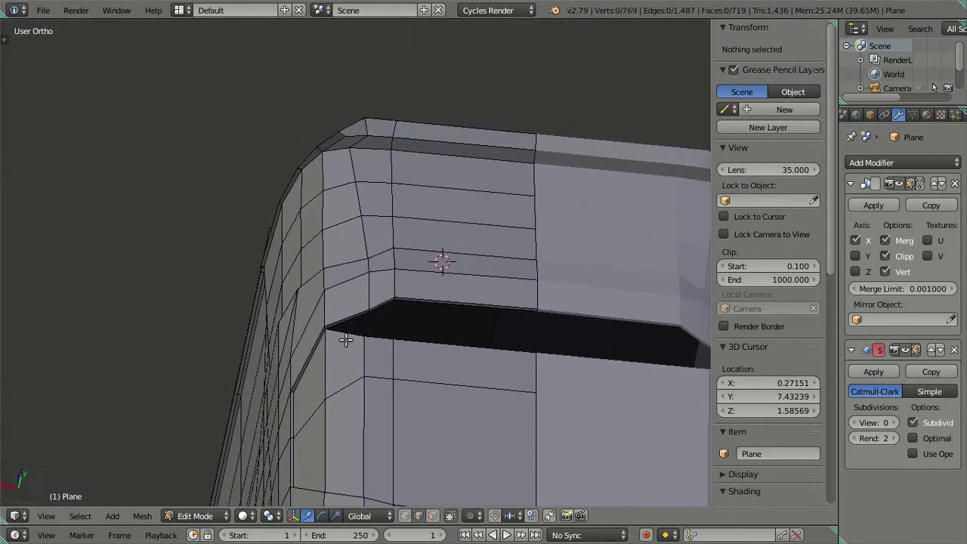
scroll(353, 347, "up", 2)
- Narrow the groove-corner selection to one edge and raise it slightly along Z
right_click(401, 380, "alt")
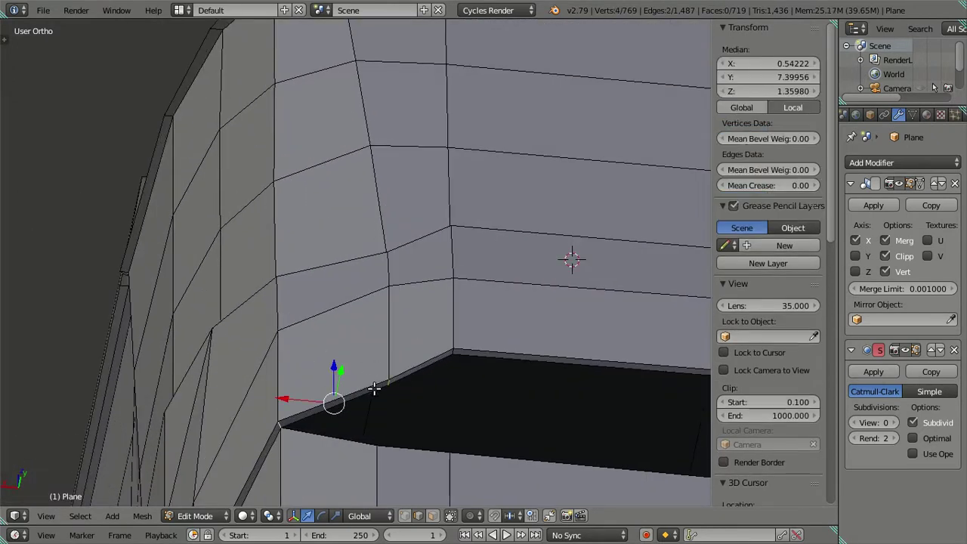
key("c")
middle_click_drag(280, 399, 289, 391)
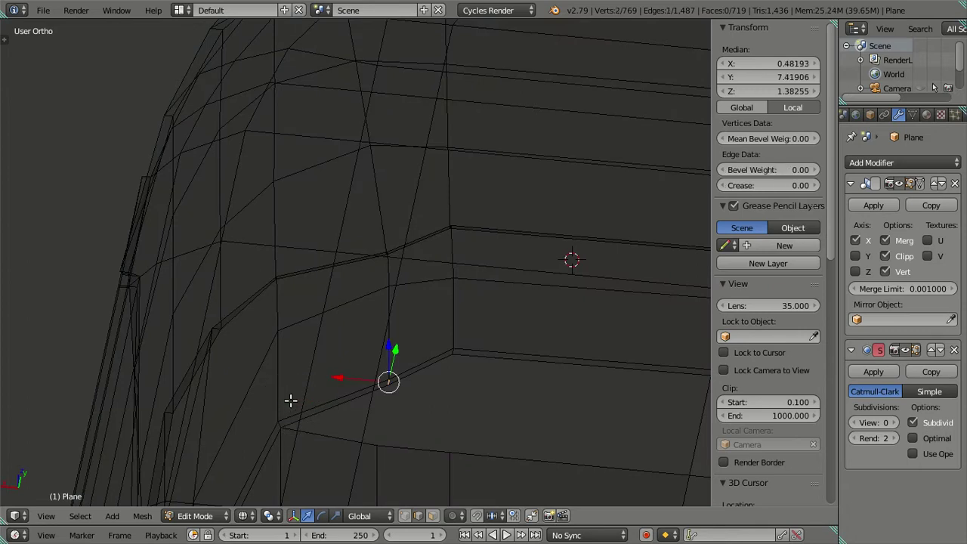
key("Escape")
middle_click_drag(397, 357, 352, 401)
left_click_drag(388, 351, 392, 339)
mouse_move(392, 339)
middle_mouse_down()
mouse_move(459, 406)
mouse_move(477, 401)
mouse_move(406, 363)
middle_mouse_up()
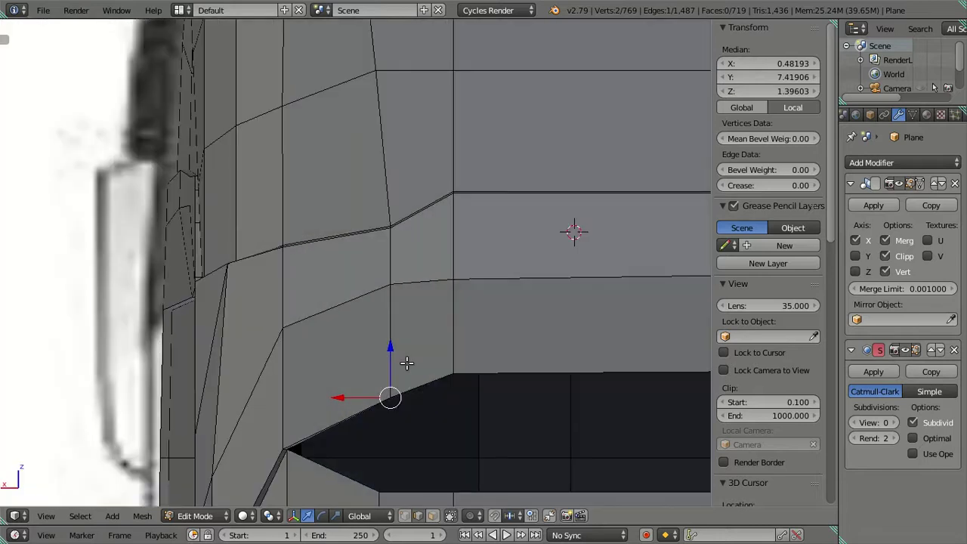
- Clear the selection, view the back straight on, and return to Object Mode
key("a")
key("ctrl+KP_1")
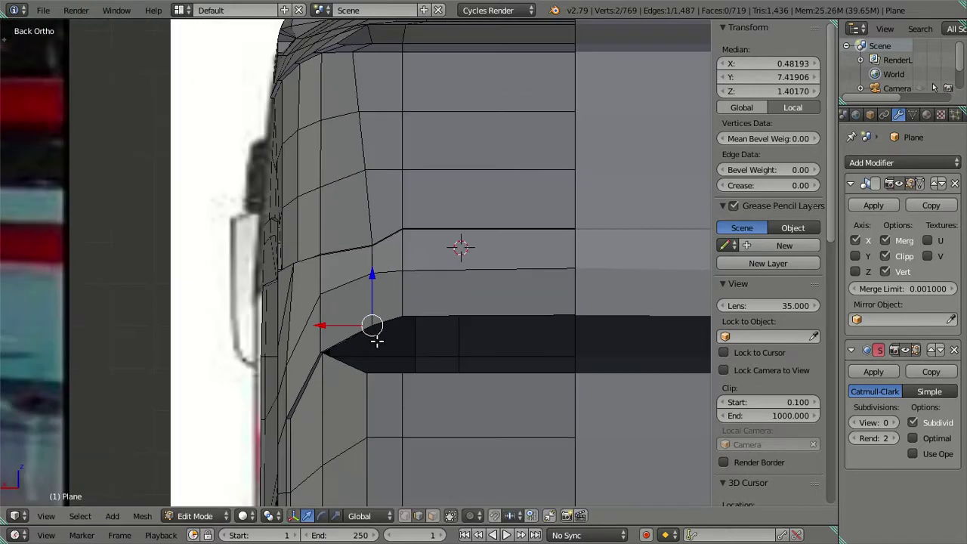
key("Tab")
- Re-enter Edit Mode and compare the bus side with the right-side reference photo
scroll(394, 331, "down", 3)
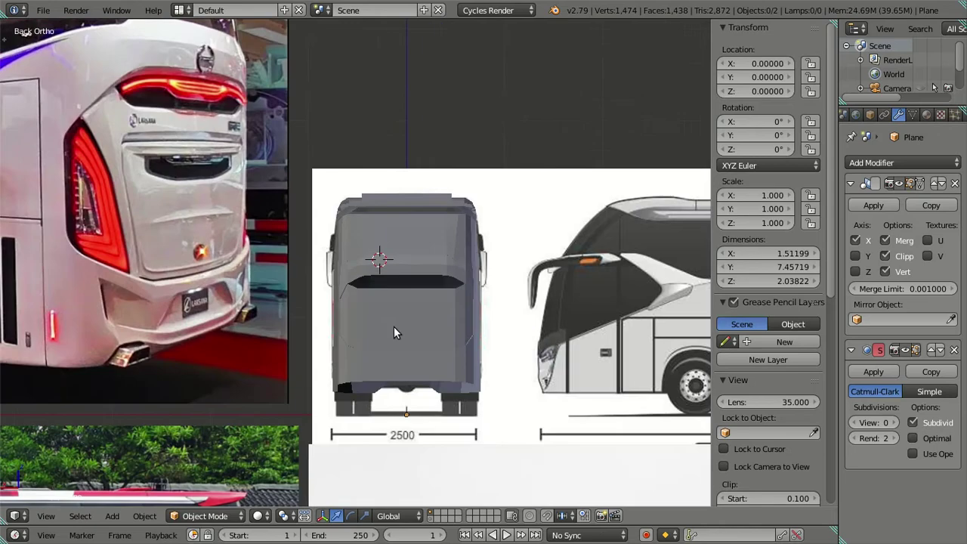
mouse_move(376, 301)
middle_mouse_down()
mouse_move(402, 309)
mouse_move(418, 291)
middle_mouse_up()
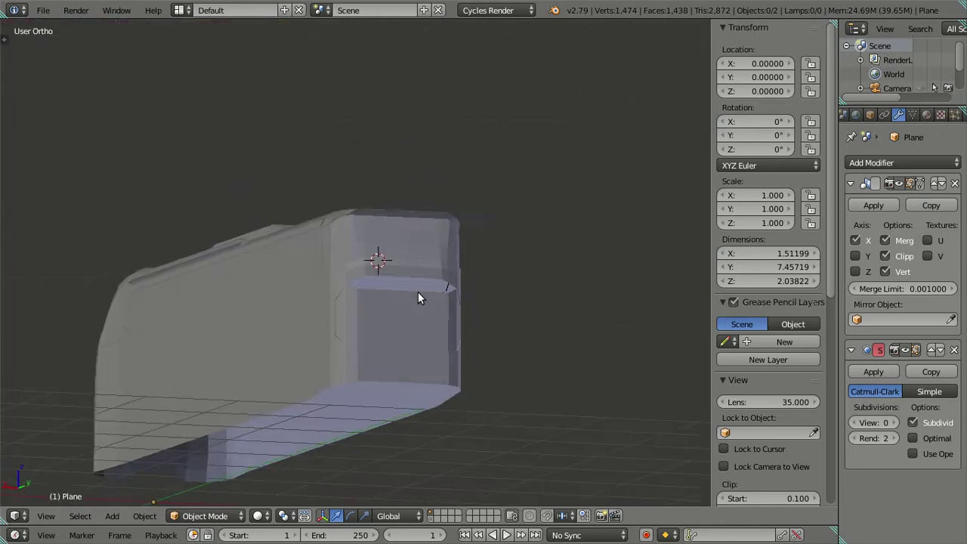
key("Tab")
scroll(357, 316, "up", 2)
mouse_move(357, 316)
middle_mouse_down()
mouse_move(395, 319)
mouse_move(422, 272)
mouse_move(442, 304)
mouse_move(469, 321)
mouse_move(388, 268)
mouse_move(358, 322)
middle_mouse_up()
scroll(358, 322, "down", 3)
scroll(388, 255, "down", 3)
scroll(509, 351, "down", 2)
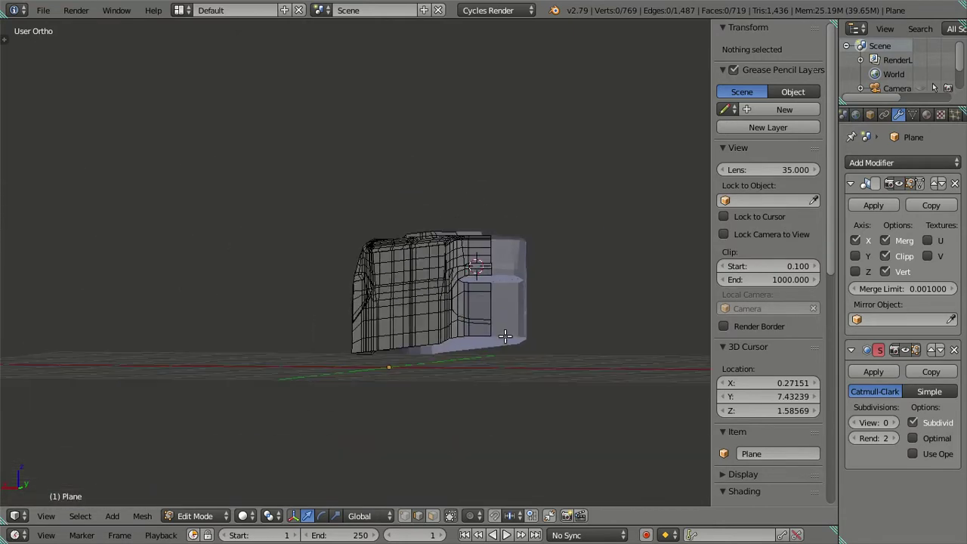
key("KP_3")
scroll(466, 325, "down", 2)
scroll(483, 327, "up", 4, "ctrl")
scroll(498, 330, "up", 2)
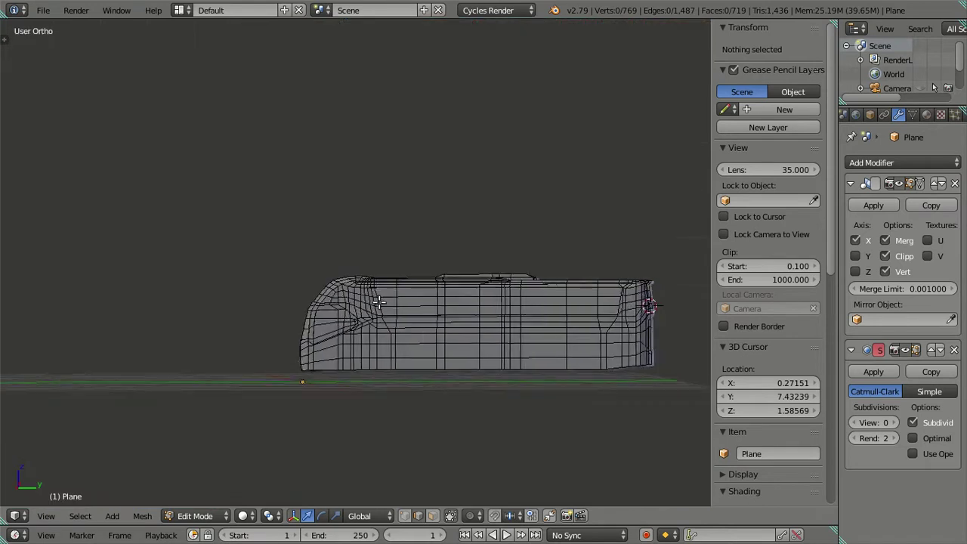
- Inspect the rear from the back view and angled orbits around the rear corner
middle_click_drag(389, 307, 334, 299)
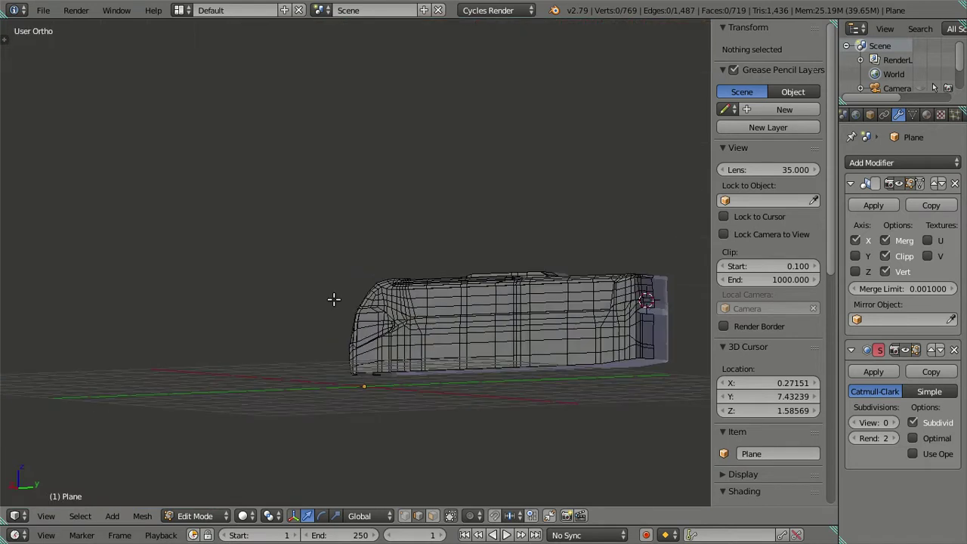
scroll(572, 325, "down", 4, "ctrl")
scroll(384, 353, "up", 3)
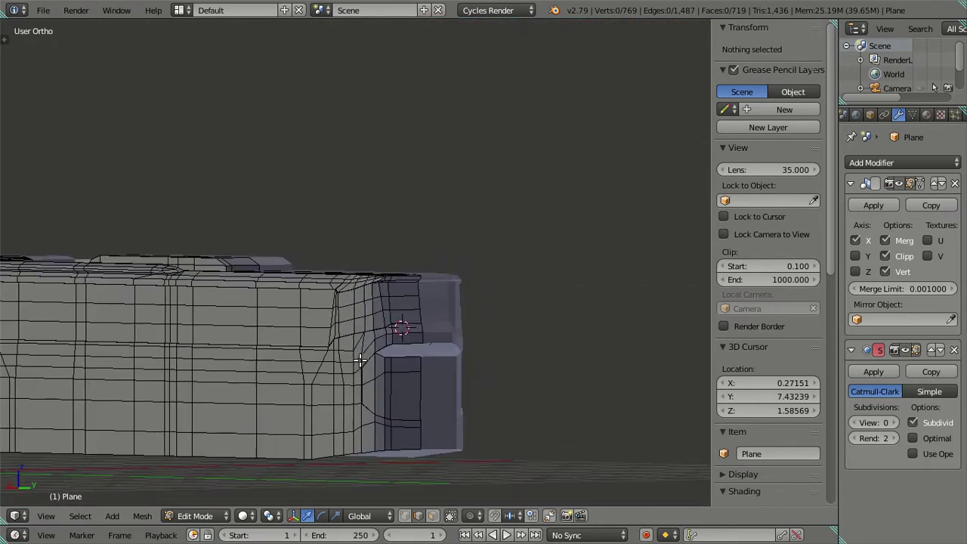
key("ctrl+KP_1")
scroll(350, 401, "up", 3)
scroll(454, 339, "up", 3, "ctrl")
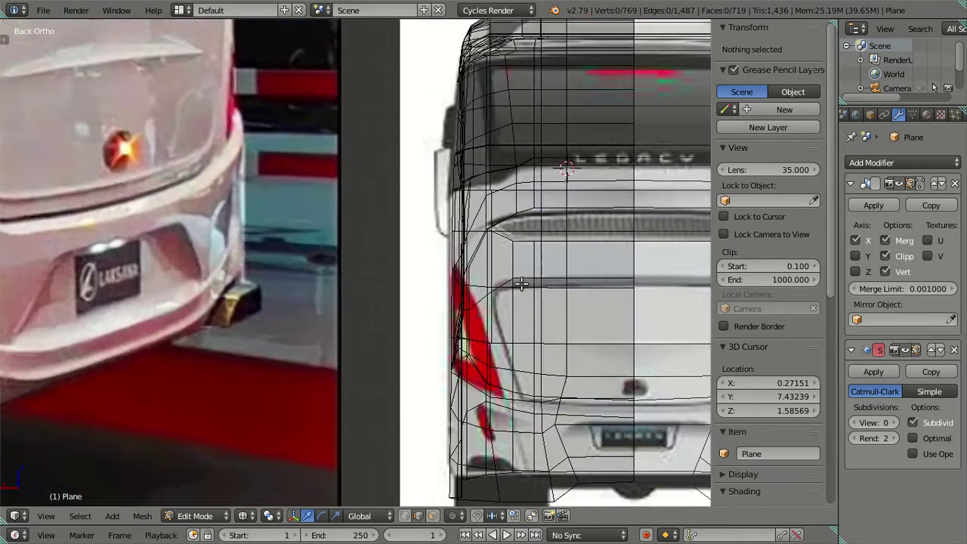
scroll(520, 283, "up", 3)
mouse_move(520, 284)
middle_mouse_down()
mouse_move(572, 276)
mouse_move(356, 284)
middle_mouse_up()
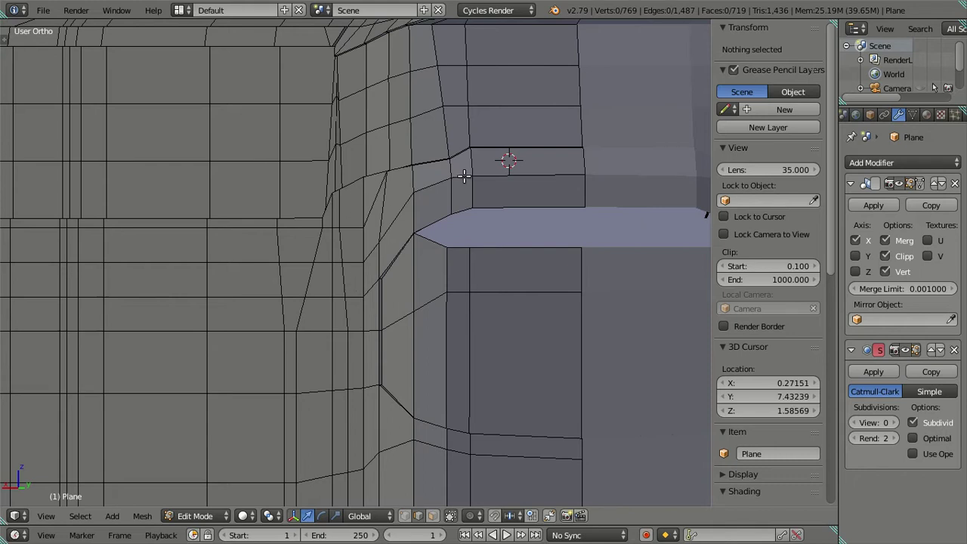
mouse_move(425, 297)
middle_mouse_down()
mouse_move(425, 287)
mouse_move(489, 278)
middle_mouse_up()
scroll(489, 277, "down", 2)
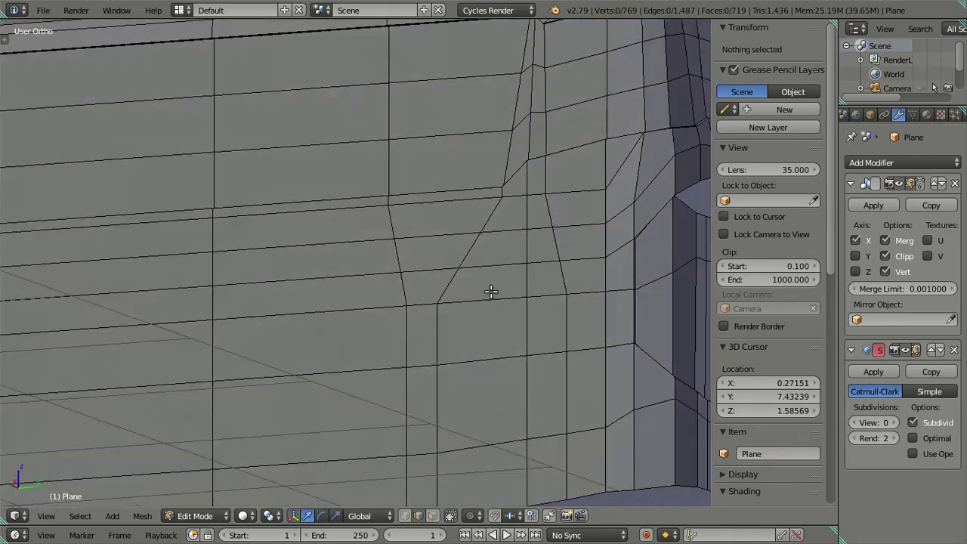
scroll(491, 291, "down", 2)
scroll(473, 299, "down", 3)
scroll(358, 280, "down", 3)
- Check the rear end against the side reference, then frame the rear of the mesh
key("KP_3")
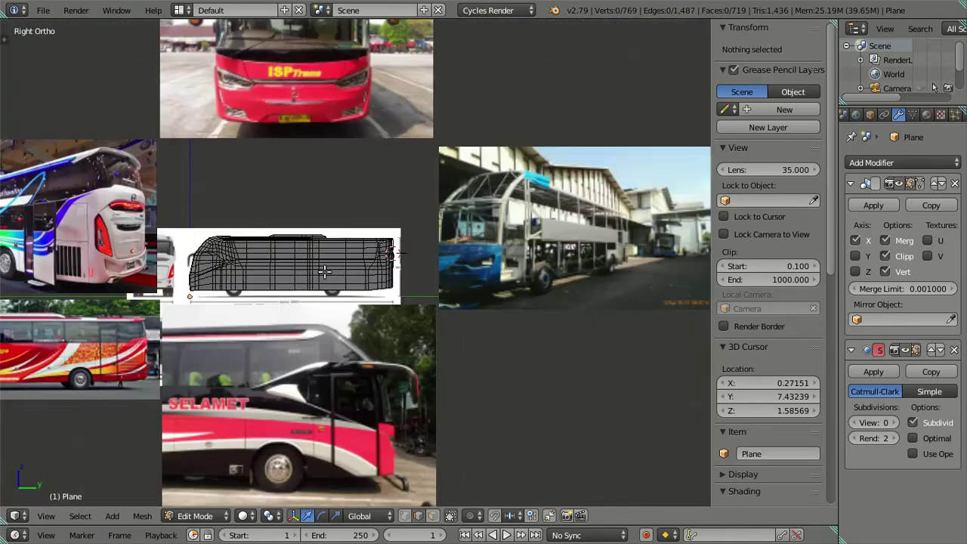
scroll(73, 253, "up", 1)
scroll(123, 280, "up", 4)
scroll(81, 269, "down", 2)
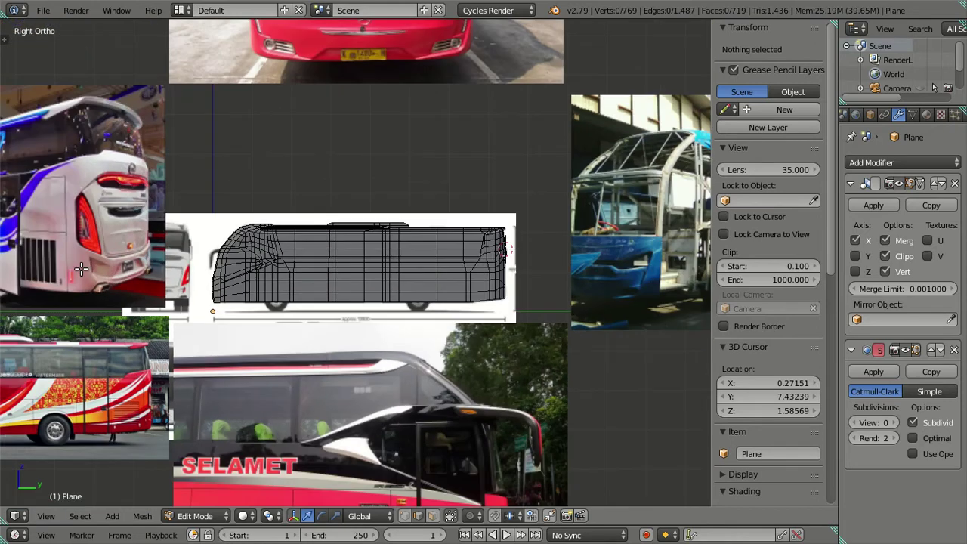
scroll(81, 269, "up", 1)
scroll(83, 268, "up", 3)
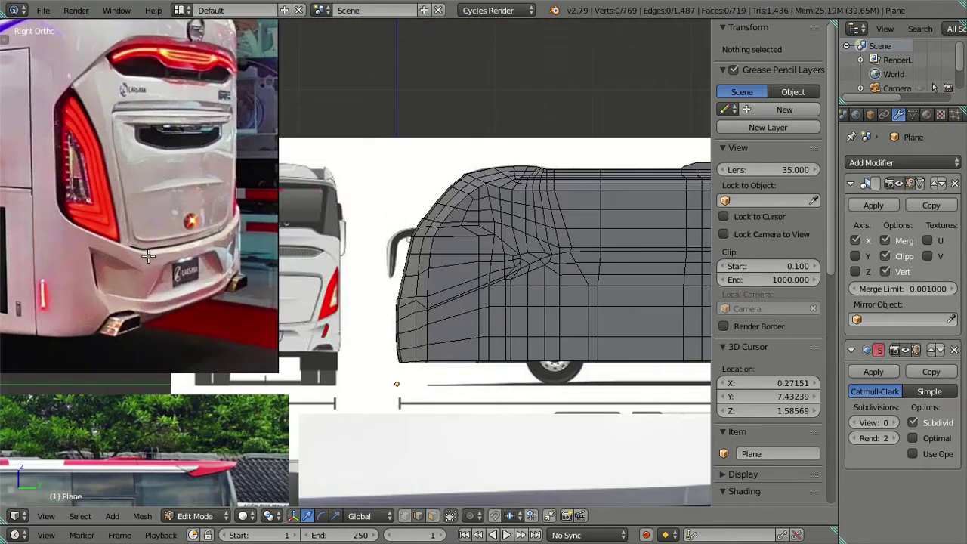
scroll(132, 259, "down", 2)
scroll(134, 257, "down", 3)
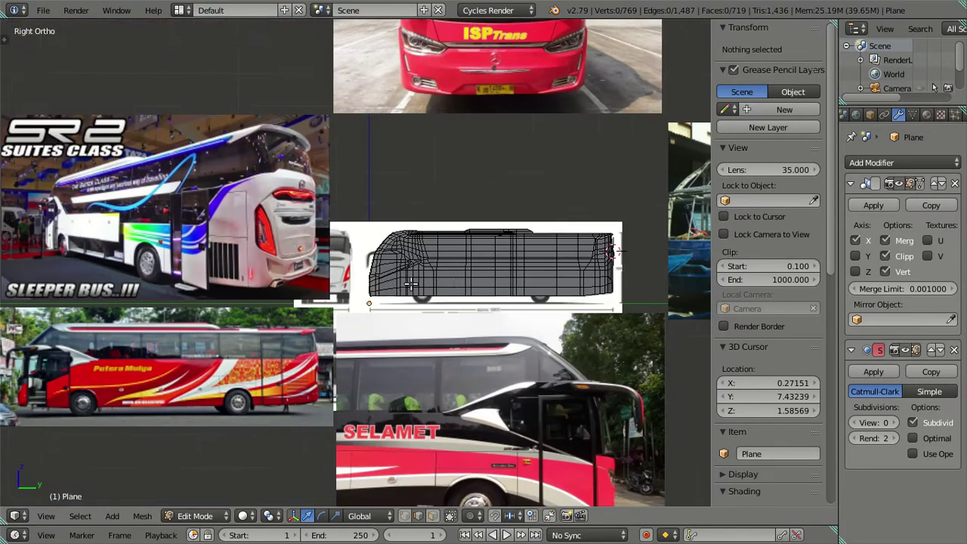
middle_click_drag(378, 272, 405, 279)
middle_click_drag(518, 276, 313, 274, "shift")
scroll(312, 274, "up", 4)
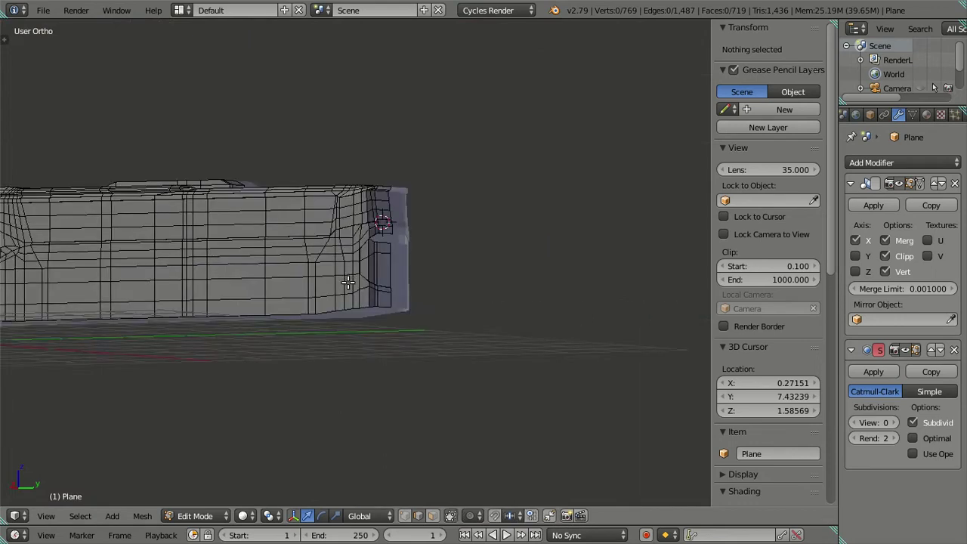
scroll(345, 287, "up", 1)
mouse_move(268, 330)
middle_mouse_down("shift")
mouse_move(416, 287)
mouse_move(454, 391)
mouse_move(411, 331)
middle_mouse_up("shift")
scroll(416, 302, "up", 2)
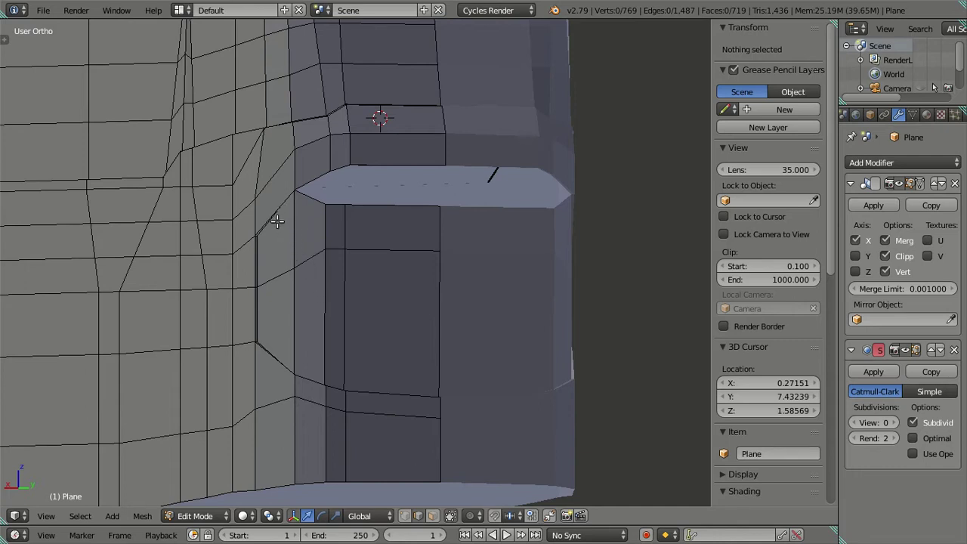
- Recheck the bus rear in the side view with reference images
key("KP_3")
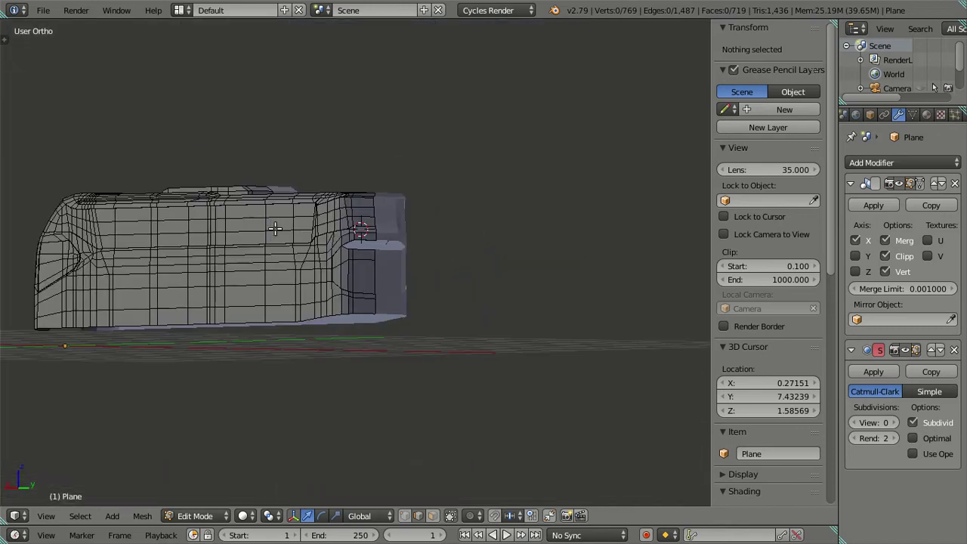
scroll(275, 226, "down", 3)
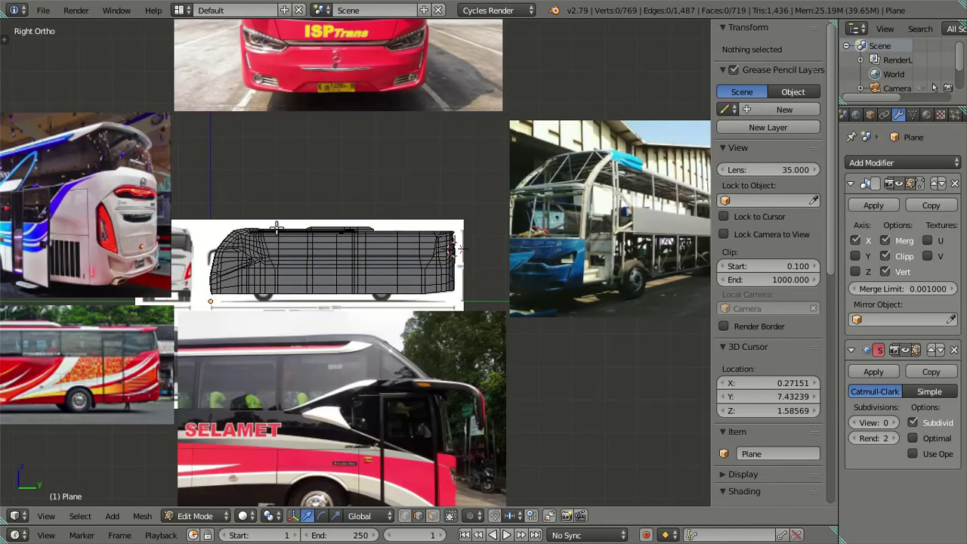
scroll(413, 234, "up", 2)
scroll(414, 234, "up", 2)
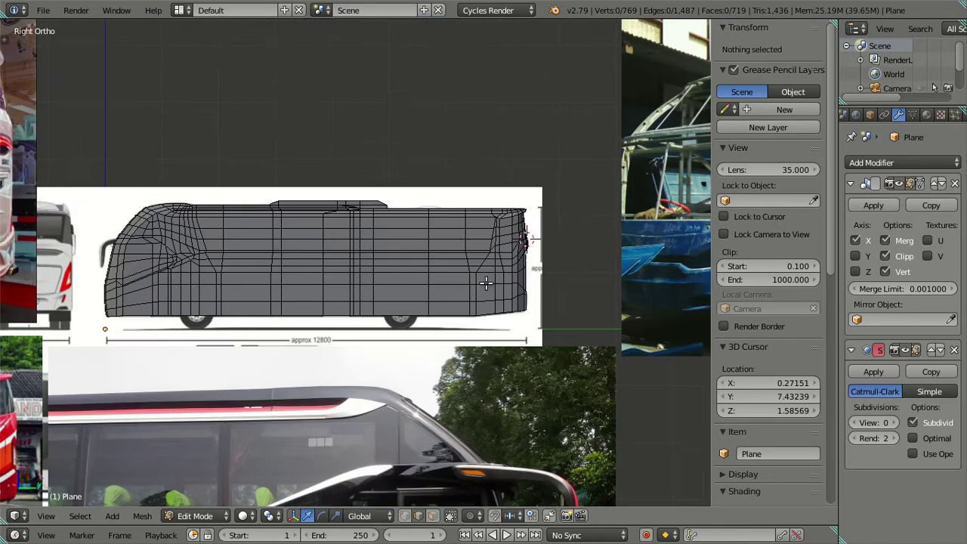
middle_click_drag(414, 234, 419, 278)
scroll(419, 278, "up", 2)
scroll(419, 278, "up", 3)
scroll(417, 302, "down", 2)
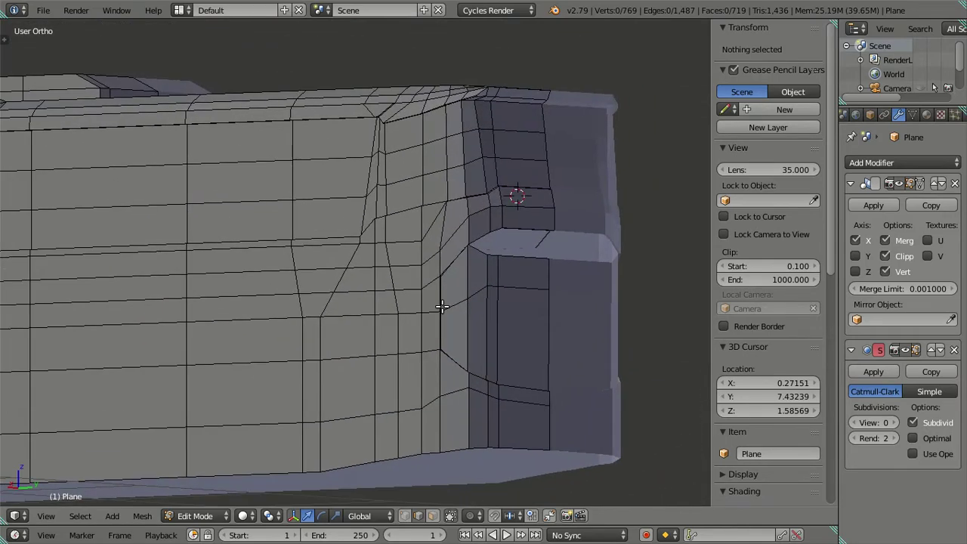
scroll(416, 306, "down", 2)
scroll(415, 304, "down", 2)
- Switch to the back reference view and try a rear-panel loop cut, then cancel it
key("KP_3")
key("ctrl+KP_1")
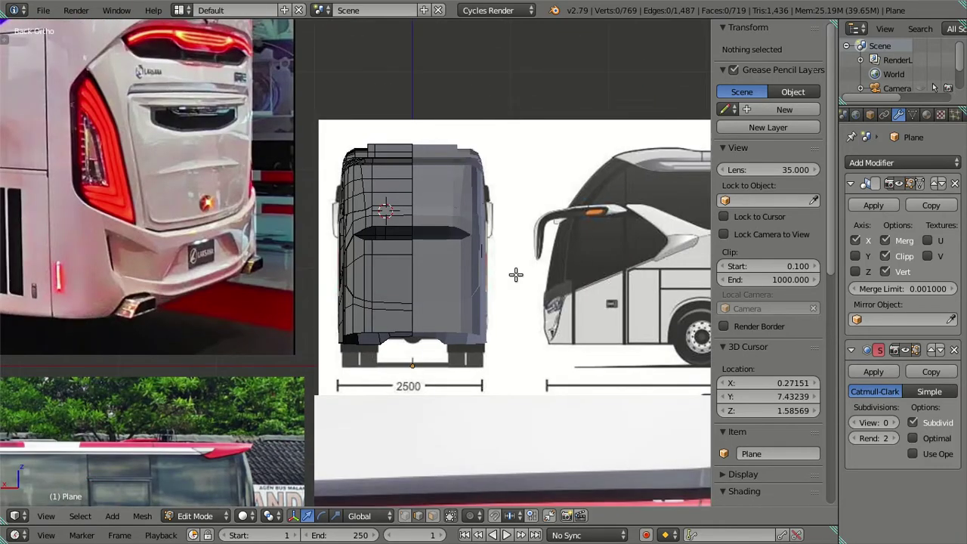
scroll(433, 272, "up", 2)
scroll(433, 272, "up", 1)
scroll(433, 272, "up", 4)
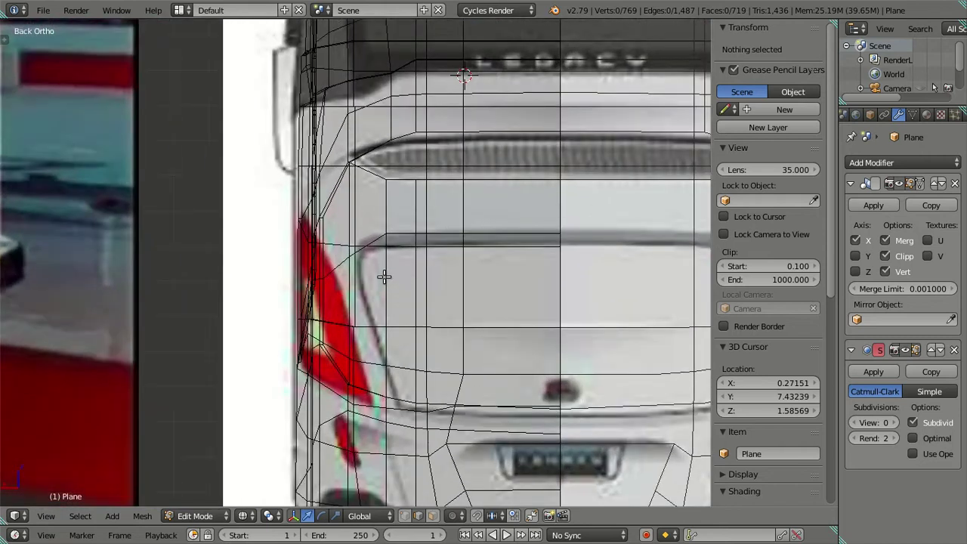
key("ctrl+r")
key("Escape")
key("z")
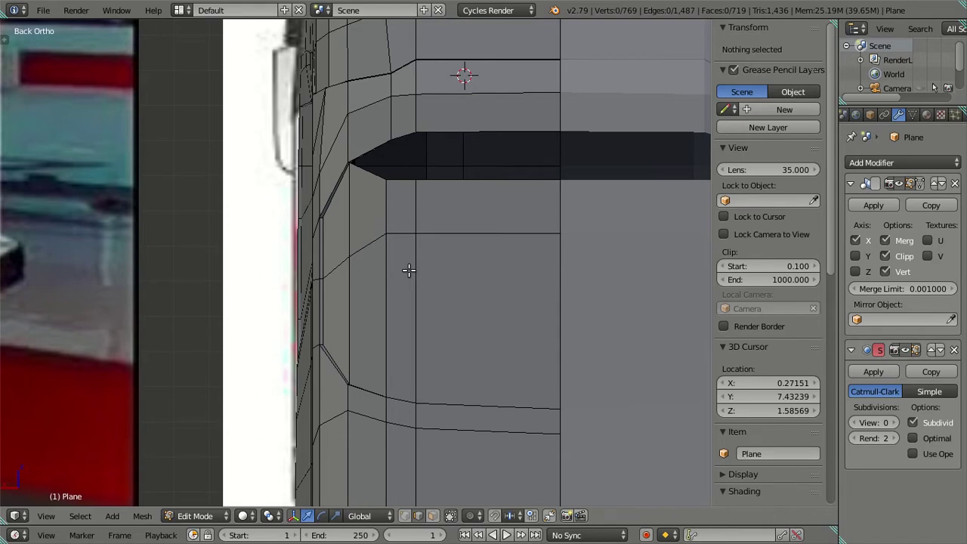
- Compare the rear panel wireframe against the back reference photo in the back view
scroll(409, 270, "down", 5)
middle_click_drag(400, 287, 460, 287)
scroll(514, 287, "down", 2)
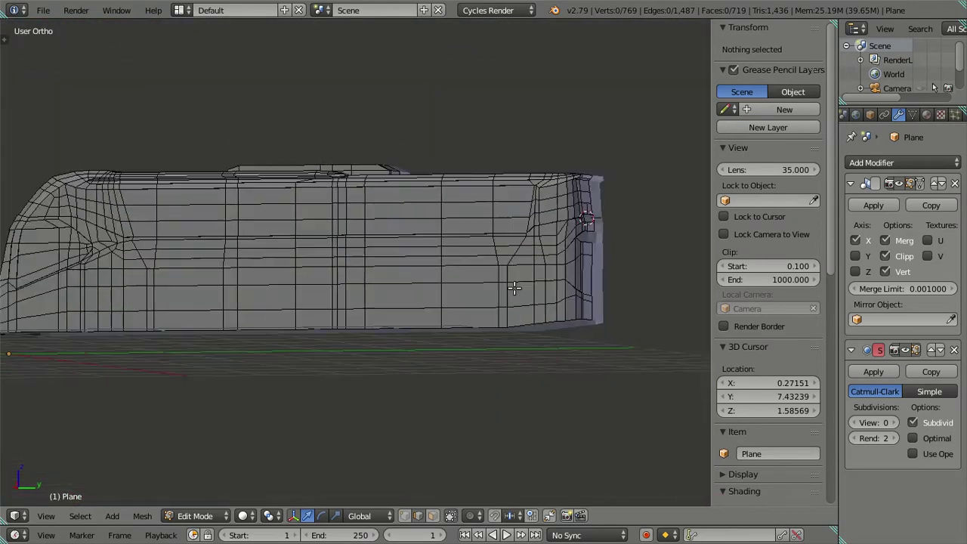
mouse_move(541, 273)
middle_mouse_down()
mouse_move(600, 272)
mouse_move(437, 274)
middle_mouse_up()
key("ctrl+KP_1")
scroll(430, 291, "up", 5)
key("z")
scroll(431, 291, "up", 3)
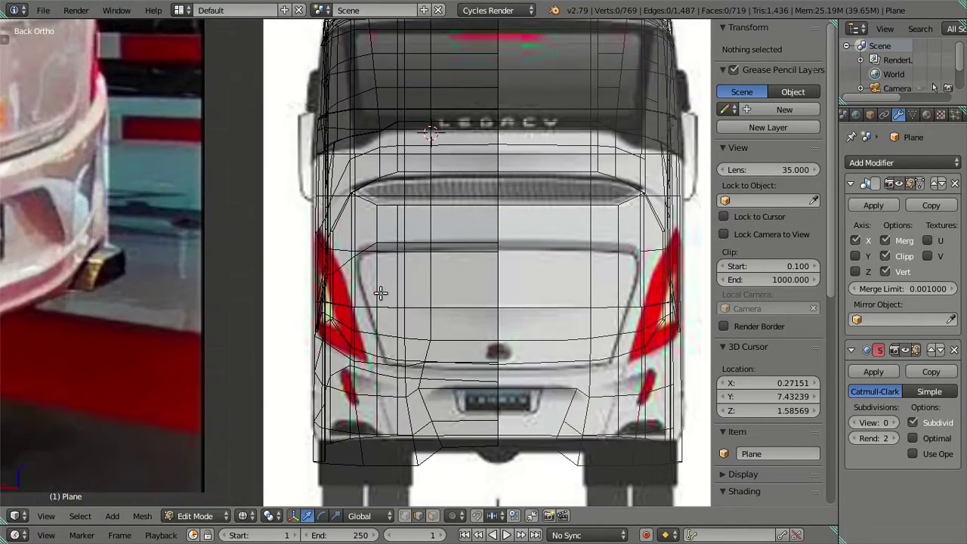
key("z")
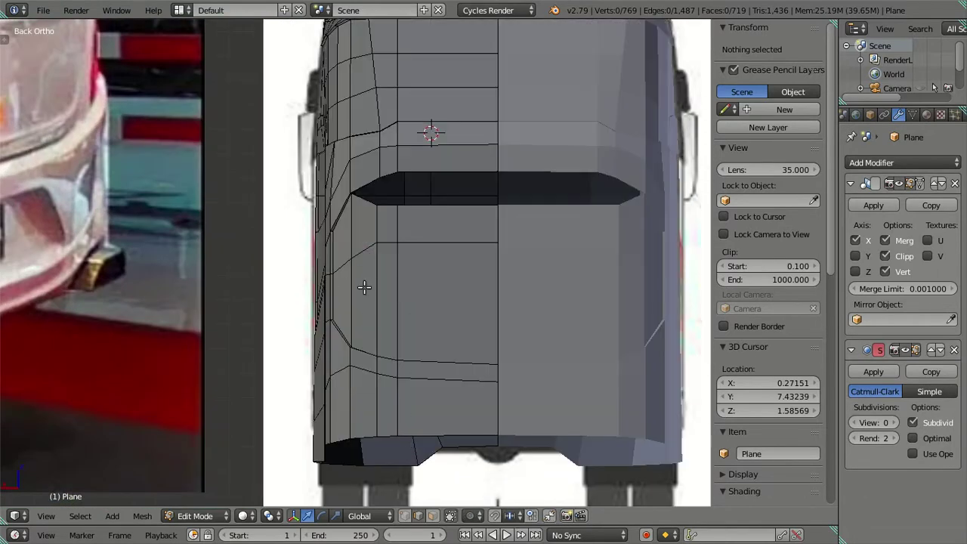
key("z")
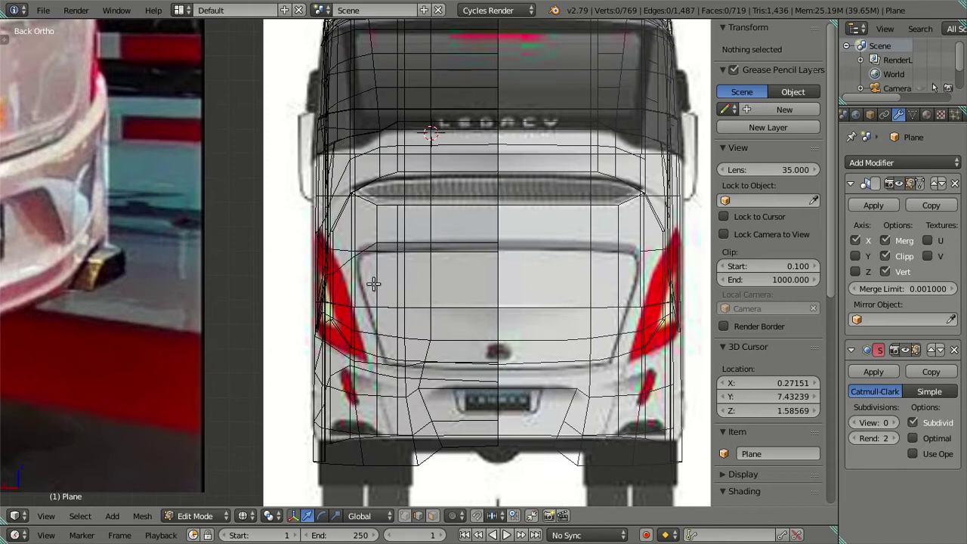
scroll(373, 283, "down", 4)
scroll(373, 283, "down", 1)
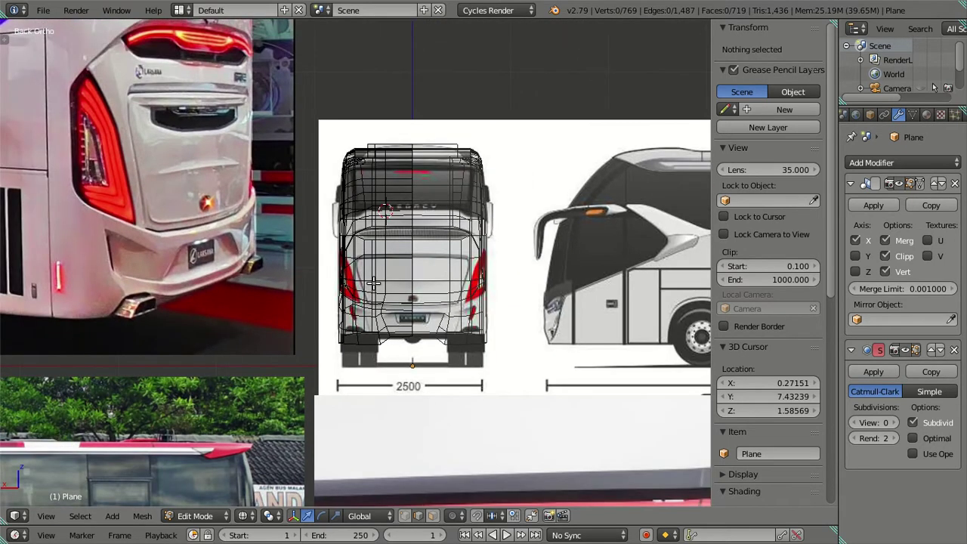
scroll(373, 283, "up", 3)
scroll(373, 283, "up", 2)
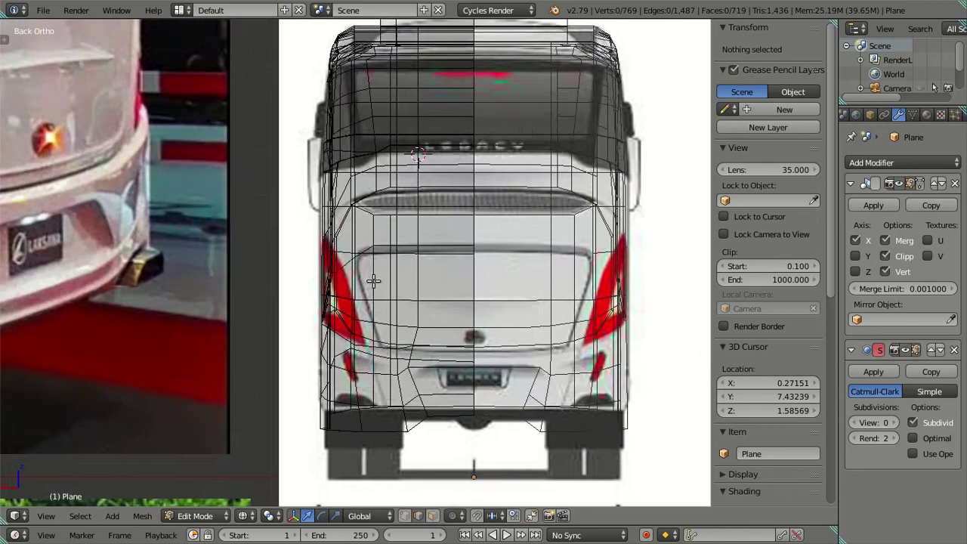
key("z")
- Add two horizontal loop cuts across the rear corner panel below the groove
scroll(395, 277, "up", 1)
key("ctrl+r")
scroll(394, 276, "up", 1)
- Confirm the two centred edge loops on the rear corner panel, then dissolve them
left_click(395, 276)
right_click(395, 276)
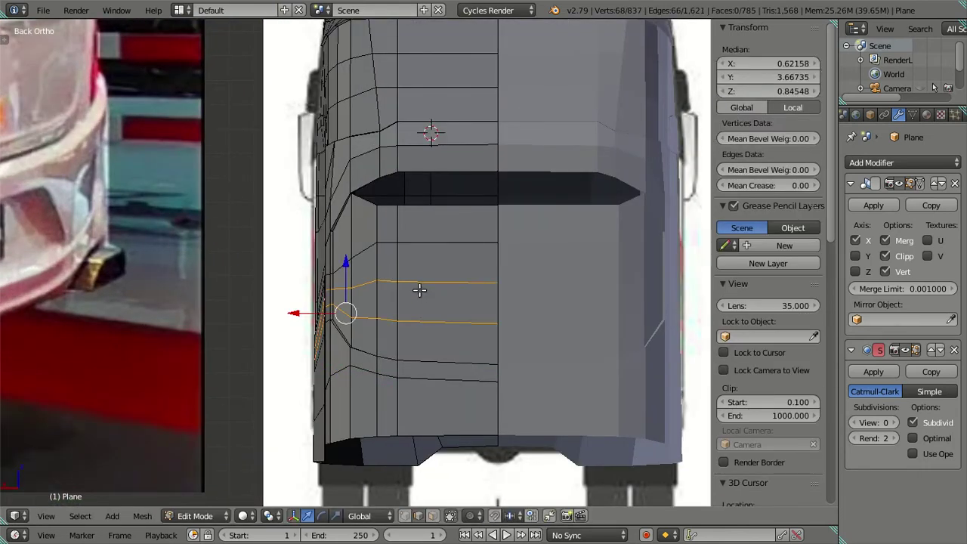
key("x")
left_click(415, 348)
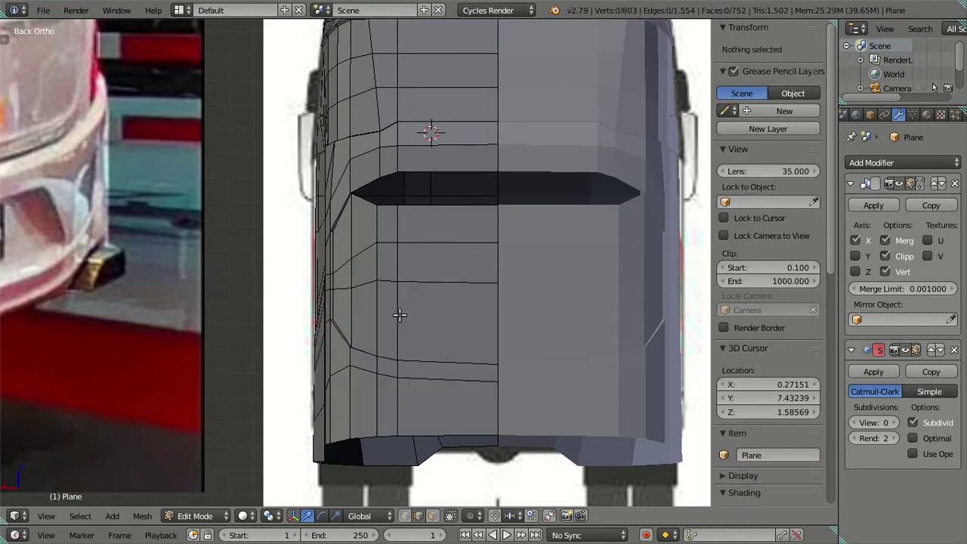
- Orbit and zoom to inspect the rear corner and its bottom face
mouse_move(399, 315)
middle_mouse_down()
mouse_move(395, 292)
mouse_move(420, 330)
middle_mouse_up()
scroll(416, 287, "up", 2)
scroll(427, 287, "up", 2)
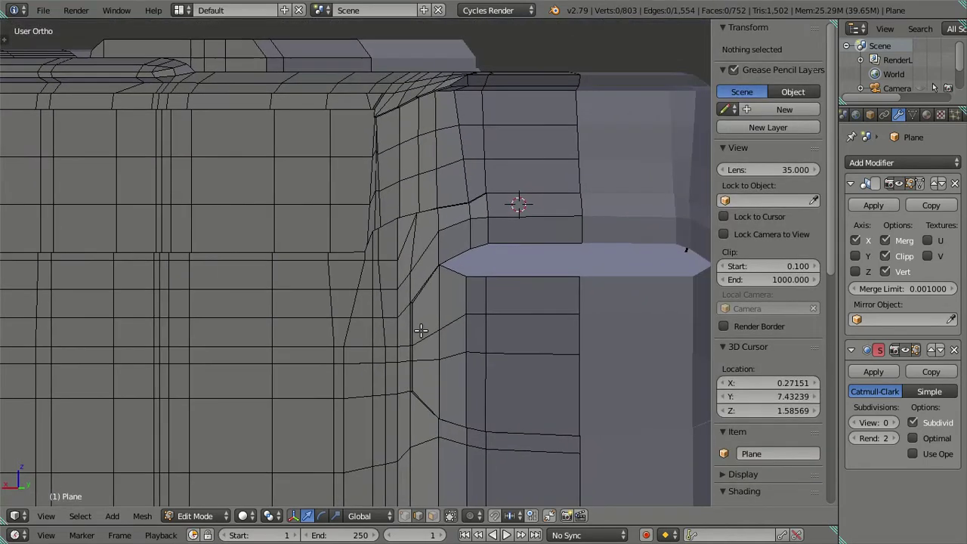
mouse_move(449, 415)
middle_mouse_down()
mouse_move(453, 318)
mouse_move(430, 343)
mouse_move(442, 330)
mouse_move(466, 334)
middle_mouse_up()
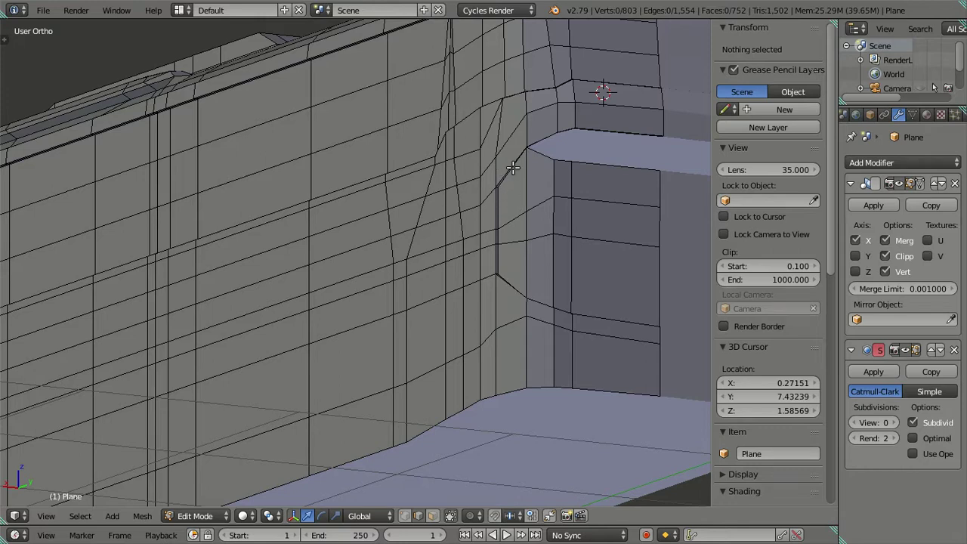
scroll(539, 249, "up", 1)
scroll(446, 274, "up", 1)
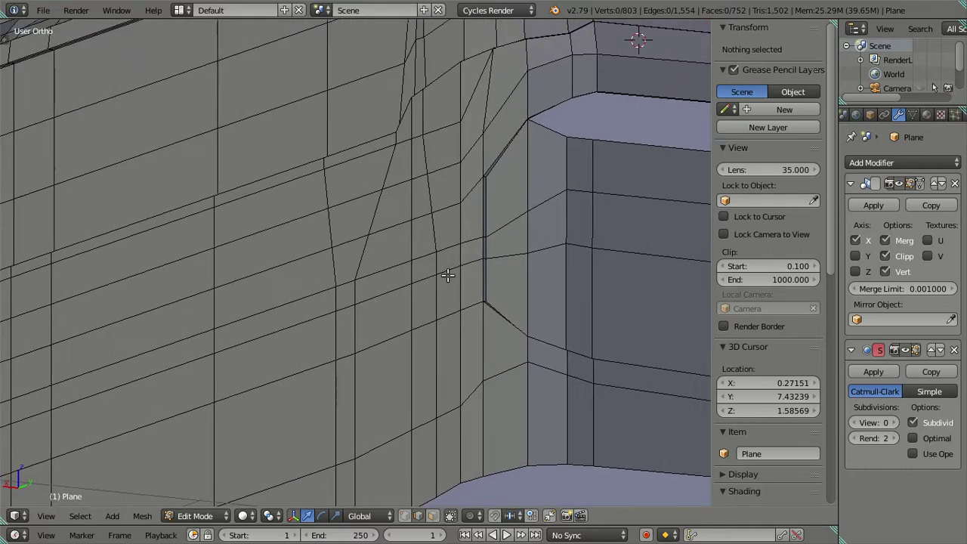
scroll(446, 288, "up", 1)
- Switch to vertex select and add a centred edge loop through the recessed edge
left_click(404, 515)
middle_click_drag(568, 239, 428, 297, "shift")
key("ctrl+r")
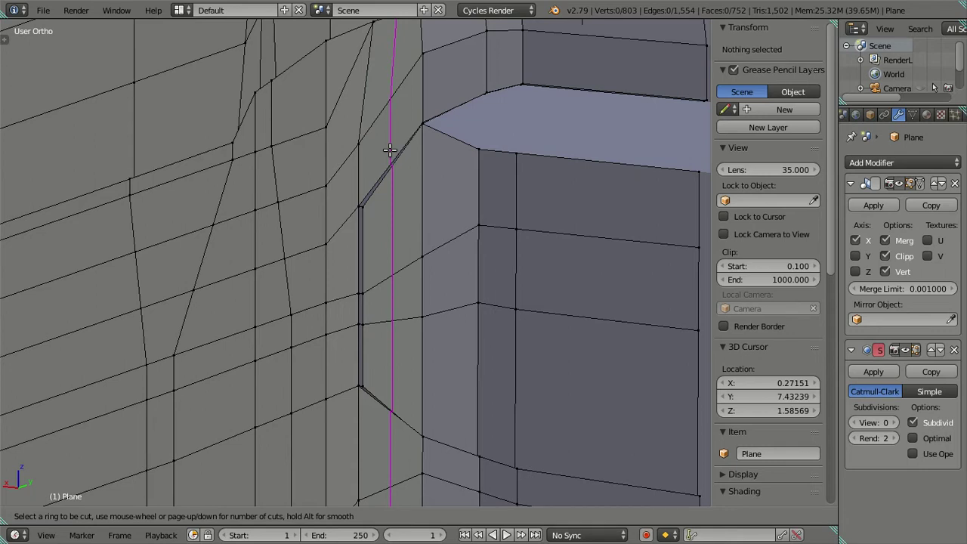
left_click(389, 149)
right_click(390, 150)
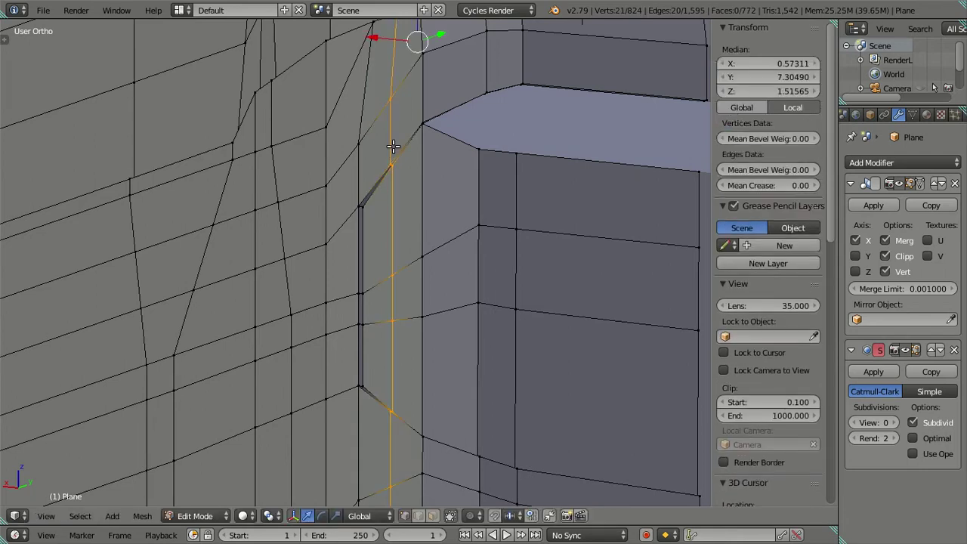
scroll(401, 166, "up", 1)
scroll(401, 237, "up", 1)
scroll(395, 224, "up", 2)
- Select two nearby vertices on the new loop and merge them at centre
key("a")
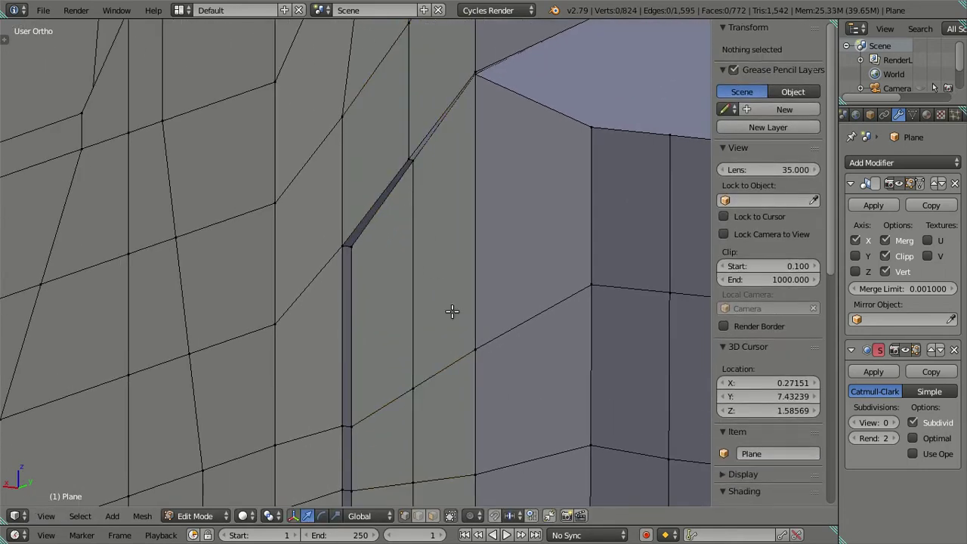
right_click(474, 344)
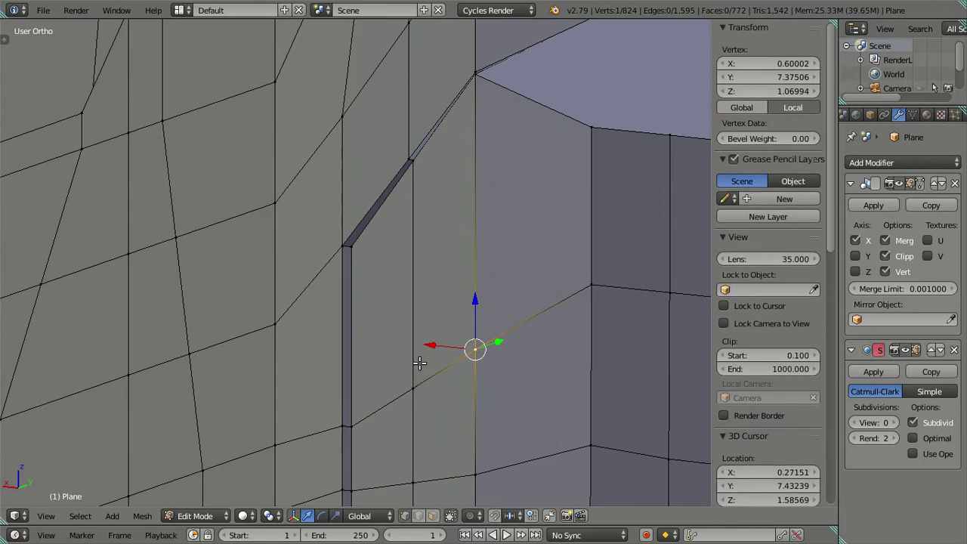
scroll(418, 362, "down", 1)
scroll(419, 348, "down", 1)
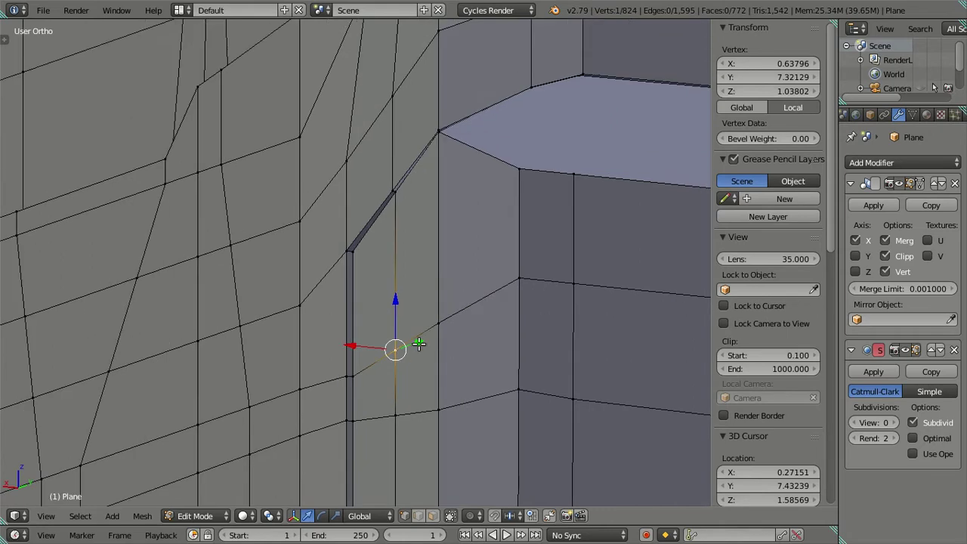
right_click(401, 193, "shift")
key("alt+m")
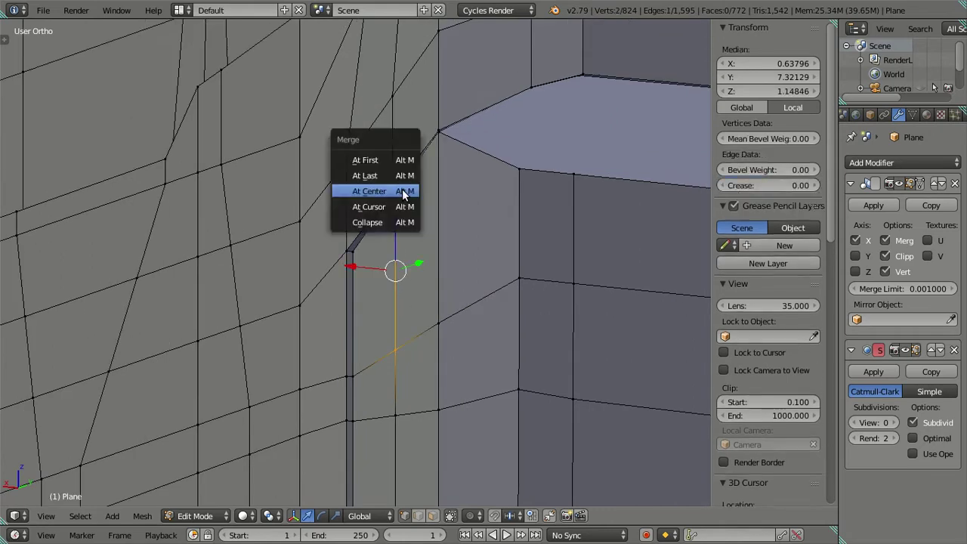
left_click(401, 191)
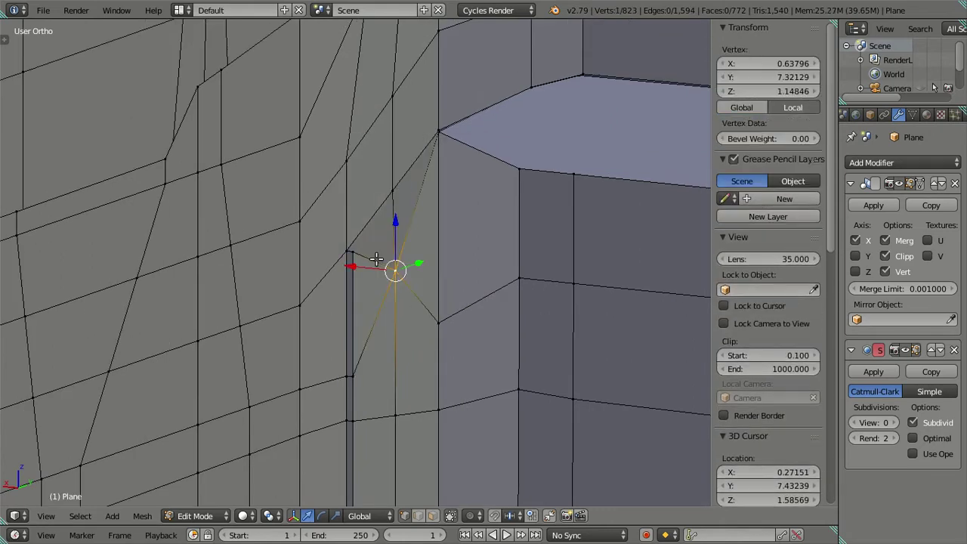
- Undo that merge, re-merge the pair into one vertex at last, and deselect everything
key("ctrl+z")
key("alt+m")
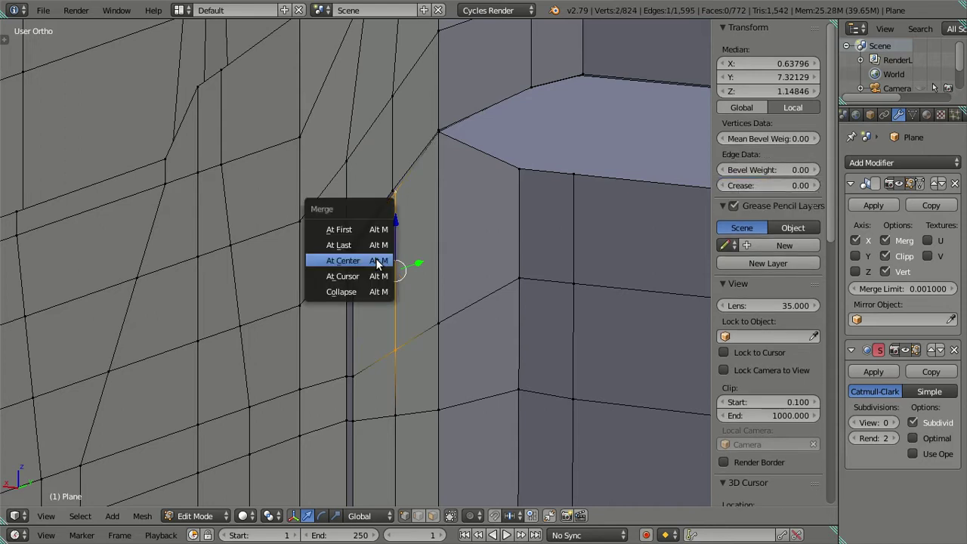
left_click(366, 245)
key("a")
scroll(366, 244, "down", 2)
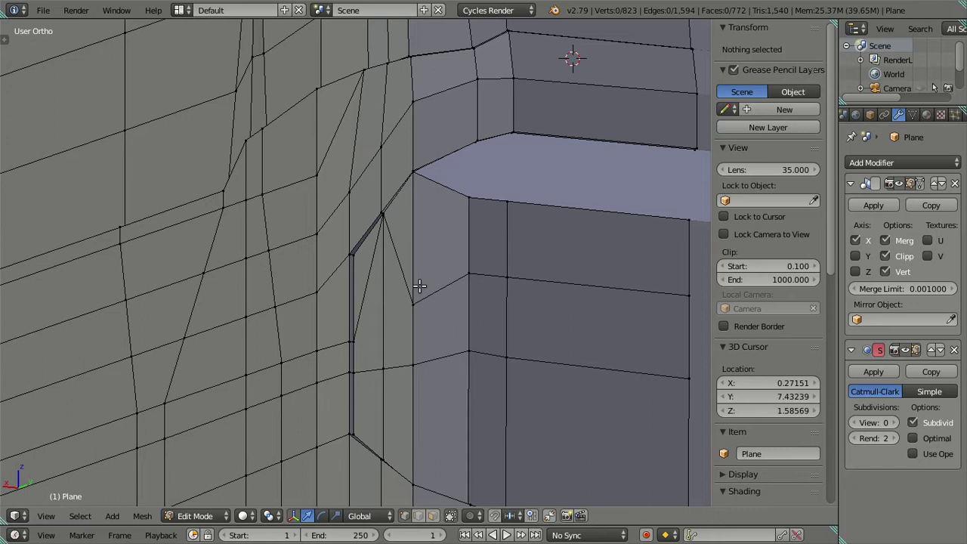
- Collapse the short vertical corner edge onto its last vertex with Alt+M
right_click(361, 359)
key("alt+m")
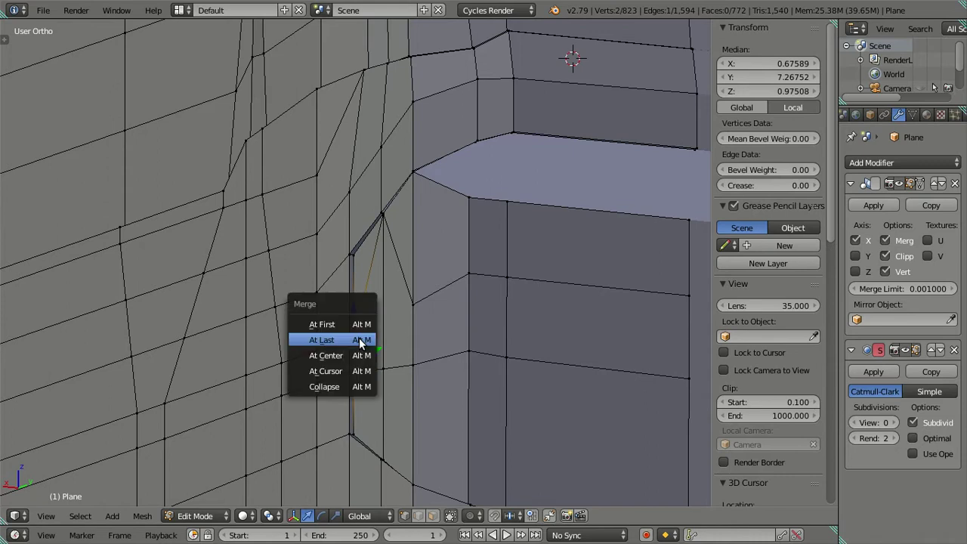
left_click(359, 338)
key("a")
- Dissolve the long horizontal edge loop and the vertical edge loop beside the panel
right_click(320, 377, "alt")
key("x")
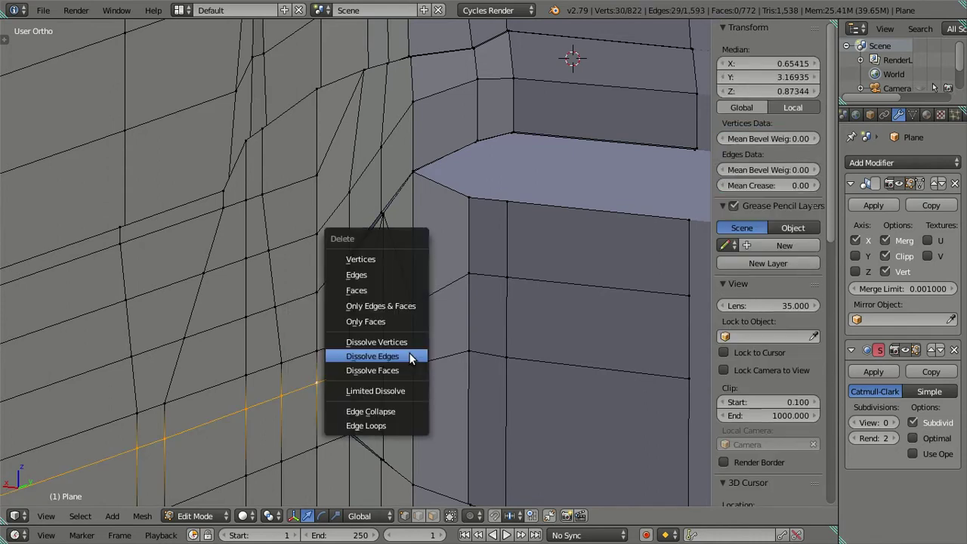
left_click(409, 352)
key("a")
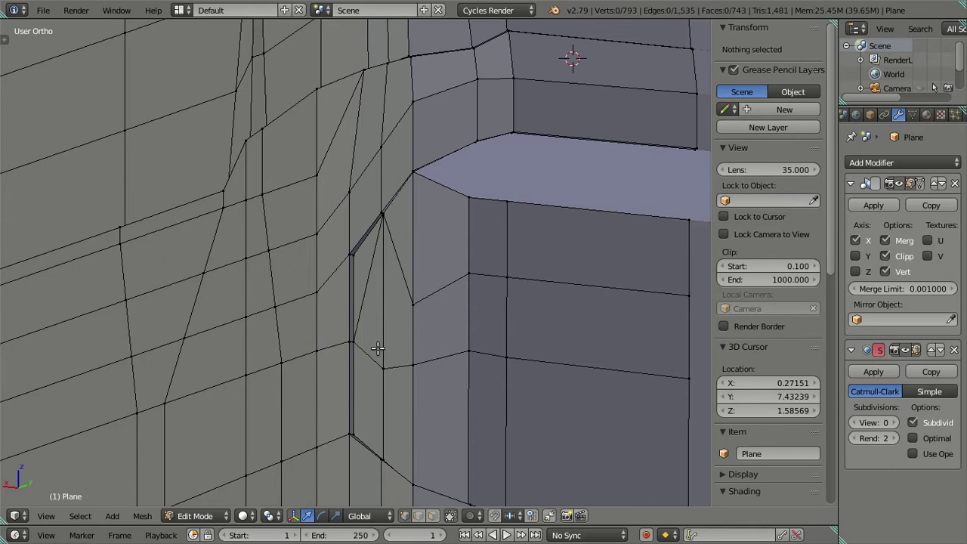
right_click(384, 395, "alt")
key("x")
left_click(531, 322)
key("a")
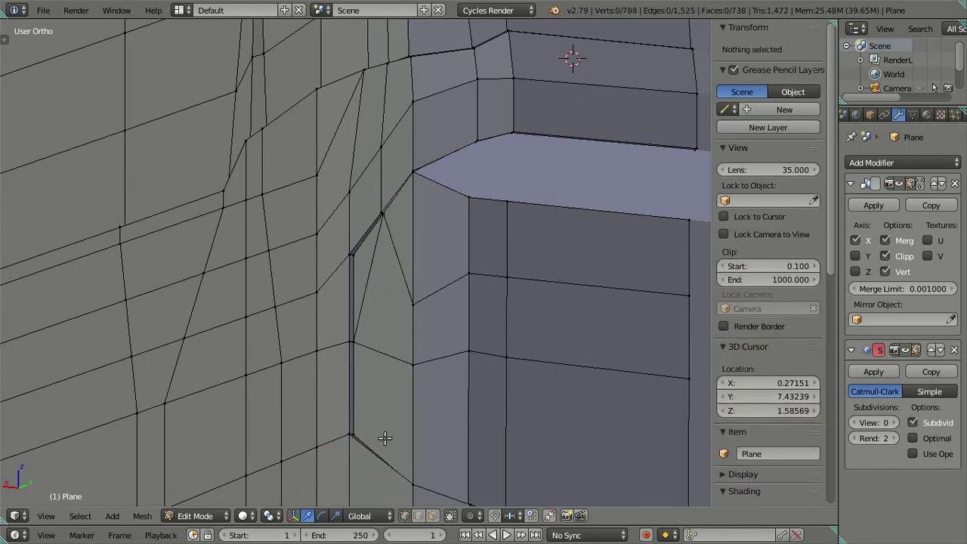
- Dissolve the diagonal edge in the rear corner panel
right_click(371, 290)
key("x")
left_click(449, 266)
key("a")
middle_click_drag(449, 266, 430, 284)
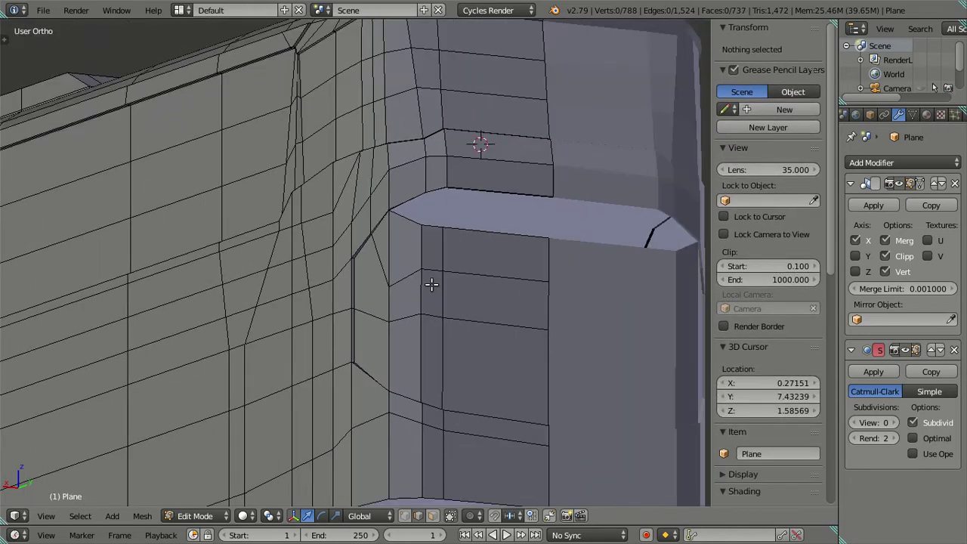
key("KP_8")
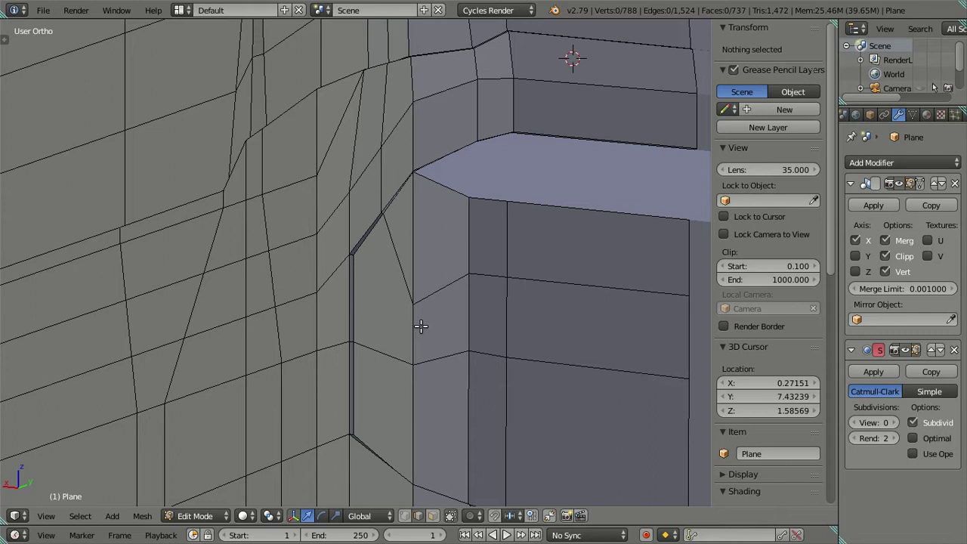
- Undo back three steps and dissolve a different corner edge instead
key("ctrl+z")
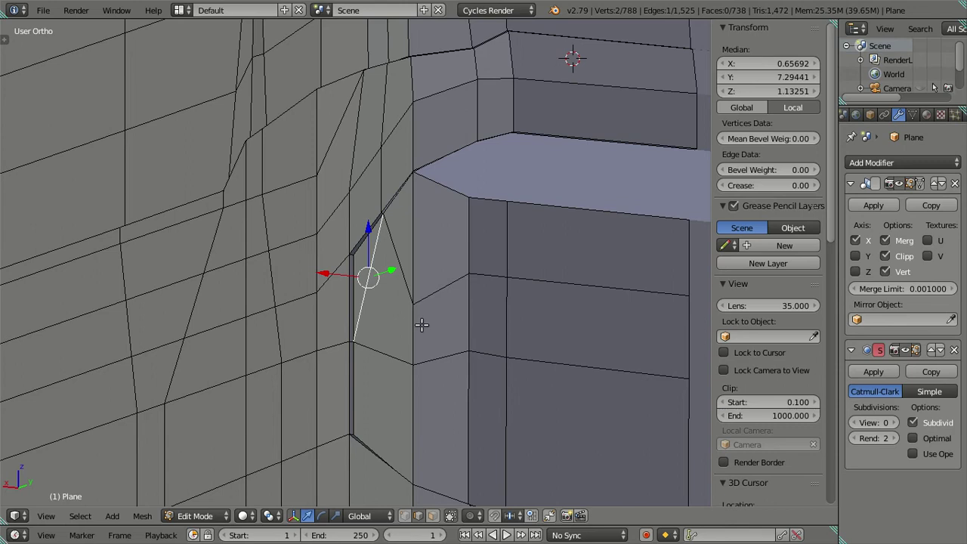
key("ctrl+z")
key("ctrl+z")
key("ctrl+z")
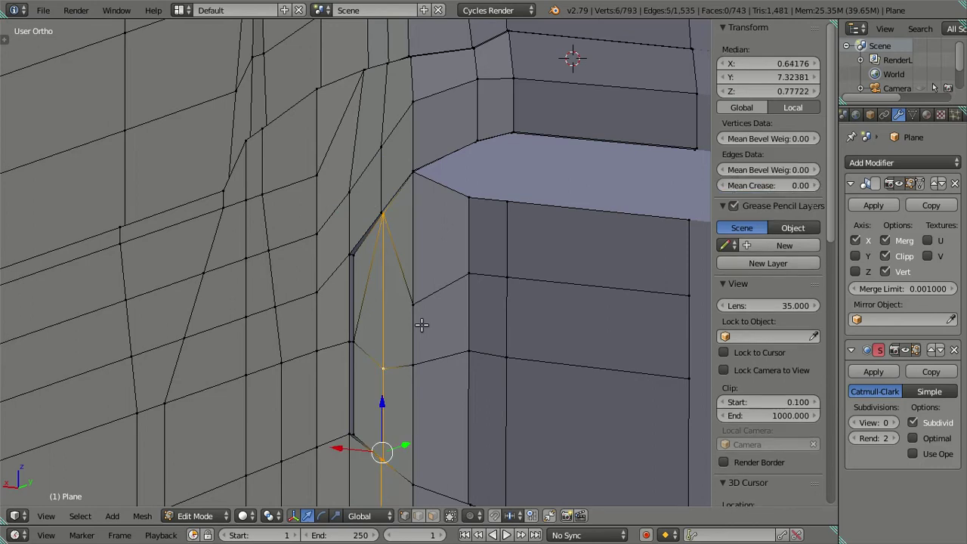
key("ctrl+z")
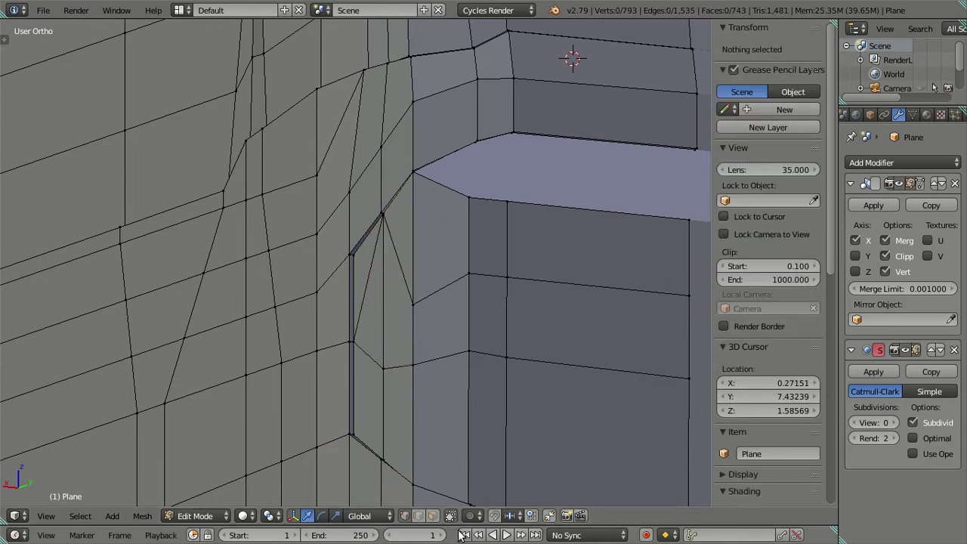
right_click(363, 294)
key("x")
left_click(483, 245)
key("a")
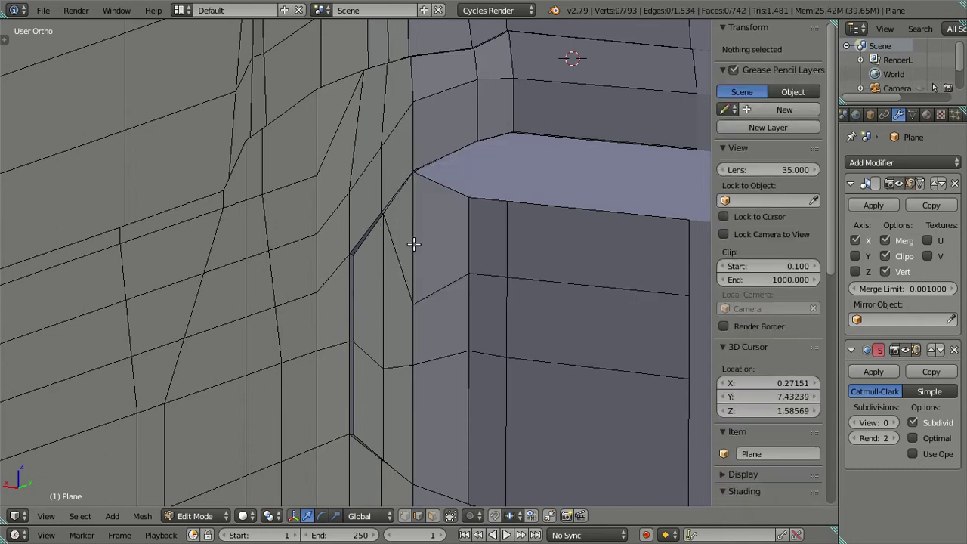
scroll(416, 226, "up", 2)
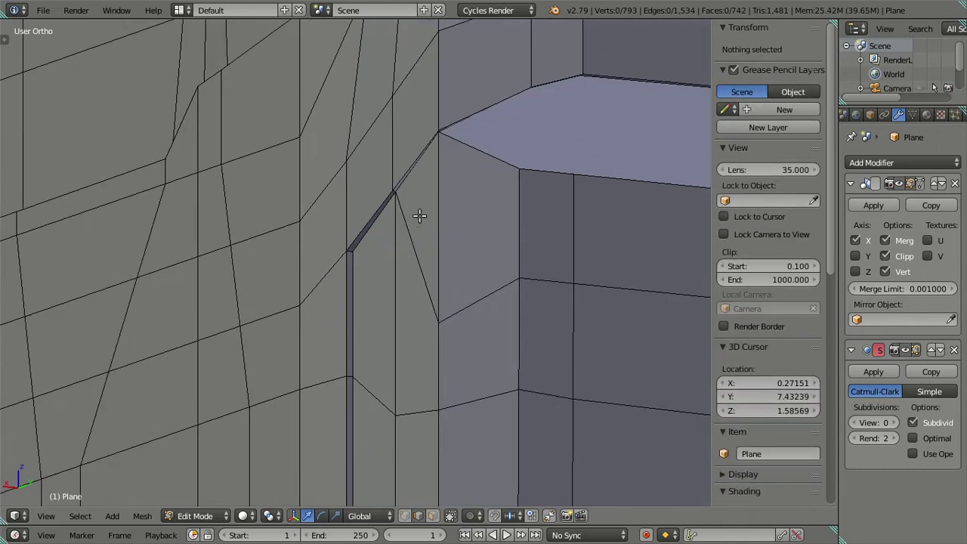
mouse_move(419, 215)
middle_mouse_down()
mouse_move(571, 54)
mouse_move(457, 161)
middle_mouse_up()
key("KP_3")
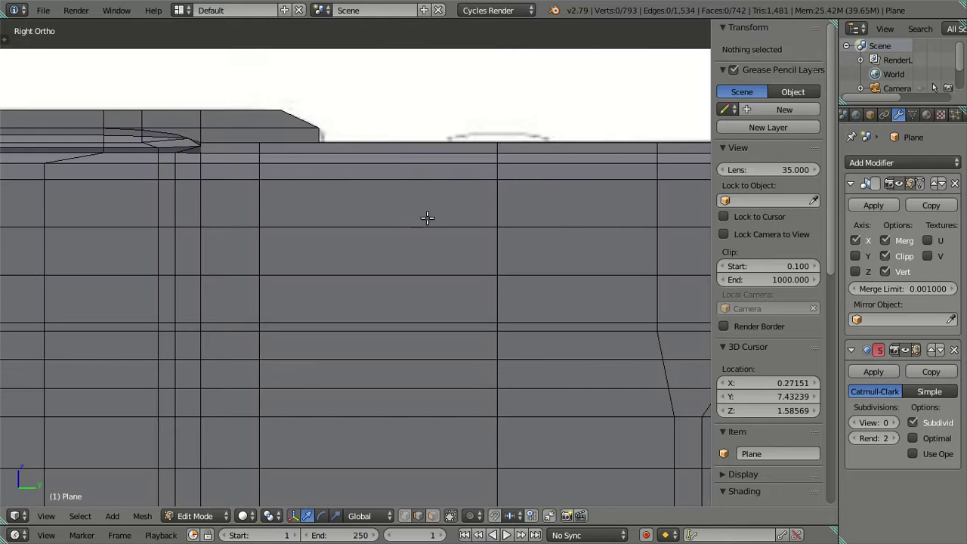
scroll(428, 218, "down", 5)
scroll(521, 291, "up", 4)
scroll(472, 301, "up", 2)
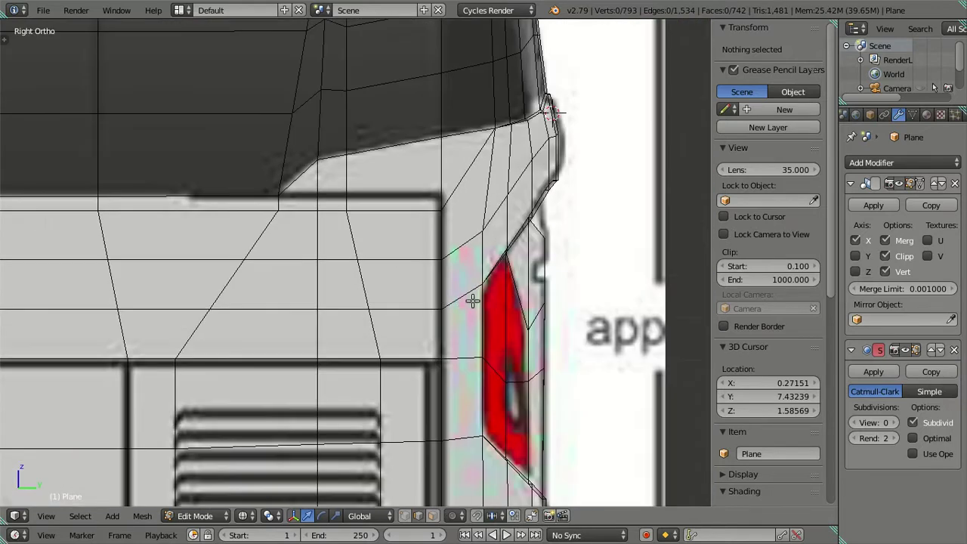
scroll(518, 363, "down", 1)
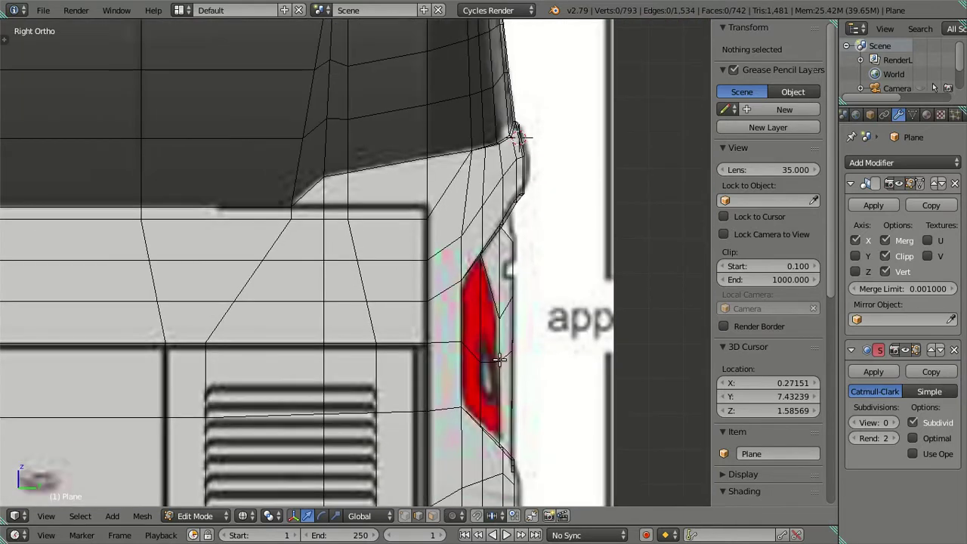
key("ctrl+KP_1")
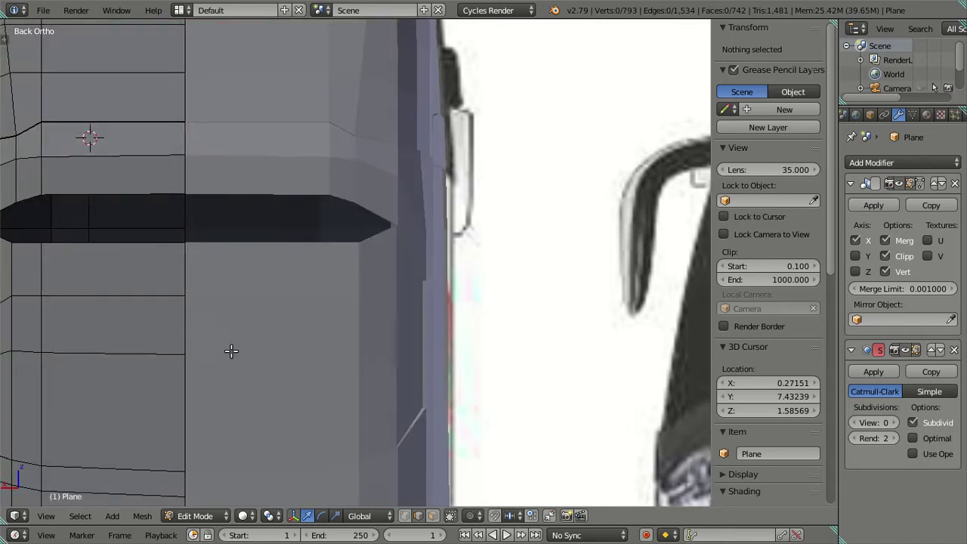
middle_click_drag(231, 350, 475, 324, "shift")
key("z")
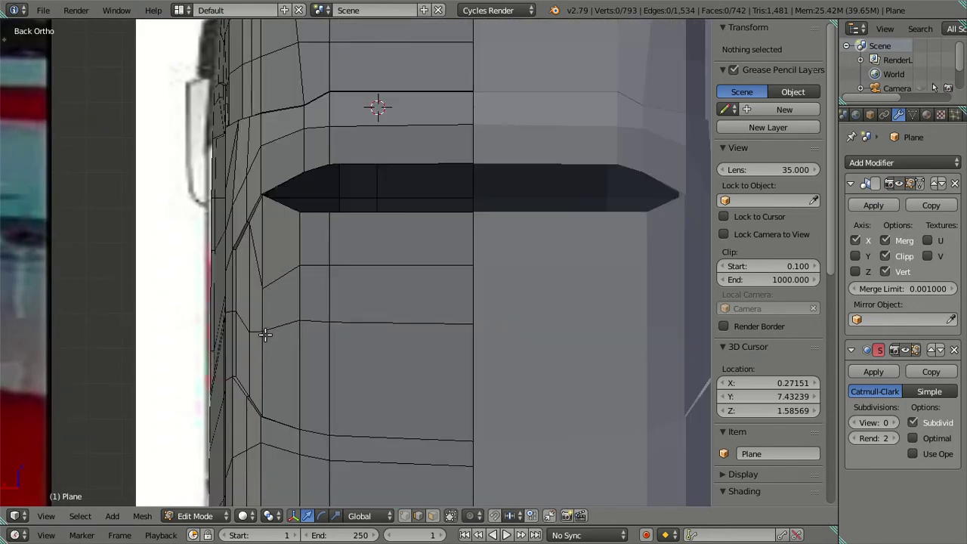
scroll(266, 334, "down", 2)
scroll(265, 334, "up", 1)
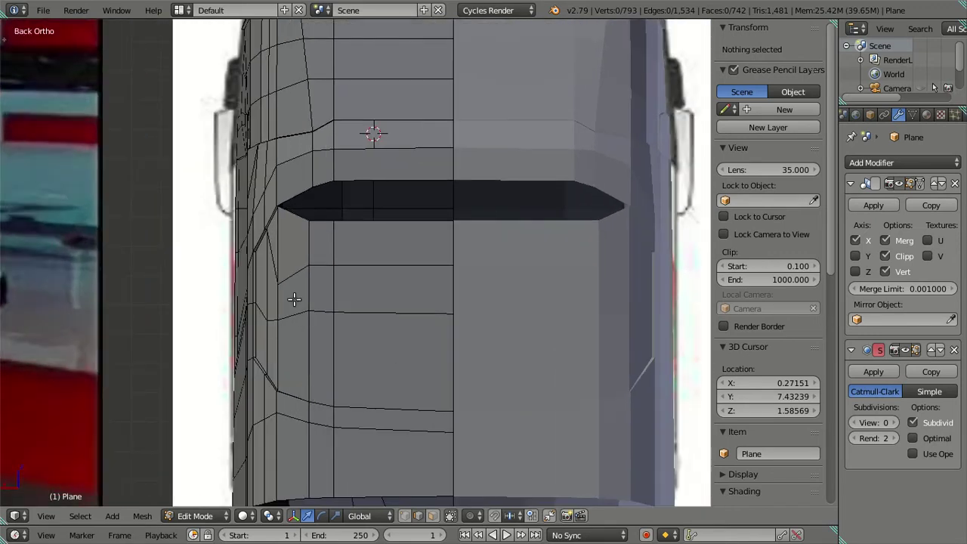
right_click(282, 317)
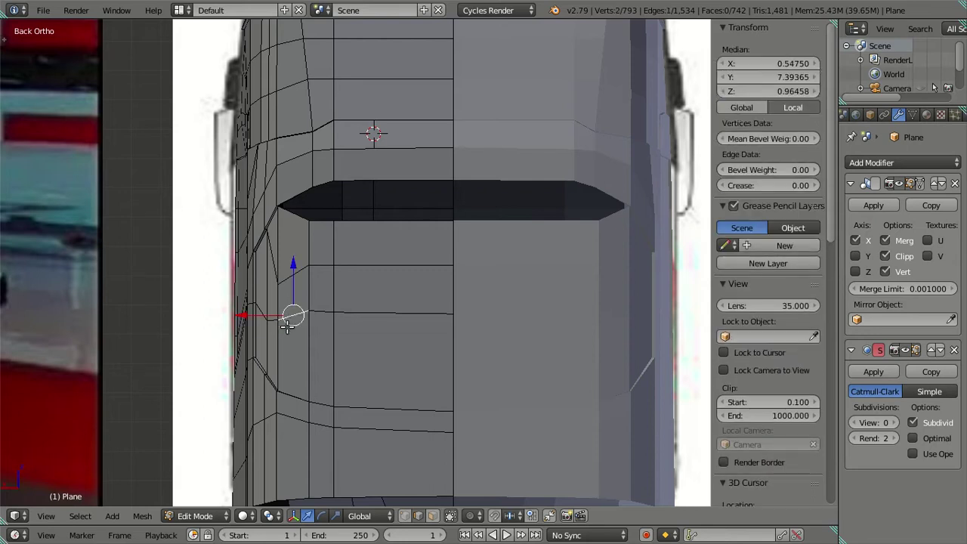
left_click(406, 517)
key("a")
mouse_move(318, 361)
middle_mouse_down()
mouse_move(339, 347)
mouse_move(423, 334)
mouse_move(385, 346)
middle_mouse_up()
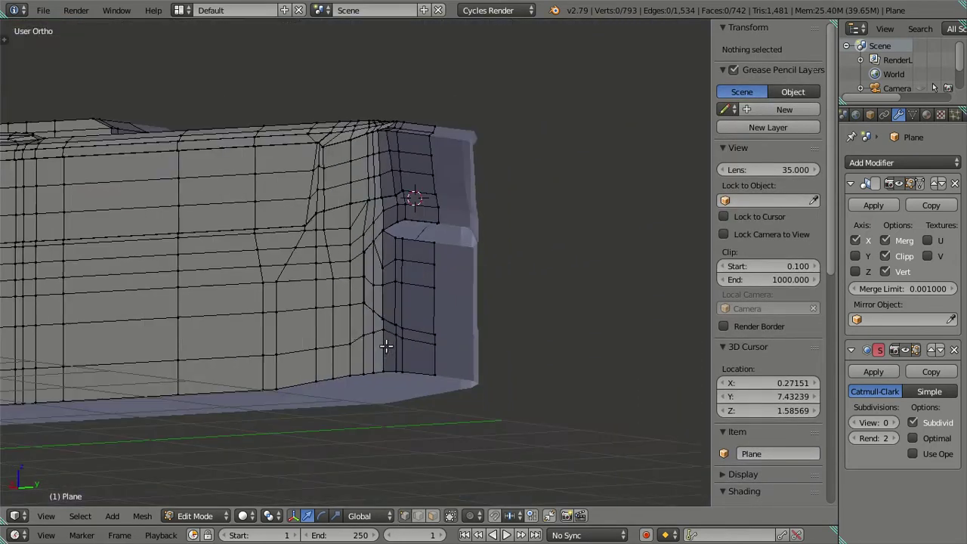
key("KP_3")
scroll(294, 325, "down", 2)
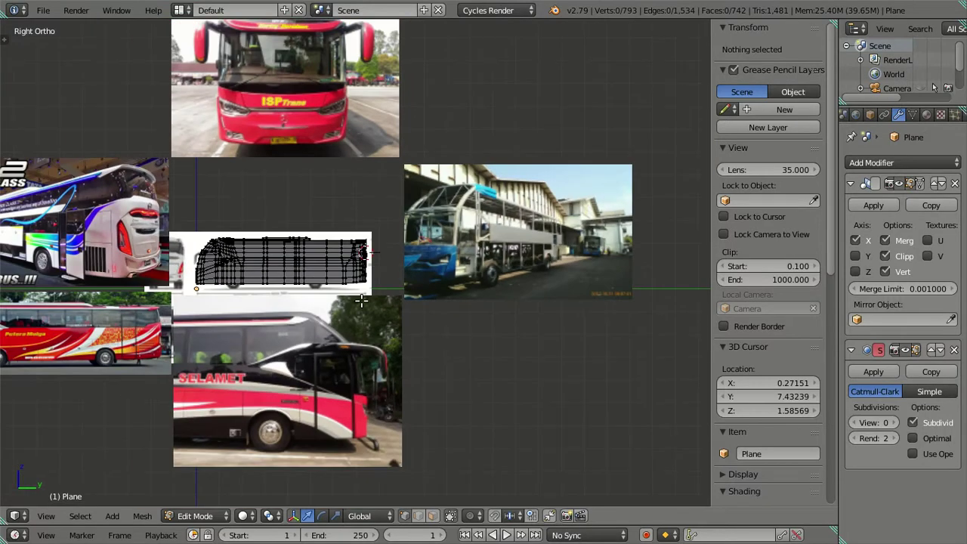
scroll(354, 299, "up", 2)
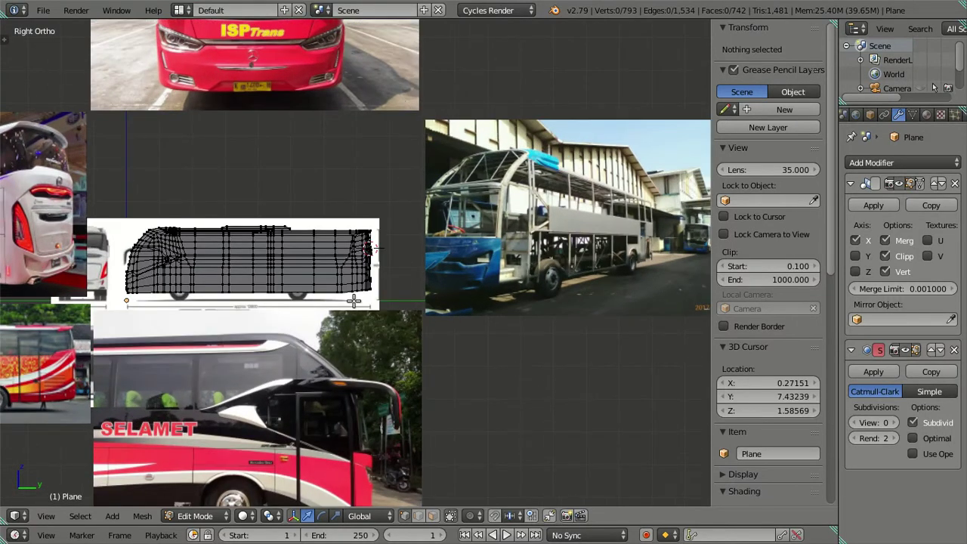
mouse_move(440, 313)
middle_mouse_down()
mouse_move(395, 309)
mouse_move(357, 277)
middle_mouse_up()
scroll(386, 291, "up", 3)
scroll(391, 290, "up", 2)
key("z")
scroll(368, 325, "up", 3)
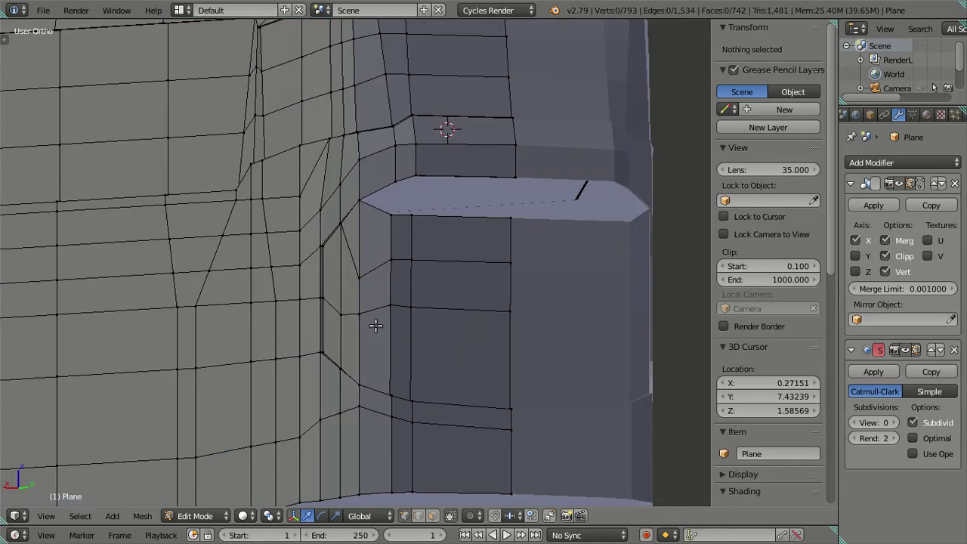
scroll(387, 298, "up", 1)
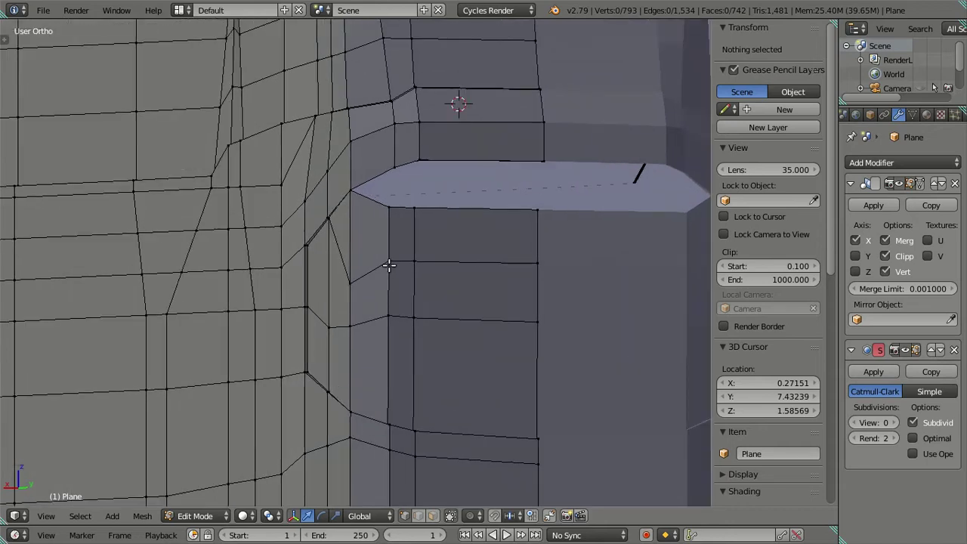
right_click(387, 264)
right_click(536, 264, "ctrl")
right_click(407, 314, "shift")
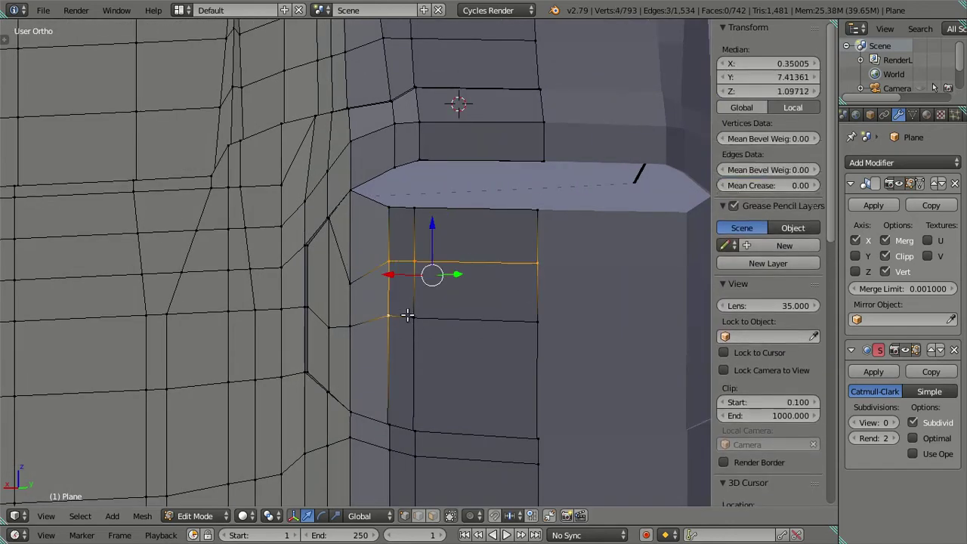
- Lower the face strip under the rear ledge vertically with G Z
right_click(520, 325, "shift")
key("g")
key("z")
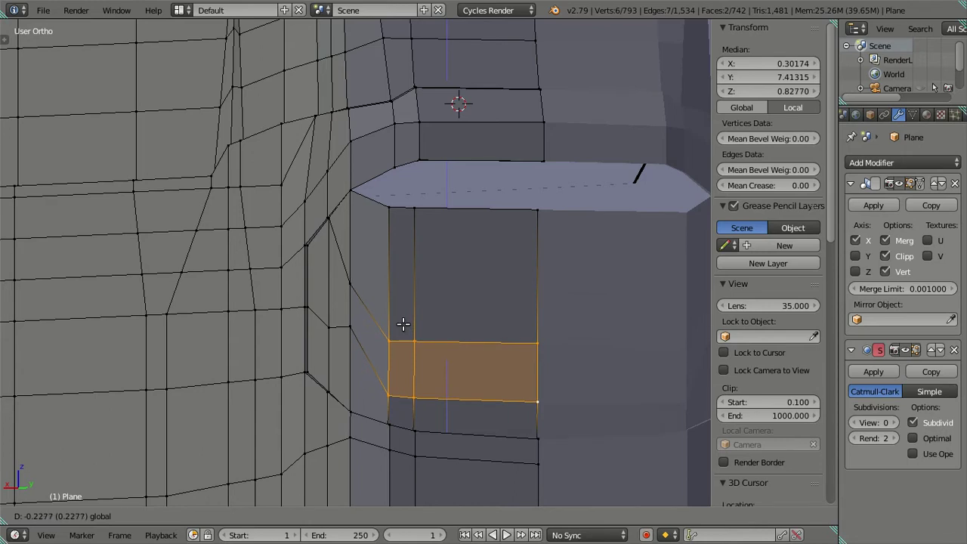
left_click(402, 323)
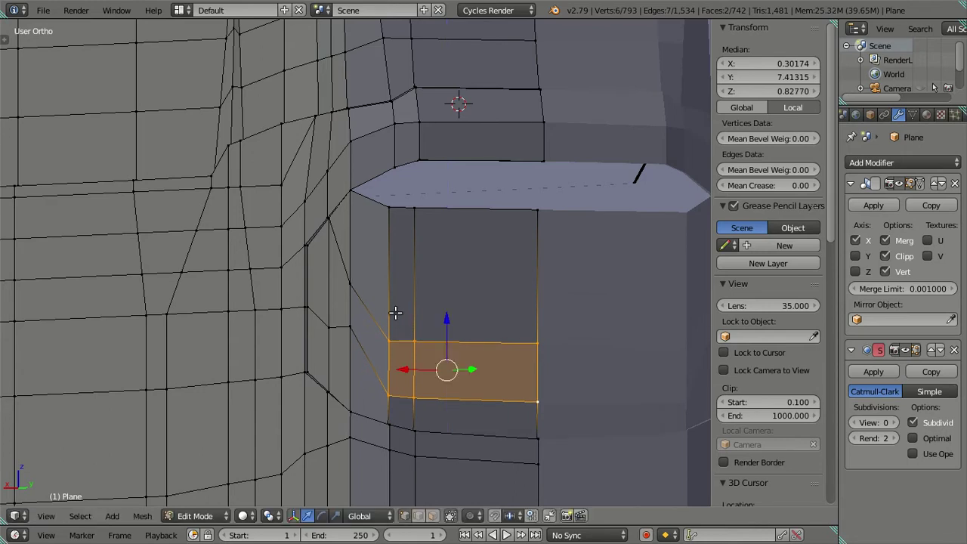
- In Back view, shift two corner vertices sideways along X
key("ctrl+KP_1")
scroll(330, 350, "up", 1)
left_click(340, 294)
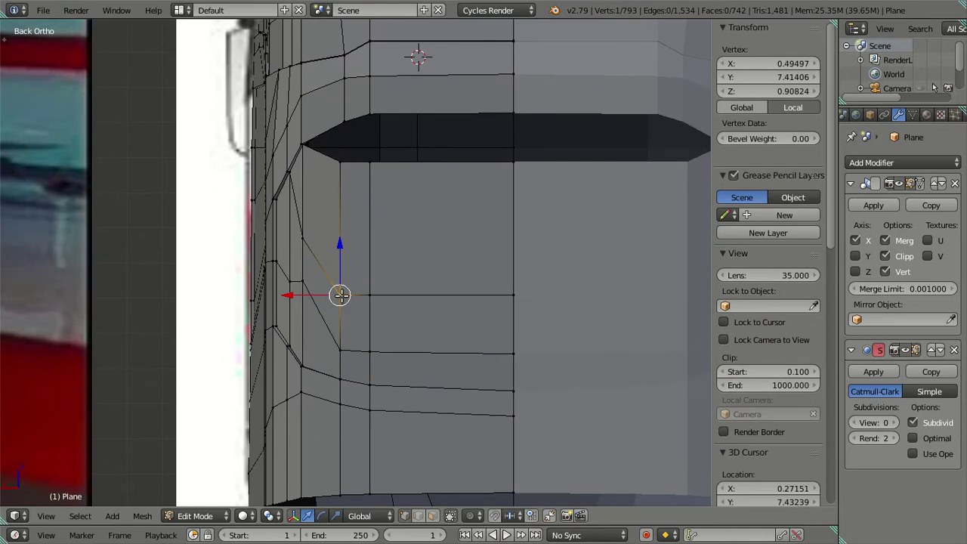
mouse_move(304, 294)
left_mouse_down()
mouse_move(287, 295)
mouse_move(269, 317)
left_mouse_up()
right_click(340, 349, "shift")
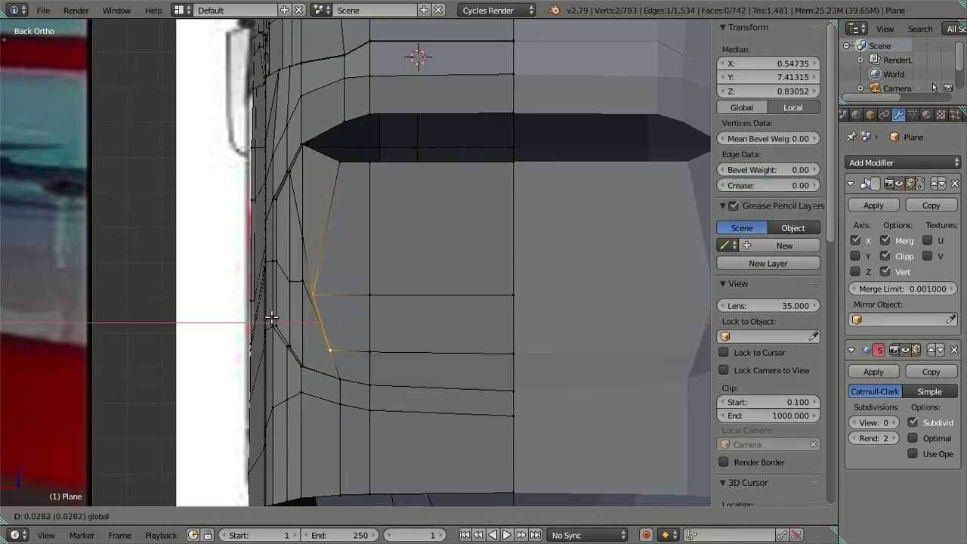
left_click(265, 317)
- Slide the lower corner vertex up along its edge
right_click(320, 291)
key("g")
key("g")
left_click(294, 242)
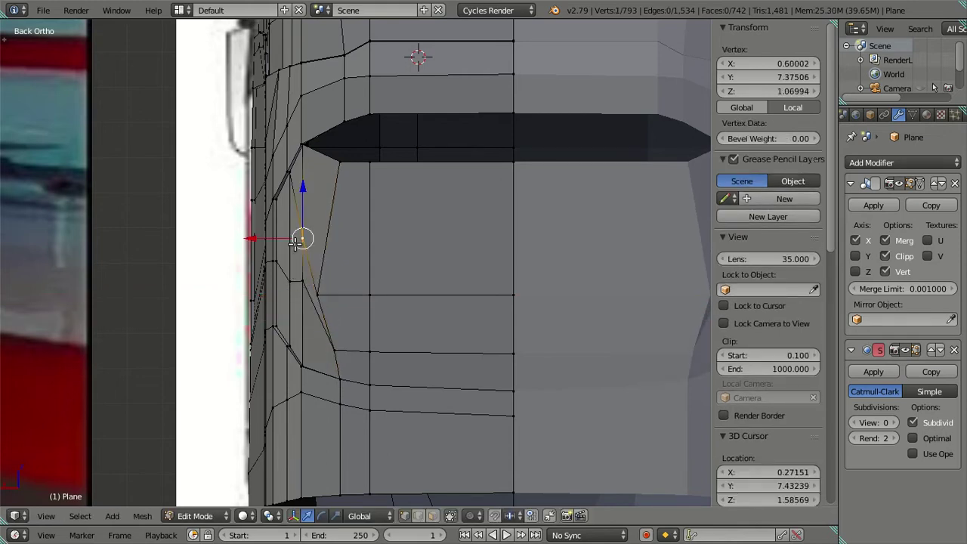
scroll(300, 240, "down", 3)
scroll(427, 284, "up", 5)
- Deselect and leave edit mode to preview the smoothed corner
mouse_move(428, 285)
middle_mouse_down()
mouse_move(474, 276)
mouse_move(526, 300)
mouse_move(505, 289)
mouse_move(483, 320)
mouse_move(454, 266)
mouse_move(457, 319)
mouse_move(423, 302)
mouse_move(402, 306)
mouse_move(417, 267)
mouse_move(443, 282)
mouse_move(432, 280)
middle_mouse_up()
key("a")
key("Tab")
key("Tab")
scroll(433, 280, "up", 2)
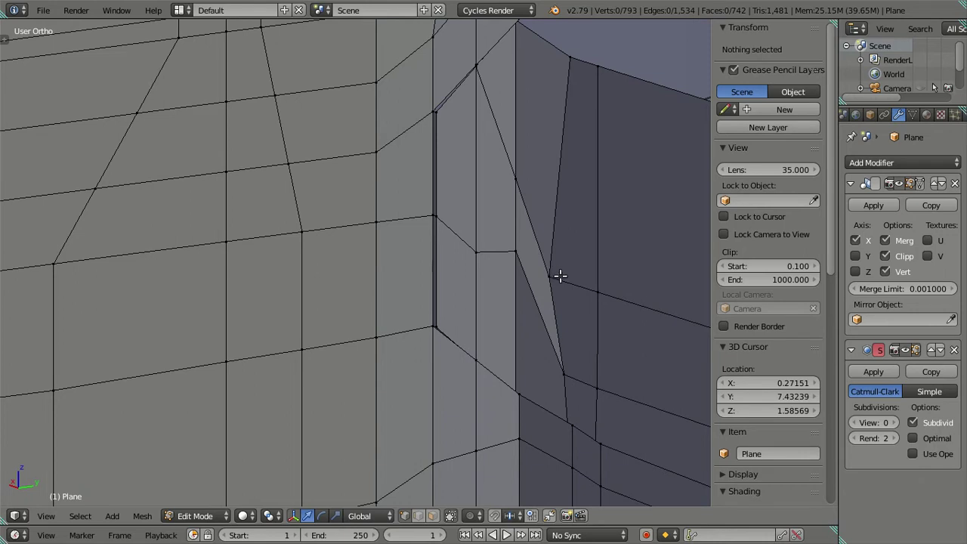
- Try selecting faces on the rear corner panel, then clear the selection
left_click(559, 275)
left_click(559, 276)
left_click(560, 275)
left_click(559, 276)
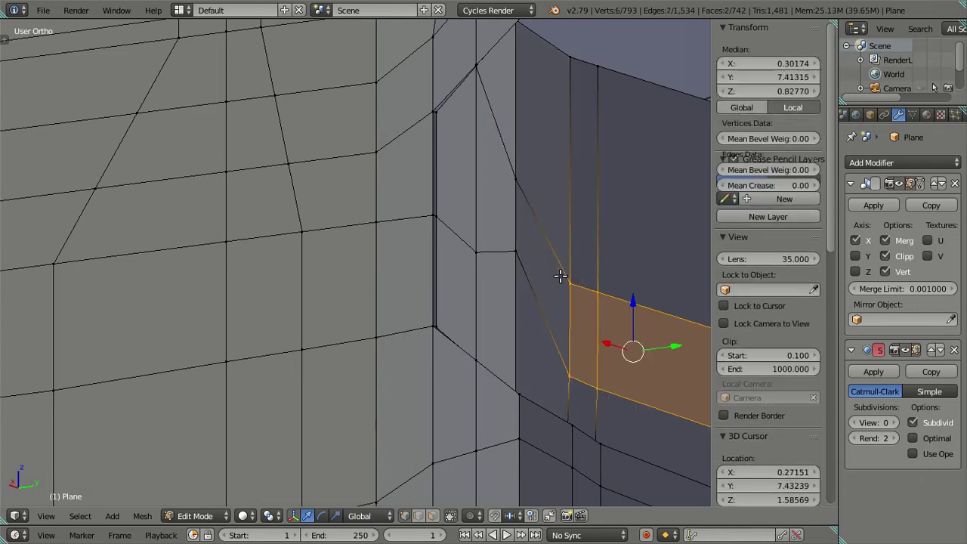
key("ctrl+z")
key("a")
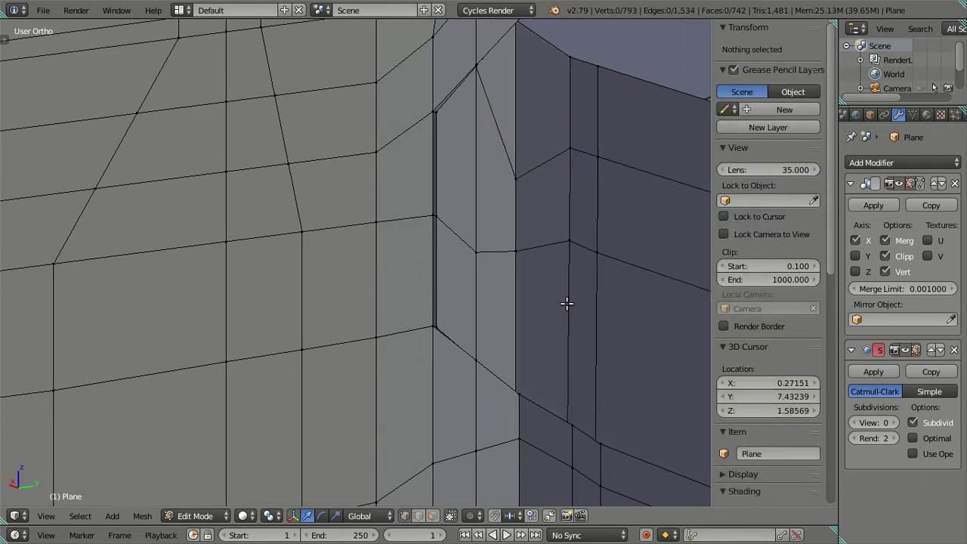
- Cut two temporary edge loops and snap the 3D cursor to their crossing vertex
key("ctrl+r")
scroll(566, 303, "up", 1)
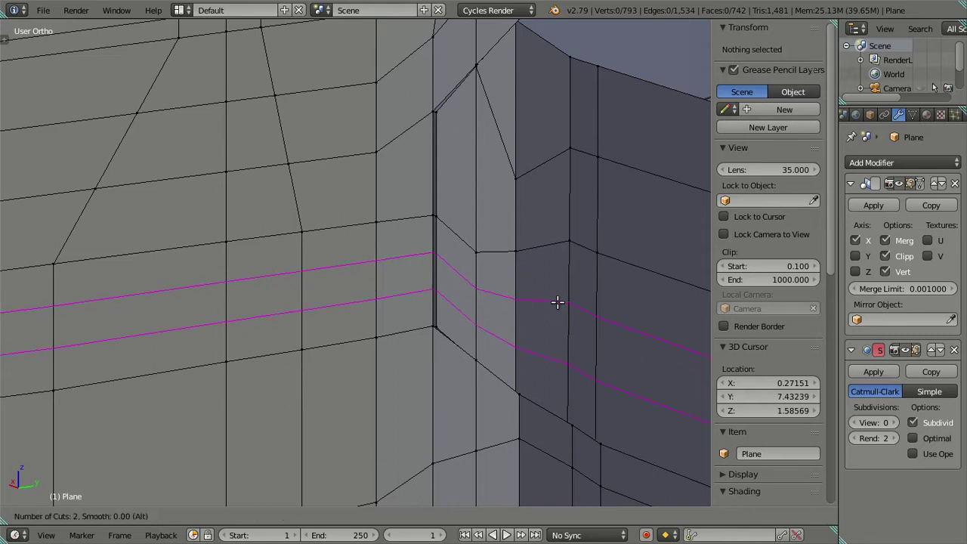
left_click(556, 302)
right_click(556, 302)
right_click(567, 296)
key("shift+s")
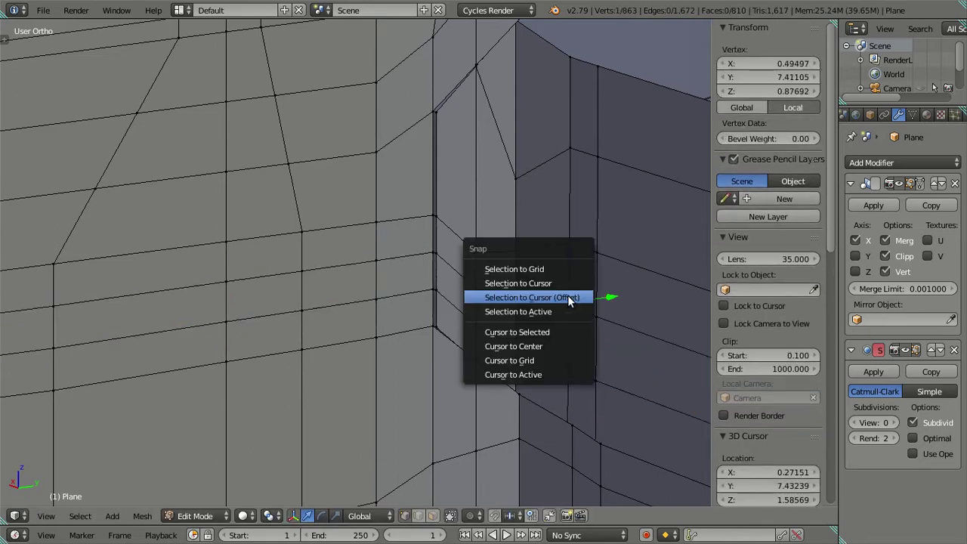
key("Escape")
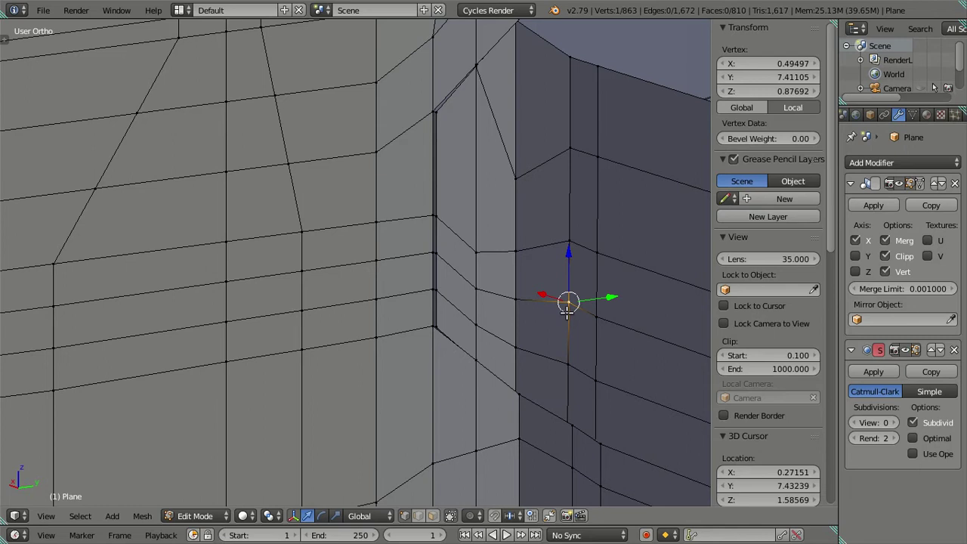
key("shift+s")
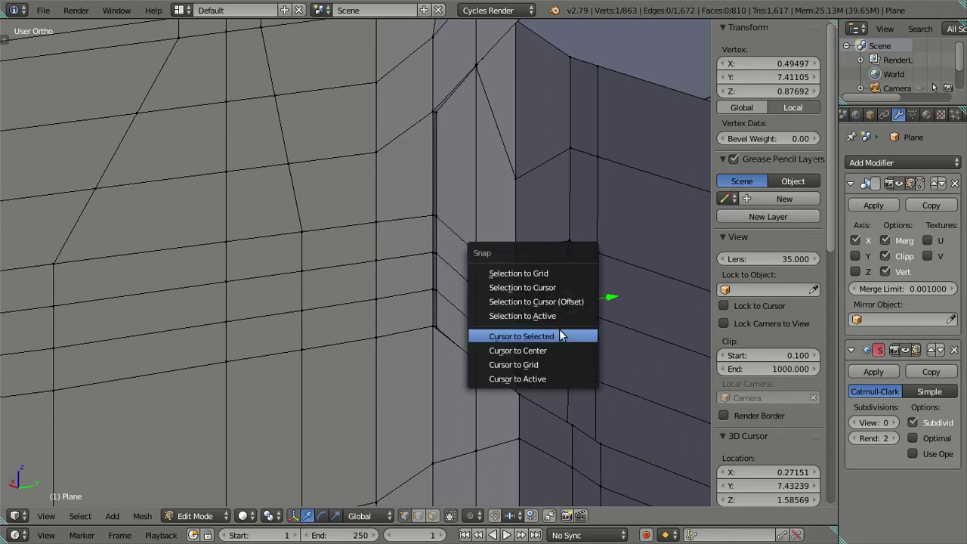
left_click(563, 334)
- Remove the temporary loop-cut faces, keeping the 3D cursor in place
right_click(560, 326, "ctrl+alt")
key("x")
left_click(563, 323)
mouse_move(563, 323)
middle_mouse_down()
mouse_move(446, 325)
mouse_move(458, 334)
mouse_move(526, 328)
mouse_move(491, 313)
middle_mouse_up()
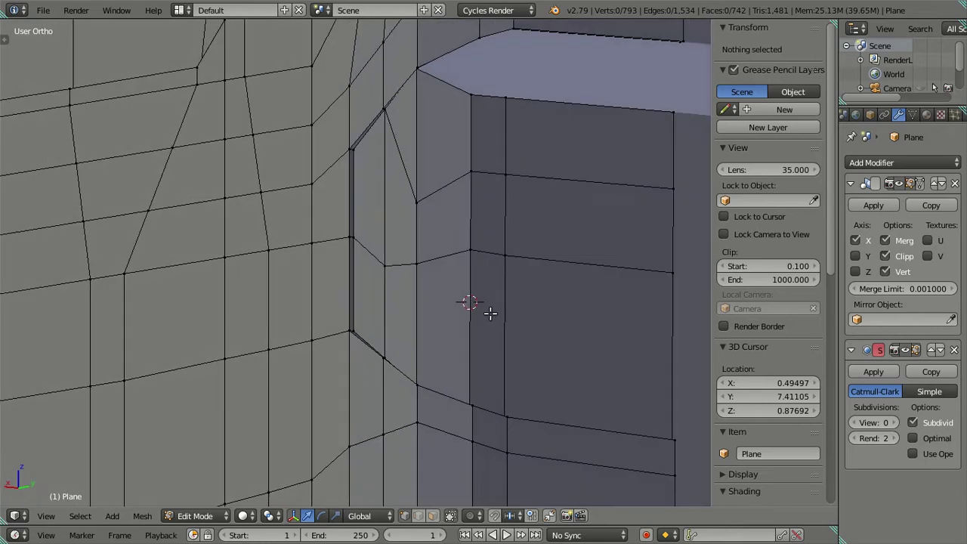
- Raise the horizontal corner edge loop vertically with G Z
right_click(470, 254)
right_click(668, 274, "ctrl")
key("g")
key("z")
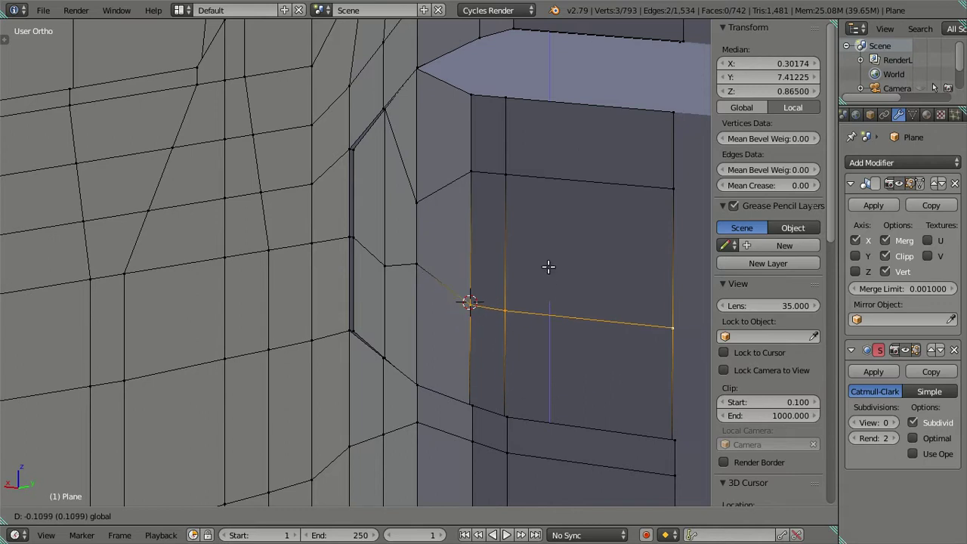
left_click(548, 266)
- Snap the corner vertex onto the 3D cursor and deselect
right_click(470, 301)
key("shift+s")
left_click(521, 244)
key("a")
mouse_move(491, 325)
middle_mouse_down()
mouse_move(425, 334)
mouse_move(356, 278)
mouse_move(408, 280)
mouse_move(487, 261)
middle_mouse_up()
- Test an Edge Collapse on the short corner loop, then place the 3D cursor on one of its vertices
right_click(428, 235, "alt")
key("x")
left_click(458, 265)
key("ctrl+z")
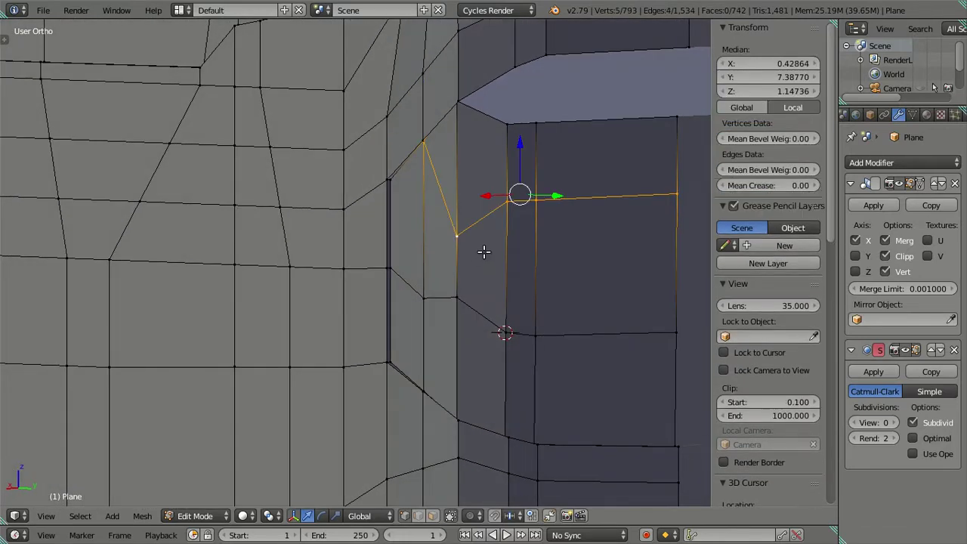
right_click(457, 236)
key("shift+s")
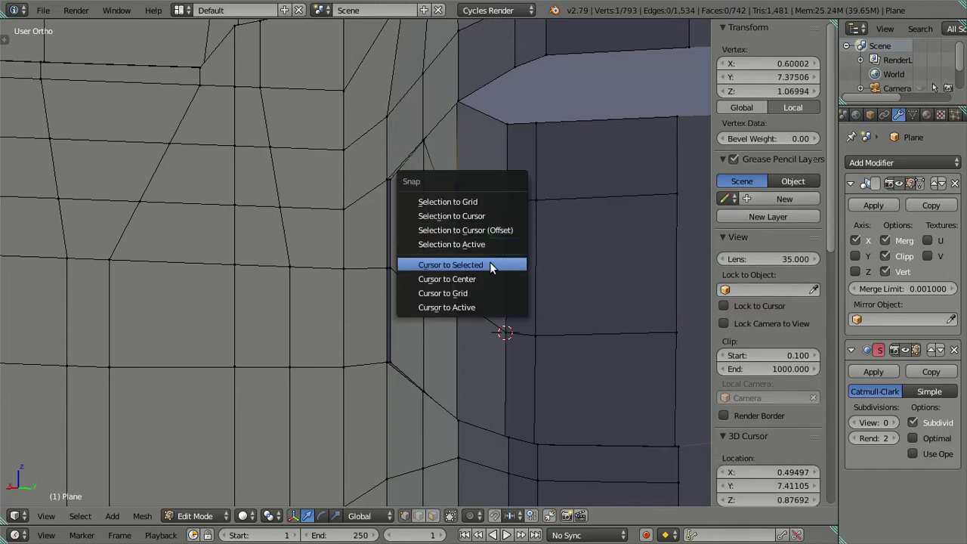
left_click(489, 261)
key("ctrl+z")
key("ctrl+z")
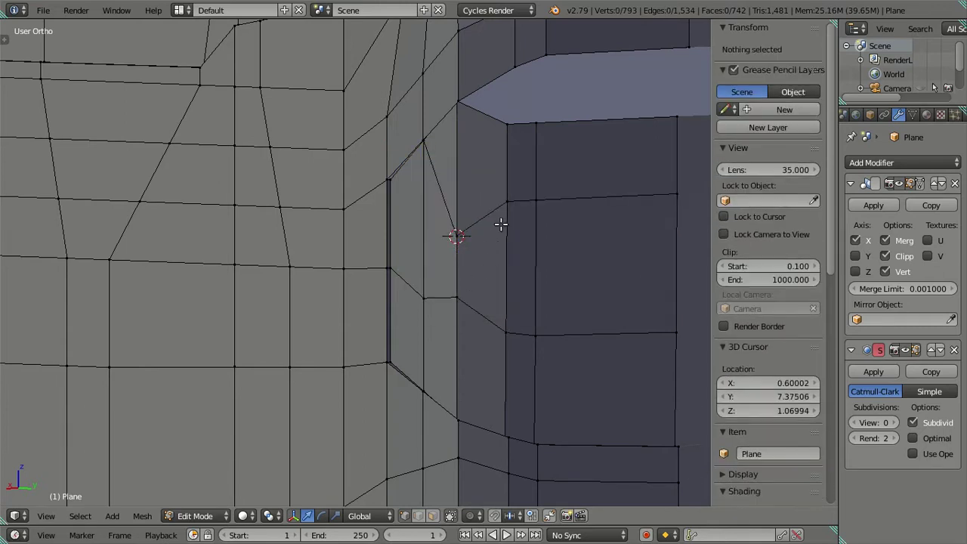
- Collapse the short corner loop into one vertex and snap it to the 3D cursor
right_click(558, 198, "alt")
key("x")
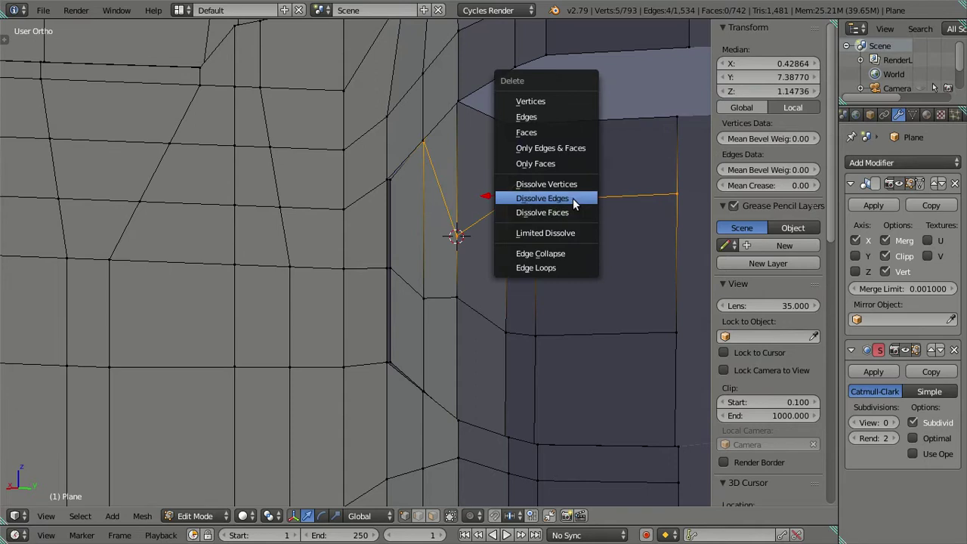
left_click(529, 297)
key("shift+s")
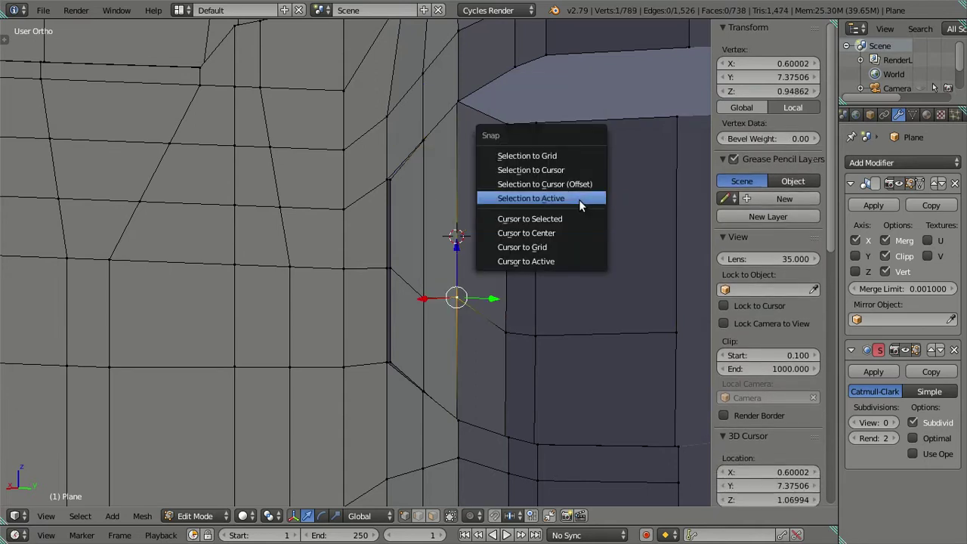
left_click(579, 199)
key("shift+s")
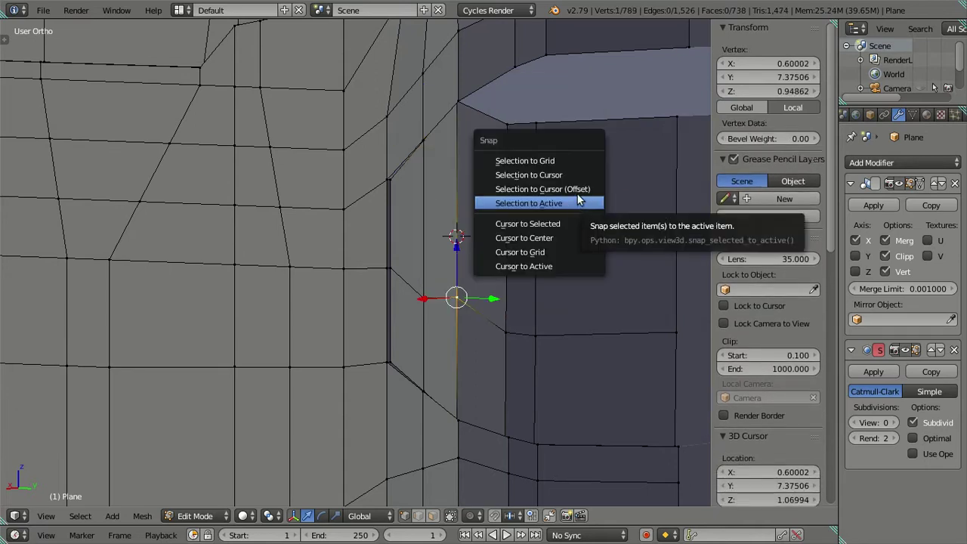
left_click(576, 189)
key("a")
mouse_move(458, 231)
middle_mouse_down()
mouse_move(507, 170)
mouse_move(491, 139)
mouse_move(425, 204)
mouse_move(440, 194)
mouse_move(448, 205)
mouse_move(449, 189)
mouse_move(446, 270)
mouse_move(451, 231)
middle_mouse_up()
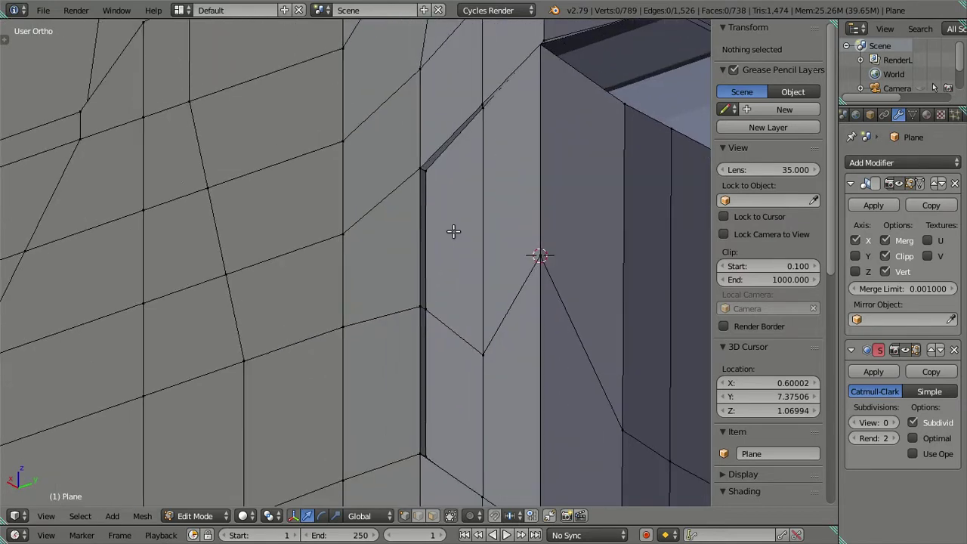
- Select the vertical corner edge and insert an edge loop through the rear corner faces
right_click(487, 329)
right_click(487, 115, "shift")
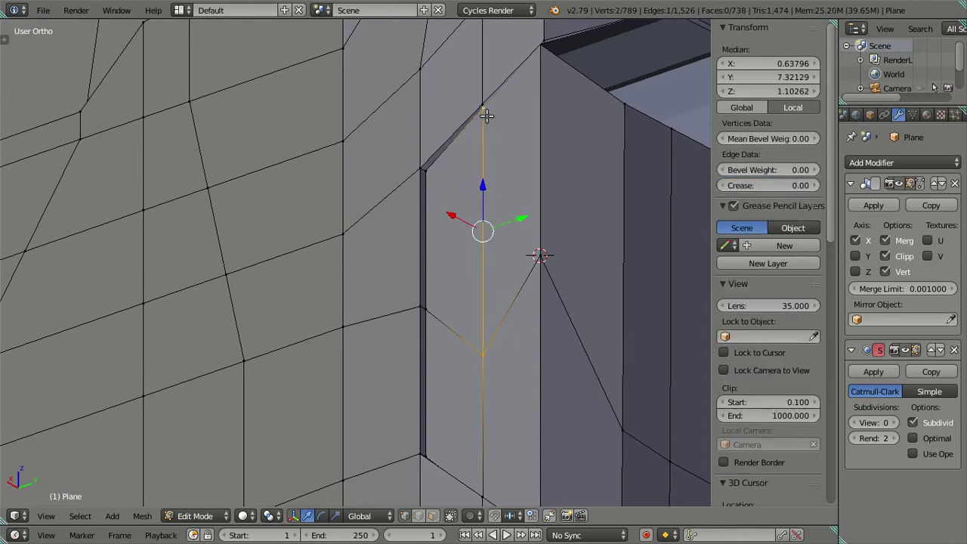
mouse_move(520, 139)
middle_mouse_down()
mouse_move(544, 277)
mouse_move(498, 282)
mouse_move(530, 275)
mouse_move(543, 256)
mouse_move(554, 287)
mouse_move(537, 312)
middle_mouse_up()
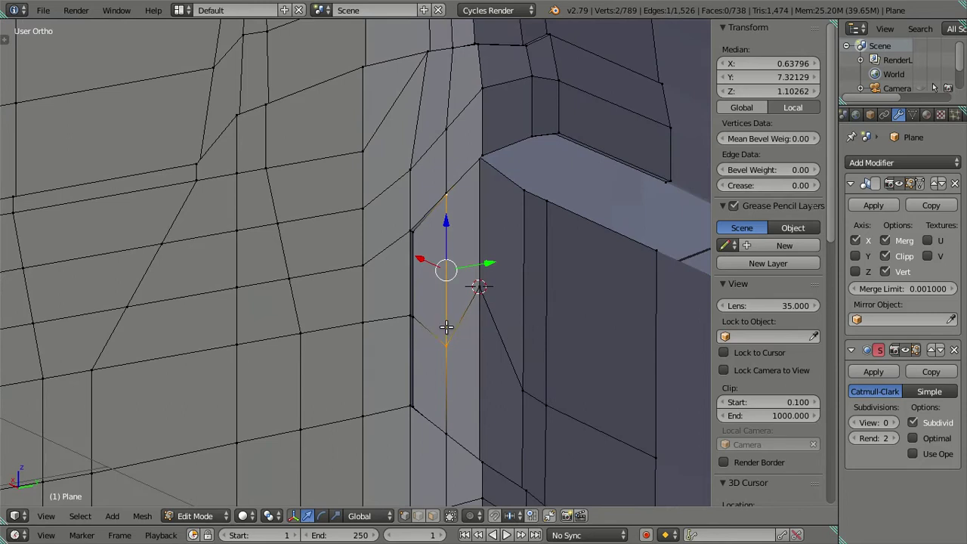
key("ctrl+r")
left_click(577, 299)
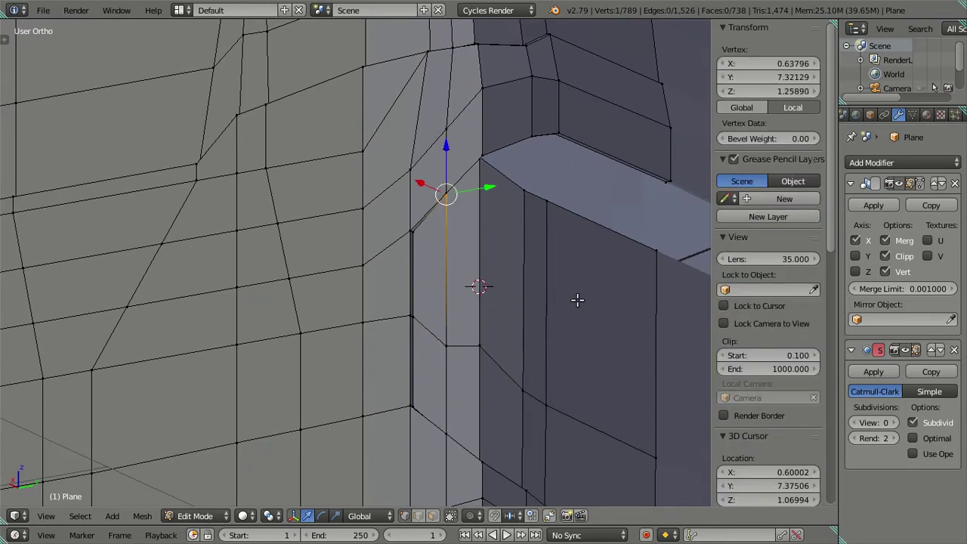
left_click(577, 300)
mouse_move(565, 312)
middle_mouse_down()
mouse_move(476, 330)
mouse_move(476, 319)
mouse_move(455, 311)
mouse_move(499, 298)
mouse_move(509, 315)
mouse_move(491, 304)
mouse_move(481, 241)
mouse_move(470, 239)
mouse_move(455, 265)
mouse_move(445, 248)
middle_mouse_up()
key("a")
- Orbit to inspect the ledge from above and from underneath
mouse_move(391, 174)
middle_mouse_down()
mouse_move(433, 204)
mouse_move(467, 211)
mouse_move(448, 244)
mouse_move(432, 166)
mouse_move(431, 151)
mouse_move(441, 151)
mouse_move(453, 183)
mouse_move(429, 165)
mouse_move(398, 173)
middle_mouse_up()
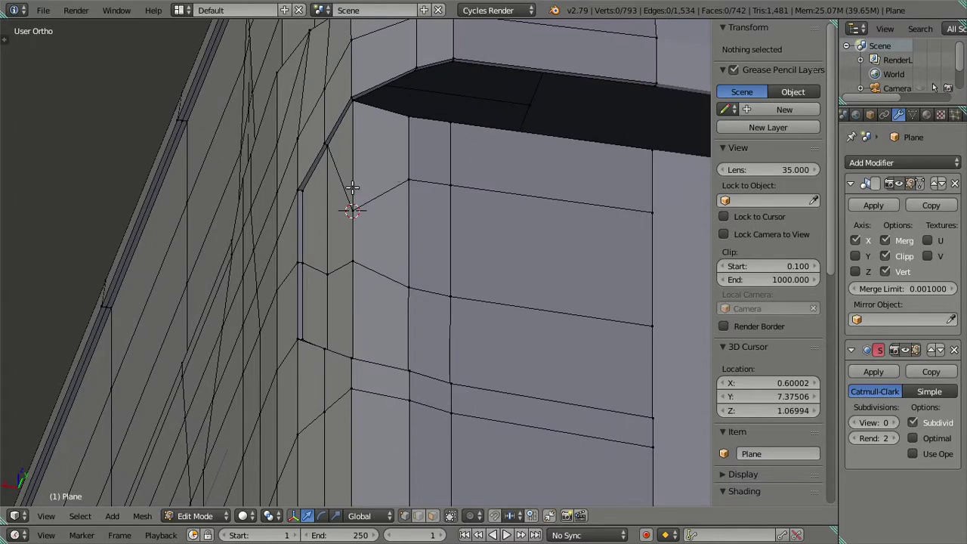
middle_click_drag(404, 231, 401, 227)
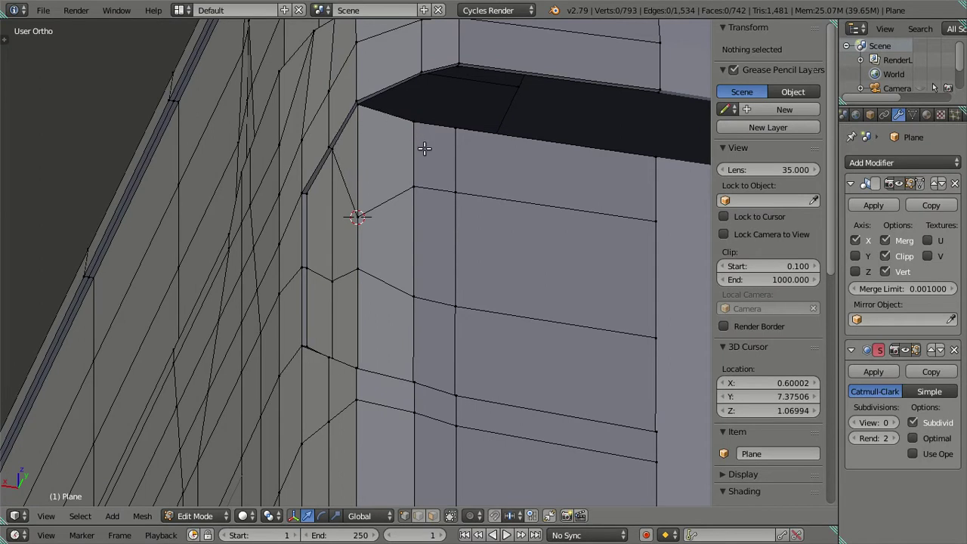
mouse_move(425, 148)
middle_mouse_down()
mouse_move(410, 176)
mouse_move(453, 248)
mouse_move(479, 179)
mouse_move(498, 194)
mouse_move(453, 241)
mouse_move(462, 224)
mouse_move(406, 249)
middle_mouse_up()
key("ctrl+KP_1")
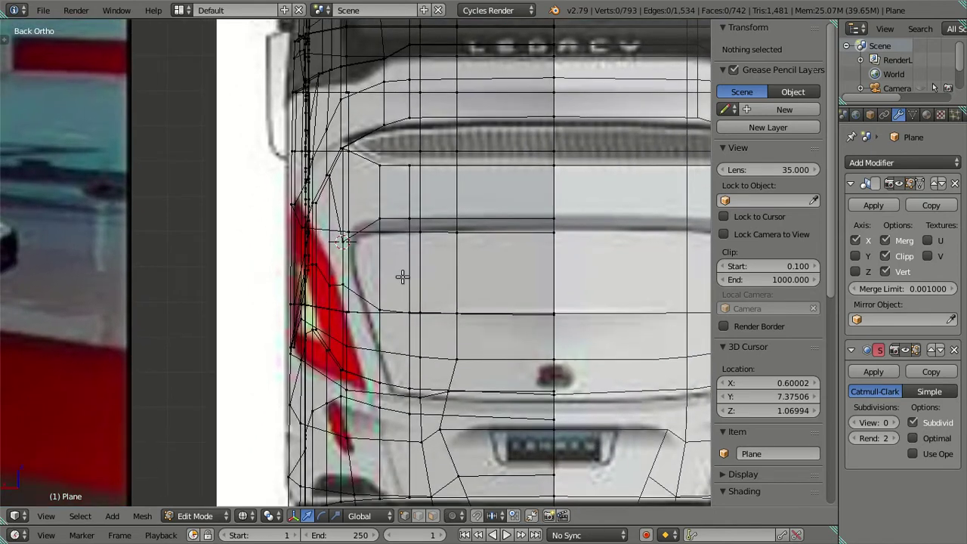
scroll(363, 395, "down", 2)
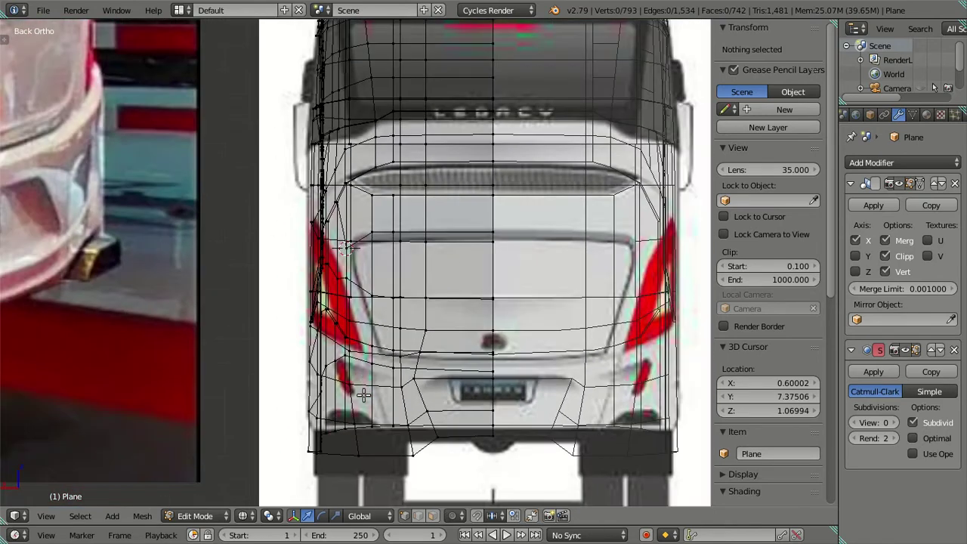
key("z")
key("z")
key("z")
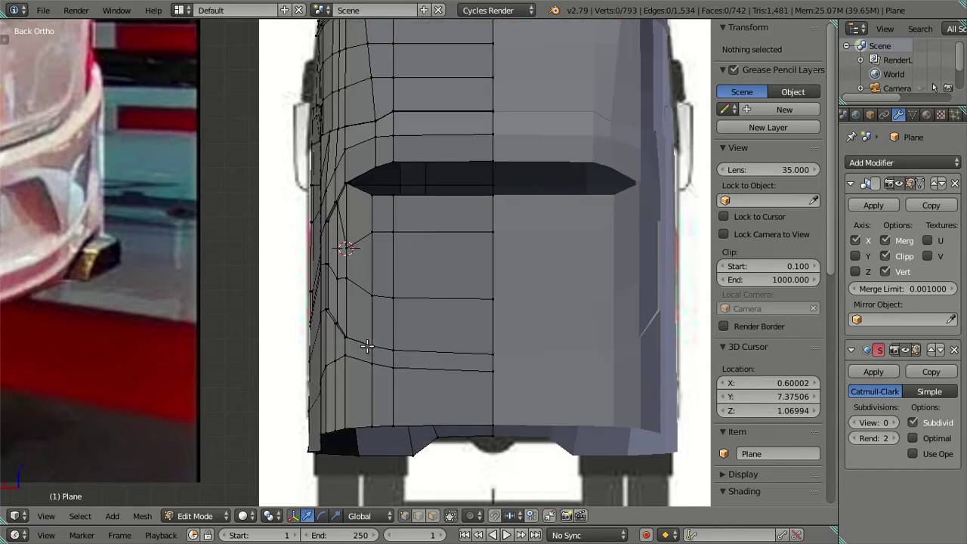
scroll(366, 346, "up", 3)
mouse_move(367, 349)
middle_mouse_down()
mouse_move(395, 428)
mouse_move(479, 380)
mouse_move(477, 339)
mouse_move(460, 314)
mouse_move(408, 325)
mouse_move(375, 367)
mouse_move(374, 351)
mouse_move(405, 356)
mouse_move(477, 423)
mouse_move(502, 357)
mouse_move(516, 421)
mouse_move(464, 460)
mouse_move(403, 325)
mouse_move(423, 332)
middle_mouse_up()
key("KP_3")
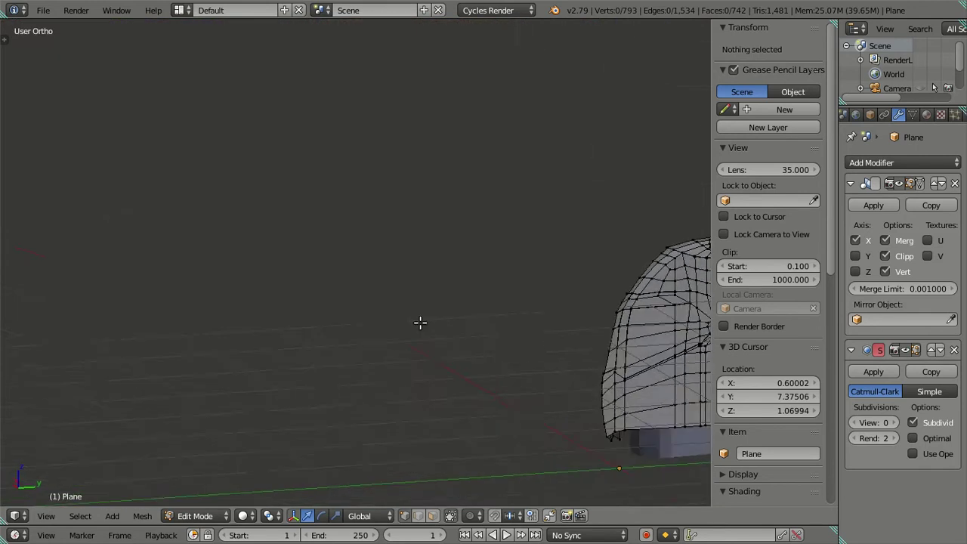
mouse_move(421, 319)
middle_mouse_down()
mouse_move(245, 320)
mouse_move(259, 309)
mouse_move(401, 337)
mouse_move(268, 323)
mouse_move(429, 279)
middle_mouse_up()
scroll(268, 322, "up", 2)
scroll(308, 317, "up", 2)
scroll(393, 311, "up", 2)
key("Tab")
key("Tab")
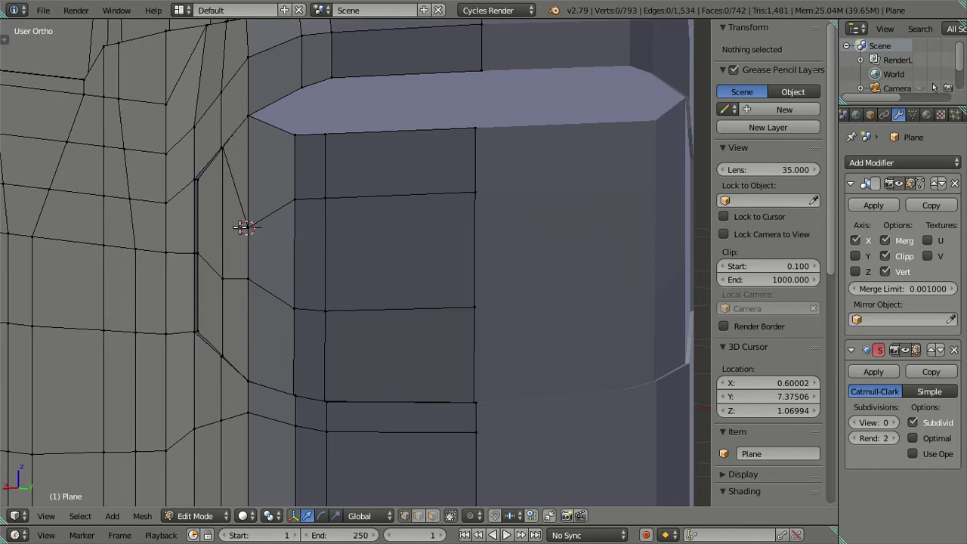
key("k")
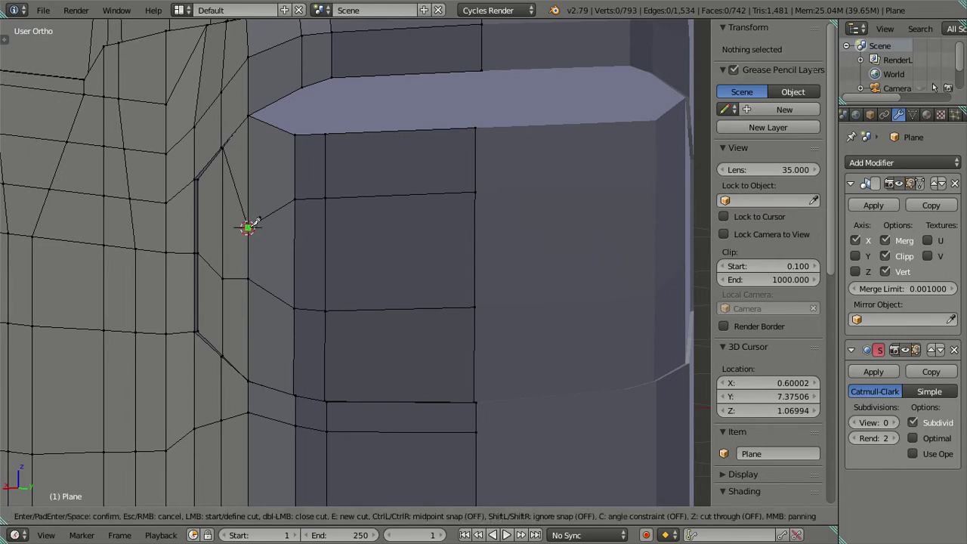
left_click(247, 227)
left_click(294, 307)
key("Return")
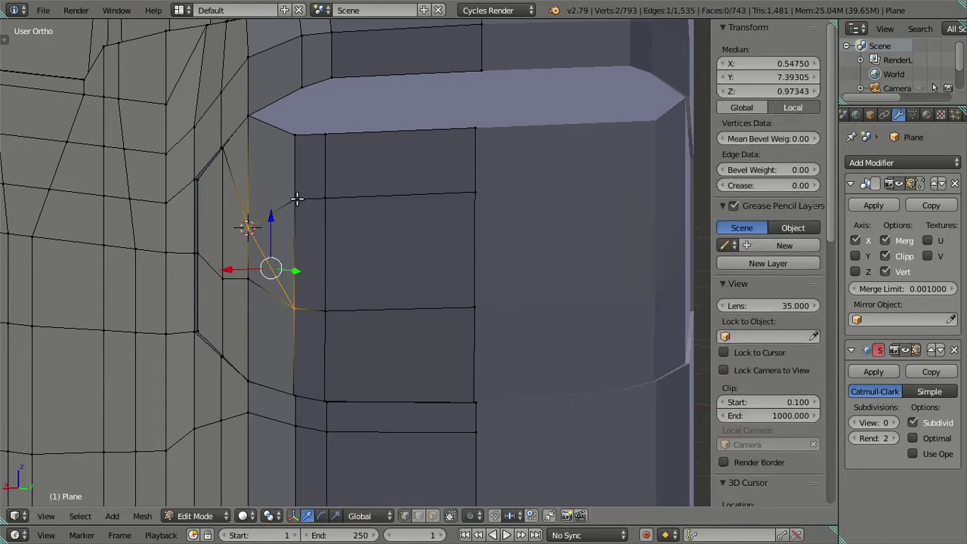
scroll(249, 222, "down", 3)
middle_click_drag(249, 222, 292, 224)
key("ctrl+KP_1")
scroll(237, 267, "down", 3)
scroll(397, 251, "down", 2)
mouse_move(397, 251)
middle_mouse_down("shift")
mouse_move(453, 250)
mouse_move(423, 317)
mouse_move(345, 231)
middle_mouse_up("shift")
scroll(453, 249, "up", 3)
scroll(367, 321, "up", 3)
scroll(347, 230, "up", 1)
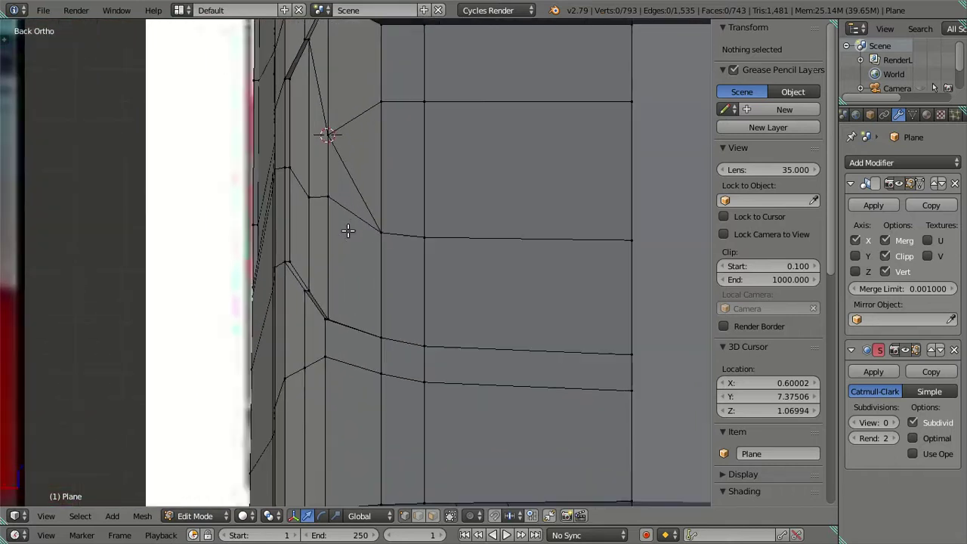
scroll(348, 226, "down", 3)
scroll(356, 145, "up", 2)
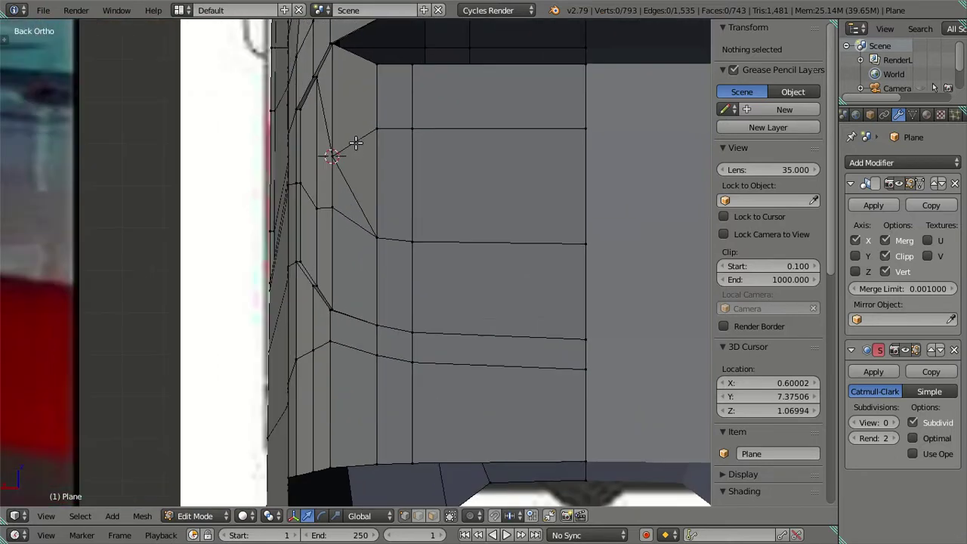
middle_click_drag(367, 118, 347, 218, "shift")
scroll(351, 173, "up", 1)
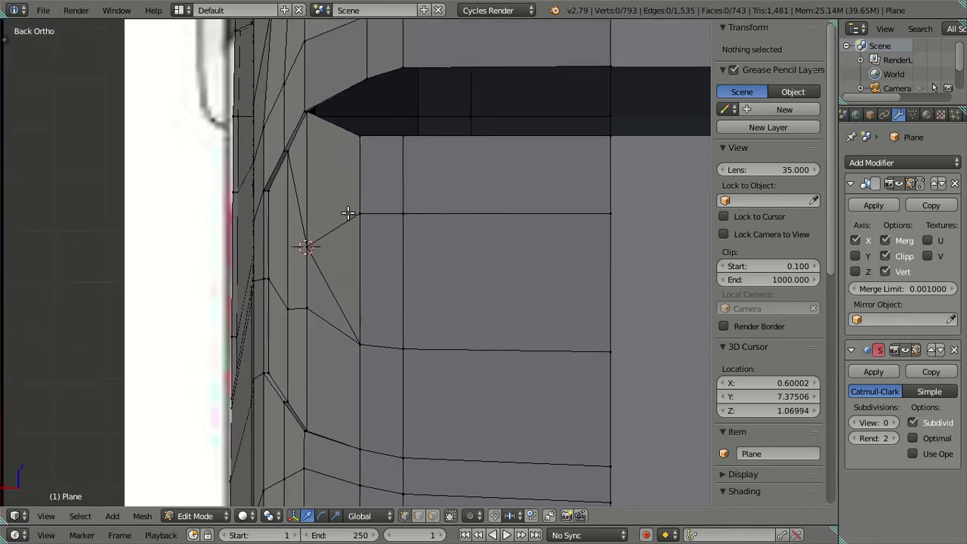
right_click(506, 212, "alt")
key("x")
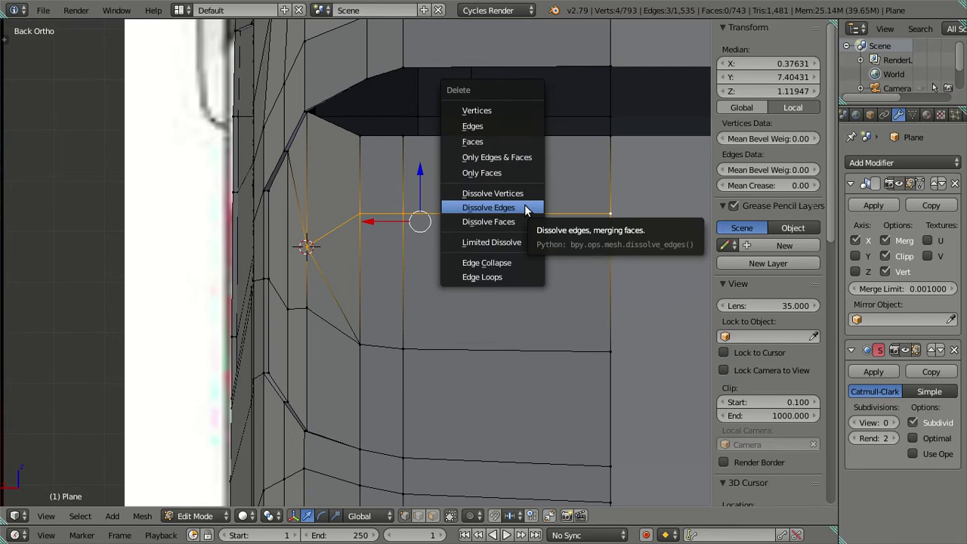
right_click(524, 204)
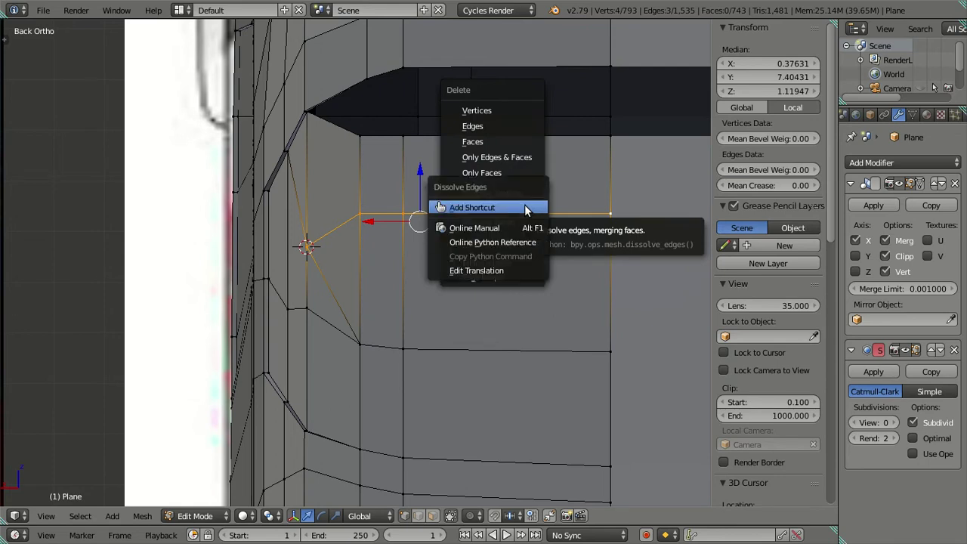
key("Escape")
key("a")
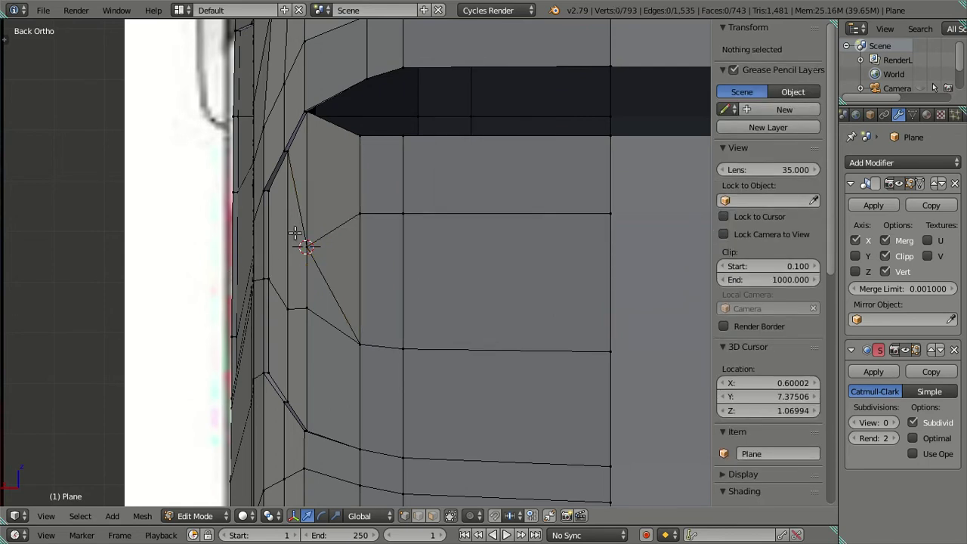
scroll(294, 232, "up", 2)
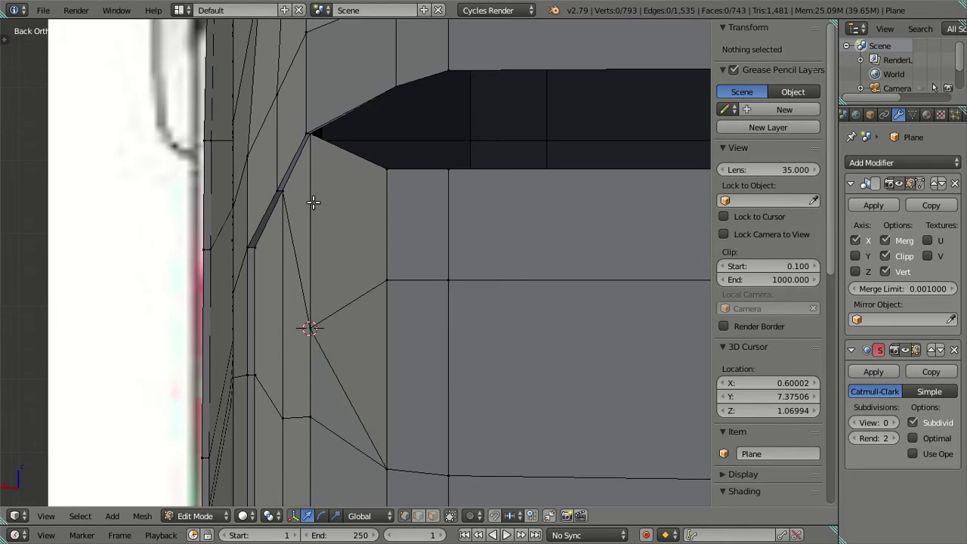
key("ctrl+r")
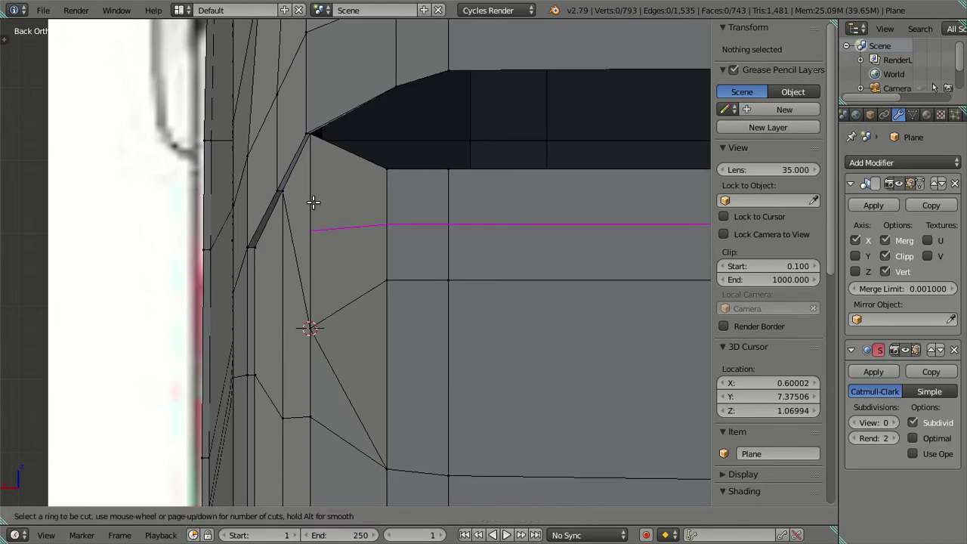
left_click(313, 203)
right_click(315, 202)
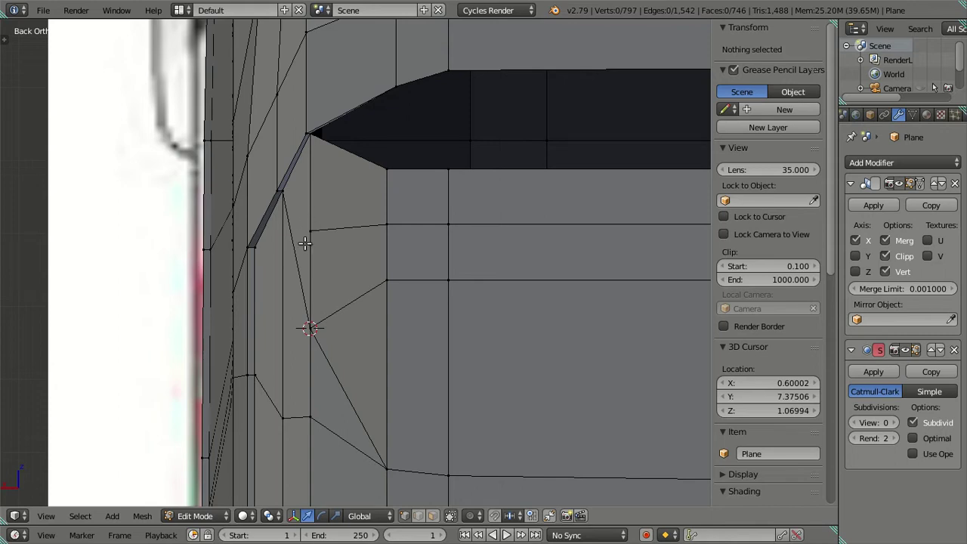
key("ctrl+z")
key("ctrl+z")
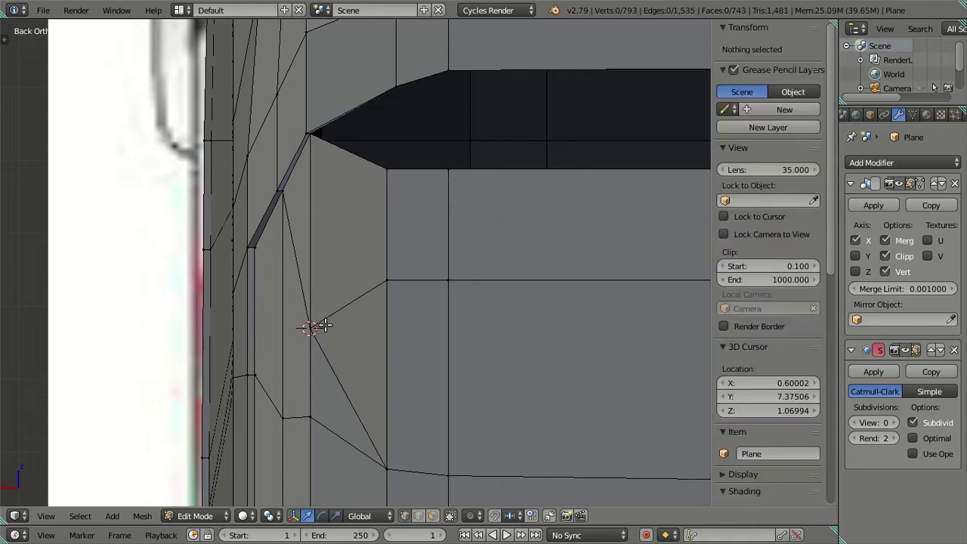
key("ctrl+r")
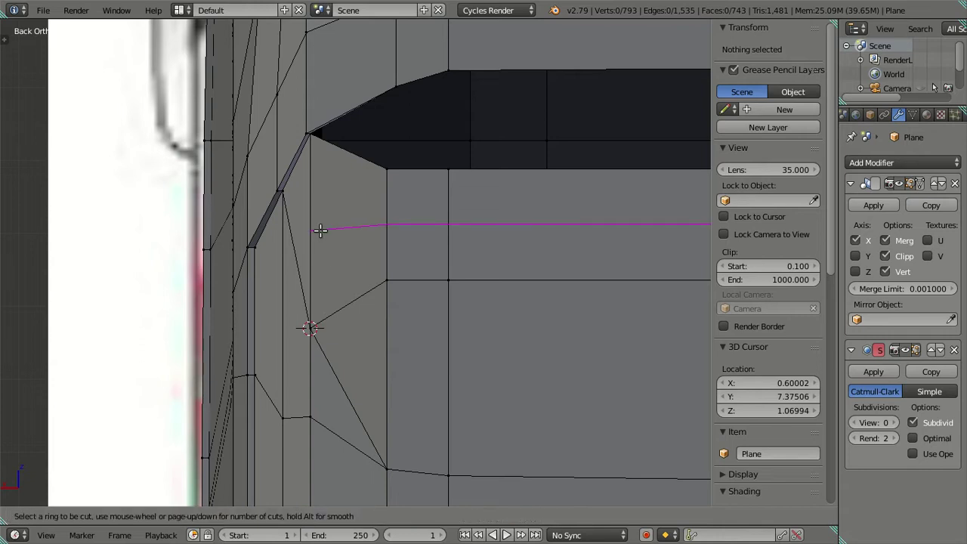
left_click(320, 230)
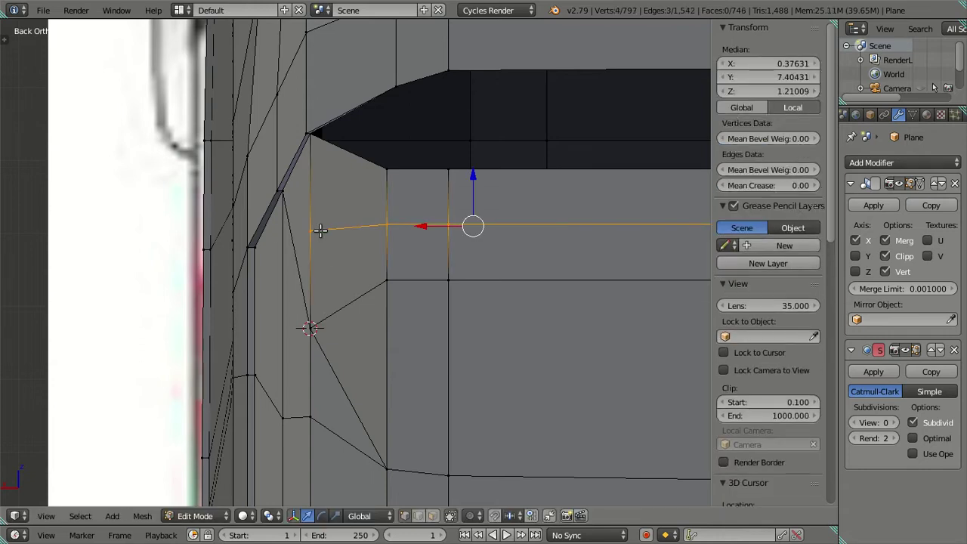
right_click(386, 225)
left_click(773, 90)
key("Return")
key("shift+v")
left_click(325, 226)
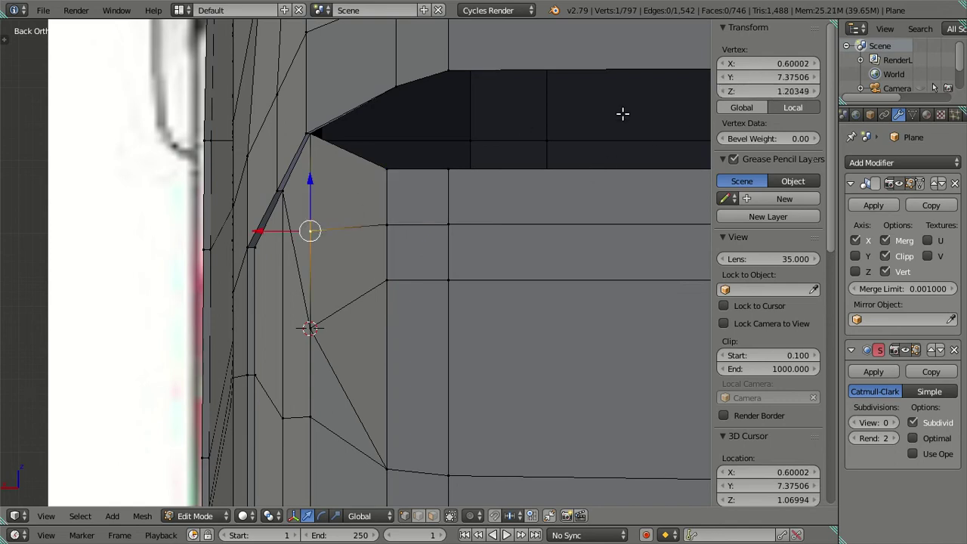
key("a")
right_click(310, 325)
right_click(281, 210, "shift")
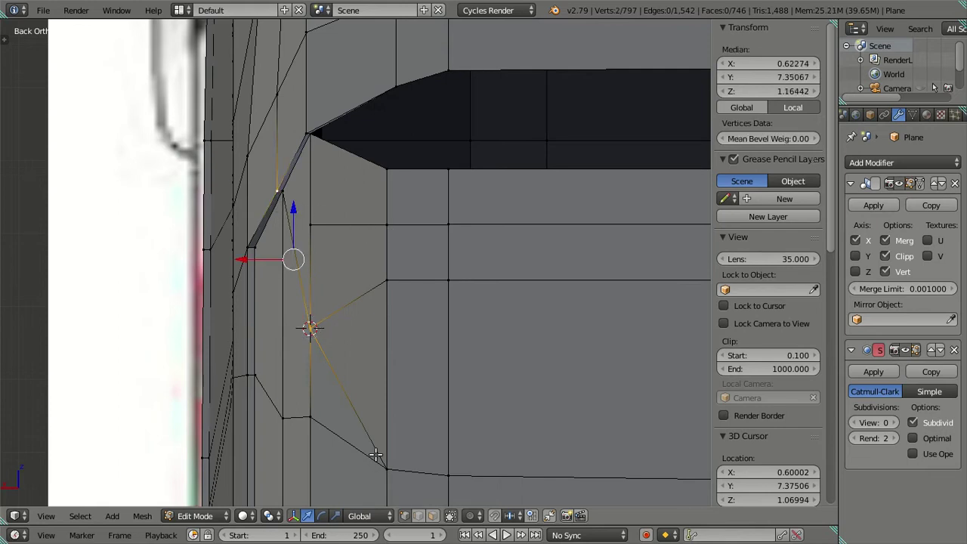
left_click(418, 515)
right_click(296, 270)
key("x")
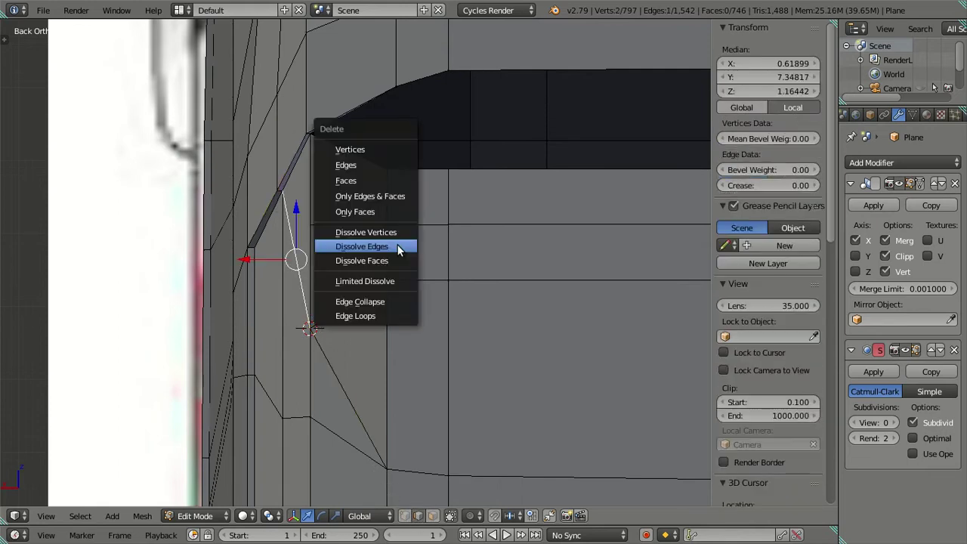
left_click(399, 250)
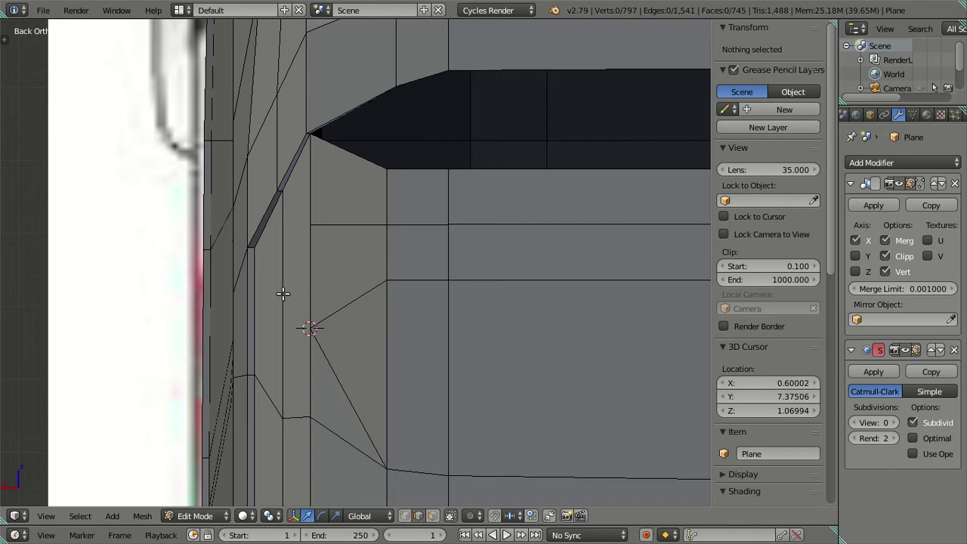
key("ctrl+z")
key("ctrl+z")
scroll(322, 280, "down", 2)
scroll(323, 280, "up", 1)
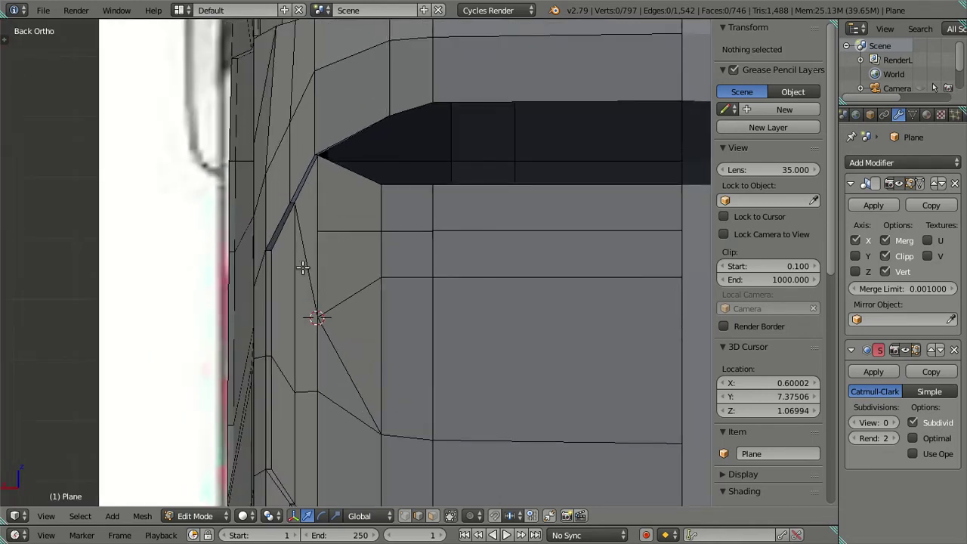
mouse_move(300, 216)
middle_mouse_down()
mouse_move(319, 233)
mouse_move(429, 252)
mouse_move(116, 216)
middle_mouse_up()
middle_click_drag(377, 231, 155, 225)
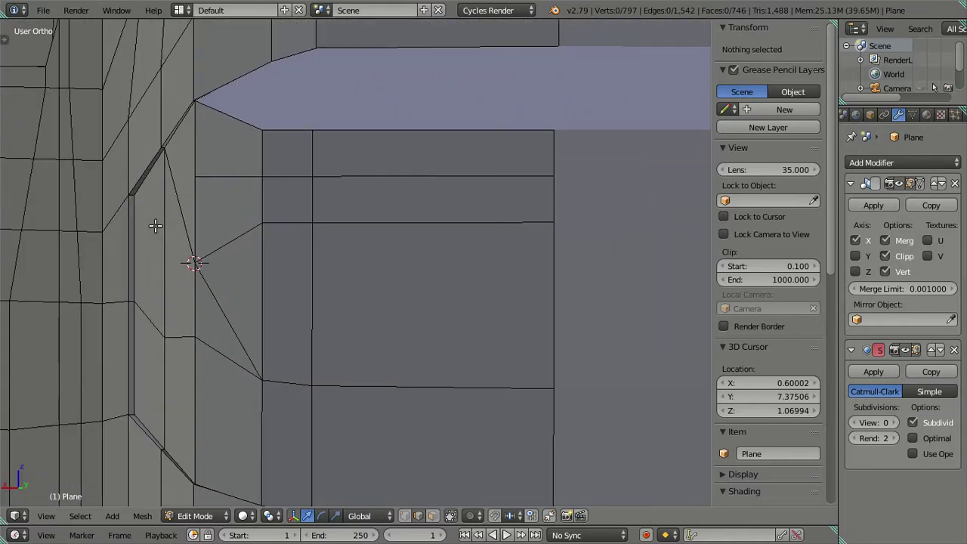
right_click(158, 224)
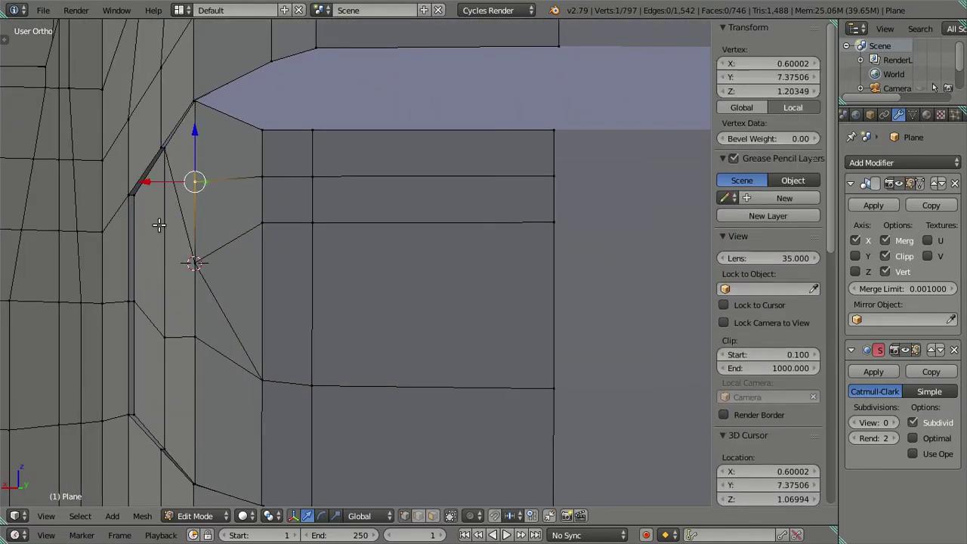
key("ctrl+x")
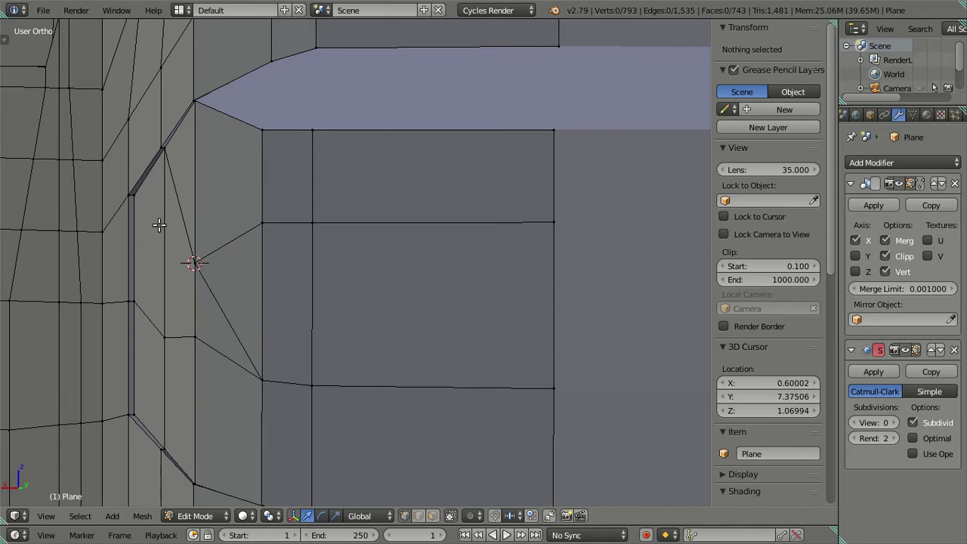
scroll(528, 91, "down", 4)
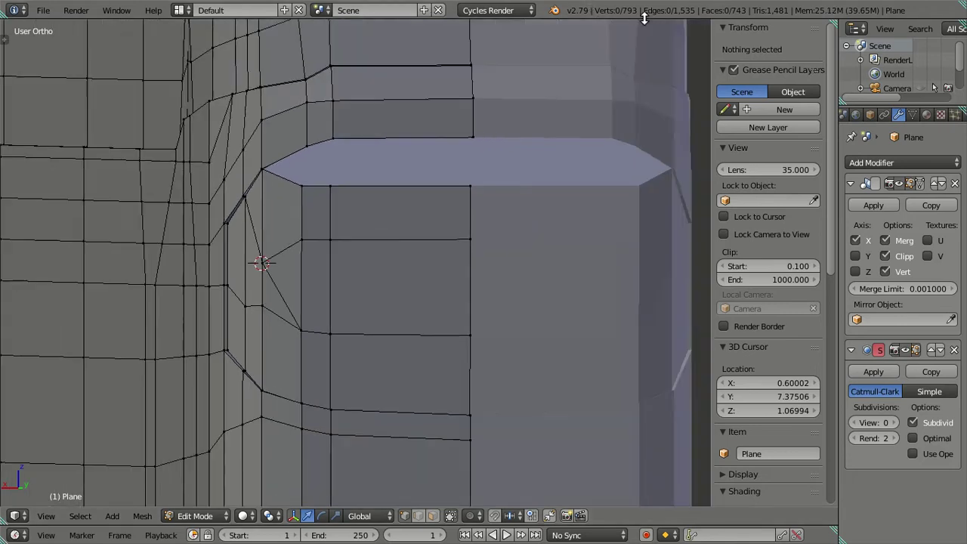
scroll(643, 10, "down", 1)
key("ctrl+KP_1")
scroll(360, 203, "down", 3)
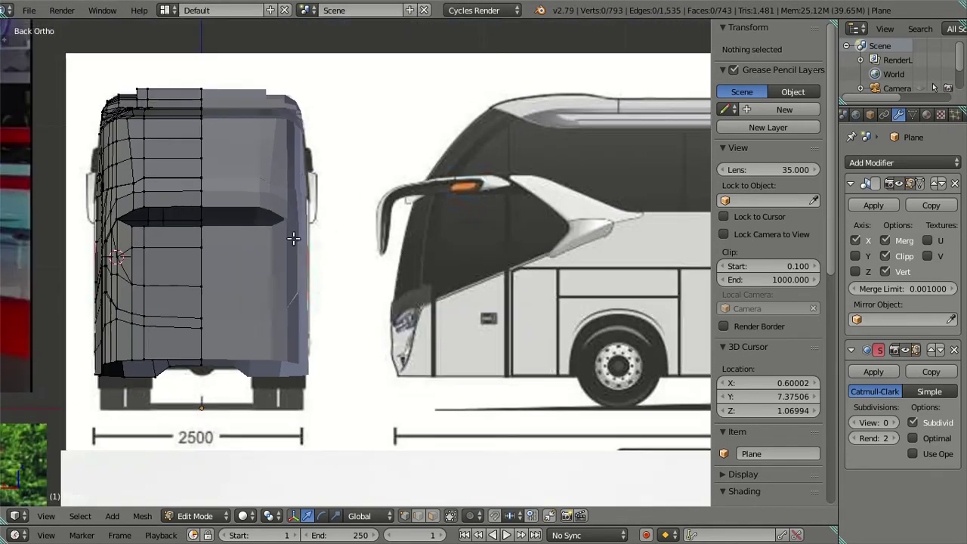
scroll(330, 262, "up", 1)
scroll(330, 262, "up", 3)
scroll(390, 242, "up", 3)
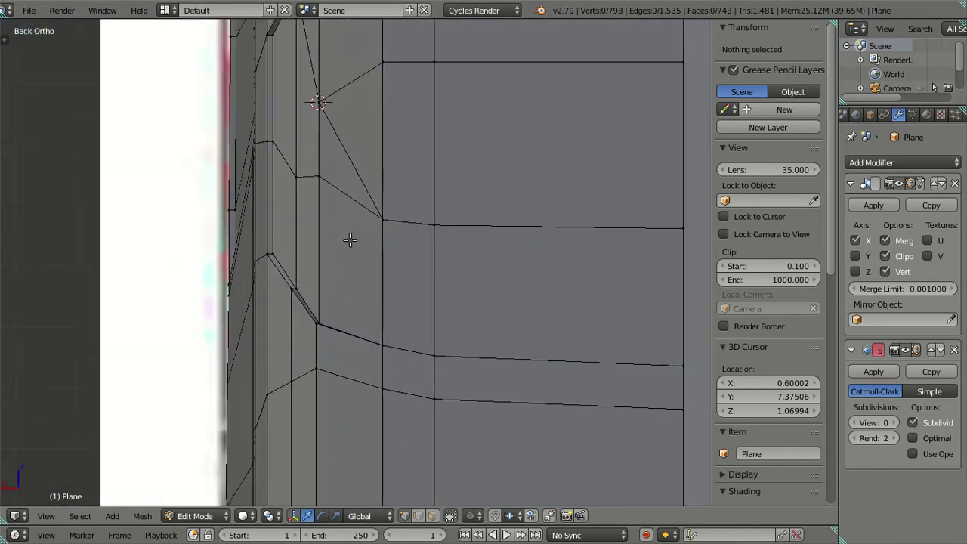
right_click(352, 198, "alt")
- Place the 3D cursor on a vertex of two temporary lower-corner edge loops, then undo the loops
key("ctrl+r")
scroll(379, 261, "up", 1)
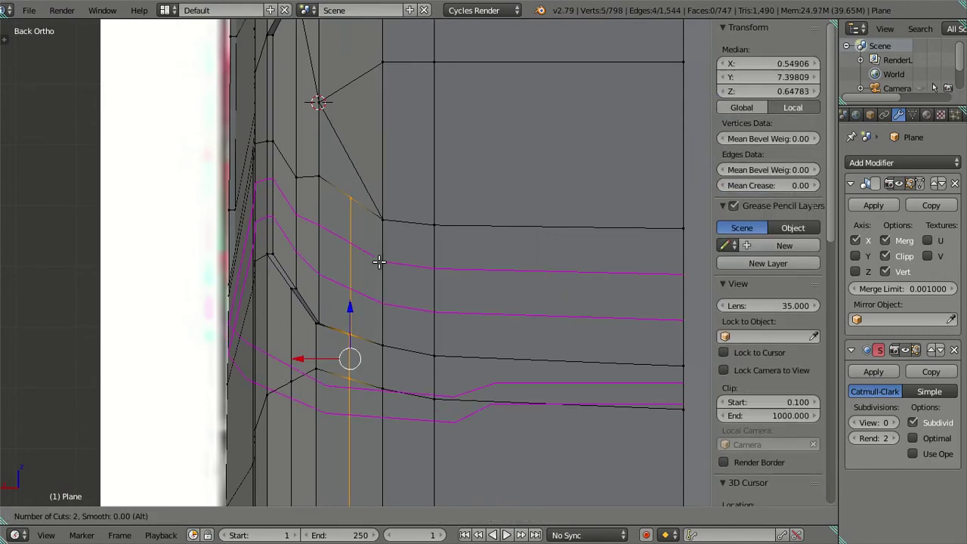
left_click(378, 261)
right_click(378, 261)
right_click(350, 243)
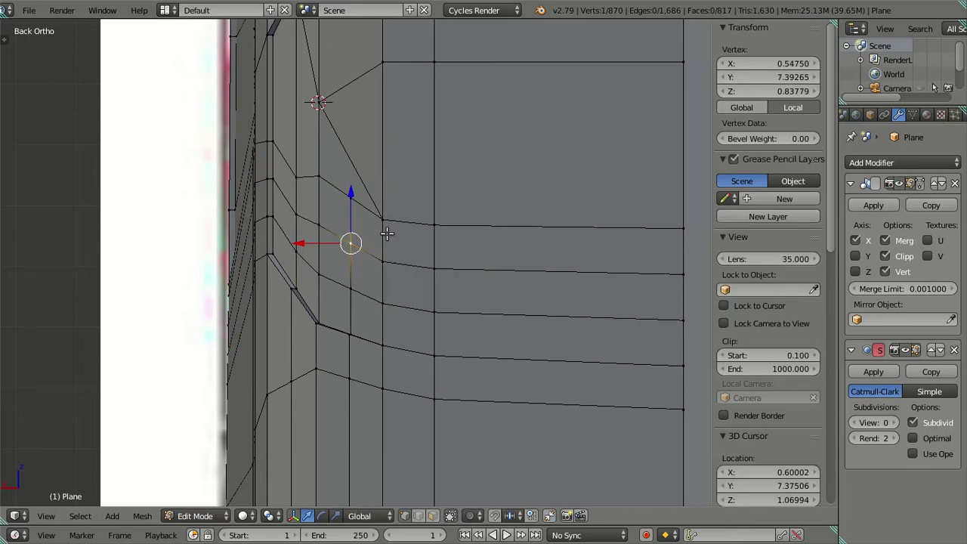
key("shift+s")
left_click(422, 257)
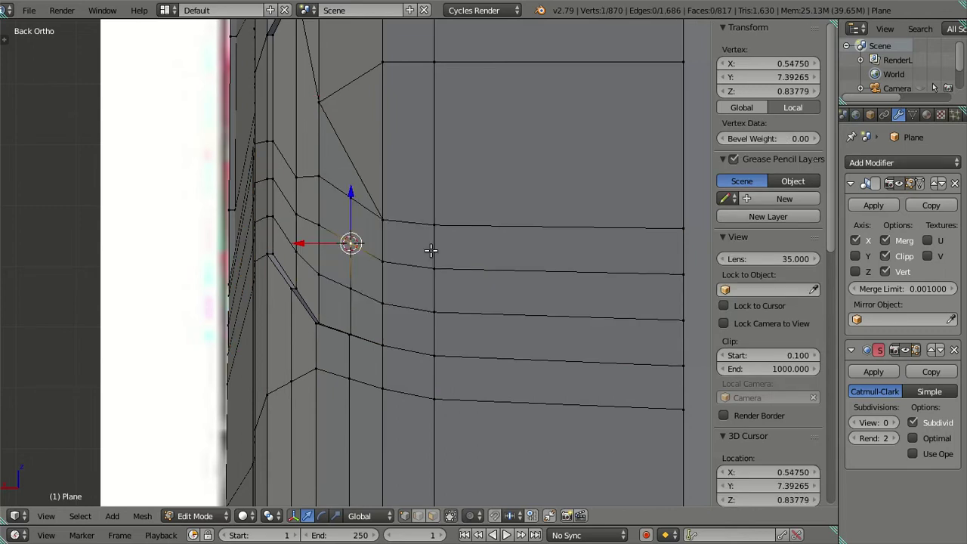
key("ctrl+z")
- Snap a rear corner vertex onto the 3D cursor
key("a")
right_click(403, 223)
key("shift+s")
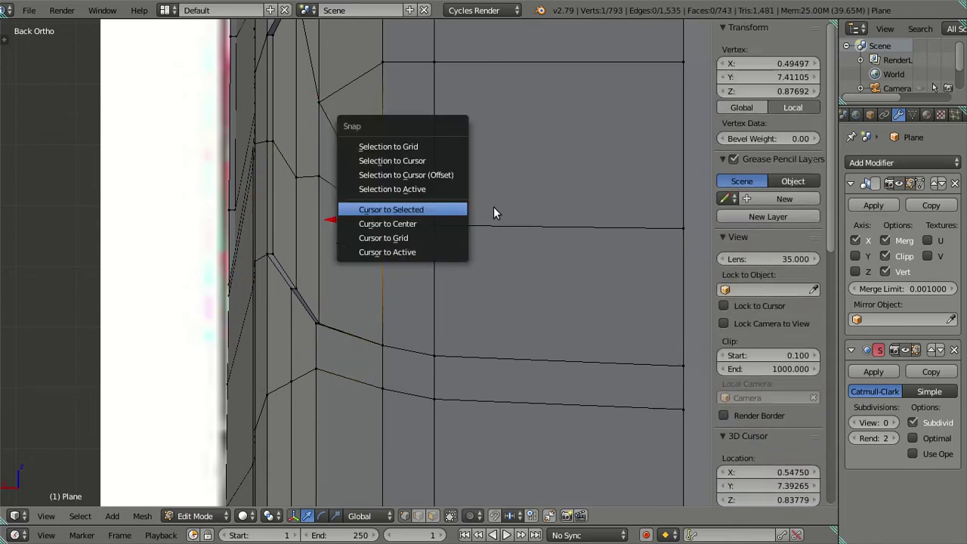
left_click(465, 176)
key("a")
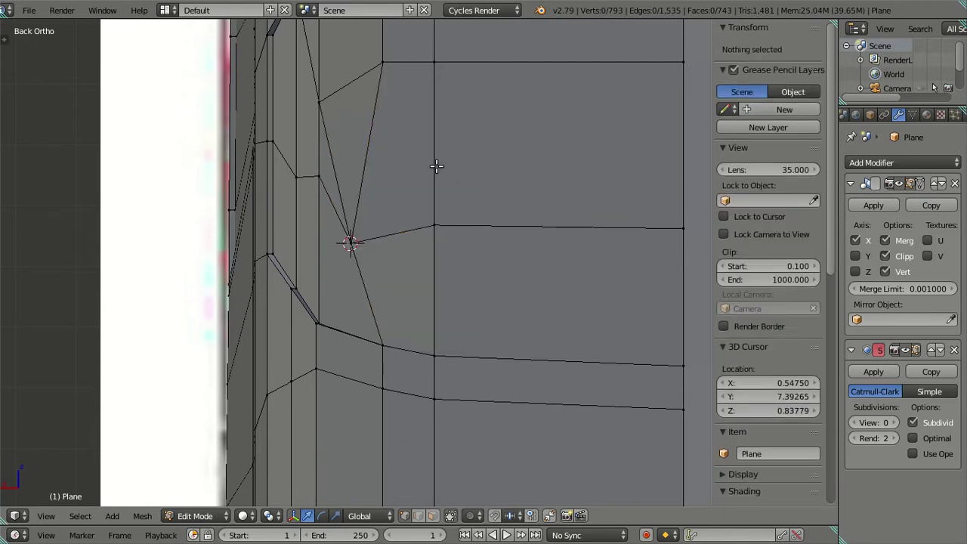
scroll(328, 262, "down", 2)
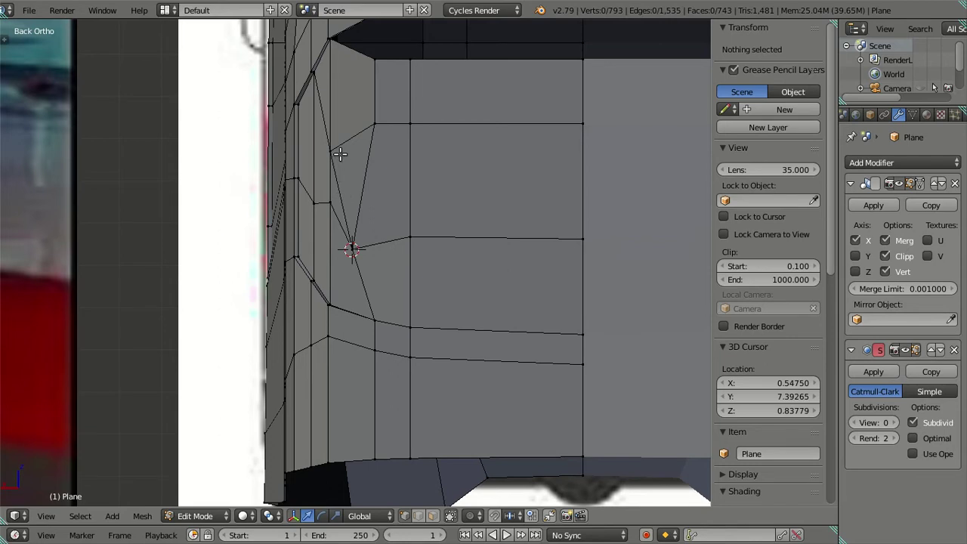
- Shift the vertex and edge above the cursor point slightly sideways along X
right_click(330, 151)
right_click(351, 249, "shift")
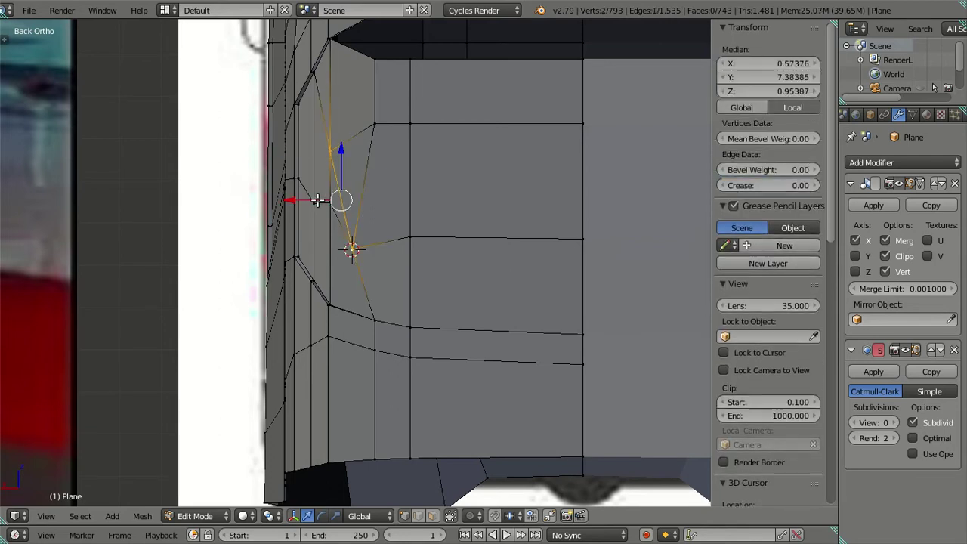
left_click_drag(296, 200, 298, 196)
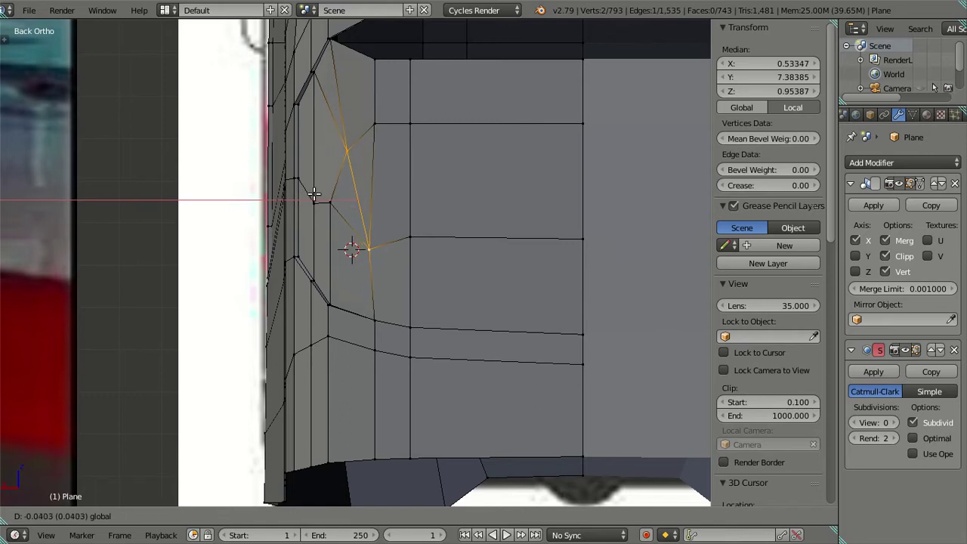
left_click(314, 197)
scroll(219, 219, "down", 3)
scroll(220, 219, "down", 2)
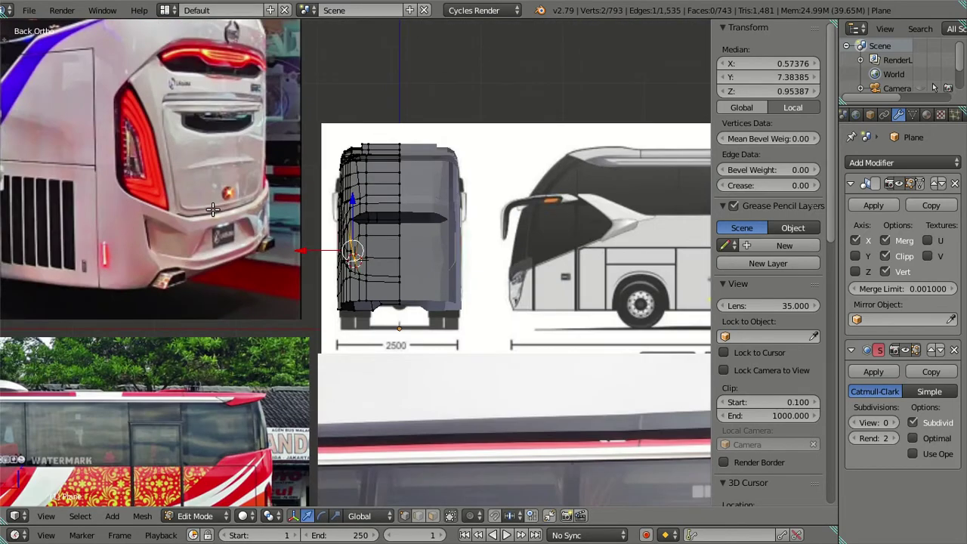
scroll(299, 211, "down", 2)
- In the side view, slide the corner panel's lower vertex slightly sideways
key("KP_3")
middle_click_drag(528, 318, 324, 317, "shift")
scroll(328, 323, "up", 3)
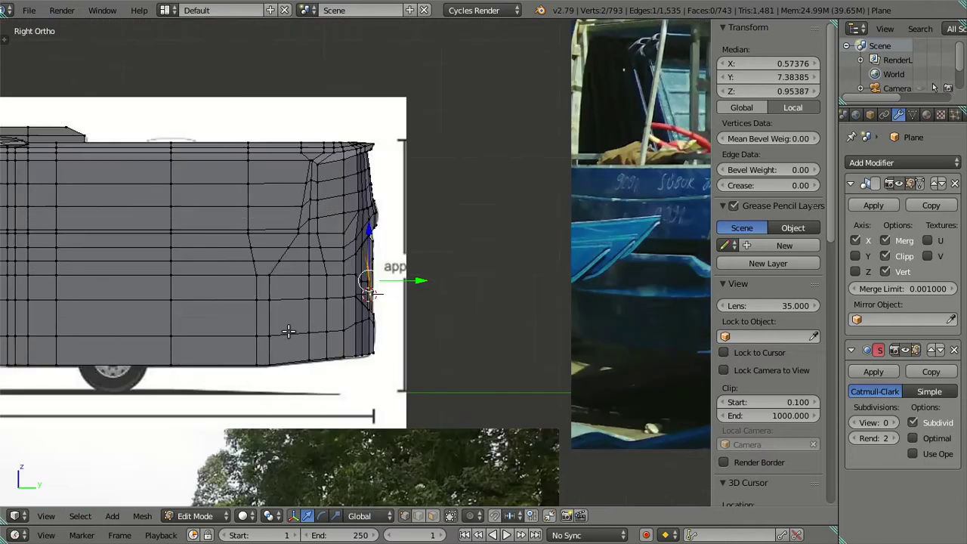
scroll(328, 323, "up", 3)
scroll(328, 324, "up", 2)
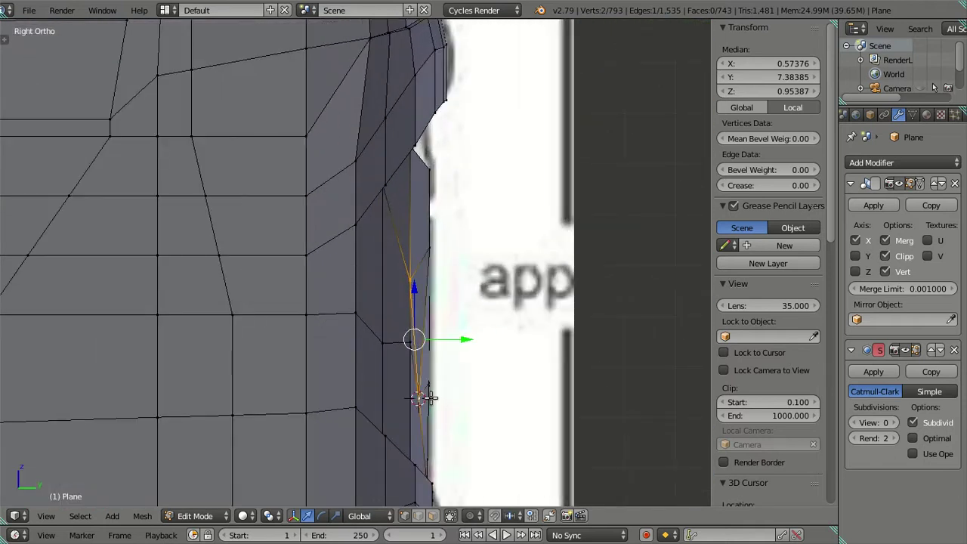
middle_click_drag(428, 395, 408, 338, "shift")
scroll(408, 338, "up", 1)
right_click(414, 346)
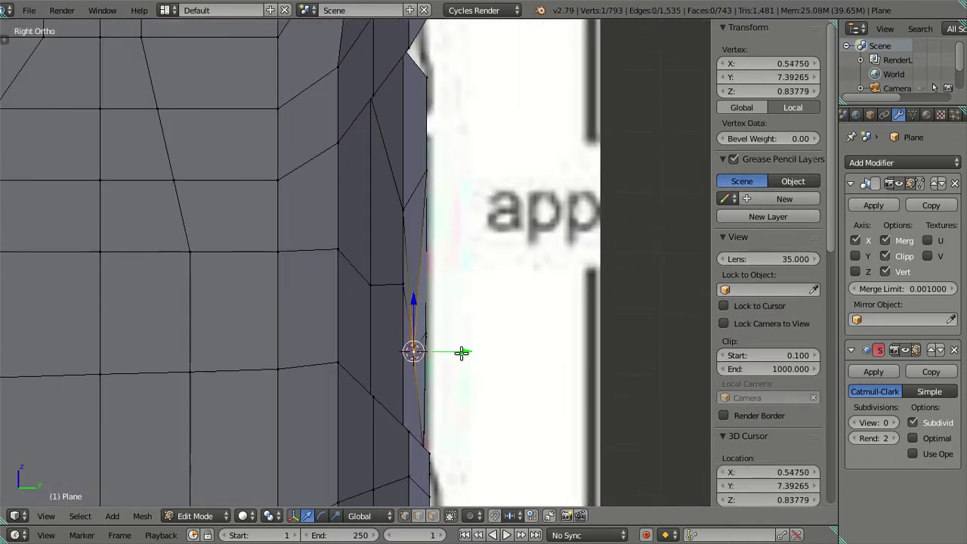
left_click(465, 358)
left_click_drag(464, 353, 467, 351)
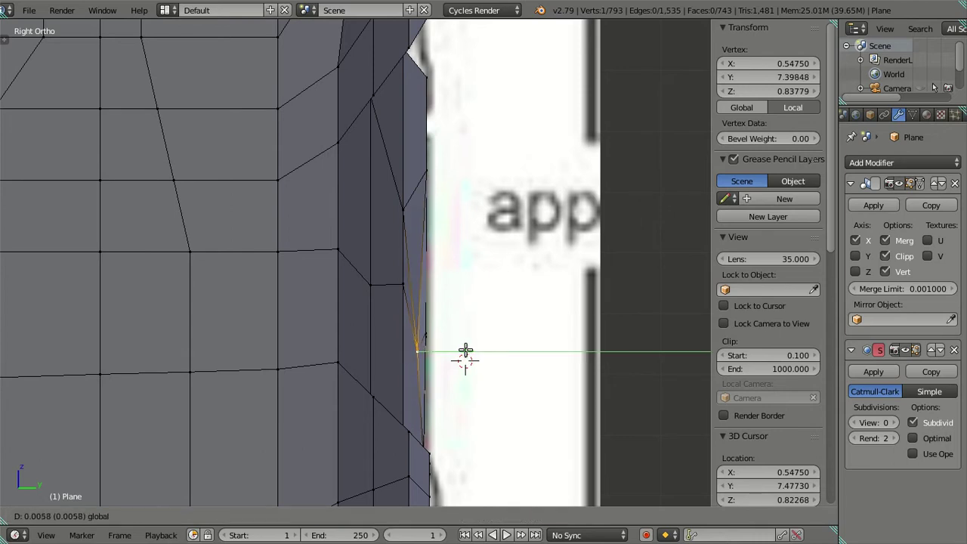
left_click(465, 351)
- Slide the corner panel's upper vertex slightly along Y and inspect the corner in 3D
right_click(405, 211)
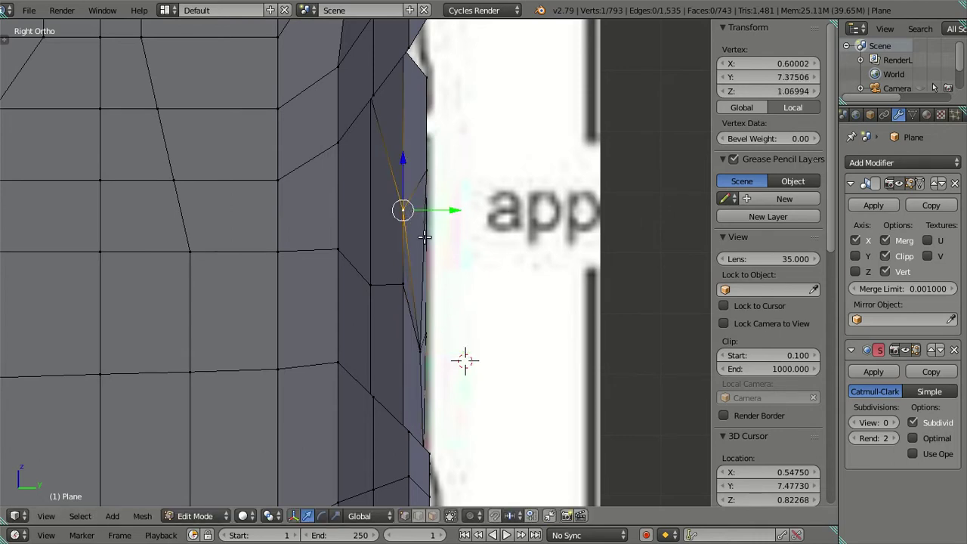
left_click_drag(455, 210, 460, 209)
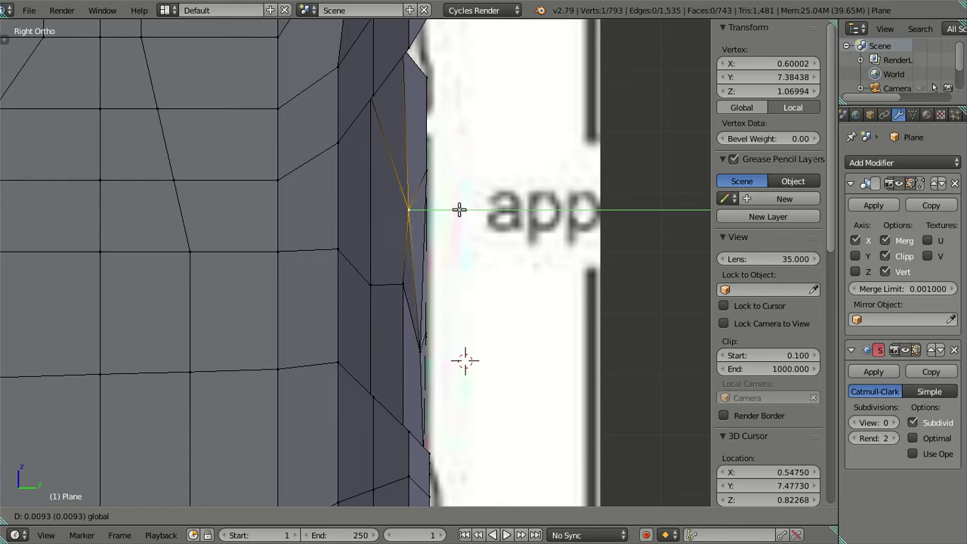
key("a")
scroll(405, 309, "down", 2)
mouse_move(406, 308)
middle_mouse_down()
mouse_move(231, 226)
mouse_move(205, 295)
mouse_move(239, 339)
mouse_move(296, 322)
mouse_move(321, 284)
mouse_move(385, 302)
mouse_move(231, 244)
middle_mouse_up()
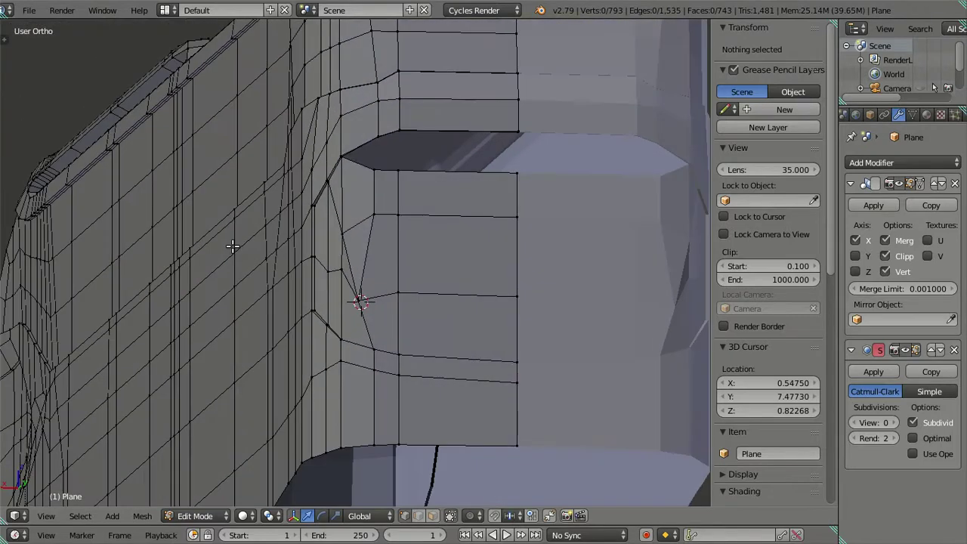
- In Back Ortho view, raise an upper corner panel vertex along Z to 1.11751
key("ctrl+KP_1")
scroll(330, 318, "up", 1)
right_click(328, 213)
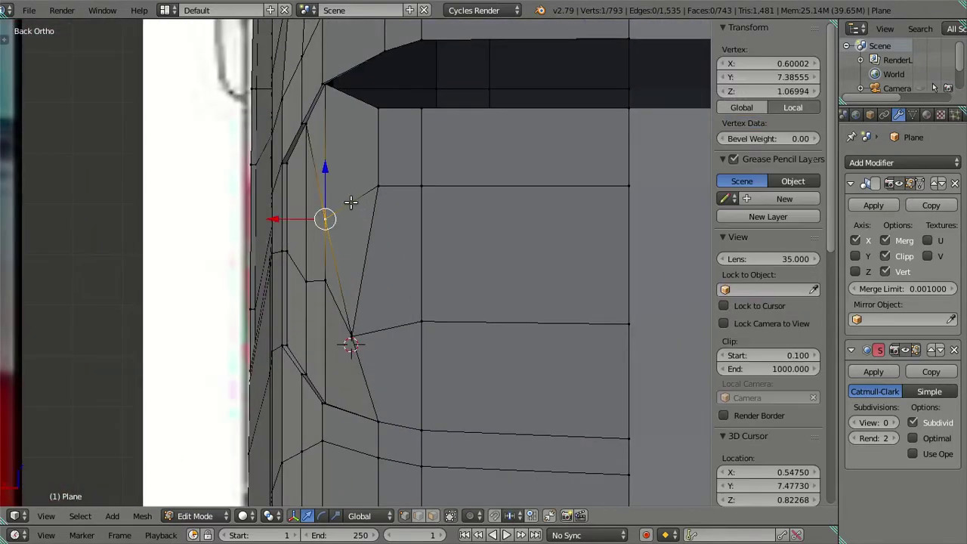
key("g")
key("z")
left_click(329, 142)
- Cancel an X move of the lower corner vertex and reselect the raised upper vertex
right_click(368, 327)
key("g")
key("x")
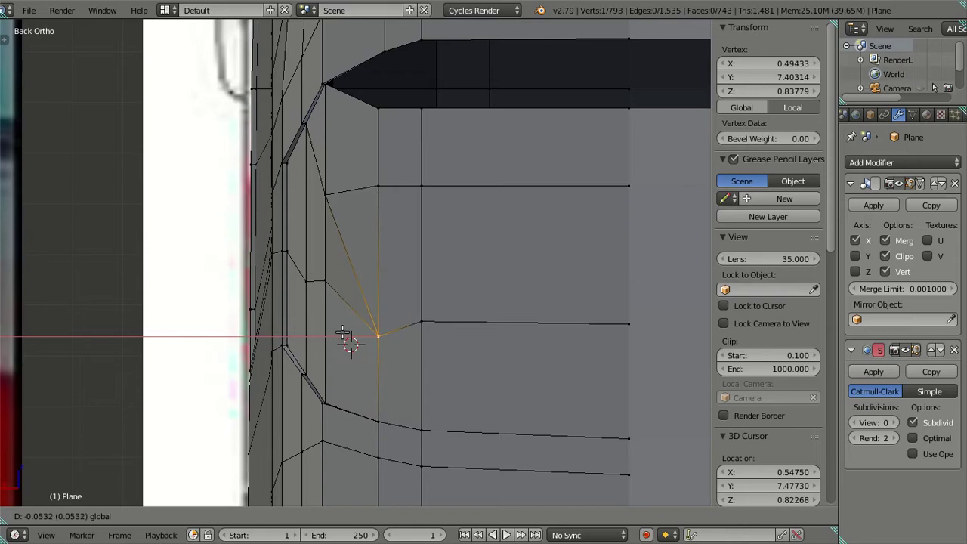
right_click(336, 331)
right_click(324, 195)
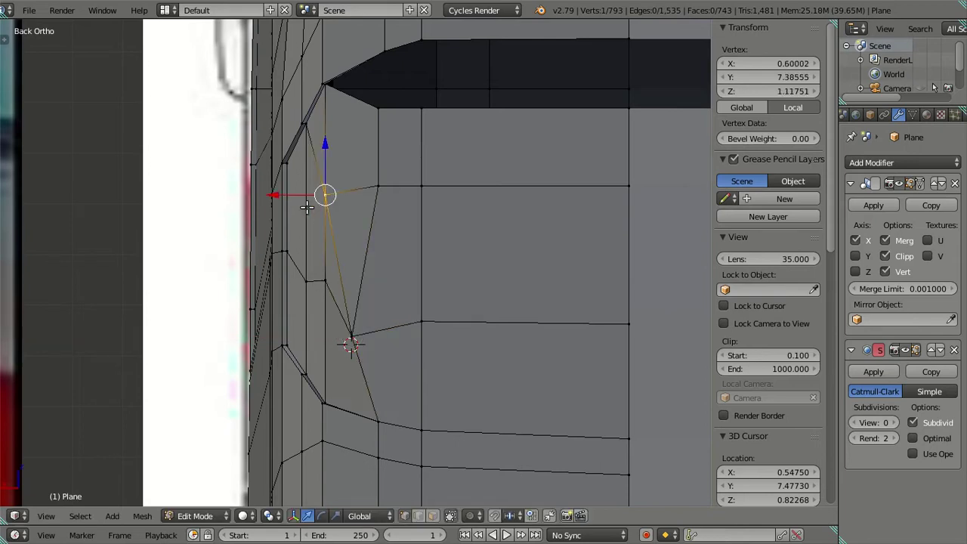
scroll(295, 219, "down", 4)
scroll(293, 220, "down", 2)
- Toggle between wireframe and solid shading to compare the mesh with the rear reference
scroll(378, 277, "up", 4)
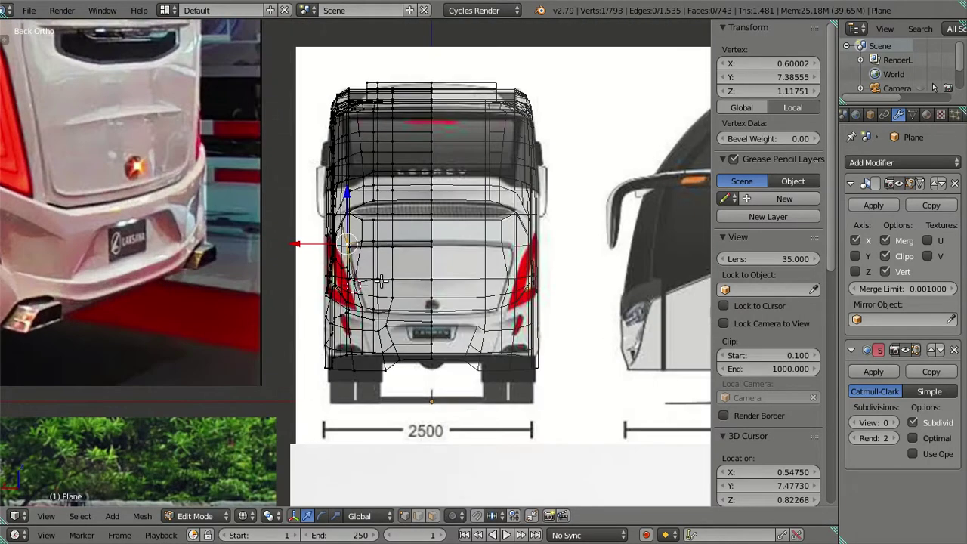
scroll(380, 281, "up", 2)
key("z")
scroll(381, 281, "up", 5)
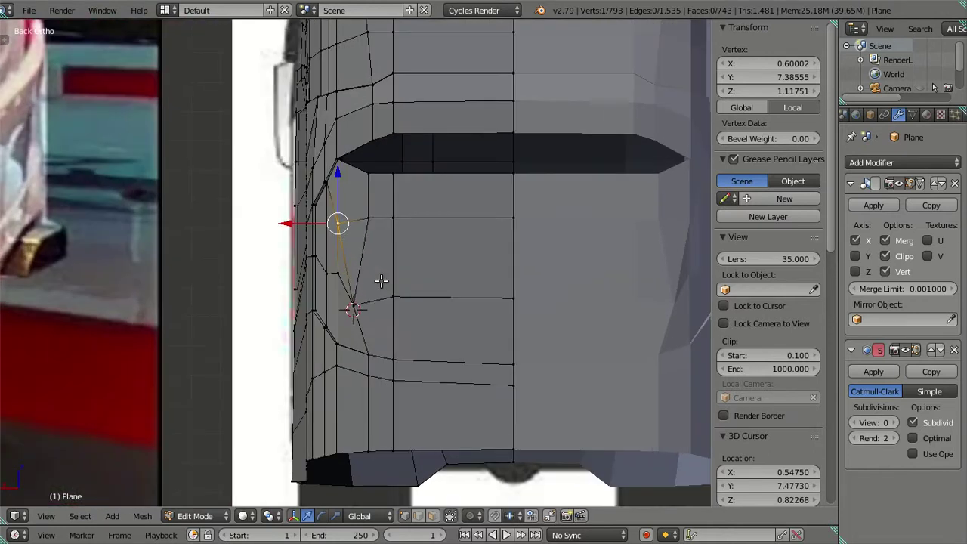
key("a")
key("z")
key("z")
key("ctrl+z")
key("ctrl+z")
key("ctrl+shift+z")
key("a")
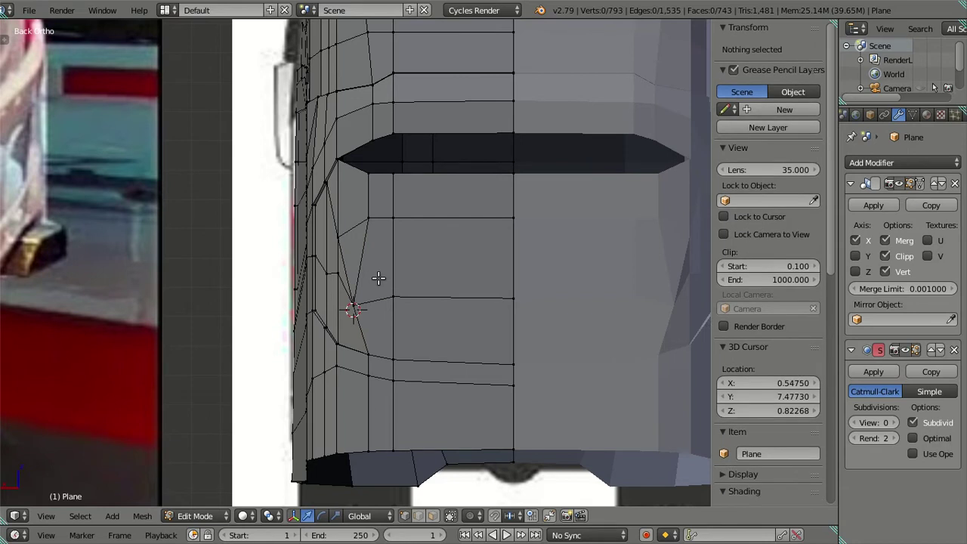
scroll(378, 276, "up", 2)
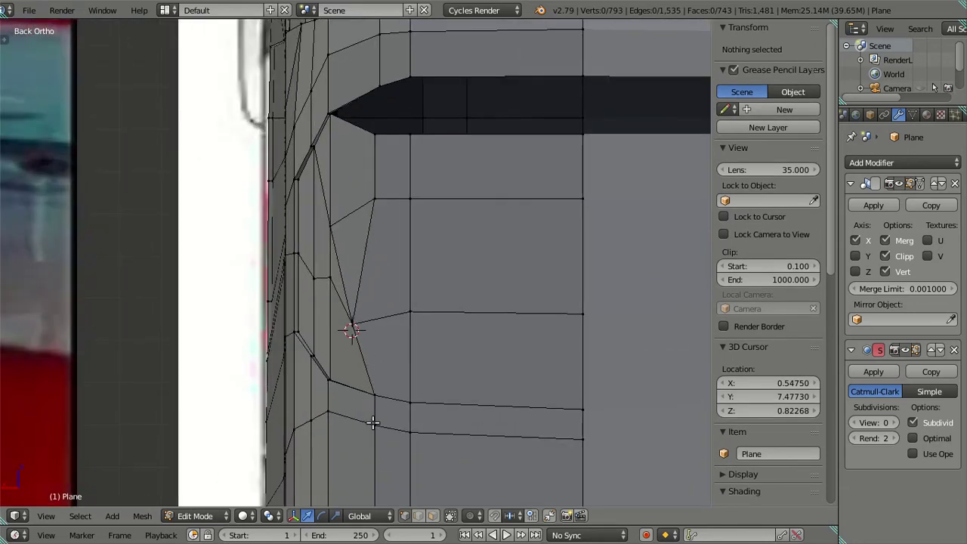
scroll(372, 423, "down", 3)
- Move the short vertex path along the panel's lower edge inward in Back Ortho view
right_click(366, 398)
scroll(370, 385, "up", 3)
middle_click_drag(365, 398, 373, 348)
right_click(373, 348, "ctrl")
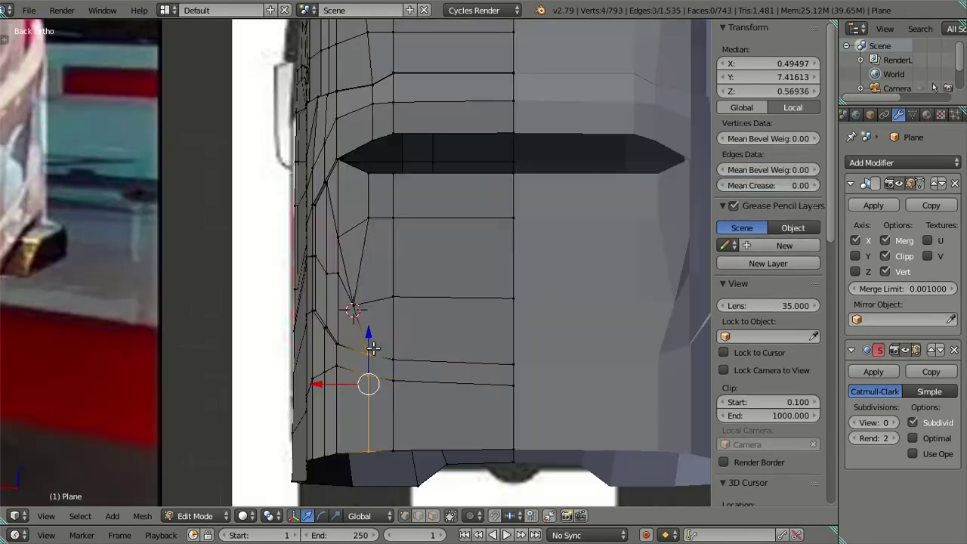
key("ctrl+KP_1")
key("g")
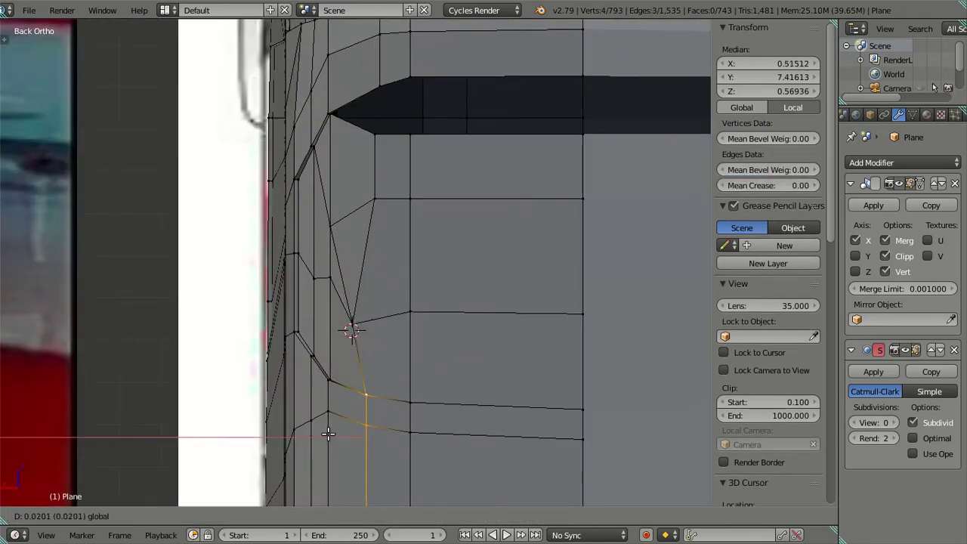
left_click(328, 435)
key("a")
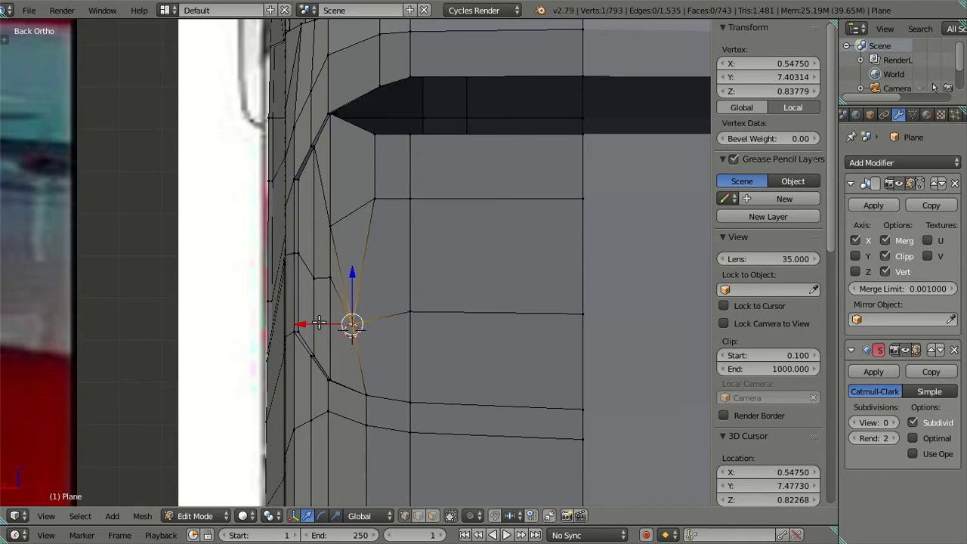
key("a")
- Orbit around the rear corner panel to inspect the groove from above and below
mouse_move(328, 319)
middle_mouse_down()
mouse_move(418, 219)
mouse_move(441, 220)
mouse_move(451, 289)
mouse_move(423, 340)
mouse_move(427, 318)
mouse_move(371, 318)
mouse_move(373, 330)
mouse_move(350, 328)
mouse_move(314, 235)
mouse_move(334, 166)
middle_mouse_up()
scroll(314, 235, "down", 3)
scroll(386, 251, "up", 5)
mouse_move(386, 251)
middle_mouse_down()
mouse_move(418, 286)
mouse_move(401, 350)
mouse_move(414, 294)
middle_mouse_up()
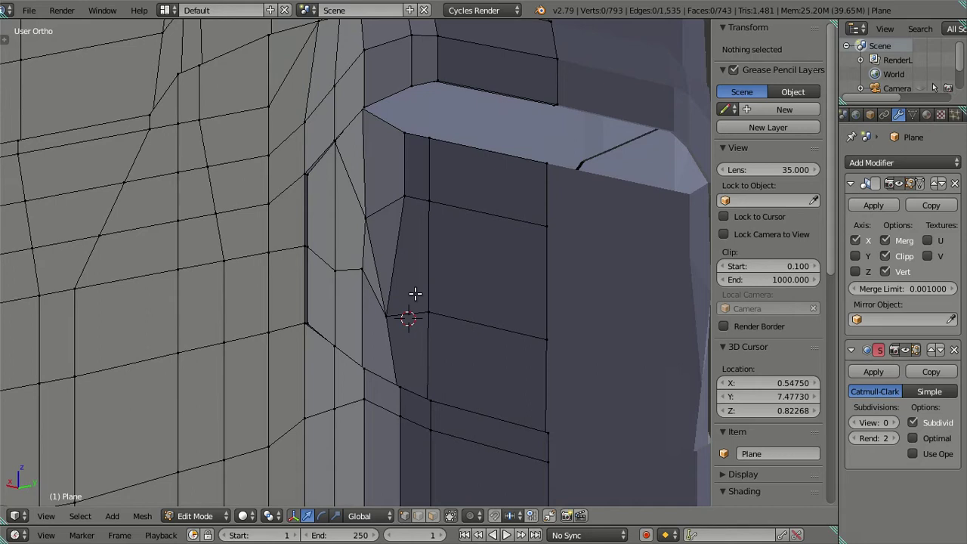
middle_click_drag(414, 293, 417, 234)
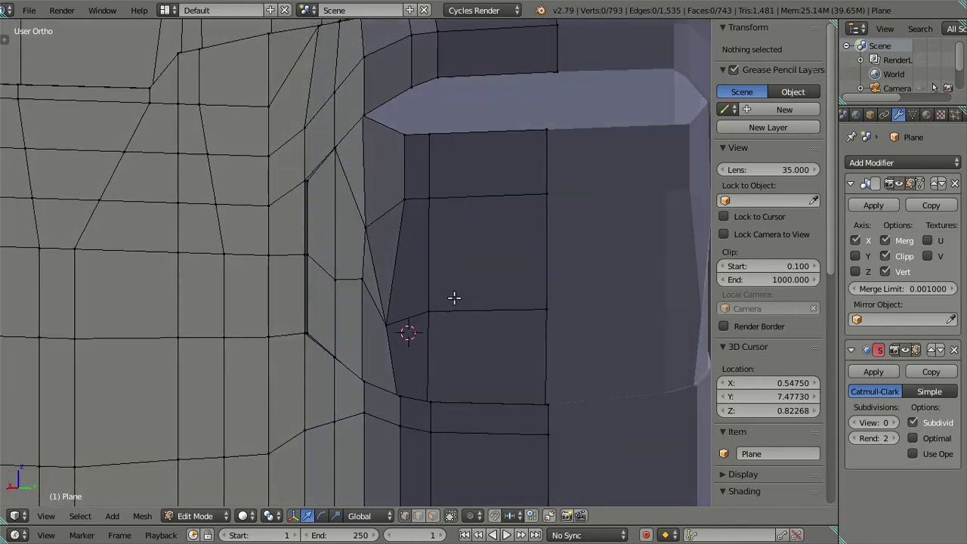
- Select the rear corner panel faces and delete them
right_click(465, 358)
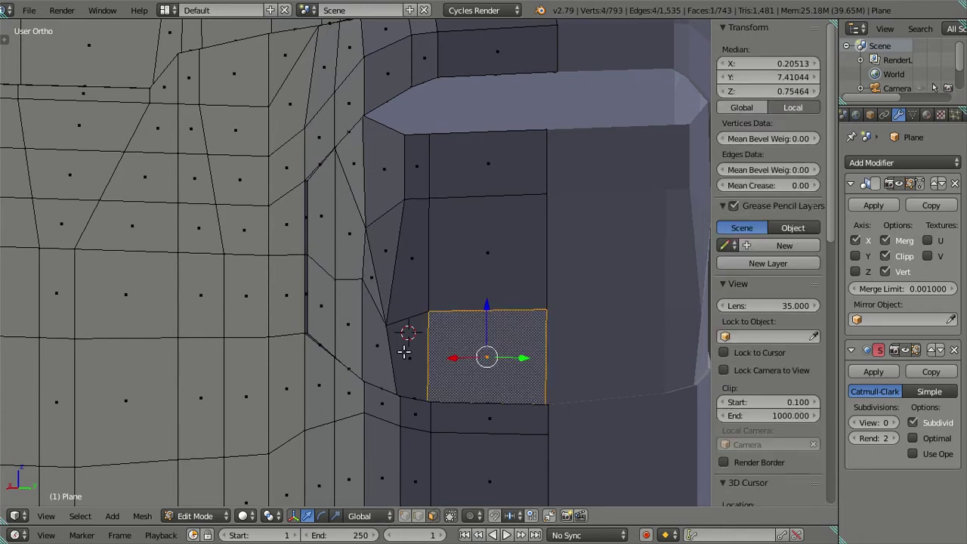
right_click(318, 305, "alt+shift")
right_click(449, 242, "alt+shift")
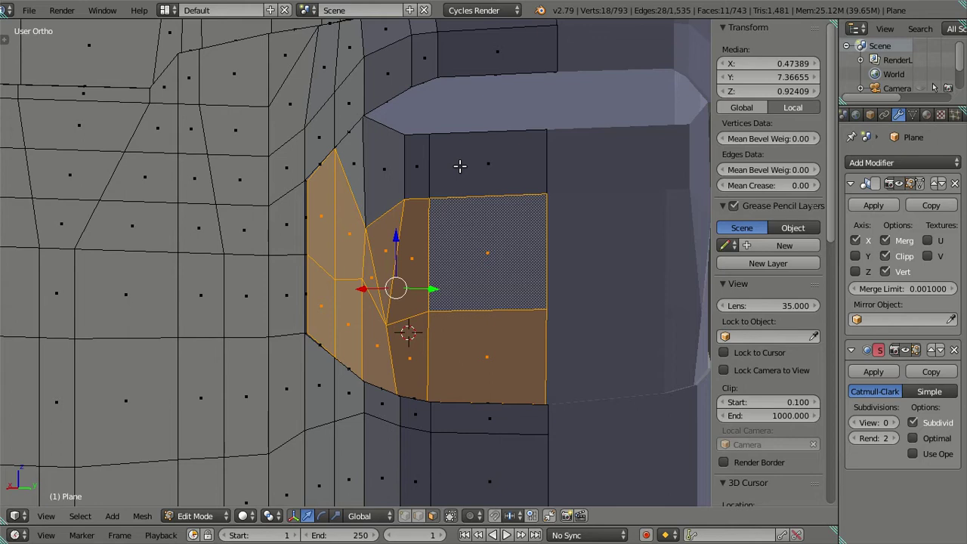
right_click(438, 172, "shift")
right_click(356, 161, "shift")
mouse_move(441, 178)
middle_mouse_down()
mouse_move(378, 157)
mouse_move(409, 147)
middle_mouse_up()
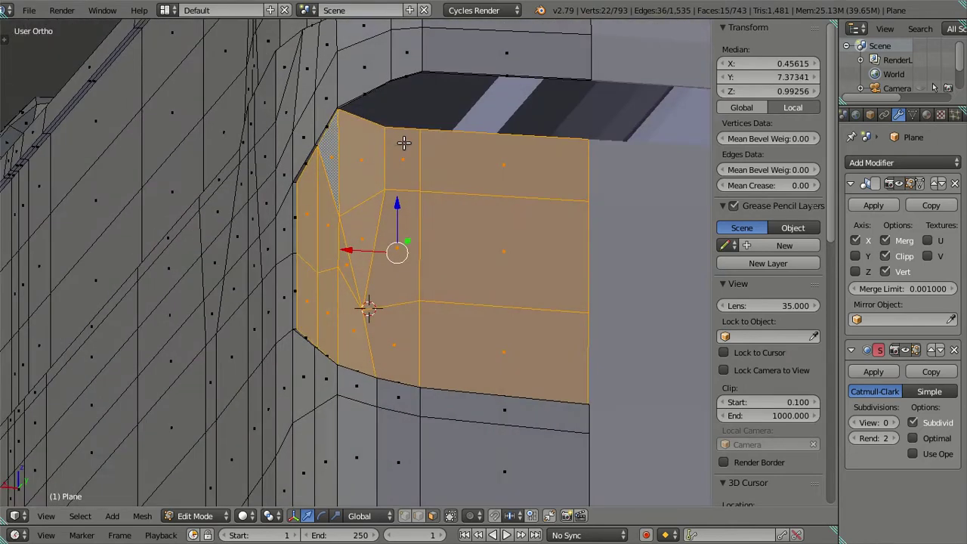
key("x")
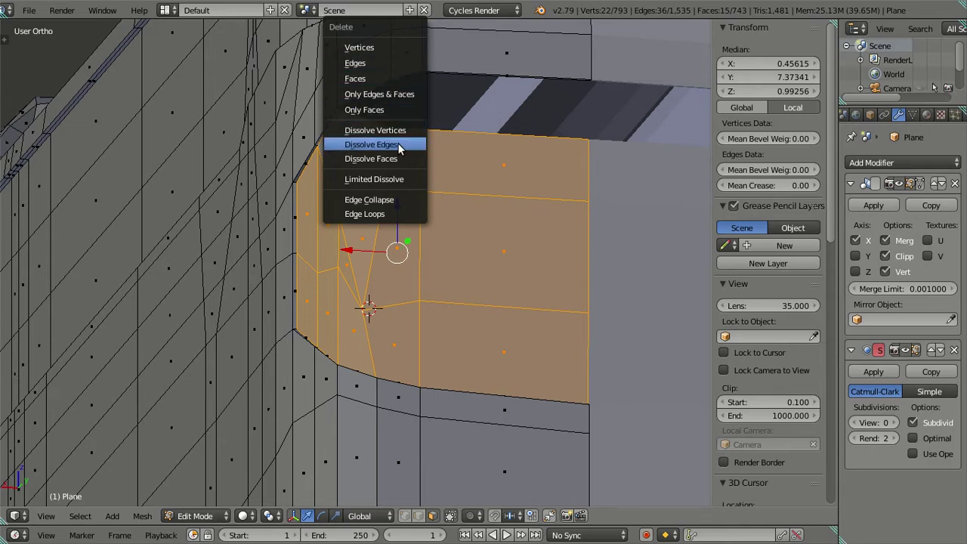
left_click(401, 117)
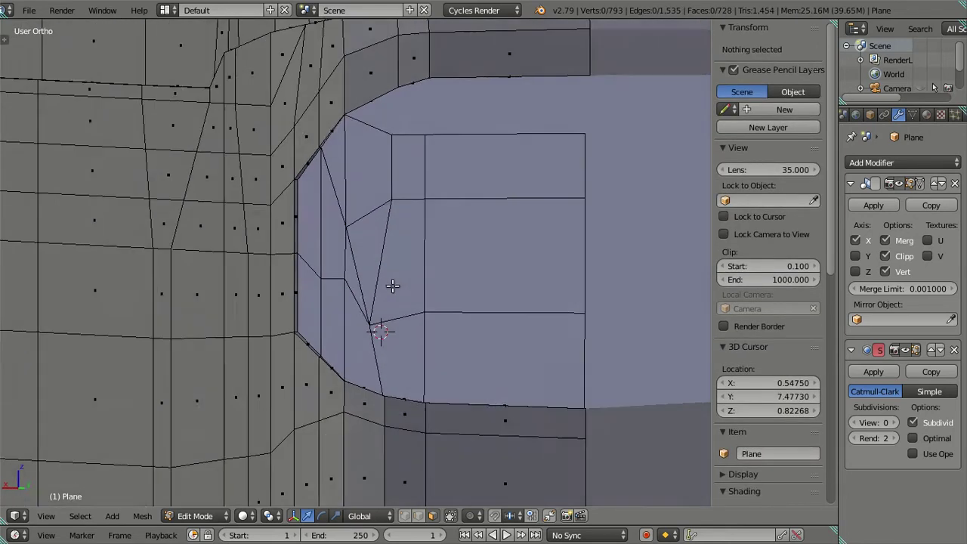
- Delete the two leftover edges inside the opening
left_click(419, 516)
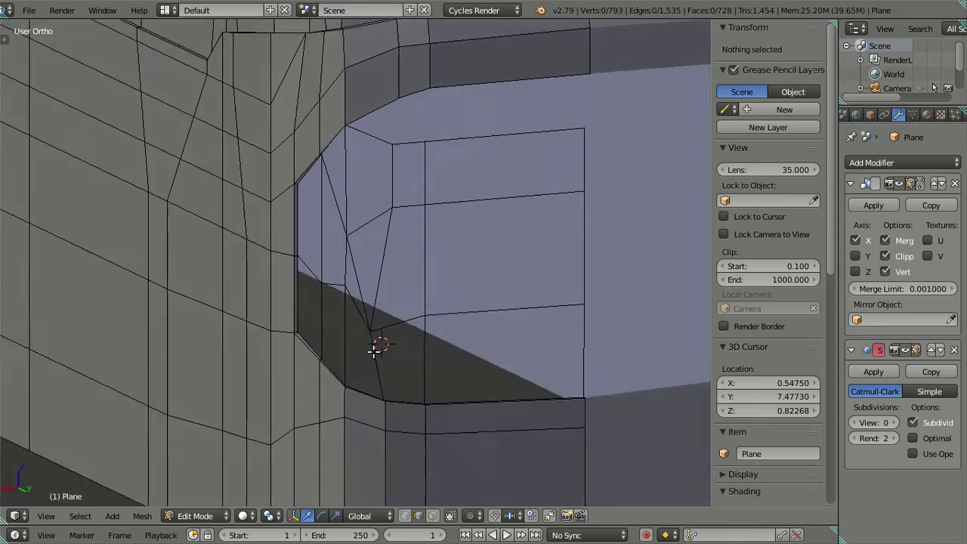
middle_click_drag(377, 354, 397, 366)
right_click(422, 359)
right_click(372, 366, "shift")
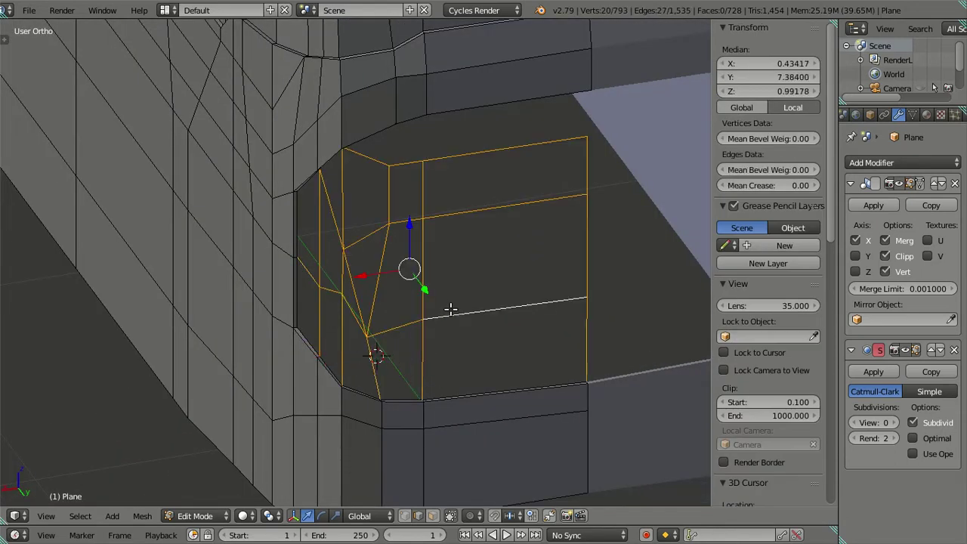
mouse_move(448, 289)
middle_mouse_down()
mouse_move(420, 234)
mouse_move(401, 259)
mouse_move(410, 252)
mouse_move(418, 149)
mouse_move(442, 136)
mouse_move(413, 130)
middle_mouse_up()
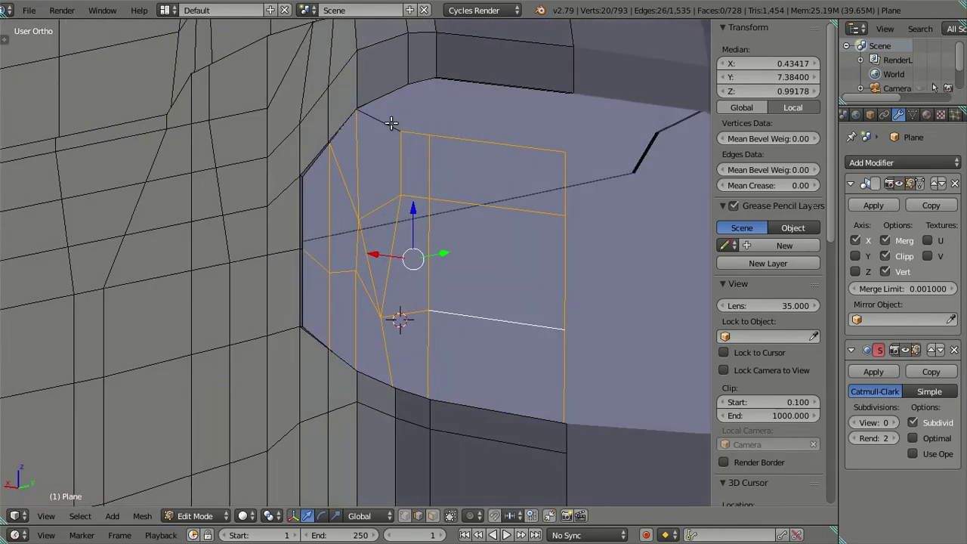
key("x")
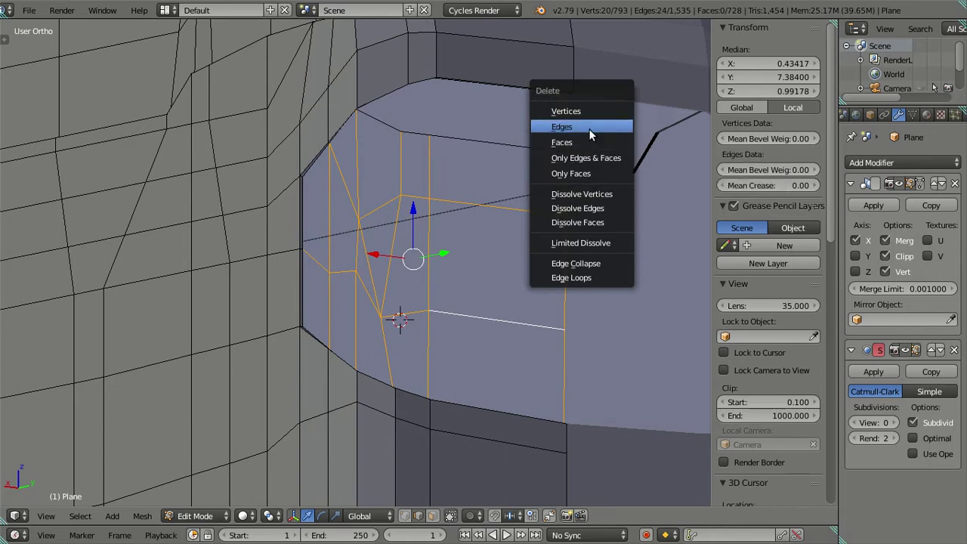
left_click(589, 128)
- Select the opening's rim edges and extrude them in place as a new face strip
mouse_move(533, 161)
middle_mouse_down()
mouse_move(487, 216)
mouse_move(438, 184)
mouse_move(404, 219)
mouse_move(422, 231)
mouse_move(436, 261)
mouse_move(463, 231)
mouse_move(334, 350)
mouse_move(370, 277)
mouse_move(393, 308)
mouse_move(391, 249)
middle_mouse_up()
right_click(330, 345, "alt")
key("a")
mouse_move(425, 155)
middle_mouse_down()
mouse_move(372, 160)
mouse_move(299, 258)
mouse_move(325, 132)
mouse_move(331, 329)
middle_mouse_up()
right_click(388, 139, "alt")
right_click(326, 133, "shift")
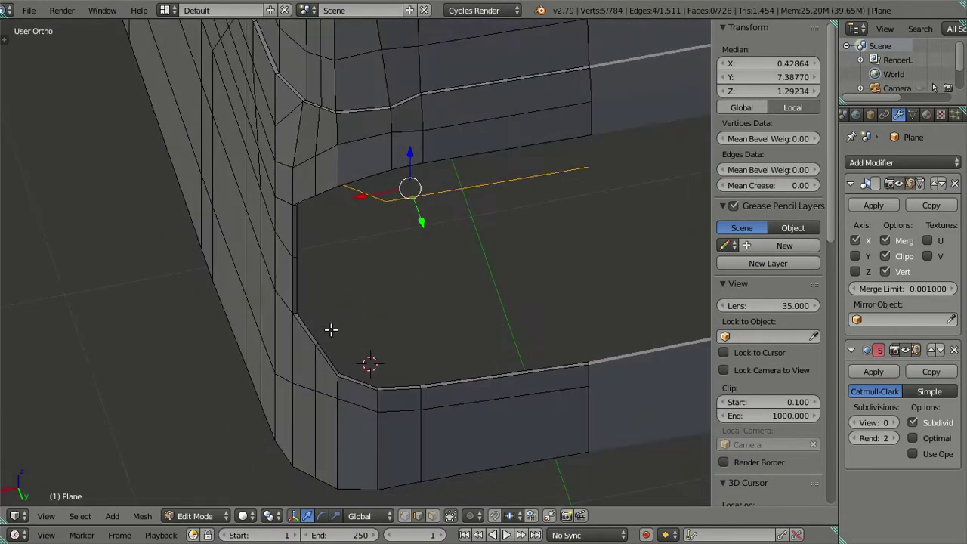
right_click(423, 369, "ctrl")
mouse_move(437, 336)
middle_mouse_down()
mouse_move(518, 289)
mouse_move(454, 242)
mouse_move(470, 320)
mouse_move(492, 304)
mouse_move(489, 287)
mouse_move(459, 290)
mouse_move(515, 319)
mouse_move(497, 386)
middle_mouse_up()
key("e")
right_click(464, 259)
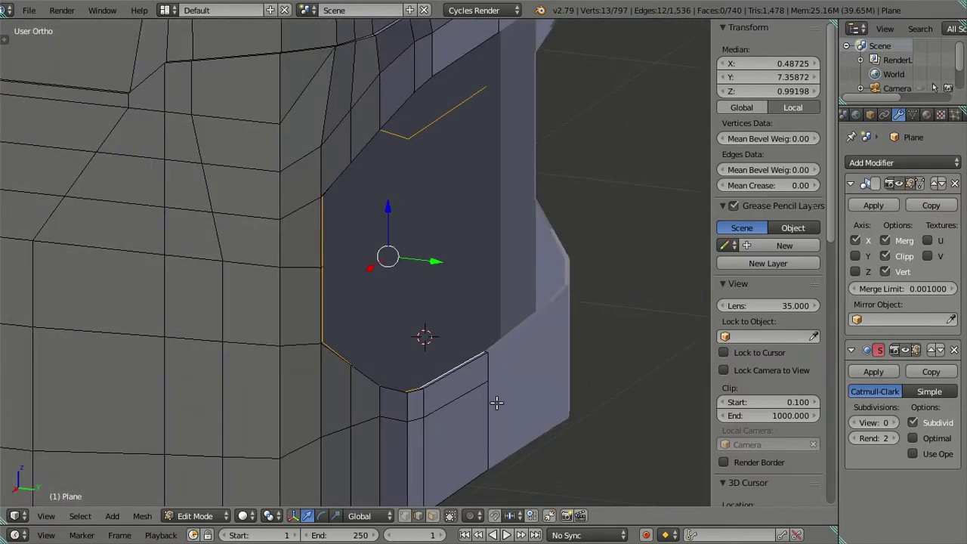
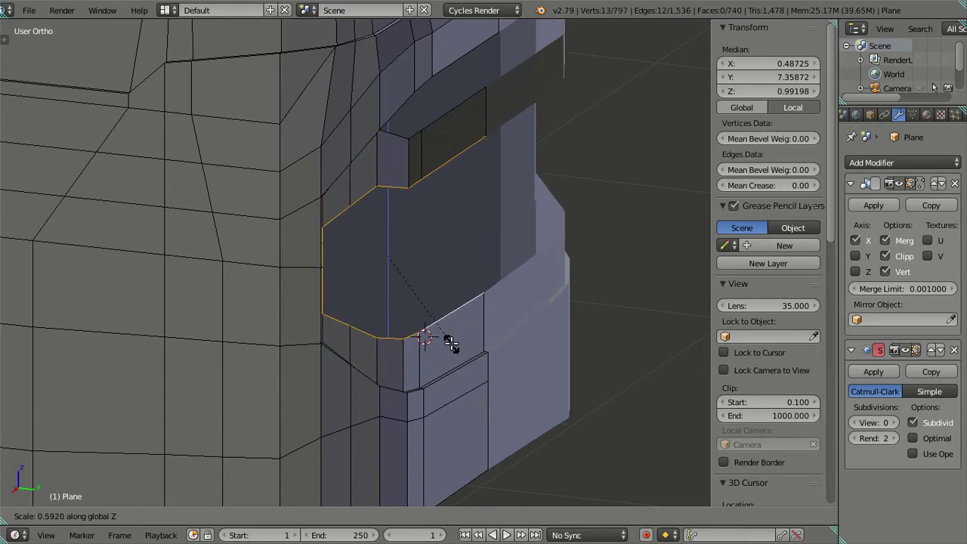
- Cancel the scale, then slide the recess's inner edge slightly along Y in Right view to match the side reference
key("Escape")
mouse_move(451, 344)
middle_mouse_down()
mouse_move(410, 371)
mouse_move(360, 220)
mouse_move(304, 265)
mouse_move(335, 295)
mouse_move(434, 295)
mouse_move(378, 204)
mouse_move(345, 244)
mouse_move(373, 309)
mouse_move(356, 330)
mouse_move(367, 341)
mouse_move(376, 330)
middle_mouse_up()
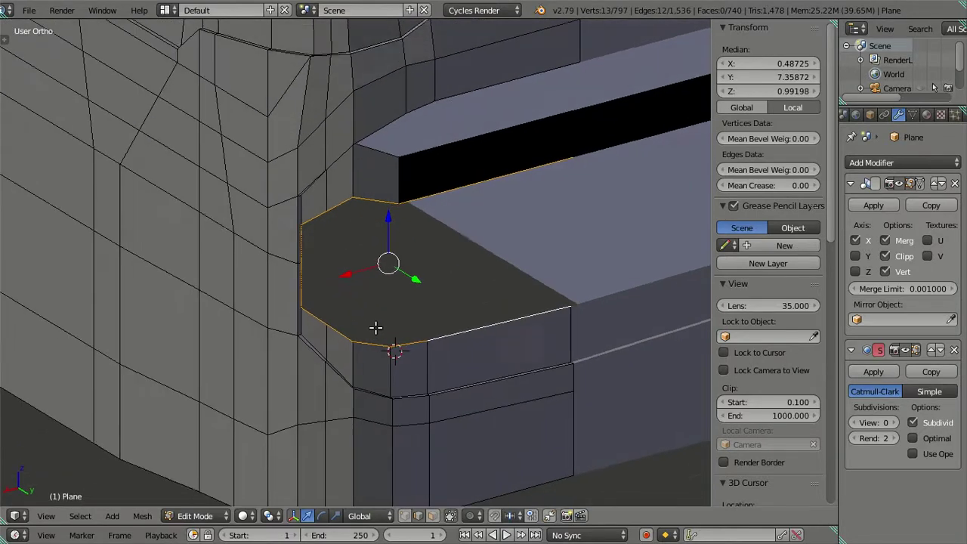
key("z")
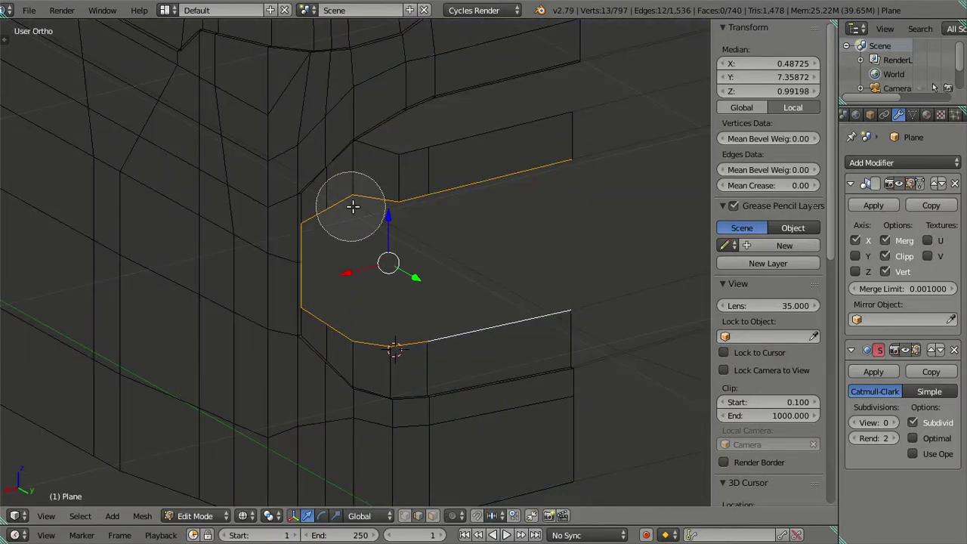
middle_click_drag(578, 297, 364, 324)
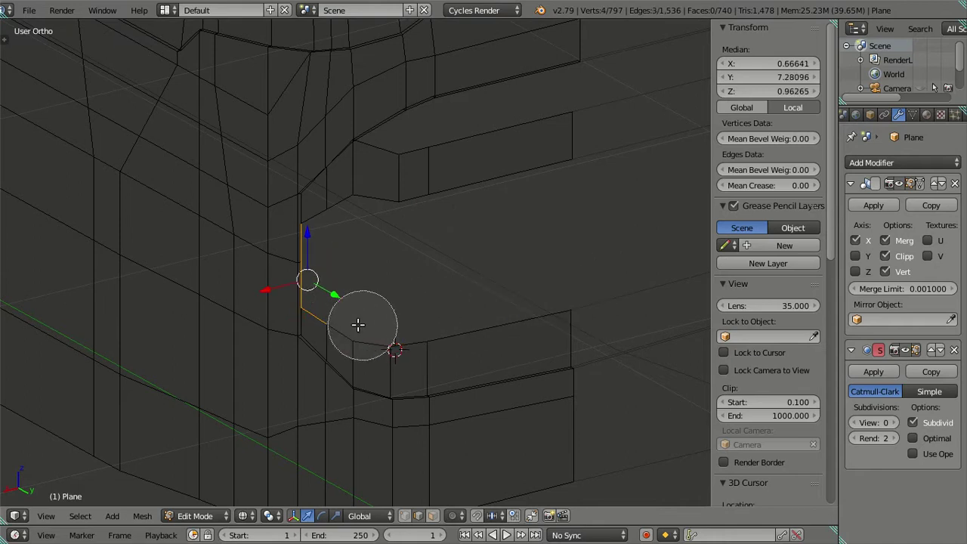
key("KP_3")
left_click_drag(392, 252, 405, 252)
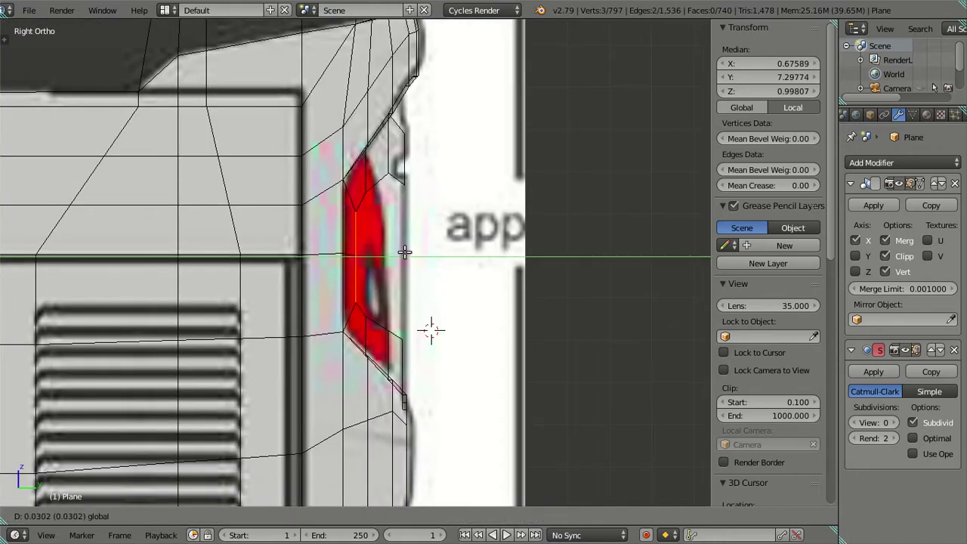
left_click(408, 251)
mouse_move(407, 252)
middle_mouse_down()
mouse_move(310, 359)
mouse_move(298, 302)
mouse_move(353, 258)
mouse_move(339, 253)
middle_mouse_up()
key("ctrl+KP_1")
key("z")
mouse_move(322, 240)
middle_mouse_down()
mouse_move(384, 226)
mouse_move(384, 205)
mouse_move(410, 216)
mouse_move(262, 233)
mouse_move(346, 199)
mouse_move(419, 186)
mouse_move(417, 276)
middle_mouse_up()
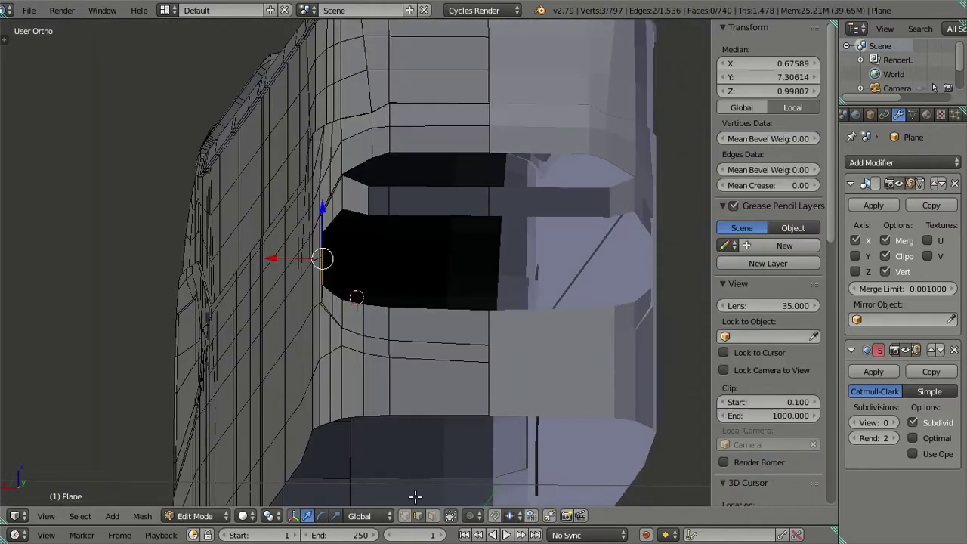
- Select the dark face inside the rear recess and flip its normals
left_click(432, 515)
right_click(379, 201)
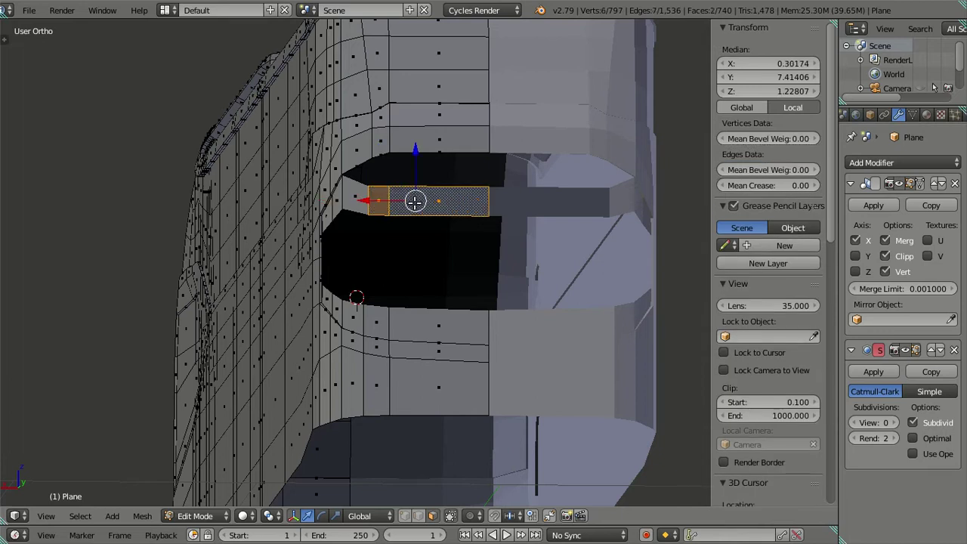
key("ctrl+f")
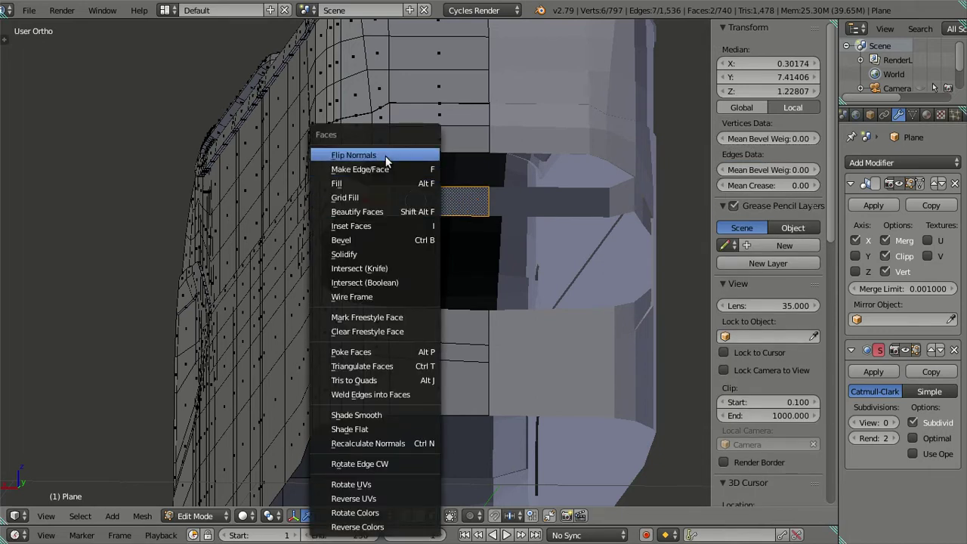
left_click(386, 155)
- Check the recess shading in Object Mode, then return to vertex editing
key("Tab")
mouse_move(360, 233)
middle_mouse_down()
mouse_move(434, 244)
mouse_move(439, 179)
mouse_move(403, 158)
mouse_move(355, 177)
mouse_move(375, 232)
mouse_move(382, 146)
mouse_move(401, 272)
mouse_move(423, 292)
mouse_move(445, 280)
mouse_move(447, 250)
mouse_move(421, 319)
mouse_move(386, 272)
mouse_move(358, 285)
mouse_move(423, 250)
mouse_move(380, 274)
mouse_move(366, 433)
middle_mouse_up()
key("Tab")
left_click(404, 516)
scroll(370, 432, "up", 1)
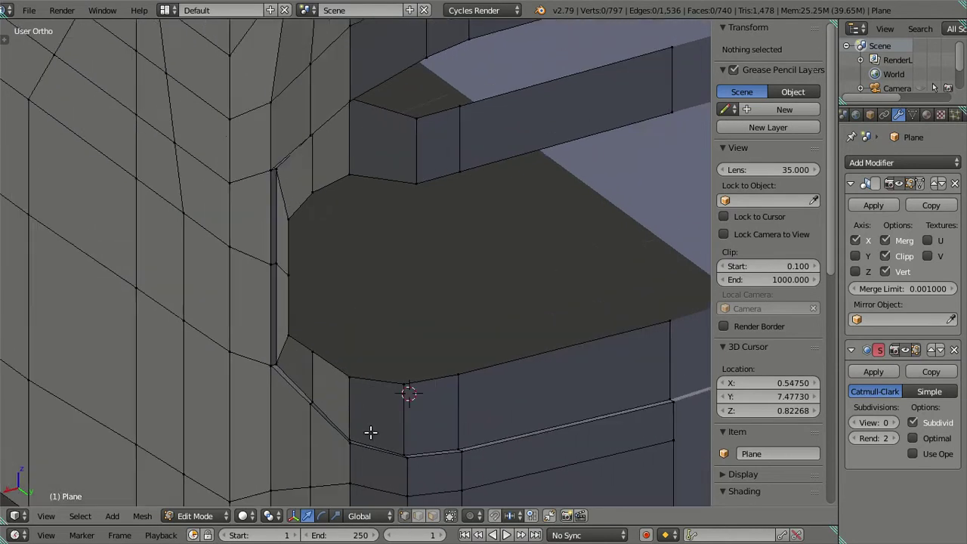
- Snap the recess's left-edge vertices onto a corner vertex's position using the 3D cursor
right_click(308, 342)
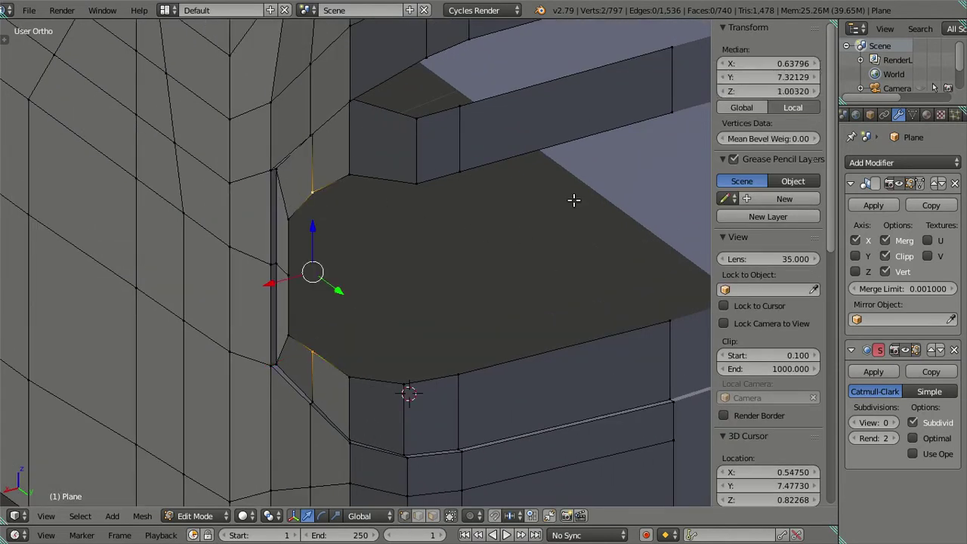
key("shift+s")
left_click(547, 263)
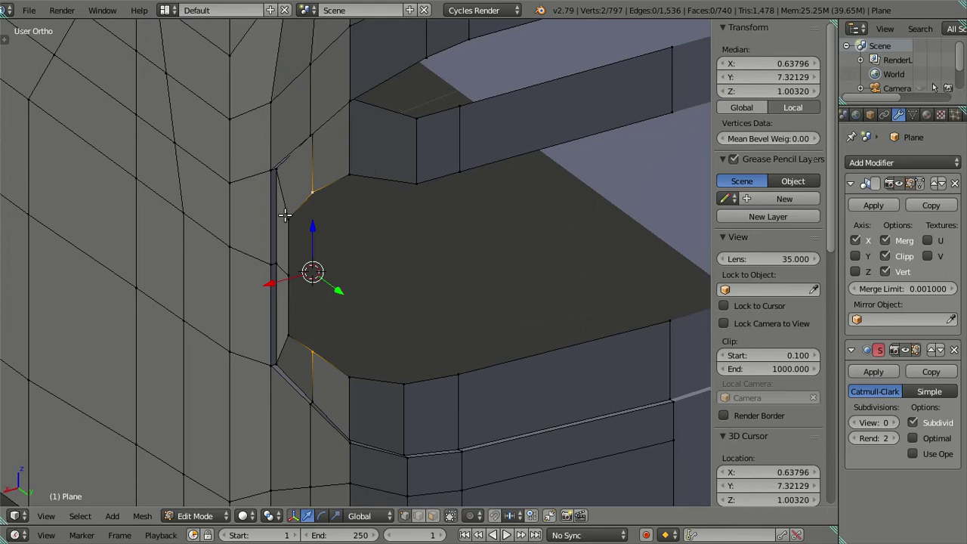
right_click(288, 332, "ctrl")
key("shift+s")
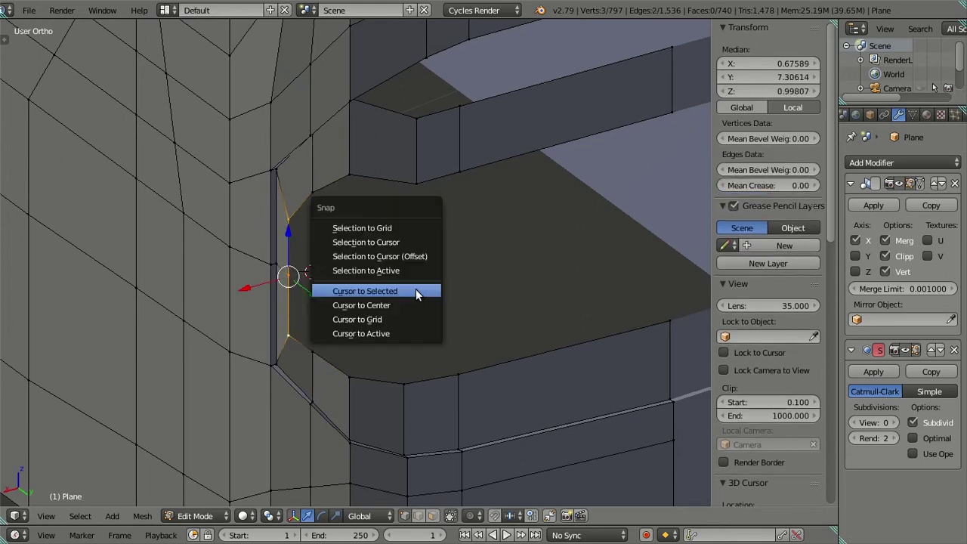
left_click(417, 257)
key("a")
scroll(407, 270, "up", 3)
mouse_move(458, 216)
middle_mouse_down()
mouse_move(494, 213)
mouse_move(410, 201)
mouse_move(403, 222)
mouse_move(425, 247)
mouse_move(453, 207)
mouse_move(446, 214)
mouse_move(460, 216)
mouse_move(427, 261)
mouse_move(435, 244)
middle_mouse_up()
- Place the 3D cursor midway between the opening's upper and lower corner vertices
right_click(366, 148)
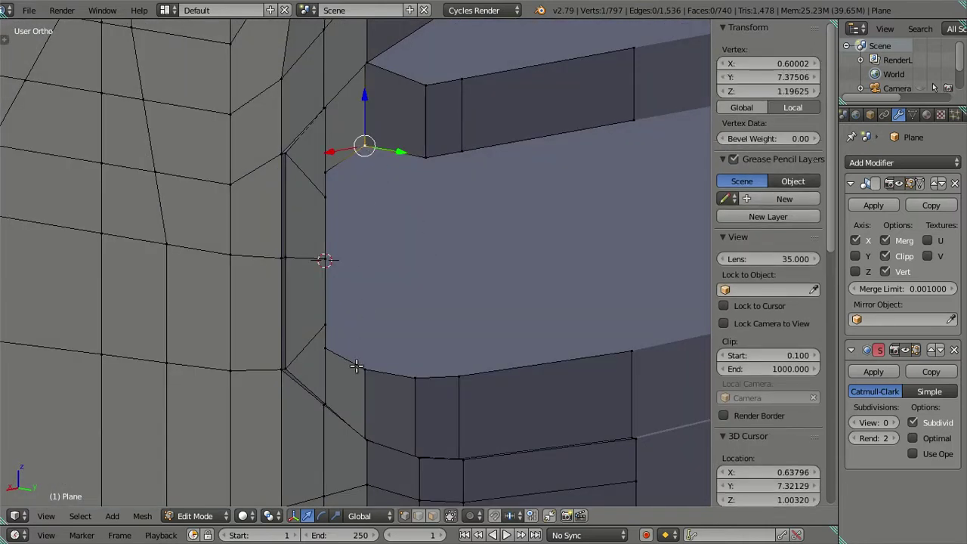
key("shift+s")
left_click(435, 302)
right_click(325, 173)
right_click(325, 347, "shift")
key("shift+s")
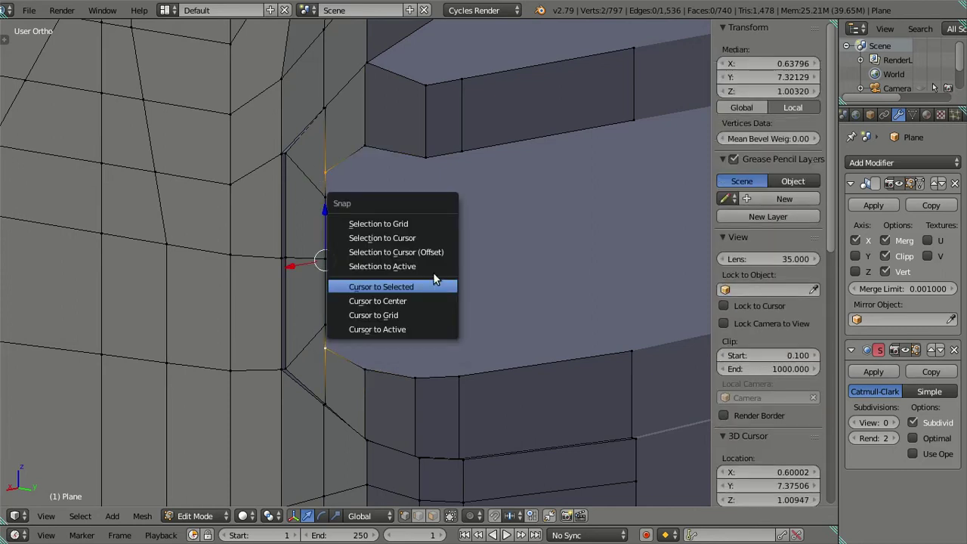
left_click(433, 283)
key("a")
mouse_move(419, 287)
middle_mouse_down()
mouse_move(366, 276)
mouse_move(401, 294)
mouse_move(389, 274)
middle_mouse_up()
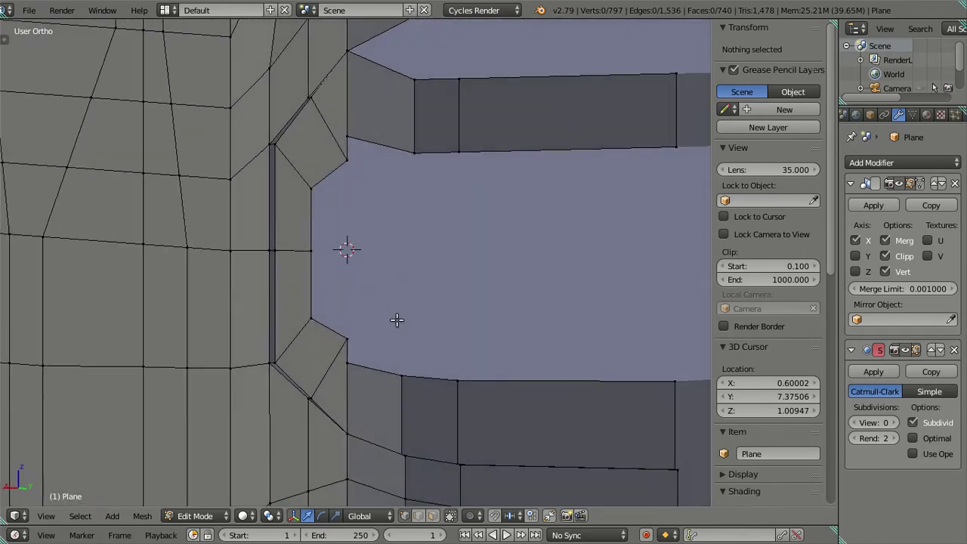
- Snap the inner vertices at the recess corners to the 3D cursor
right_click(395, 375)
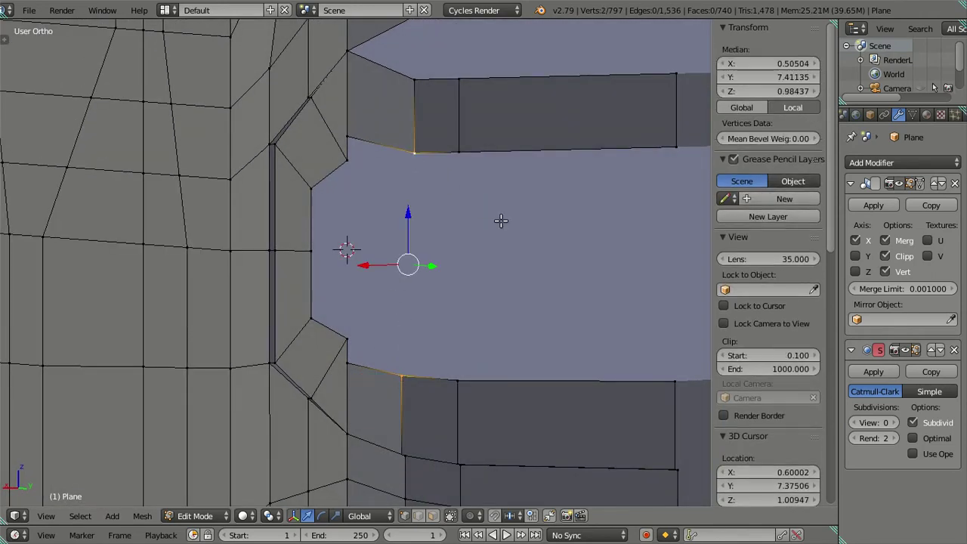
key("shift+s")
left_click(492, 254)
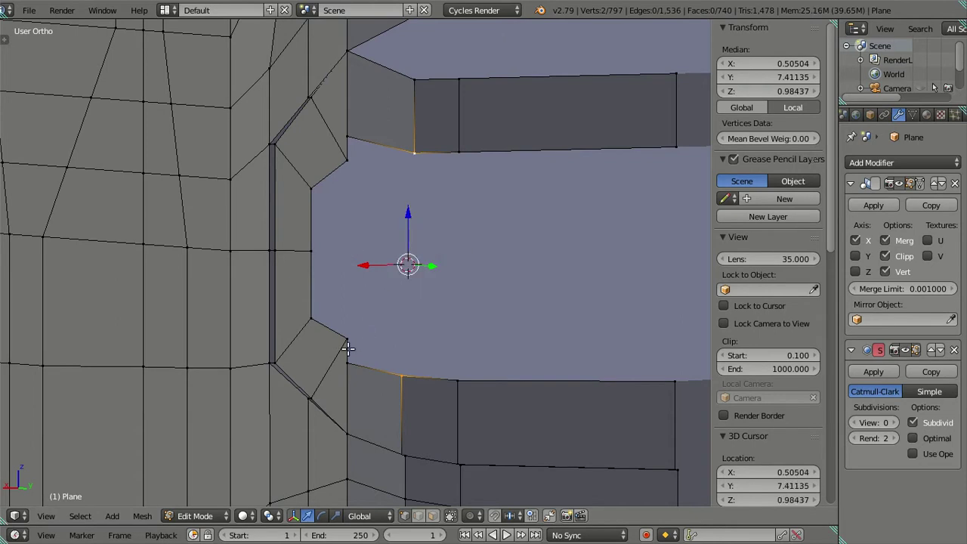
key("shift+s")
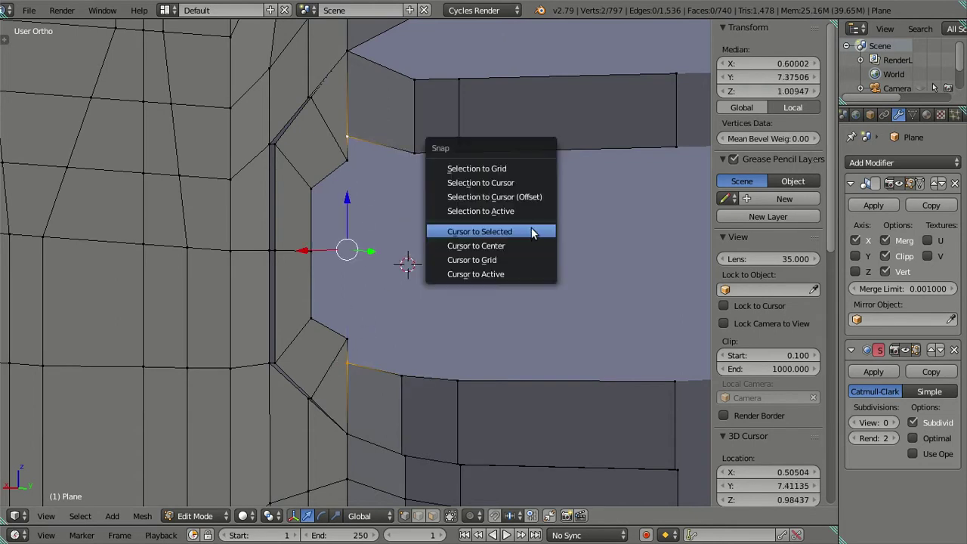
left_click(529, 194)
key("a")
mouse_move(529, 195)
middle_mouse_down()
mouse_move(463, 242)
mouse_move(455, 209)
mouse_move(475, 214)
mouse_move(442, 235)
mouse_move(452, 239)
middle_mouse_up()
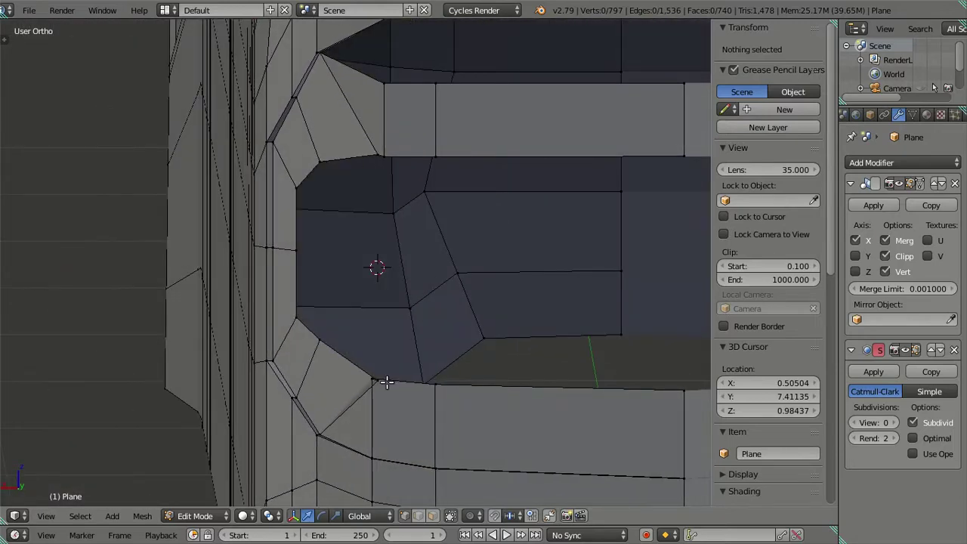
mouse_move(386, 376)
middle_mouse_down()
mouse_move(456, 358)
mouse_move(440, 382)
mouse_move(434, 366)
mouse_move(430, 391)
middle_mouse_up()
- Snap another recess edge vertex into alignment, then select the upper and lower edge vertices in back view
right_click(432, 392)
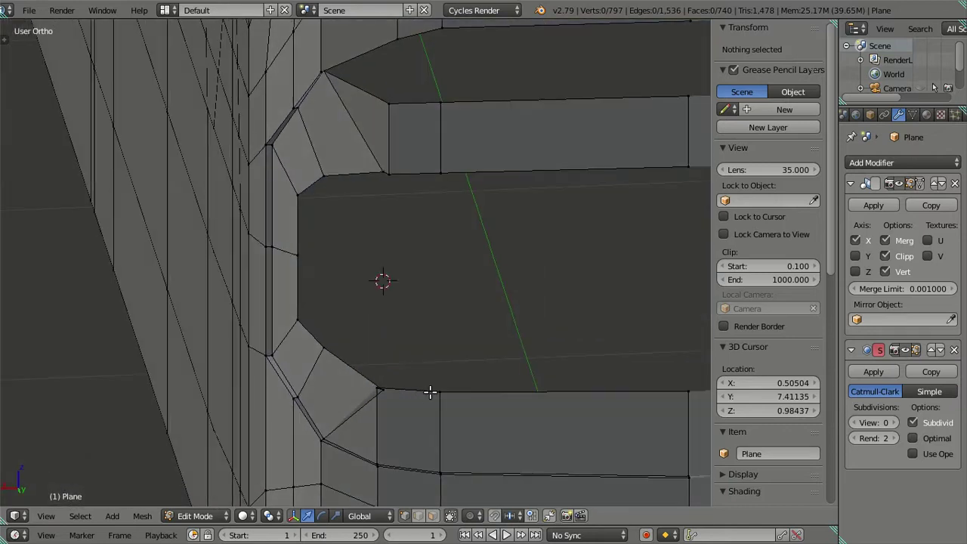
key("shift+s")
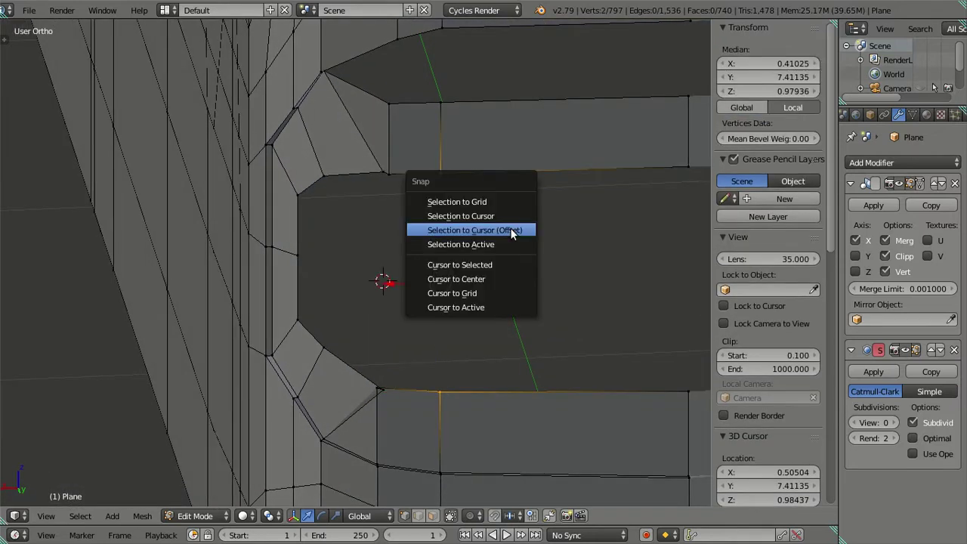
left_click(502, 266)
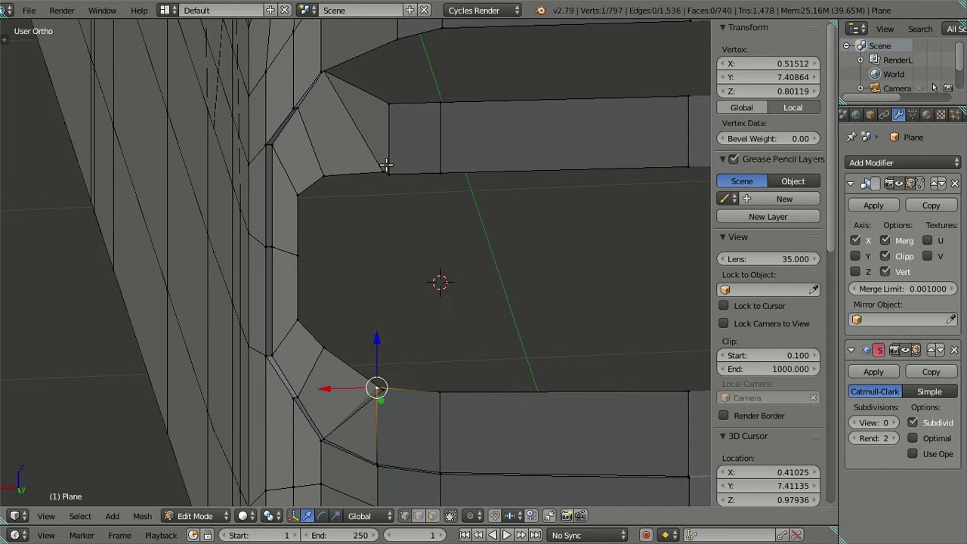
key("shift+s")
left_click(474, 178)
key("a")
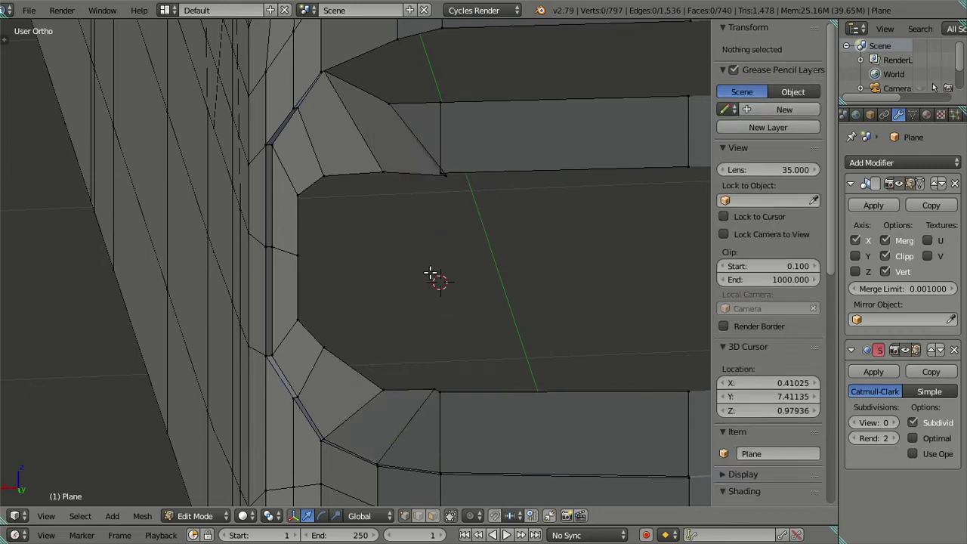
middle_click_drag(454, 226, 439, 251)
right_click(441, 387)
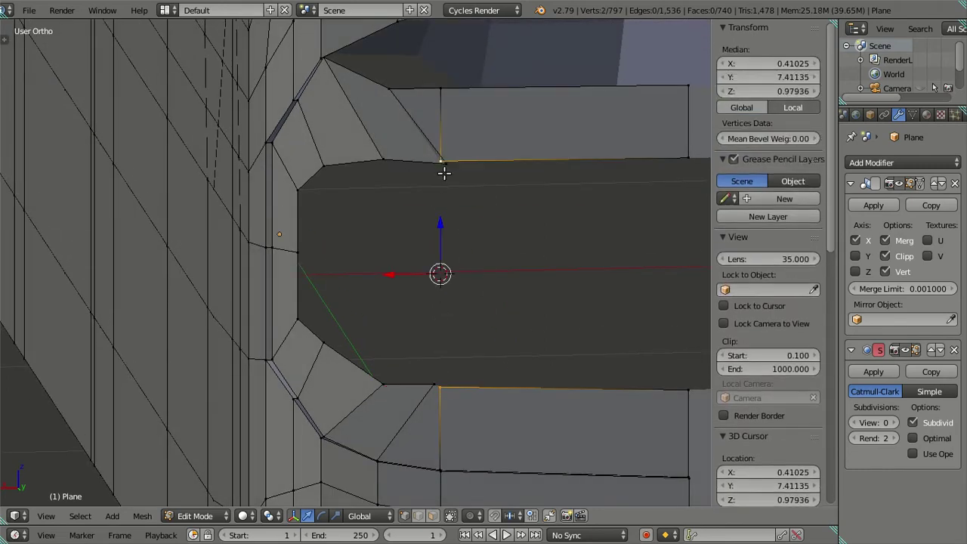
key("ctrl+KP_1")
- Try moving the selected recess vertices along X, preview the smoothed shape, then undo the move
key("g")
key("x")
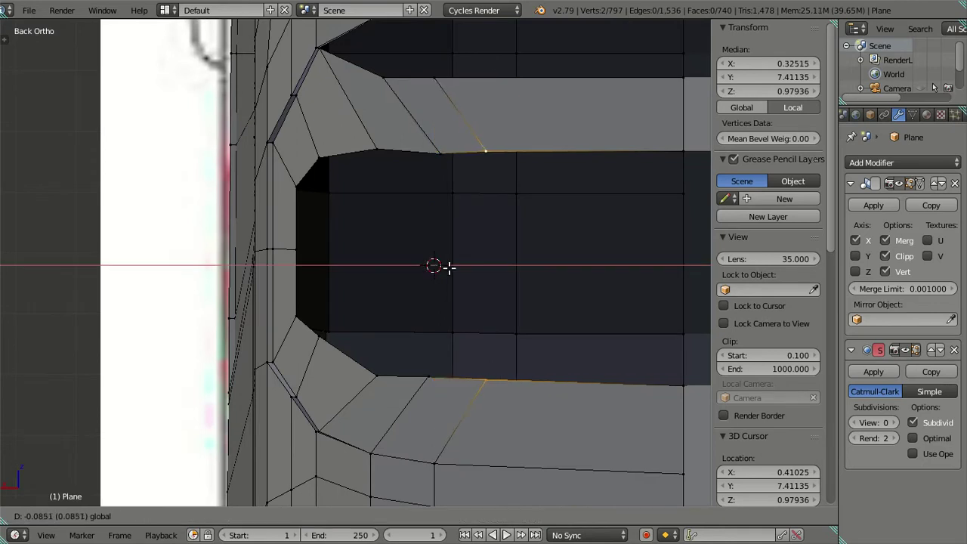
left_click(451, 267)
mouse_move(423, 289)
middle_mouse_down()
mouse_move(453, 377)
mouse_move(555, 214)
mouse_move(563, 170)
mouse_move(494, 189)
middle_mouse_up()
key("Tab")
key("Tab")
scroll(495, 190, "up", 3)
right_click(483, 276)
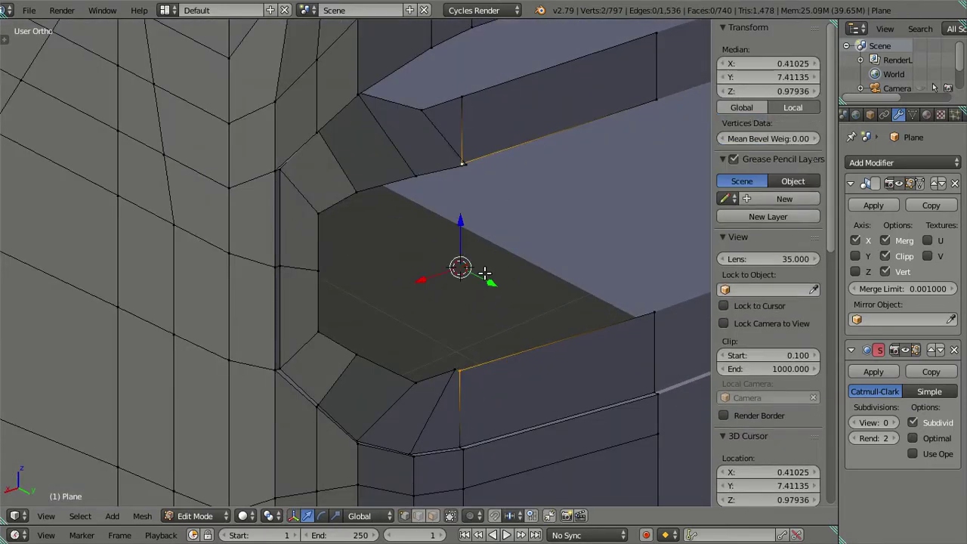
key("ctrl+z")
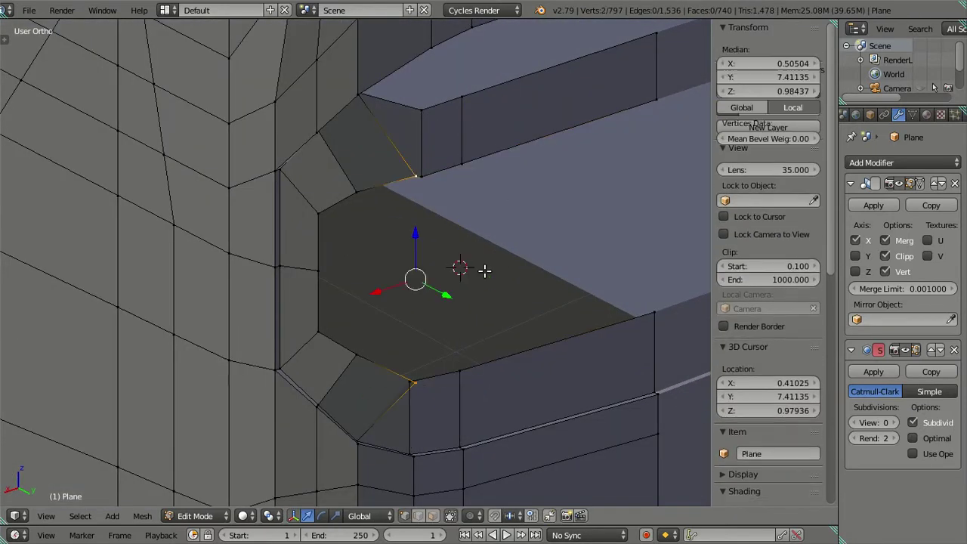
key("ctrl+z")
- Inspect the mesh from the right and back views in wireframe
key("a")
mouse_move(473, 274)
middle_mouse_down()
mouse_move(426, 274)
mouse_move(476, 246)
middle_mouse_up()
key("KP_3")
key("a")
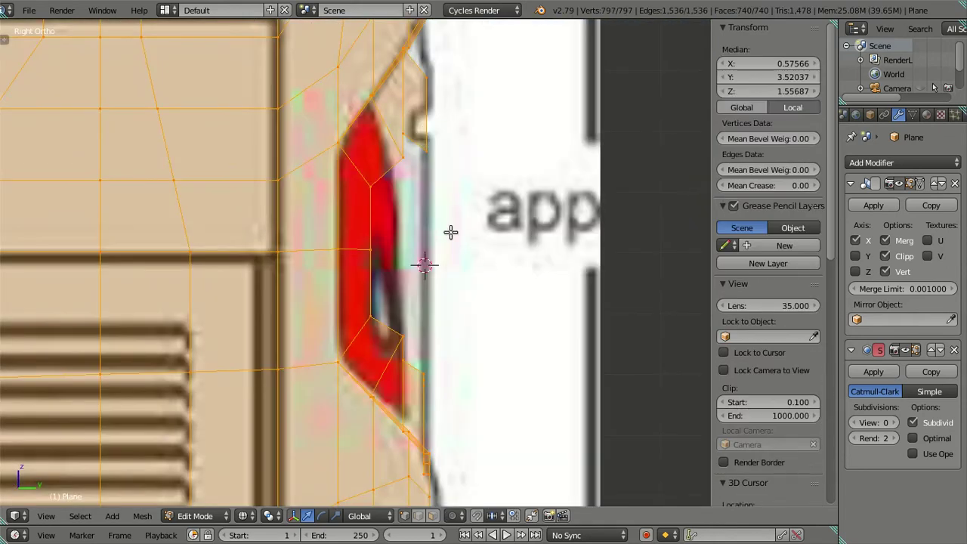
key("a")
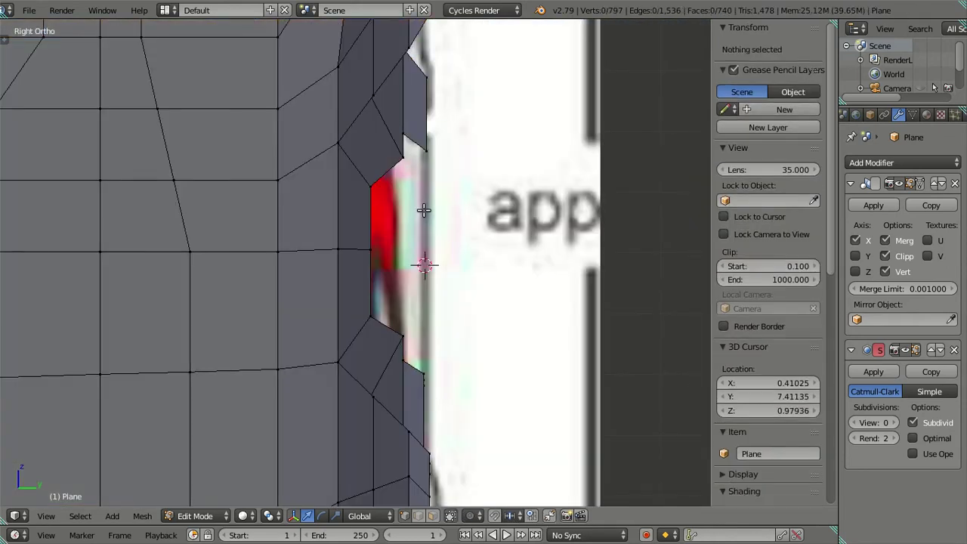
key("ctrl+KP_1")
key("z")
key("z")
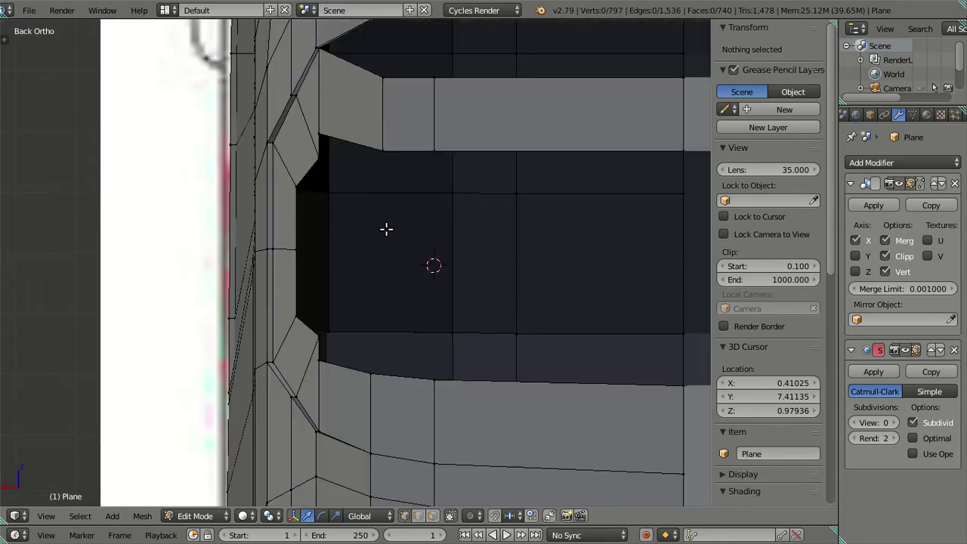
scroll(346, 396, "down", 2)
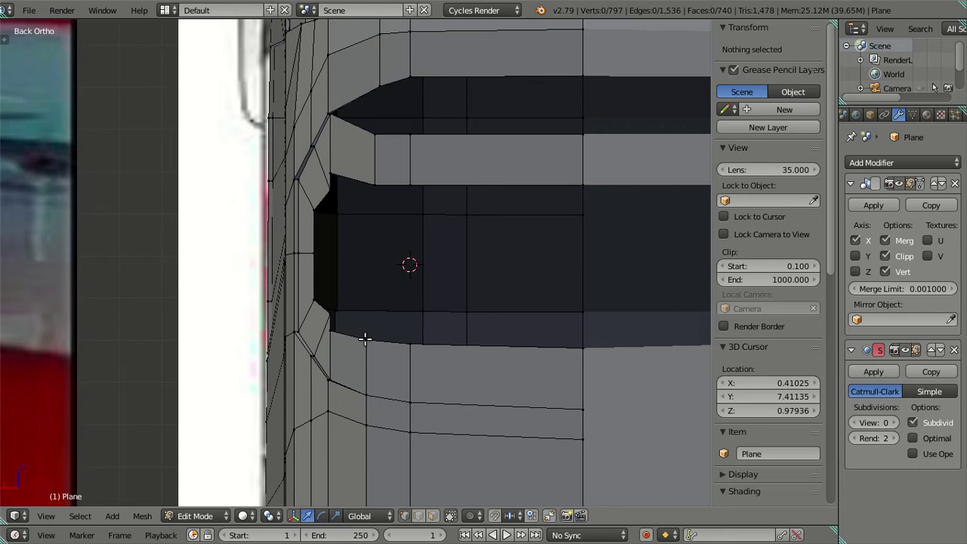
scroll(300, 144, "up", 1)
scroll(330, 134, "up", 1)
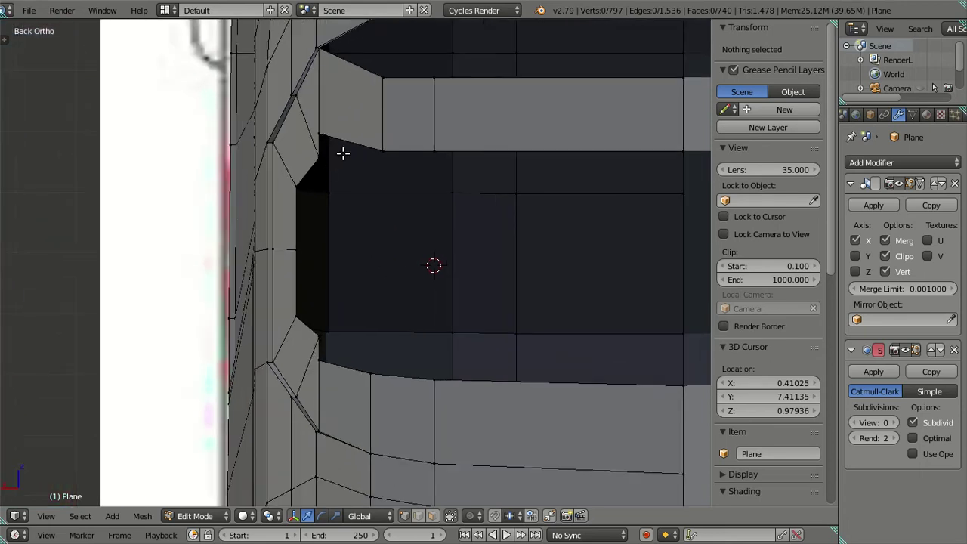
- Lower the recess's upper edge loop along Z against the reference image
right_click(321, 334)
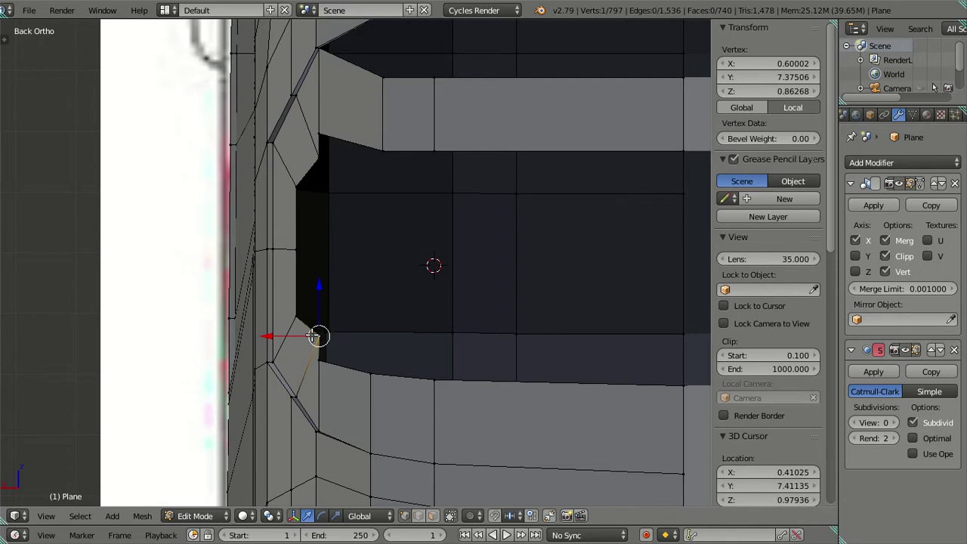
key("a")
right_click(319, 136)
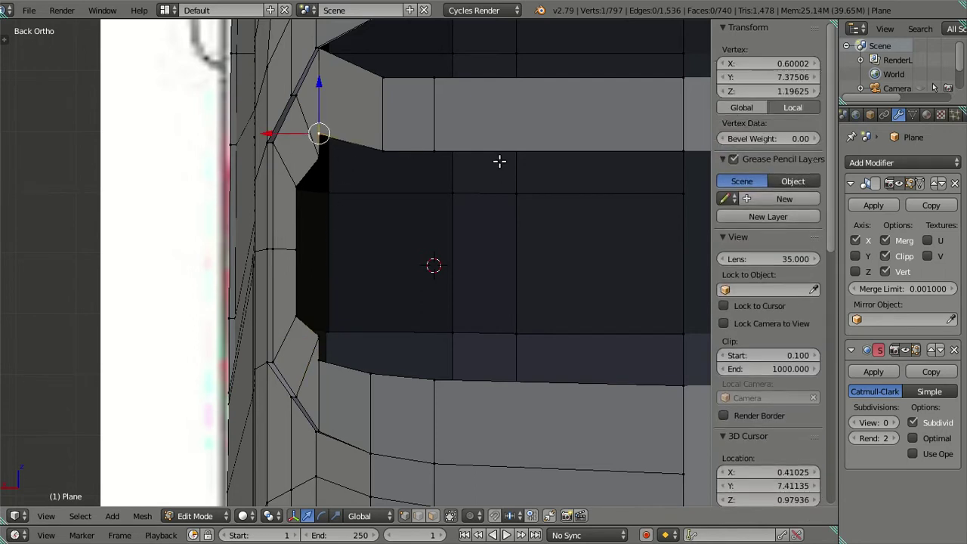
scroll(498, 160, "down", 3)
right_click(544, 194, "ctrl")
left_click(404, 141)
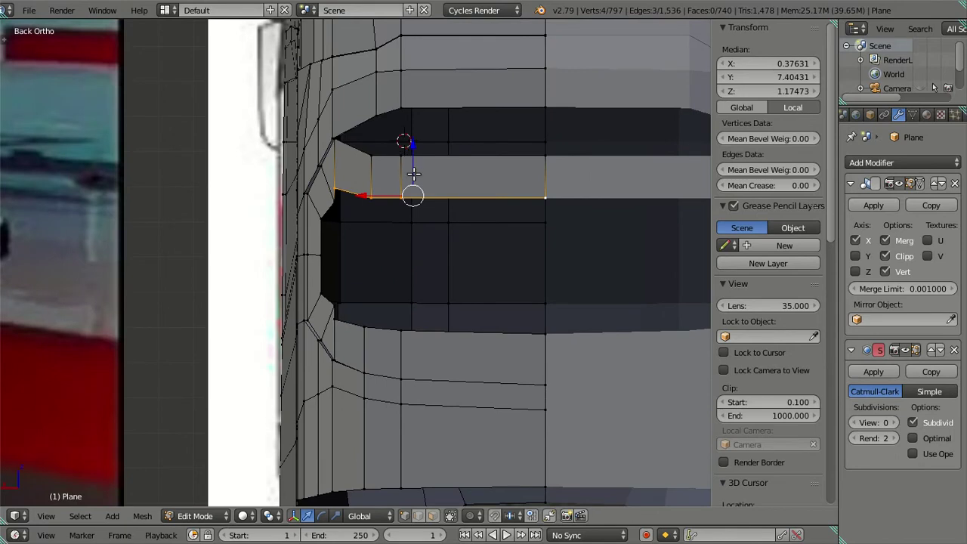
key("g")
key("z")
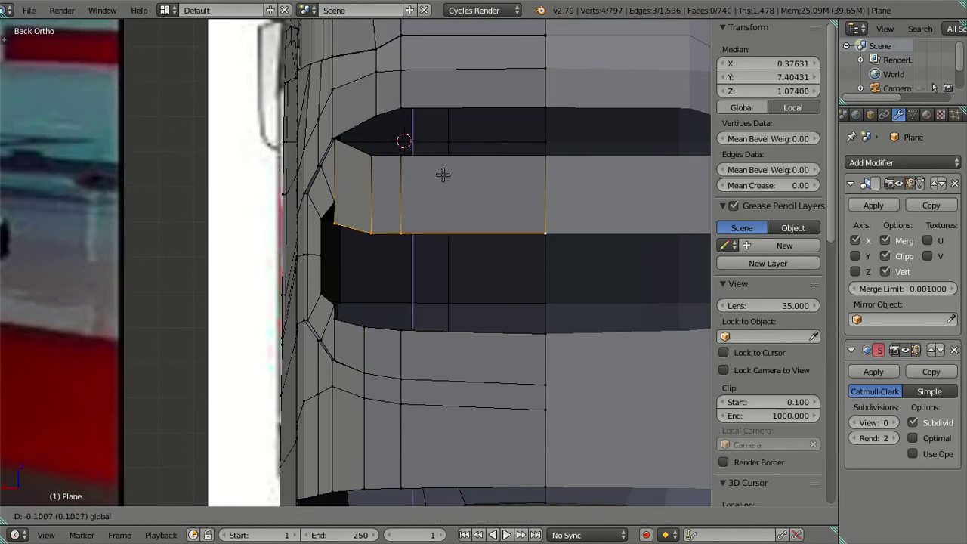
left_click(457, 190)
key("z")
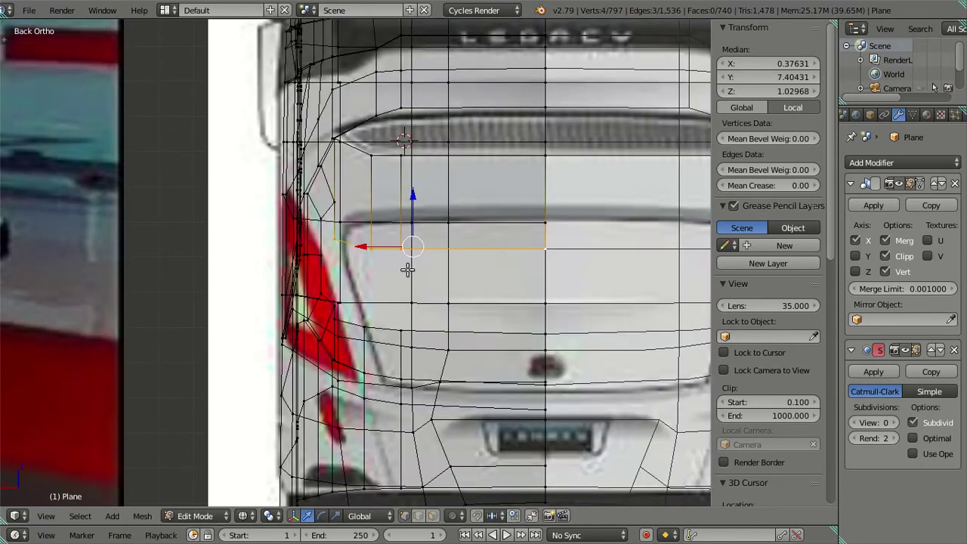
scroll(405, 268, "up", 2)
- Lower the upper edge loop further along Z after checking the corner vertices
right_click(327, 230)
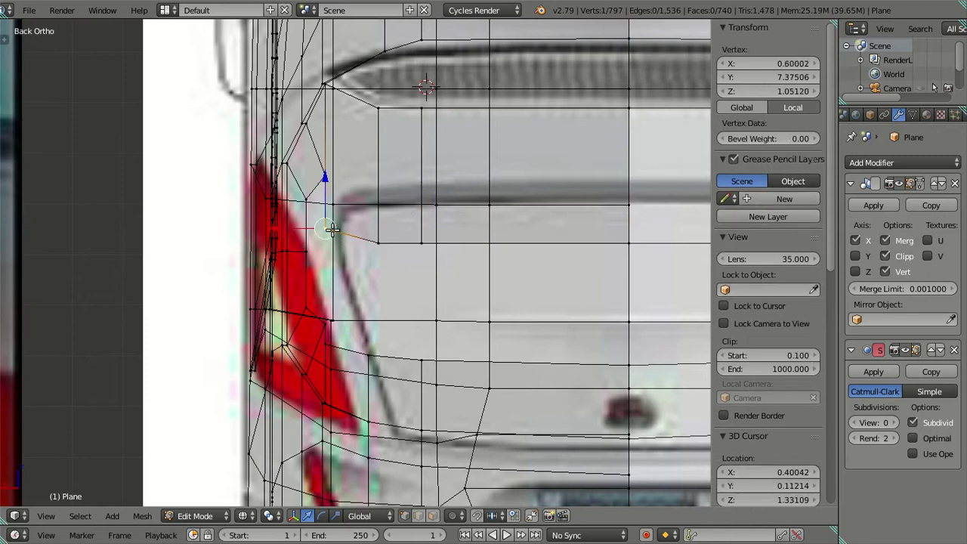
key("z")
key("a")
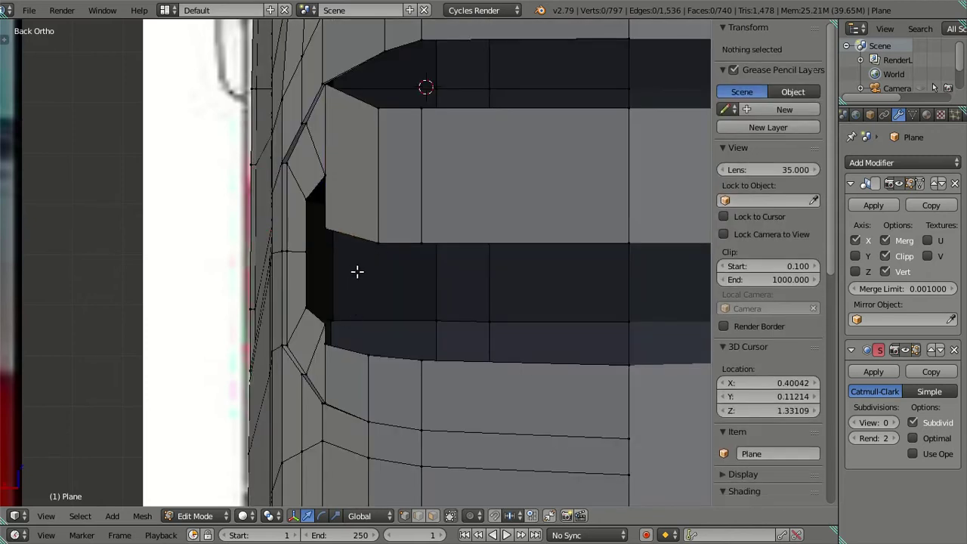
right_click(325, 345)
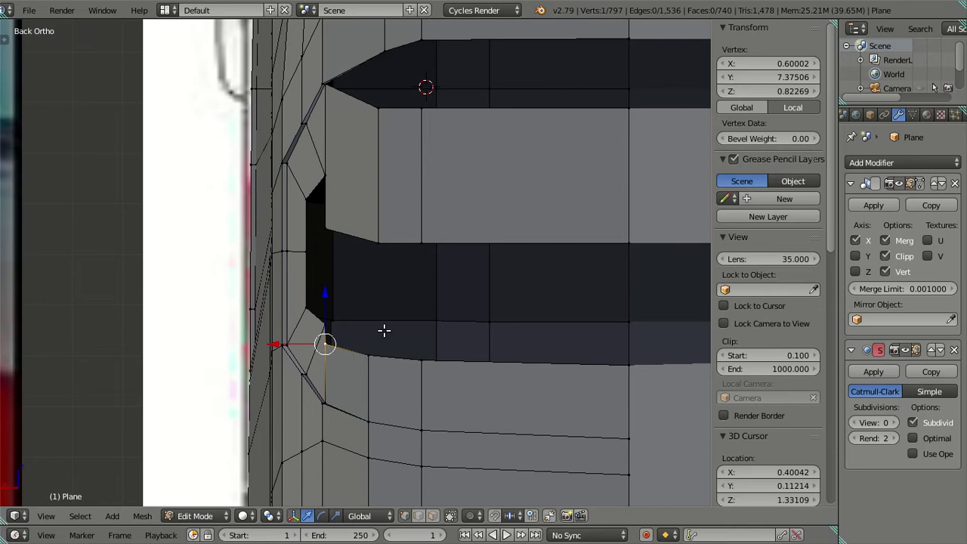
right_click(627, 243)
right_click(330, 230, "alt")
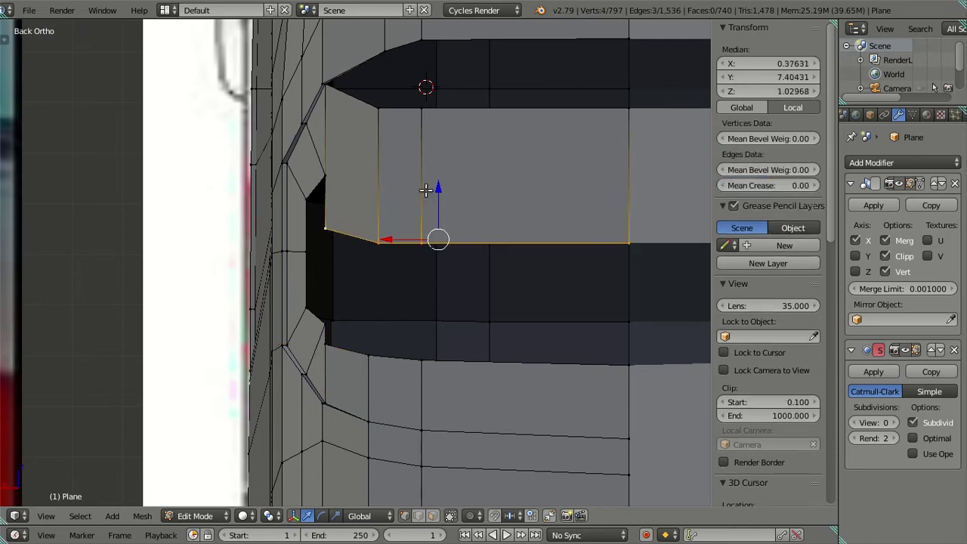
key("g")
key("z")
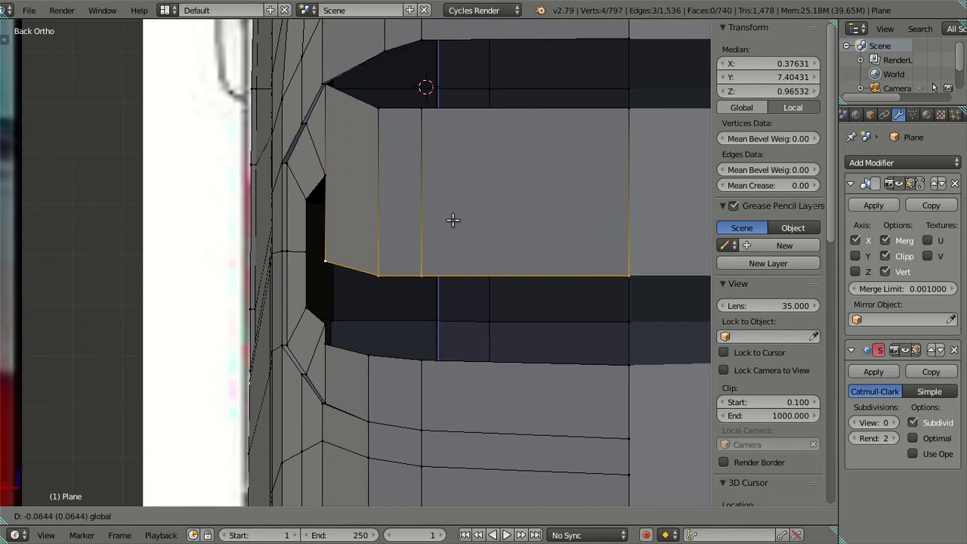
left_click(452, 220)
key("a")
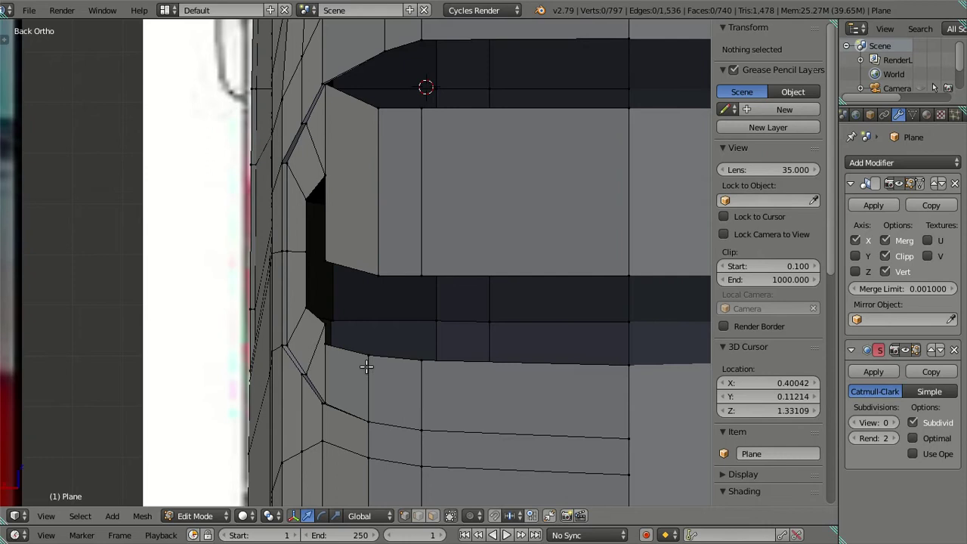
- Snap the recess's upper-left corner vertex onto the 3D cursor so the corner tapers
right_click(354, 264)
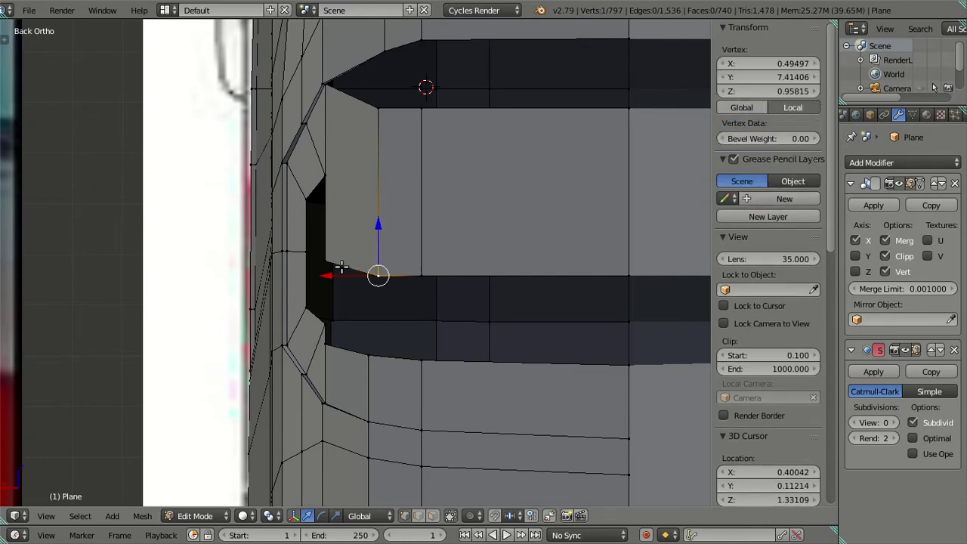
right_click(341, 266, "shift")
key("shift+s")
key("Escape")
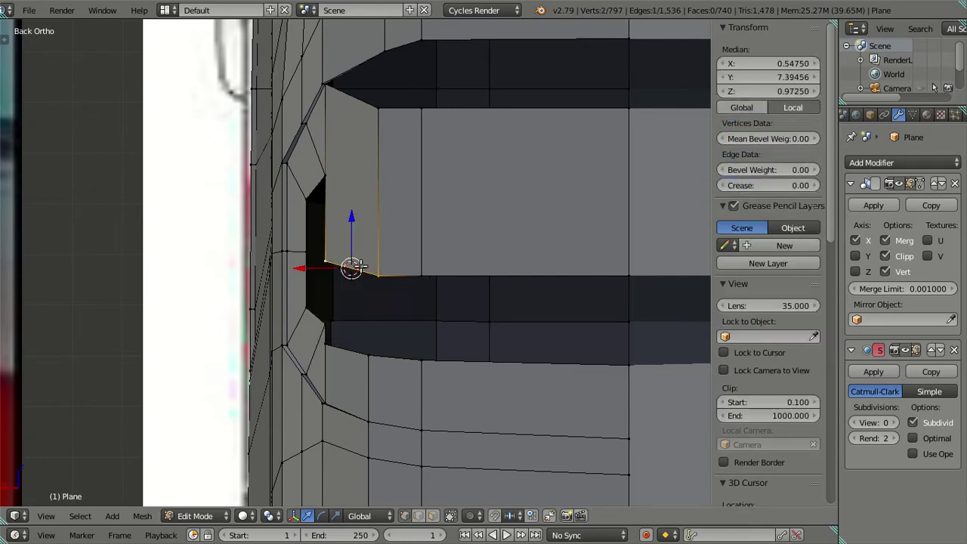
right_click(325, 261)
key("shift+s")
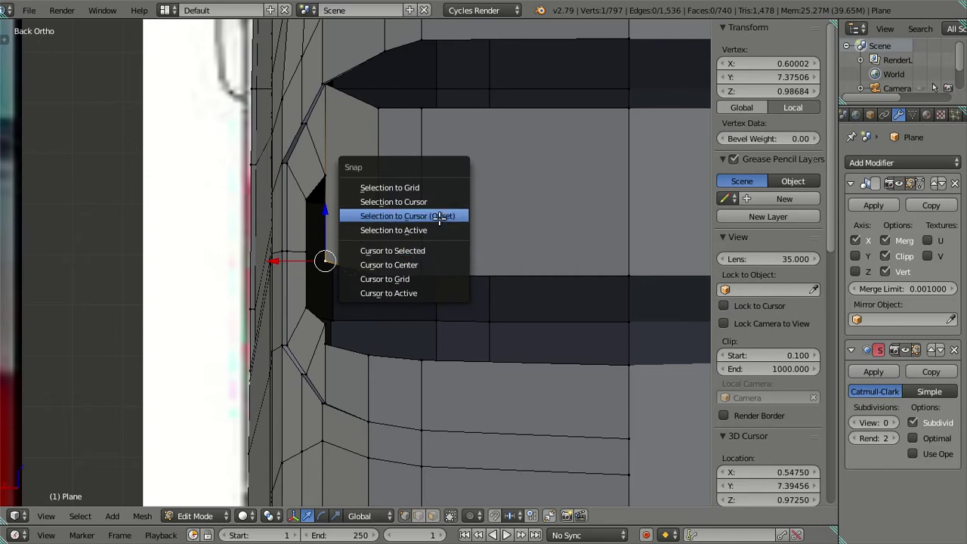
left_click(440, 216)
key("a")
scroll(337, 236, "up", 1)
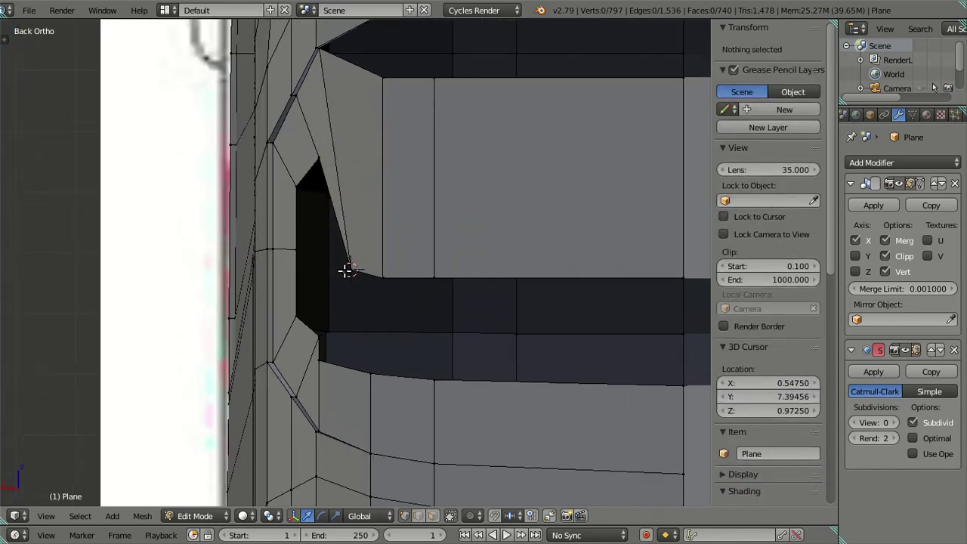
- Fill two gaps around the recess's upper-left corner with new faces
key("a")
mouse_move(379, 257)
middle_mouse_down()
mouse_move(440, 252)
mouse_move(426, 225)
mouse_move(403, 250)
middle_mouse_up()
key("a")
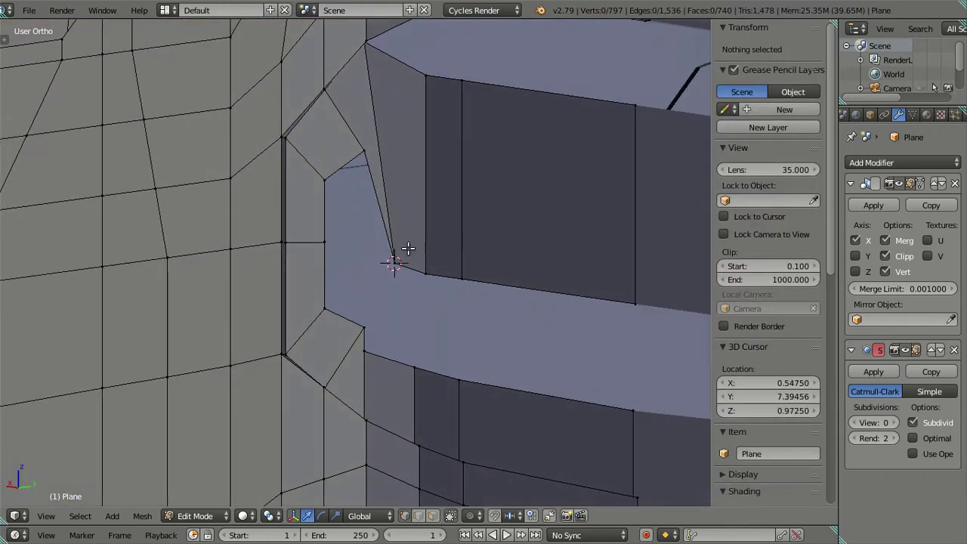
right_click(393, 255)
right_click(326, 239, "ctrl")
key("f")
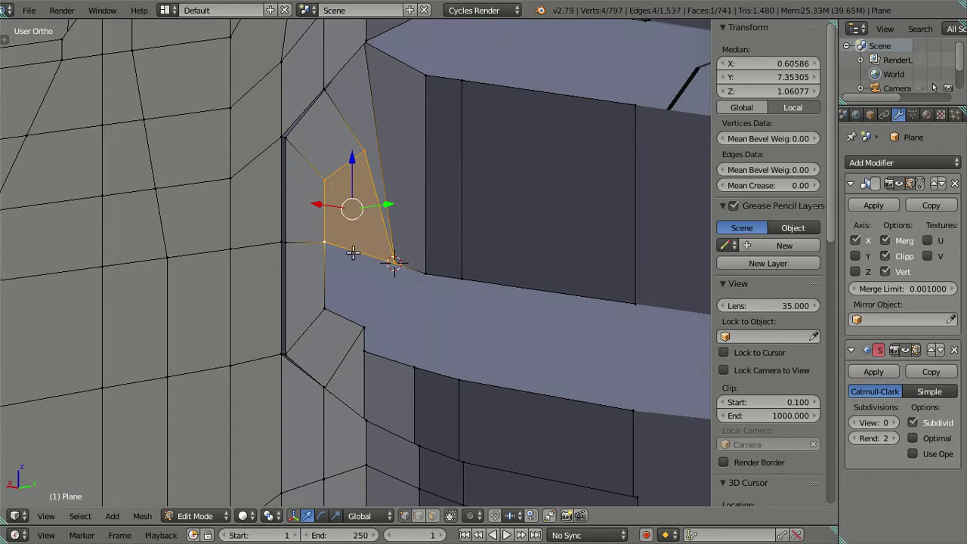
right_click(392, 262)
right_click(358, 325, "ctrl")
key("f")
- Undo the extra face fills and review the corner from a frontal view
right_click(412, 368)
right_click(423, 278, "ctrl")
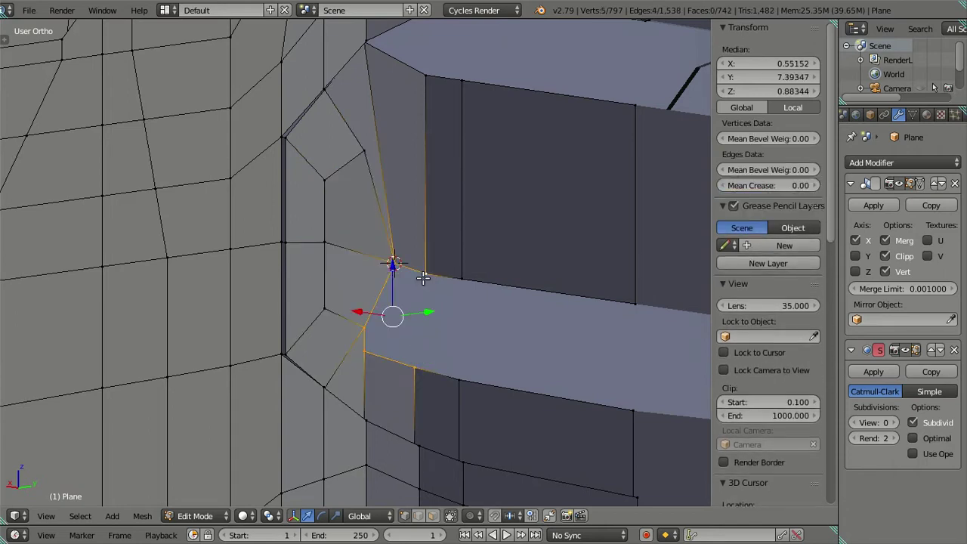
key("a")
mouse_move(438, 330)
middle_mouse_down()
mouse_move(373, 350)
mouse_move(401, 299)
mouse_move(423, 302)
middle_mouse_up()
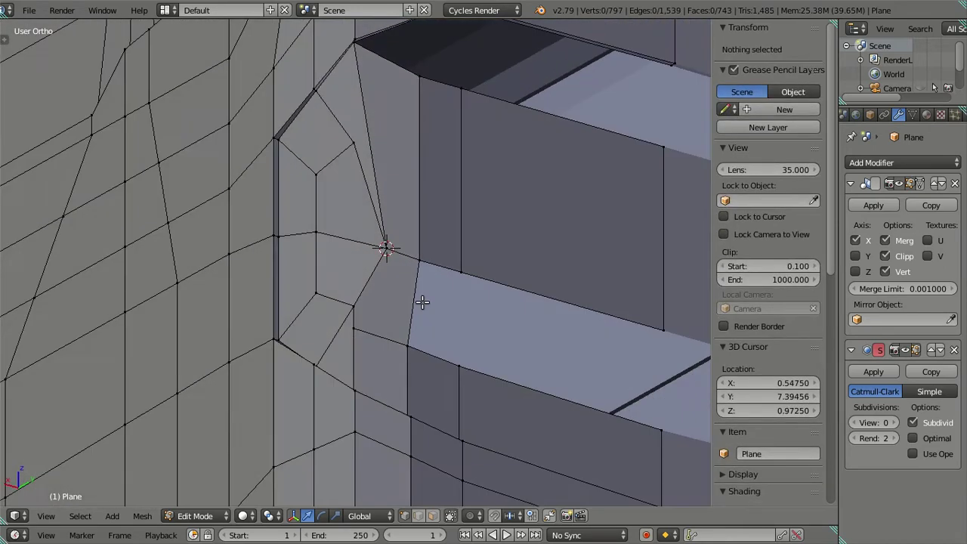
key("ctrl+z")
key("ctrl+z")
key("ctrl+z")
key("ctrl+z")
key("ctrl+z")
middle_click_drag(403, 274, 375, 264)
key("ctrl+z")
mouse_move(365, 223)
middle_mouse_down()
mouse_move(394, 229)
mouse_move(369, 244)
mouse_move(385, 263)
middle_mouse_up()
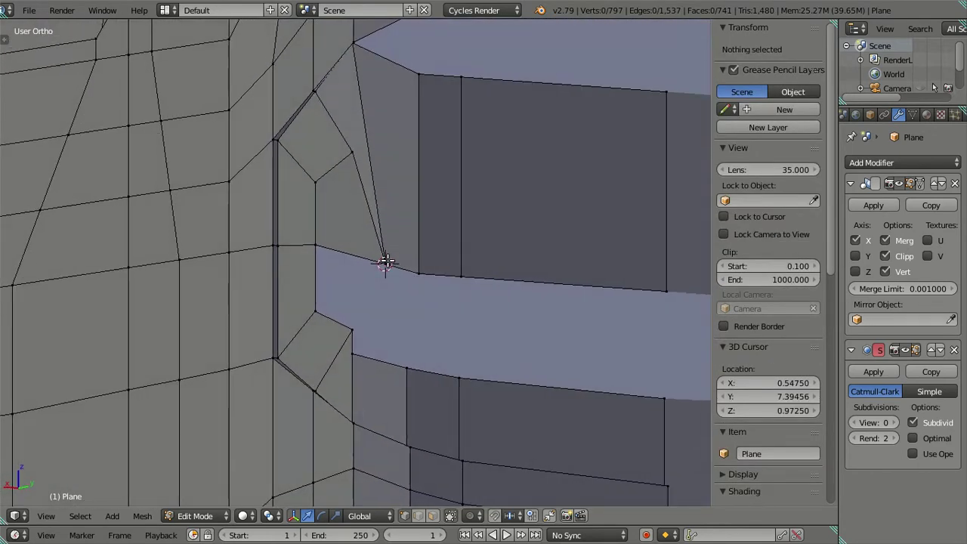
key("ctrl+r")
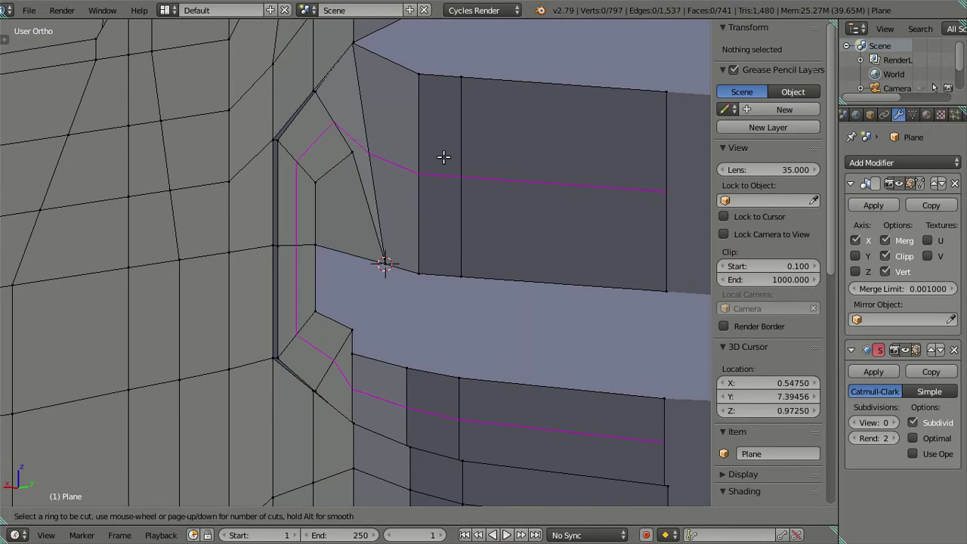
- Add a centred edge loop around the recess and dissolve its unneeded edges
left_click(444, 158)
right_click(443, 157)
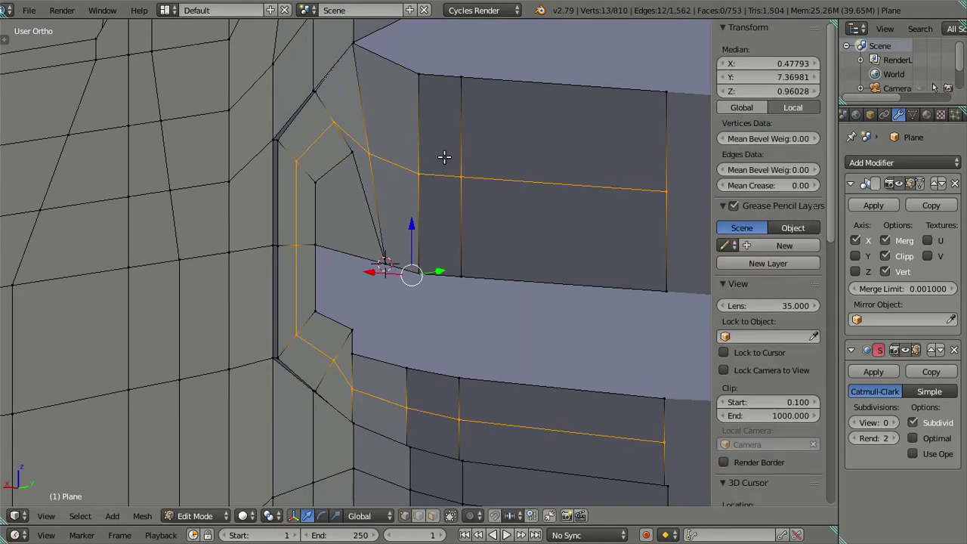
right_click(376, 155, "shift")
right_click(418, 173, "shift")
right_click(461, 177, "shift")
right_click(654, 197, "shift")
key("x")
left_click(593, 279)
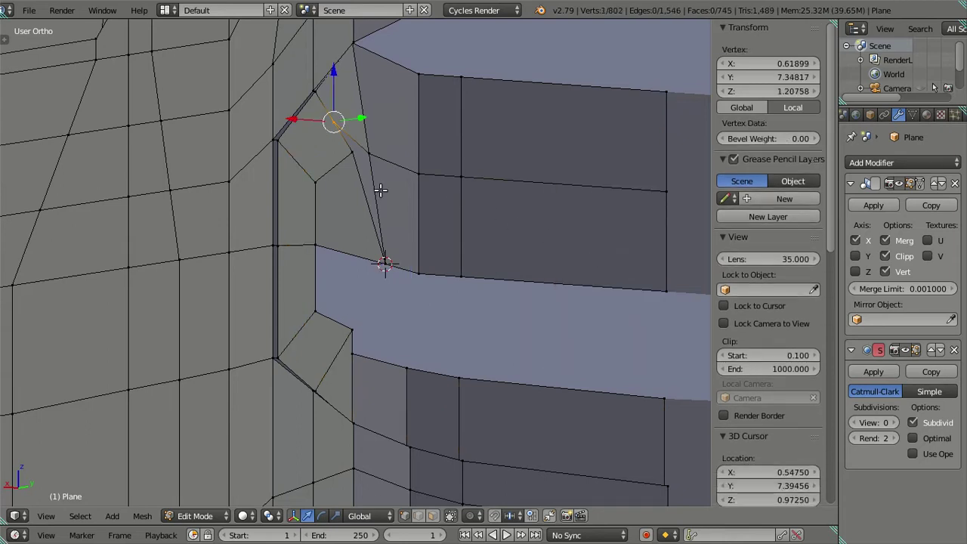
right_click(367, 153, "shift")
key("x")
left_click(402, 143)
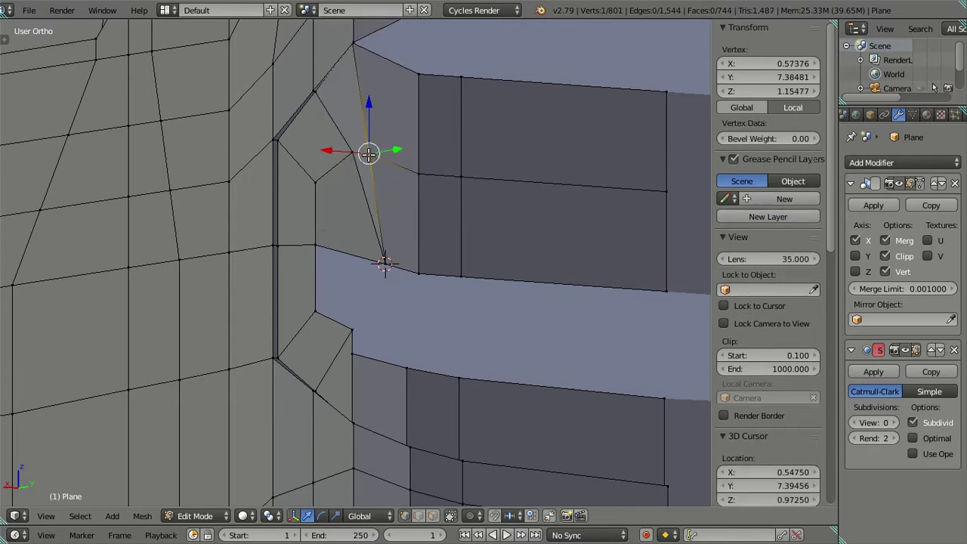
- Merge the new loop's end vertex into the recess's inner corner vertex
right_click(353, 151, "shift")
right_click(367, 152, "shift")
right_click(354, 150, "shift")
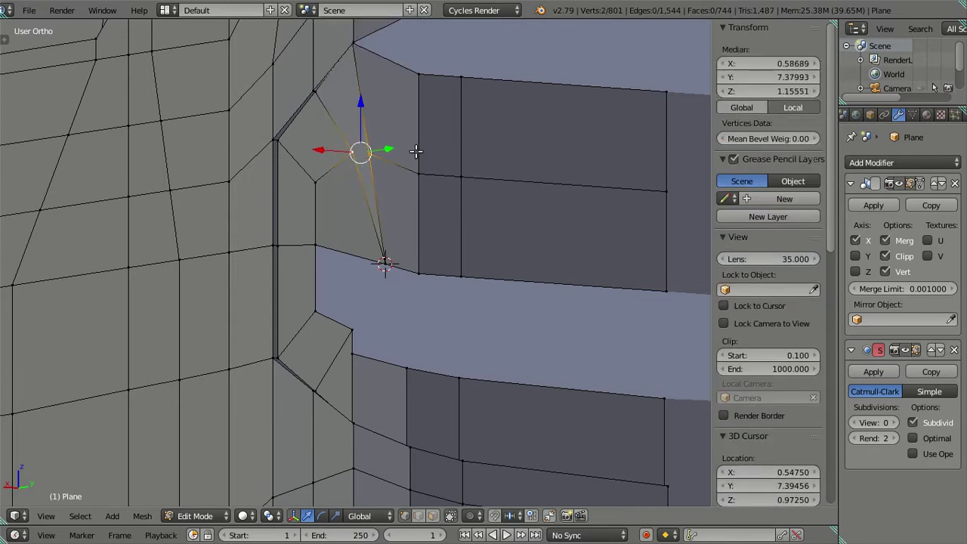
key("alt+m")
key("a")
mouse_move(532, 142)
middle_mouse_down()
mouse_move(468, 161)
mouse_move(468, 183)
mouse_move(501, 159)
mouse_move(430, 120)
mouse_move(425, 103)
mouse_move(441, 102)
mouse_move(475, 169)
mouse_move(489, 159)
middle_mouse_up()
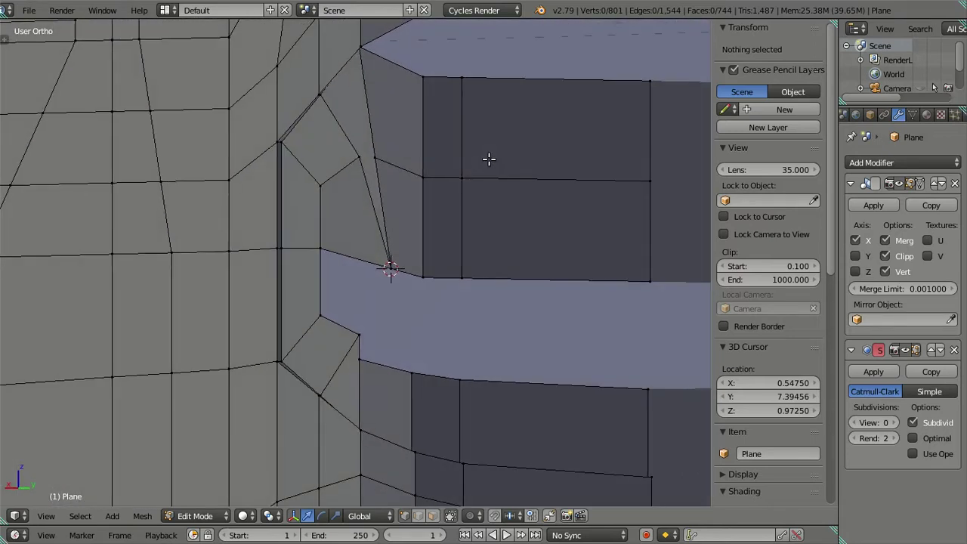
right_click(359, 156)
key("alt+m")
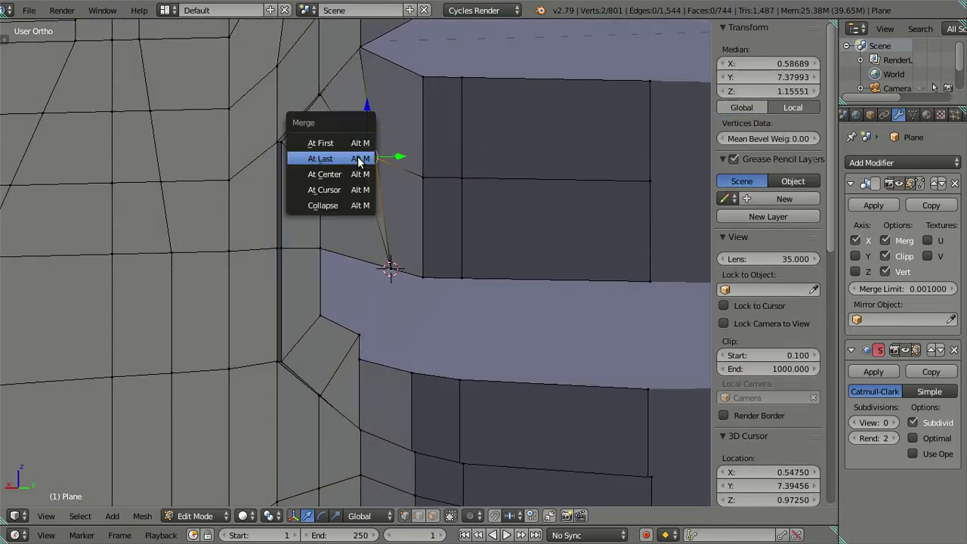
left_click(360, 156)
mouse_move(367, 168)
middle_mouse_down()
mouse_move(401, 161)
mouse_move(359, 130)
mouse_move(328, 162)
mouse_move(339, 216)
mouse_move(408, 201)
mouse_move(414, 212)
mouse_move(384, 164)
mouse_move(340, 163)
middle_mouse_up()
mouse_move(333, 112)
middle_mouse_down()
mouse_move(345, 209)
mouse_move(340, 201)
mouse_move(393, 345)
mouse_move(423, 328)
mouse_move(451, 246)
mouse_move(420, 136)
mouse_move(360, 194)
mouse_move(378, 301)
mouse_move(371, 216)
mouse_move(322, 263)
mouse_move(334, 264)
mouse_move(376, 384)
middle_mouse_up()
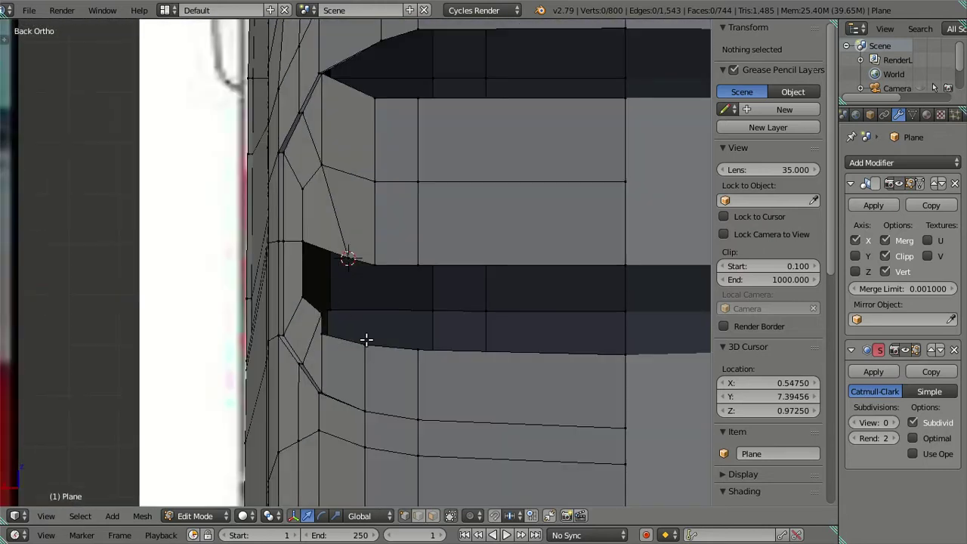
- Nudge a recess corner vertex sideways to match the reference image in X-ray
right_click(364, 340)
key("z")
left_click_drag(333, 344, 322, 342)
key("z")
- Slide two lower recess corner vertices along X to line up with the reference
right_click(344, 254)
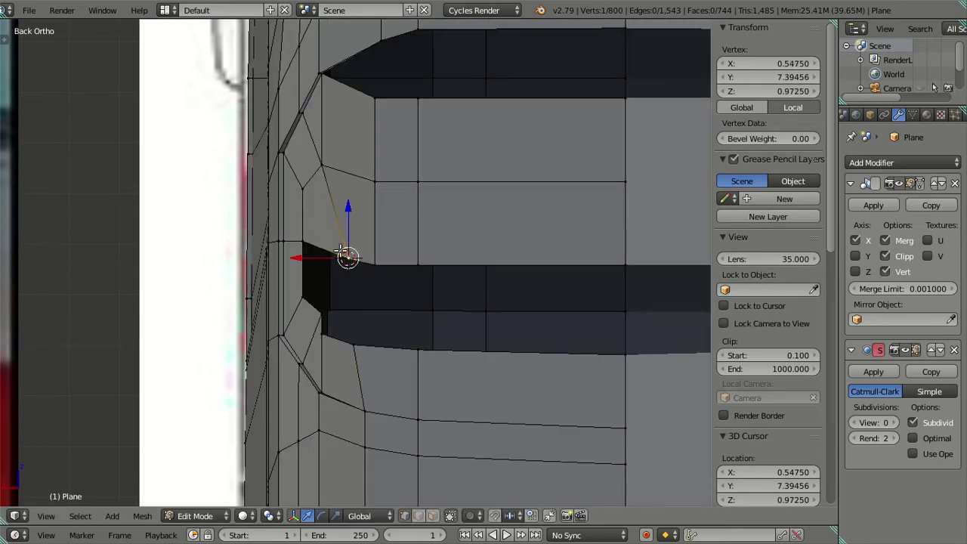
left_click(317, 261)
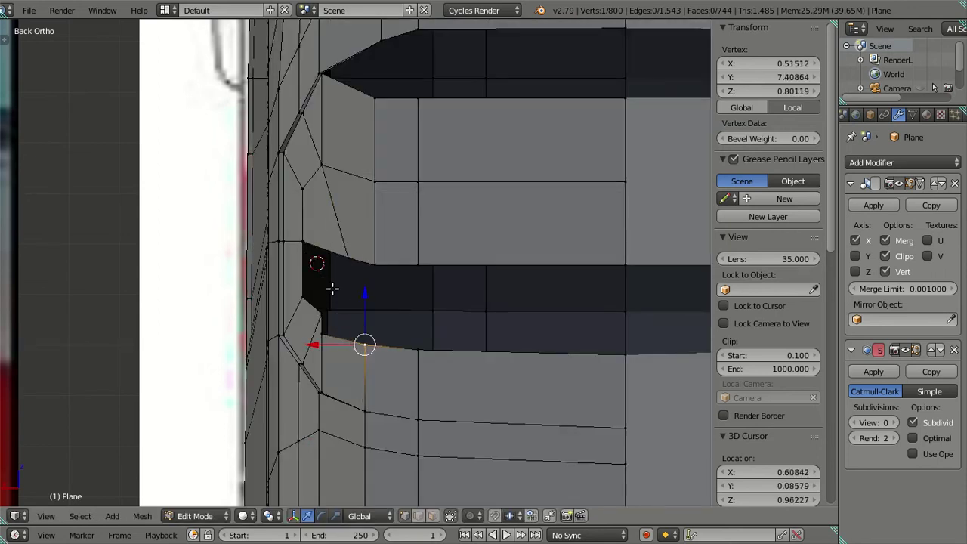
right_click(344, 255, "shift")
key("g")
key("x")
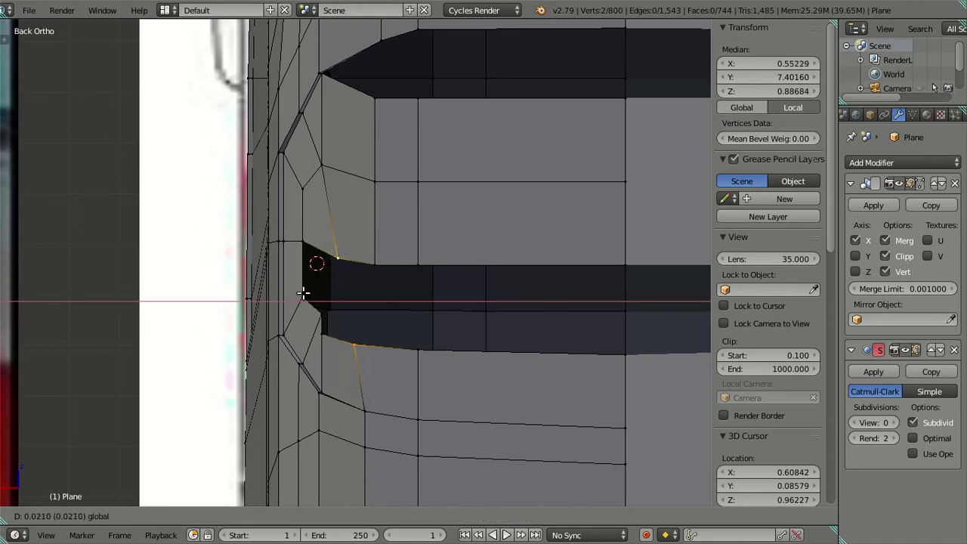
left_click(303, 293)
key("a")
mouse_move(309, 286)
middle_mouse_down()
mouse_move(446, 302)
mouse_move(453, 317)
mouse_move(367, 317)
mouse_move(391, 300)
mouse_move(418, 317)
mouse_move(415, 378)
mouse_move(419, 341)
mouse_move(397, 391)
mouse_move(411, 370)
mouse_move(382, 278)
mouse_move(360, 289)
mouse_move(373, 300)
mouse_move(393, 371)
mouse_move(420, 362)
mouse_move(433, 340)
mouse_move(424, 322)
mouse_move(405, 334)
mouse_move(390, 289)
mouse_move(367, 267)
mouse_move(367, 355)
middle_mouse_up()
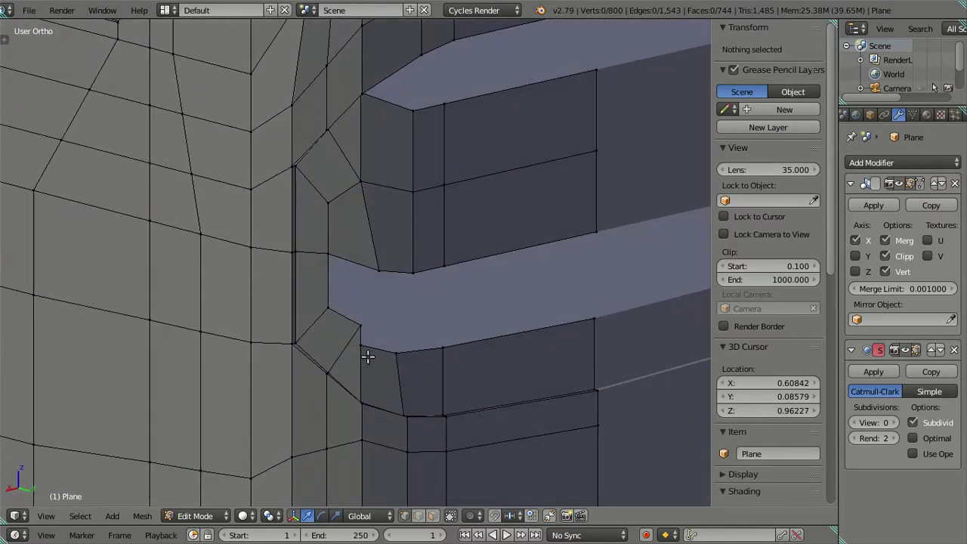
- Fill a new face between the lower recess's inner corner vertices
mouse_move(367, 356)
middle_mouse_down()
mouse_move(362, 339)
mouse_move(330, 324)
mouse_move(341, 339)
mouse_move(352, 345)
mouse_move(338, 318)
middle_mouse_up()
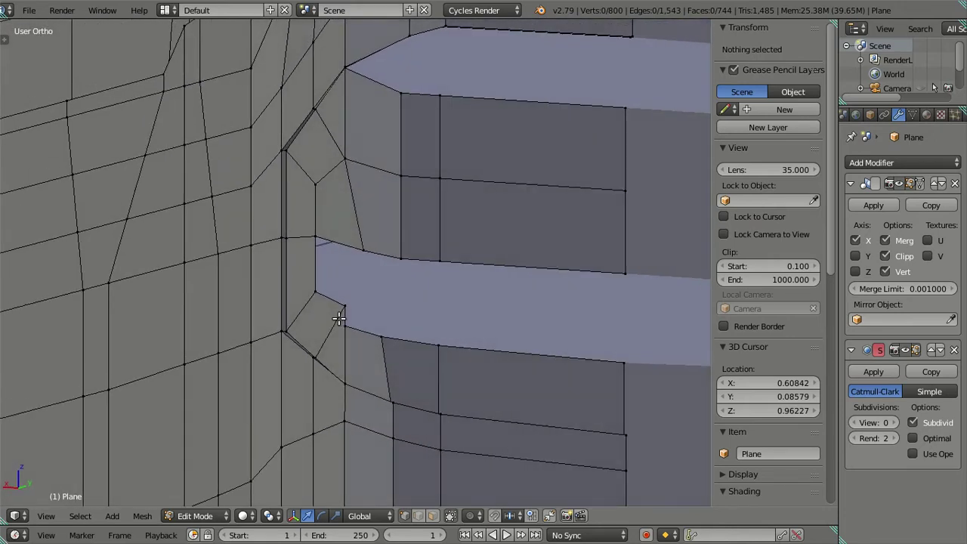
right_click(341, 294)
right_click(367, 251)
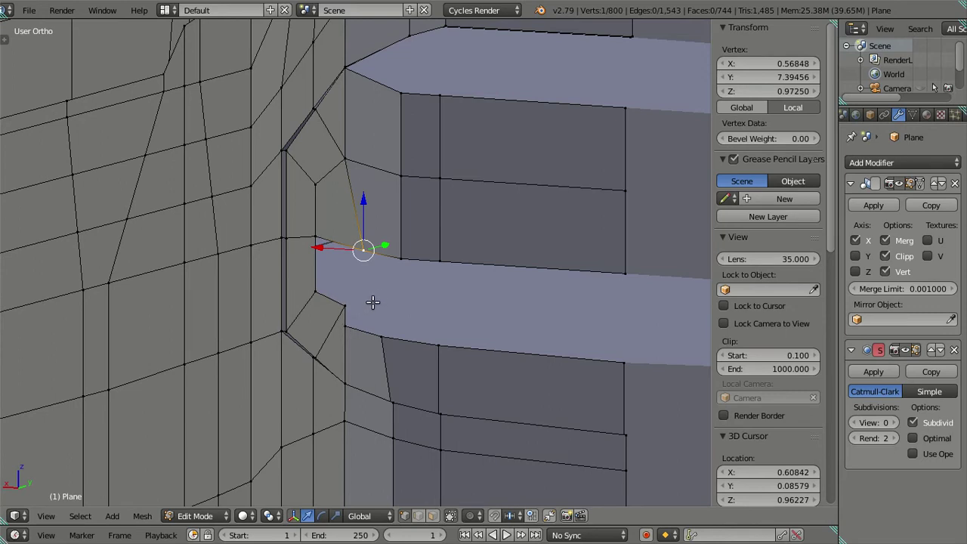
right_click(344, 305, "shift")
key("f")
right_click(381, 335)
right_click(355, 302, "shift")
key("a")
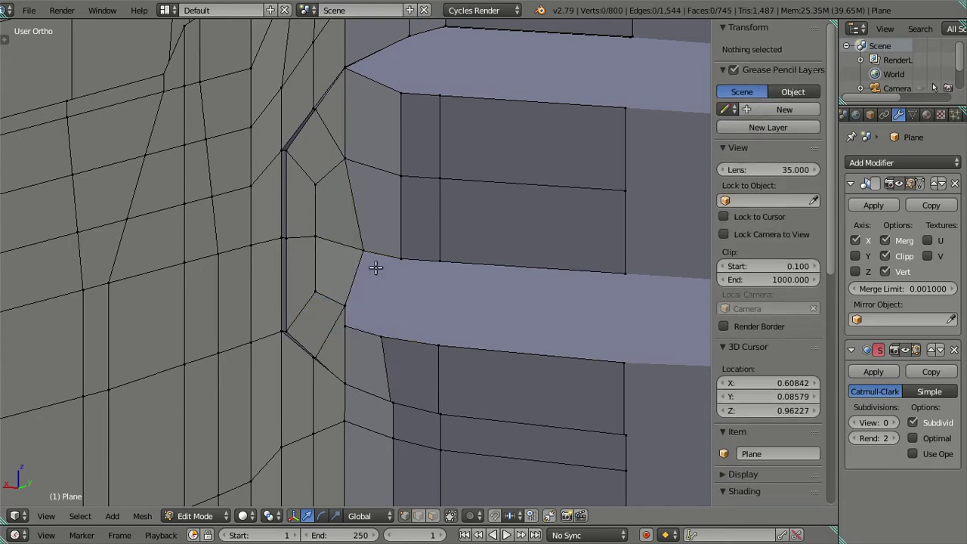
key("ctrl+z")
key("a")
mouse_move(404, 322)
middle_mouse_down()
mouse_move(425, 297)
mouse_move(441, 318)
middle_mouse_up()
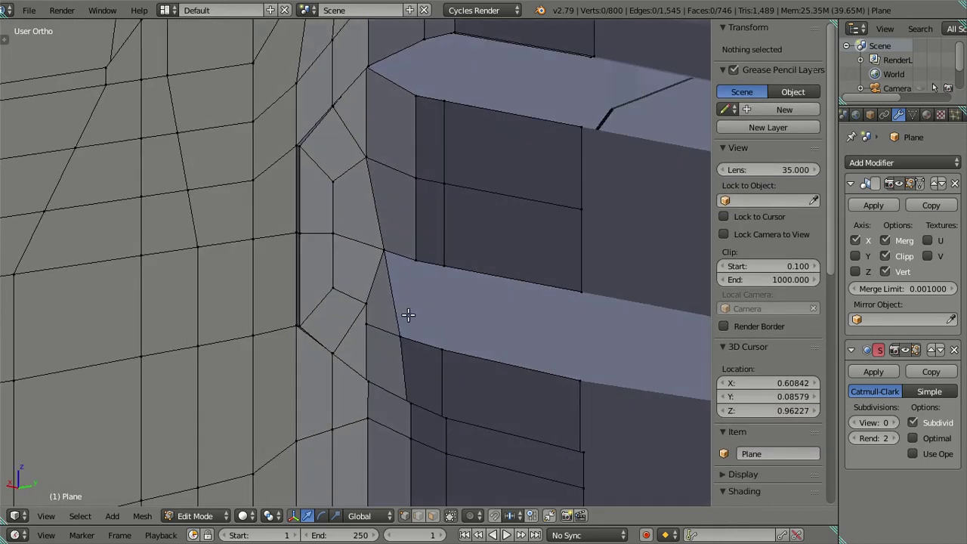
- Snap a stray corner vertex onto its neighbour using Selection to Active
key("KP_3")
right_click(391, 312)
scroll(391, 312, "up", 2)
left_click(461, 325)
key("g")
key("Escape")
middle_click_drag(459, 328, 374, 277)
right_click(378, 265, "shift")
key("shift+s")
left_click(446, 294)
right_click(378, 244)
key("shift+s")
left_click(458, 205)
- Switch to Object Mode and view the shaded body from the back
scroll(458, 193, "up", 3)
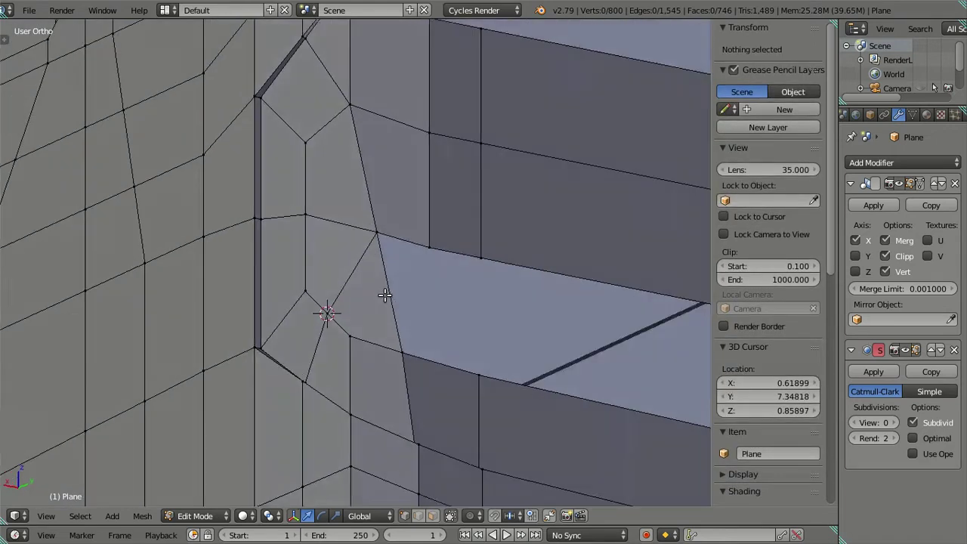
scroll(387, 332, "up", 3)
key("Tab")
mouse_move(376, 385)
middle_mouse_down()
mouse_move(383, 267)
mouse_move(302, 261)
mouse_move(335, 289)
middle_mouse_up()
key("ctrl+KP_1")
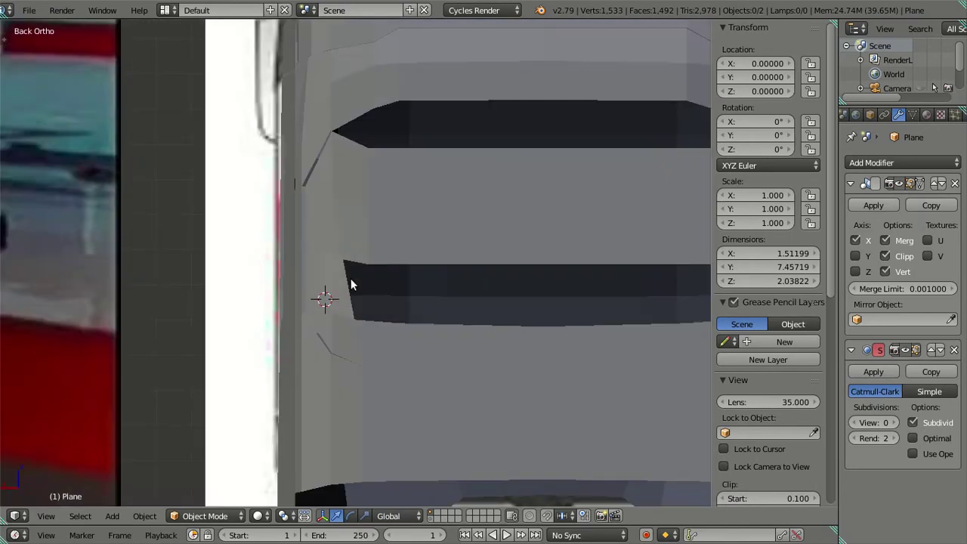
- Collapse the short edge at the upper recess corner into a single vertex
key("Tab")
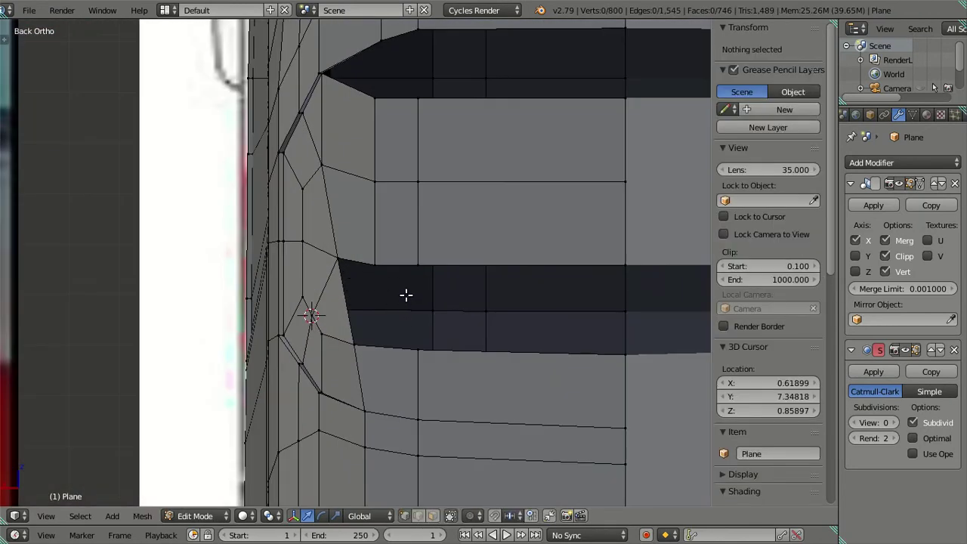
scroll(412, 240, "down", 2)
scroll(393, 210, "up", 2)
scroll(390, 205, "up", 1)
scroll(356, 183, "up", 1)
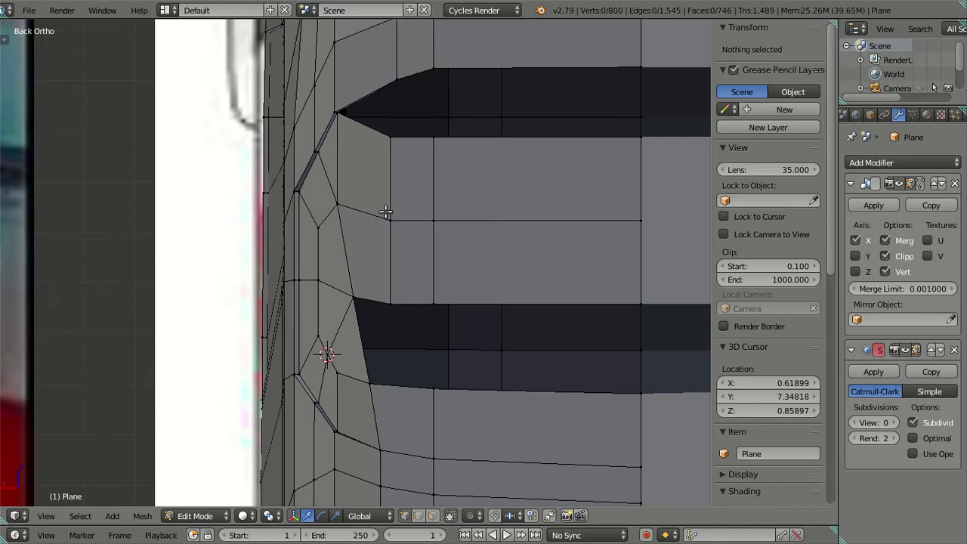
right_click(337, 204)
right_click(391, 220, "shift")
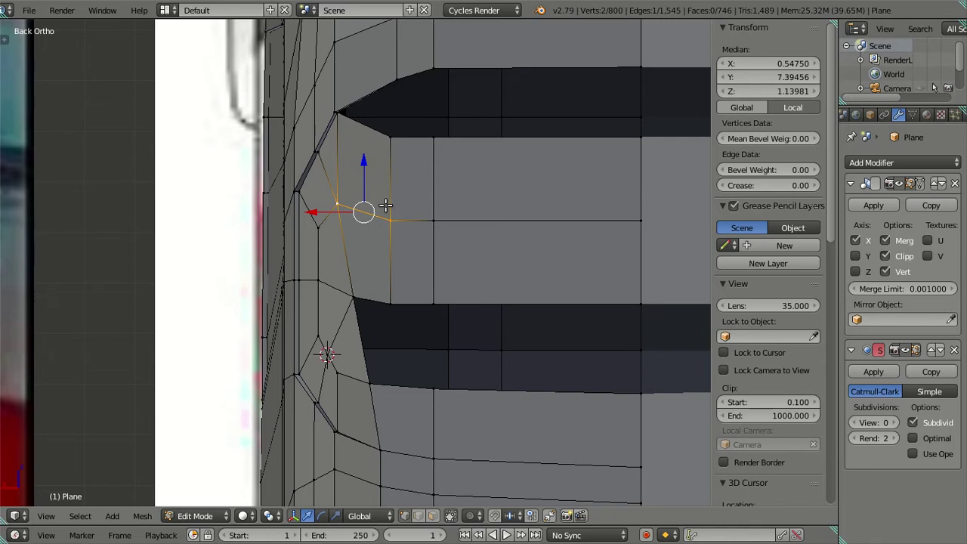
key("alt+m")
left_click(388, 206)
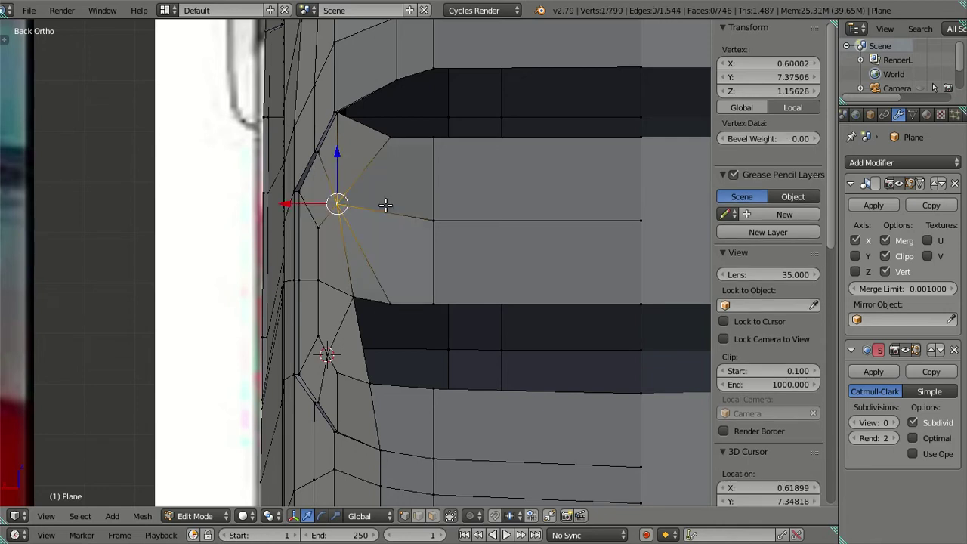
key("a")
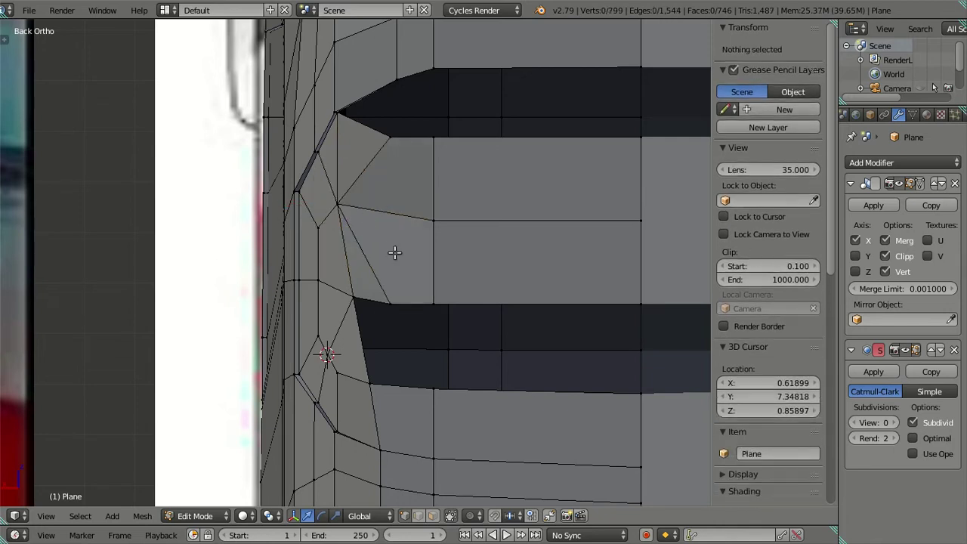
- Dissolve the two leftover edges at the recess corner
right_click(365, 248)
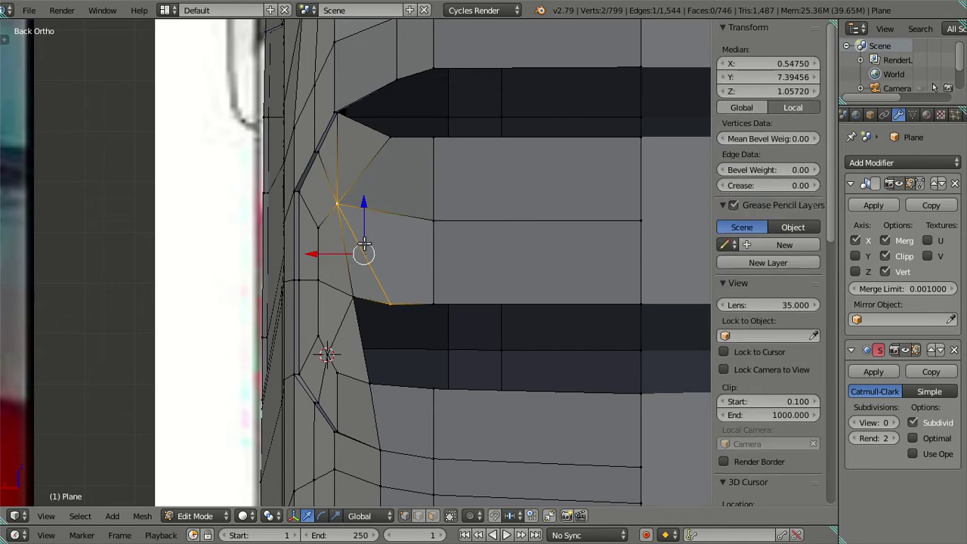
right_click(342, 141, "shift")
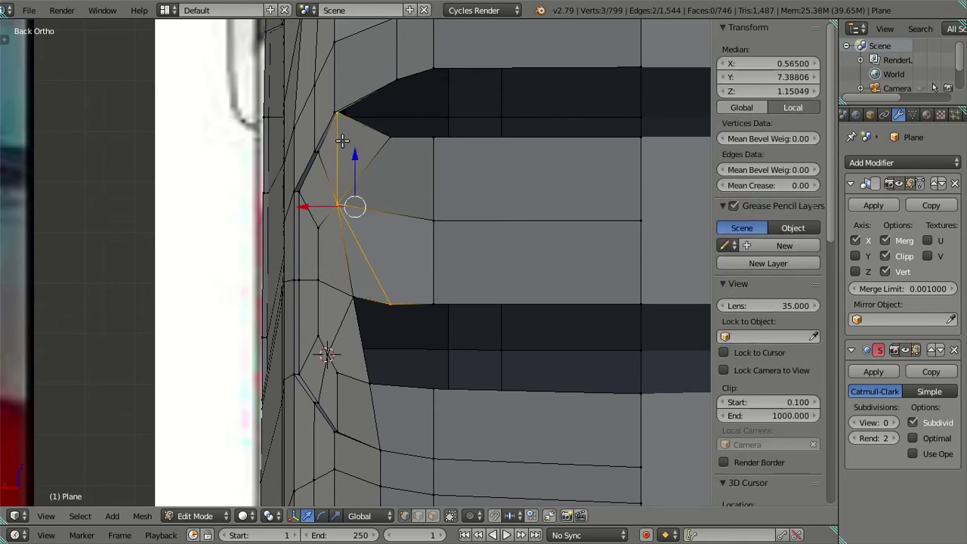
key("x")
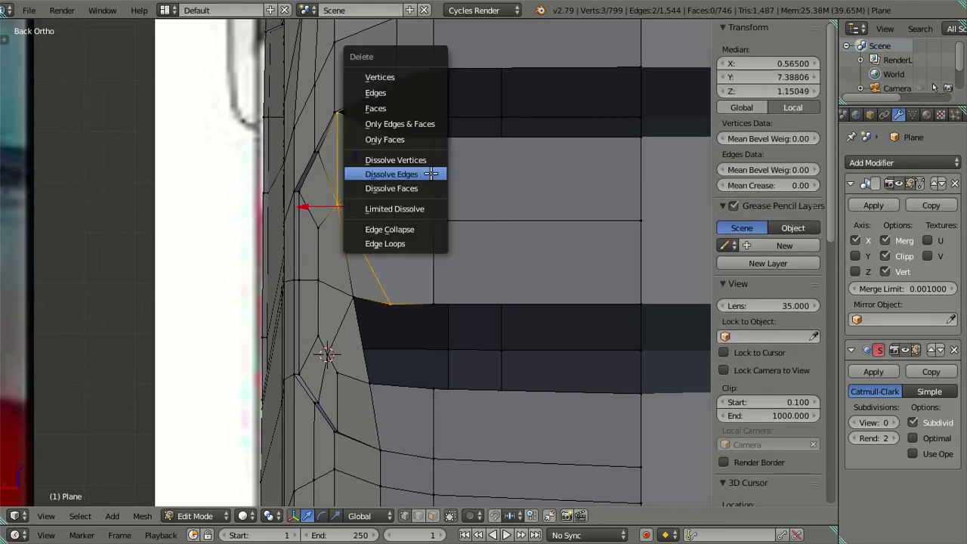
left_click(431, 174)
- Preview the rear body in Object Mode at subdivision view level 2
key("Tab")
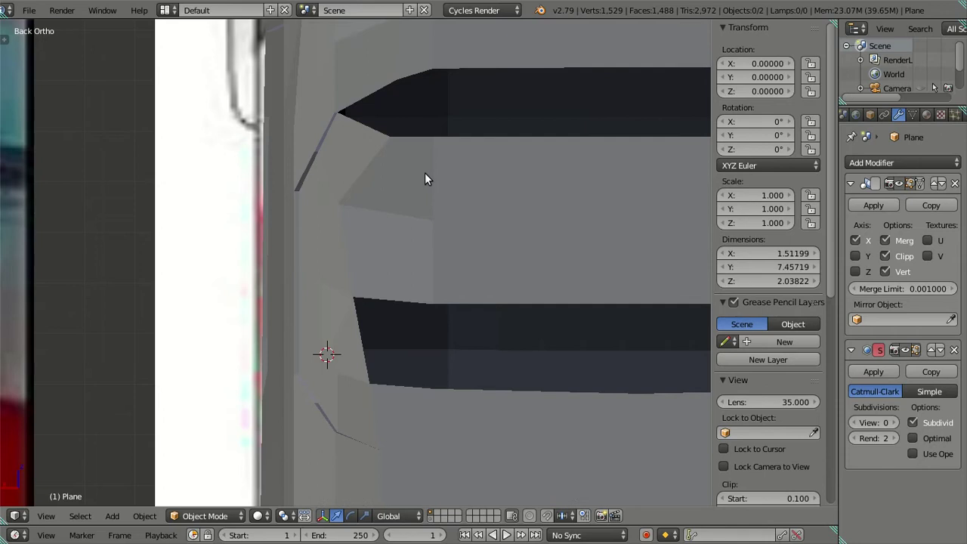
middle_click_drag(403, 174, 417, 203)
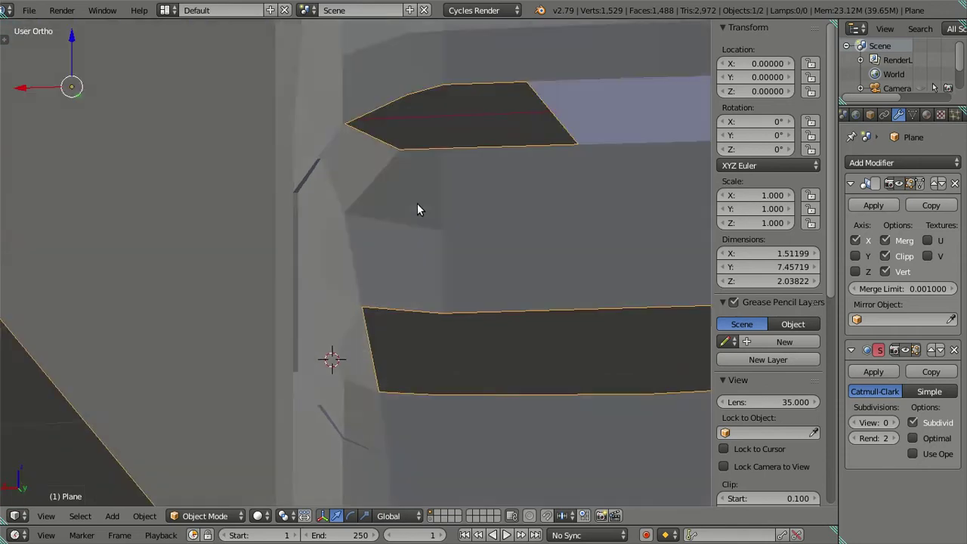
key("Tab")
mouse_move(449, 250)
middle_mouse_down()
mouse_move(453, 216)
mouse_move(505, 146)
mouse_move(492, 95)
mouse_move(421, 91)
mouse_move(345, 162)
mouse_move(433, 222)
middle_mouse_up()
key("Tab")
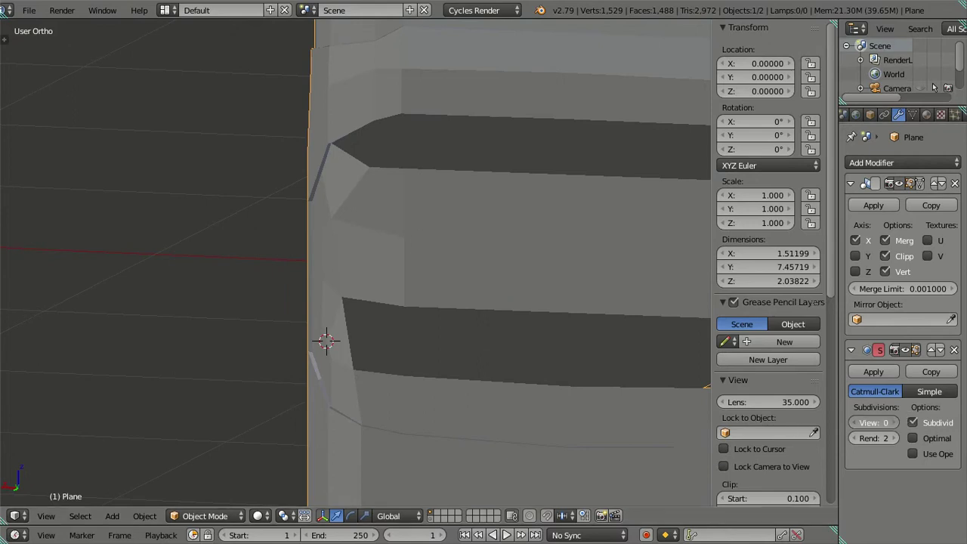
key("ctrl+2")
mouse_move(432, 271)
middle_mouse_down()
mouse_move(471, 235)
mouse_move(563, 233)
mouse_move(494, 252)
mouse_move(639, 323)
middle_mouse_up()
- Inspect the recesses in Edit Mode at level 1, then view them at level 2
left_click(853, 422)
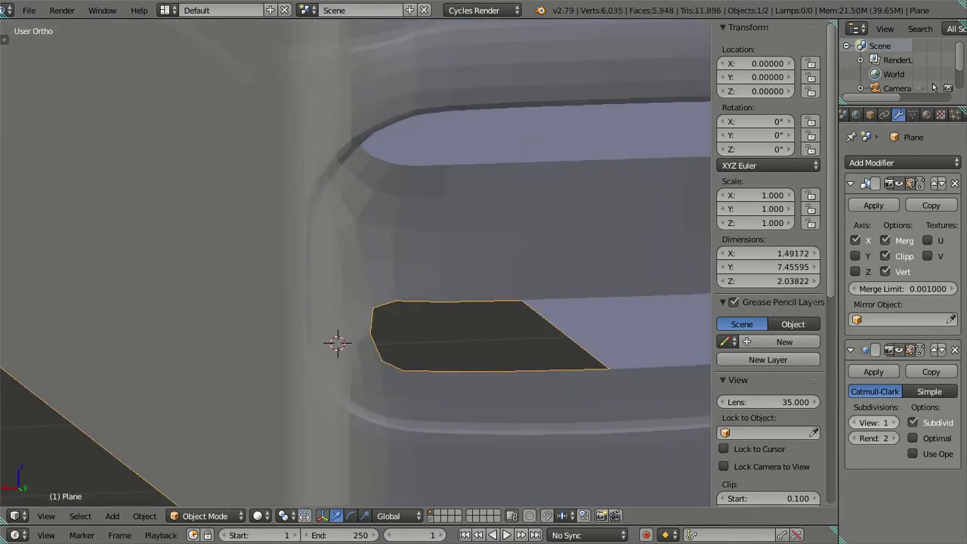
key("Tab")
right_click(406, 209)
key("a")
key("a")
key("a")
middle_click_drag(370, 209, 408, 199)
mouse_move(401, 168)
middle_mouse_down()
mouse_move(401, 157)
mouse_move(407, 210)
mouse_move(386, 143)
mouse_move(335, 189)
mouse_move(363, 198)
middle_mouse_up()
scroll(336, 182, "up", 3)
scroll(362, 199, "down", 2)
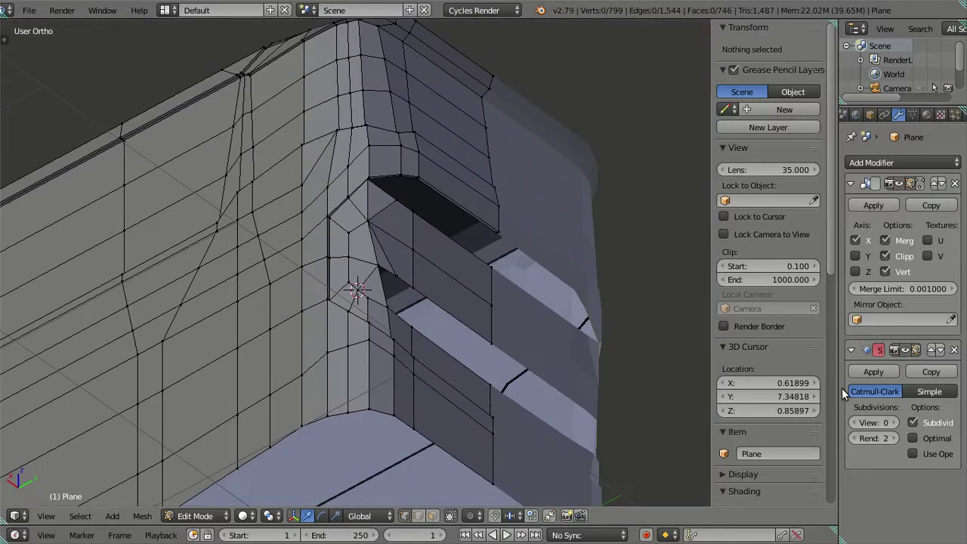
left_click(893, 422)
key("Tab")
scroll(395, 247, "up", 2)
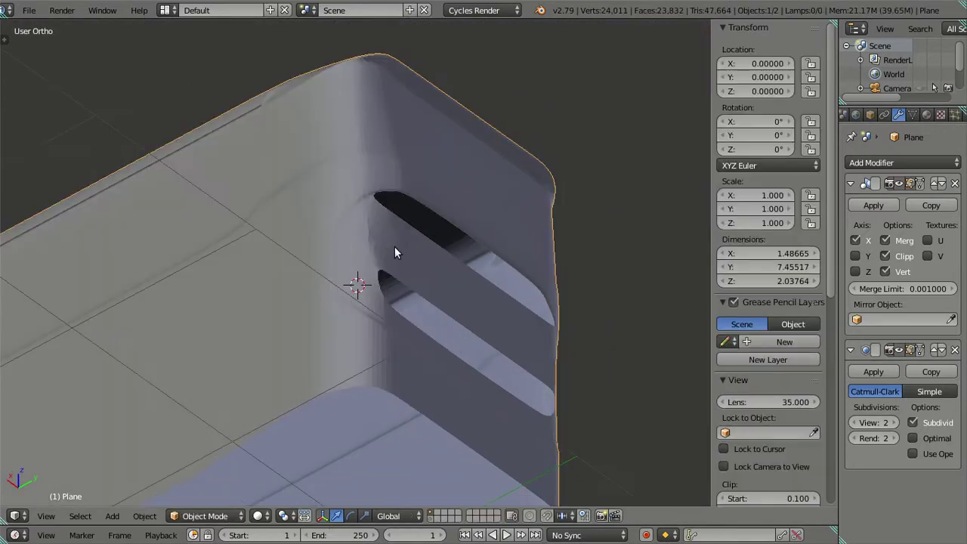
scroll(408, 246, "up", 1)
scroll(417, 259, "up", 1)
mouse_move(494, 298)
middle_mouse_down()
mouse_move(518, 289)
mouse_move(392, 280)
mouse_move(352, 305)
mouse_move(279, 313)
mouse_move(283, 332)
mouse_move(312, 305)
mouse_move(399, 279)
mouse_move(499, 302)
middle_mouse_up()
- Set the subdivision view level to 0 and enter Edit Mode with nothing selected
double_click(853, 422)
key("Tab")
key("a")
scroll(431, 201, "up", 3)
key("a")
scroll(429, 204, "up", 2)
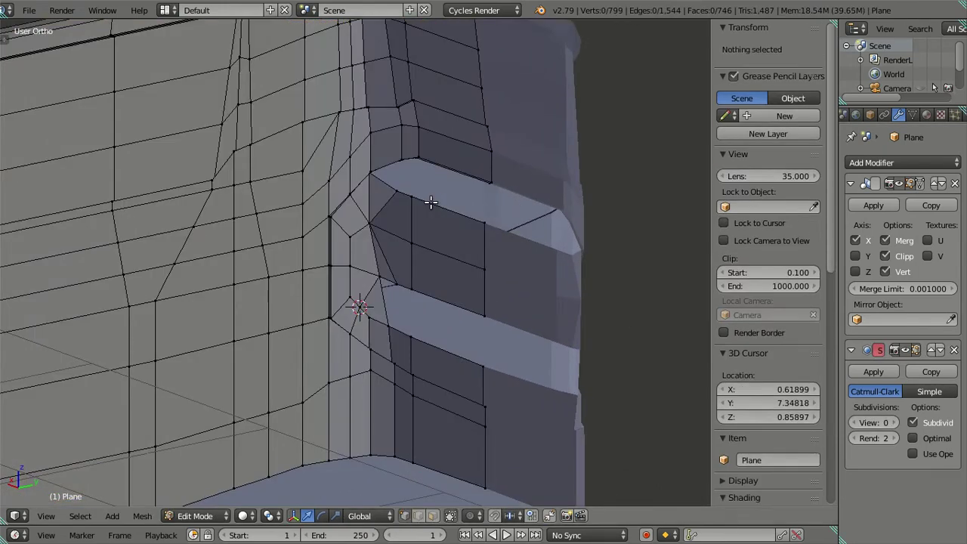
- Zoom in close to the upper recess corner where the knife cut will go
scroll(378, 151, "up", 2)
scroll(353, 181, "up", 2)
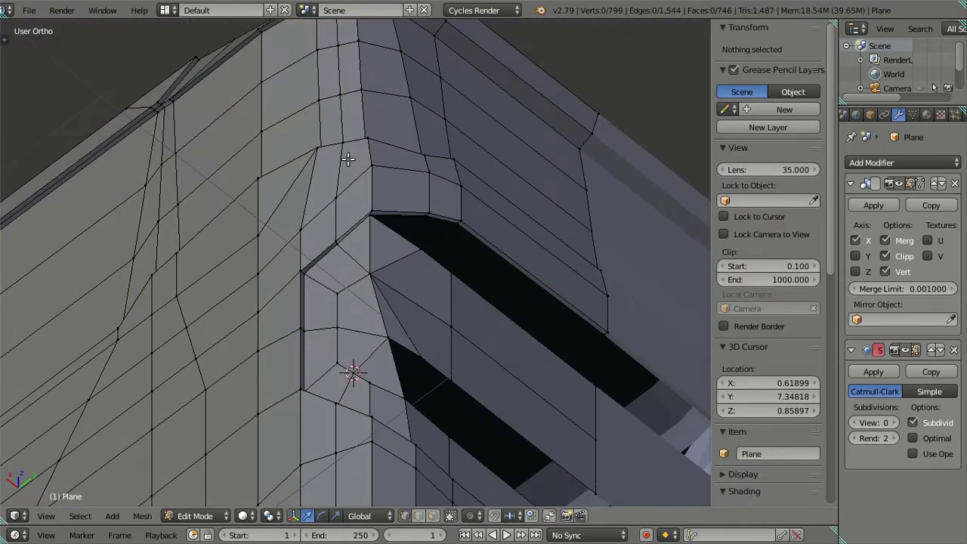
scroll(343, 217, "up", 1)
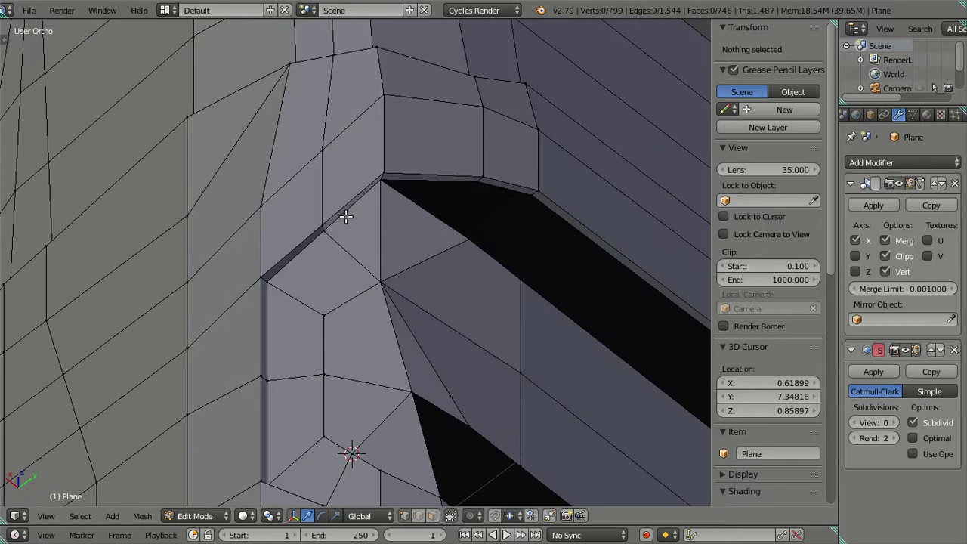
scroll(345, 217, "down", 3)
scroll(345, 217, "down", 2)
scroll(347, 211, "up", 3)
scroll(337, 225, "up", 2)
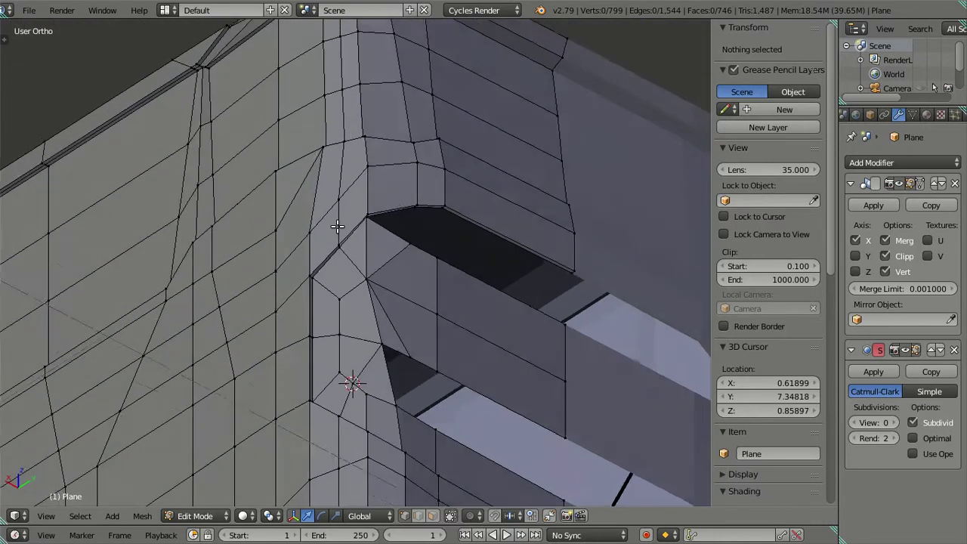
middle_click_drag(337, 226, 349, 213)
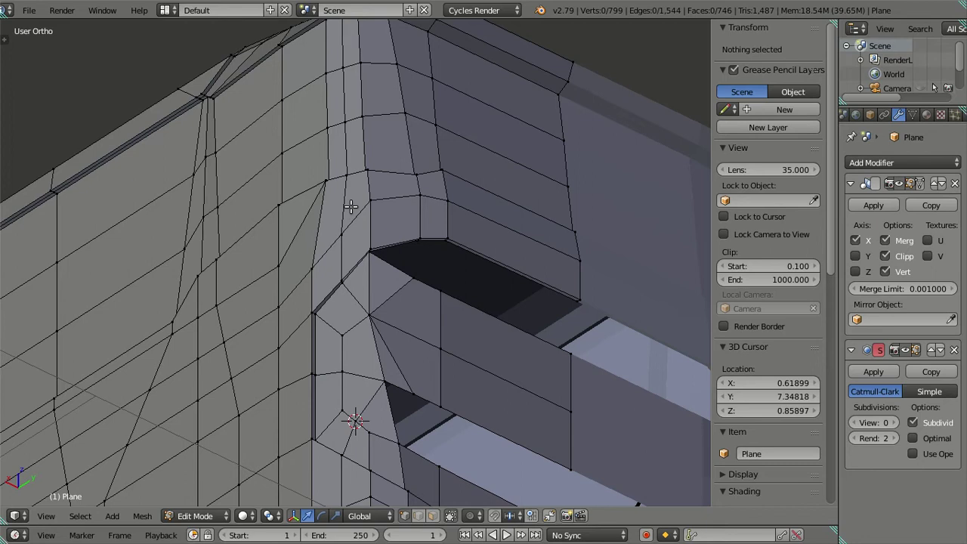
scroll(350, 205, "up", 2)
scroll(356, 246, "up", 1)
scroll(389, 233, "up", 2)
scroll(348, 229, "up", 1)
scroll(355, 231, "down", 2)
mouse_move(371, 237)
middle_mouse_down()
mouse_move(400, 296)
mouse_move(388, 293)
mouse_move(355, 231)
mouse_move(354, 200)
mouse_move(367, 280)
mouse_move(378, 288)
mouse_move(352, 265)
middle_mouse_up()
scroll(352, 199, "up", 1)
scroll(360, 207, "up", 2)
scroll(352, 265, "up", 1)
- Knife-cut two new edges at the recess corner: one to the corner vertex, one to the edge below
key("k")
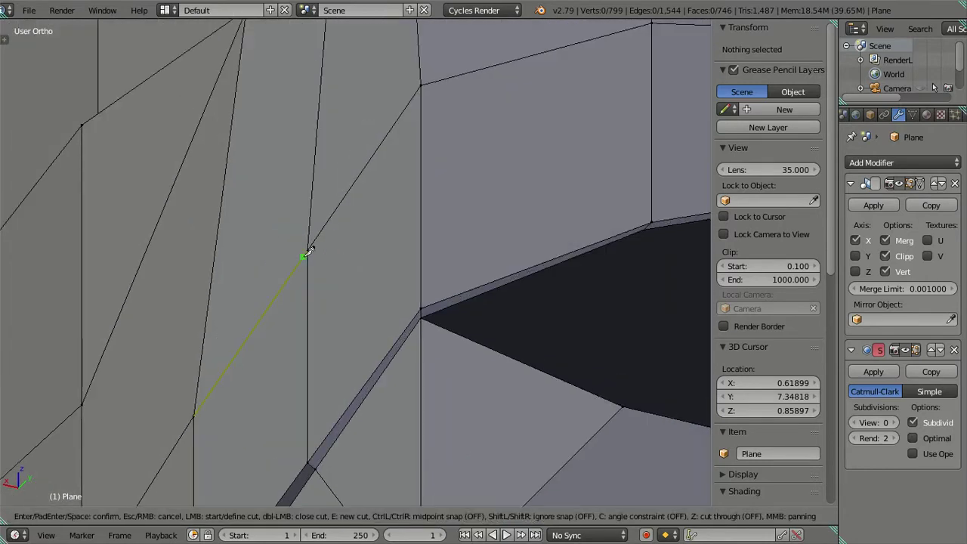
left_click(420, 308)
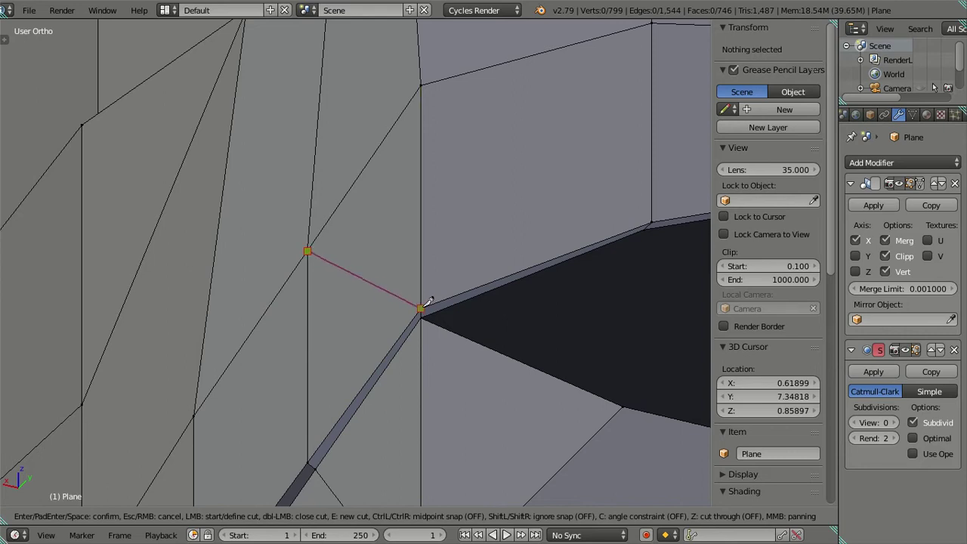
key("Return")
middle_click_drag(421, 302, 420, 282)
mouse_move(392, 242)
middle_mouse_down()
mouse_move(412, 241)
mouse_move(423, 216)
mouse_move(385, 219)
mouse_move(403, 228)
mouse_move(384, 220)
mouse_move(408, 277)
mouse_move(388, 259)
mouse_move(422, 261)
middle_mouse_up()
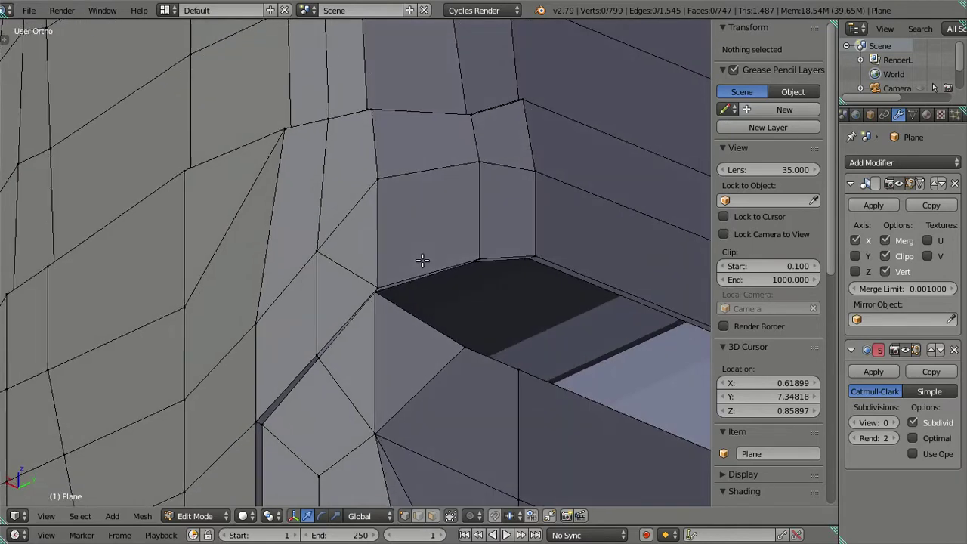
scroll(335, 344, "up", 2)
scroll(345, 302, "up", 2)
key("k")
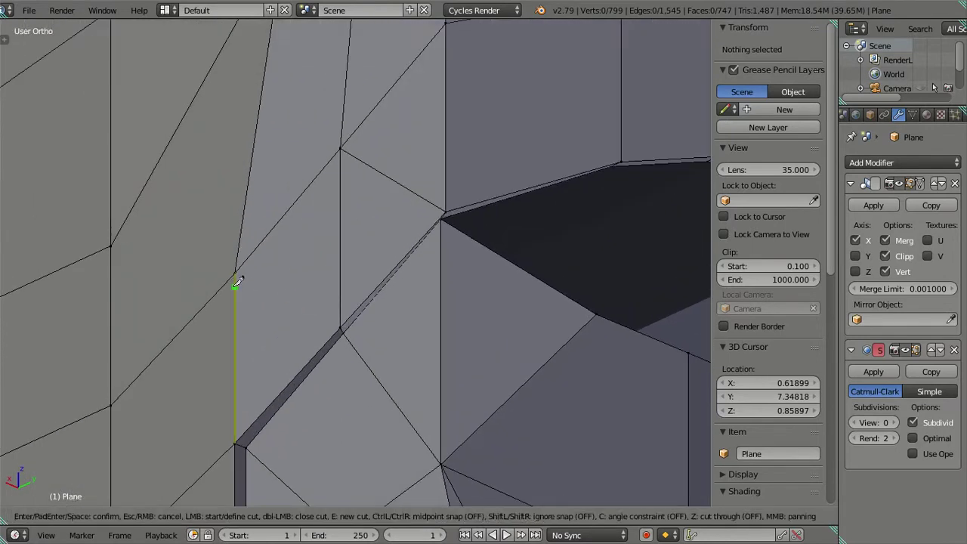
left_click(342, 324)
key("Return")
scroll(339, 302, "down", 3)
- Dissolve the vertical edge beside the recess corner
key("a")
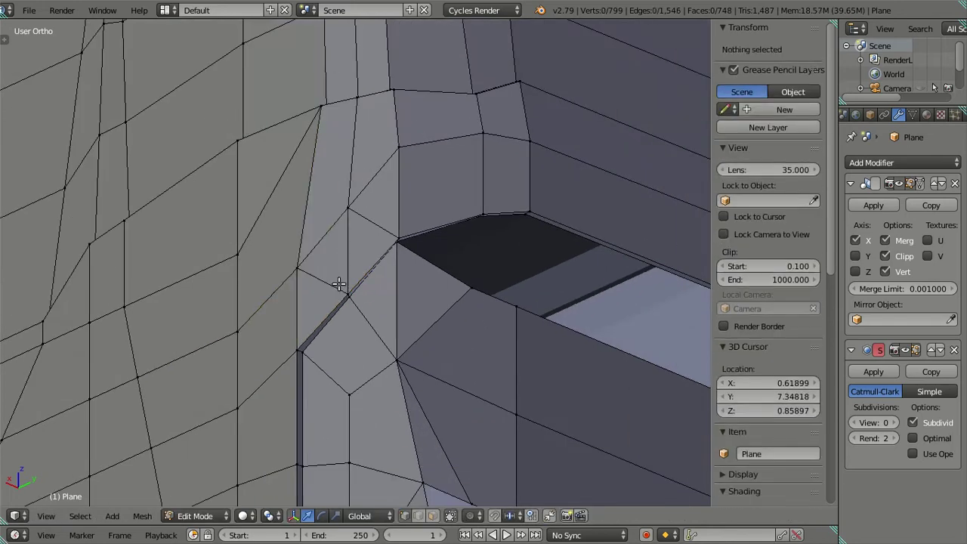
scroll(334, 262, "up", 1)
scroll(337, 285, "up", 1)
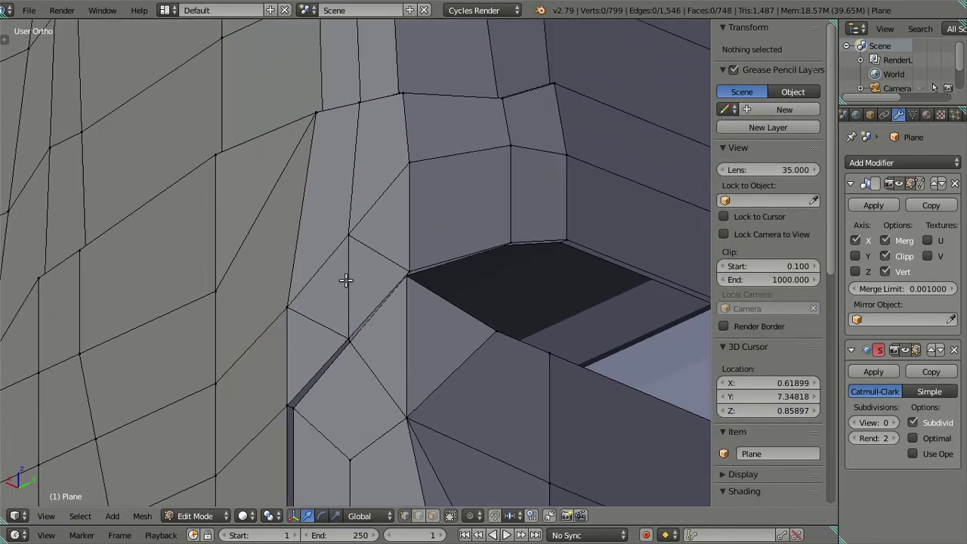
right_click(349, 341)
right_click(349, 237, "shift")
key("x")
left_click(482, 250)
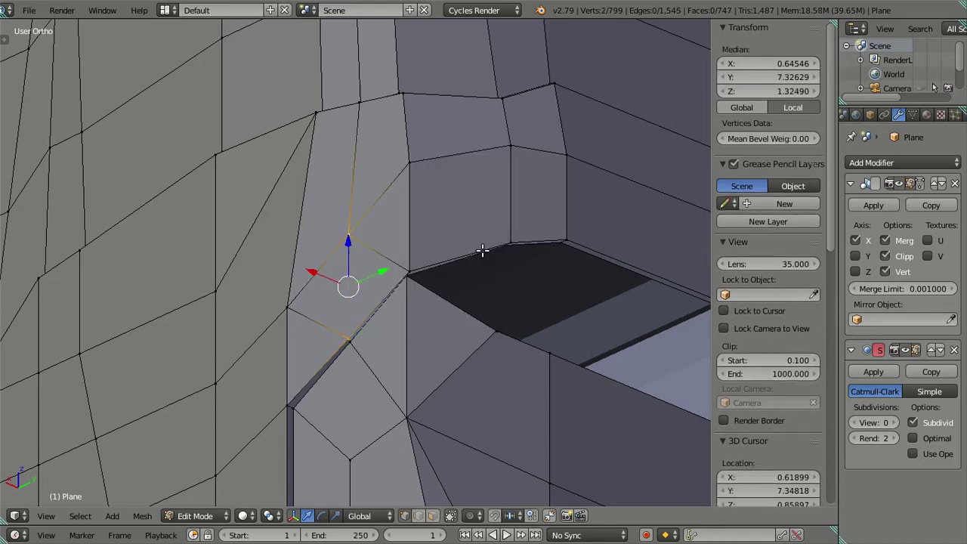
key("a")
- View the recess underside and set the Subdivision Surface View level to 2
scroll(453, 249, "up", 2)
mouse_move(431, 249)
middle_mouse_down("shift")
mouse_move(378, 273)
mouse_move(377, 255)
mouse_move(363, 297)
mouse_move(379, 310)
middle_mouse_up("shift")
scroll(364, 309, "up", 1)
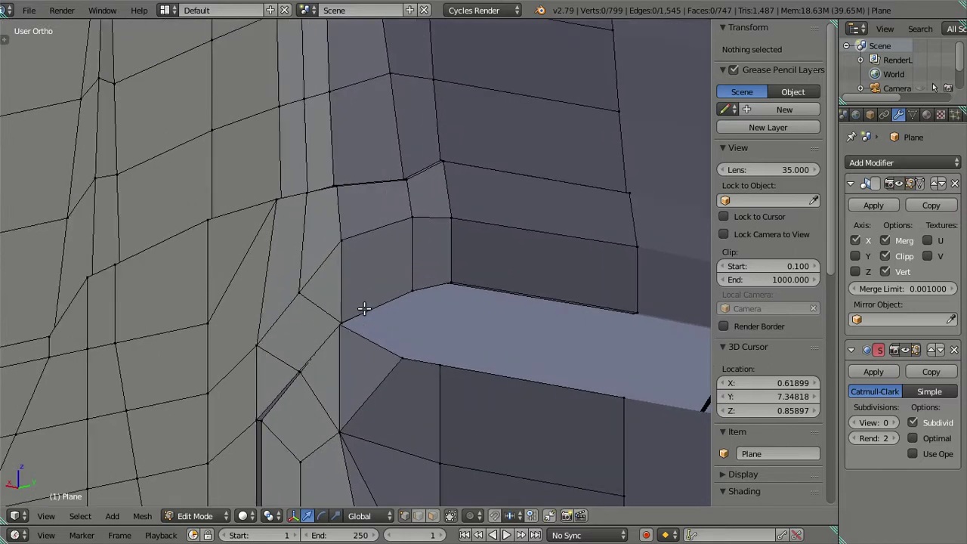
scroll(377, 292, "up", 1)
scroll(379, 291, "up", 1)
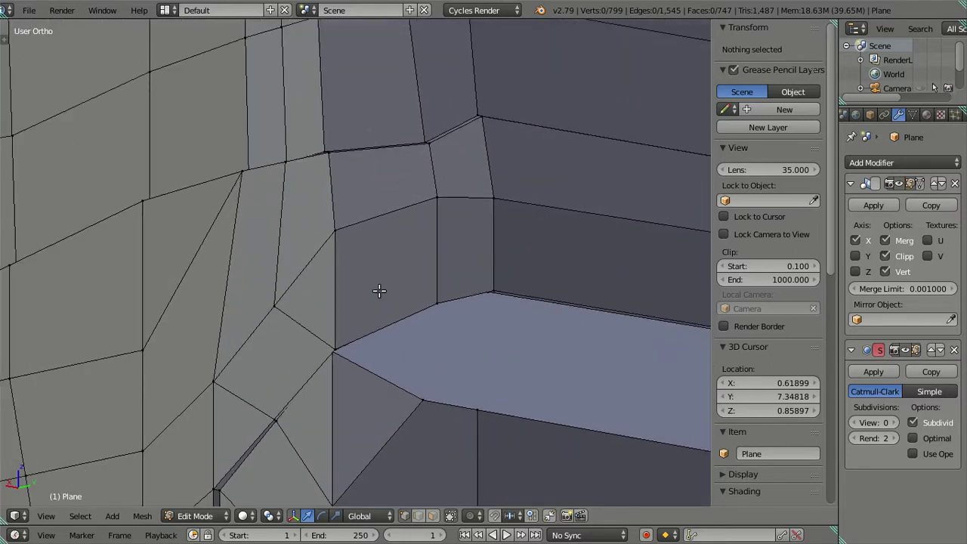
mouse_move(402, 339)
middle_mouse_down()
mouse_move(386, 309)
mouse_move(335, 285)
mouse_move(330, 296)
middle_mouse_up()
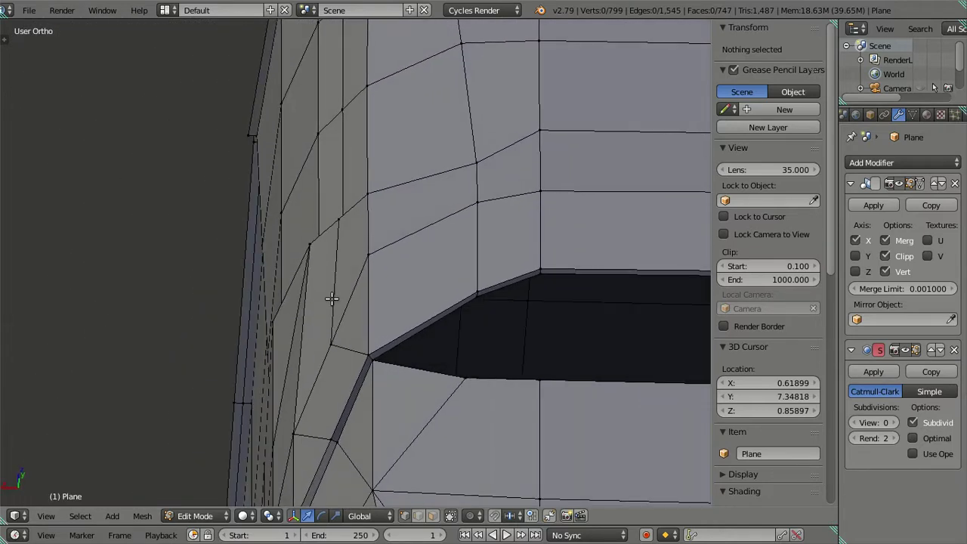
left_click_drag(884, 420, 906, 419)
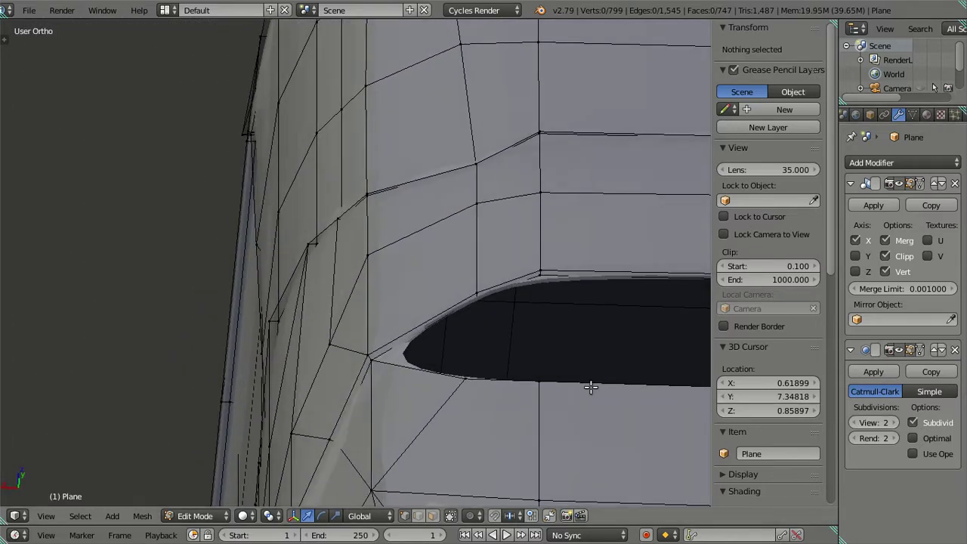
- Try a loop cut across the recess, then dissolve the edge between two vertices beside it
mouse_move(405, 381)
middle_mouse_down()
mouse_move(423, 386)
mouse_move(382, 410)
mouse_move(383, 334)
mouse_move(408, 345)
mouse_move(402, 368)
middle_mouse_up()
key("ctrl+r")
key("Escape")
right_click(377, 389)
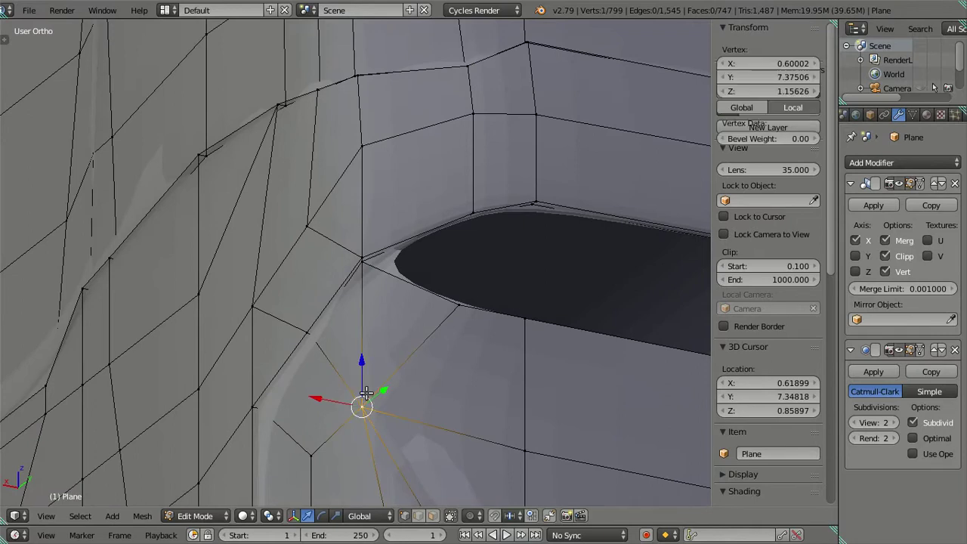
right_click(457, 307, "shift")
key("x")
left_click(484, 303)
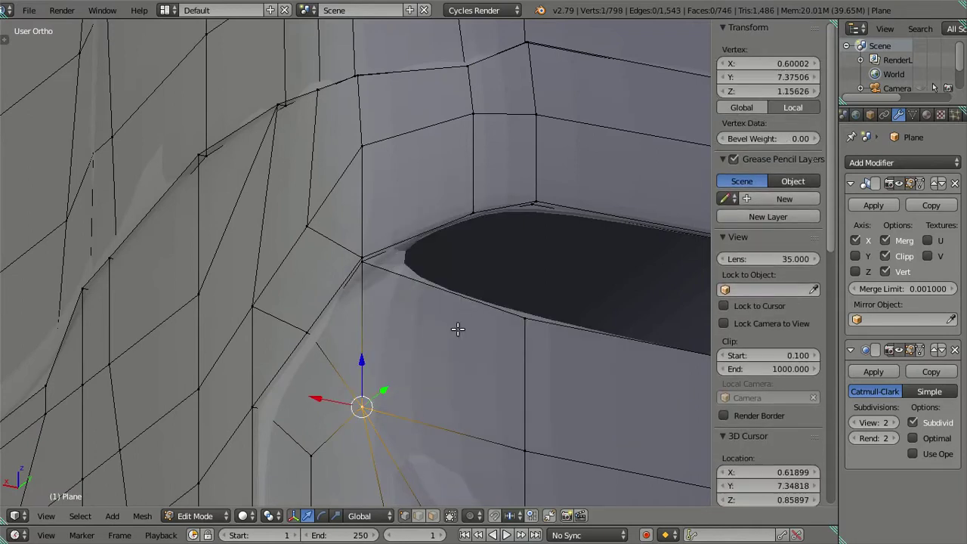
middle_click_drag(458, 329, 425, 369)
- Undo the edge dissolve and set the Subdivision Surface View level back to 0
key("ctrl+z")
key("ctrl+z")
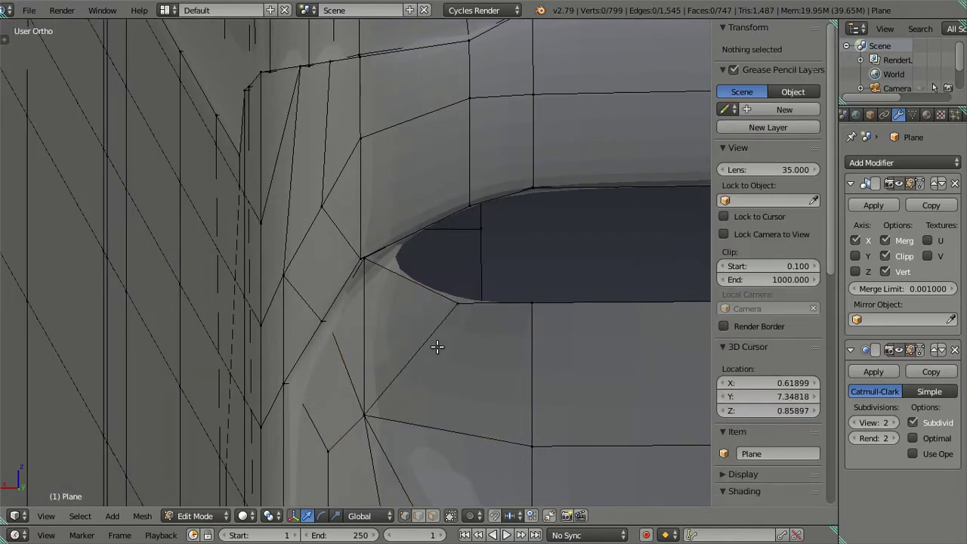
key("ctrl+z")
key("ctrl+z")
key("ctrl+shift+z")
key("ctrl+shift+z")
key("ctrl+z")
key("ctrl+z")
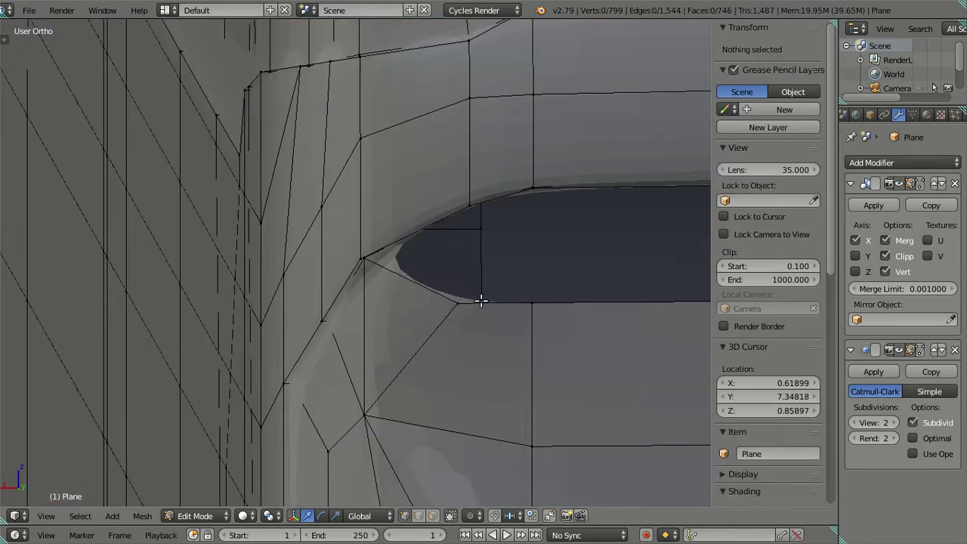
left_click(856, 422)
left_click(856, 422)
- Add one extra vertex near the recess and inspect the side wall and slots
scroll(469, 238, "down", 2)
scroll(463, 231, "down", 2)
mouse_move(461, 231)
middle_mouse_down()
mouse_move(533, 201)
mouse_move(475, 166)
mouse_move(457, 284)
mouse_move(430, 339)
mouse_move(425, 331)
middle_mouse_up()
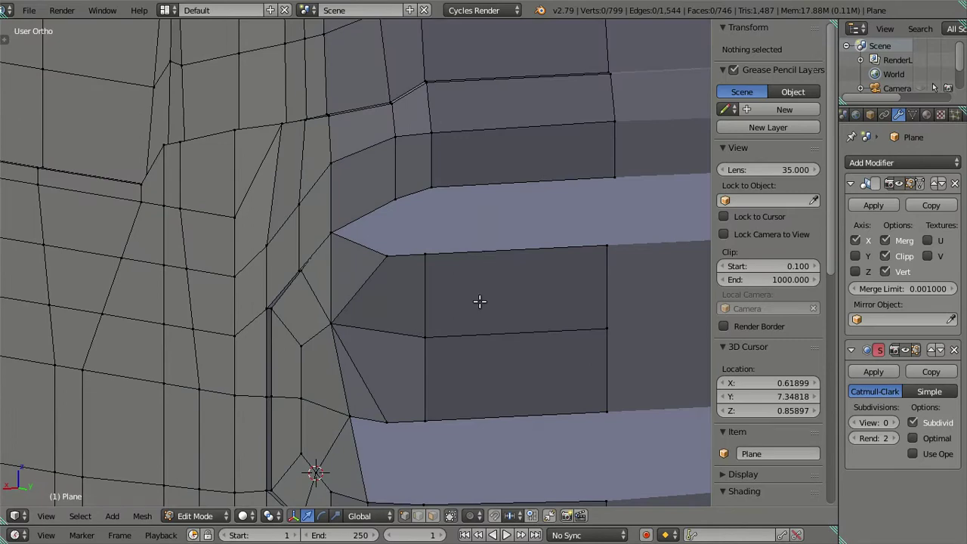
key("ctrl+z")
key("ctrl+z")
mouse_move(476, 299)
middle_mouse_down()
mouse_move(460, 196)
mouse_move(507, 211)
mouse_move(494, 263)
mouse_move(463, 315)
mouse_move(455, 367)
mouse_move(423, 204)
mouse_move(401, 270)
mouse_move(349, 255)
middle_mouse_up()
middle_click_drag(442, 302, 443, 242)
- In Back Ortho, center the 3D cursor between the lower recess's bottom vertices and snap both to it
key("ctrl+KP_1")
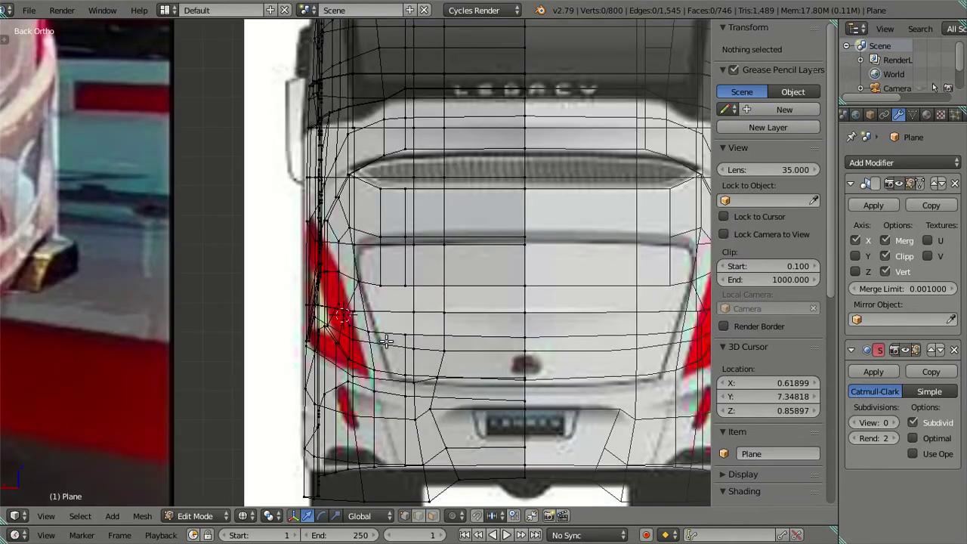
scroll(151, 313, "down", 4)
scroll(158, 306, "down", 2)
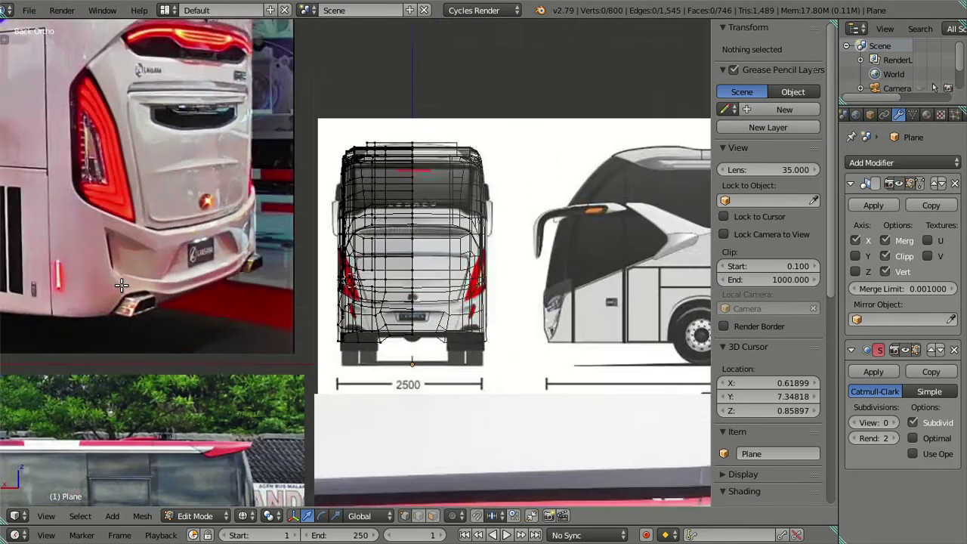
scroll(169, 298, "down", 1)
scroll(183, 287, "up", 1)
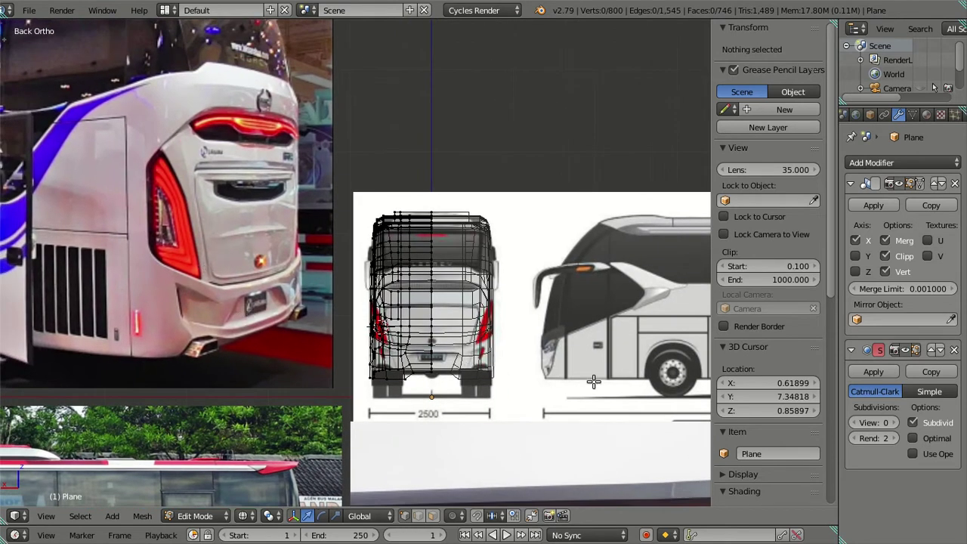
key("z")
scroll(528, 340, "up", 1)
scroll(490, 313, "up", 3)
scroll(480, 305, "up", 2)
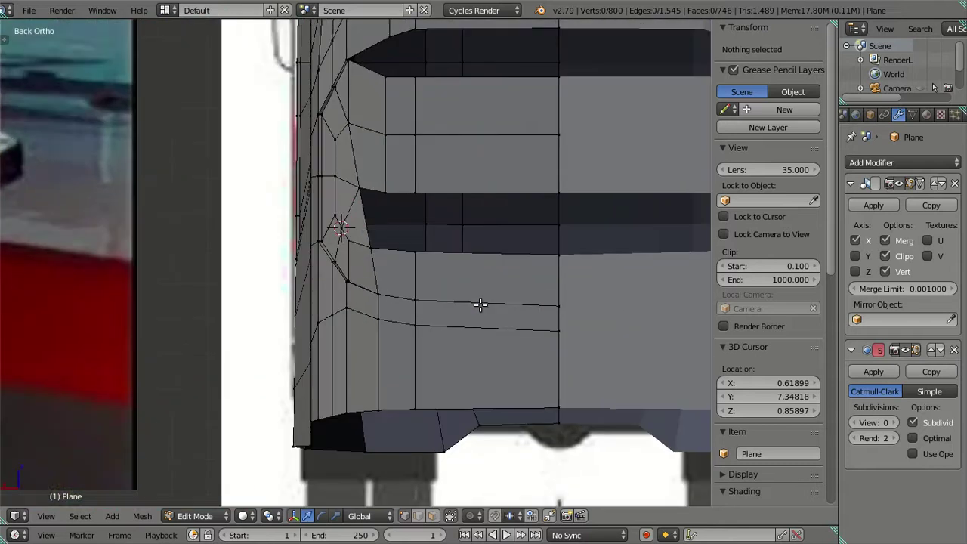
scroll(480, 305, "up", 3)
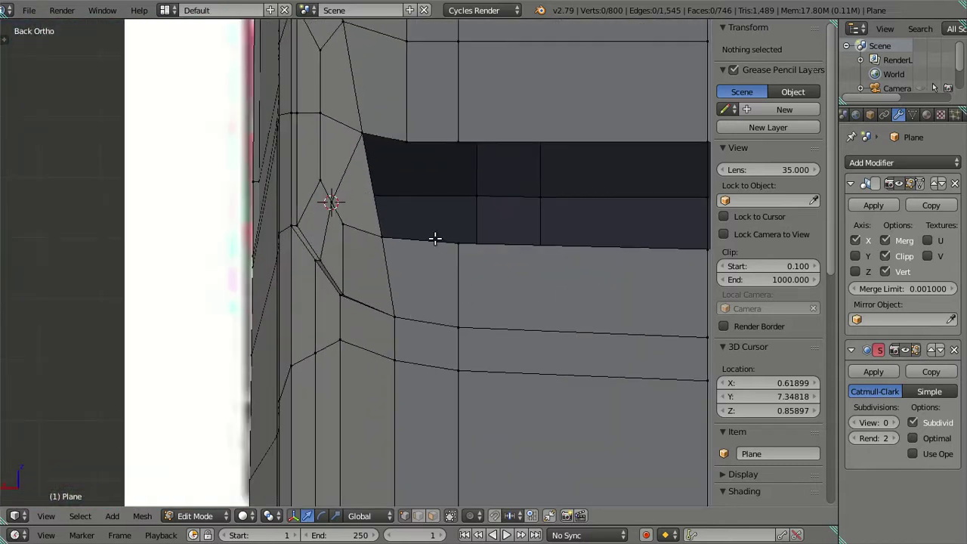
left_click(382, 238)
left_click(458, 242, "shift")
key("shift+s")
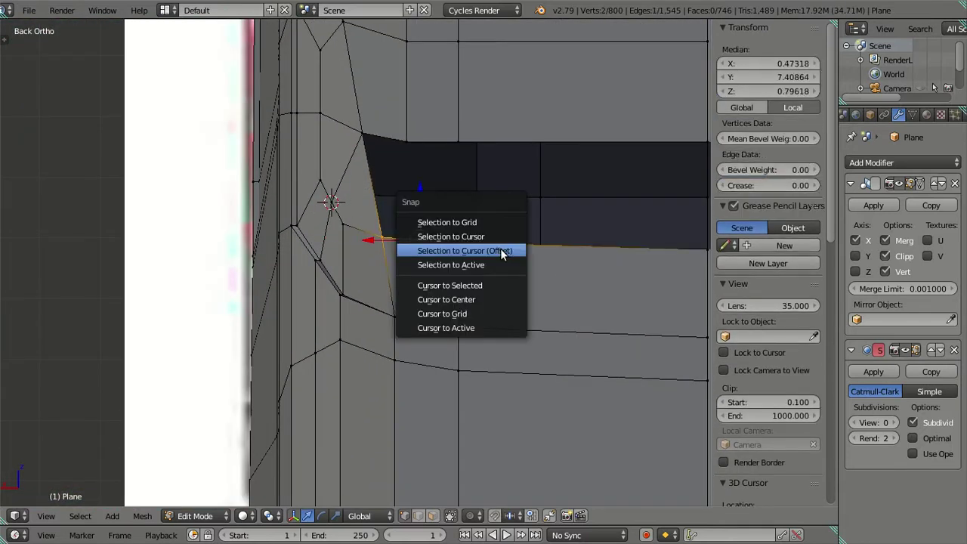
left_click(492, 285)
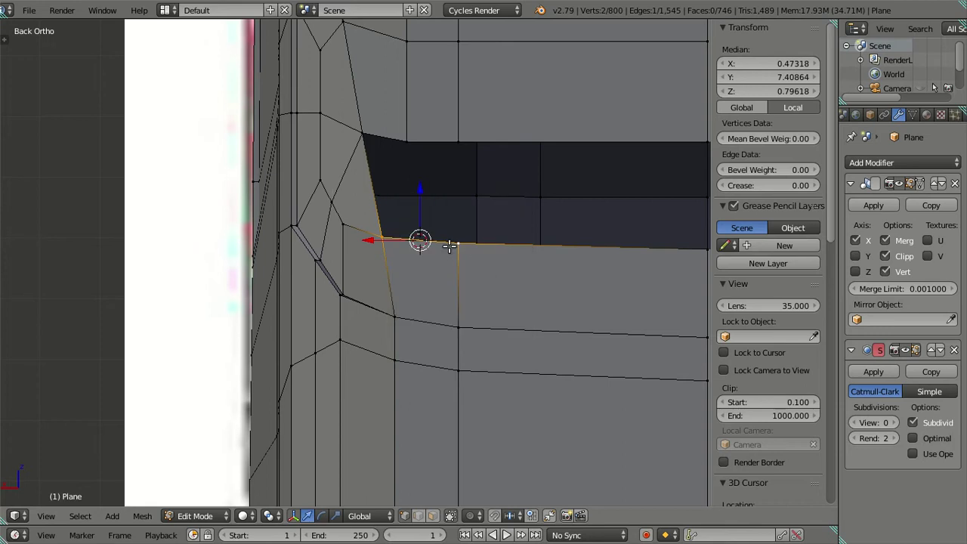
key("shift+s")
left_click(559, 189)
key("a")
- Fill the gap at the dark band's left end with a new face
scroll(559, 189, "down", 1)
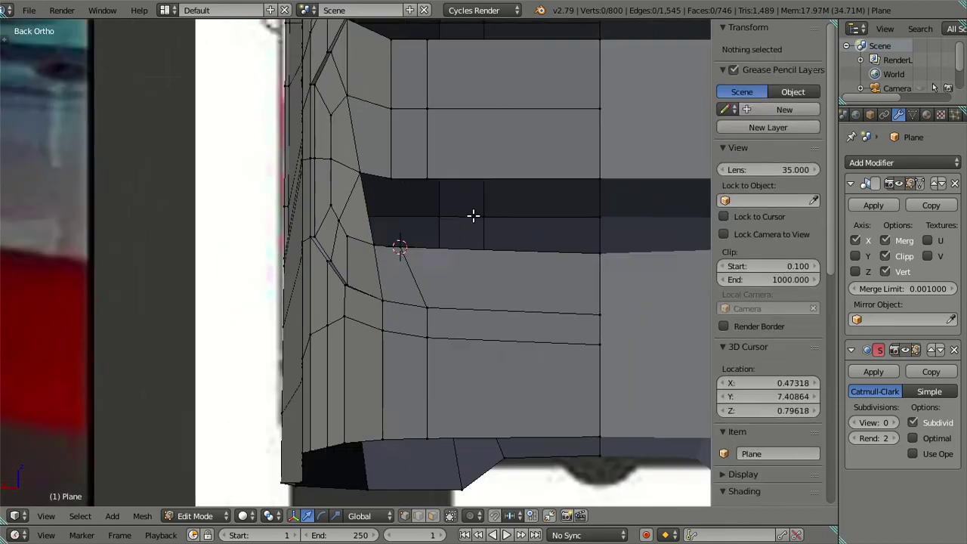
scroll(473, 216, "down", 1)
right_click(370, 248)
right_click(382, 191, "shift")
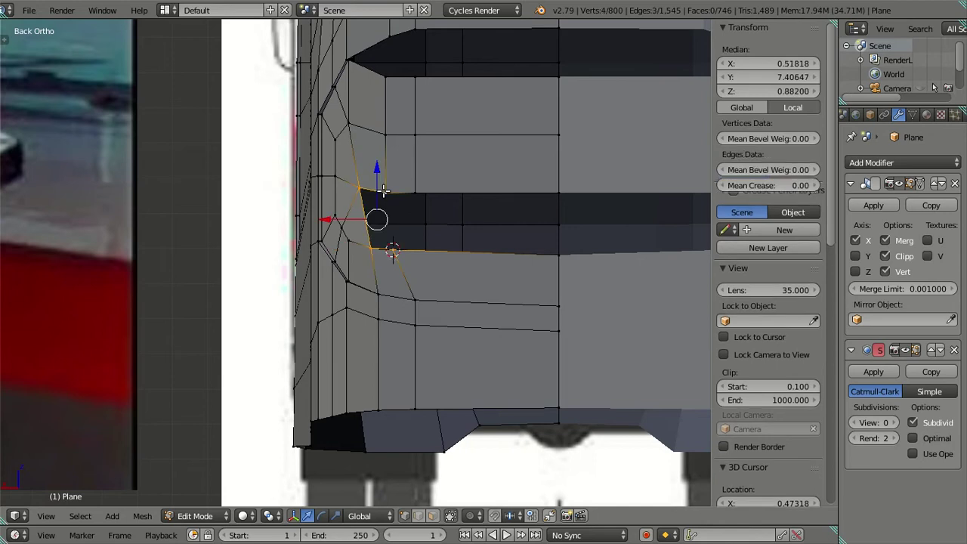
key("f")
key("a")
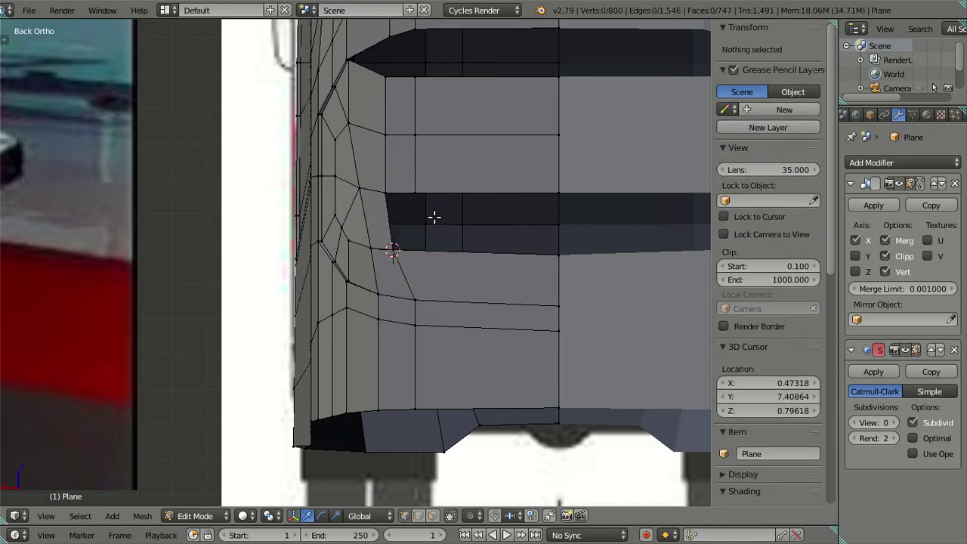
- Compare the lower recess's left end with the back reference image in wireframe
scroll(418, 205, "down", 2)
scroll(418, 204, "down", 1)
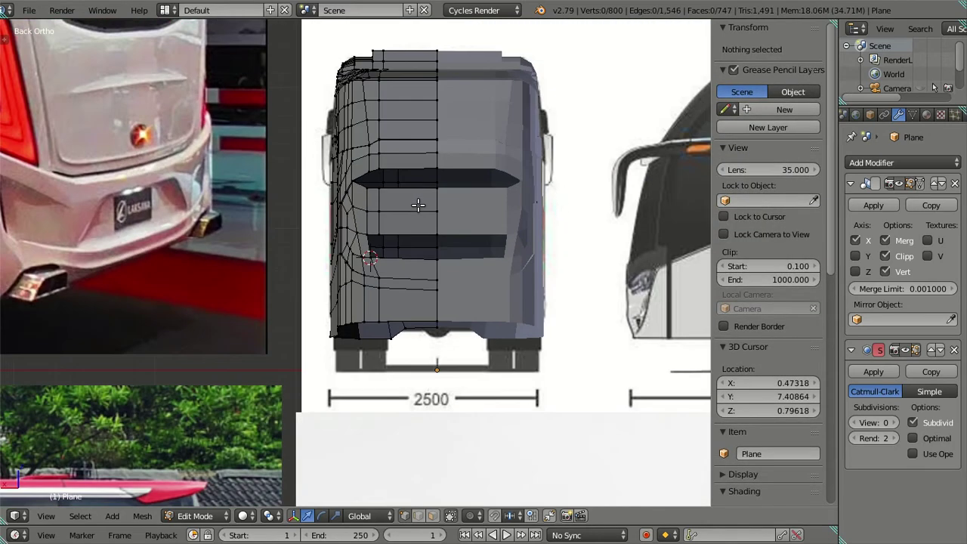
scroll(418, 204, "down", 1)
middle_click_drag(423, 209, 425, 264, "shift")
scroll(421, 298, "up", 1)
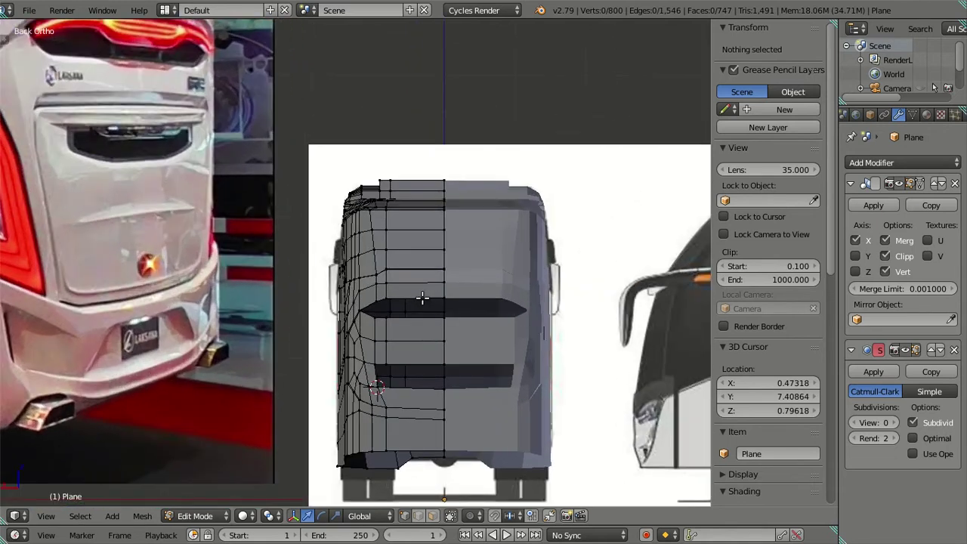
key("z")
key("z")
key("z")
key("z")
key("z")
key("z")
scroll(428, 381, "up", 1)
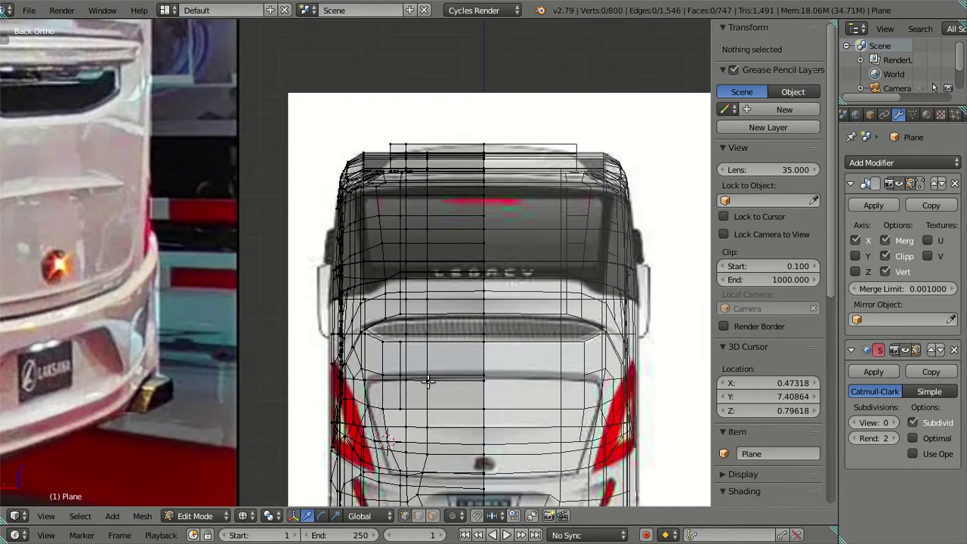
scroll(408, 393, "up", 2)
scroll(384, 285, "up", 1)
scroll(381, 286, "up", 2)
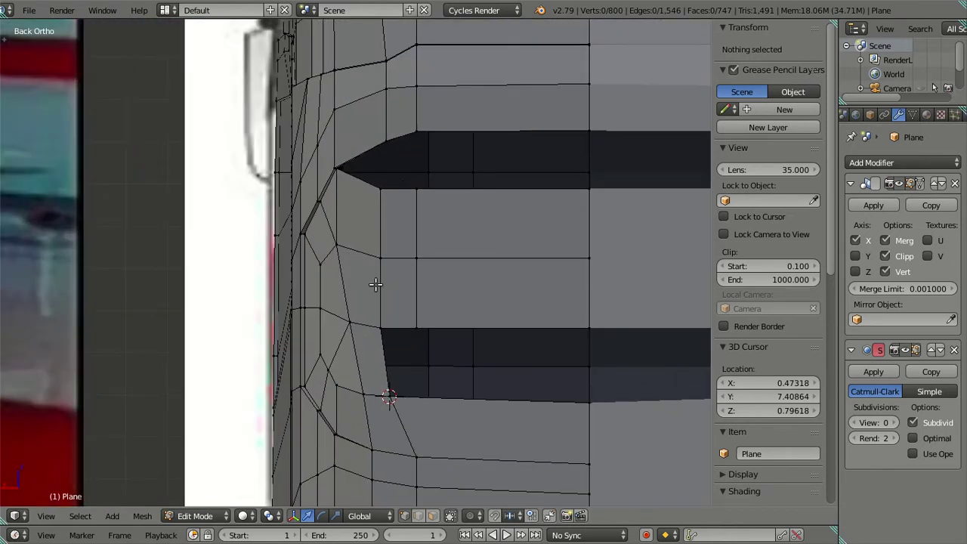
key("z")
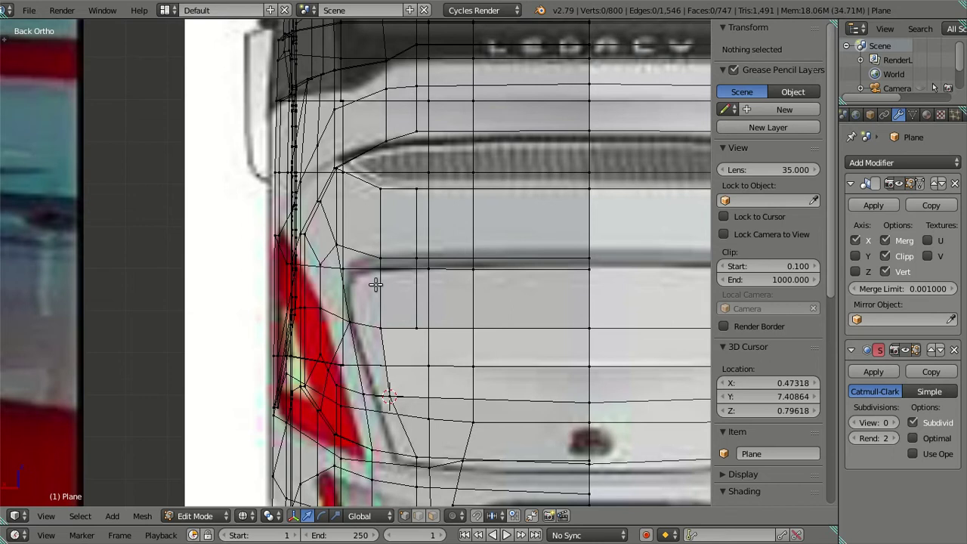
key("z")
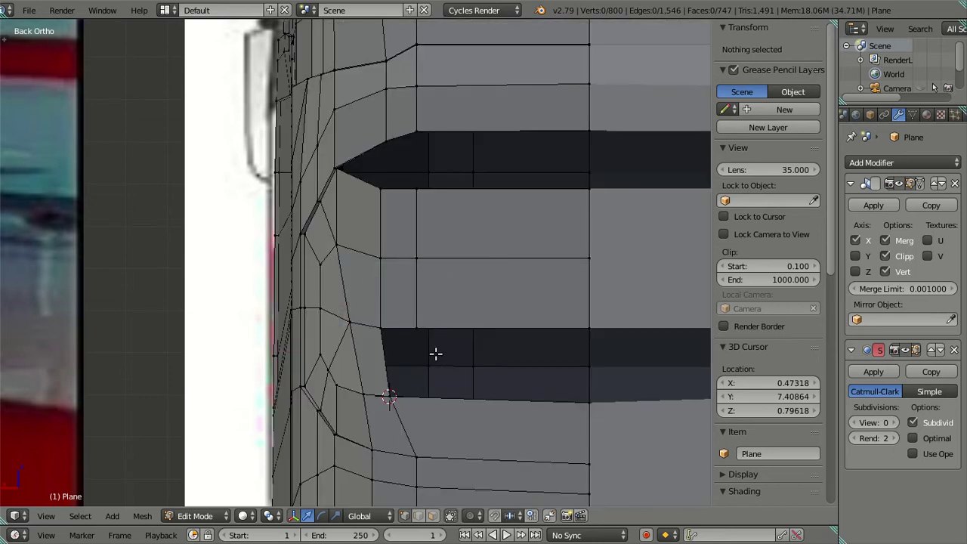
- Delete the face at the lower recess's left end and select an edge beside the upper recess
scroll(436, 353, "down", 2)
scroll(436, 353, "down", 6)
scroll(436, 353, "down", 1)
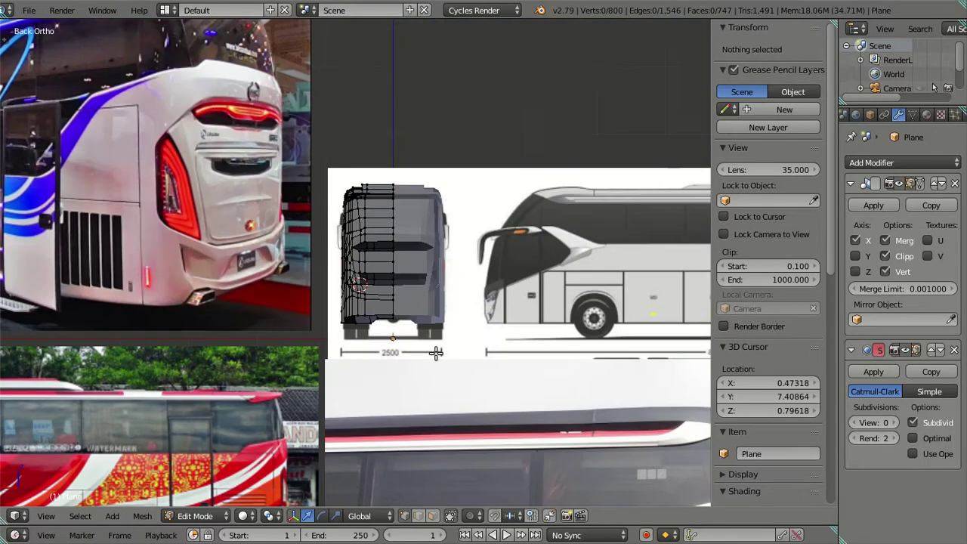
scroll(436, 353, "up", 3)
scroll(436, 352, "up", 3)
scroll(435, 352, "up", 1)
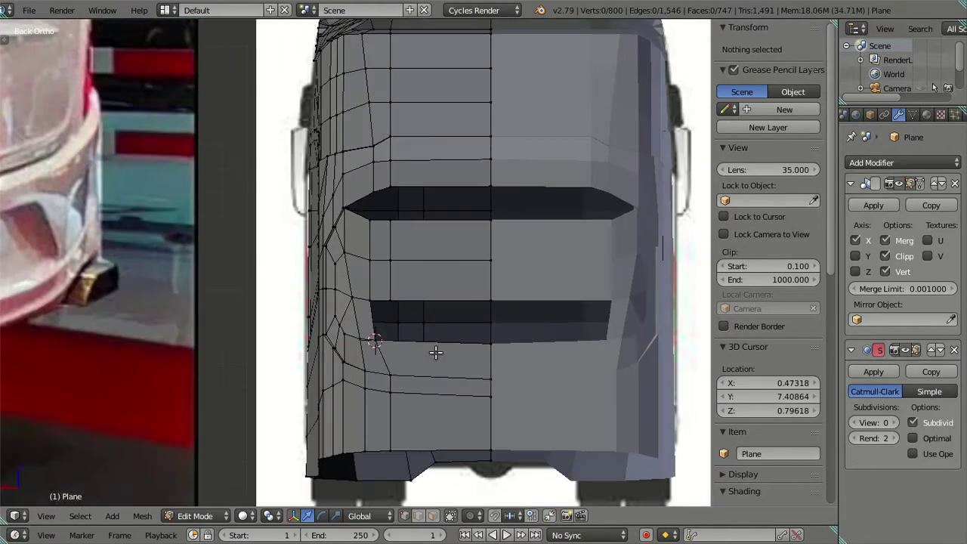
scroll(435, 351, "up", 2)
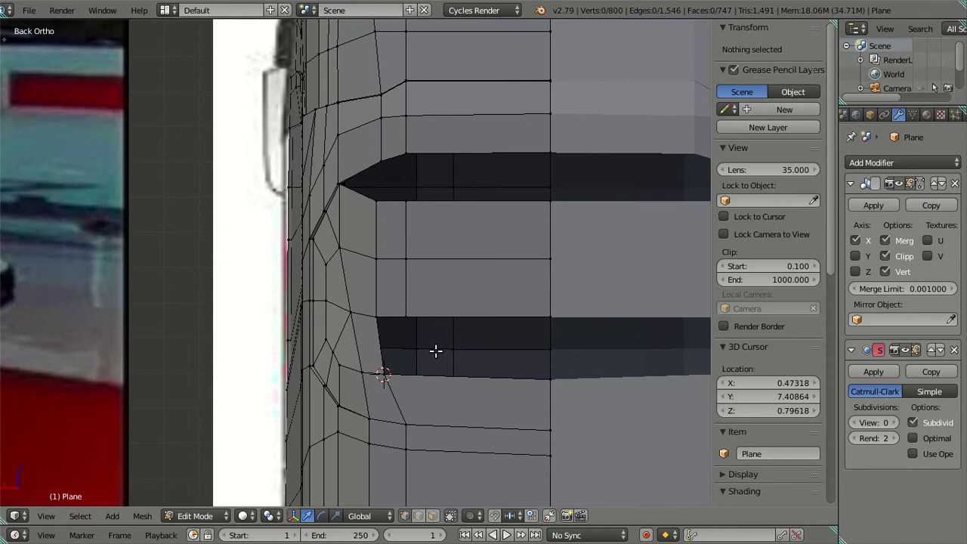
right_click(423, 290)
key("x")
left_click(513, 286)
key("a")
key("a")
key("z")
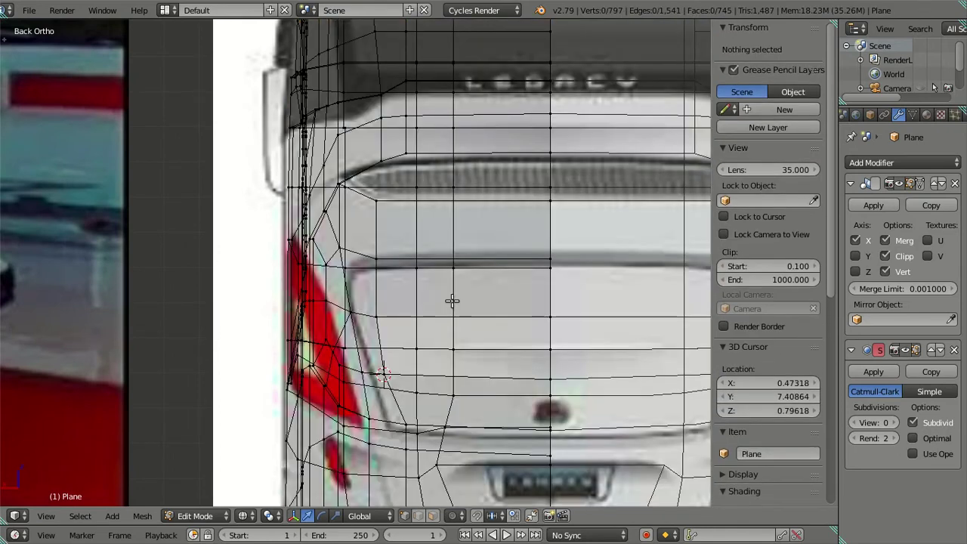
key("z")
mouse_move(377, 257)
middle_mouse_down()
mouse_move(427, 188)
mouse_move(485, 199)
mouse_move(428, 263)
mouse_move(362, 255)
middle_mouse_up()
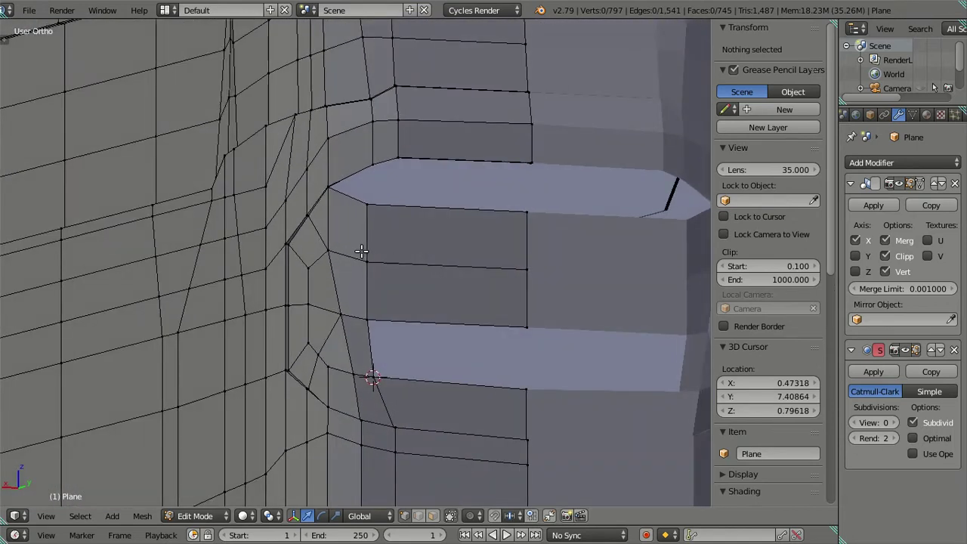
right_click(366, 261)
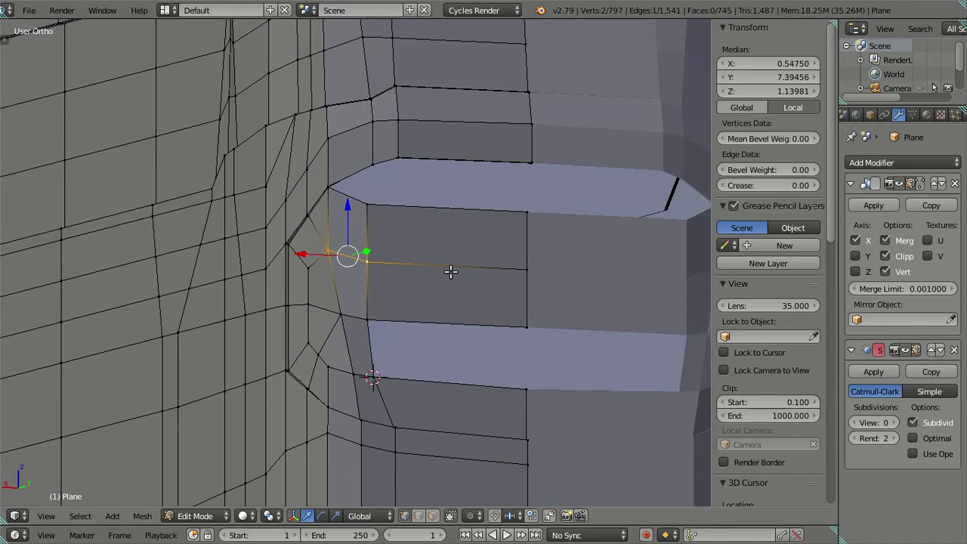
- Snap the 3D cursor to the selected vertex at the recess corner
key("shift+a")
key("shift+s")
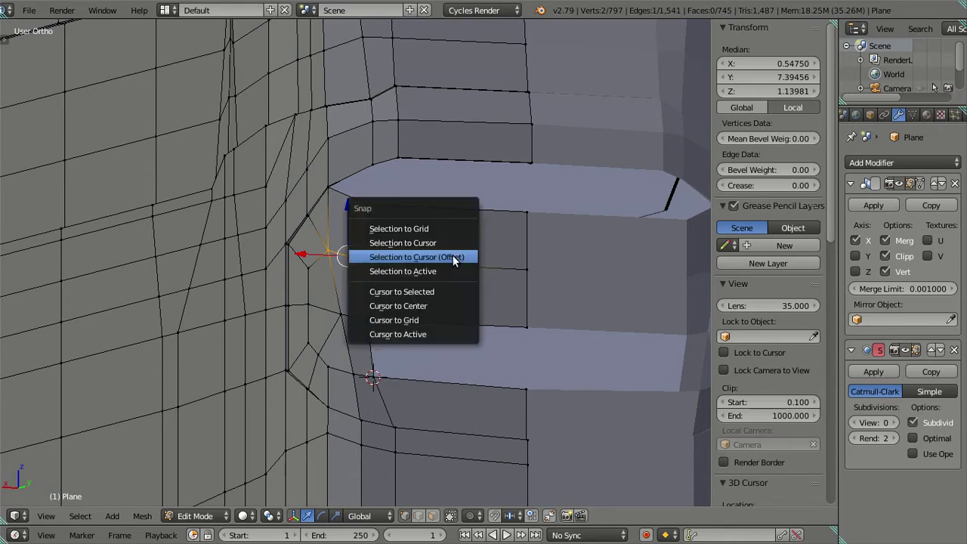
left_click(401, 291)
right_click(381, 260)
key("shift+a")
key("Escape")
key("shift+s")
left_click(505, 185)
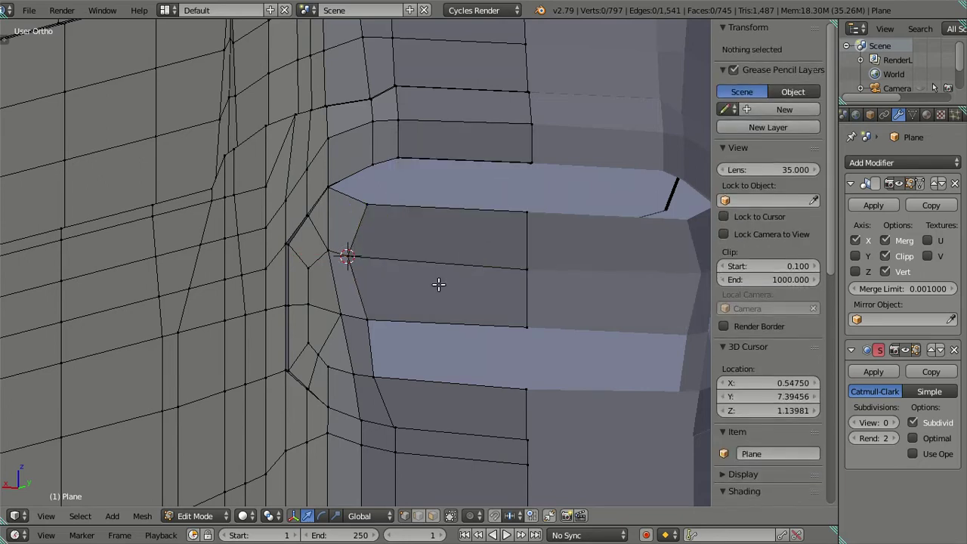
- Add a centred vertical edge loop across the panel between the two rear recesses
mouse_move(329, 271)
middle_mouse_down()
mouse_move(509, 282)
mouse_move(518, 294)
mouse_move(401, 267)
middle_mouse_up()
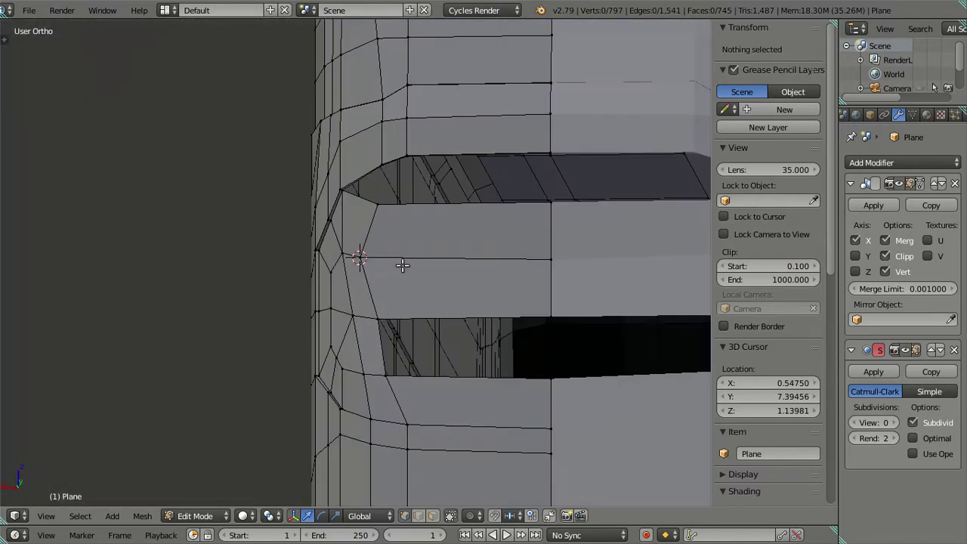
right_click(358, 259)
key("a")
key("a")
right_click(404, 261)
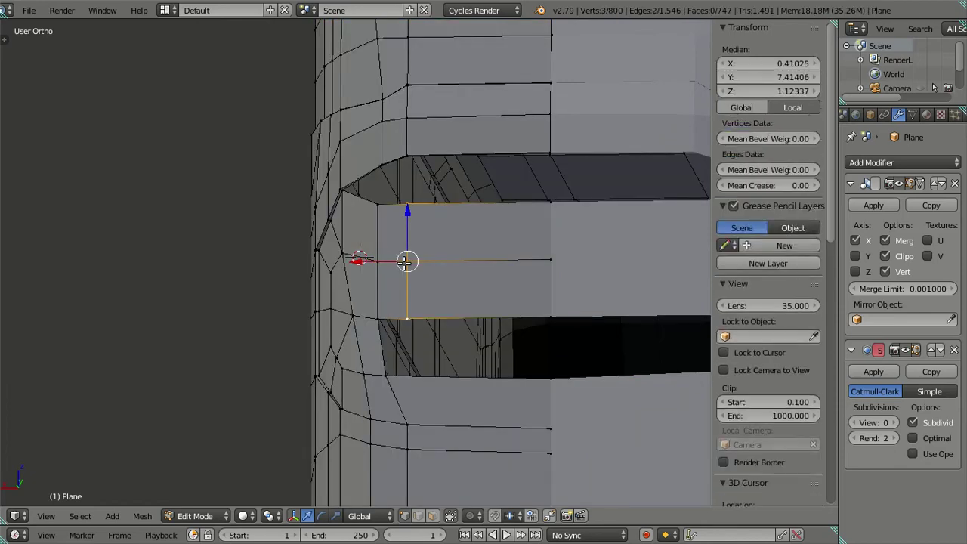
key("a")
mouse_move(404, 261)
middle_mouse_down()
mouse_move(539, 266)
mouse_move(543, 255)
mouse_move(518, 229)
mouse_move(554, 263)
mouse_move(358, 339)
mouse_move(450, 317)
mouse_move(373, 299)
mouse_move(166, 319)
mouse_move(418, 263)
middle_mouse_up()
- In Back Ortho wireframe, move the upper recess's inner corner vertex onto the reference outline
scroll(403, 257, "down", 3)
key("KP_1")
key("ctrl+Tab")
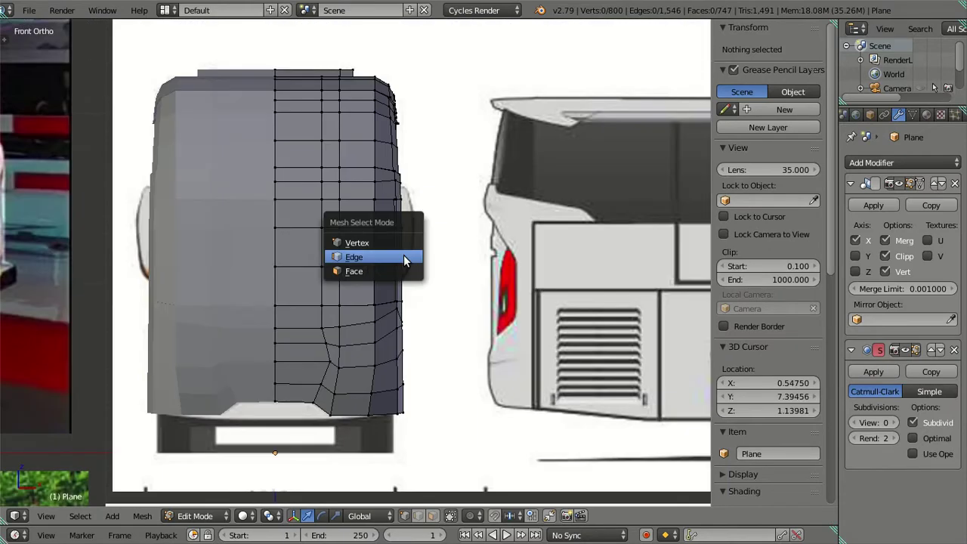
key("ctrl+KP_1")
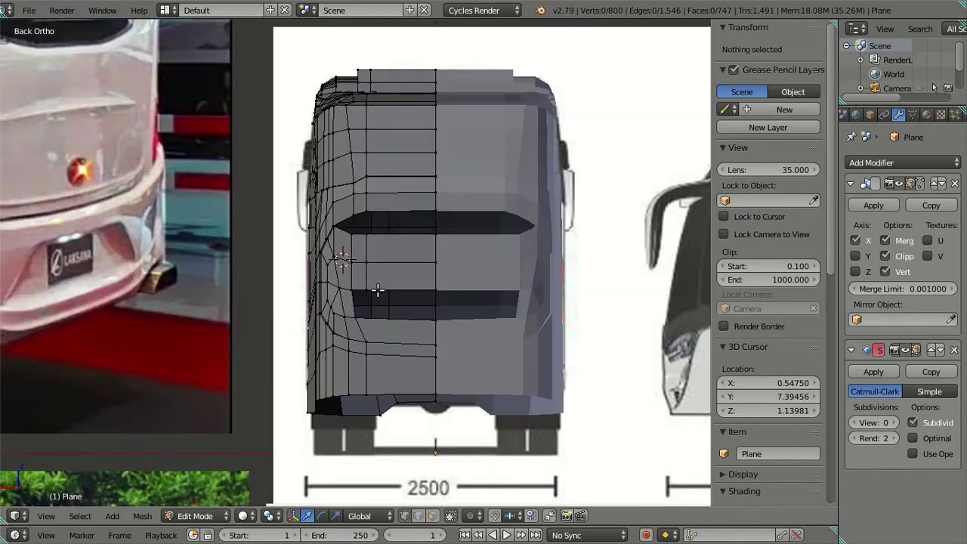
key("z")
scroll(378, 290, "up", 3)
scroll(377, 290, "up", 1)
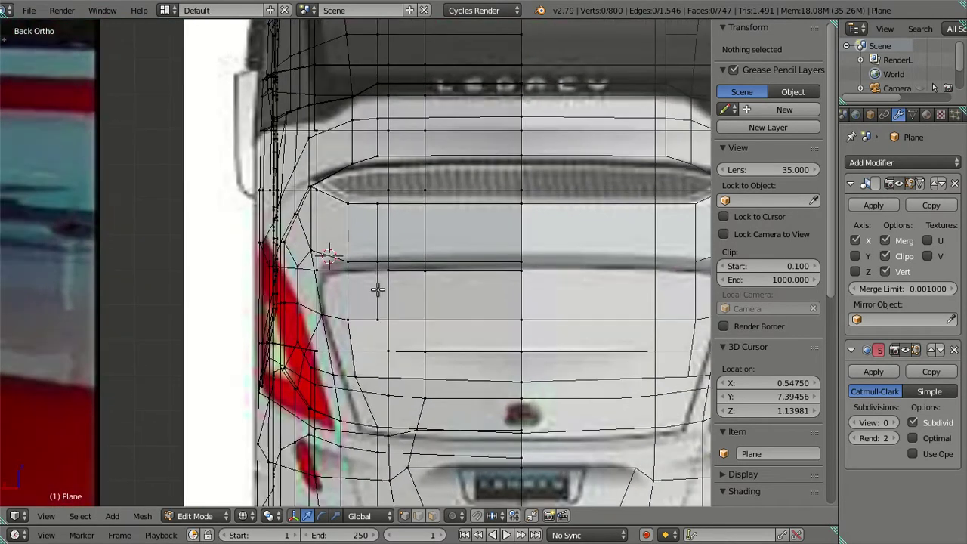
scroll(378, 289, "up", 2)
right_click(345, 260)
left_click(303, 266)
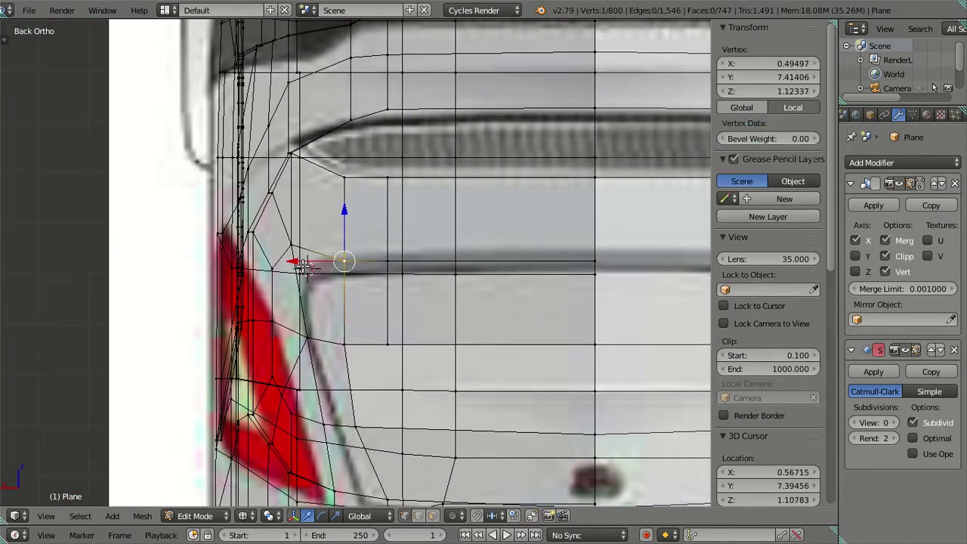
left_click_drag(294, 261, 281, 258)
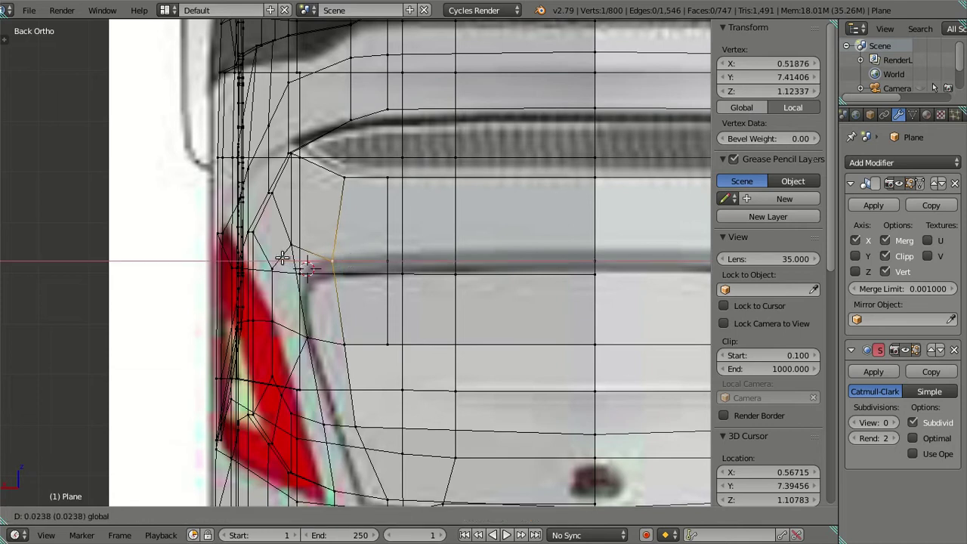
left_click(281, 258)
- Add a new edge loop just below the lower rear recess
key("z")
scroll(355, 287, "down", 3)
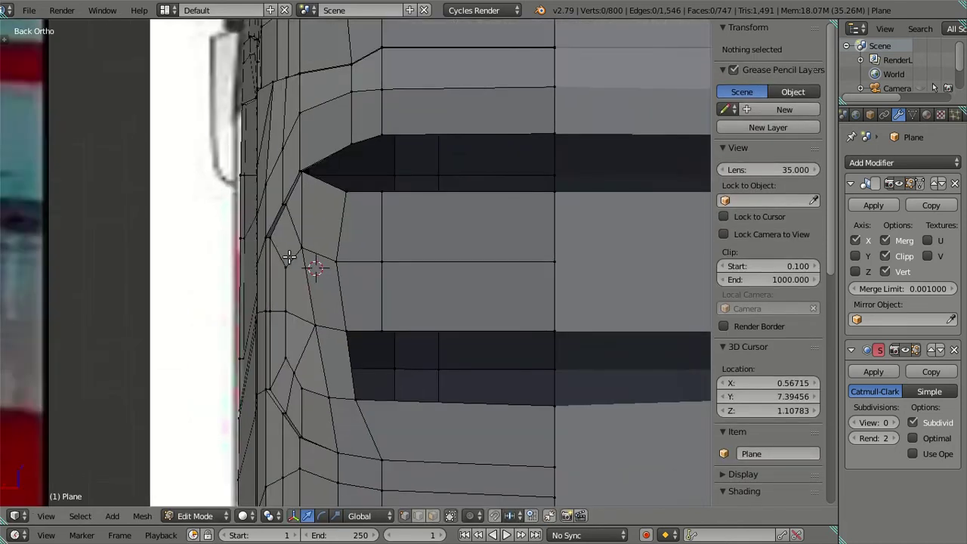
key("Tab")
scroll(355, 287, "down", 1)
mouse_move(360, 287)
middle_mouse_down()
mouse_move(384, 272)
mouse_move(478, 278)
mouse_move(389, 252)
mouse_move(384, 277)
middle_mouse_up()
key("Tab")
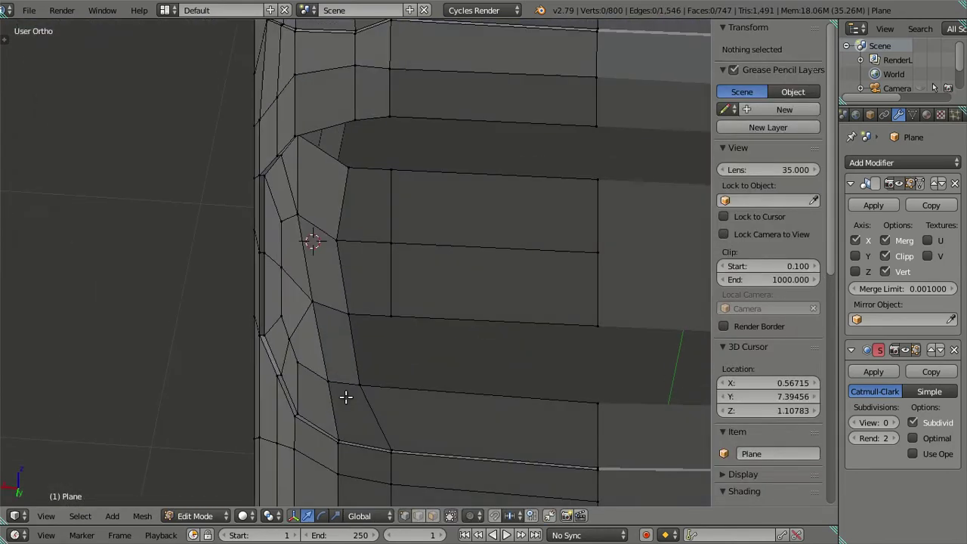
mouse_move(345, 396)
middle_mouse_down()
mouse_move(365, 390)
mouse_move(371, 364)
mouse_move(426, 364)
mouse_move(425, 276)
middle_mouse_up()
key("ctrl+r")
left_click(404, 363)
right_click(404, 362)
- In back view, slide the new edge loop outward to line up with the reference
scroll(447, 383, "down", 4)
scroll(418, 388, "down", 2)
key("ctrl+KP_1")
scroll(424, 249, "up", 3)
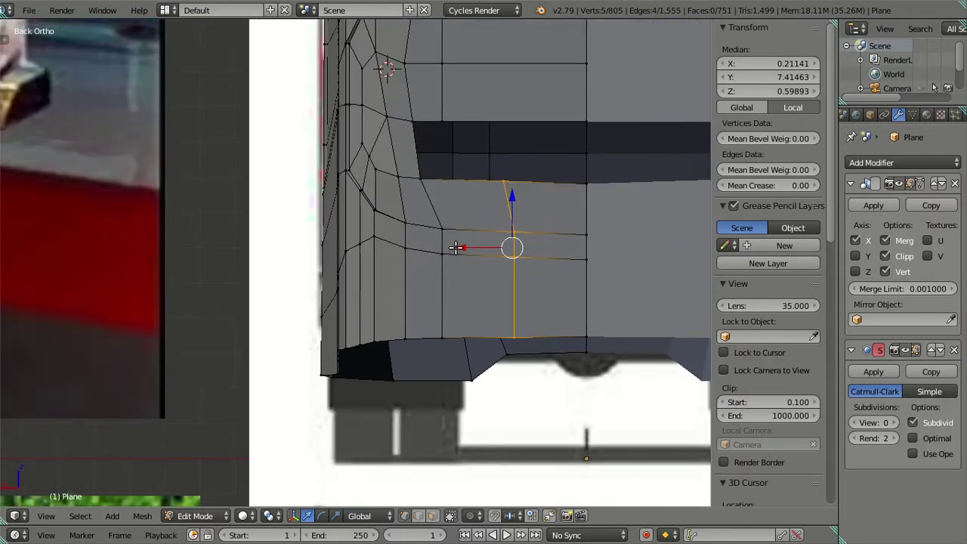
left_click_drag(456, 247, 414, 229)
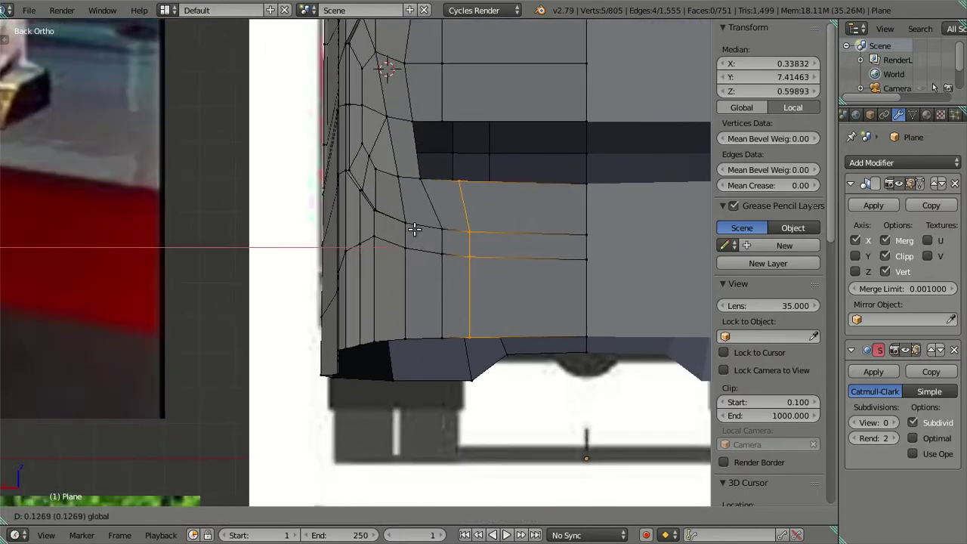
left_click(423, 227)
- Fill a face across the upper recess end's vertices and inspect the result
right_click(455, 181)
right_click(440, 121, "ctrl")
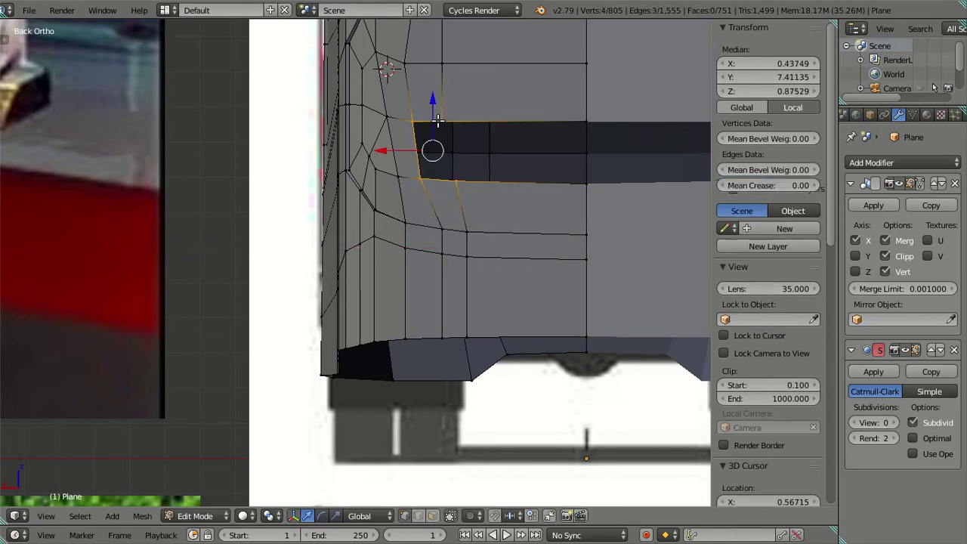
key("f")
key("a")
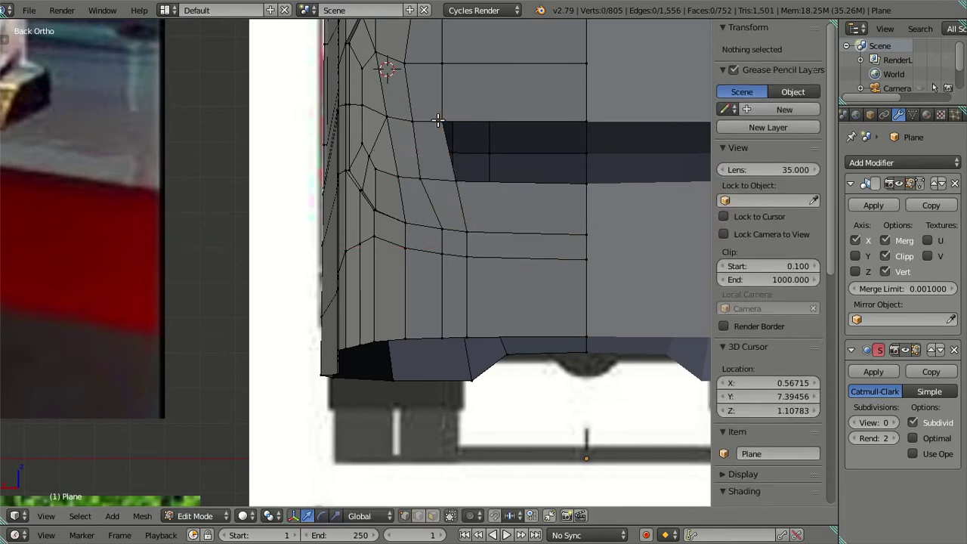
scroll(513, 216, "down", 3)
mouse_move(513, 216)
middle_mouse_down()
mouse_move(551, 217)
mouse_move(501, 190)
middle_mouse_up()
right_click(500, 199)
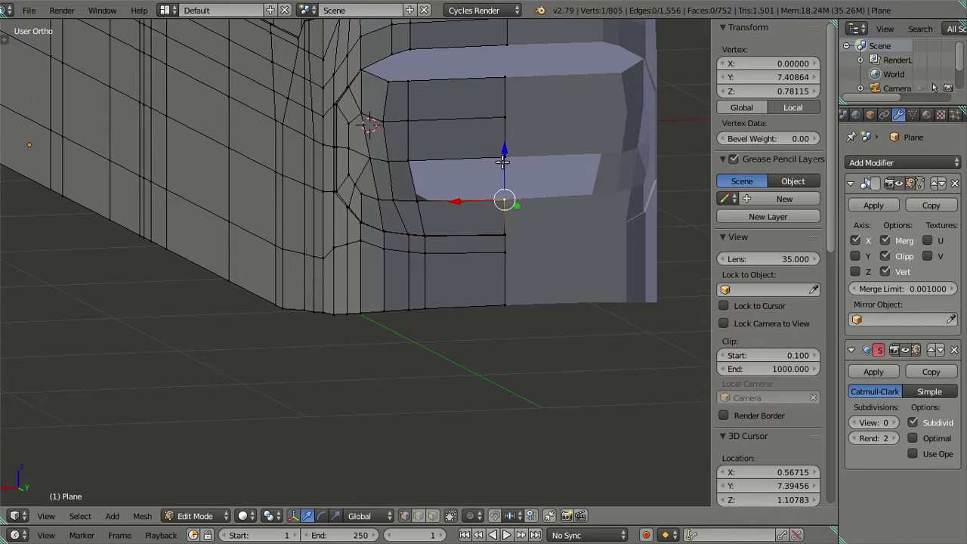
right_click(502, 162, "ctrl")
key("a")
key("z")
key("z")
mouse_move(425, 186)
middle_mouse_down("shift")
mouse_move(412, 292)
mouse_move(425, 329)
mouse_move(464, 296)
mouse_move(453, 250)
mouse_move(363, 237)
mouse_move(356, 263)
mouse_move(403, 282)
mouse_move(418, 332)
middle_mouse_up("shift")
- In face select mode, select the six faces below the upper recess
left_click(433, 515)
scroll(441, 453, "up", 2)
left_click(470, 323)
left_click(427, 325, "shift")
left_click(416, 282, "shift")
left_click(422, 277, "shift")
left_click(434, 272, "shift")
left_click(483, 257, "shift")
left_click(453, 204, "shift")
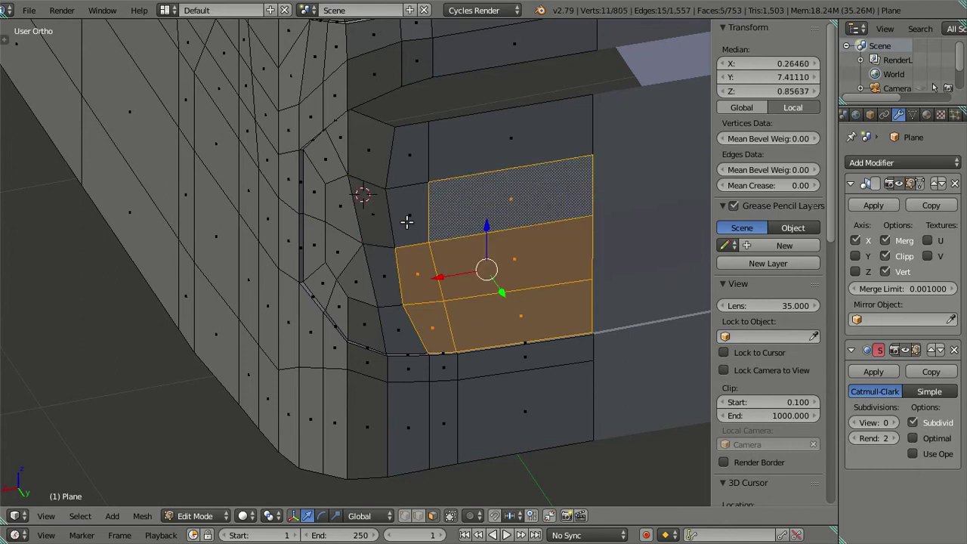
left_click(406, 222, "shift")
- Undo the recent recess edits, removing the added edge loop and filled faces
scroll(417, 213, "down", 3)
key("ctrl+KP_1")
scroll(498, 326, "up", 2)
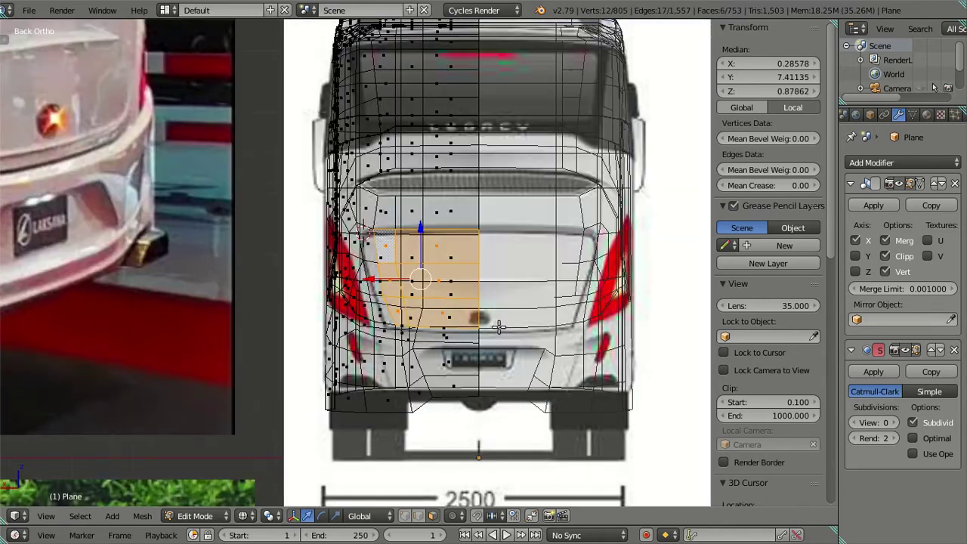
scroll(506, 327, "up", 2)
scroll(491, 355, "up", 1)
scroll(491, 327, "up", 1)
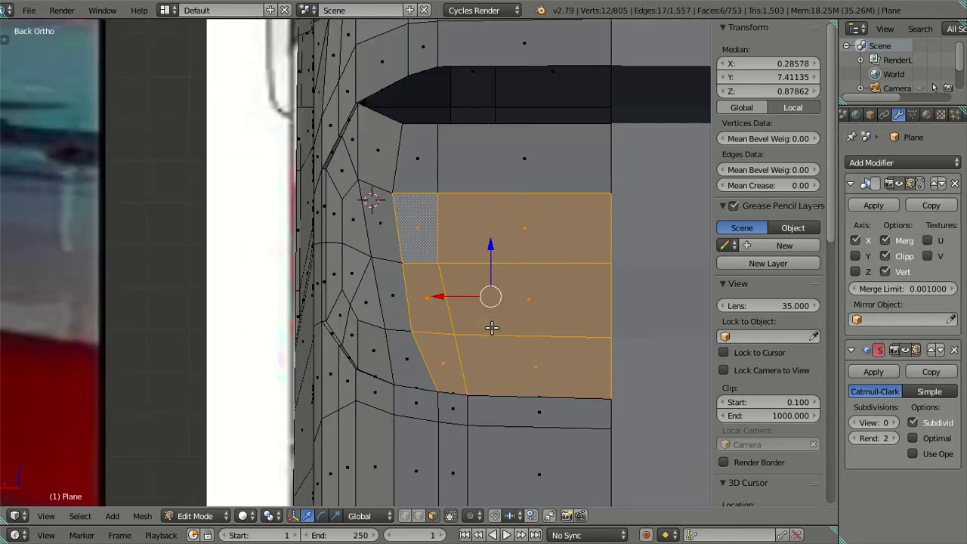
key("a")
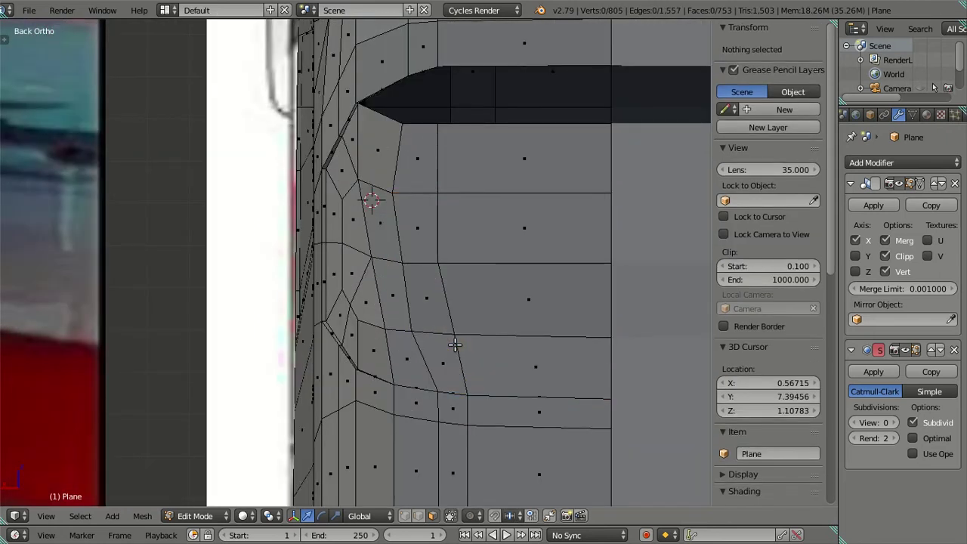
key("ctrl+z")
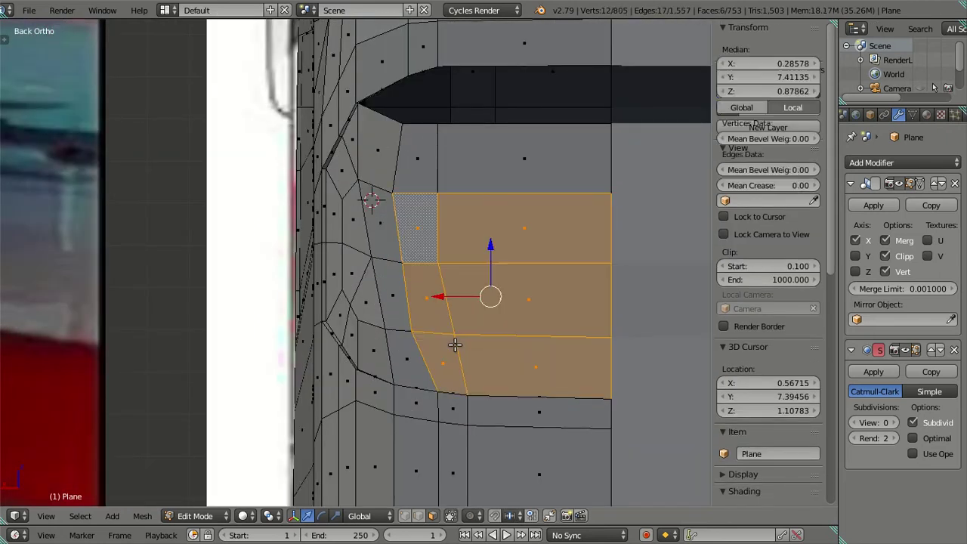
key("ctrl+shift+z")
key("ctrl+z")
key("ctrl+z")
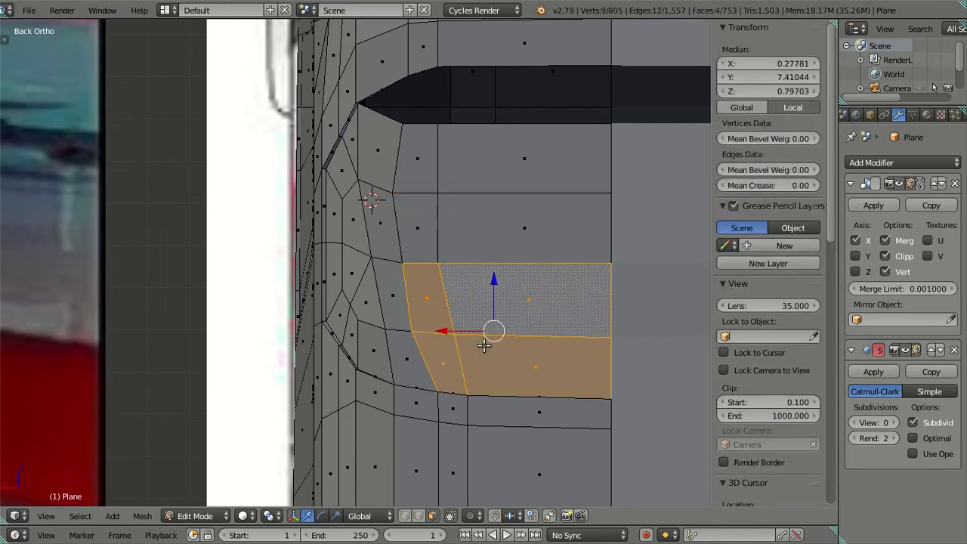
key("ctrl+z")
key("ctrl+z")
key("ctrl+z")
key("ctrl+z")
key("ctrl+z")
key("ctrl+z")
key("z")
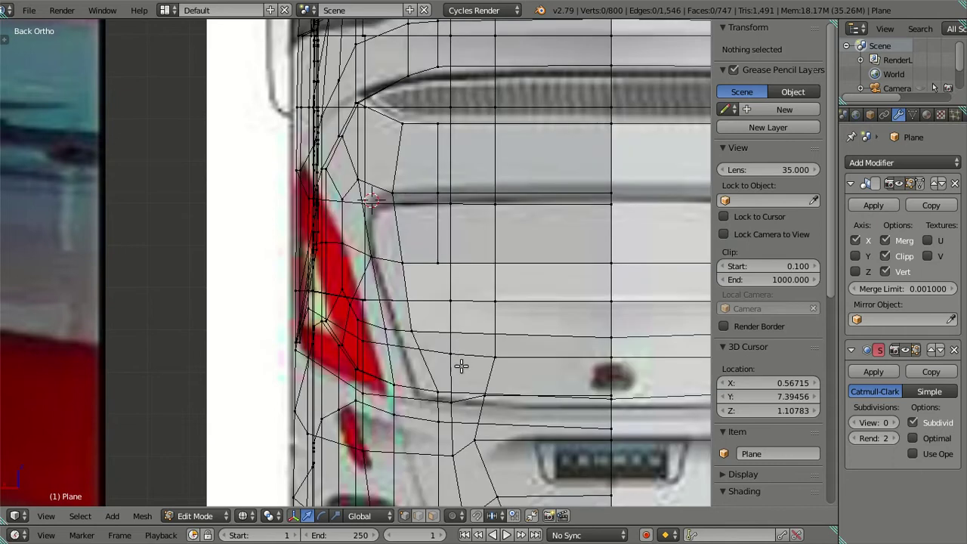
scroll(488, 371, "down", 3)
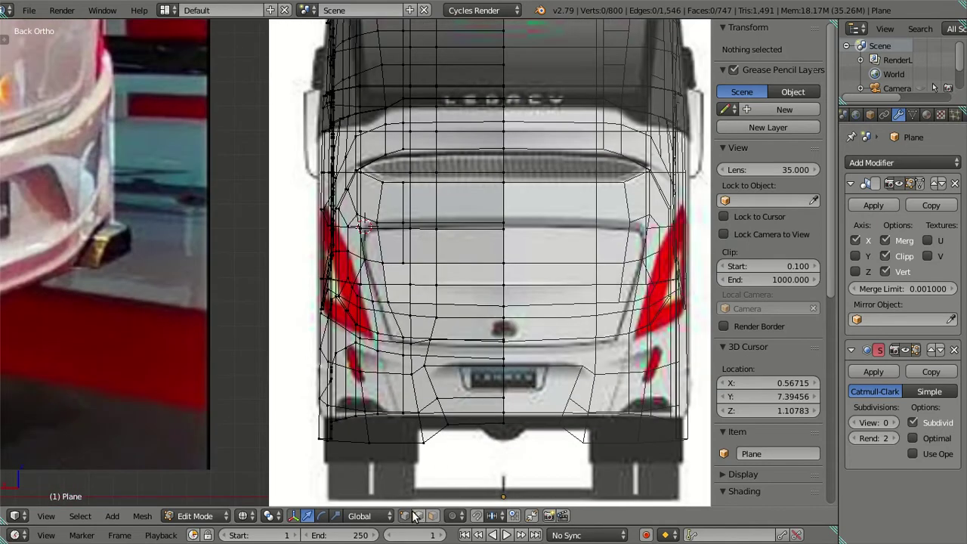
- Select the vertical edge loop below the lower recess, leaving out its top vertex
key("z")
middle_click_drag(410, 362, 421, 417)
scroll(410, 390, "up", 2)
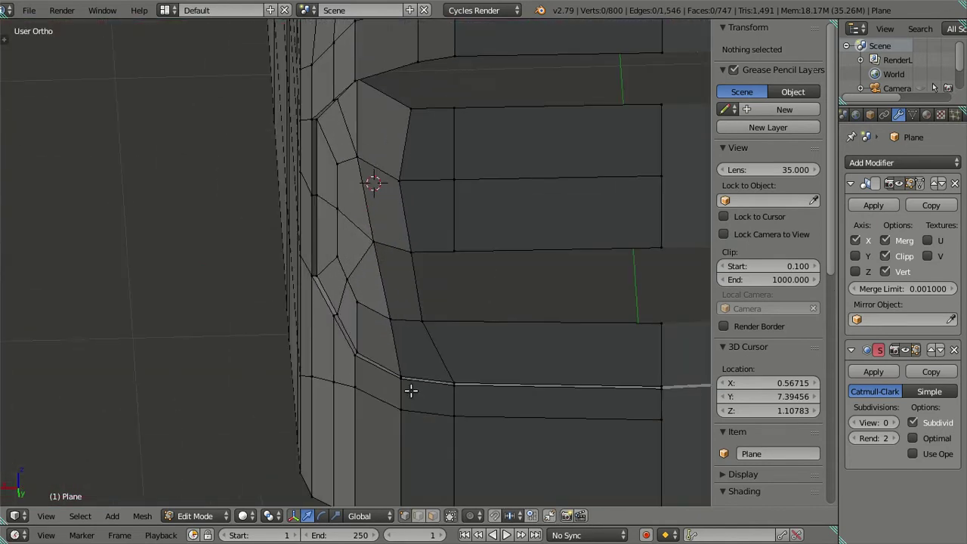
right_click(449, 389)
key("KP_1")
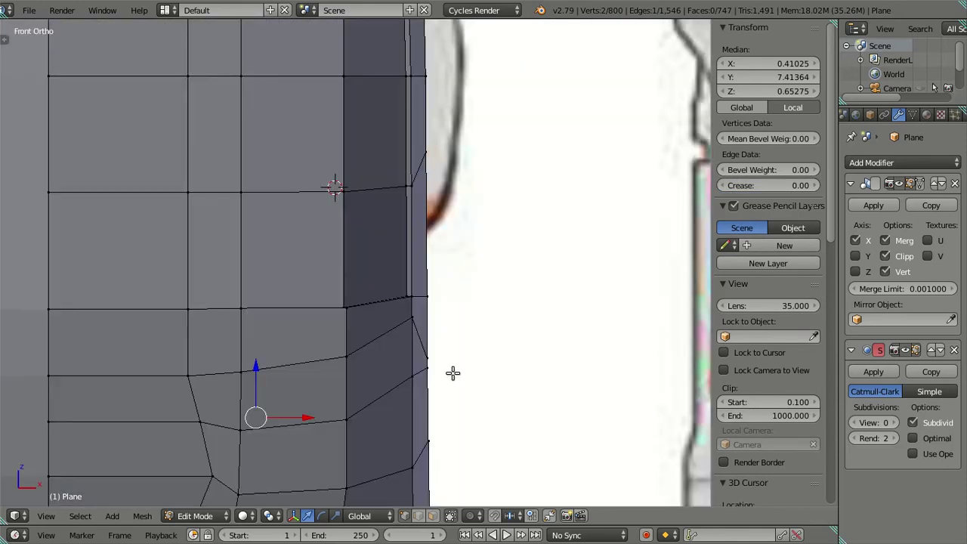
key("ctrl+KP_1")
key("z")
scroll(419, 408, "down", 1)
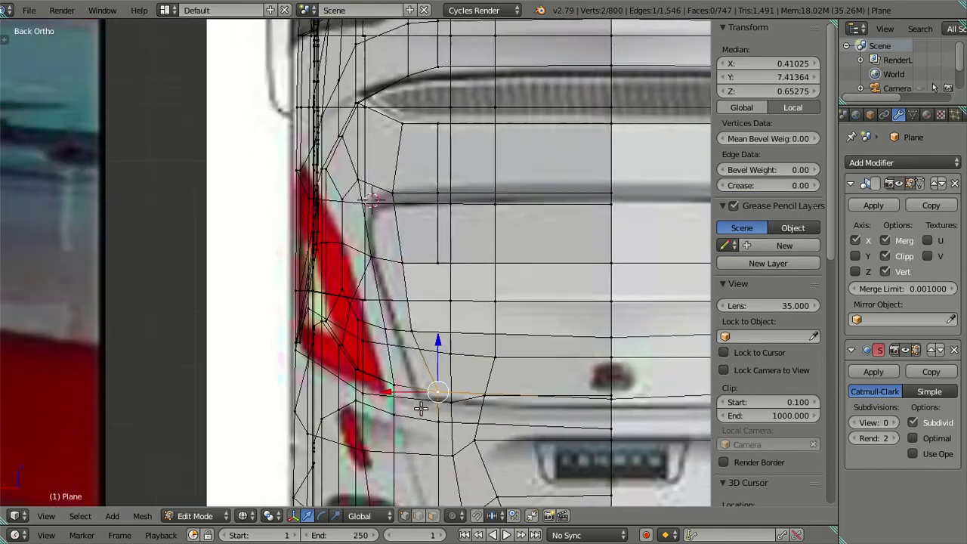
scroll(418, 408, "down", 2)
right_click(418, 408, "alt")
key("z")
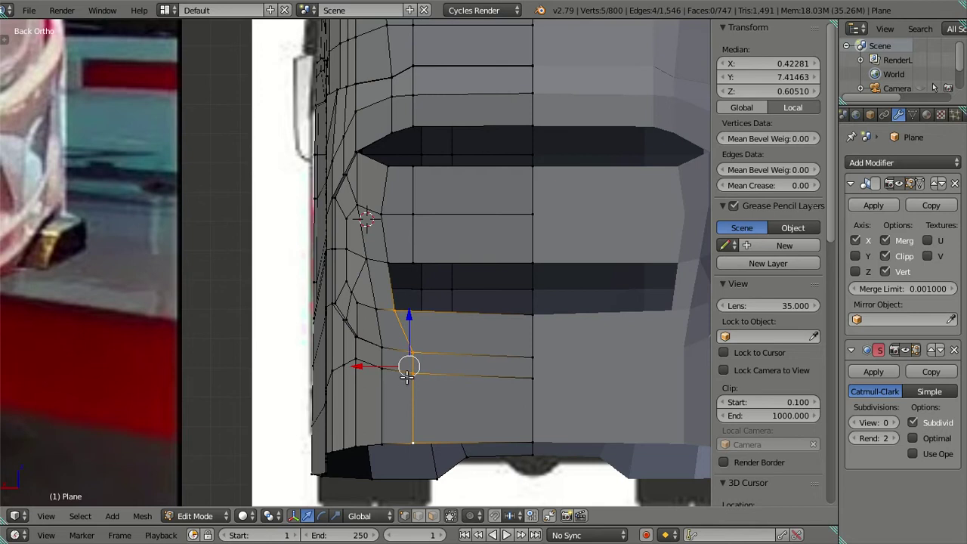
scroll(406, 375, "up", 2)
right_click(410, 330, "shift")
key("z")
scroll(401, 404, "down", 1)
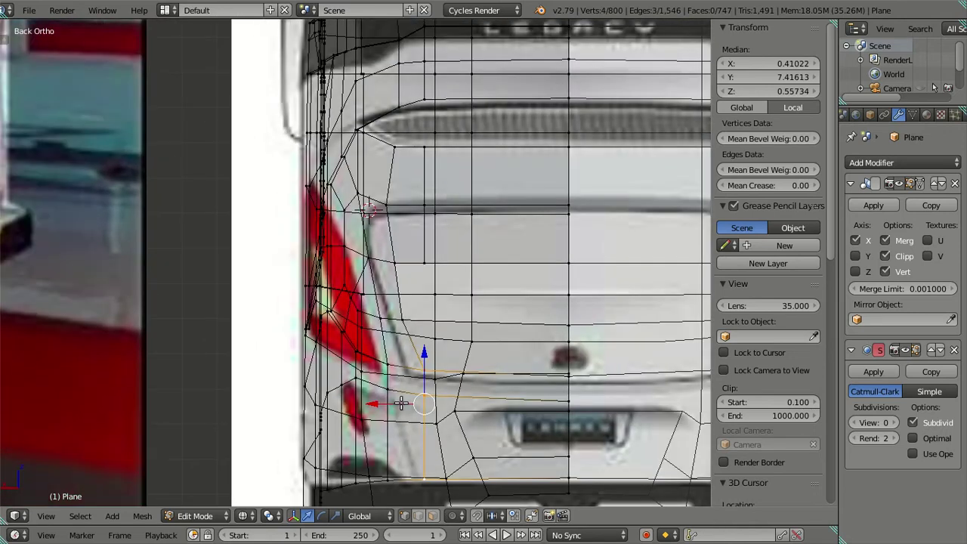
- Move the selected vertices sideways along X to match the reference
key("g")
key("x")
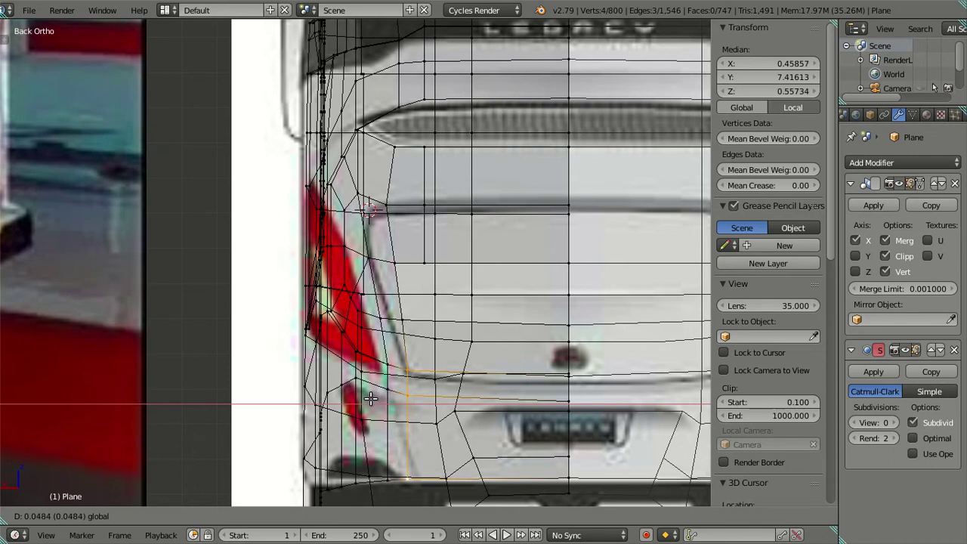
left_click(374, 398)
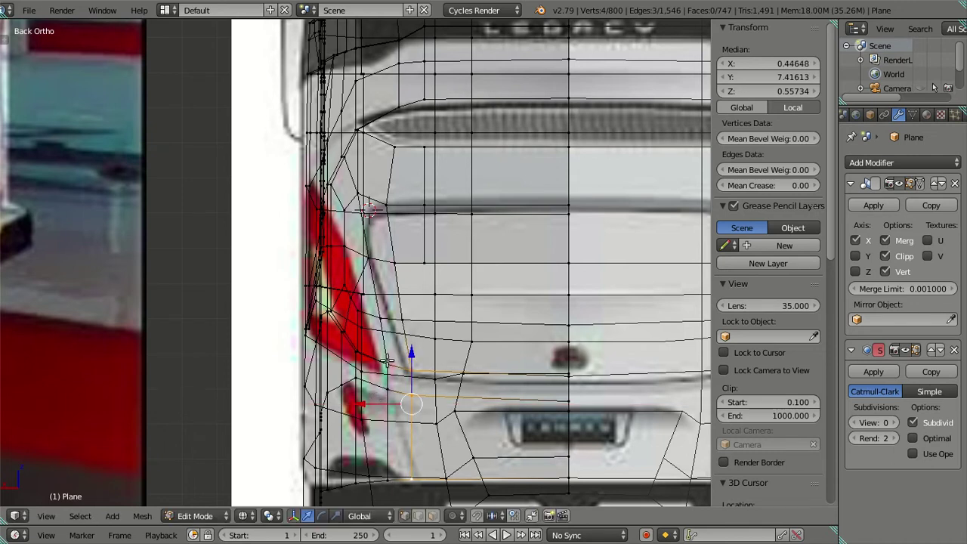
scroll(392, 355, "up", 2)
key("a")
key("z")
- Nudge the lower recess corner vertex slightly left along X, then return to Object Mode
right_click(404, 260)
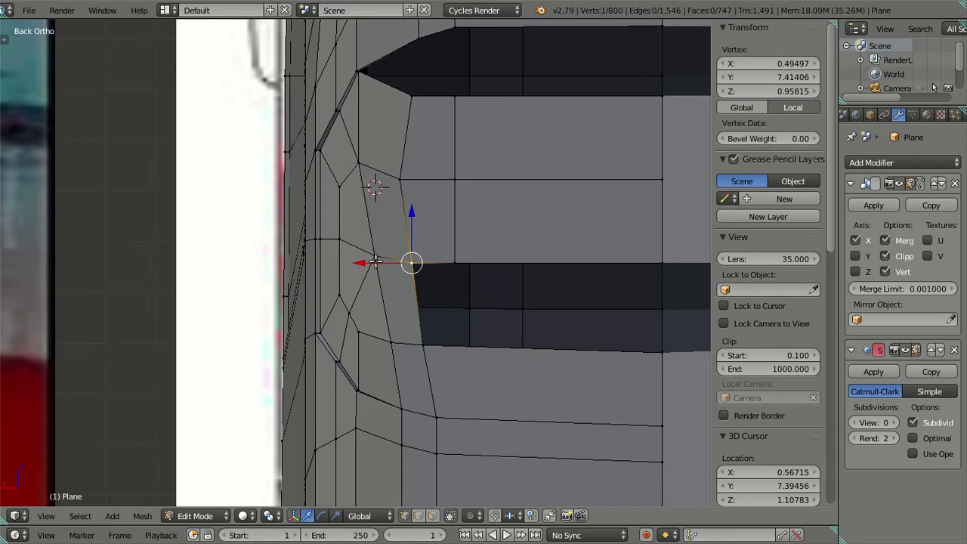
left_click_drag(365, 264, 364, 262)
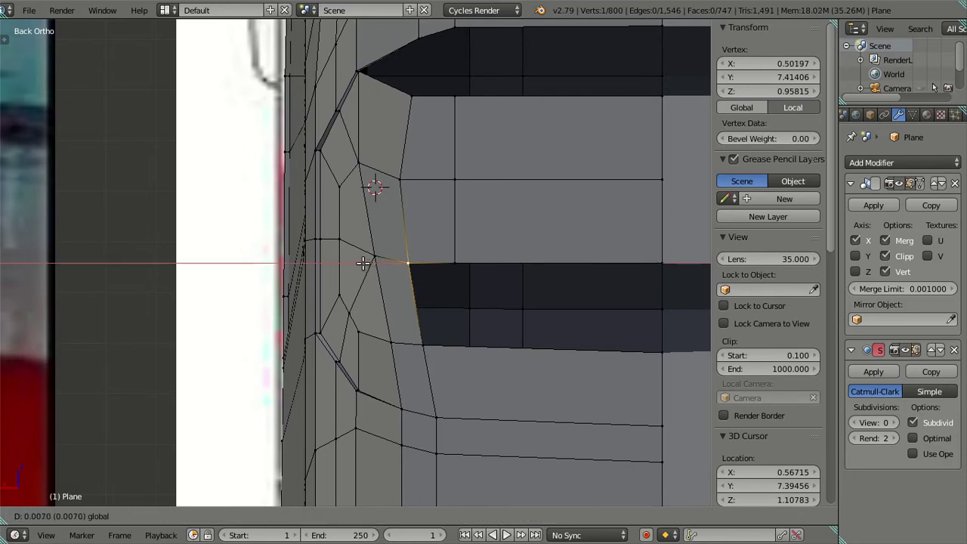
left_click(364, 262)
scroll(404, 264, "down", 5)
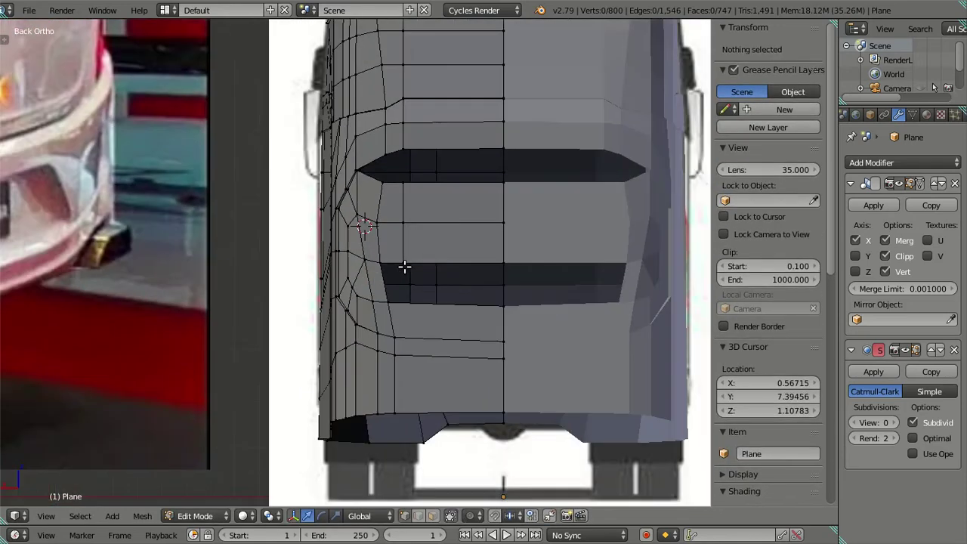
key("Tab")
middle_click_drag(404, 266, 563, 265)
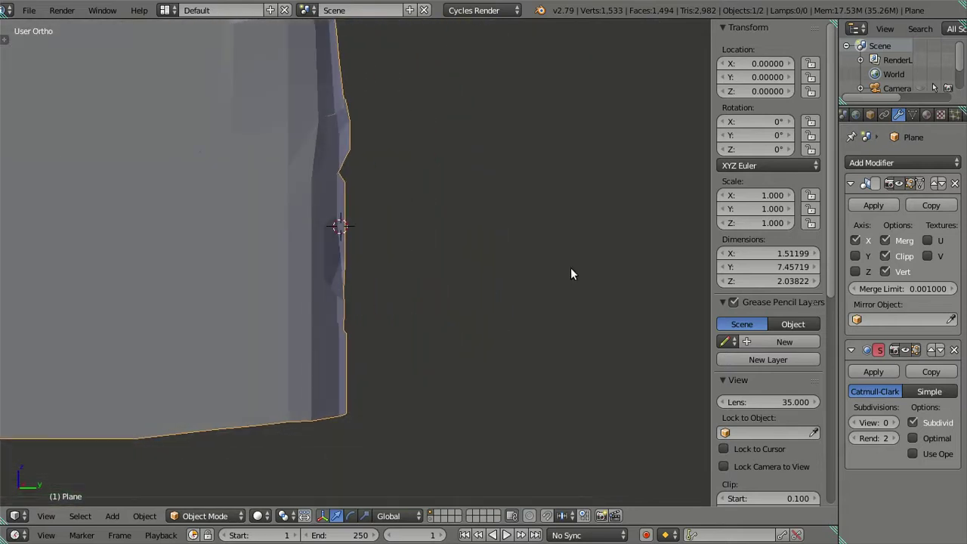
- From the right side view in Edit Mode, inspect the faces around the rear recess corner
key("KP_3")
scroll(401, 337, "up", 2)
key("Tab")
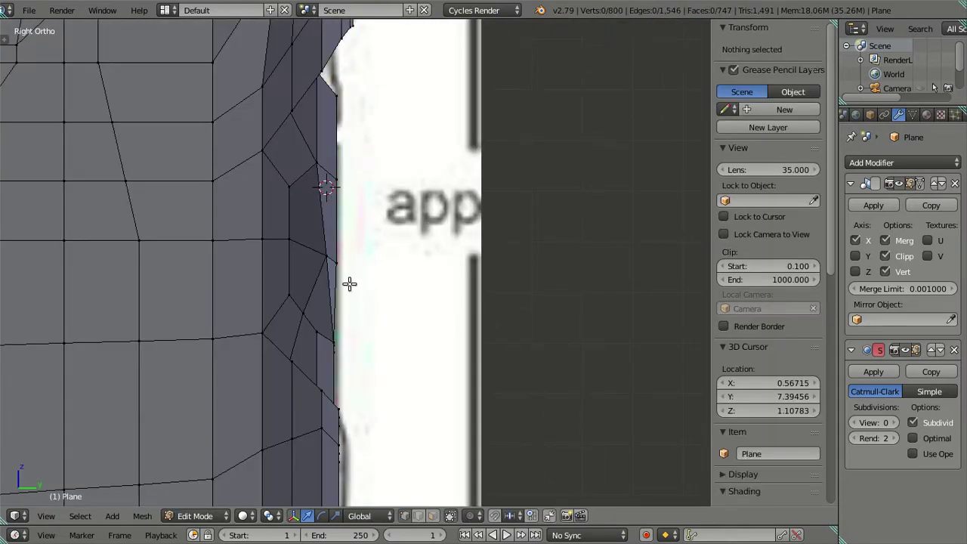
scroll(399, 335, "up", 2)
scroll(400, 335, "up", 1)
middle_click_drag(395, 345, 404, 320, "shift")
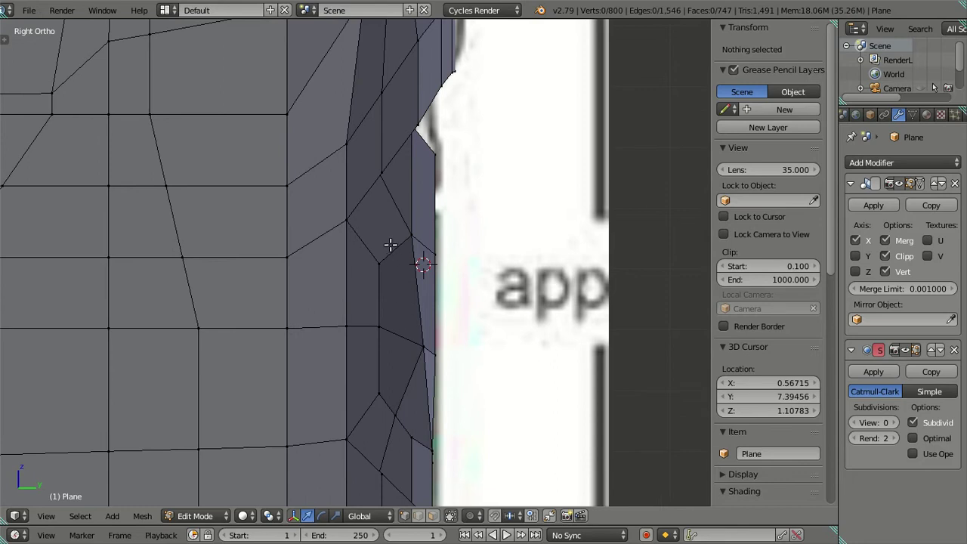
mouse_move(415, 295)
middle_mouse_down()
mouse_move(352, 179)
mouse_move(345, 140)
mouse_move(322, 143)
mouse_move(277, 184)
mouse_move(339, 298)
mouse_move(343, 266)
mouse_move(309, 274)
mouse_move(345, 348)
mouse_move(376, 350)
mouse_move(380, 317)
mouse_move(389, 330)
middle_mouse_up()
scroll(323, 144, "up", 4)
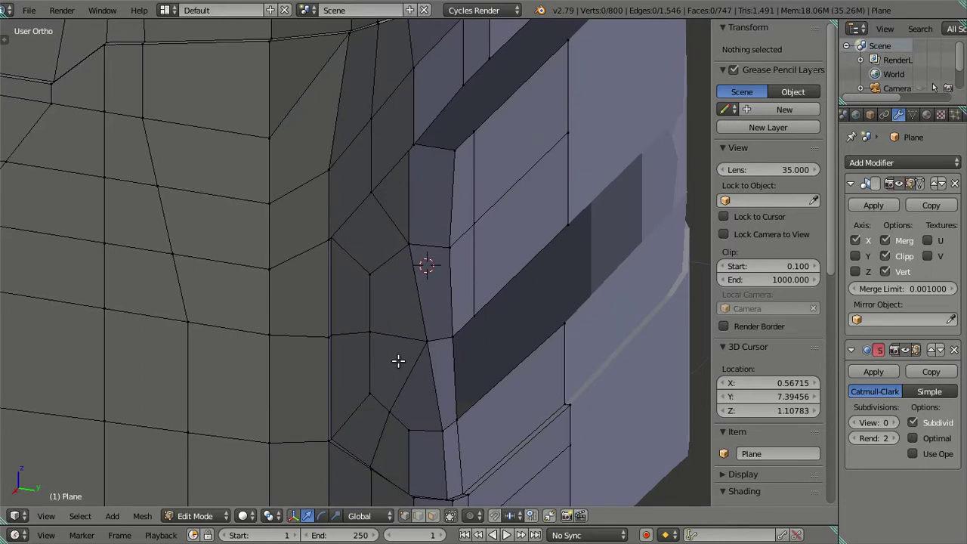
left_click(434, 515)
right_click(399, 373)
mouse_move(400, 373)
middle_mouse_down()
mouse_move(400, 355)
mouse_move(581, 377)
mouse_move(282, 340)
mouse_move(295, 379)
mouse_move(422, 269)
mouse_move(472, 315)
mouse_move(479, 295)
mouse_move(400, 344)
middle_mouse_up()
right_click(393, 309, "shift")
right_click(407, 375, "shift")
key("a")
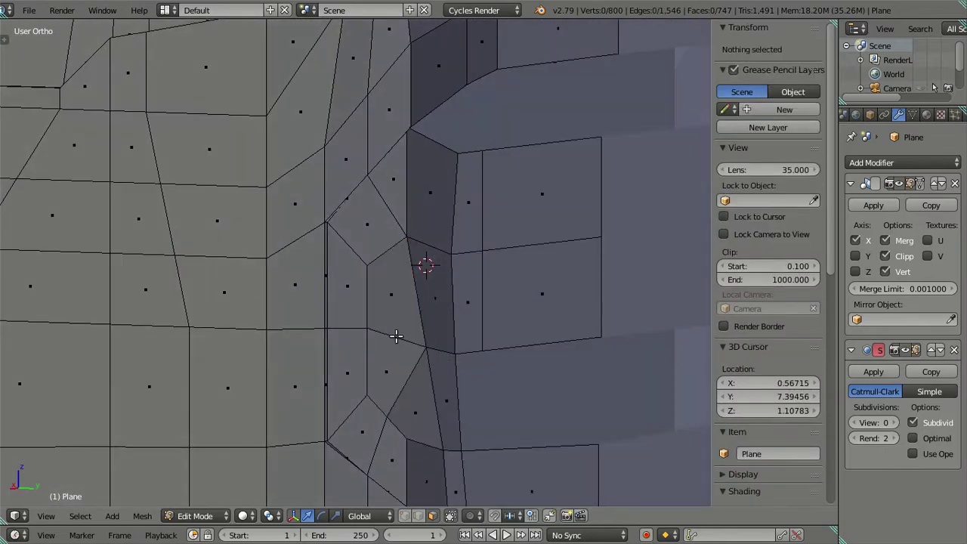
- Cut two vertical edge loops through the side faces beside the recess corner
key("ctrl+r")
left_click(395, 335)
right_click(395, 336)
key("ctrl+r")
scroll(411, 376, "up", 1)
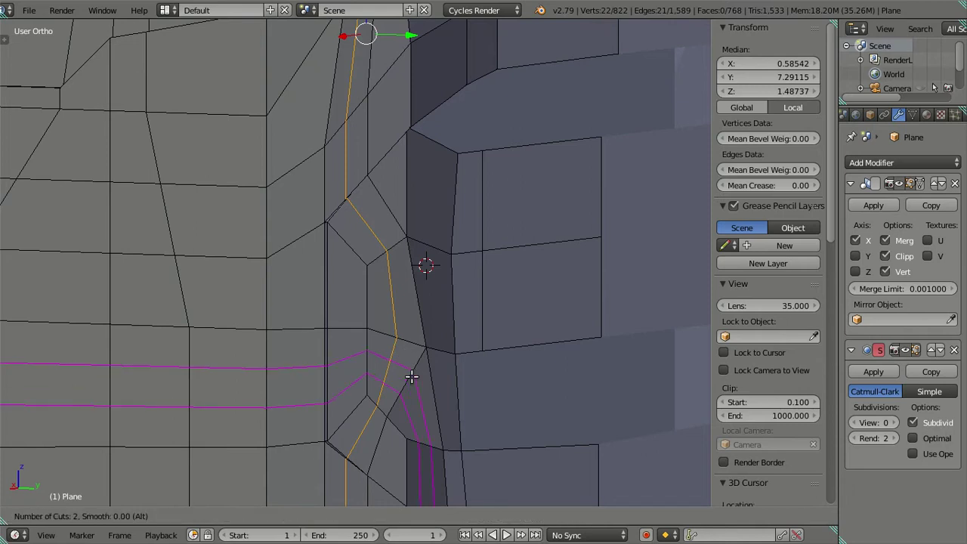
left_click(410, 376)
right_click(411, 376)
mouse_move(411, 376)
middle_mouse_down()
mouse_move(399, 356)
mouse_move(391, 403)
middle_mouse_up()
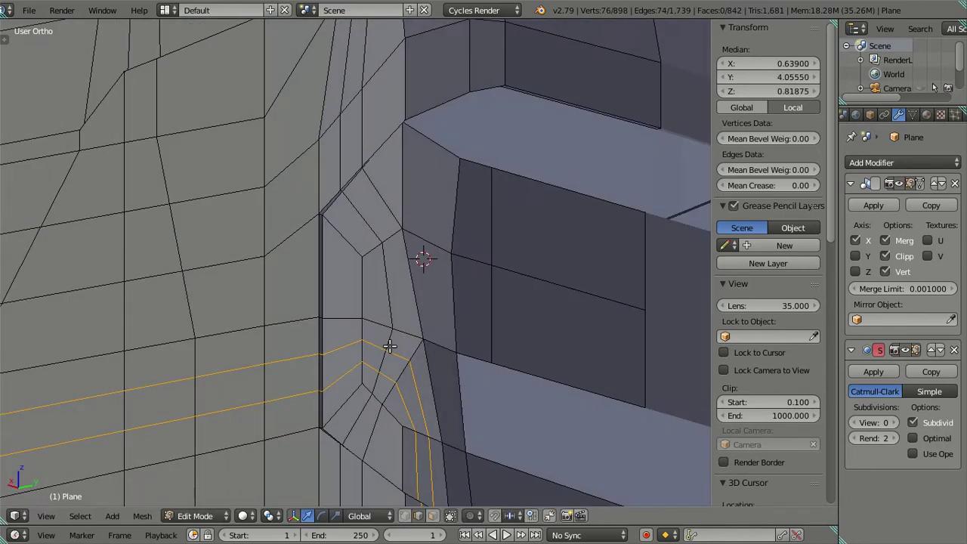
- Snap the 3D cursor to a recess corner vertex and undo the two trial edge loops
left_click(403, 514)
right_click(386, 345)
key("shift+s")
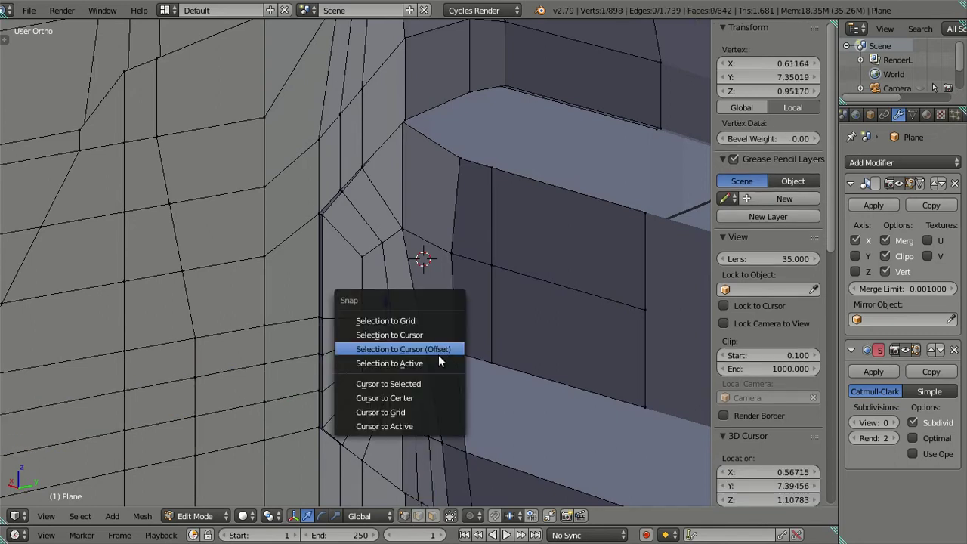
left_click(431, 381)
right_click(455, 374, "alt")
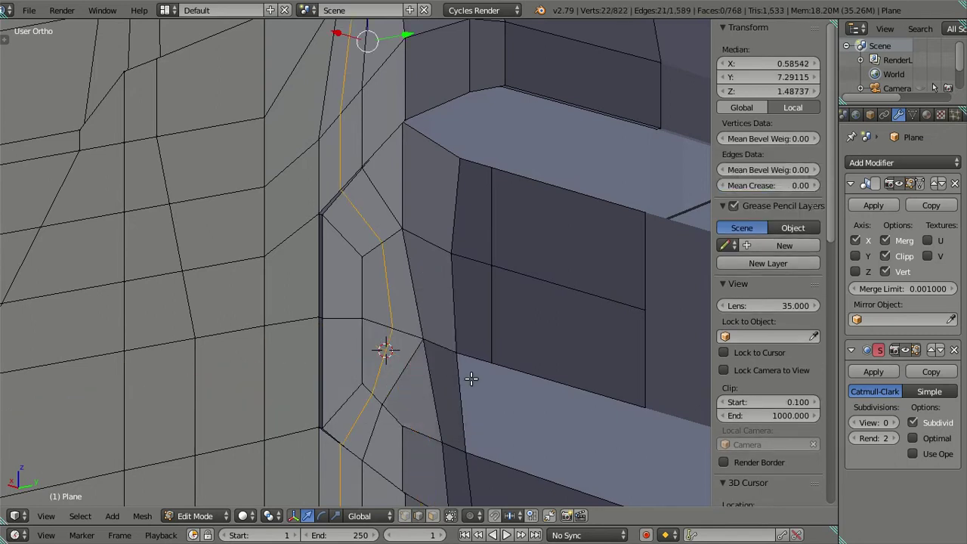
key("ctrl+x")
mouse_move(451, 407)
middle_mouse_down()
mouse_move(403, 404)
mouse_move(401, 373)
mouse_move(383, 354)
mouse_move(403, 390)
mouse_move(408, 381)
middle_mouse_up()
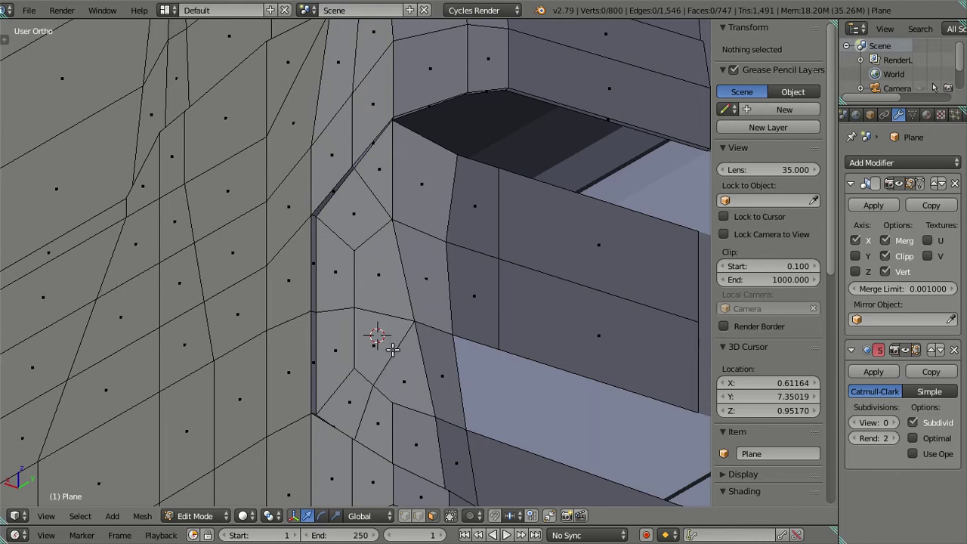
- Start another loop cut at the corner, cancel it, and inspect the slotted rear face
key("ctrl+r")
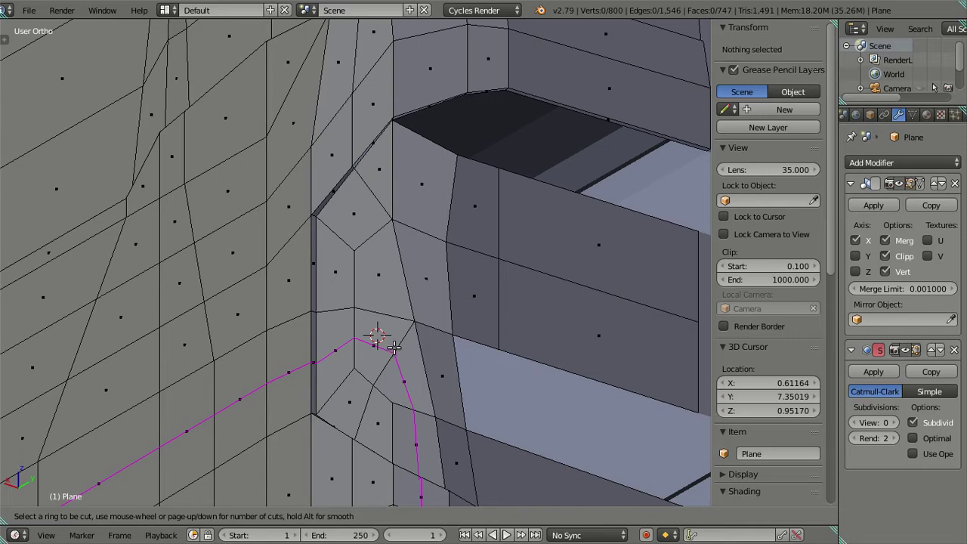
key("Escape")
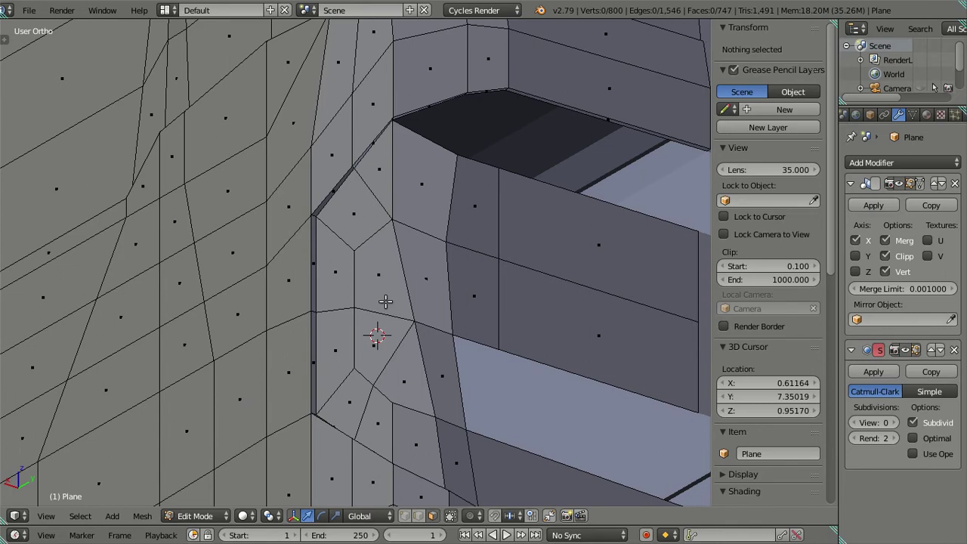
mouse_move(398, 340)
middle_mouse_down()
mouse_move(459, 399)
mouse_move(399, 319)
middle_mouse_up()
scroll(492, 380, "down", 2)
scroll(283, 346, "up", 3)
mouse_move(283, 346)
middle_mouse_down()
mouse_move(237, 367)
mouse_move(239, 352)
mouse_move(308, 382)
mouse_move(397, 376)
mouse_move(438, 334)
mouse_move(225, 361)
mouse_move(218, 410)
mouse_move(186, 401)
mouse_move(180, 380)
mouse_move(315, 291)
mouse_move(321, 362)
mouse_move(336, 317)
mouse_move(520, 309)
middle_mouse_up()
scroll(179, 379, "down", 2)
scroll(475, 264, "up", 3)
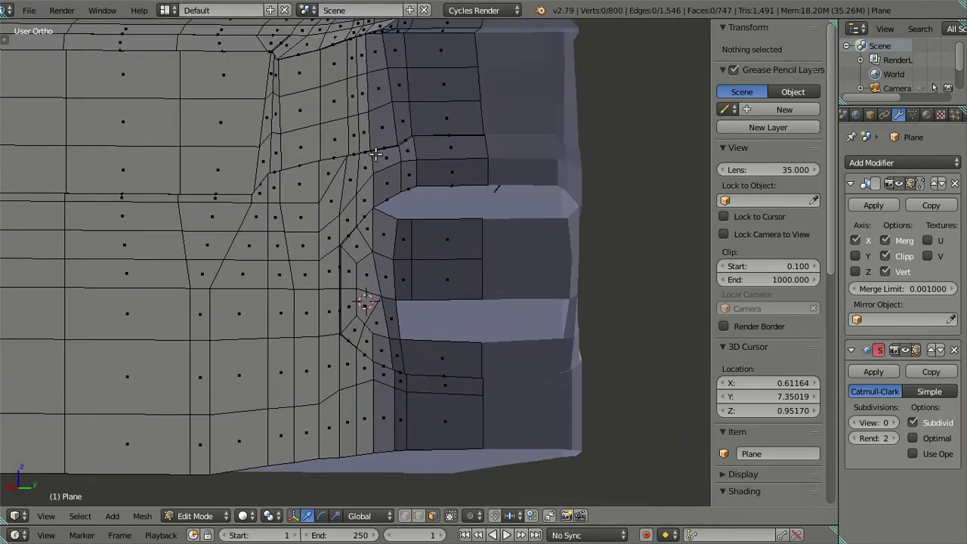
key("Tab")
mouse_move(364, 152)
middle_mouse_down()
mouse_move(438, 216)
mouse_move(509, 352)
mouse_move(493, 325)
mouse_move(572, 261)
mouse_move(652, 241)
mouse_move(607, 259)
middle_mouse_up()
mouse_move(260, 398)
middle_mouse_down()
mouse_move(414, 216)
mouse_move(477, 229)
mouse_move(477, 250)
mouse_move(456, 267)
mouse_move(465, 330)
mouse_move(431, 345)
mouse_move(412, 333)
mouse_move(428, 394)
mouse_move(417, 498)
middle_mouse_up()
key("Tab")
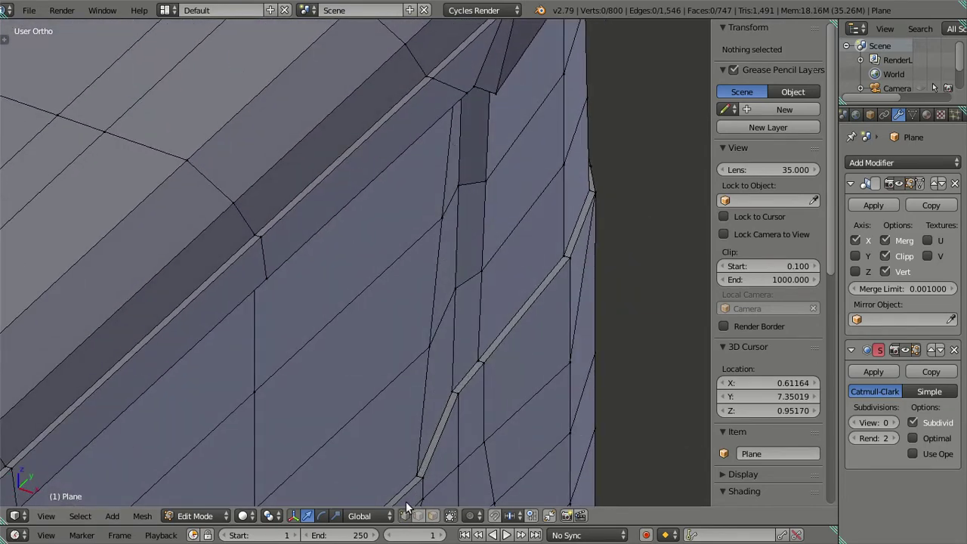
- Select the vertex near the side crease and drag it up and to the left
right_click(428, 347)
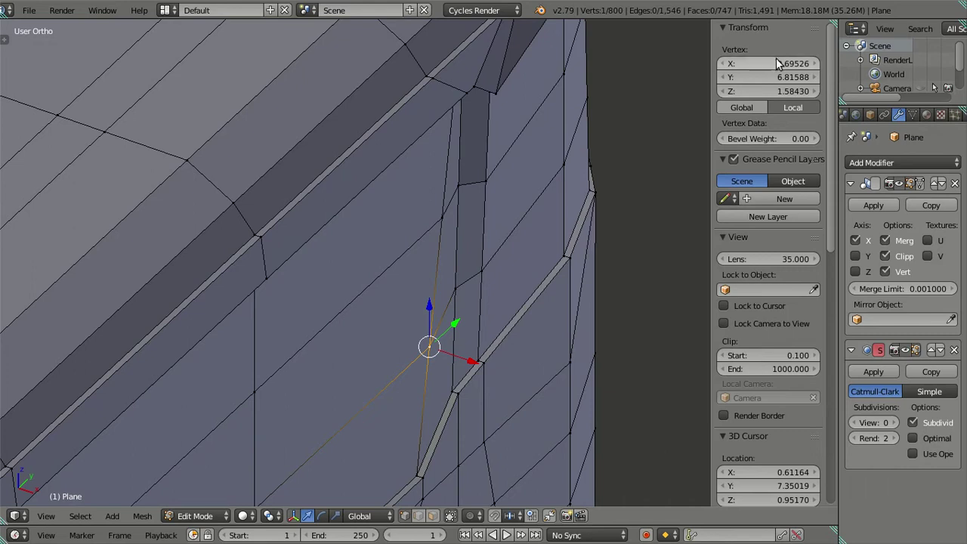
right_click(571, 205)
right_click(457, 285)
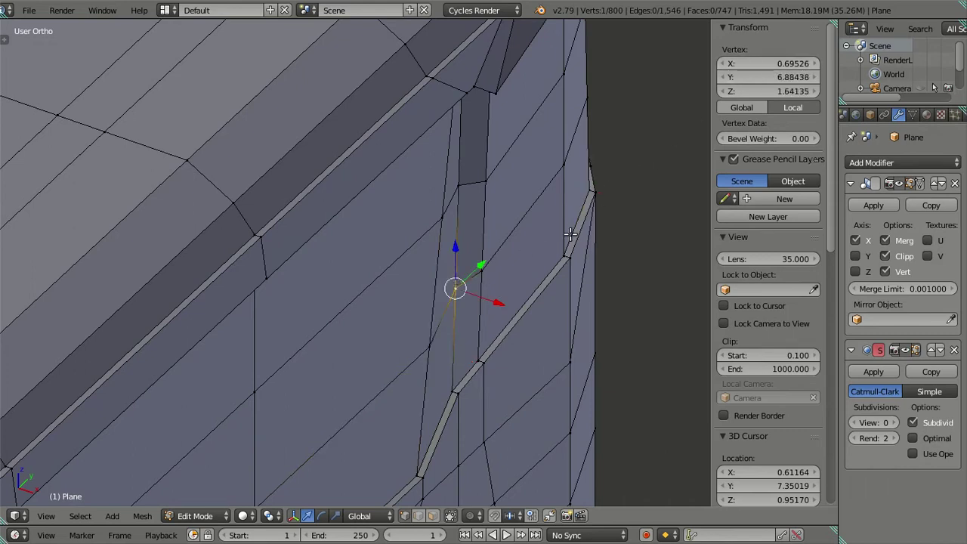
left_click_drag(484, 262, 509, 245)
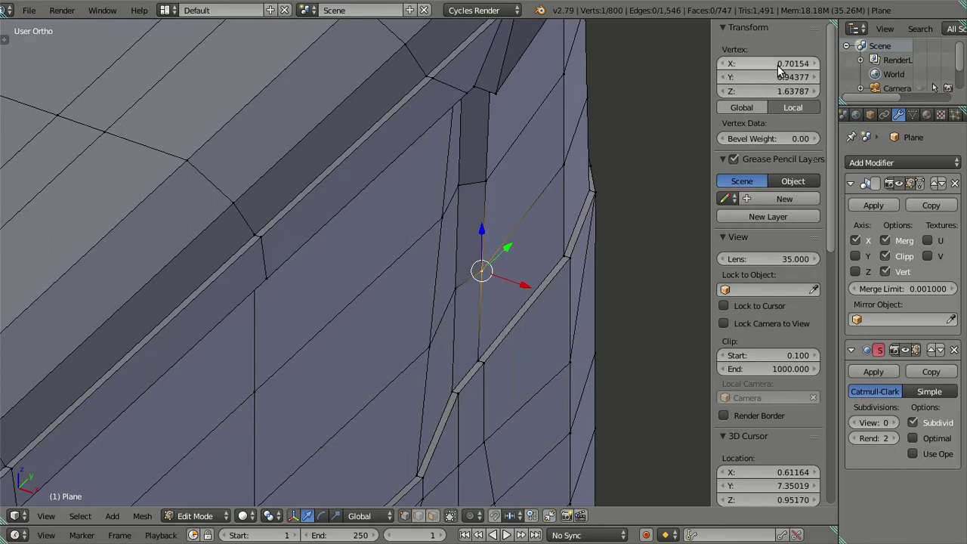
left_click_drag(481, 257, 442, 203)
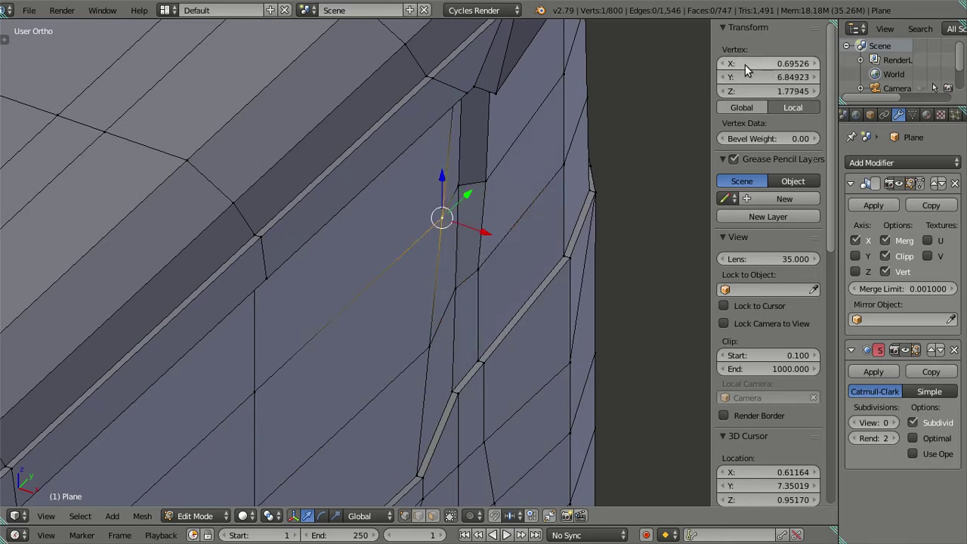
key("Escape")
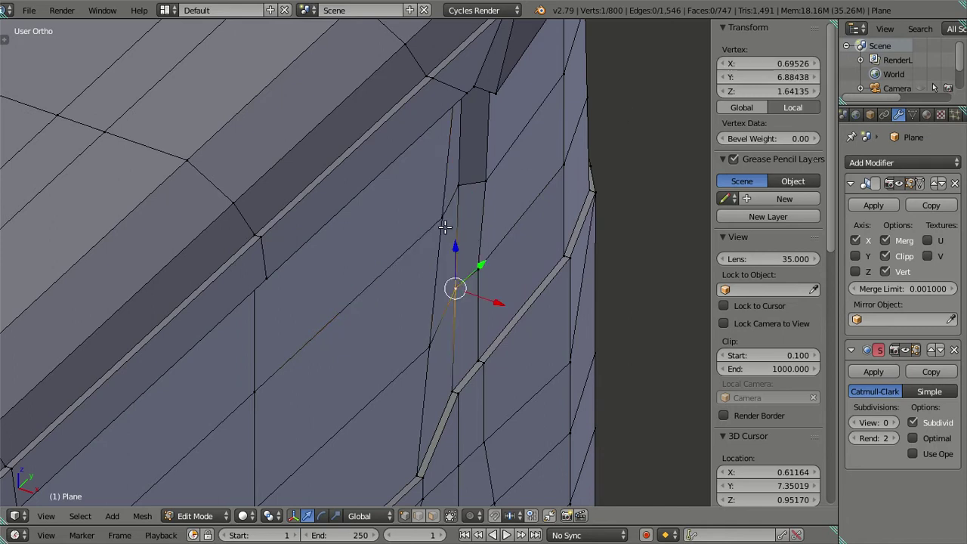
- Move that side vertex upward to its final position, then deselect it
key("ctrl+c")
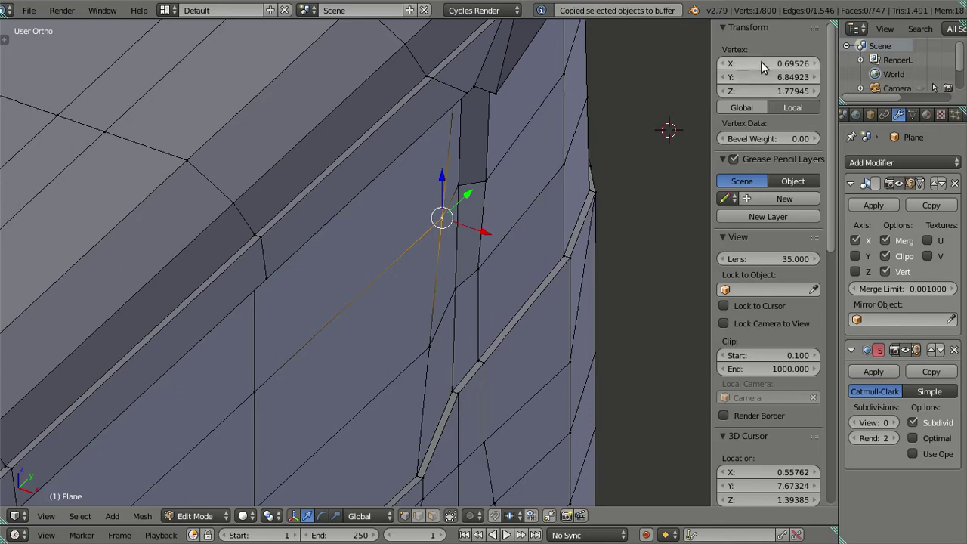
key("g")
left_click(464, 183)
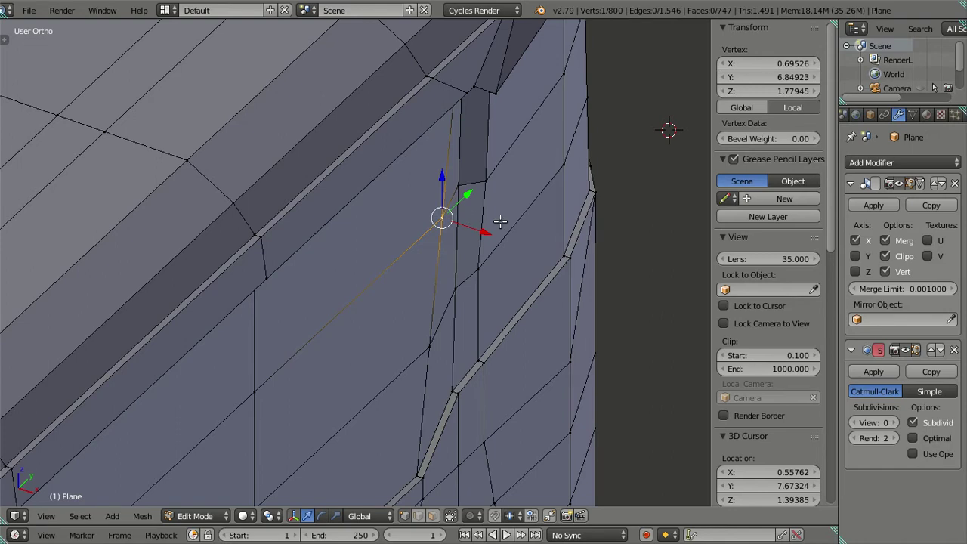
key("Return")
right_click(466, 188)
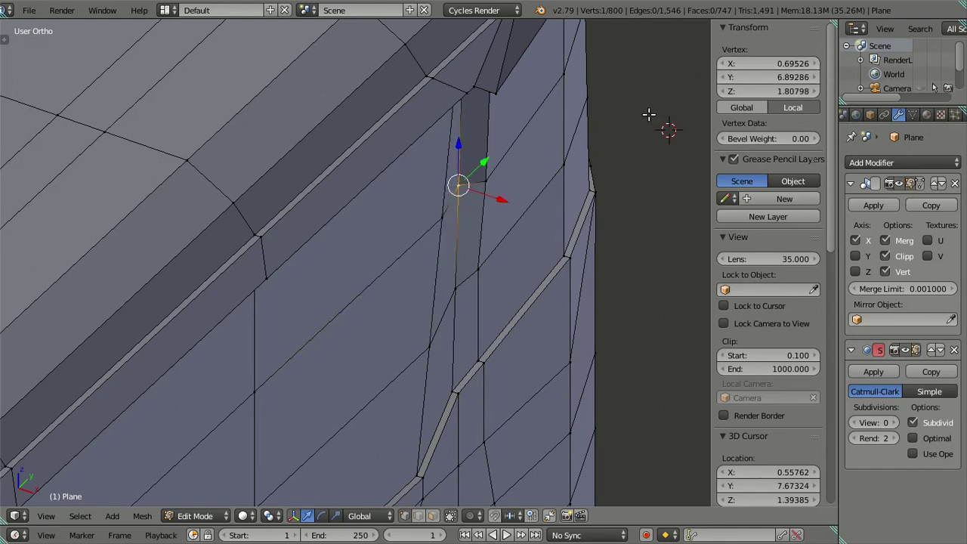
left_click(486, 180)
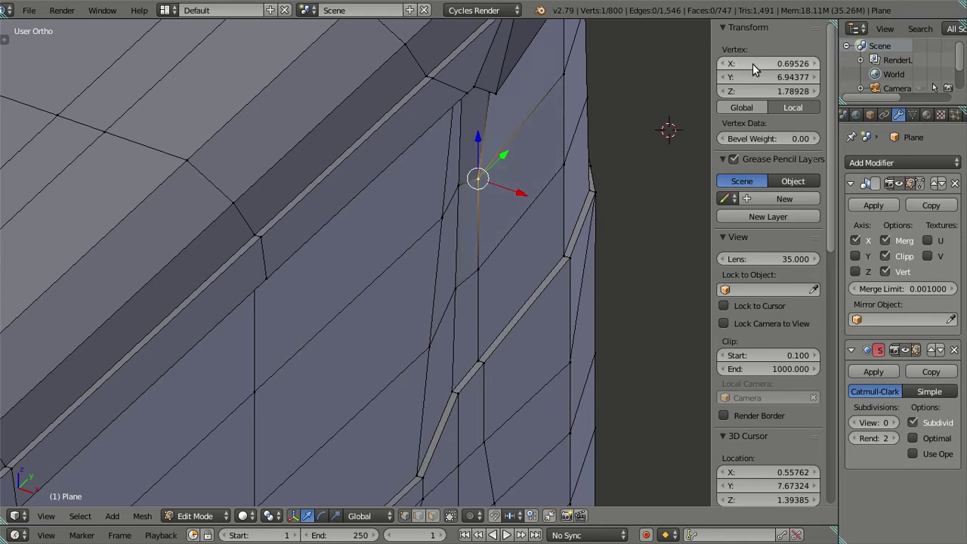
key("a")
- In Right view, raise the vertical side edge slightly along Z
scroll(494, 149, "up", 5)
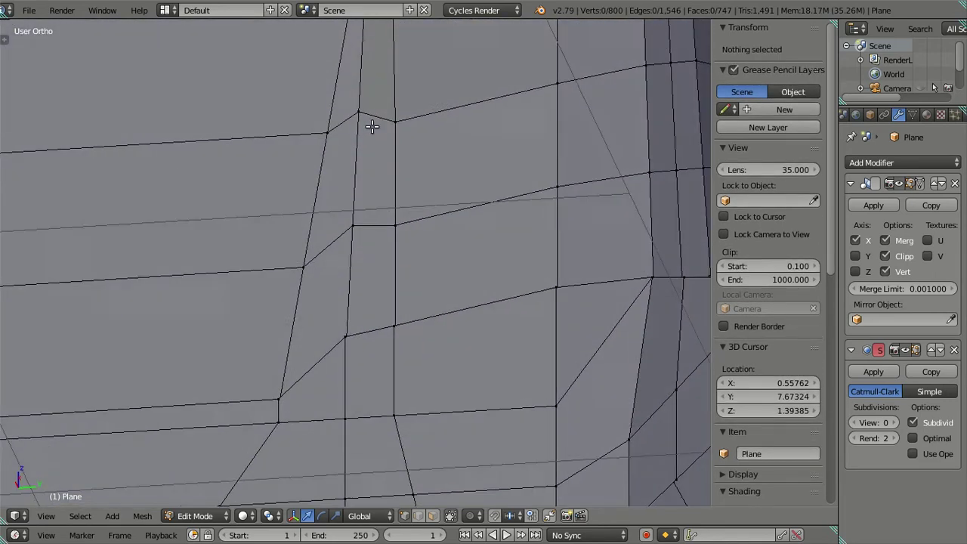
scroll(373, 126, "down", 4)
key("KP_3")
scroll(374, 177, "up", 4)
scroll(373, 226, "up", 2)
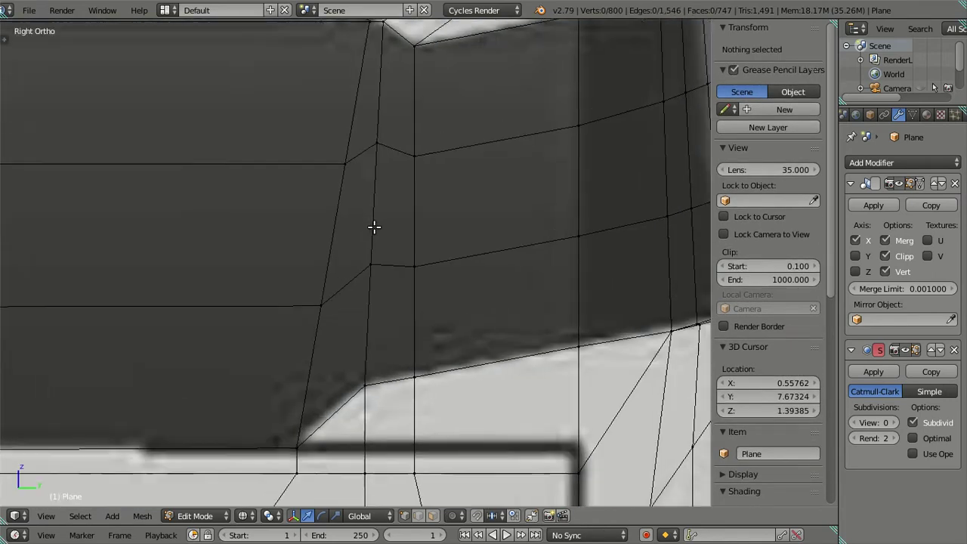
scroll(384, 147, "up", 2)
left_click(382, 138)
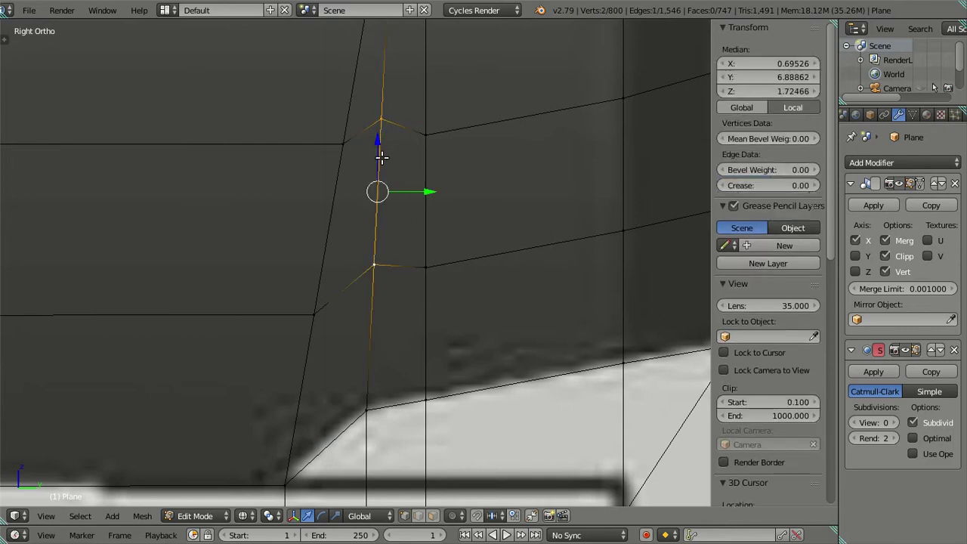
left_click_drag(382, 156, 376, 152)
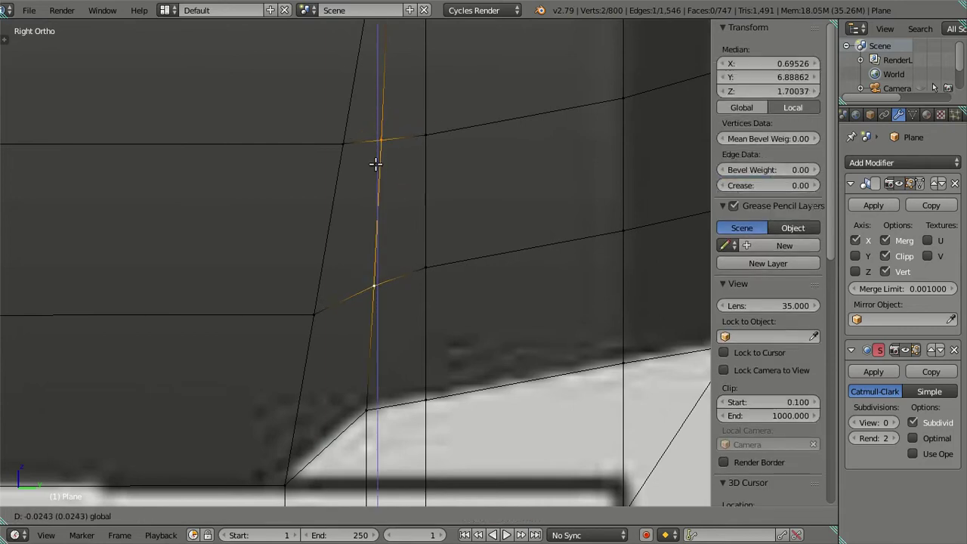
left_click(376, 164)
scroll(370, 243, "down", 3)
key("a")
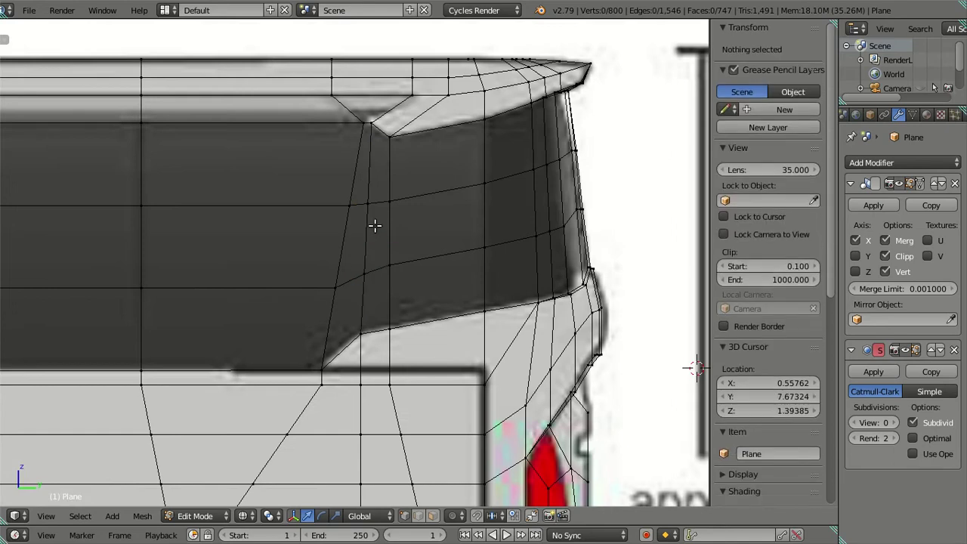
- Slide the recess's top vertex down its edge and set its X to 0.69526
mouse_move(395, 183)
middle_mouse_down()
mouse_move(423, 226)
mouse_move(453, 151)
mouse_move(550, 154)
mouse_move(451, 231)
mouse_move(482, 178)
middle_mouse_up()
right_click(465, 115)
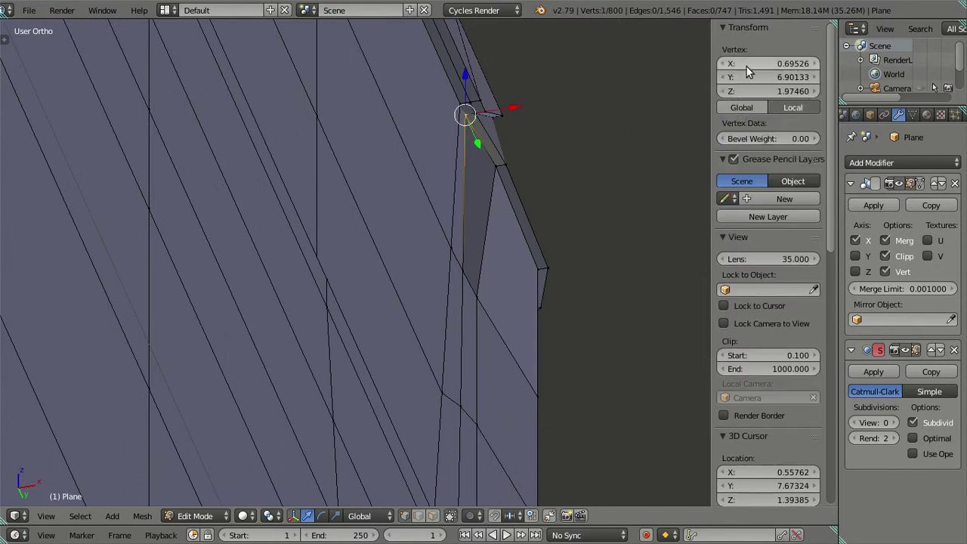
key("g")
left_click(490, 172)
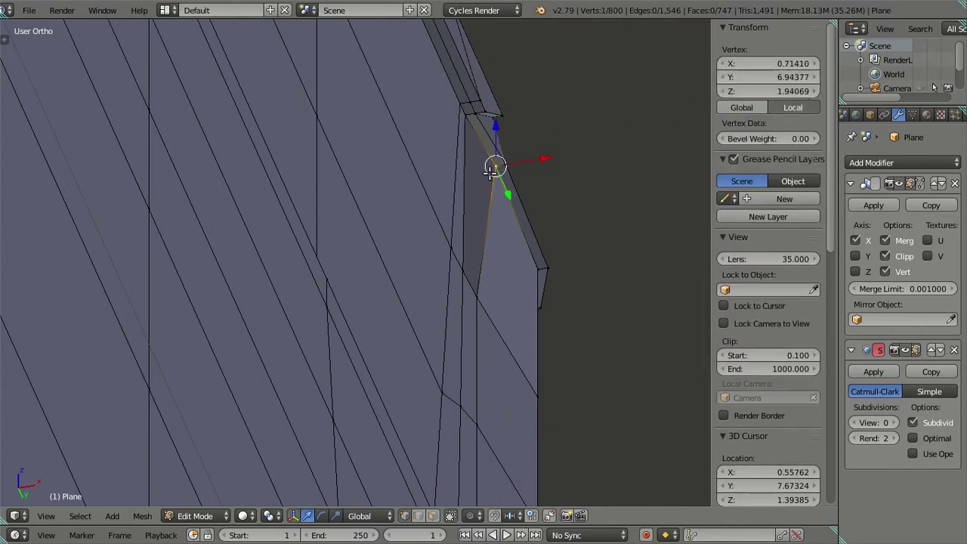
left_click_drag(758, 63, 740, 63)
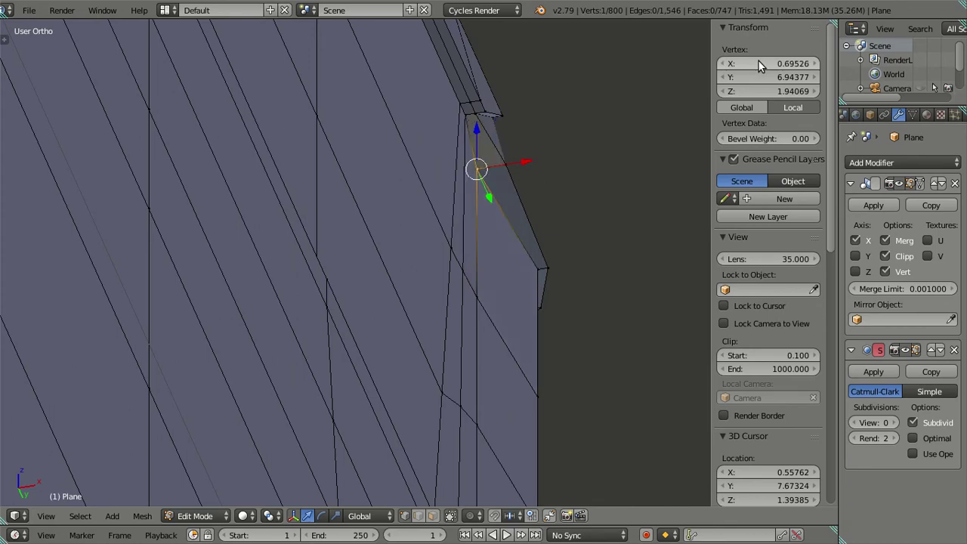
key("a")
- Try moving a roof-edge vertex, undo it, and switch to the back reference view
mouse_move(537, 196)
middle_mouse_down()
mouse_move(435, 189)
mouse_move(253, 235)
mouse_move(410, 319)
mouse_move(449, 410)
mouse_move(442, 280)
mouse_move(533, 211)
mouse_move(475, 262)
mouse_move(477, 350)
mouse_move(435, 203)
middle_mouse_up()
scroll(264, 222, "down", 3)
right_click(475, 305)
key("g")
left_click(482, 209)
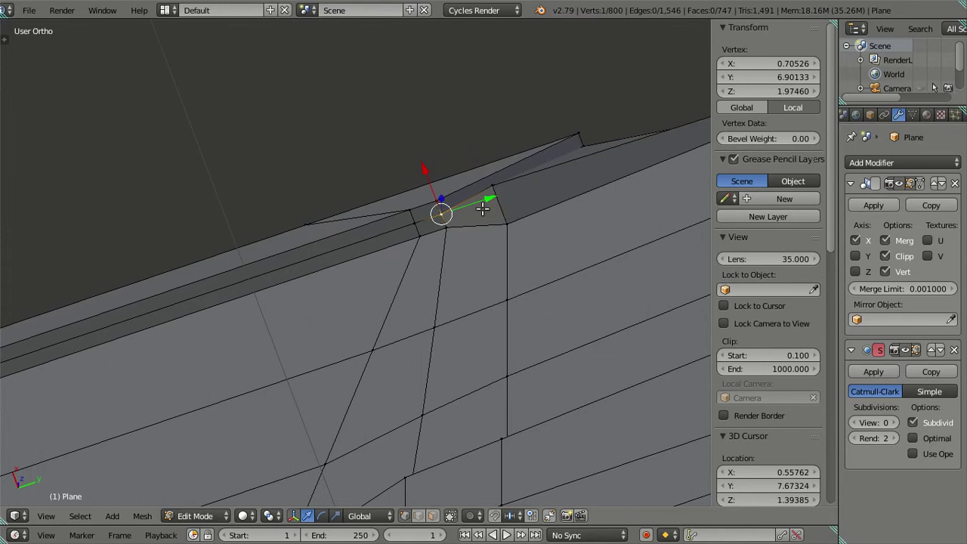
key("Escape")
key("ctrl+z")
key("a")
middle_click_drag(551, 164, 431, 266)
key("ctrl+KP_1")
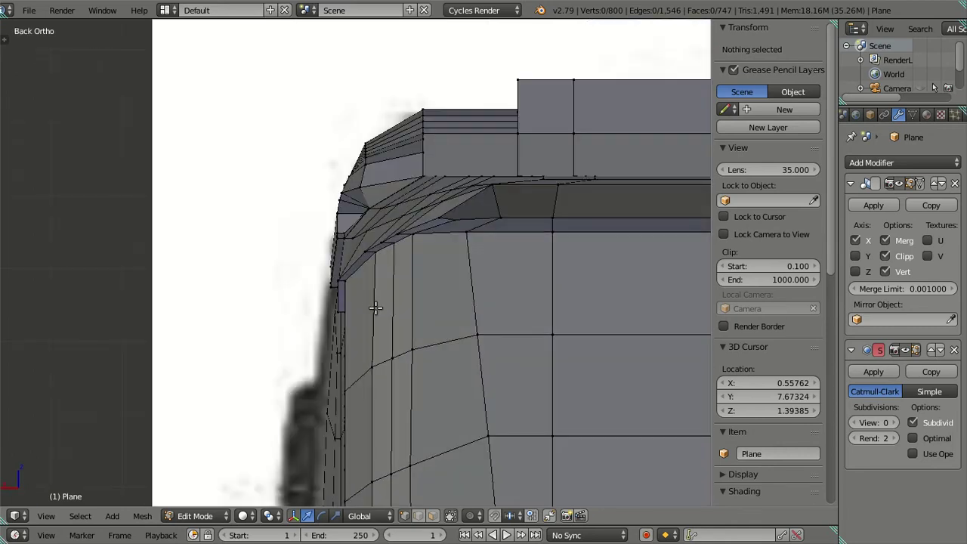
- Move the rear corner's vertical edge along X to match the back reference
key("t")
scroll(358, 301, "up", 2)
scroll(401, 244, "up", 2)
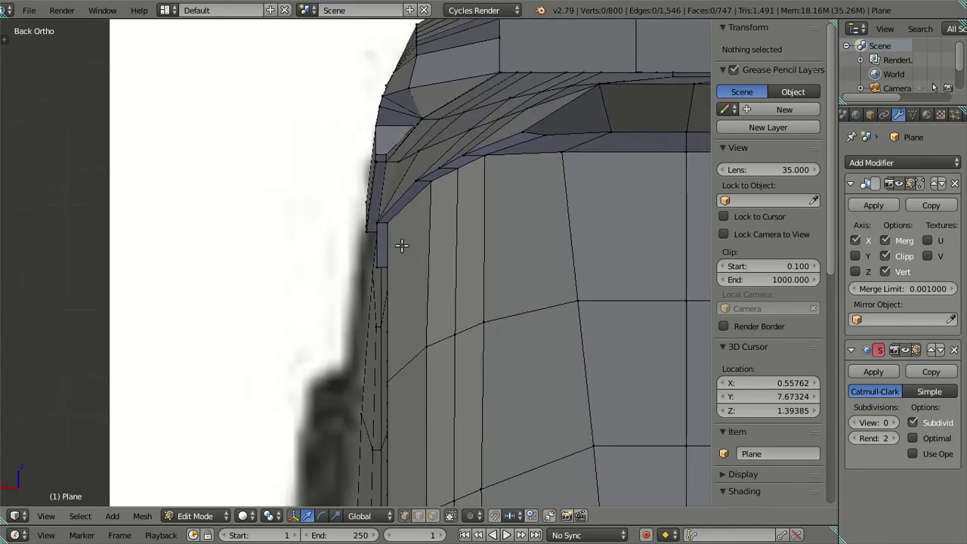
middle_click_drag(401, 244, 421, 244)
right_click(456, 213)
right_click(457, 213, "shift")
right_click(457, 213, "shift")
right_click(457, 213, "shift")
right_click(458, 213, "shift")
right_click(464, 216, "shift")
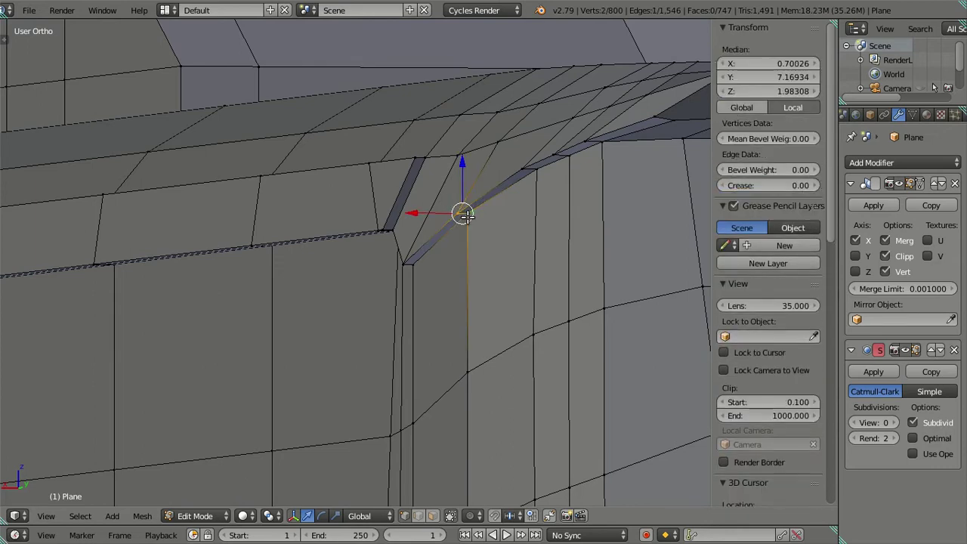
key("ctrl+KP_1")
key("g")
key("x")
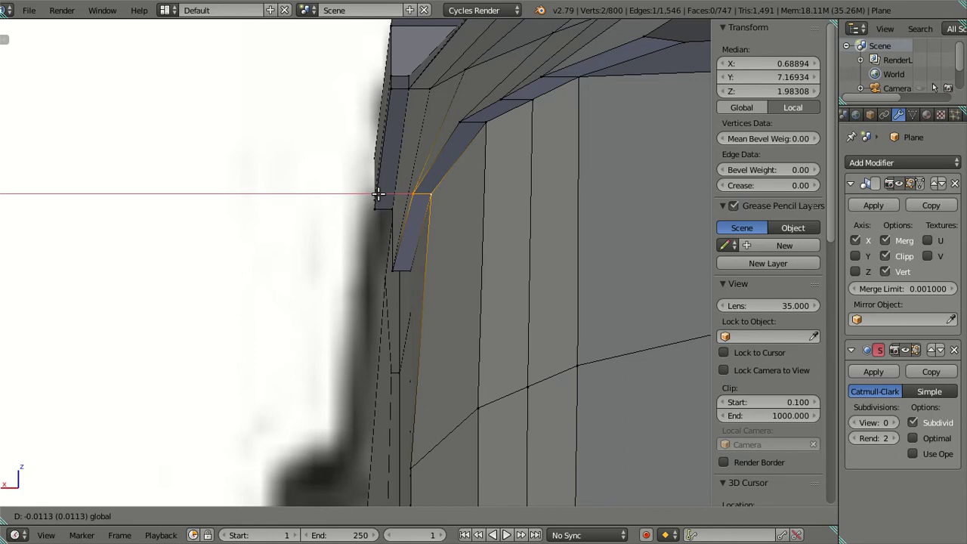
left_click(378, 194)
- Shift the lower corner vertex along X onto the reference outline
scroll(378, 194, "down", 2)
scroll(378, 194, "down", 2)
middle_click_drag(377, 227, 400, 136, "shift")
scroll(422, 198, "up", 4)
right_click(427, 160)
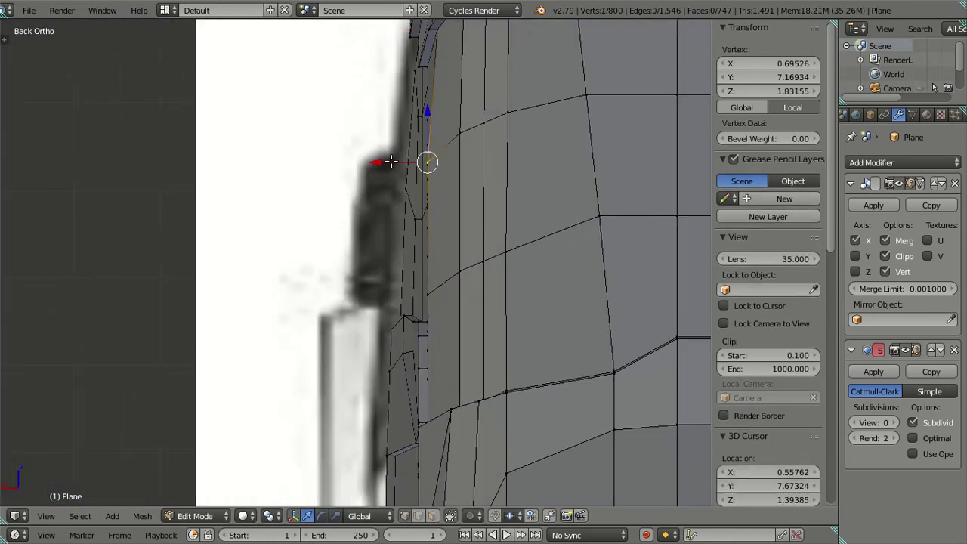
key("g")
key("x")
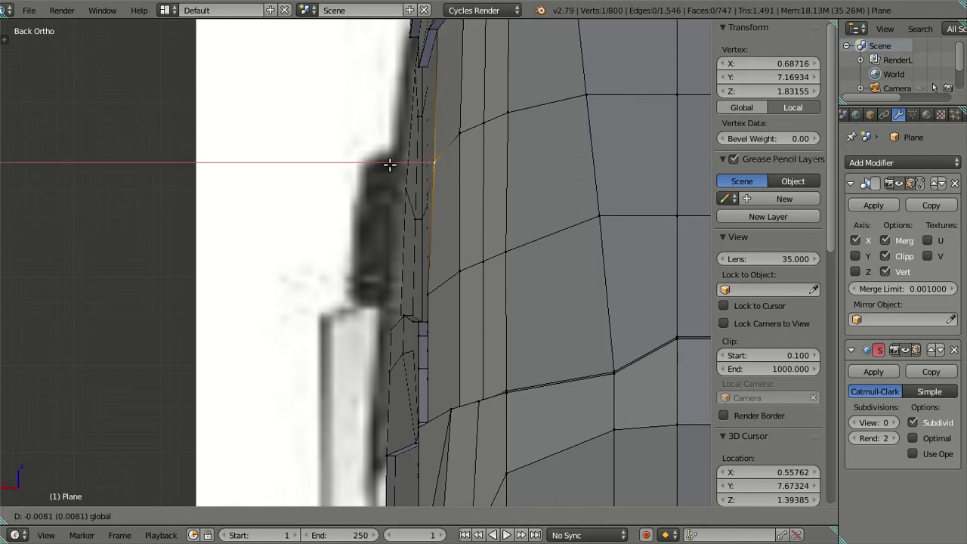
left_click(389, 164)
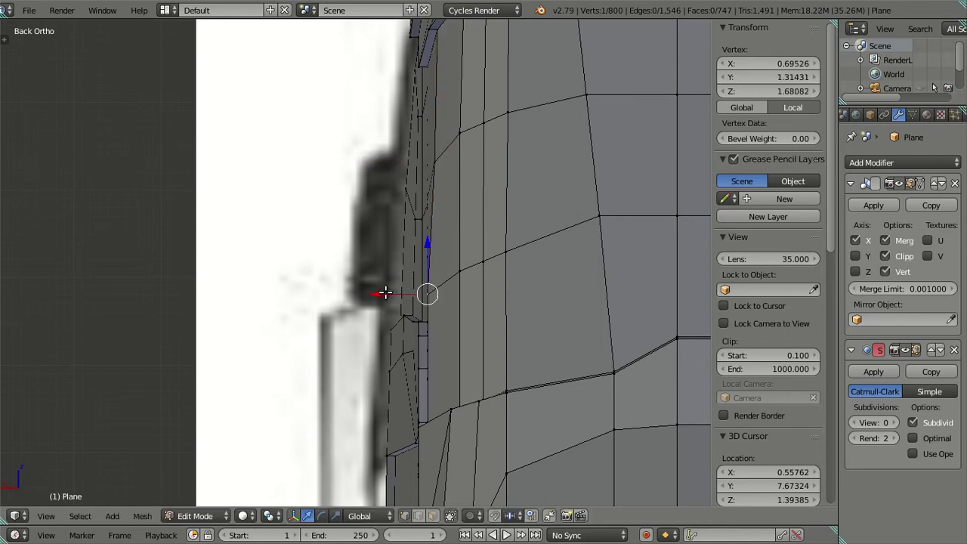
key("g")
key("x")
right_click(391, 292)
key("g")
key("x")
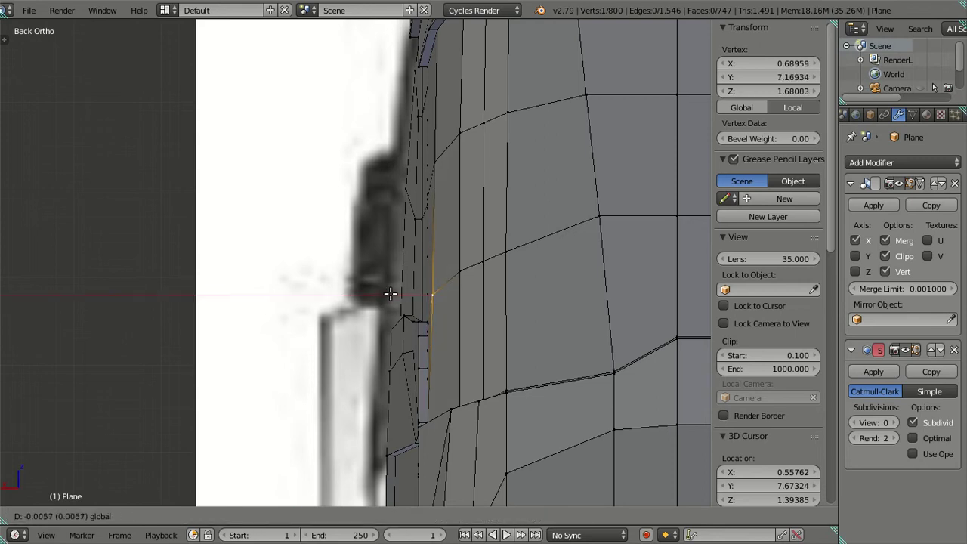
left_click(390, 293)
- Return to Object Mode and inspect the smoothed rear corner up close
scroll(390, 293, "down", 3)
key("Tab")
mouse_move(385, 214)
middle_mouse_down()
mouse_move(592, 197)
mouse_move(466, 191)
mouse_move(425, 228)
mouse_move(421, 175)
mouse_move(191, 269)
middle_mouse_up()
scroll(193, 272, "up", 2)
key("a")
mouse_move(214, 316)
middle_mouse_down()
mouse_move(261, 354)
mouse_move(373, 374)
mouse_move(431, 286)
mouse_move(430, 203)
mouse_move(405, 224)
mouse_move(181, 262)
mouse_move(188, 269)
mouse_move(307, 264)
mouse_move(420, 194)
mouse_move(431, 282)
mouse_move(468, 254)
mouse_move(483, 158)
mouse_move(496, 268)
middle_mouse_up()
key("Tab")
mouse_move(452, 245)
middle_mouse_down()
mouse_move(524, 324)
mouse_move(498, 373)
mouse_move(270, 302)
mouse_move(418, 246)
mouse_move(329, 222)
mouse_move(341, 289)
mouse_move(325, 209)
mouse_move(287, 151)
mouse_move(152, 220)
middle_mouse_up()
scroll(417, 245, "down", 3)
key("Tab")
scroll(333, 288, "up", 4)
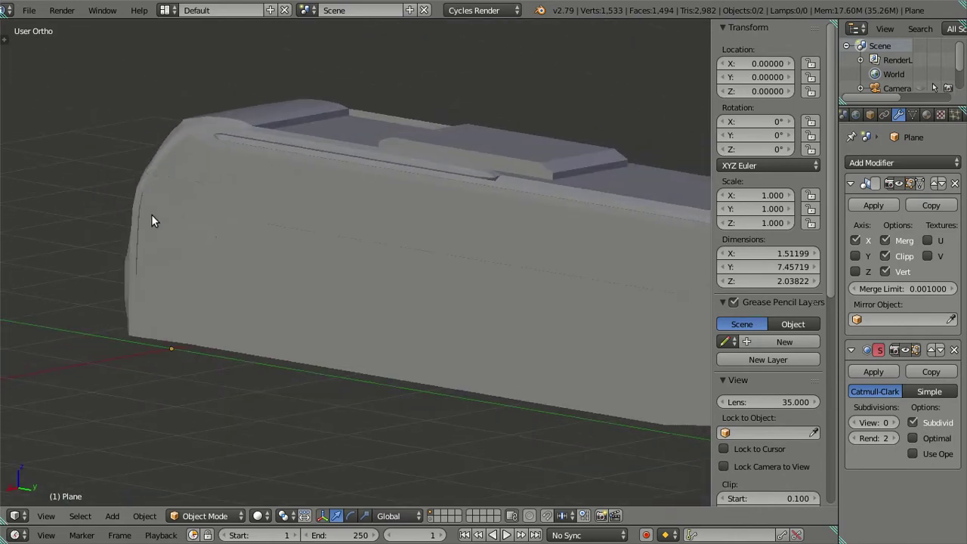
scroll(273, 217, "up", 2)
middle_click_drag(305, 298, 250, 353, "shift")
mouse_move(260, 317)
middle_mouse_down()
mouse_move(347, 227)
mouse_move(323, 211)
mouse_move(380, 324)
mouse_move(324, 295)
mouse_move(334, 216)
mouse_move(394, 421)
mouse_move(332, 280)
mouse_move(334, 250)
mouse_move(321, 263)
mouse_move(524, 239)
mouse_move(683, 241)
mouse_move(613, 241)
mouse_move(601, 218)
middle_mouse_up()
key("Tab")
scroll(302, 219, "up", 2)
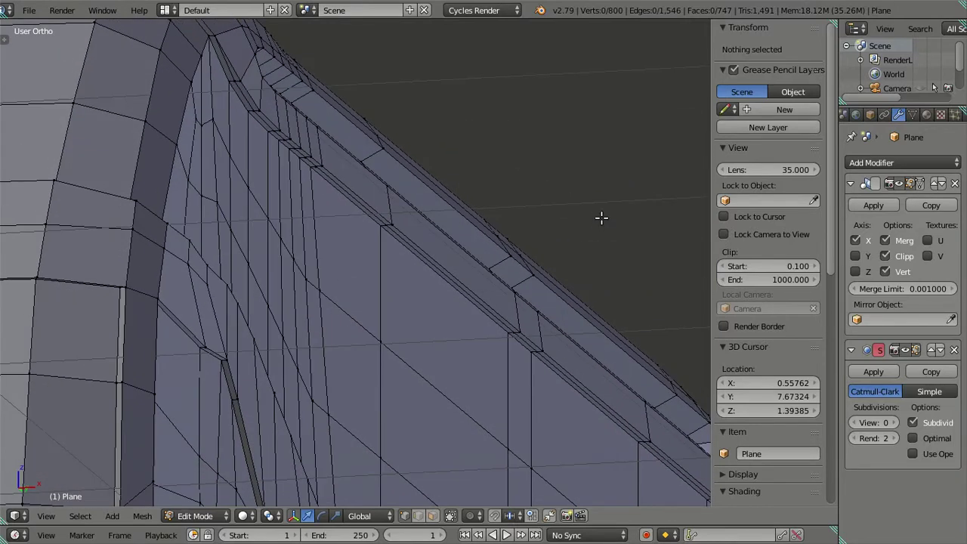
right_click(440, 270, "alt")
mouse_move(440, 268)
middle_mouse_down()
mouse_move(550, 343)
mouse_move(449, 356)
mouse_move(348, 351)
mouse_move(313, 428)
mouse_move(403, 348)
mouse_move(370, 235)
middle_mouse_up()
scroll(352, 349, "down", 2)
scroll(346, 351, "up", 2)
mouse_move(404, 124)
middle_mouse_down()
mouse_move(370, 402)
mouse_move(380, 389)
middle_mouse_up()
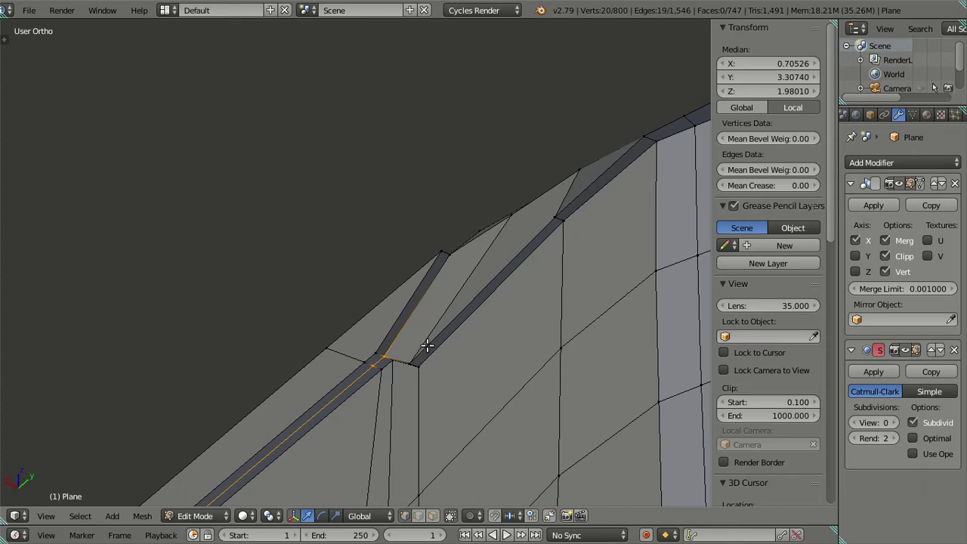
key("x")
left_click(526, 350)
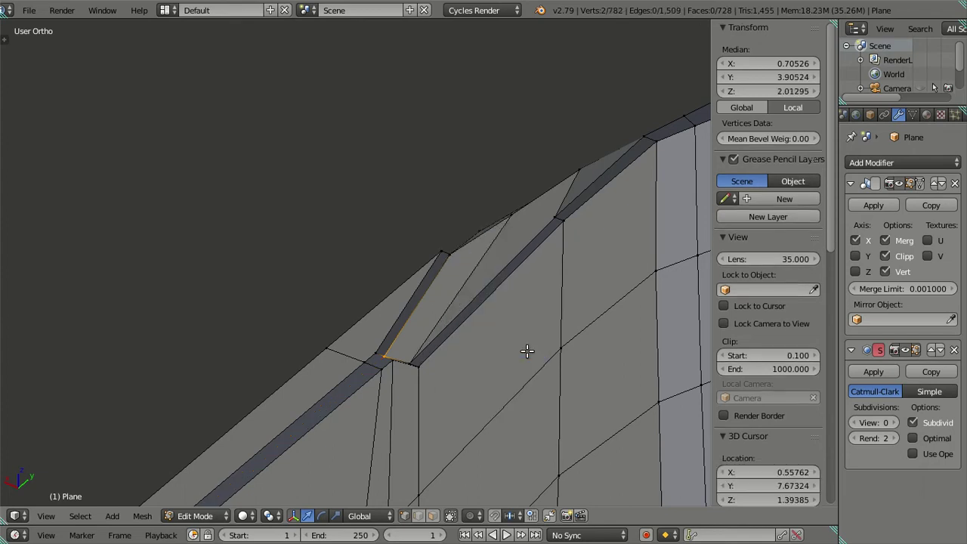
key("a")
left_click(895, 422)
left_click(895, 421)
key("ctrl+r")
left_click(482, 241)
key("a")
key("Tab")
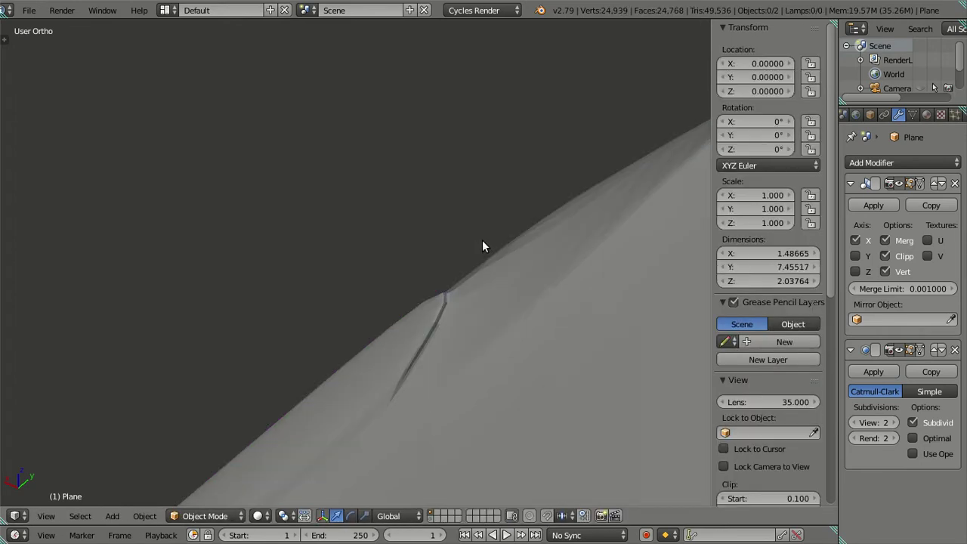
middle_click_drag(483, 247, 502, 317)
key("Tab")
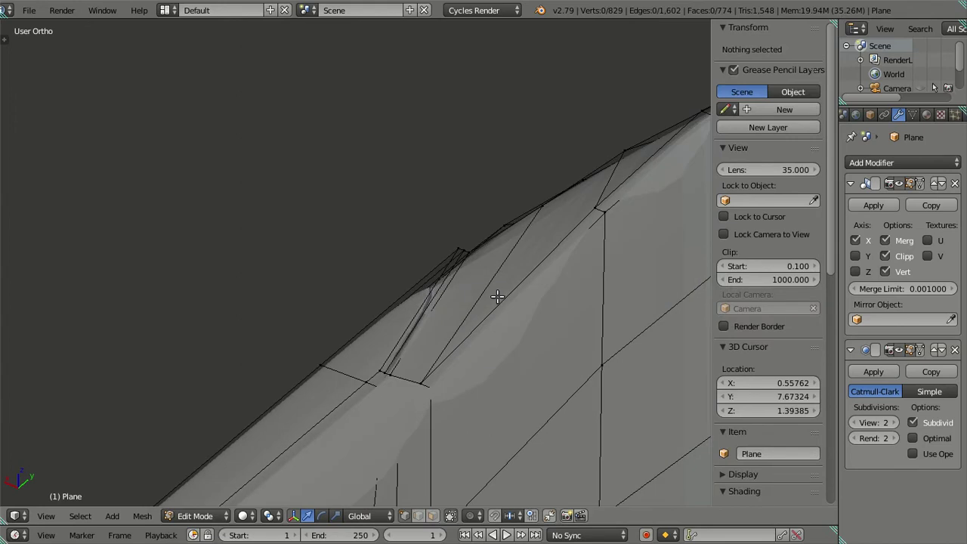
key("ctrl+r")
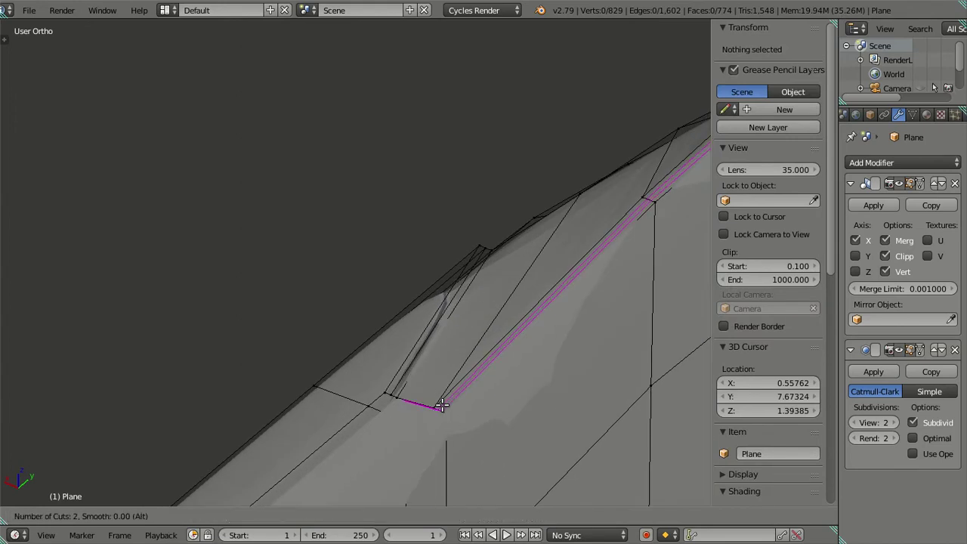
key("Escape")
key("ctrl+z")
key("ctrl+z")
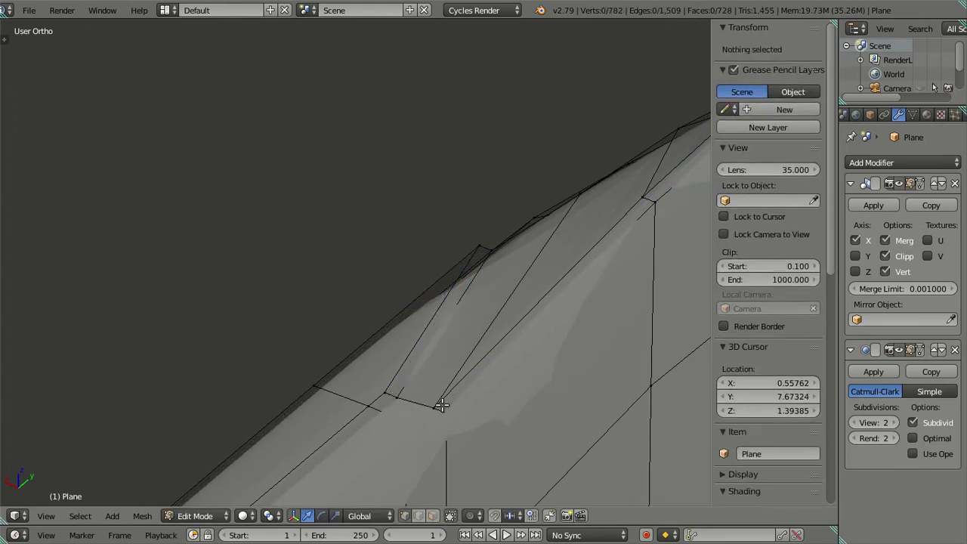
key("ctrl+r")
left_click(442, 406)
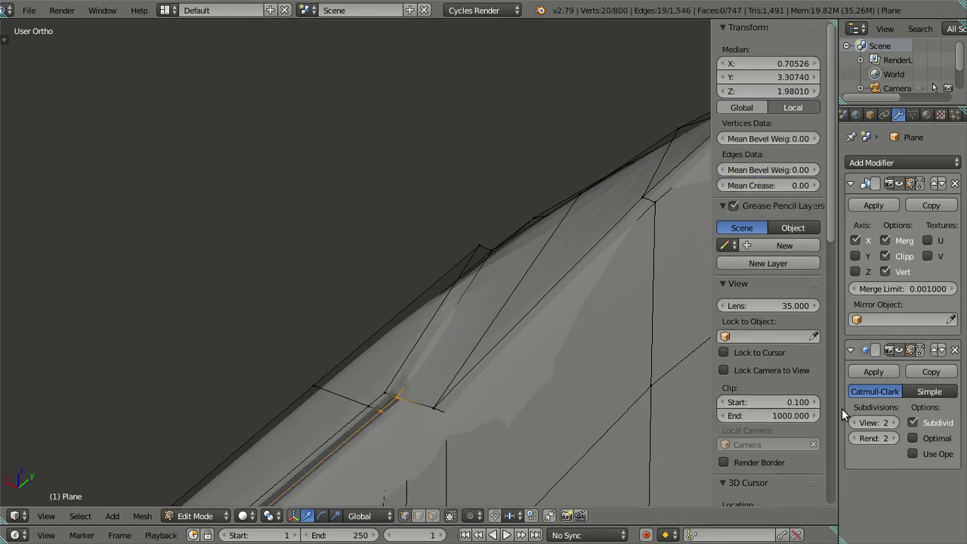
left_click(852, 422)
left_click(852, 422)
key("Tab")
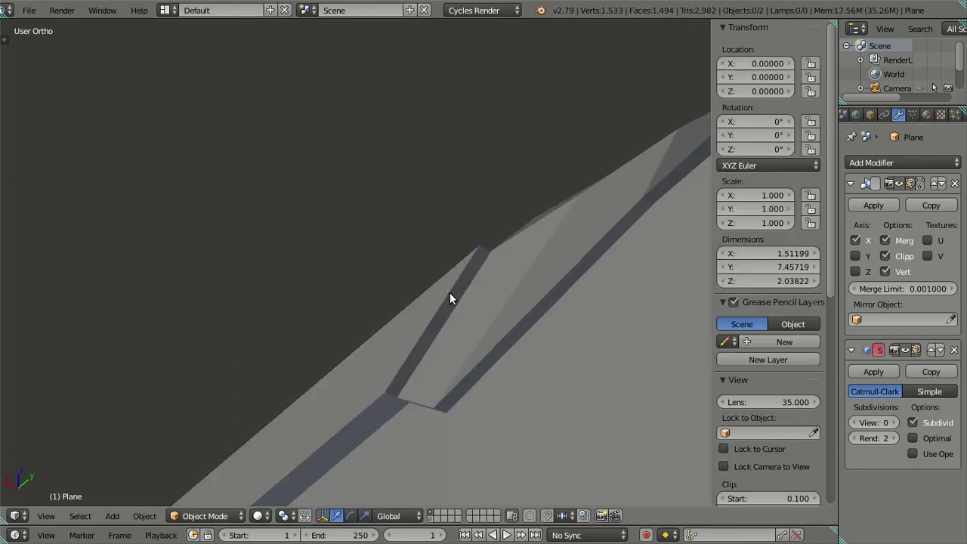
scroll(449, 299, "down", 3)
scroll(479, 276, "down", 2)
scroll(477, 303, "down", 1)
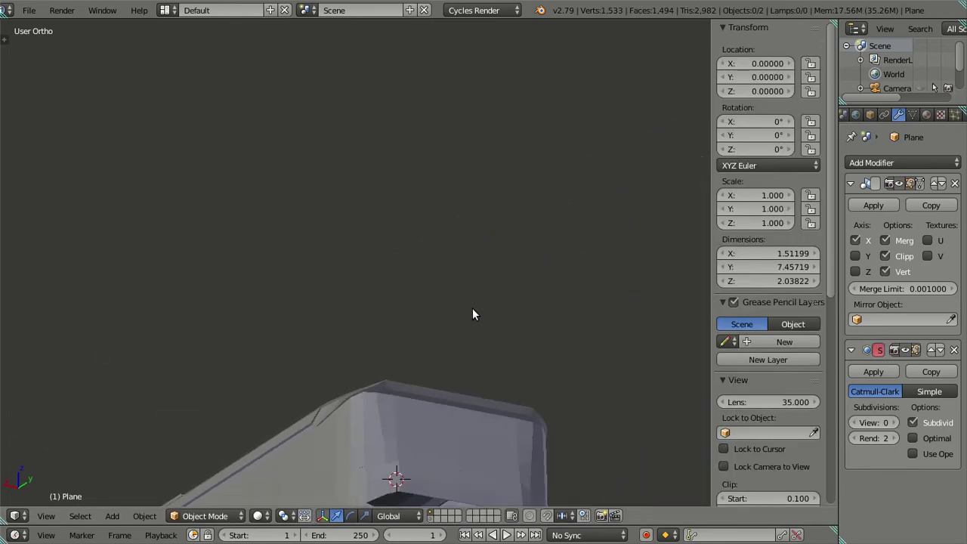
key("Tab")
mouse_move(457, 312)
middle_mouse_down()
mouse_move(352, 410)
mouse_move(363, 420)
mouse_move(462, 399)
mouse_move(469, 412)
mouse_move(428, 261)
middle_mouse_up()
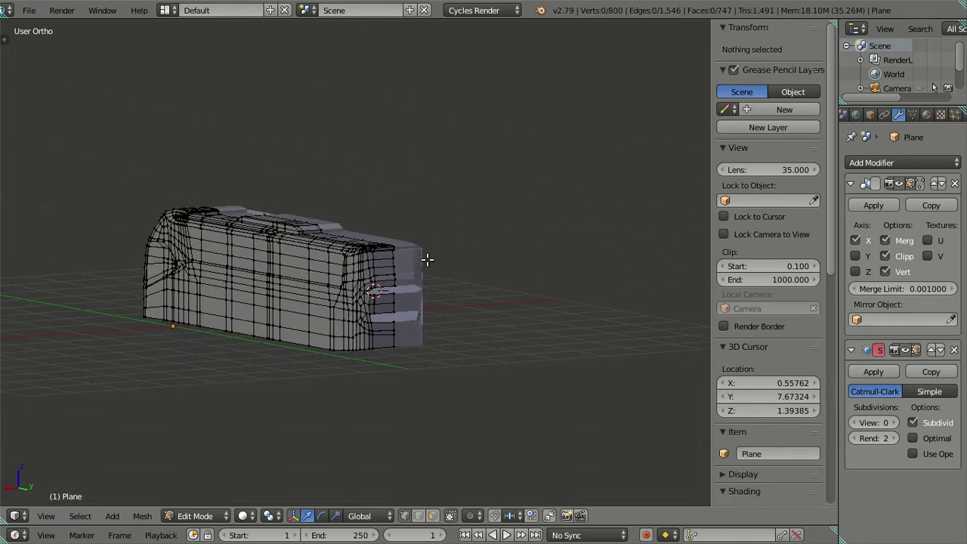
scroll(423, 271, "up", 5)
- Switch to the Back Ortho reference view and re-enter Edit Mode
key("Tab")
scroll(423, 302, "down", 4)
mouse_move(423, 309)
middle_mouse_down()
mouse_move(431, 332)
mouse_move(413, 324)
middle_mouse_up()
key("ctrl+KP_1")
scroll(383, 257, "up", 3)
scroll(497, 144, "up", 3)
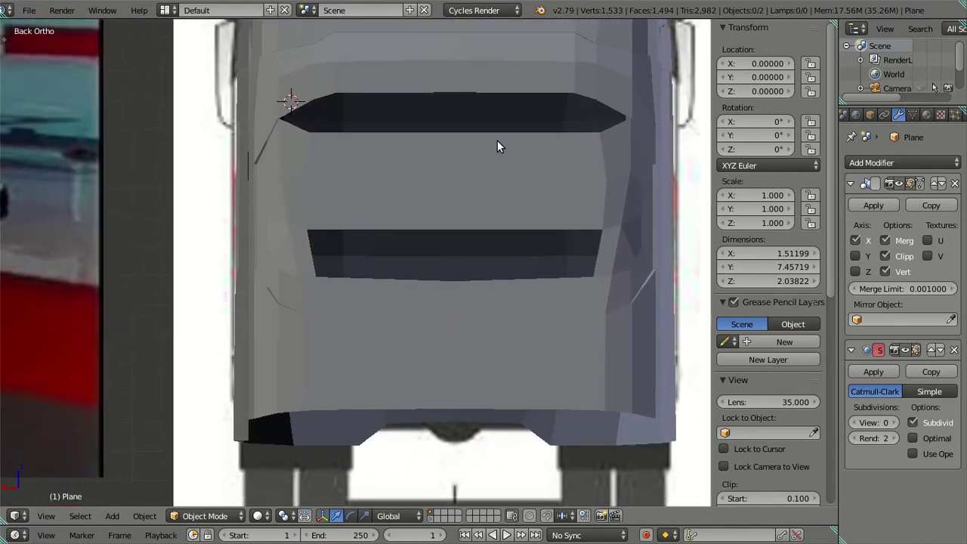
scroll(432, 160, "up", 3)
key("Tab")
scroll(378, 211, "down", 2)
- Toggle wireframe on and off to compare the rear recesses with the reference
key("z")
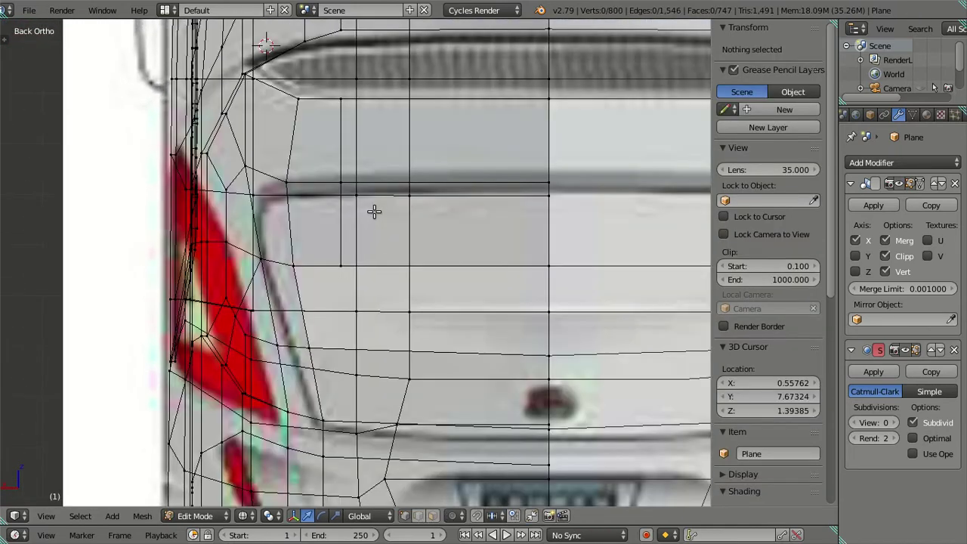
key("z")
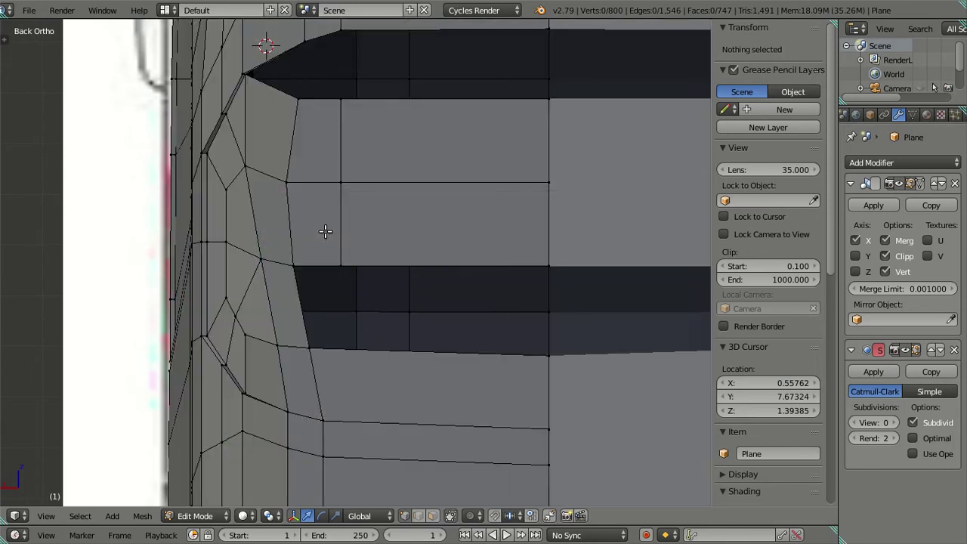
key("z")
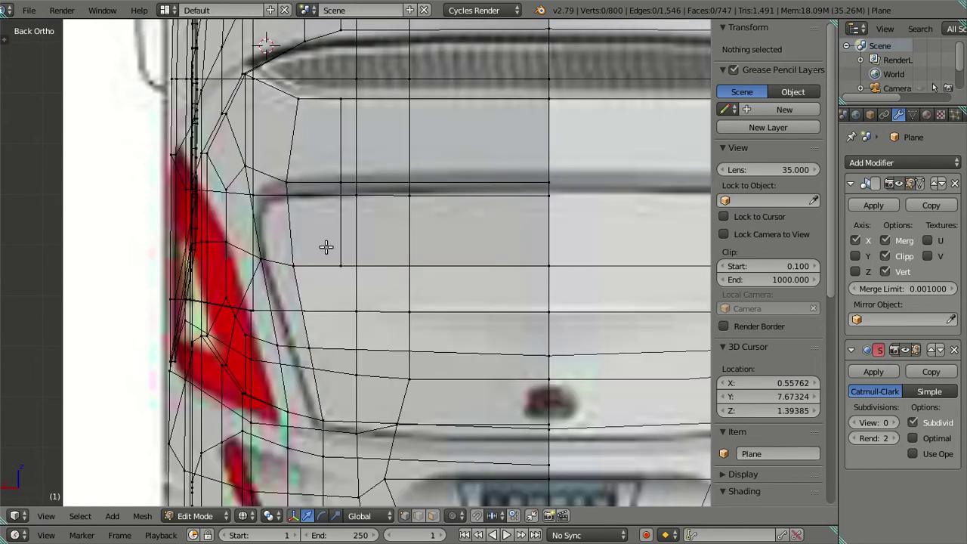
key("z")
scroll(325, 246, "down", 2)
scroll(325, 245, "down", 1)
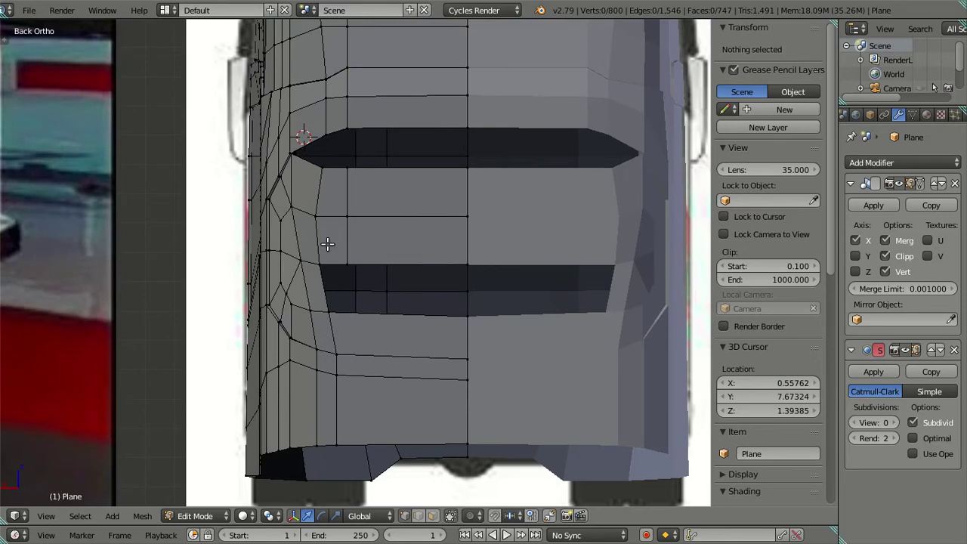
key("z")
scroll(481, 387, "up", 2)
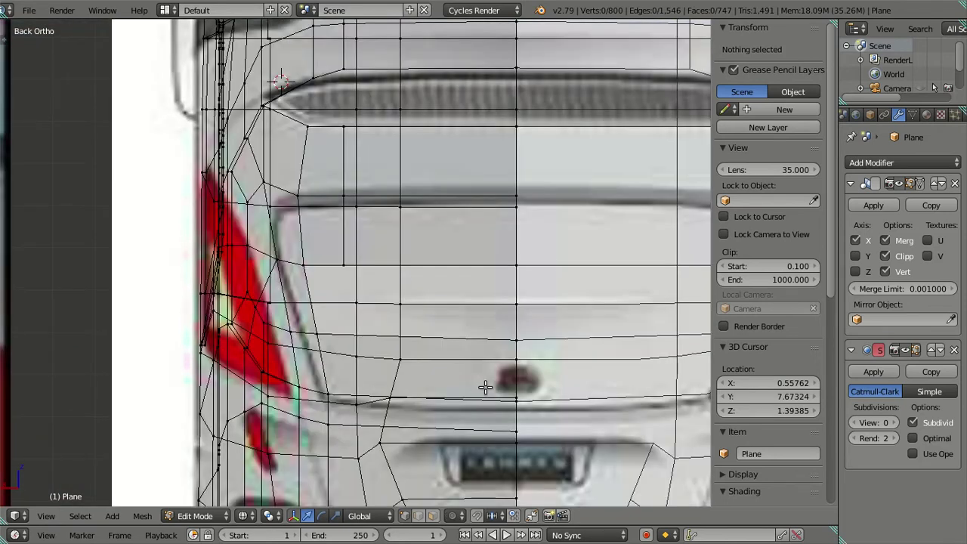
key("z")
- Move the lower recess edge slightly vertically and recheck it against the reference
right_click(517, 420)
left_click_drag(516, 363, 515, 354)
key("a")
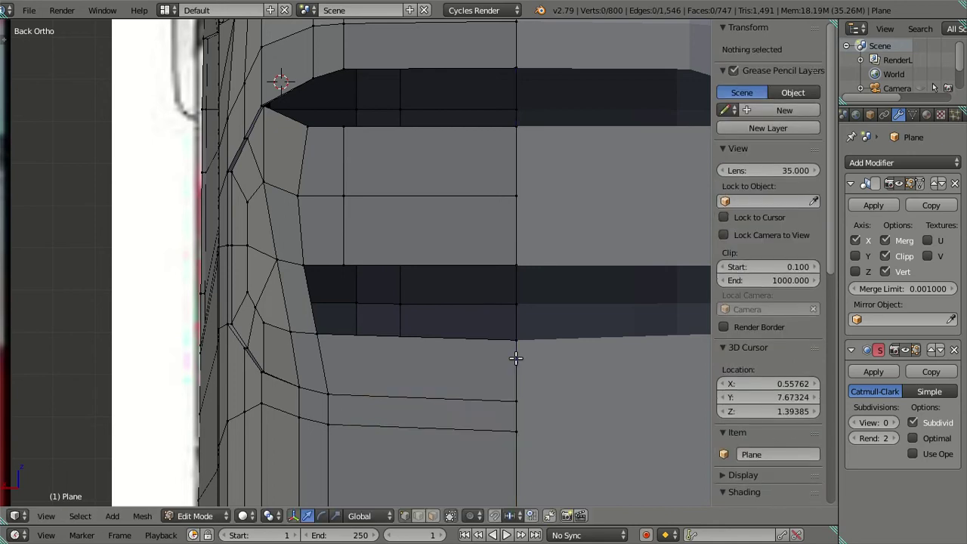
key("z")
scroll(462, 379, "down", 3)
key("z")
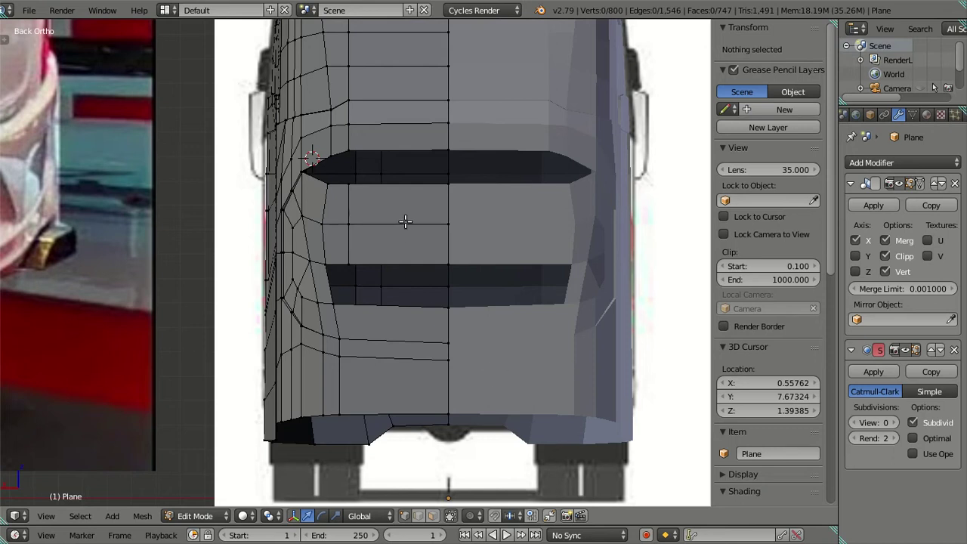
middle_click_drag(391, 196, 404, 215)
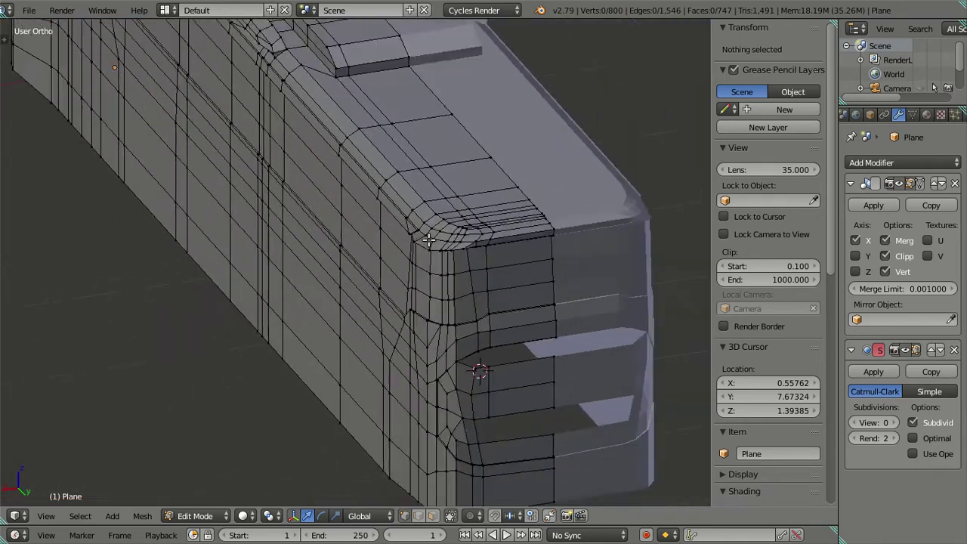
scroll(404, 215, "up", 2)
scroll(404, 215, "up", 2)
key("Tab")
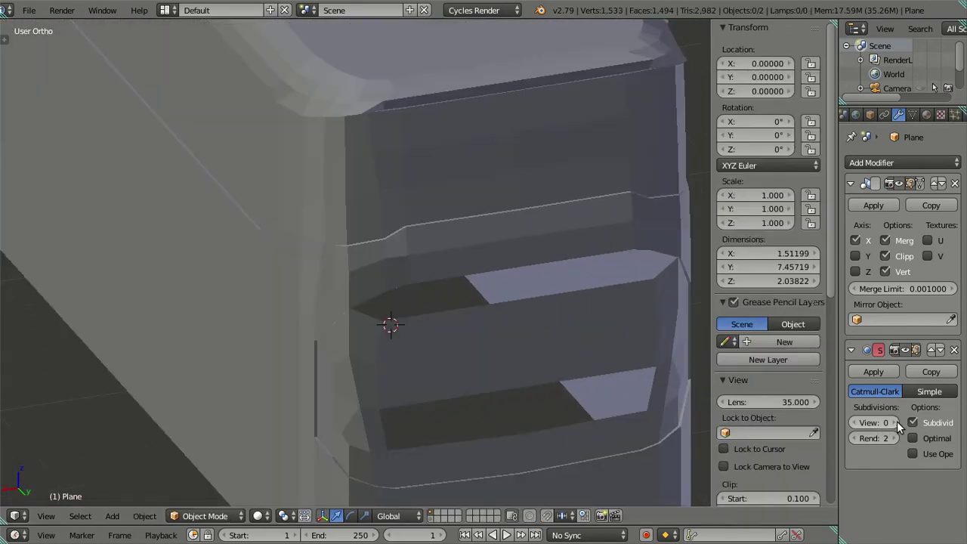
left_click(896, 422)
left_click(896, 422)
mouse_move(423, 336)
middle_mouse_down()
mouse_move(435, 321)
mouse_move(527, 292)
mouse_move(326, 289)
middle_mouse_up()
scroll(326, 290, "down", 2)
scroll(330, 289, "down", 2)
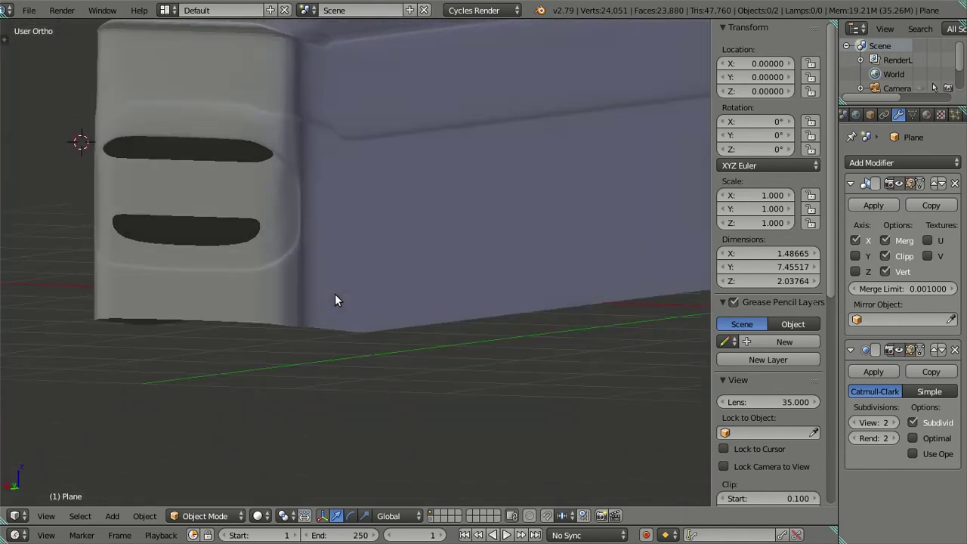
scroll(337, 300, "down", 2)
scroll(356, 297, "down", 2)
scroll(285, 291, "down", 3)
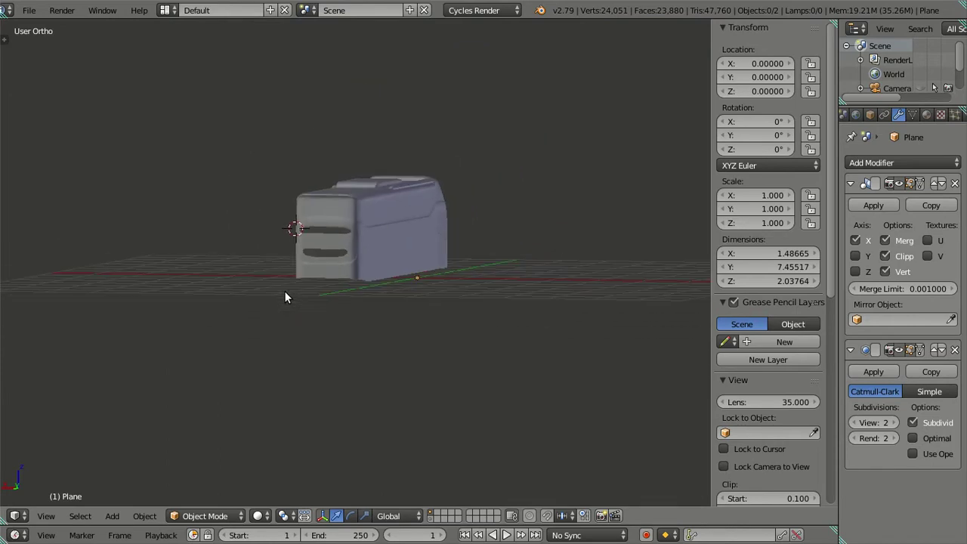
key("KP_3")
left_click(864, 422)
left_click(864, 422)
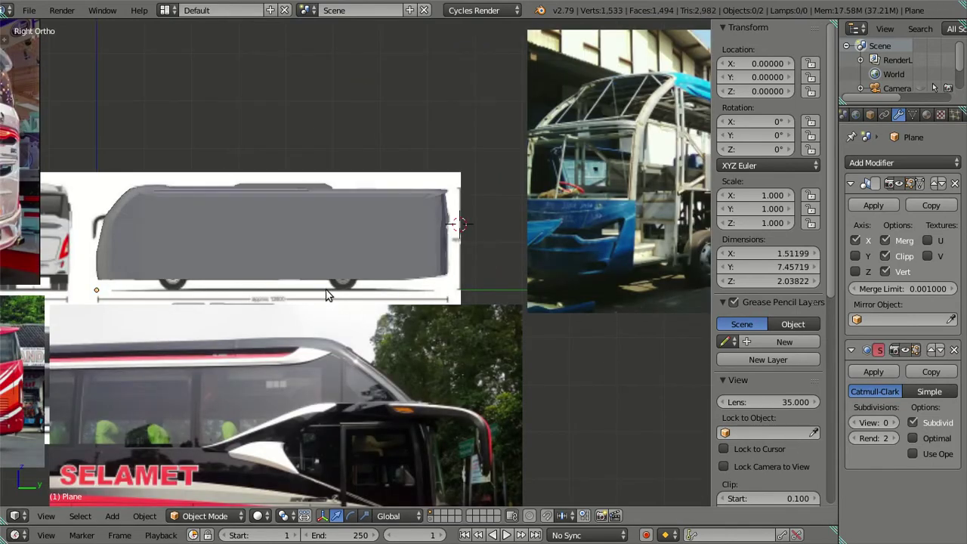
scroll(668, 323, "up", 2)
scroll(371, 124, "up", 2)
mouse_move(371, 124)
middle_mouse_down("shift")
mouse_move(396, 231)
mouse_move(355, 22)
middle_mouse_up("shift")
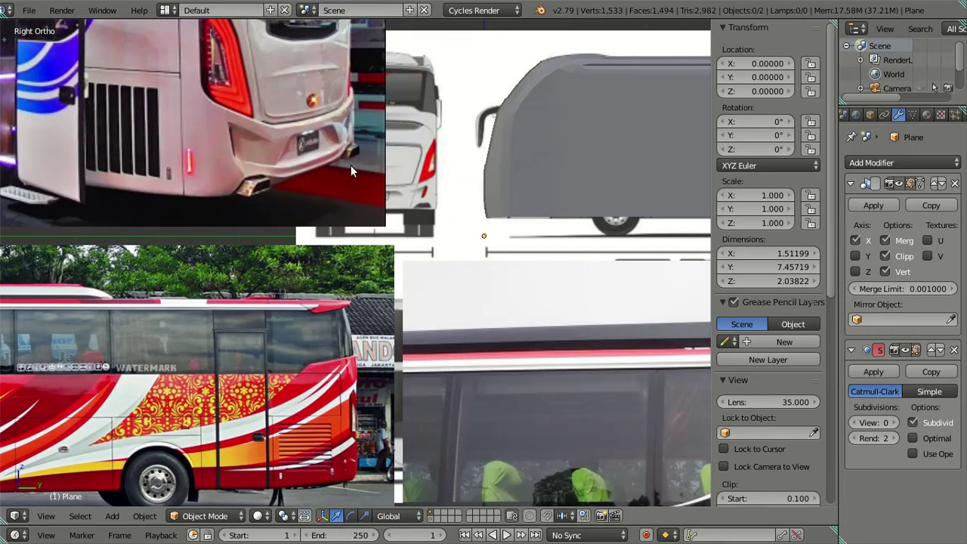
scroll(339, 178, "up", 5)
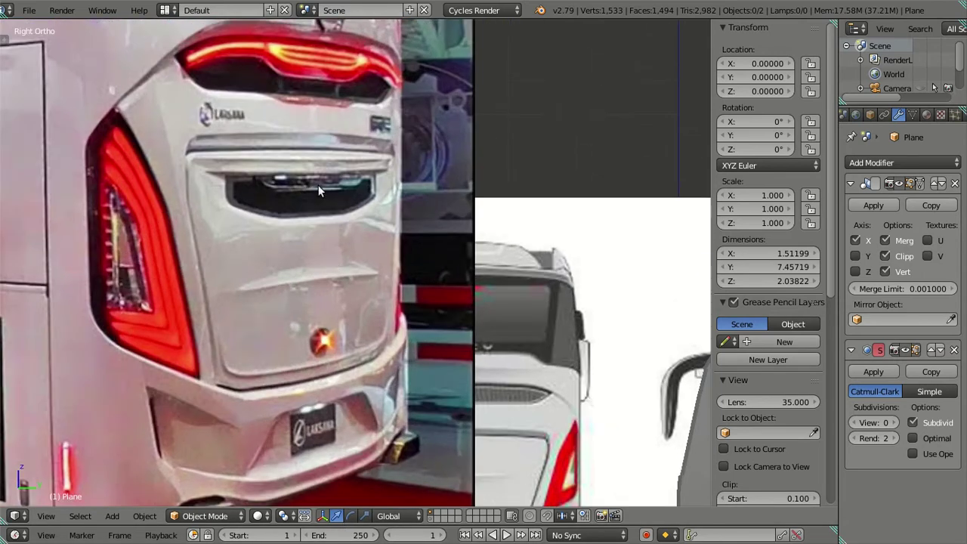
middle_click_drag(318, 190, 330, 249, "shift")
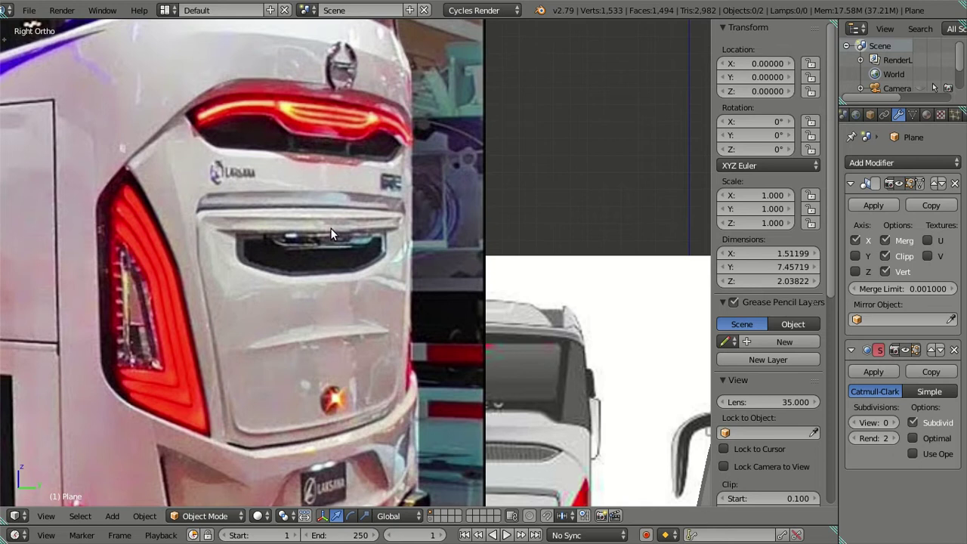
scroll(330, 227, "down", 3)
scroll(330, 224, "down", 3)
scroll(302, 197, "down", 5)
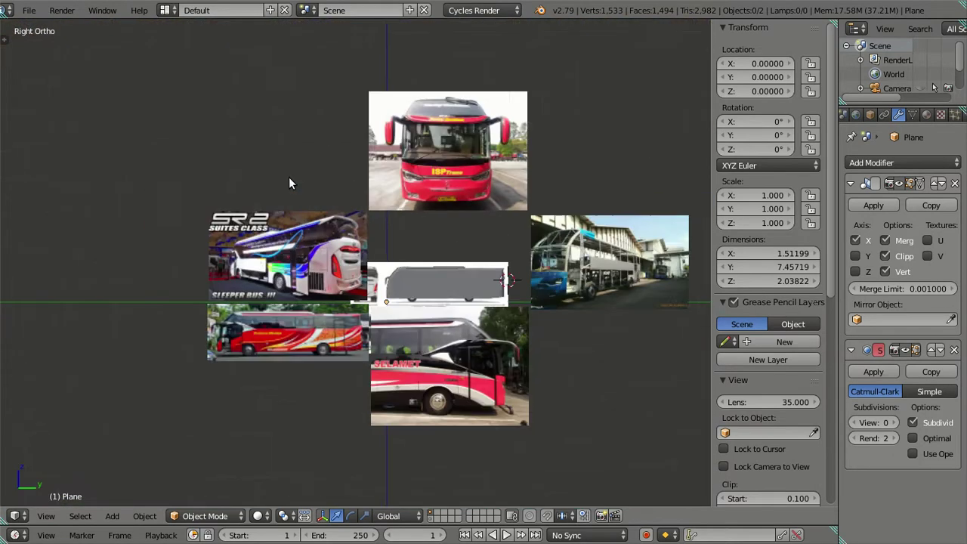
scroll(290, 181, "down", 5)
key("ctrl+KP_1")
scroll(296, 180, "up", 10)
scroll(325, 302, "up", 6)
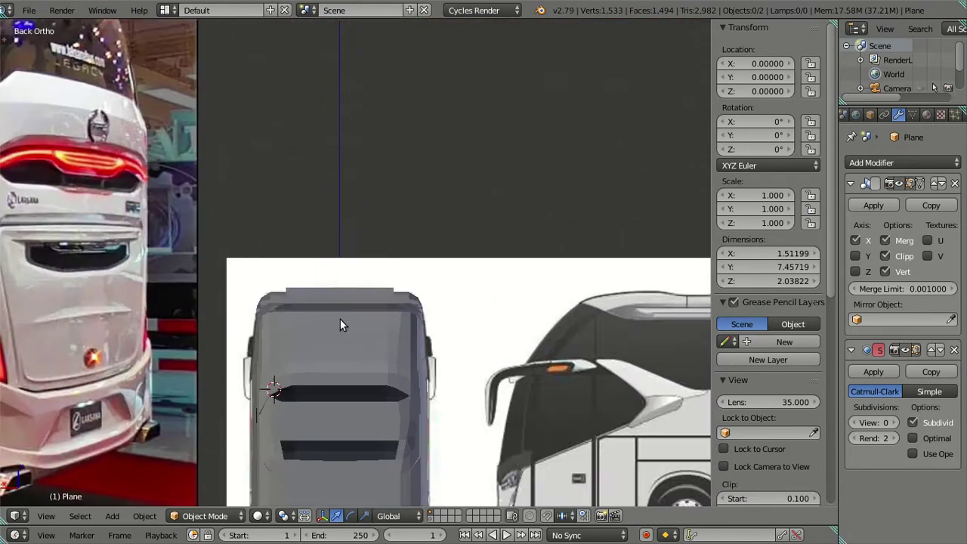
scroll(336, 227, "up", 2)
scroll(328, 188, "up", 3)
key("Tab")
- Select the vertices along the upper recess's top edge
scroll(368, 251, "up", 1)
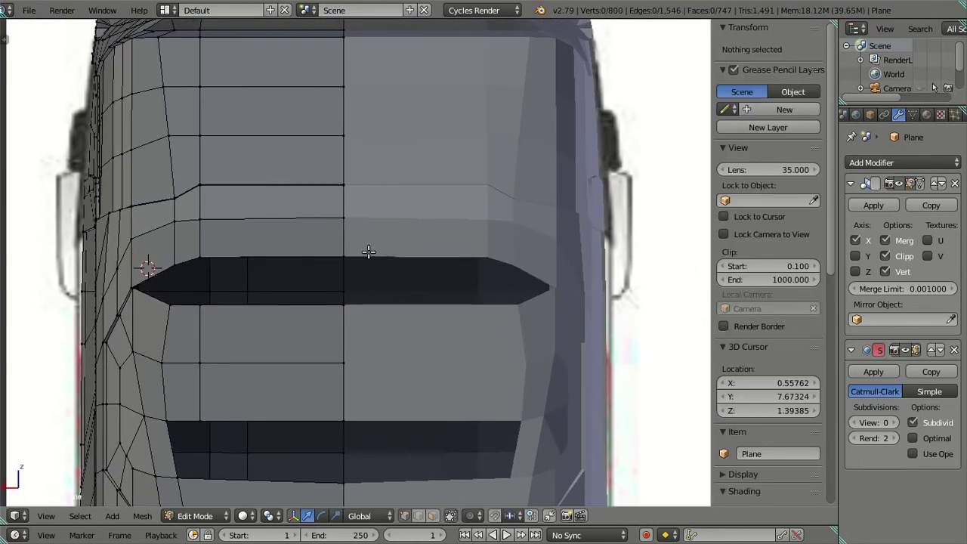
scroll(270, 216, "down", 2)
mouse_move(270, 216)
middle_mouse_down()
mouse_move(282, 117)
mouse_move(294, 276)
middle_mouse_up()
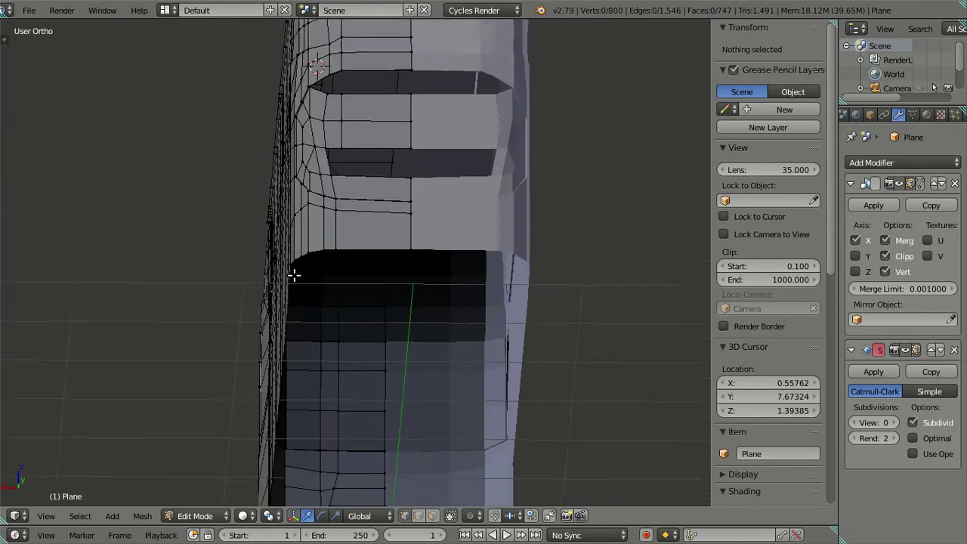
scroll(294, 276, "up", 4)
scroll(312, 275, "up", 2)
scroll(354, 345, "up", 2)
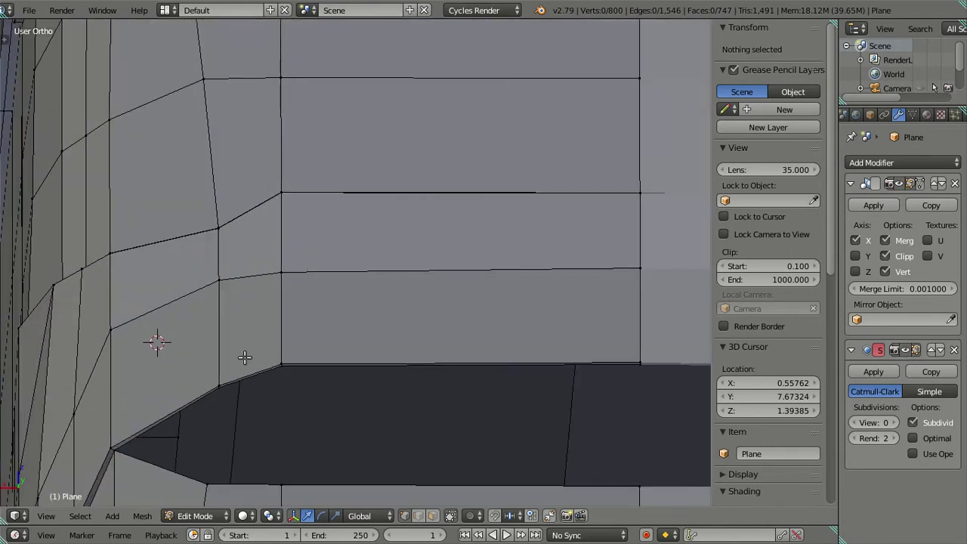
right_click(219, 385)
right_click(281, 364, "shift")
right_click(632, 345, "shift")
- Add the recess's diagonal corner edge and top edge to the selection
scroll(576, 339, "down", 2)
scroll(511, 327, "down", 1)
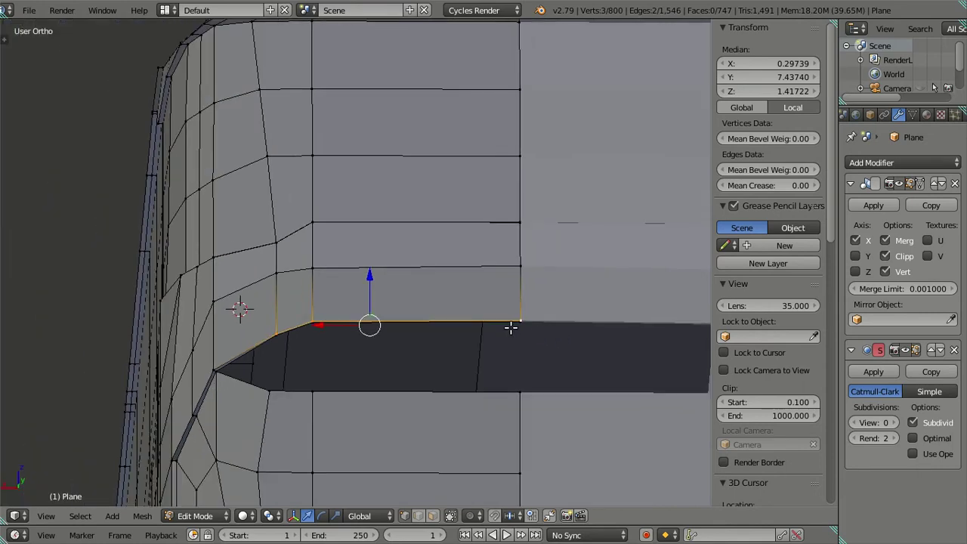
scroll(358, 319, "down", 4, "shift")
scroll(339, 279, "up", 1, "shift")
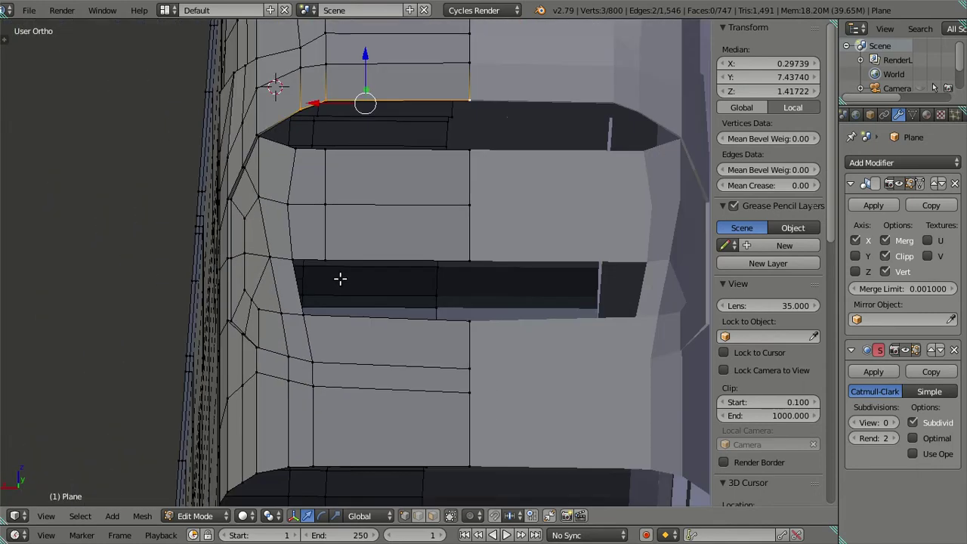
scroll(325, 302, "up", 2, "shift")
scroll(305, 321, "up", 2)
right_click(252, 254)
right_click(291, 227, "shift")
right_click(582, 229, "shift")
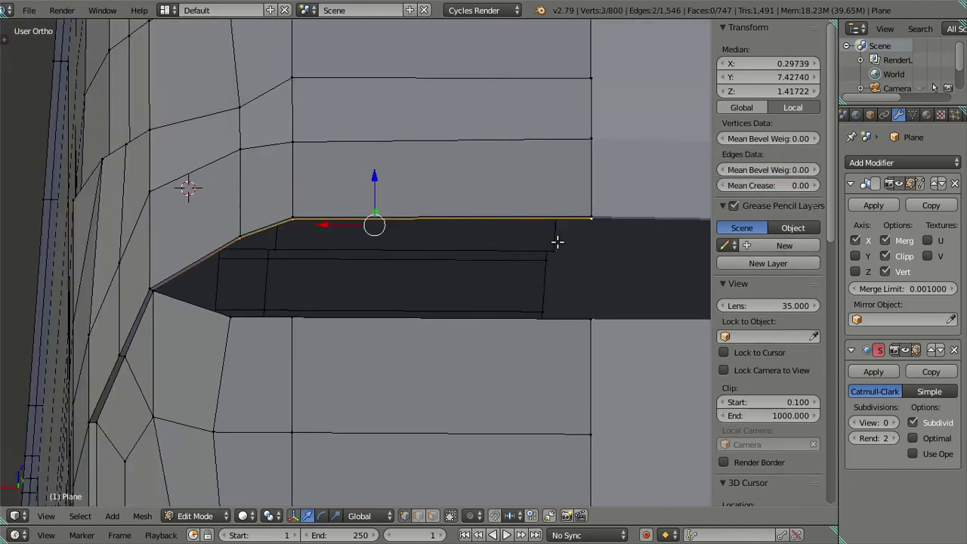
scroll(557, 242, "down", 3)
- In Right view, shift the selected vertices inward along Y and lower them to Z 1.40004
key("KP_3")
scroll(485, 336, "down", 3)
scroll(453, 317, "down", 1)
scroll(393, 295, "up", 3)
scroll(347, 276, "up", 2)
scroll(347, 276, "up", 2)
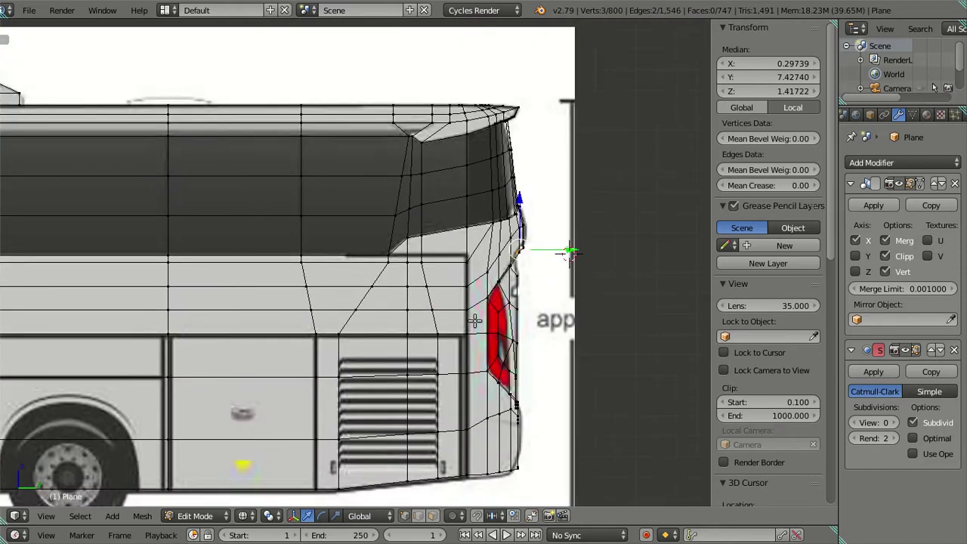
scroll(416, 270, "up", 1)
scroll(411, 317, "up", 2)
scroll(420, 324, "up", 2)
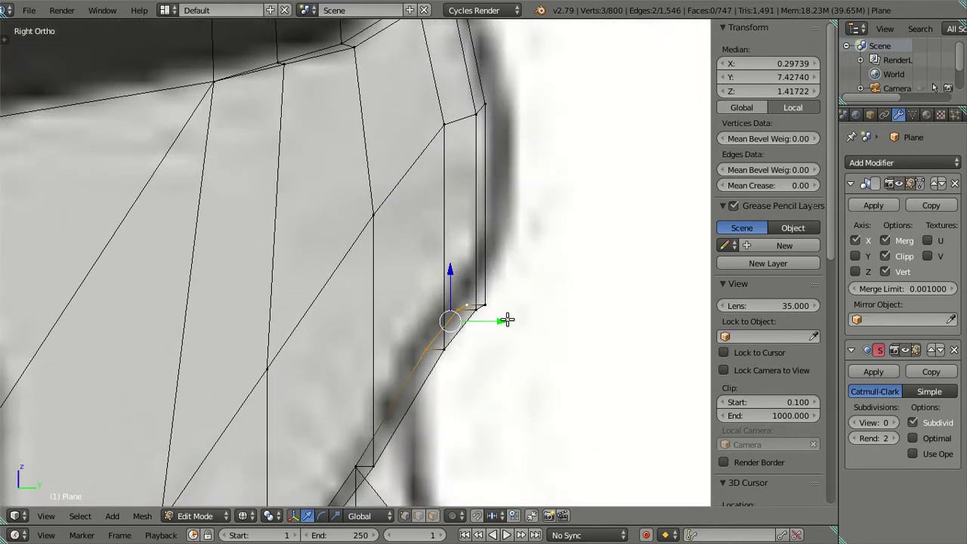
key("g")
key("y")
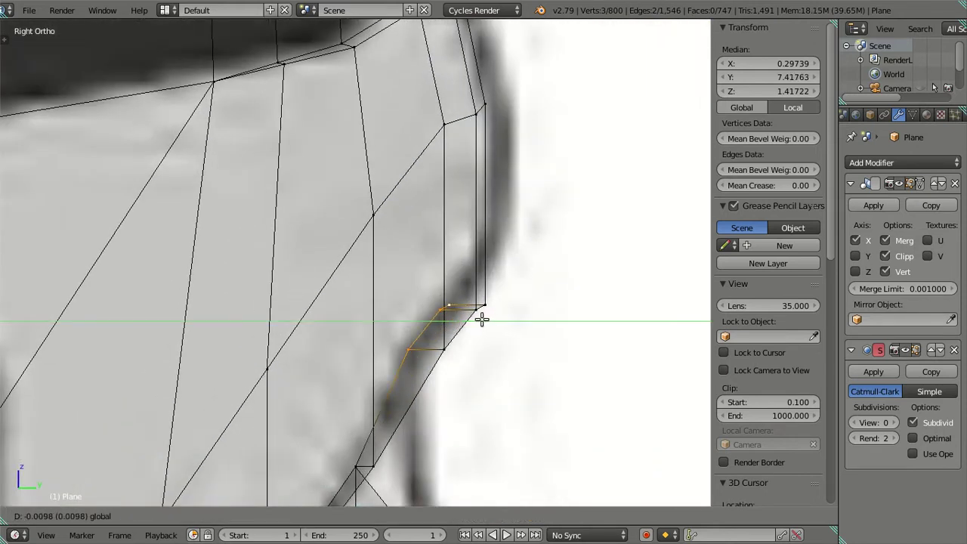
left_click(480, 318)
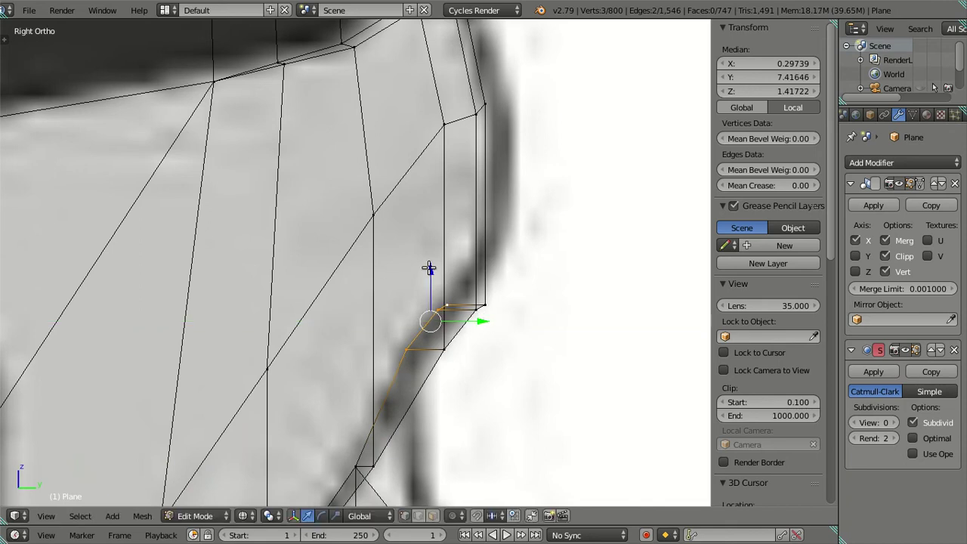
left_click_drag(429, 268, 456, 299)
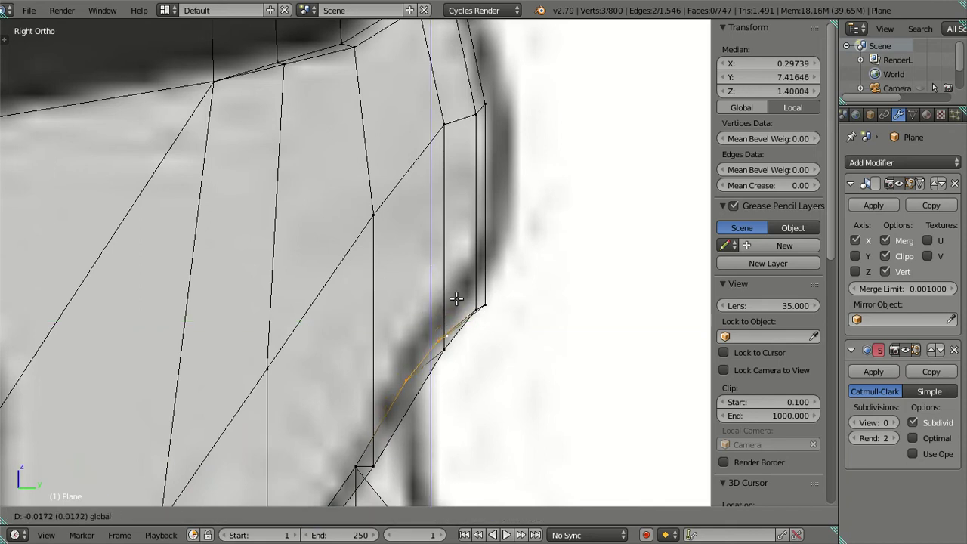
left_click(456, 299)
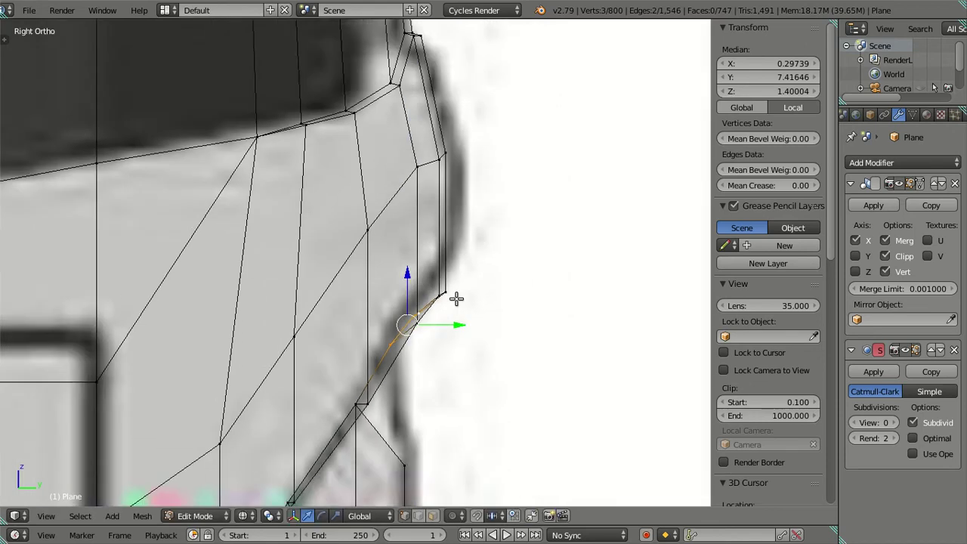
- Return to Object Mode and check the wireframe back view over the reference
key("a")
mouse_move(456, 297)
middle_mouse_down()
mouse_move(442, 341)
mouse_move(367, 325)
mouse_move(302, 358)
mouse_move(380, 382)
mouse_move(412, 322)
mouse_move(466, 330)
mouse_move(313, 345)
middle_mouse_up()
key("Tab")
key("z")
key("ctrl+KP_1")
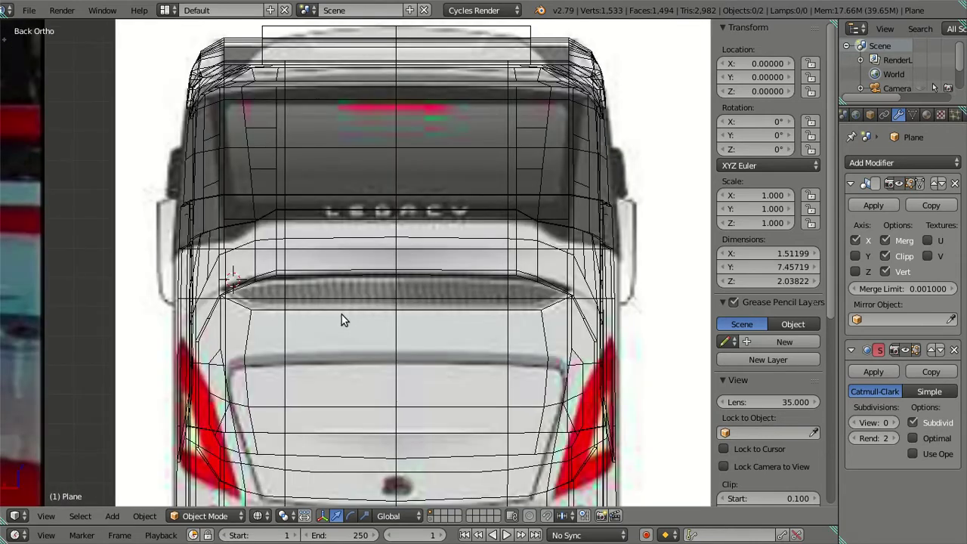
- Switch the viewport back to solid shading and re-enter Edit Mode on the bus body
key("z")
scroll(280, 322, "down", 4)
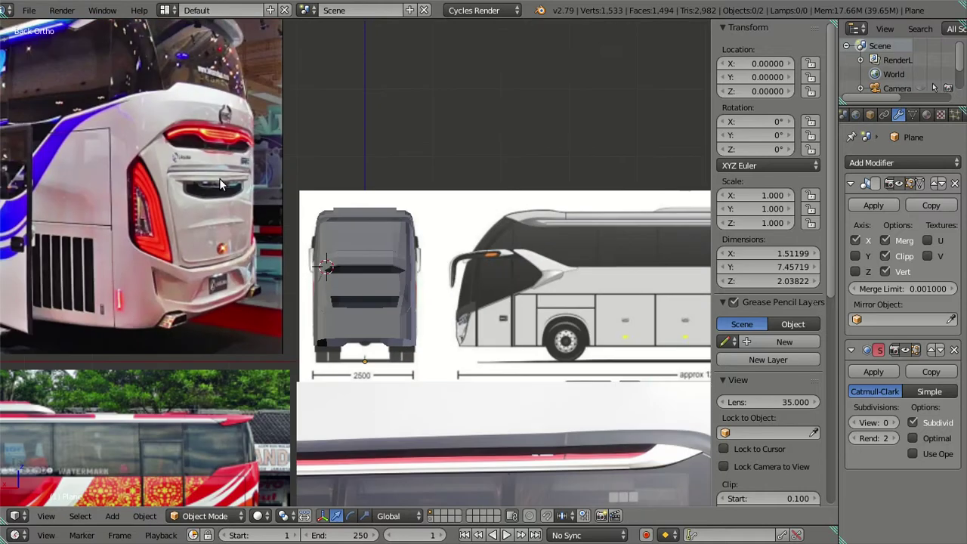
scroll(315, 323, "up", 2)
scroll(315, 324, "up", 2)
scroll(315, 324, "up", 1)
scroll(316, 320, "down", 3)
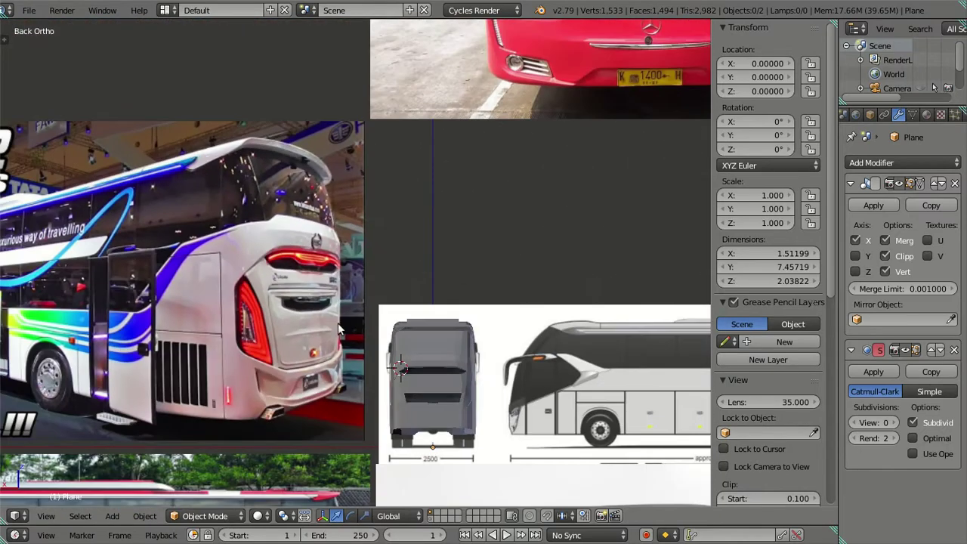
key("z")
middle_click_drag(315, 320, 460, 405)
key("z")
scroll(496, 388, "up", 3)
scroll(484, 426, "up", 2)
scroll(430, 296, "up", 2)
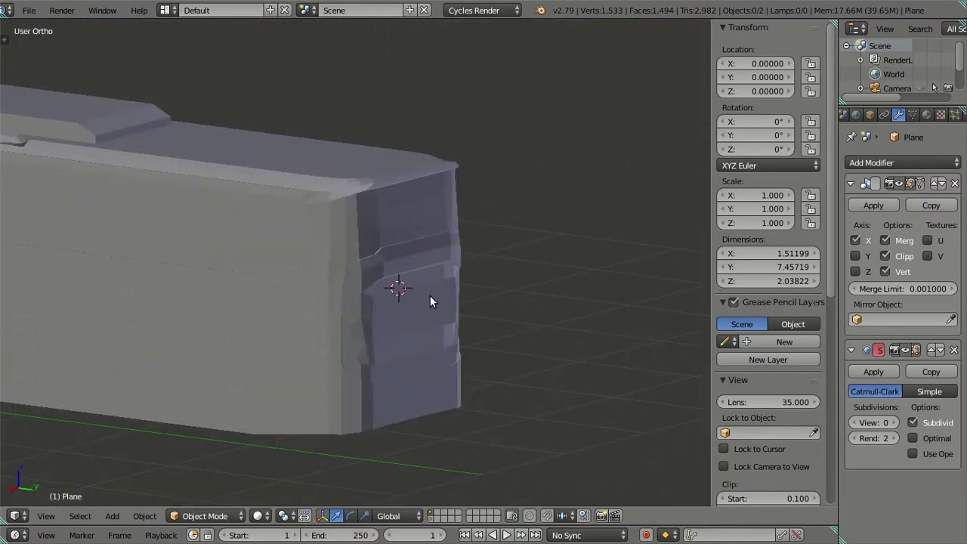
key("Tab")
- Alt-select the edge loop running along the upper rear recess at the bus's rear corner
scroll(442, 250, "down", 3)
middle_click_drag(438, 242, 391, 250)
scroll(352, 302, "up", 3)
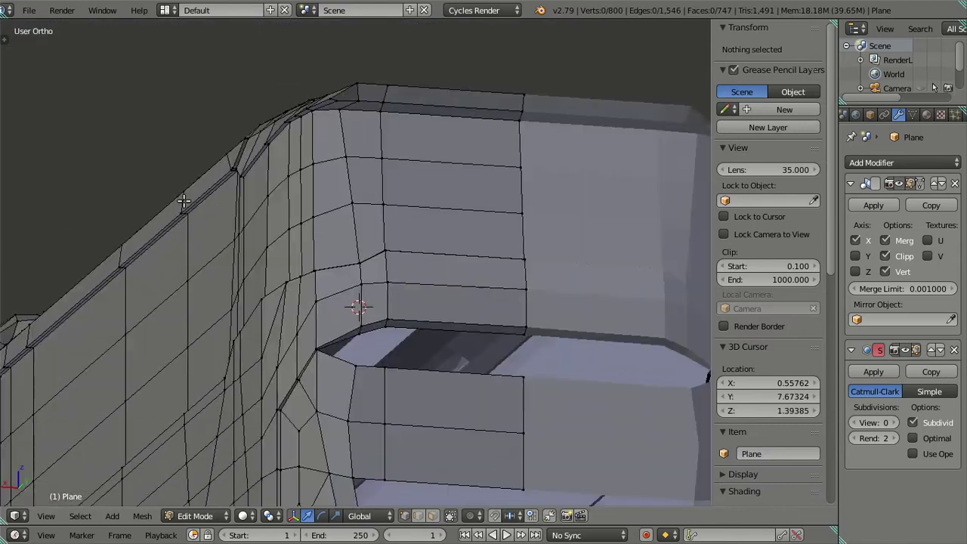
scroll(293, 279, "down", 2)
mouse_move(278, 276)
middle_mouse_down()
mouse_move(252, 264)
mouse_move(289, 327)
mouse_move(282, 313)
mouse_move(259, 322)
mouse_move(246, 270)
mouse_move(453, 349)
mouse_move(410, 360)
mouse_move(481, 350)
mouse_move(525, 247)
middle_mouse_up()
scroll(272, 272, "up", 2)
mouse_move(557, 301)
middle_mouse_down()
mouse_move(483, 302)
mouse_move(292, 261)
mouse_move(312, 302)
mouse_move(399, 315)
mouse_move(392, 277)
mouse_move(336, 239)
mouse_move(296, 227)
middle_mouse_up()
right_click(504, 268, "alt")
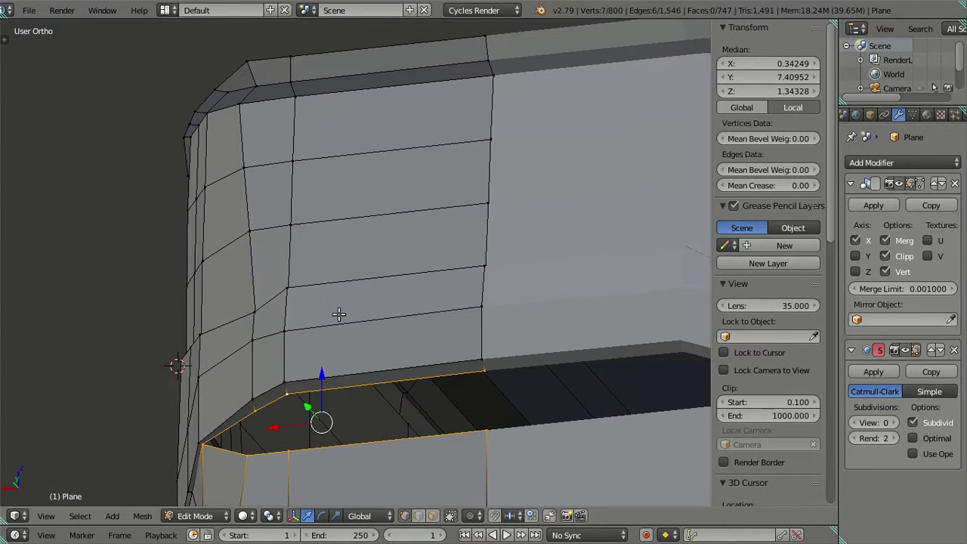
- Extrude the opening's top and bottom rim edge loops and push them slightly inward along Y
key("a")
right_click(339, 314, "alt")
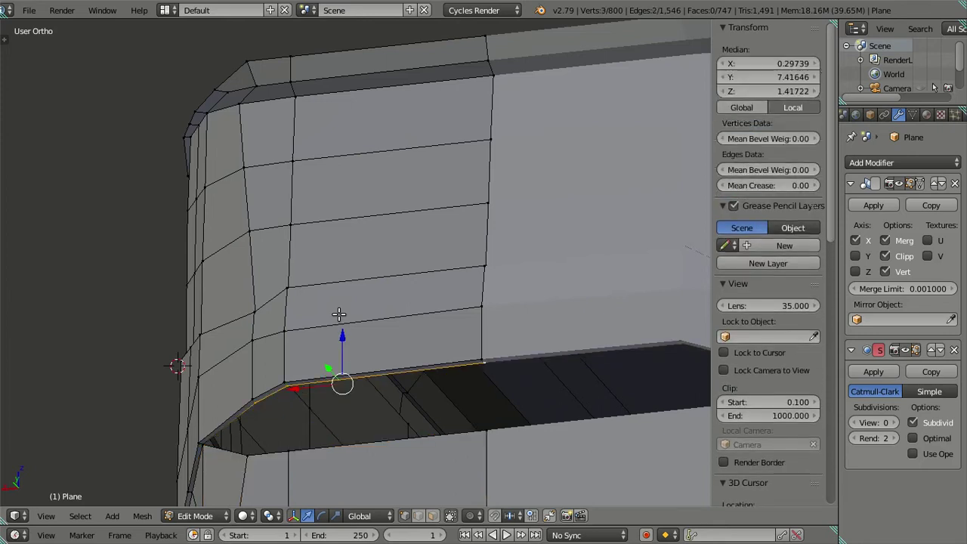
right_click(379, 440, "alt+shift")
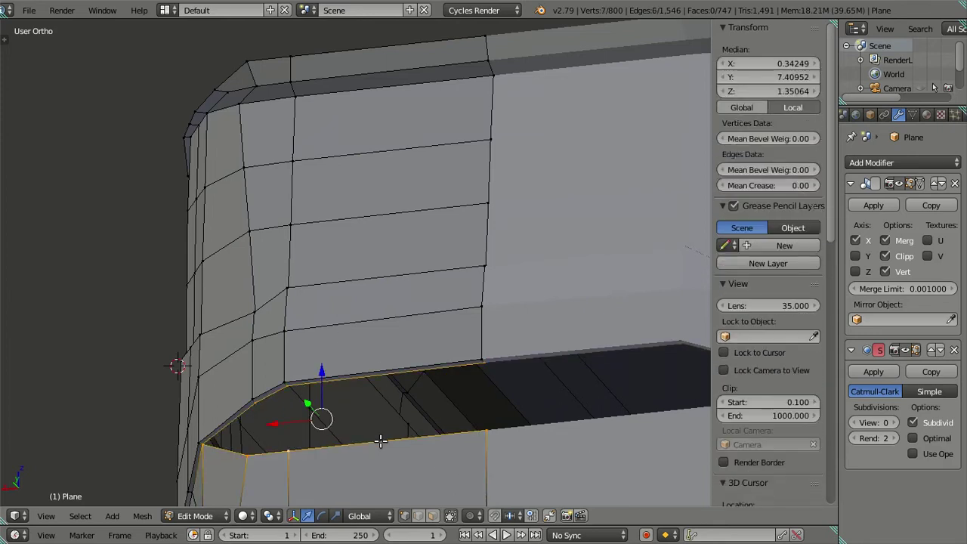
key("e")
left_click(429, 432)
mouse_move(395, 432)
middle_mouse_down()
mouse_move(478, 416)
mouse_move(522, 445)
mouse_move(438, 339)
middle_mouse_up()
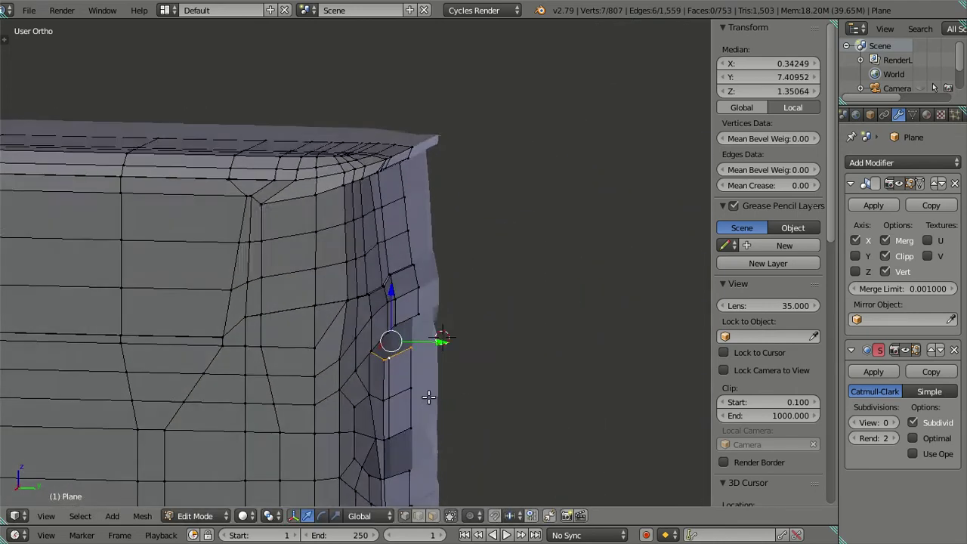
scroll(417, 392, "up", 2)
left_click_drag(475, 422, 469, 420)
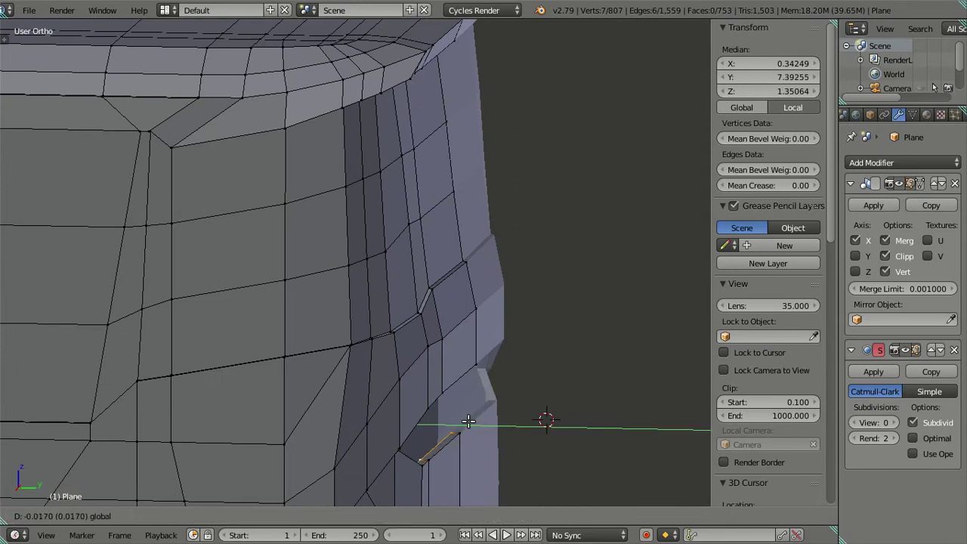
left_click_drag(468, 421, 464, 420)
middle_click_drag(464, 421, 407, 367)
- Dissolve the extra edges along the opening's inner rim
key("a")
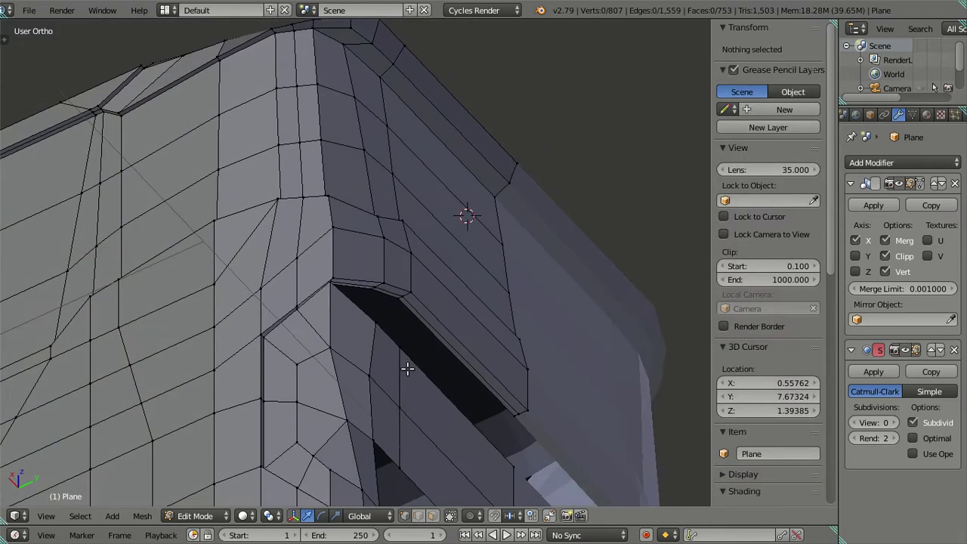
scroll(366, 302, "up", 2)
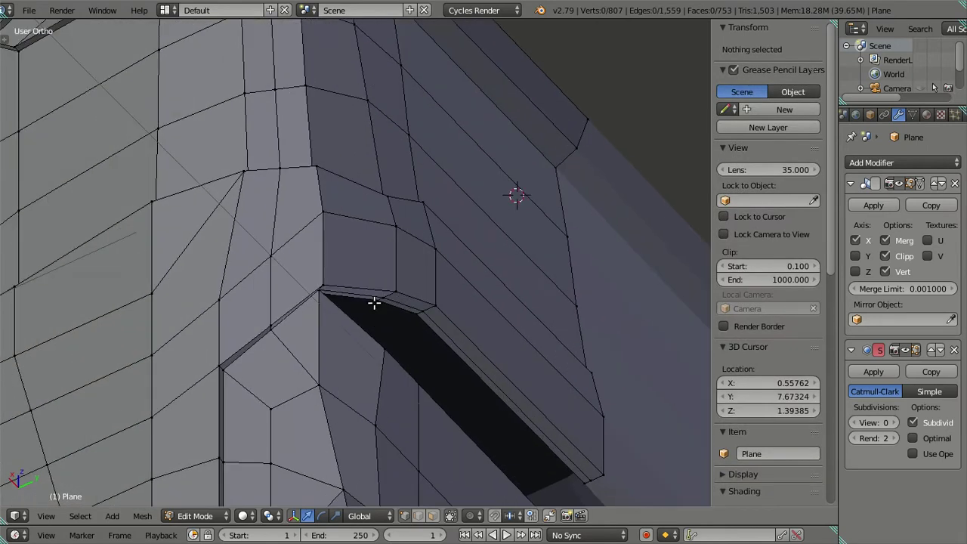
right_click(376, 305)
right_click(403, 305, "alt")
key("ctrl+i")
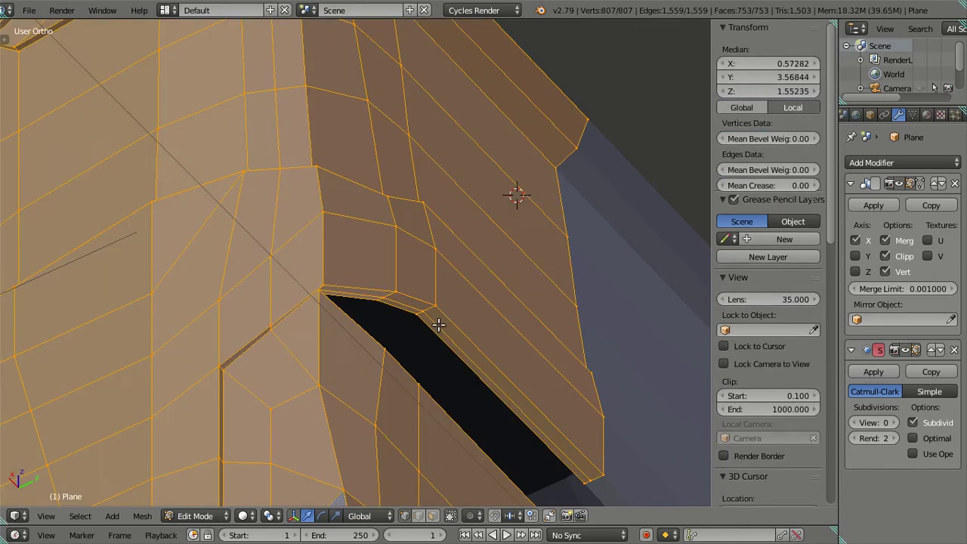
key("a")
right_click(438, 323, "alt")
key("x")
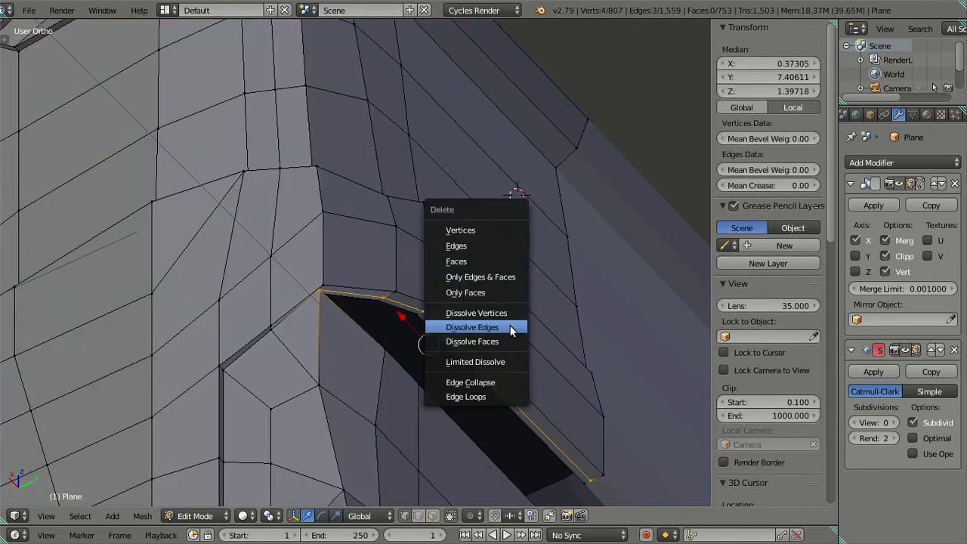
left_click(508, 323)
mouse_move(508, 324)
middle_mouse_down()
mouse_move(334, 371)
mouse_move(363, 352)
mouse_move(339, 345)
middle_mouse_up()
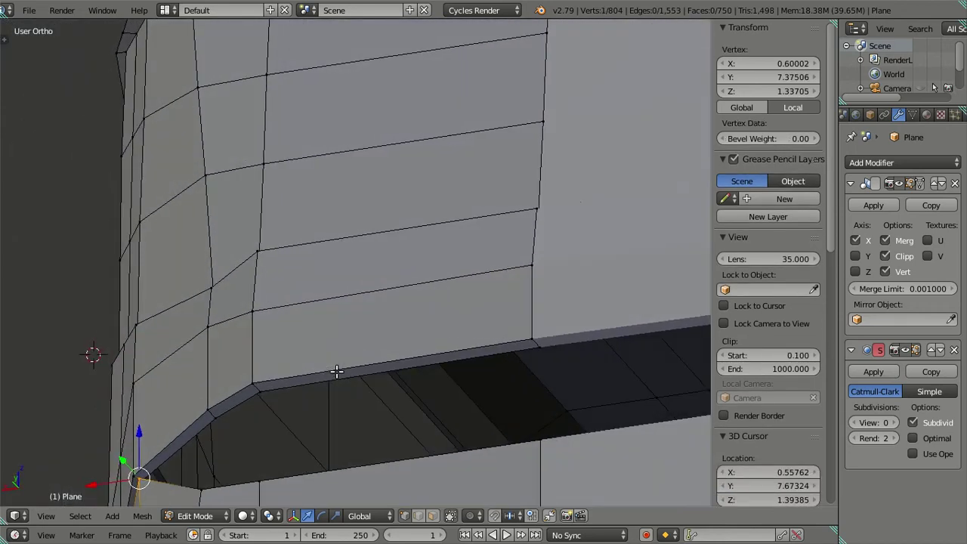
right_click(271, 347)
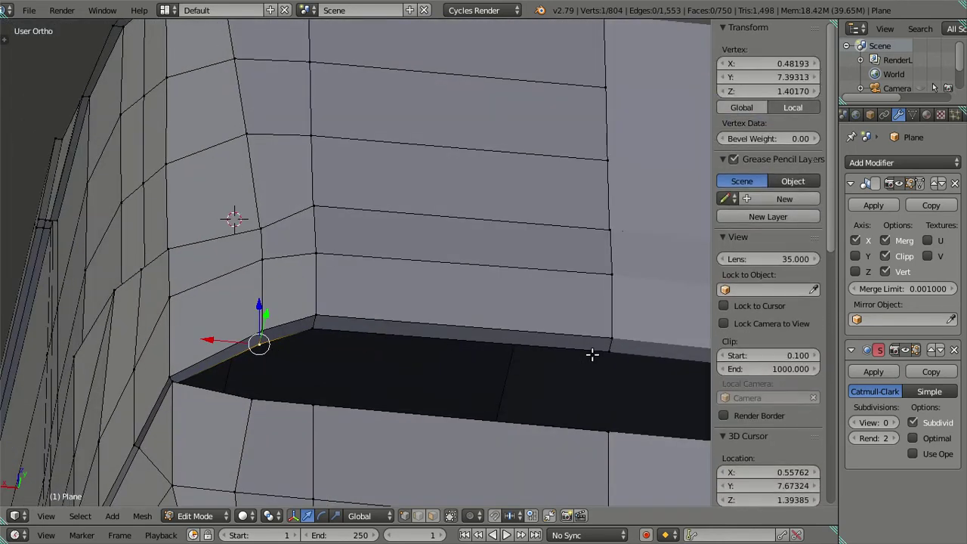
- In the side view, lower the rear-corner rim vertices onto the blueprint line
right_click(604, 349, "ctrl")
key("KP_3")
scroll(411, 380, "up", 2)
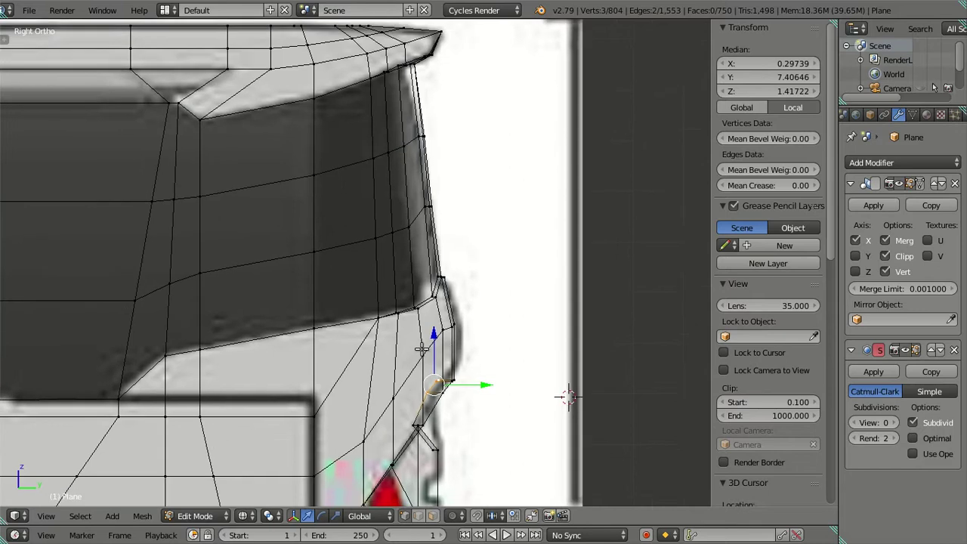
scroll(431, 306, "up", 3)
scroll(476, 313, "up", 1)
right_click(466, 453, "ctrl")
key("g")
key("z")
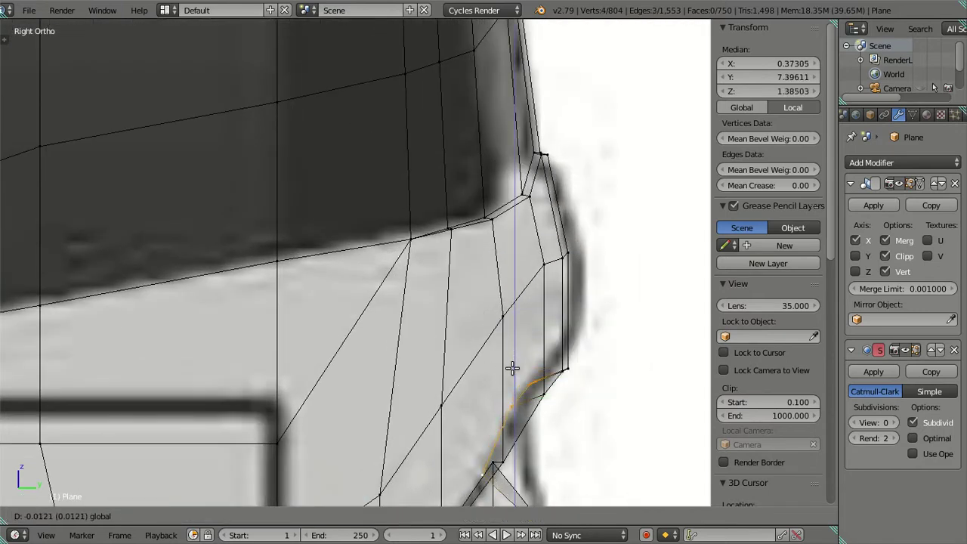
right_click(512, 368)
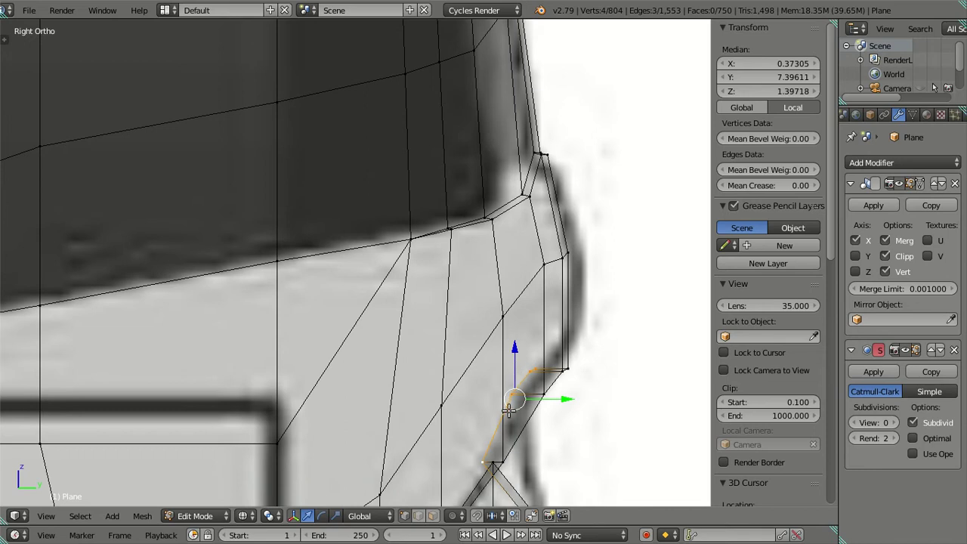
mouse_move(489, 460)
middle_mouse_down("shift")
mouse_move(468, 400)
mouse_move(465, 334)
middle_mouse_up("shift")
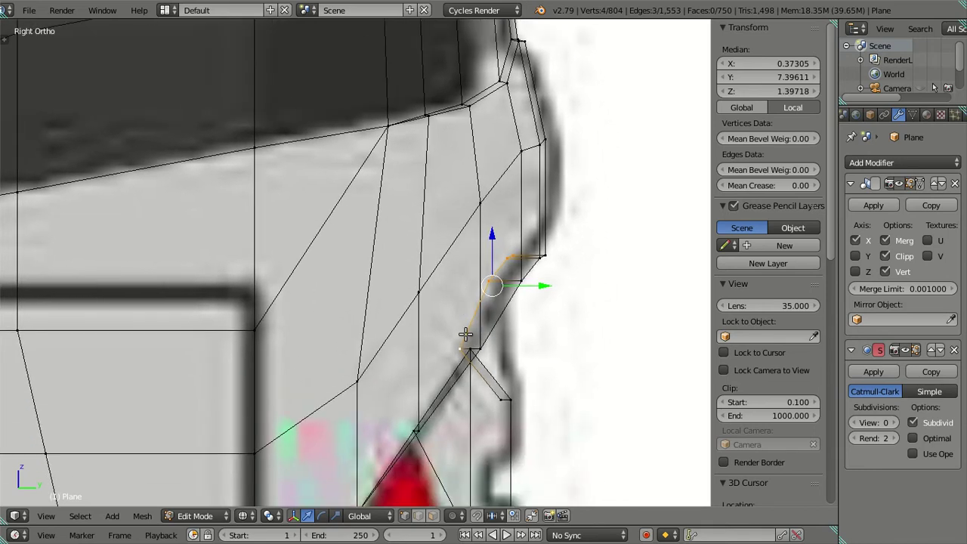
right_click(452, 334, "shift")
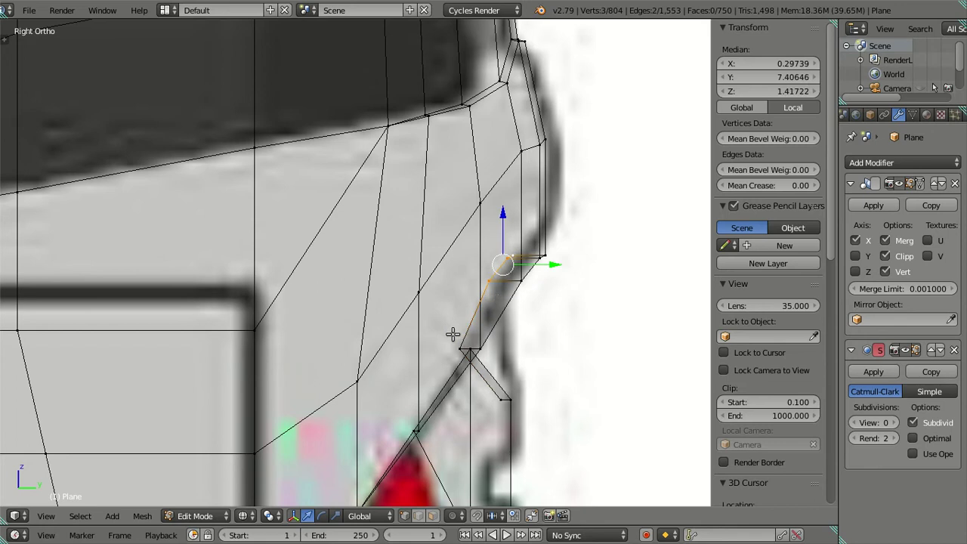
left_click_drag(497, 223, 502, 239)
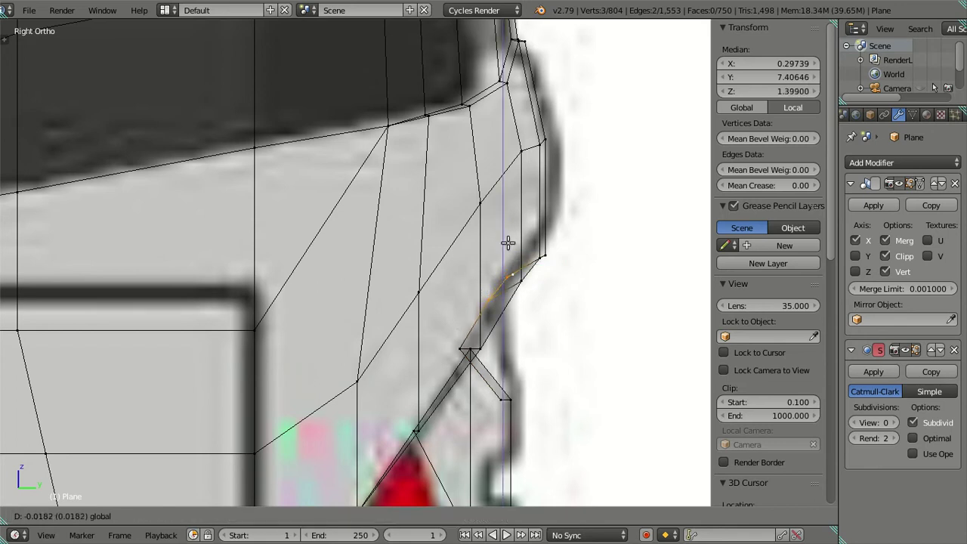
key("a")
- From an angled view, begin a loop cut across the slot's rim
mouse_move(506, 240)
middle_mouse_down()
mouse_move(529, 334)
mouse_move(435, 294)
mouse_move(151, 263)
mouse_move(136, 306)
mouse_move(168, 307)
mouse_move(148, 305)
mouse_move(147, 315)
mouse_move(259, 289)
mouse_move(158, 302)
mouse_move(153, 288)
middle_mouse_up()
scroll(144, 304, "up", 2)
scroll(153, 305, "up", 2)
key("ctrl+r")
- Place the new edge loop at its centred position across the slot's rim
left_click(157, 275)
right_click(157, 287)
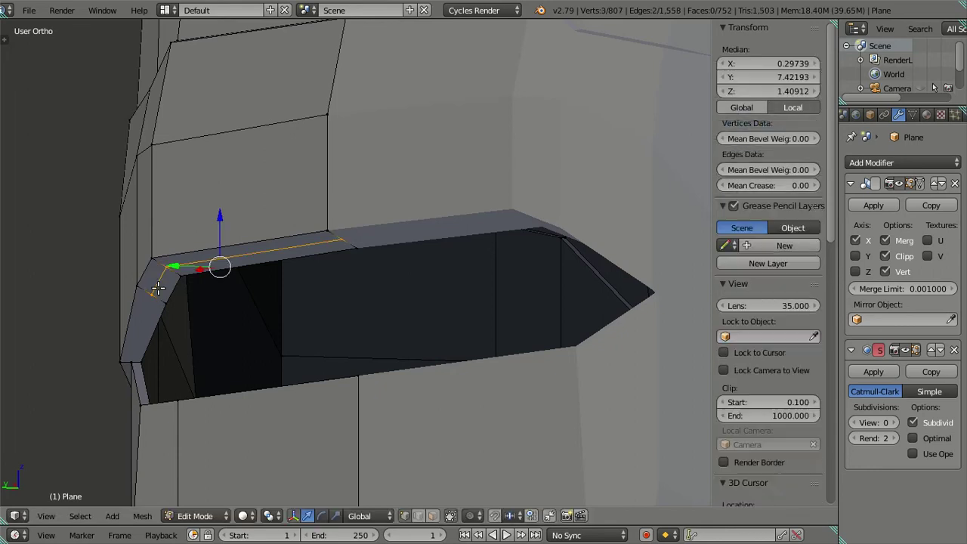
left_click(166, 301)
scroll(330, 304, "up", 2)
key("a")
scroll(363, 349, "up", 2)
scroll(351, 368, "up", 2)
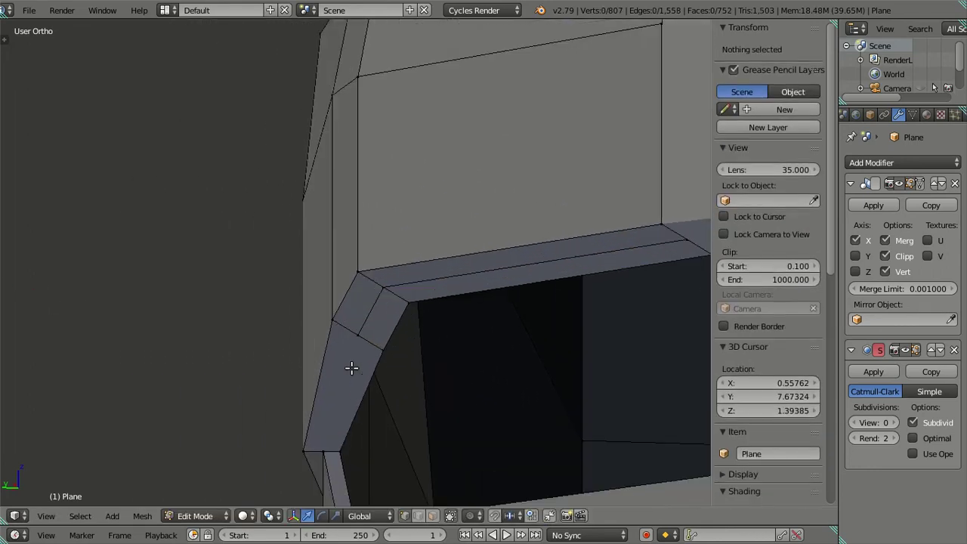
- Knife a new cut down the slot's angled corner face and orbit to check it
key("k")
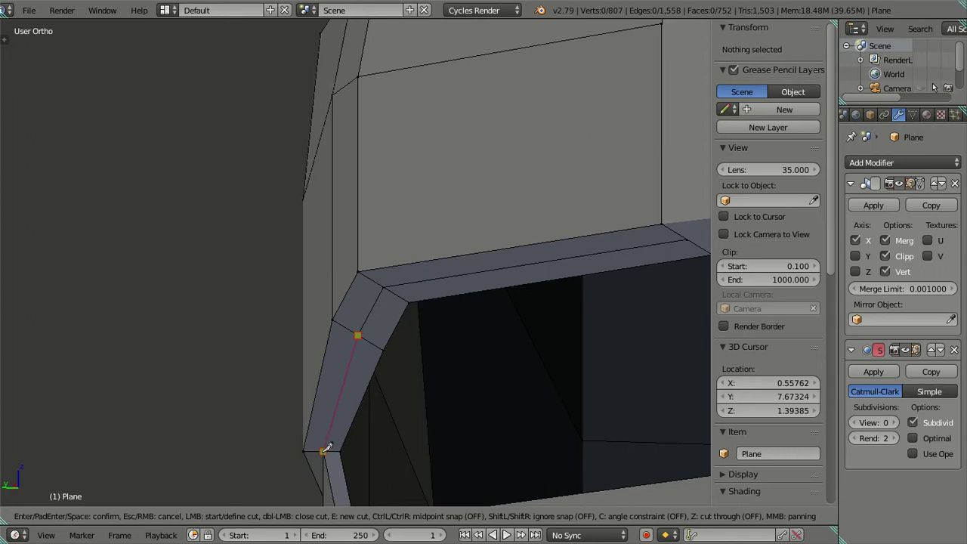
key("Return")
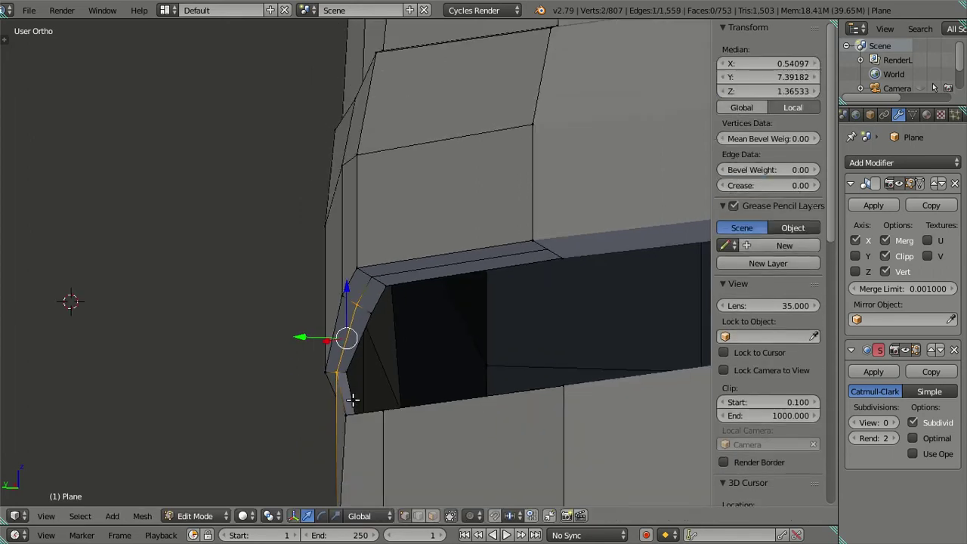
key("a")
mouse_move(371, 328)
middle_mouse_down()
mouse_move(484, 313)
mouse_move(576, 261)
mouse_move(644, 320)
mouse_move(492, 328)
mouse_move(398, 352)
mouse_move(356, 333)
mouse_move(345, 339)
mouse_move(360, 378)
mouse_move(358, 360)
mouse_move(429, 343)
mouse_move(335, 367)
mouse_move(350, 369)
mouse_move(314, 346)
mouse_move(283, 352)
mouse_move(373, 369)
mouse_move(388, 325)
middle_mouse_up()
key("Tab")
key("Tab")
middle_click_drag(364, 276, 345, 256)
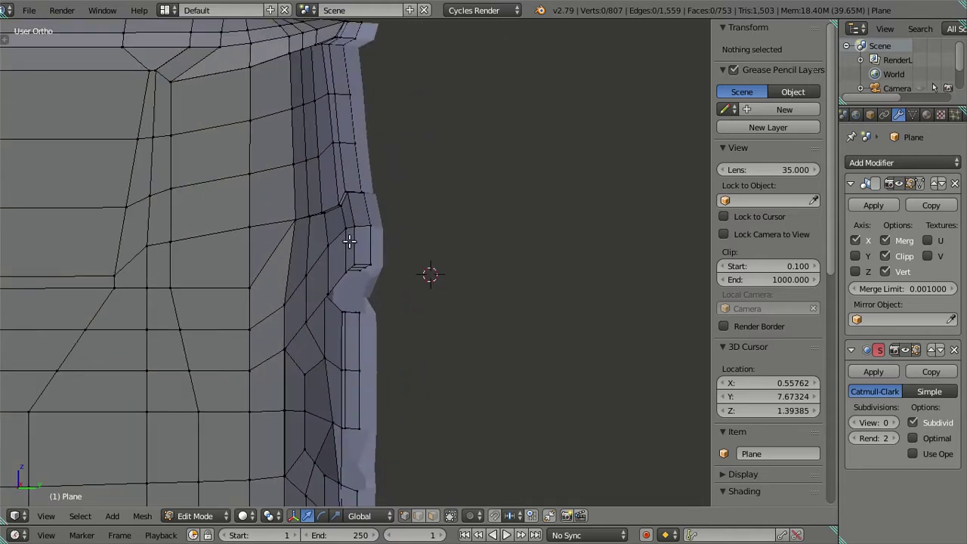
- In the side view, toggle wireframe and solid shading to compare the mesh with the blueprint
scroll(349, 240, "down", 3)
scroll(378, 265, "down", 3)
key("KP_3")
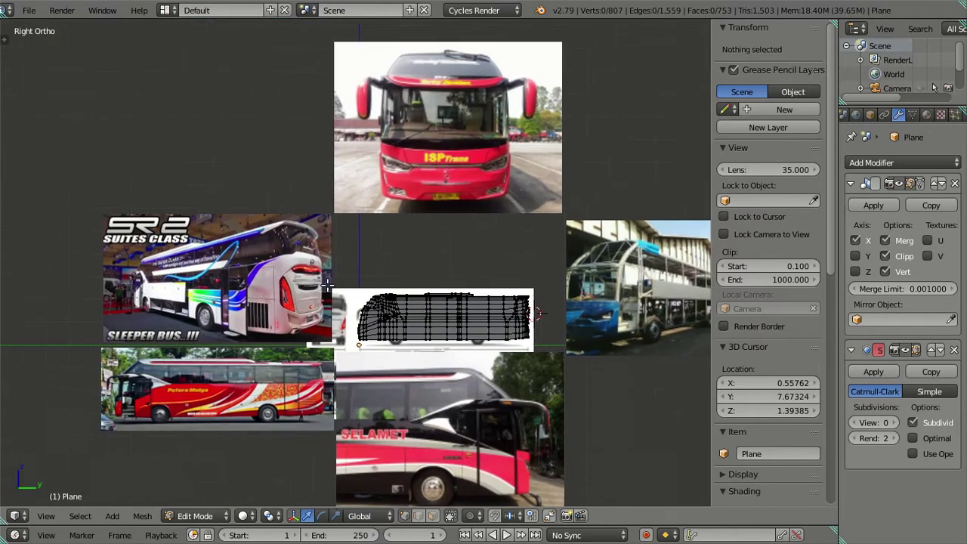
scroll(327, 284, "up", 4)
scroll(327, 284, "up", 2)
scroll(327, 284, "down", 2)
scroll(327, 284, "down", 1)
scroll(523, 333, "up", 1)
scroll(510, 337, "down", 1)
scroll(567, 385, "up", 3)
scroll(511, 312, "up", 2)
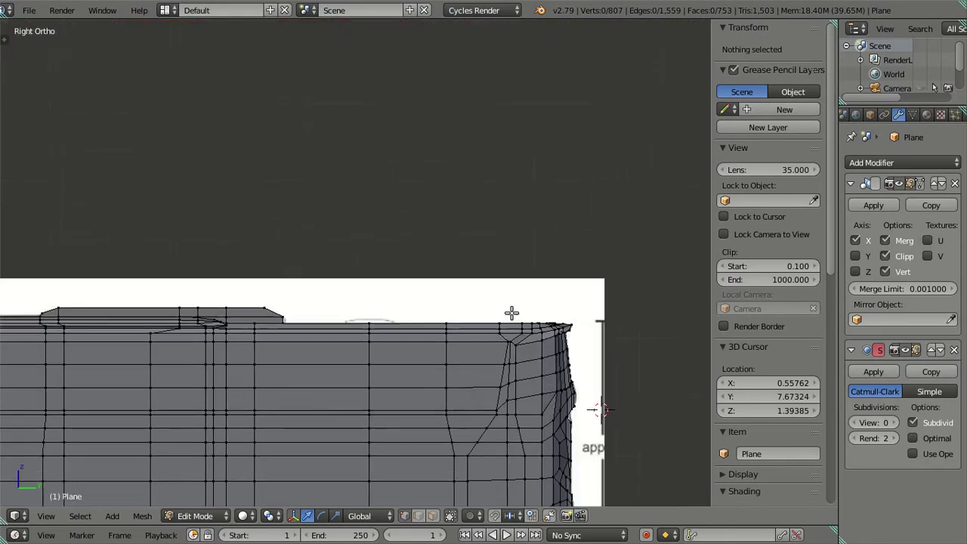
scroll(511, 312, "up", 2)
scroll(502, 332, "up", 2)
scroll(491, 347, "up", 2)
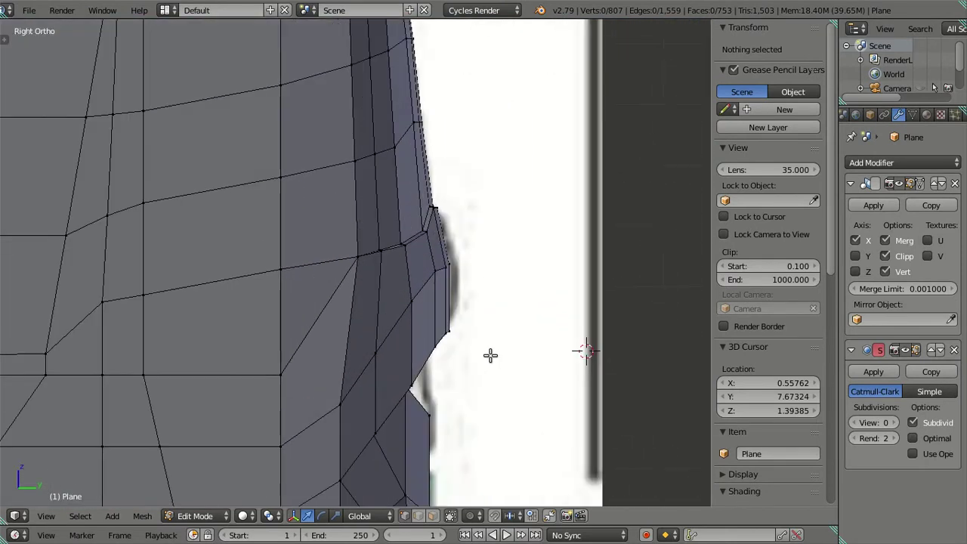
scroll(490, 355, "up", 1)
key("z")
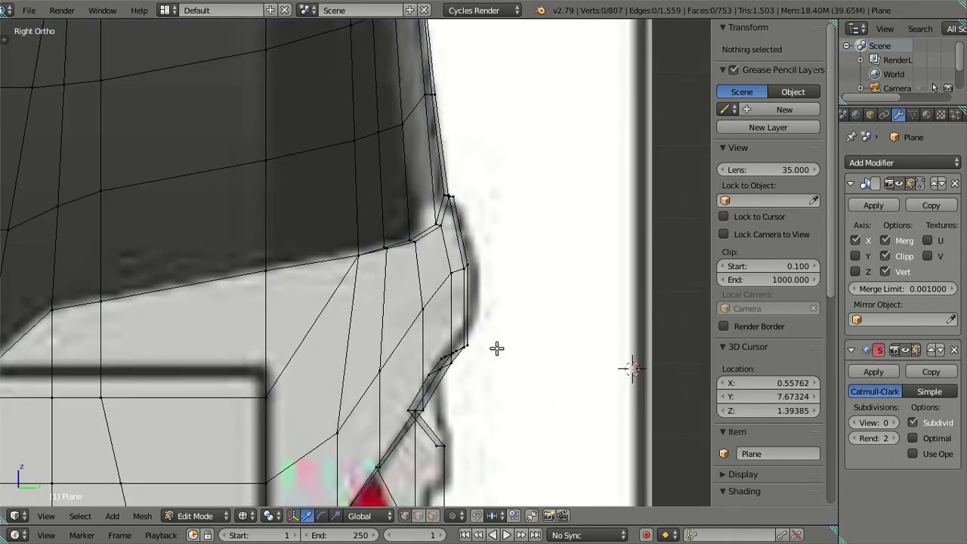
key("z")
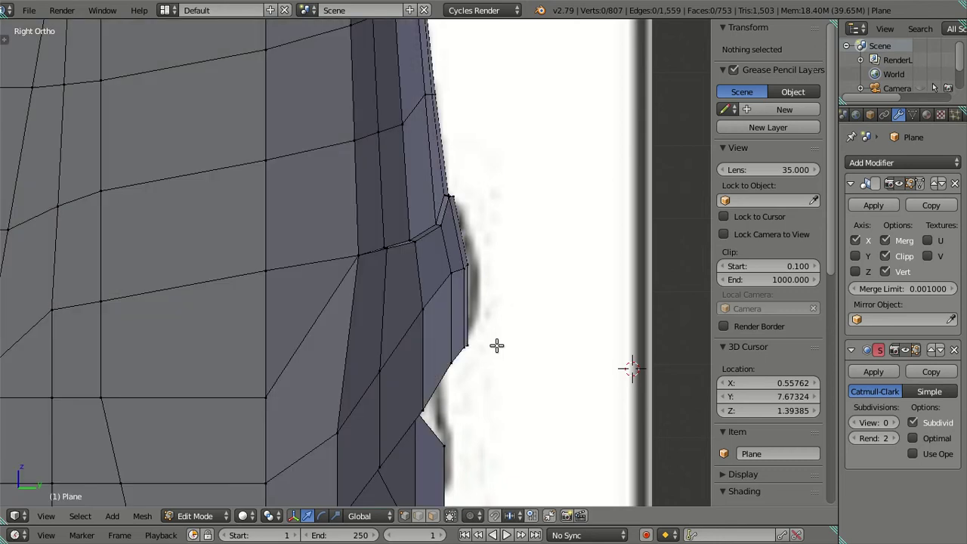
key("z")
scroll(496, 346, "up", 1)
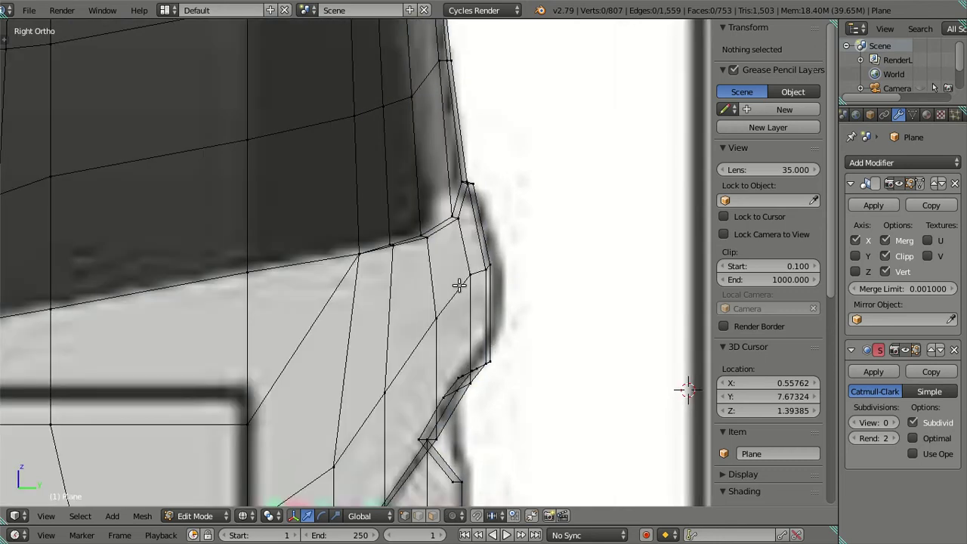
key("z")
- Check a rear-corner rim vertex against the rear blueprint in wireframe
right_click(466, 279)
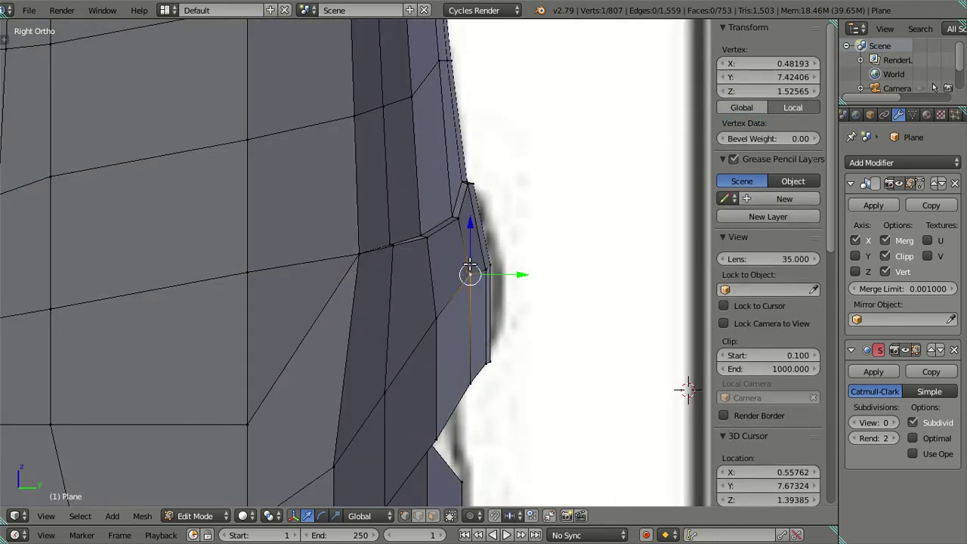
scroll(474, 229, "down", 1)
key("ctrl+KP_1")
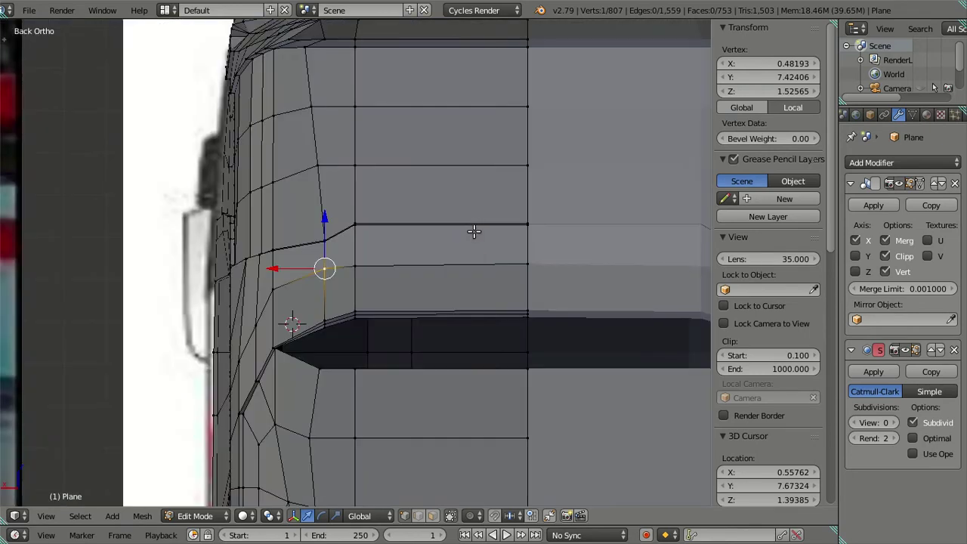
scroll(382, 281, "up", 3)
key("z")
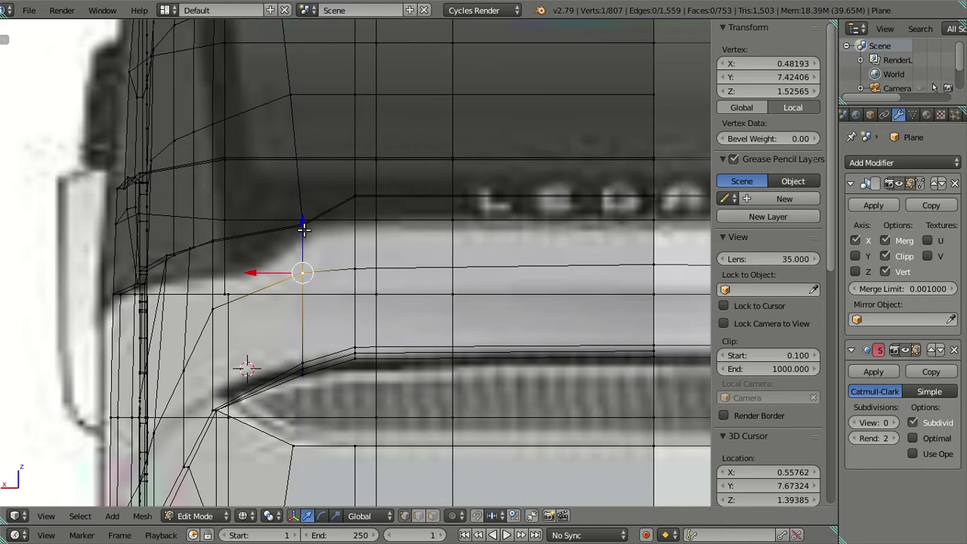
key("a")
key("z")
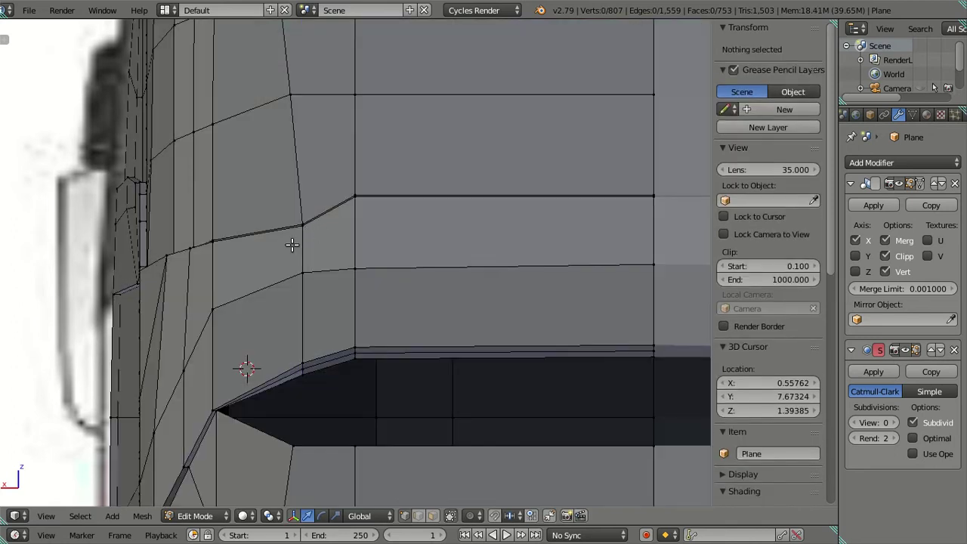
- Raise the rear-corner vertex slightly so it fits the blueprint corner
scroll(293, 263, "down", 4)
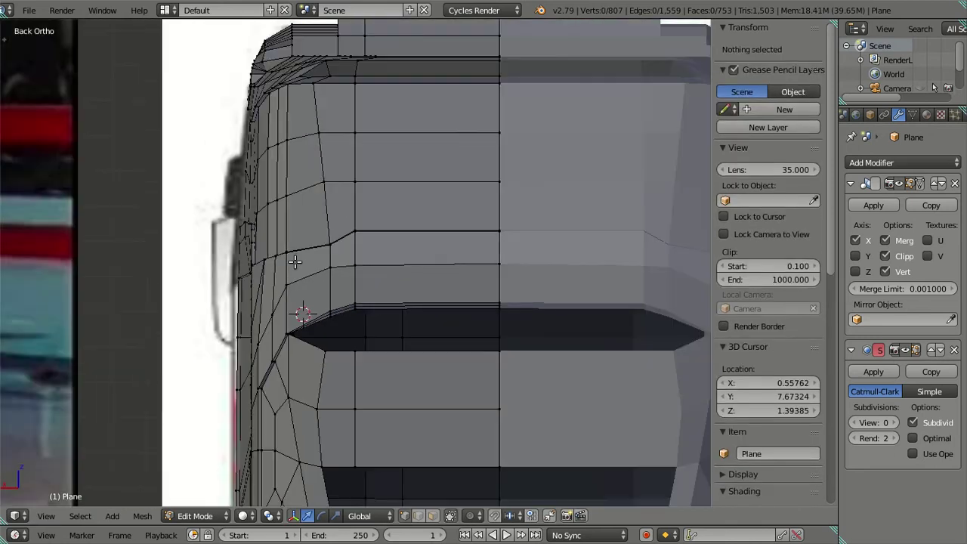
scroll(295, 260, "down", 4)
scroll(298, 255, "down", 3)
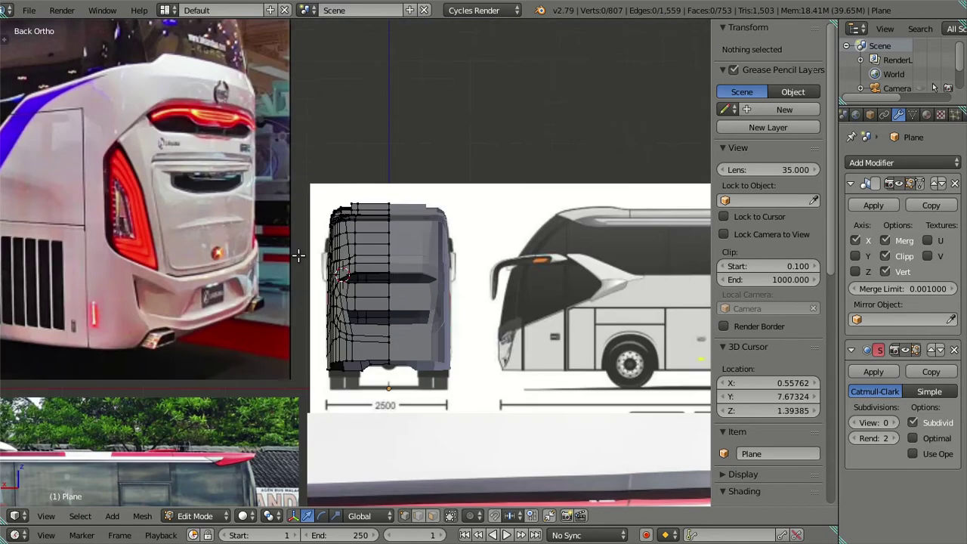
scroll(299, 255, "down", 2)
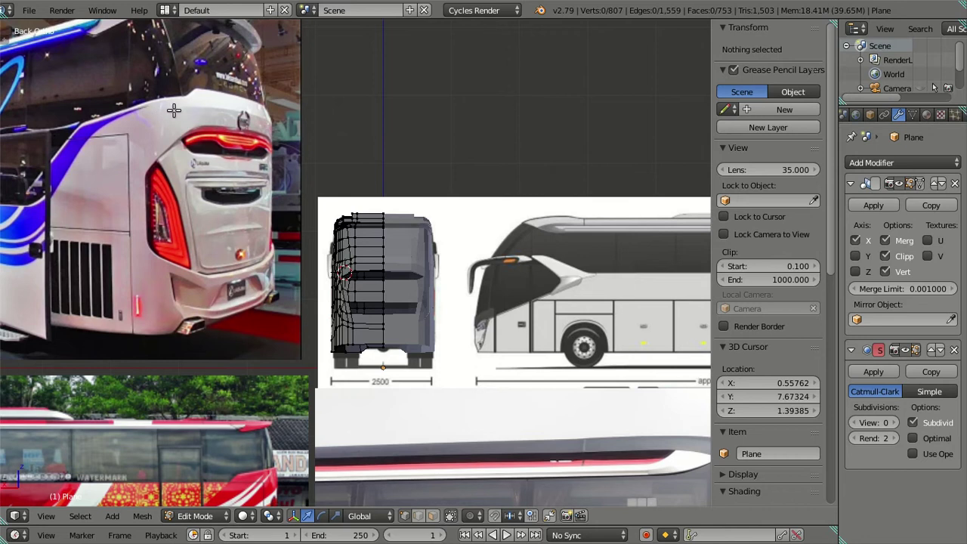
scroll(277, 226, "up", 6)
scroll(291, 295, "up", 4)
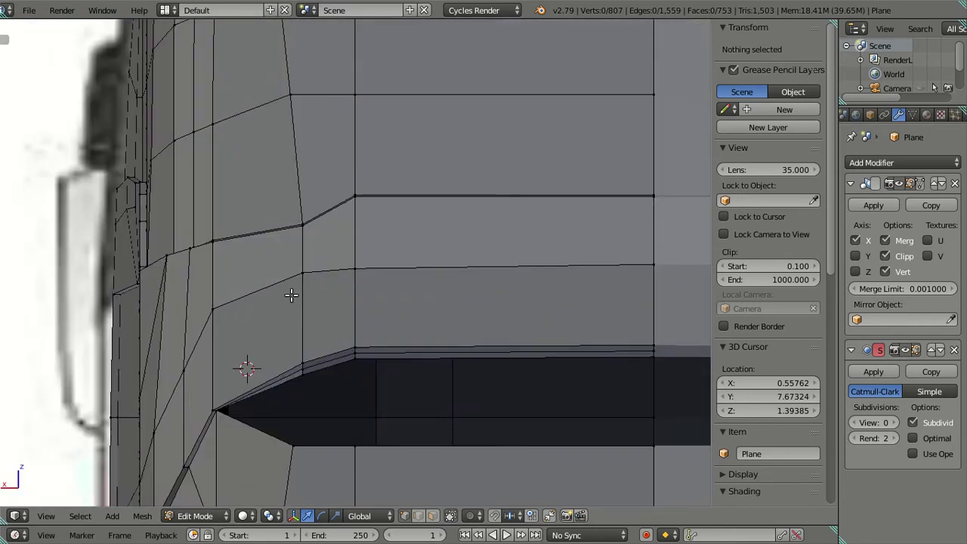
right_click(212, 300)
left_click_drag(210, 251, 218, 240)
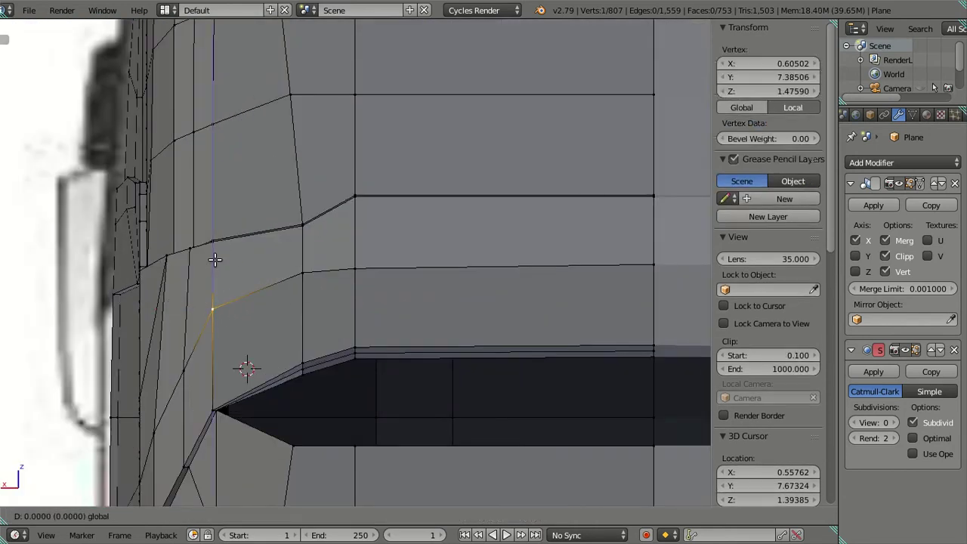
left_click(218, 241)
- Inspect the adjusted rear corner in front view, panning and zooming across the reference images
key("KP_1")
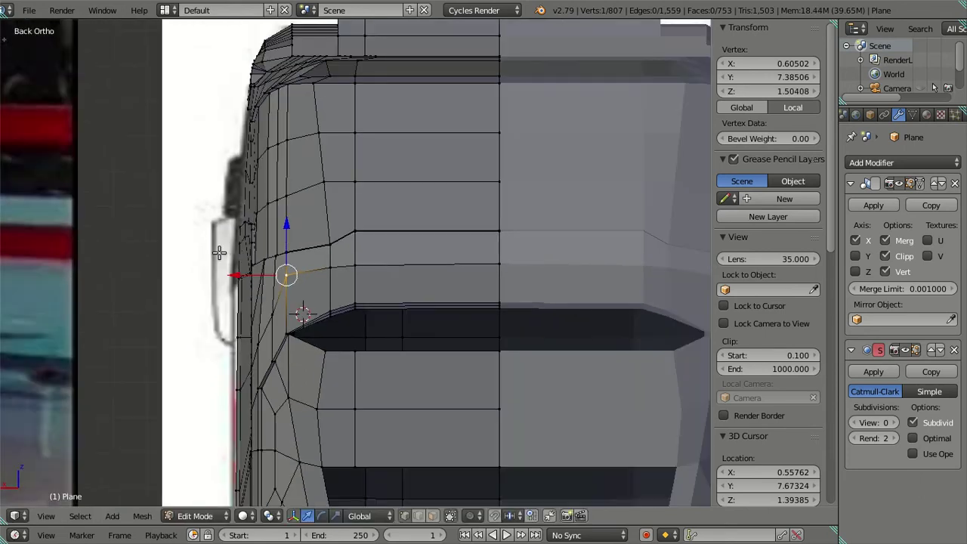
scroll(262, 247, "up", 3)
scroll(315, 346, "down", 1)
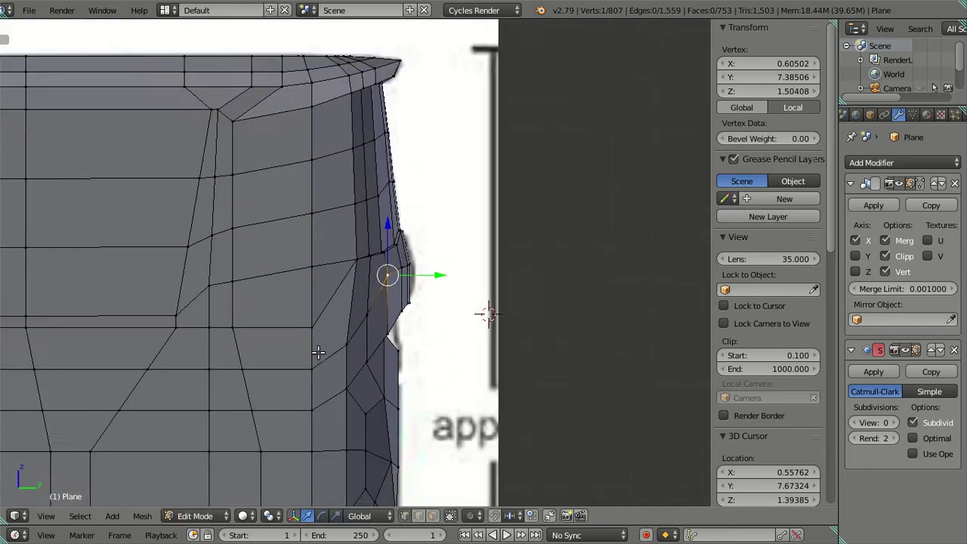
scroll(317, 349, "down", 2)
scroll(318, 353, "down", 1)
scroll(318, 353, "up", 1)
scroll(317, 353, "up", 1)
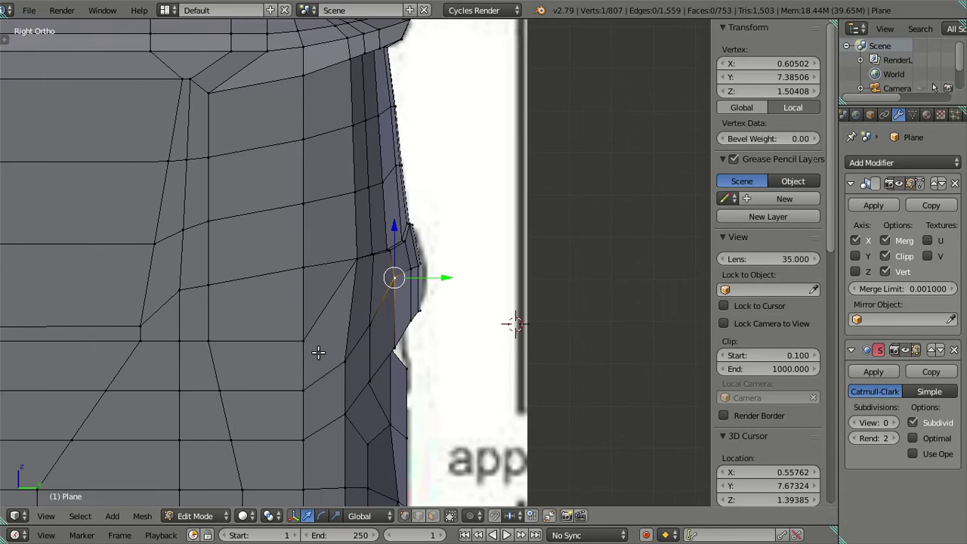
scroll(318, 352, "down", 2)
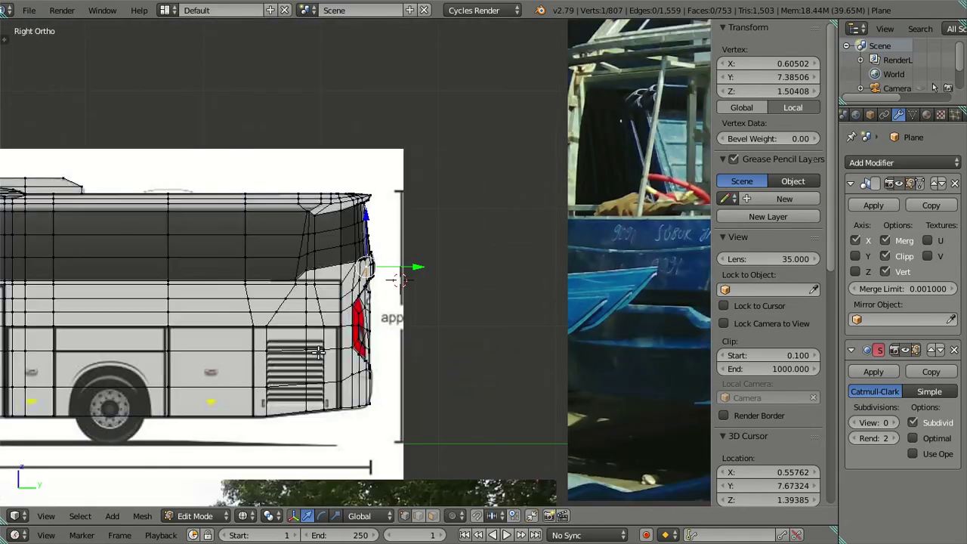
scroll(317, 344, "down", 2)
scroll(317, 332, "down", 3)
scroll(317, 323, "up", 5)
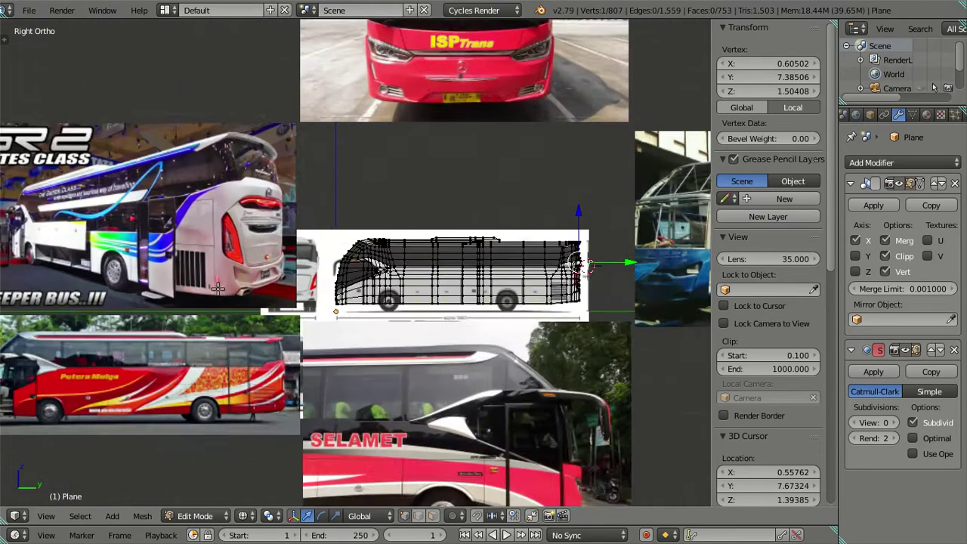
scroll(201, 205, "up", 1)
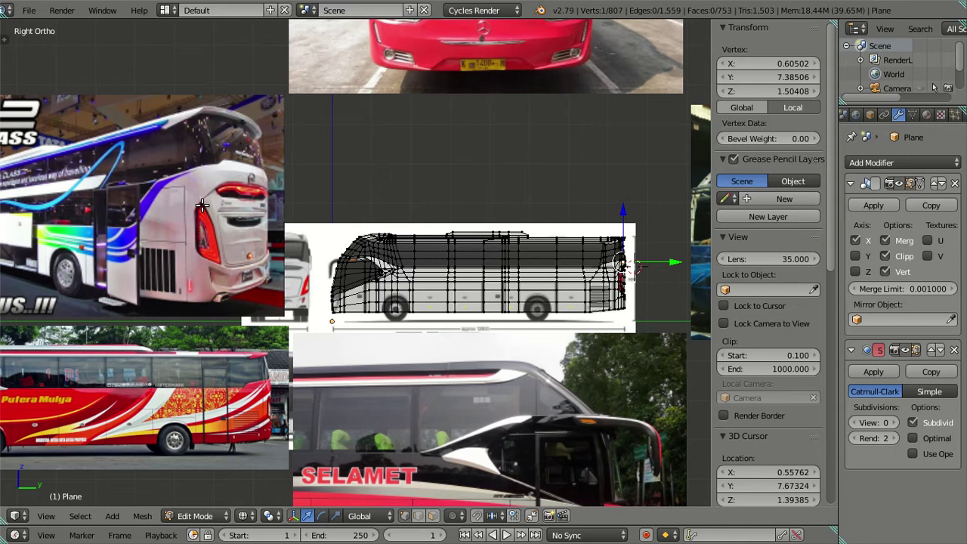
middle_click_drag(663, 270, 362, 277, "shift")
scroll(360, 278, "up", 8)
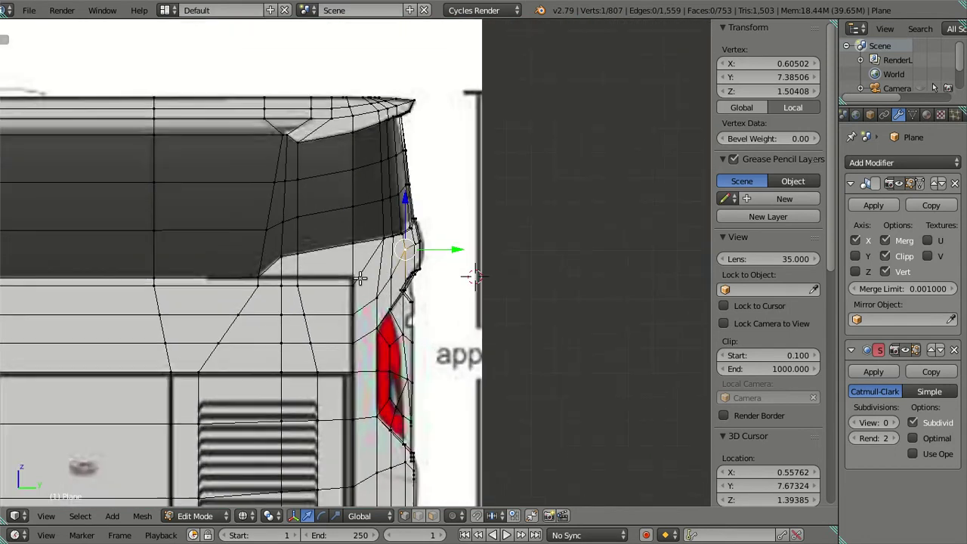
scroll(391, 275, "down", 8)
scroll(619, 335, "up", 4)
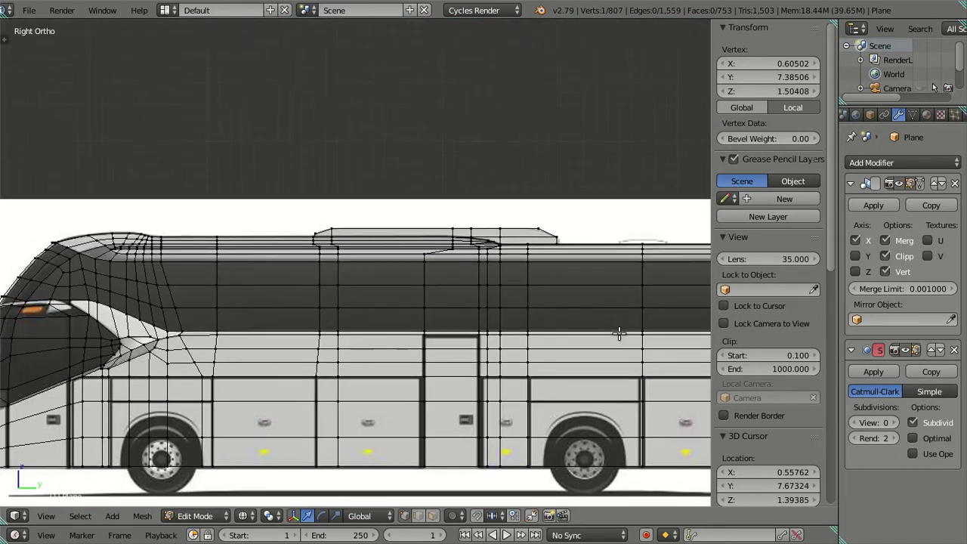
scroll(619, 334, "down", 4)
middle_click_drag(276, 242, 321, 286, "shift")
scroll(458, 129, "up", 3)
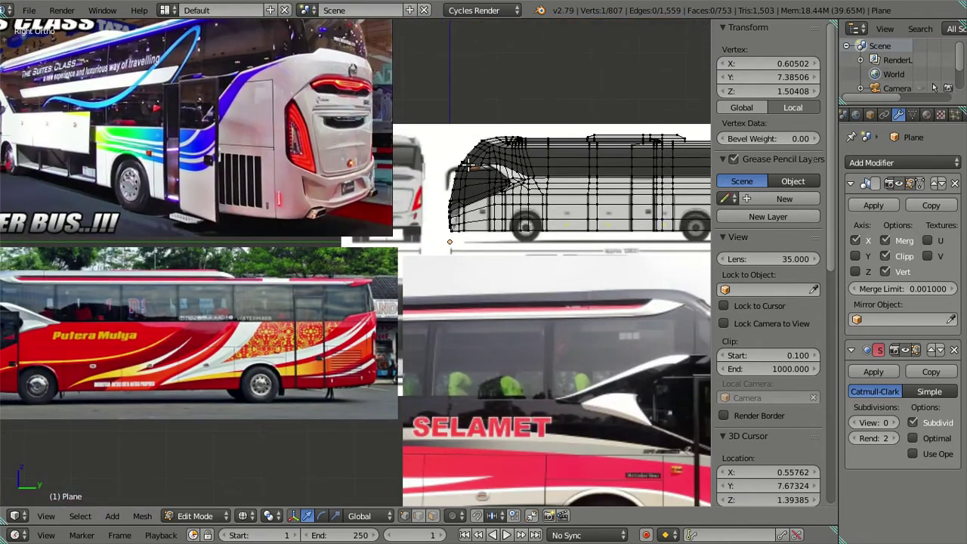
scroll(456, 274, "up", 3)
scroll(454, 275, "up", 3)
scroll(448, 267, "down", 6)
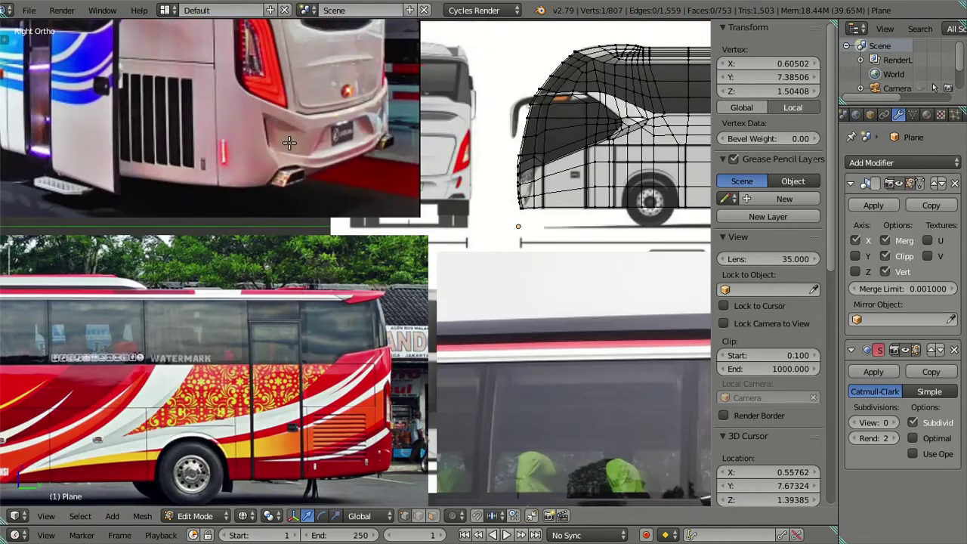
scroll(288, 387, "up", 3)
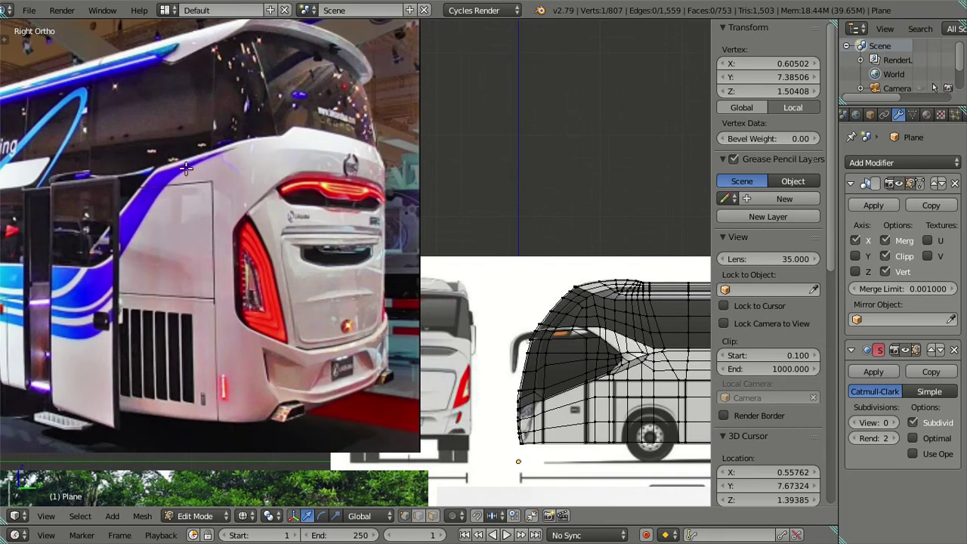
scroll(242, 193, "down", 1)
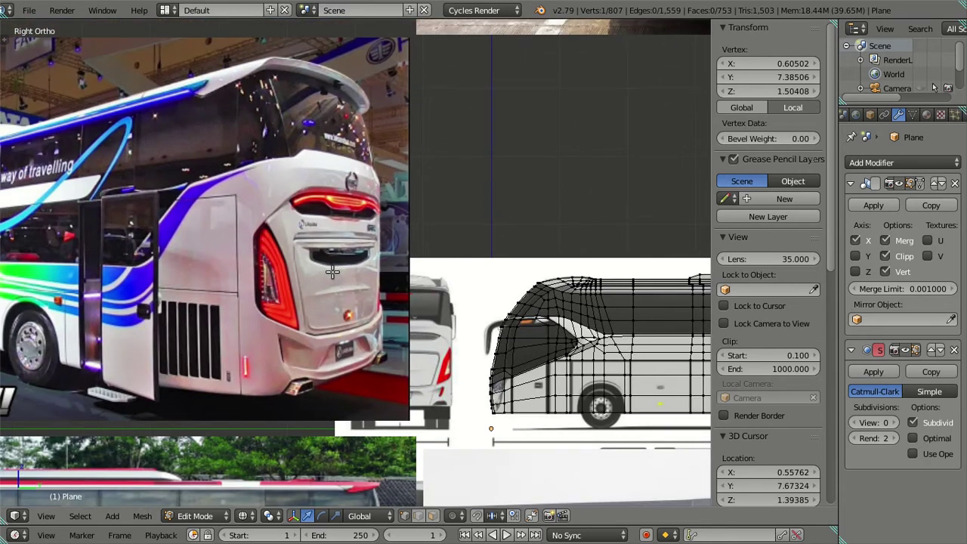
scroll(346, 281, "down", 2)
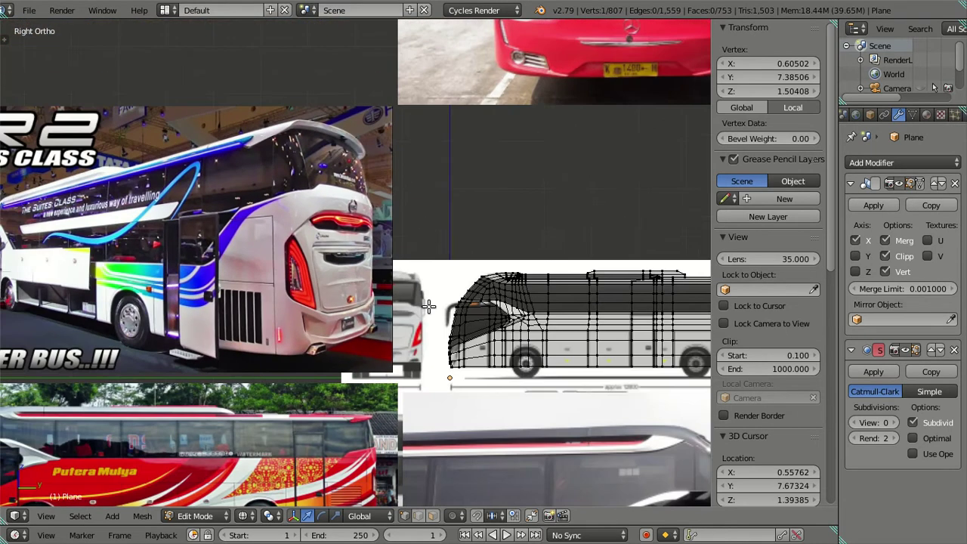
scroll(340, 302, "down", 5, "ctrl")
scroll(337, 328, "down", 3, "ctrl")
scroll(410, 276, "up", 2)
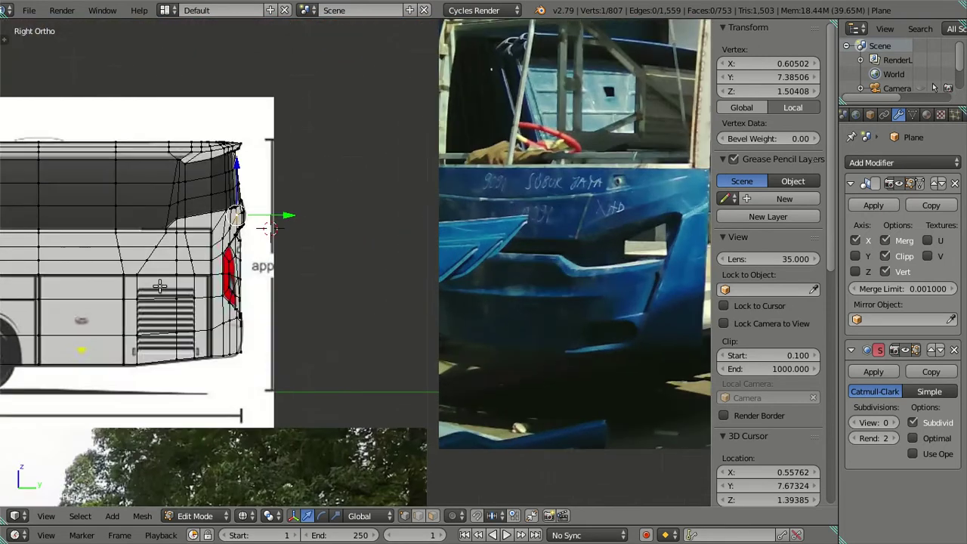
key("a")
scroll(410, 277, "up", 2)
scroll(410, 277, "up", 2)
scroll(411, 256, "up", 3, "ctrl")
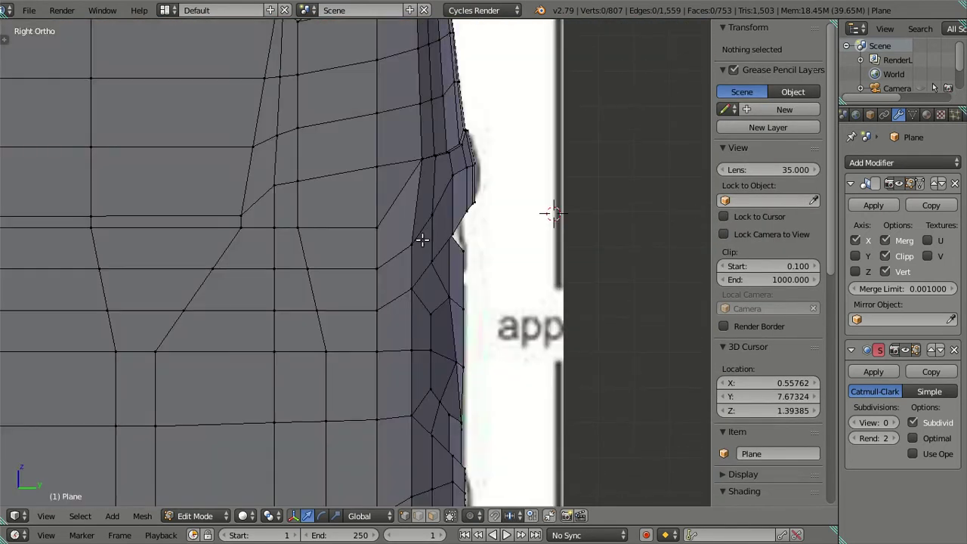
- Inspect the bus rear from an angle and side view, then nudge the corner vertex up slightly
mouse_move(419, 227)
middle_mouse_down()
mouse_move(463, 244)
mouse_move(395, 224)
mouse_move(367, 255)
mouse_move(406, 234)
mouse_move(436, 237)
mouse_move(384, 224)
mouse_move(458, 264)
mouse_move(451, 320)
mouse_move(432, 318)
mouse_move(403, 291)
mouse_move(383, 240)
mouse_move(405, 237)
mouse_move(448, 304)
mouse_move(453, 261)
mouse_move(434, 220)
mouse_move(390, 241)
mouse_move(425, 210)
mouse_move(453, 209)
middle_mouse_up()
key("KP_3")
mouse_move(416, 178)
middle_mouse_down("shift")
mouse_move(465, 139)
mouse_move(468, 186)
middle_mouse_up("shift")
scroll(550, 165, "up", 2)
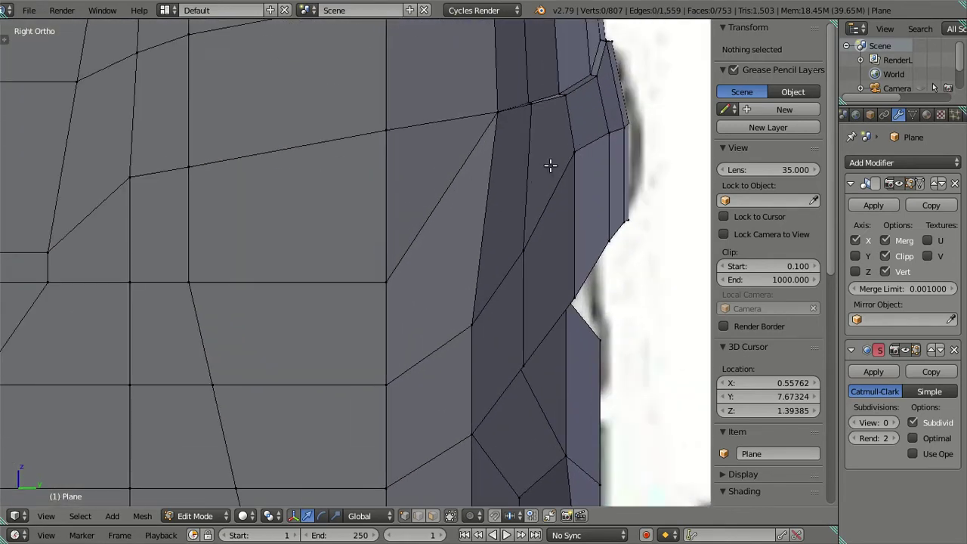
right_click(596, 135)
right_click(574, 147, "shift")
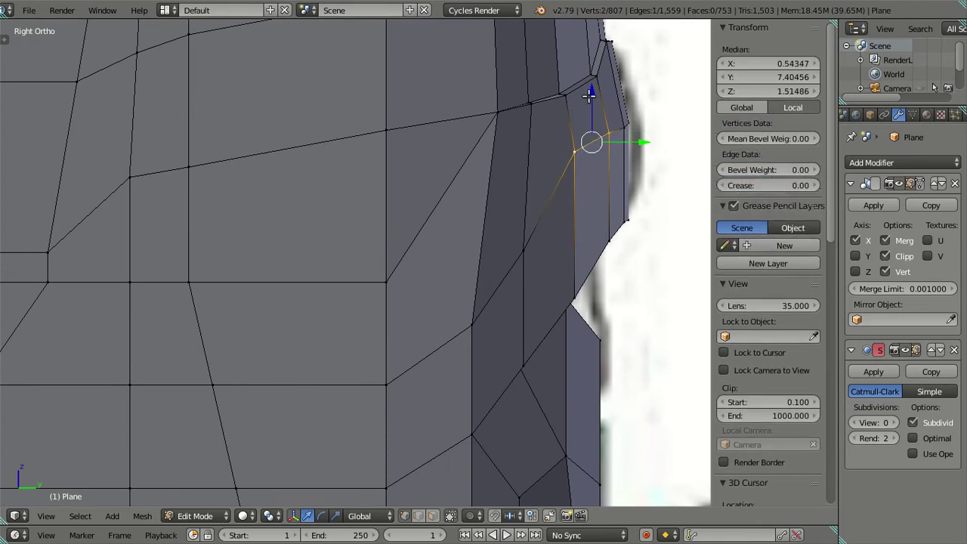
right_click(577, 107)
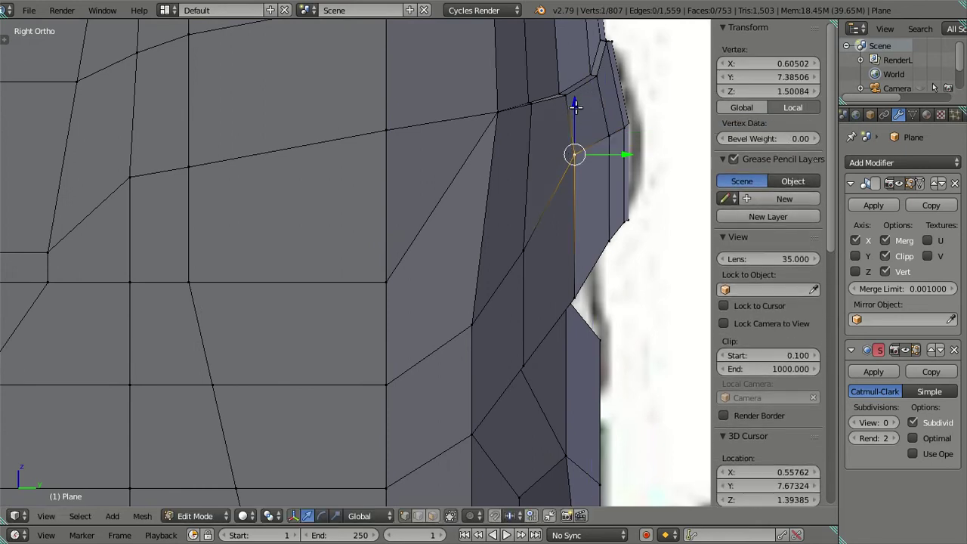
left_click_drag(576, 107, 574, 103)
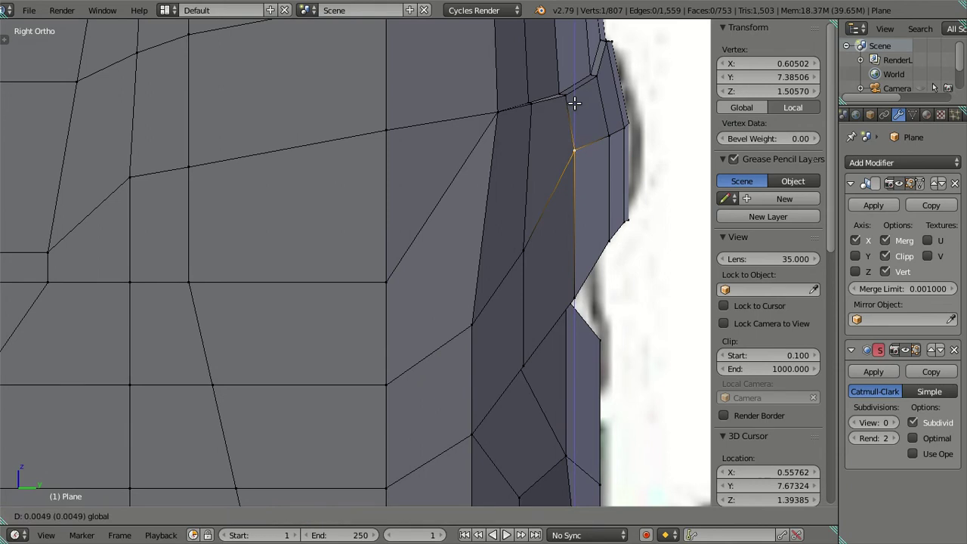
- Compare the rear corner in back and side views, restoring the edge selection and cancelling a trial loop cut
scroll(574, 103, "down", 3)
key("ctrl+KP_1")
key("a")
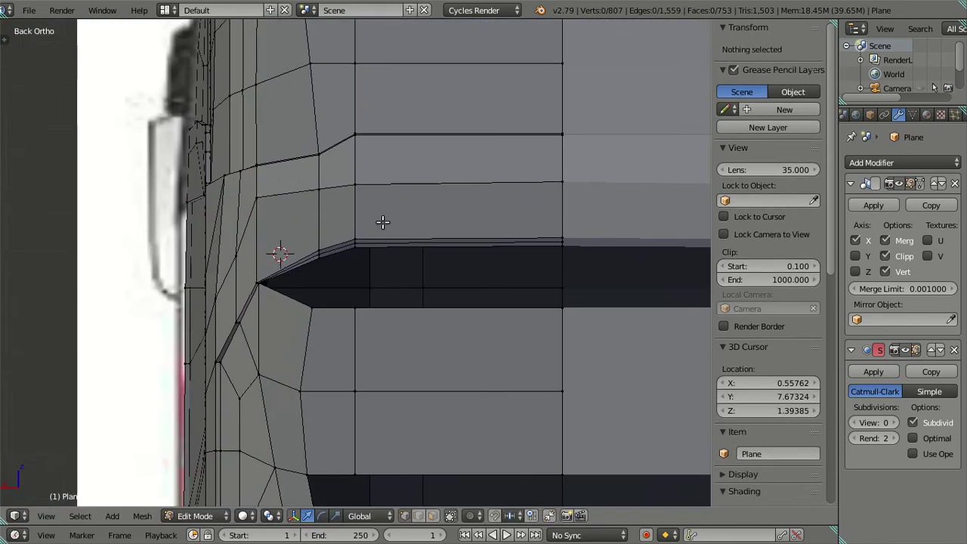
scroll(382, 221, "up", 1)
key("ctrl+z")
key("ctrl+z")
key("ctrl+z")
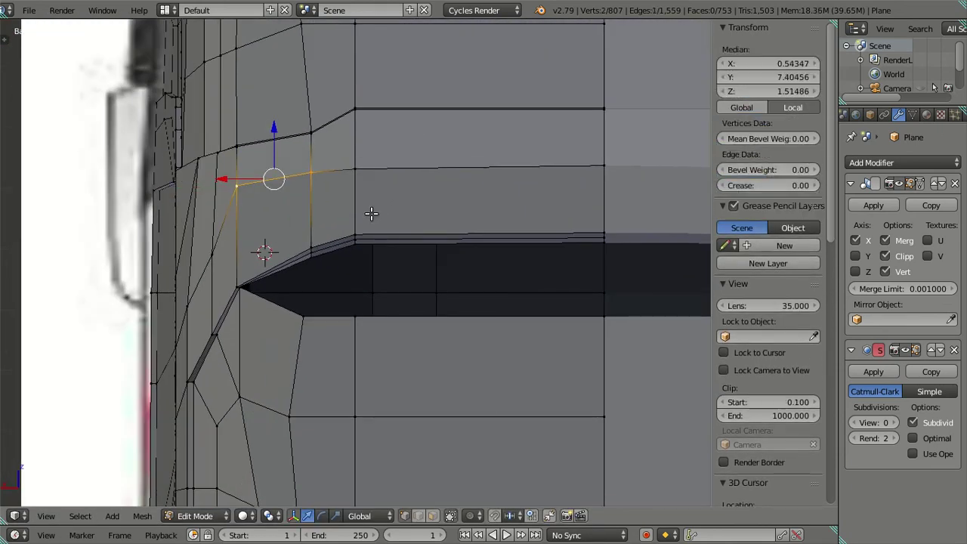
scroll(323, 182, "down", 2)
key("KP_3")
mouse_move(323, 183)
middle_mouse_down("shift")
mouse_move(352, 255)
mouse_move(521, 246)
middle_mouse_up("shift")
scroll(498, 245, "up", 2)
key("a")
key("ctrl+r")
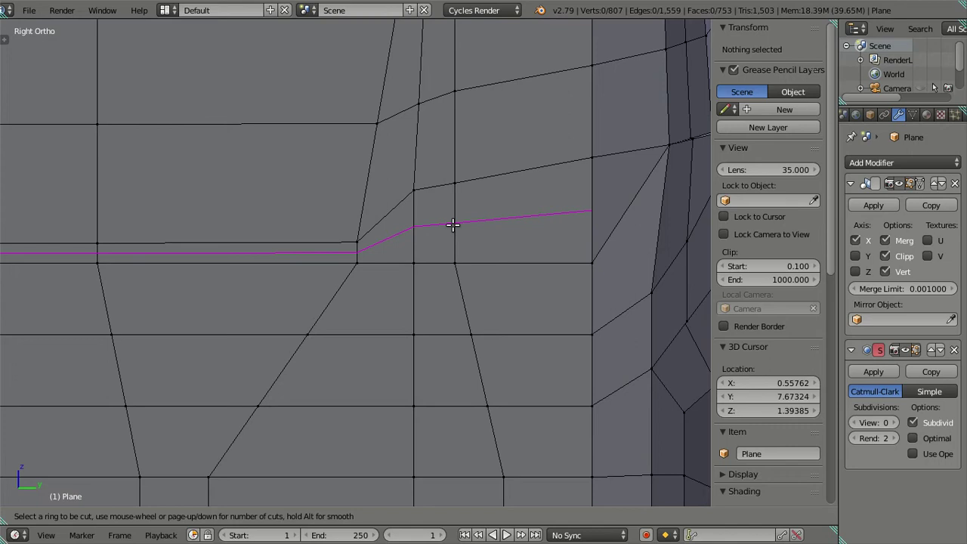
key("Escape")
- Dissolve the stray diagonal edge at the rear corner
middle_click_drag(589, 300, 431, 320, "shift")
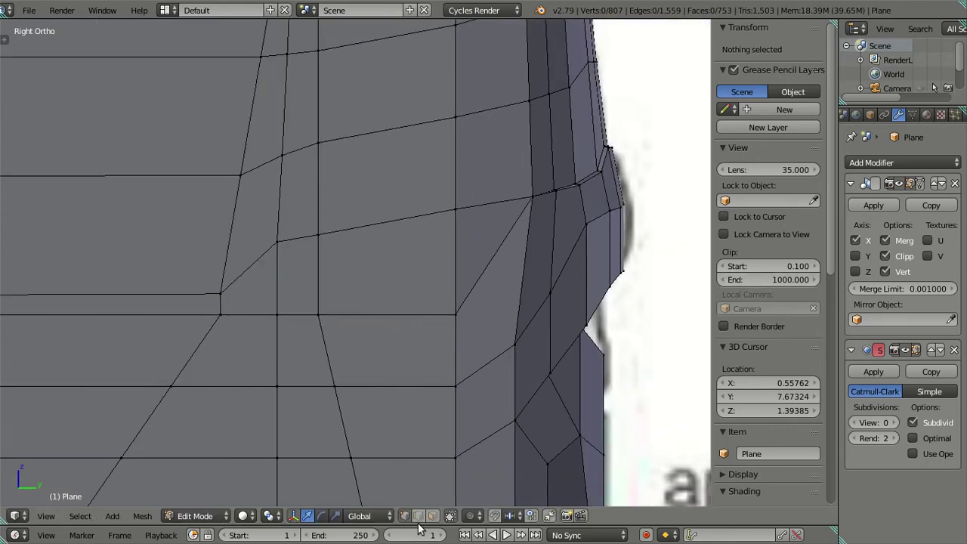
right_click(474, 279)
key("x")
left_click(532, 270)
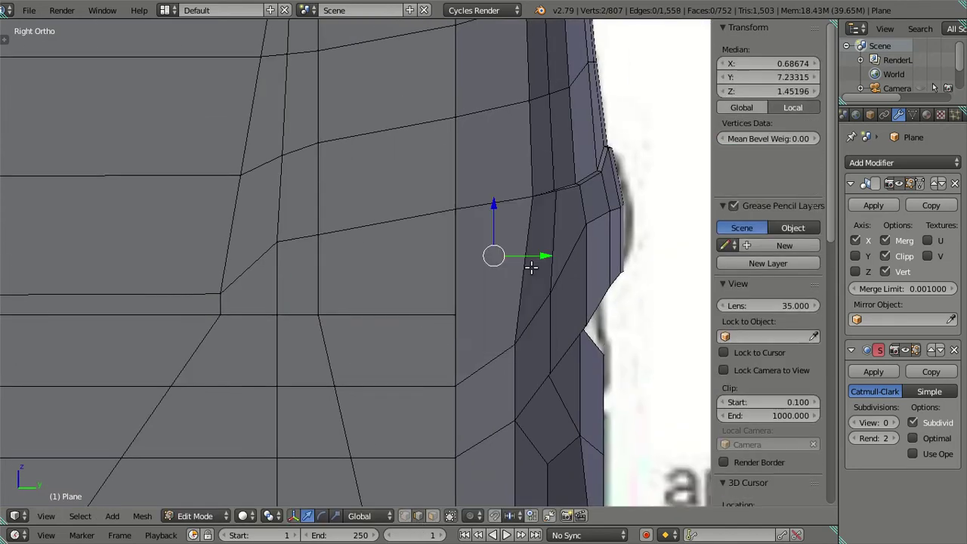
- Zoom and orbit around the cleaned corner to check it against the blueprint
scroll(529, 268, "down", 2)
scroll(378, 298, "down", 2)
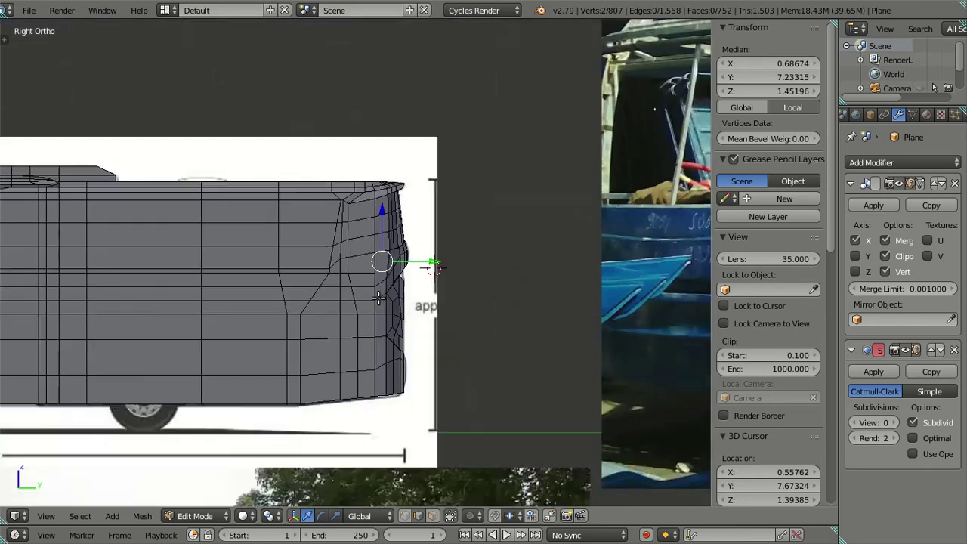
scroll(378, 298, "down", 4)
scroll(335, 269, "up", 1)
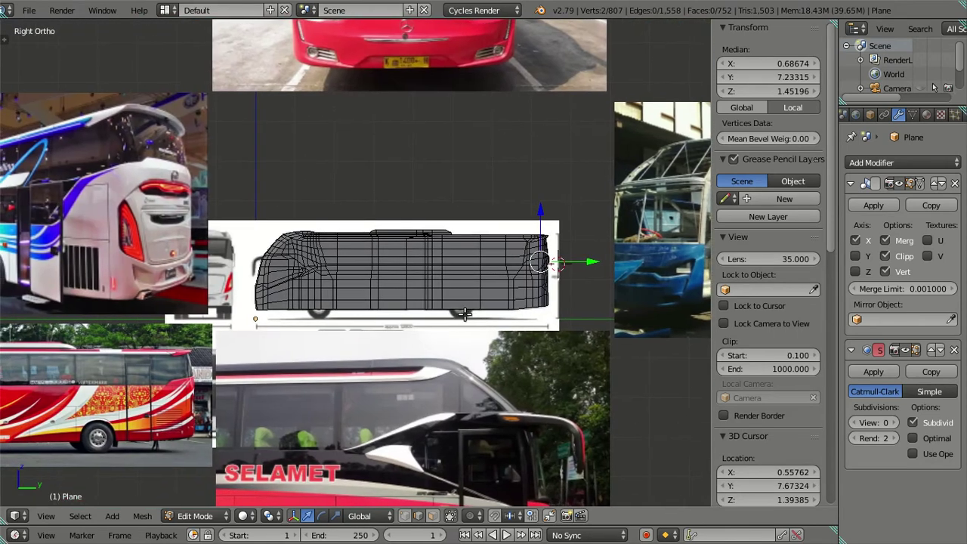
scroll(336, 269, "up", 4)
scroll(336, 269, "up", 4)
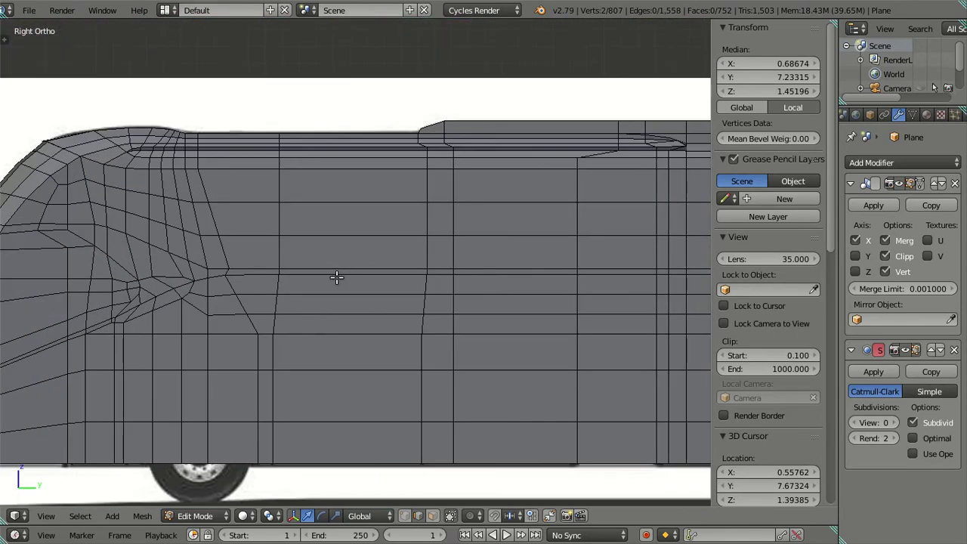
right_click(336, 277, "alt")
scroll(340, 278, "down", 3)
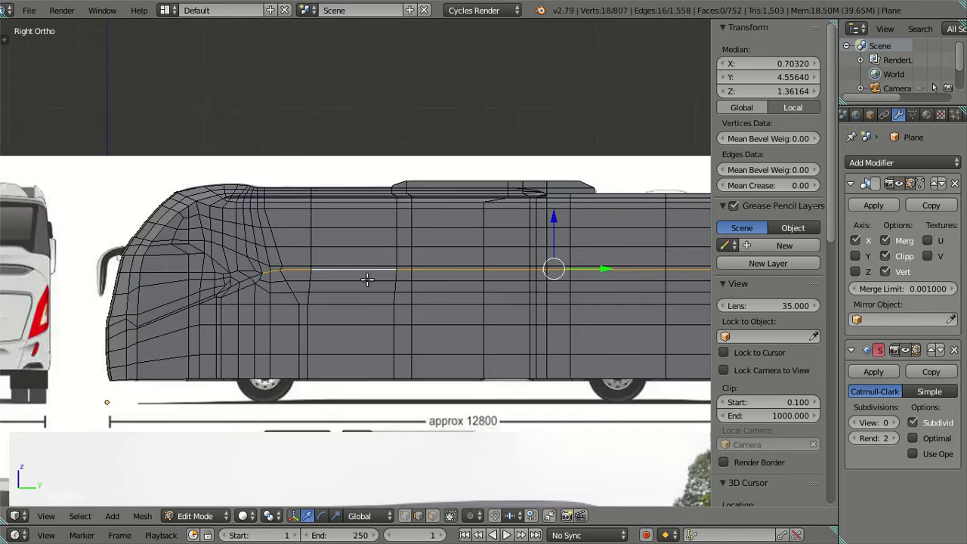
key("a")
scroll(341, 278, "down", 2)
scroll(292, 295, "up", 3)
scroll(291, 295, "up", 2)
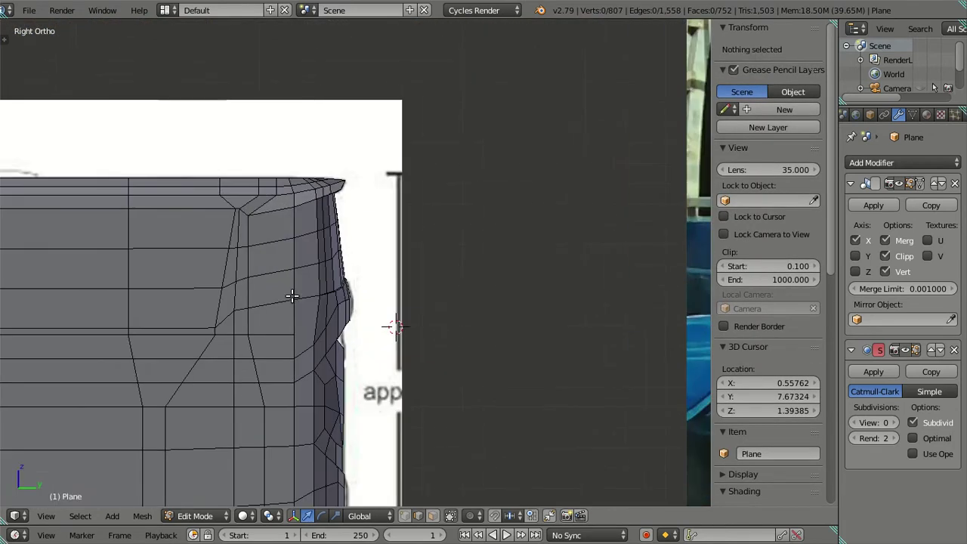
scroll(291, 295, "up", 1)
scroll(345, 298, "up", 1)
scroll(346, 299, "up", 2)
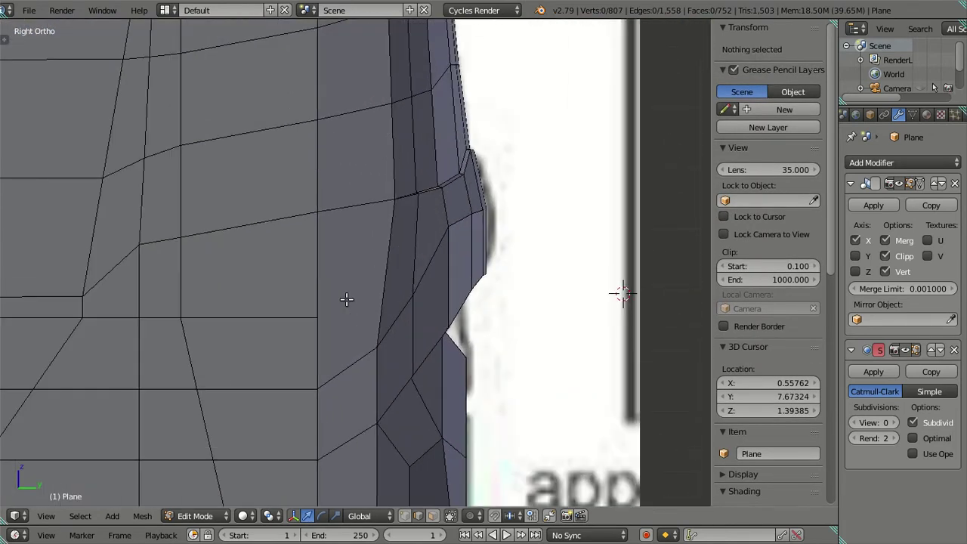
mouse_move(386, 357)
middle_mouse_down()
mouse_move(365, 352)
mouse_move(372, 345)
mouse_move(354, 324)
middle_mouse_up()
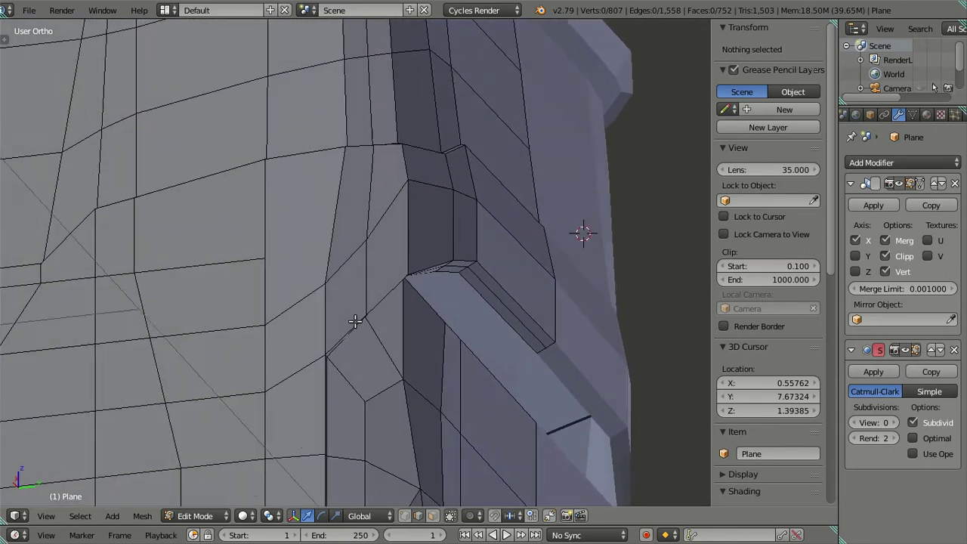
- Frame the bumper corner and knife-cut a new edge at its edge vertex
scroll(326, 326, "down", 2)
scroll(326, 326, "down", 2)
scroll(326, 326, "down", 2)
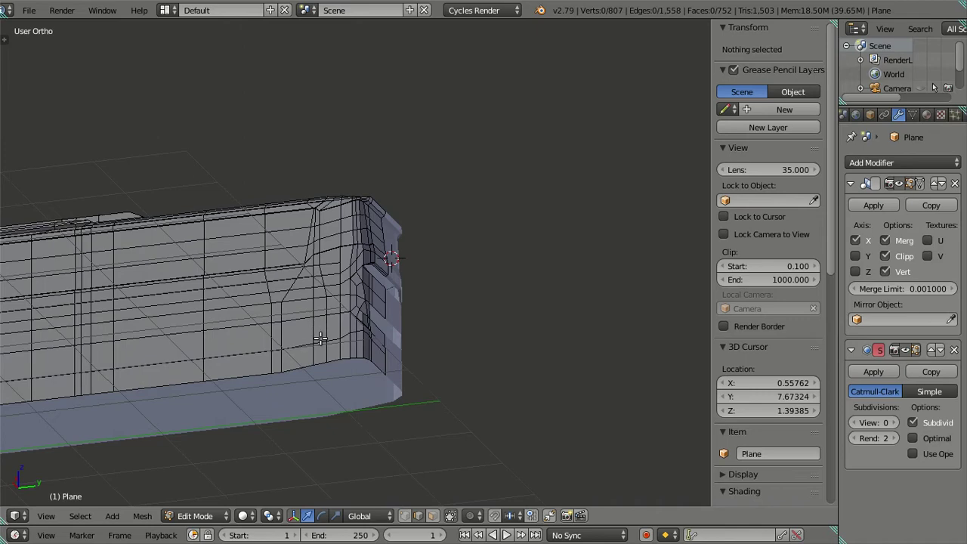
scroll(326, 326, "down", 2)
scroll(326, 327, "up", 3)
scroll(324, 319, "up", 2)
scroll(293, 330, "up", 2)
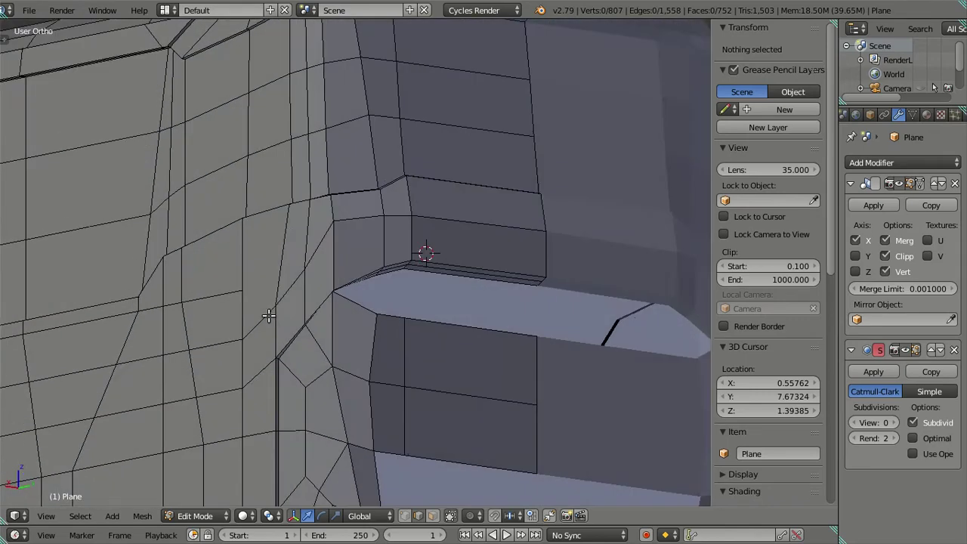
scroll(270, 319, "up", 1)
mouse_move(265, 299)
middle_mouse_down()
mouse_move(280, 227)
mouse_move(298, 317)
middle_mouse_up()
scroll(298, 318, "up", 2)
scroll(432, 231, "up", 2)
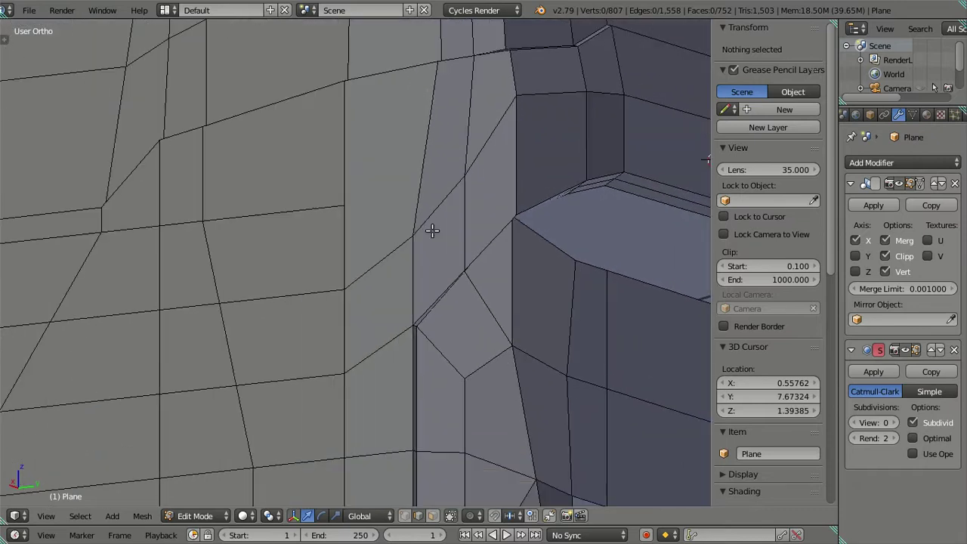
scroll(428, 230, "up", 2)
key("k")
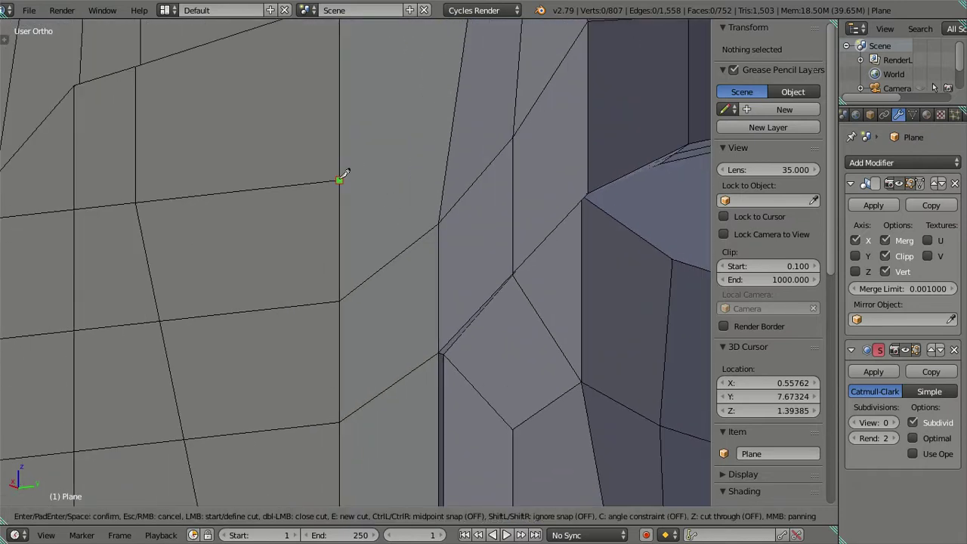
key("Escape")
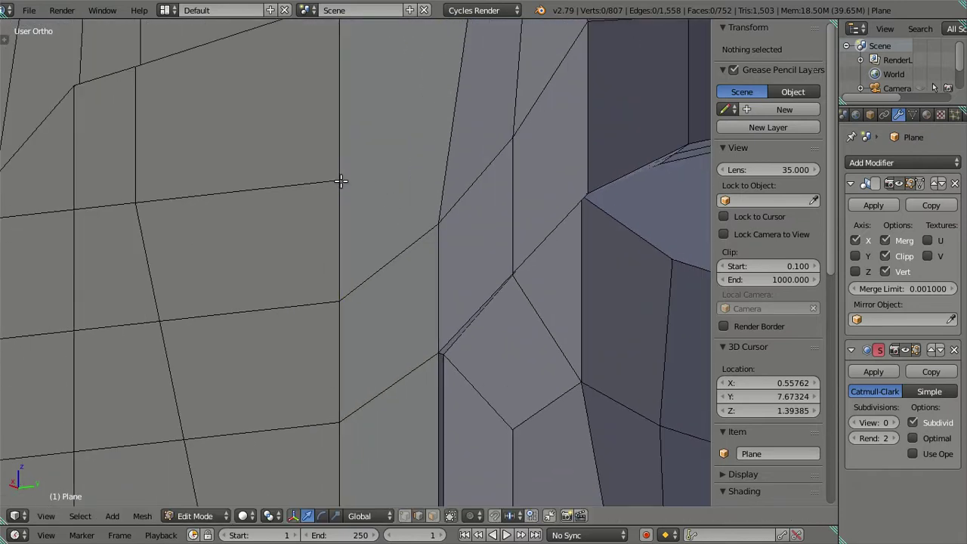
key("k")
left_click(444, 214)
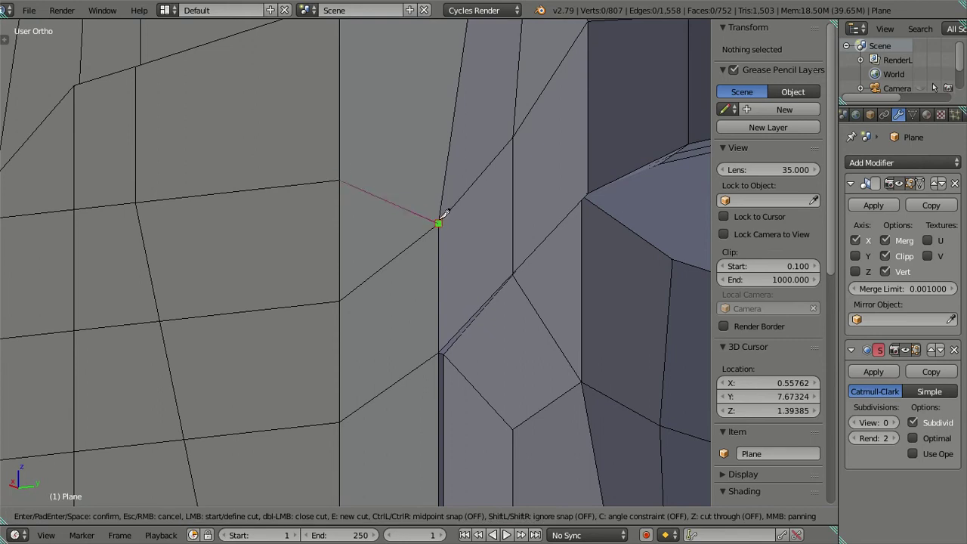
key("Return")
- Knife-cut two more edges: one to the lower corner vertex, one from the upper vertex to the bevel
key("k")
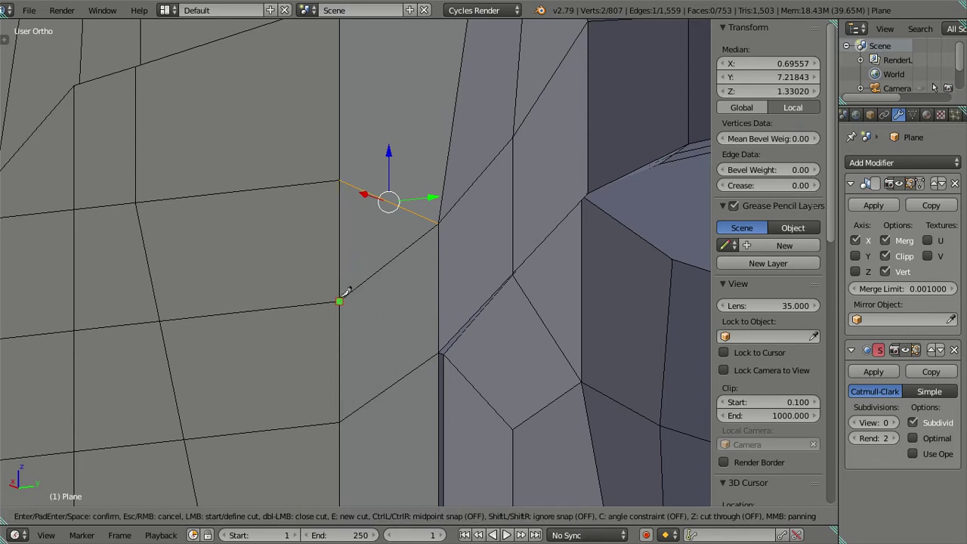
left_click(343, 296)
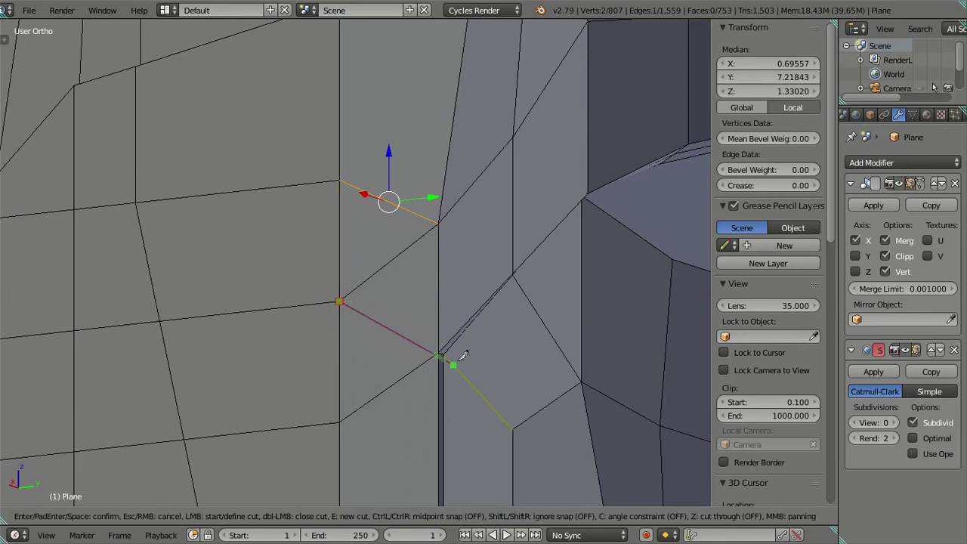
left_click(441, 345)
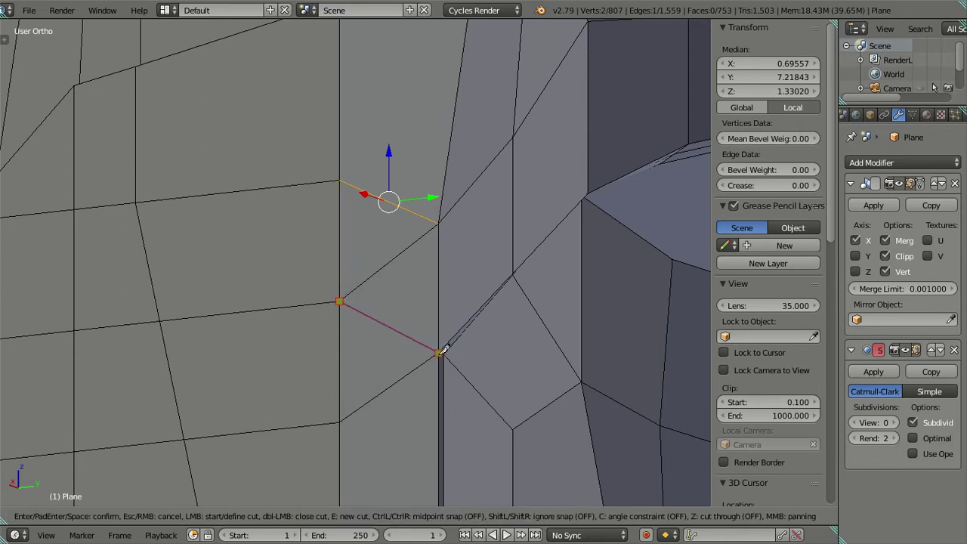
key("Return")
mouse_move(425, 334)
middle_mouse_down()
mouse_move(382, 271)
mouse_move(352, 287)
mouse_move(371, 242)
mouse_move(355, 121)
mouse_move(332, 151)
mouse_move(360, 201)
middle_mouse_up()
key("a")
scroll(371, 241, "up", 2)
scroll(391, 219, "up", 2)
key("k")
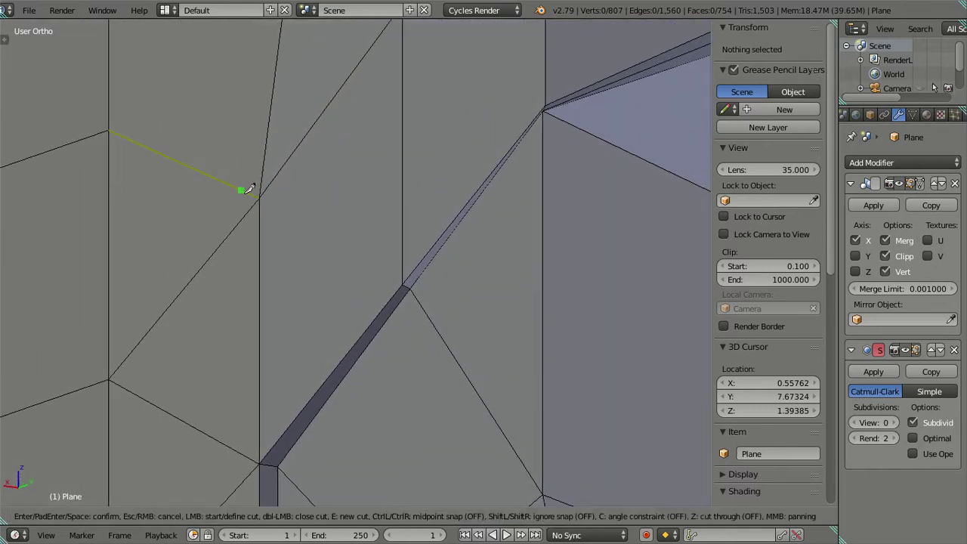
left_click(260, 197)
left_click(403, 284)
key("Return")
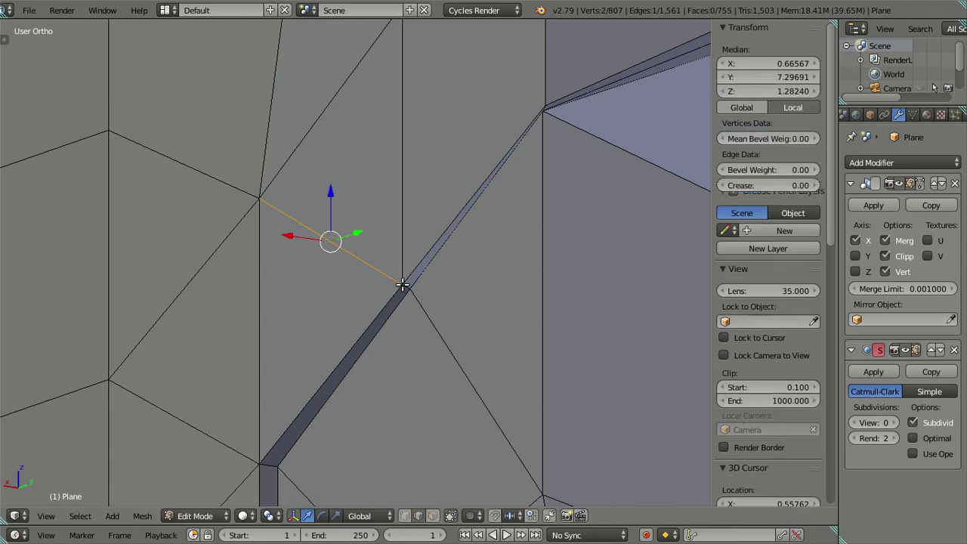
- Dissolve the redundant corner edge loop and another unwanted edge near the bumper
scroll(403, 282, "down", 3)
middle_click_drag(388, 272, 370, 183)
right_click(370, 183, "alt")
key("x")
left_click(378, 174)
right_click(355, 259)
scroll(370, 261, "up", 2)
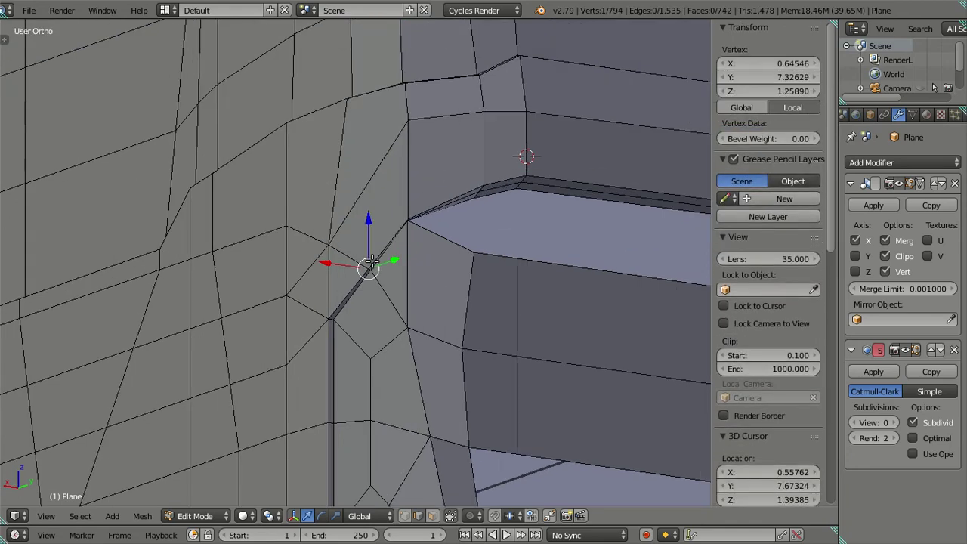
key("a")
mouse_move(371, 261)
middle_mouse_down()
mouse_move(401, 325)
mouse_move(427, 321)
mouse_move(452, 276)
middle_mouse_up()
right_click(414, 267)
key("x")
left_click(448, 263)
- Try joining two vertices with an edge and dissolving it, then undo back to the earlier corner
key("a")
middle_click_drag(423, 297, 352, 296)
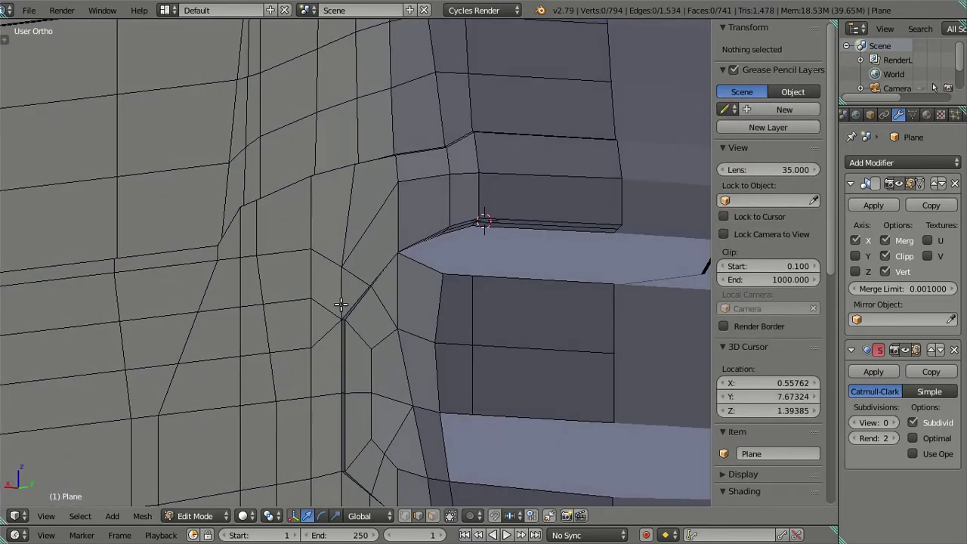
right_click(345, 295)
key("f")
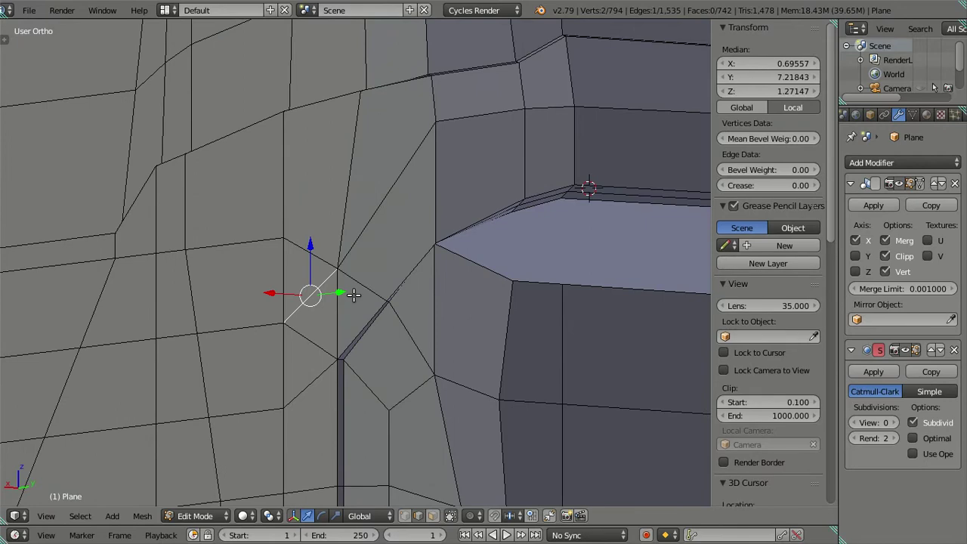
key("x")
left_click(368, 299)
key("a")
mouse_move(368, 302)
middle_mouse_down()
mouse_move(383, 311)
mouse_move(394, 277)
mouse_move(425, 287)
mouse_move(450, 321)
middle_mouse_up()
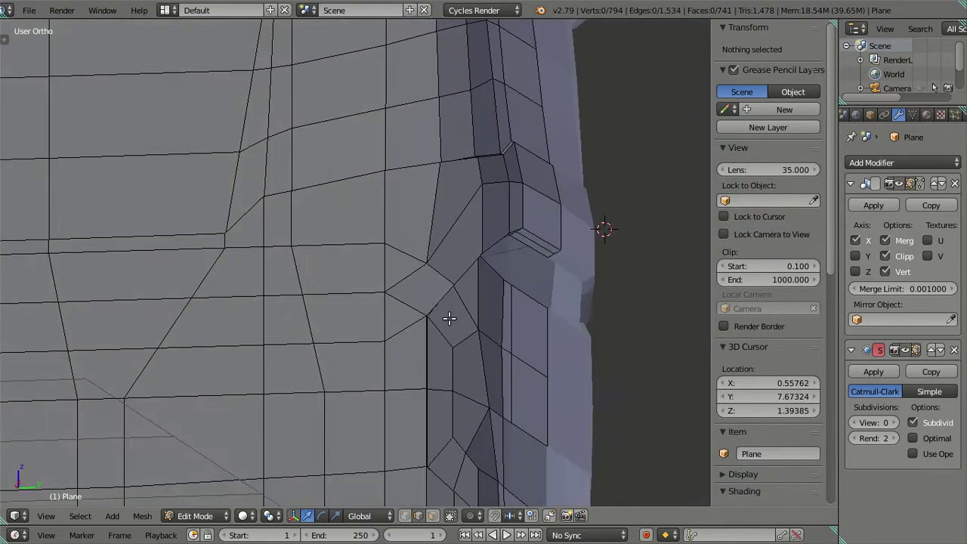
key("ctrl+z")
key("ctrl+z")
key("a")
right_click(448, 315)
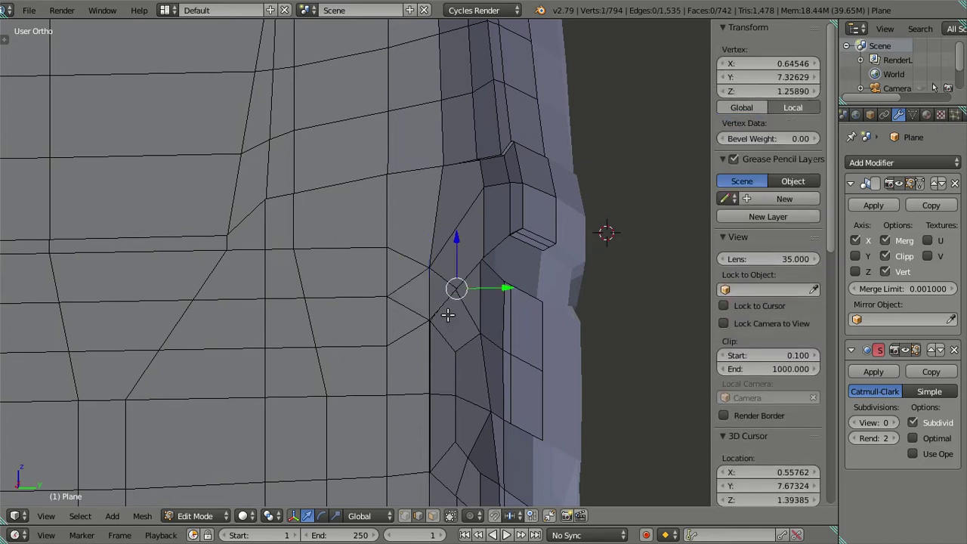
key("ctrl+z")
key("ctrl+z")
mouse_move(446, 315)
middle_mouse_down()
mouse_move(443, 277)
mouse_move(403, 277)
mouse_move(396, 299)
middle_mouse_up()
- Collapse the edge loop crossing the bumper corner
scroll(389, 308, "up", 1)
right_click(386, 302)
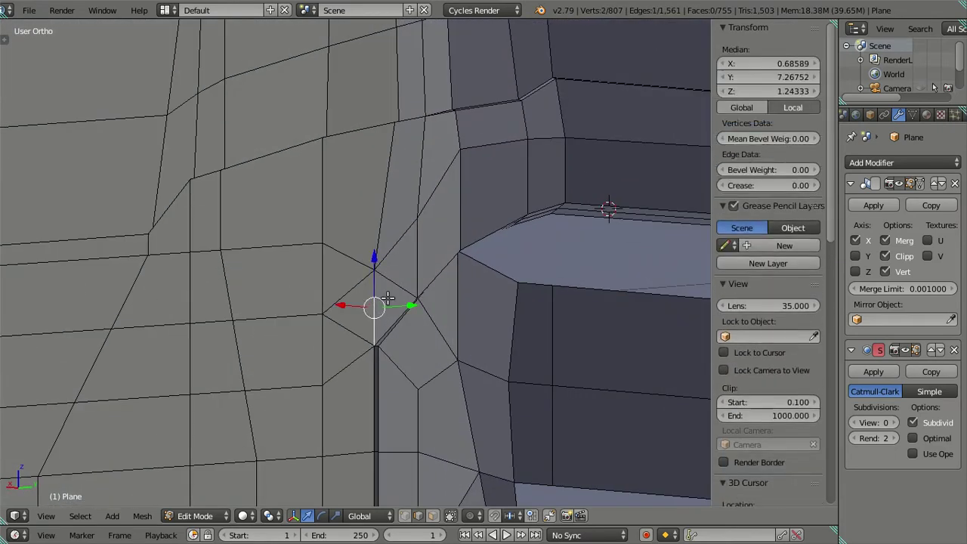
key("a")
mouse_move(451, 288)
middle_mouse_down()
mouse_move(423, 323)
mouse_move(428, 335)
mouse_move(425, 297)
mouse_move(431, 331)
mouse_move(425, 317)
mouse_move(509, 287)
mouse_move(458, 281)
mouse_move(448, 297)
mouse_move(469, 283)
middle_mouse_up()
right_click(456, 238, "alt")
key("x")
left_click(476, 302)
- Insert a centred edge loop across the rear side and dissolve part of its edges
key("ctrl+r")
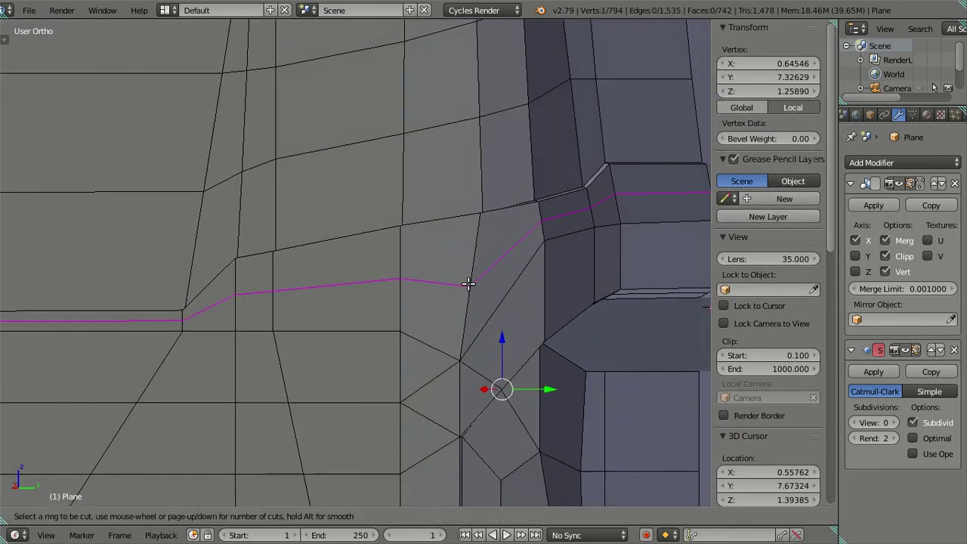
left_click(468, 283)
right_click(468, 283)
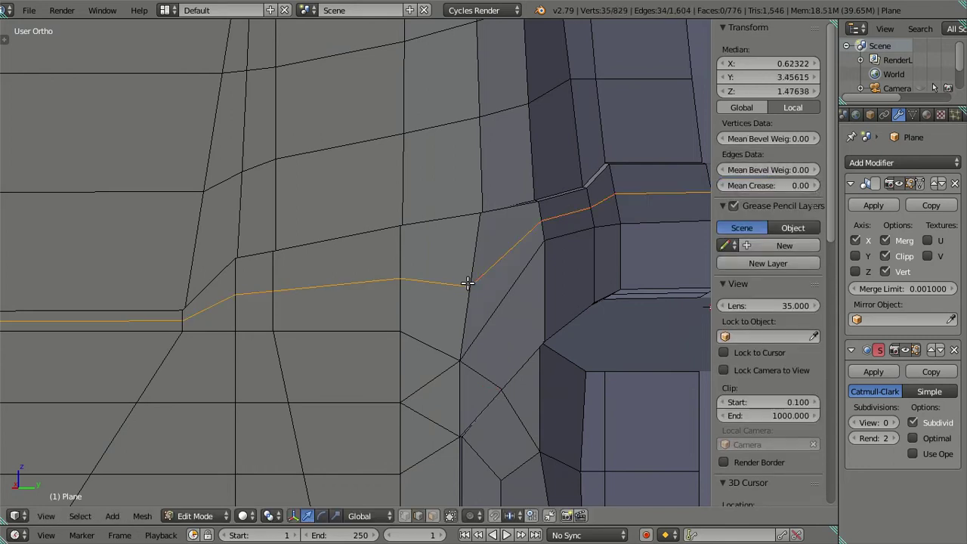
right_click(365, 281, "shift")
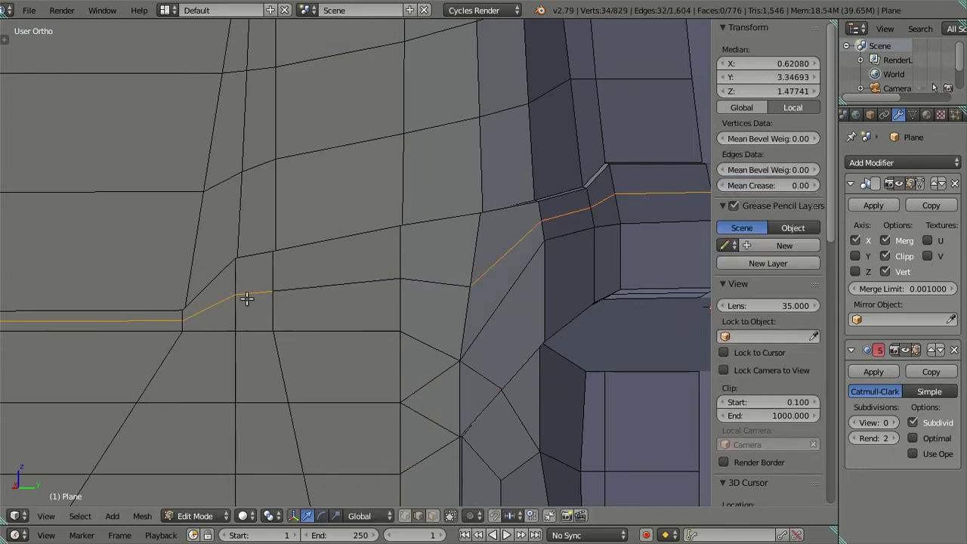
key("x")
left_click(493, 273)
- Turn the view toward the rear-corner faces and enable X-ray to see the blueprint through the mesh
mouse_move(491, 274)
middle_mouse_down()
mouse_move(464, 278)
mouse_move(449, 260)
middle_mouse_up()
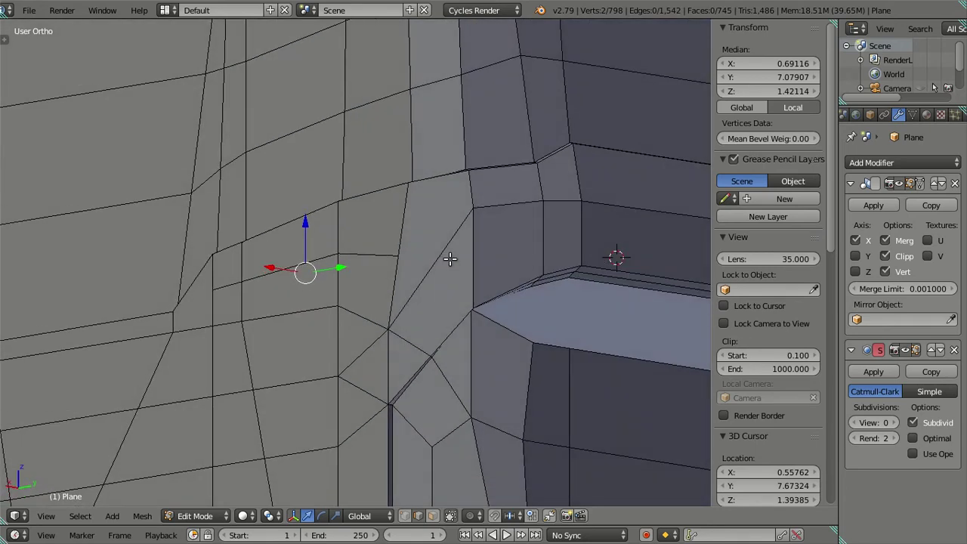
scroll(431, 258, "up", 2)
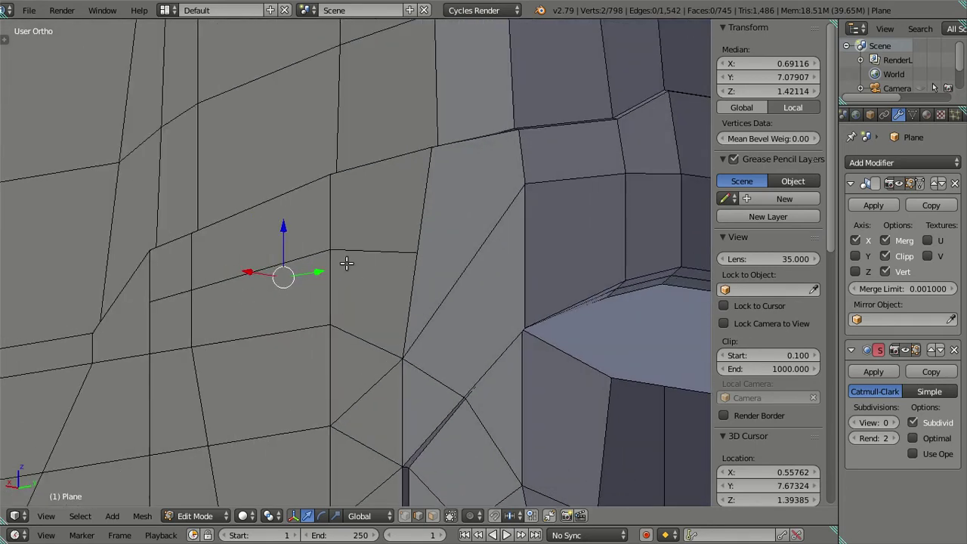
mouse_move(346, 263)
middle_mouse_down()
mouse_move(320, 277)
mouse_move(355, 308)
mouse_move(451, 324)
mouse_move(405, 301)
middle_mouse_up()
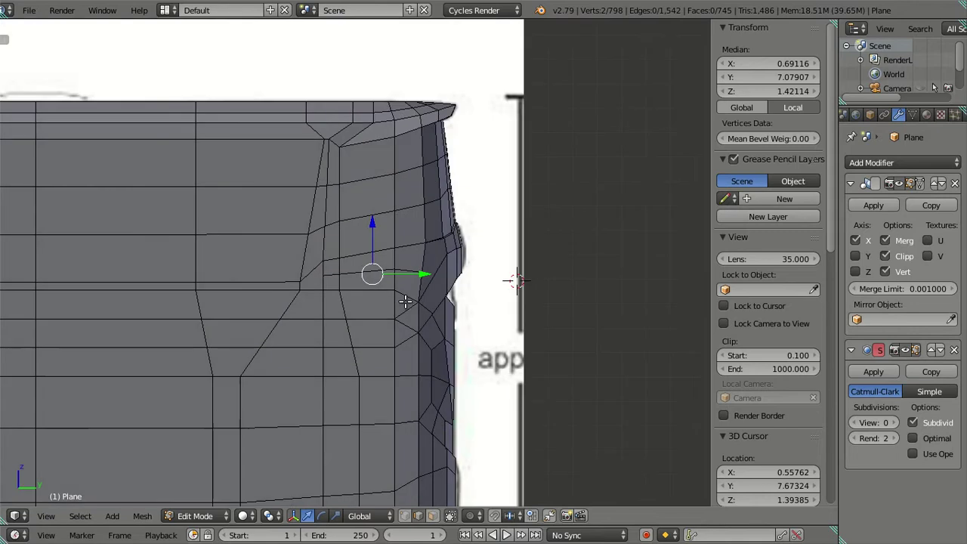
key("z")
scroll(405, 301, "up", 3)
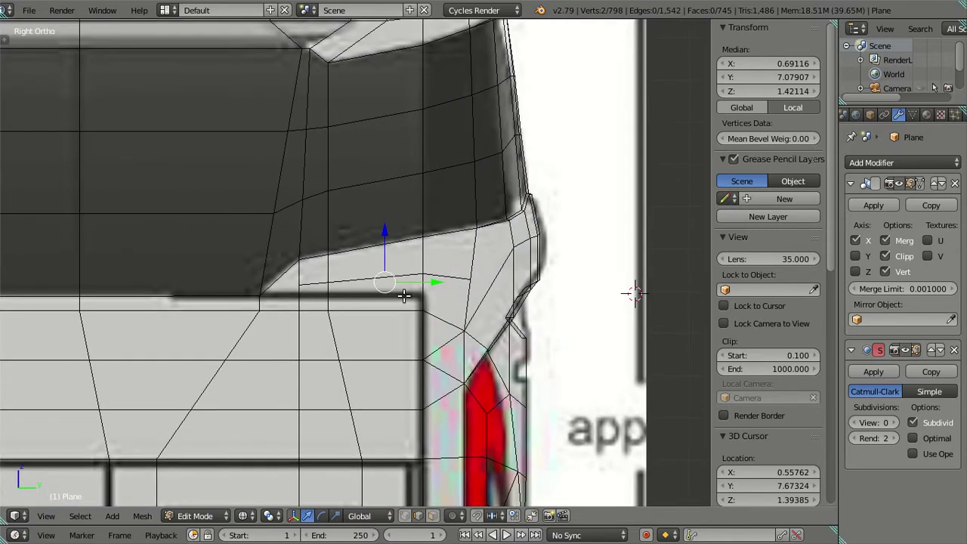
scroll(256, 277, "up", 1)
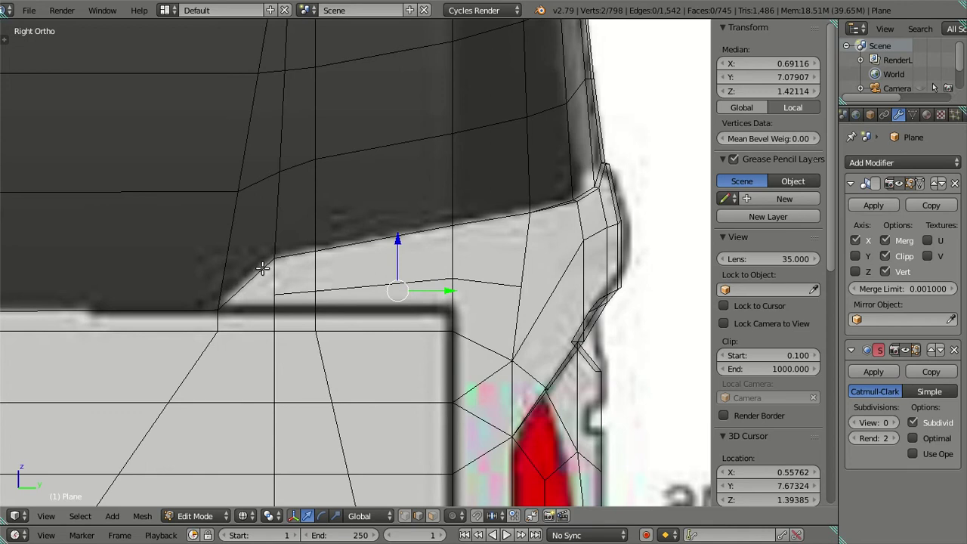
key("z")
key("z")
key("z")
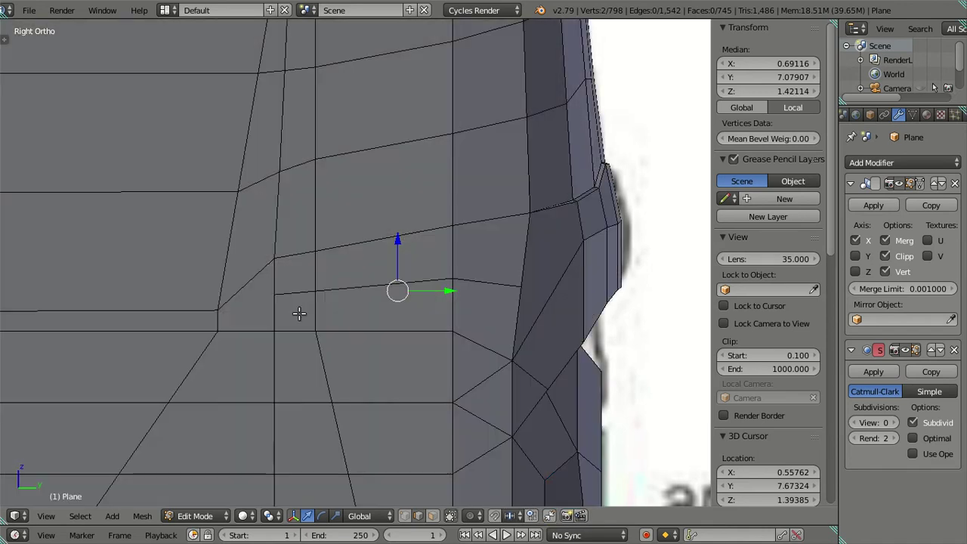
left_click(404, 516)
- Slide the rear-corner vertices along their edges and lower one vertex to Z 1.38914
right_click(214, 302)
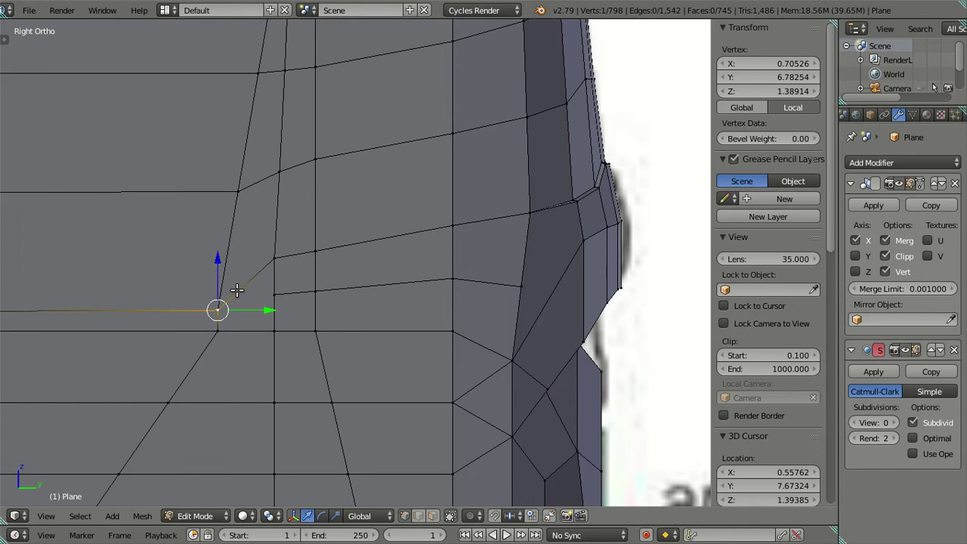
left_click(768, 91)
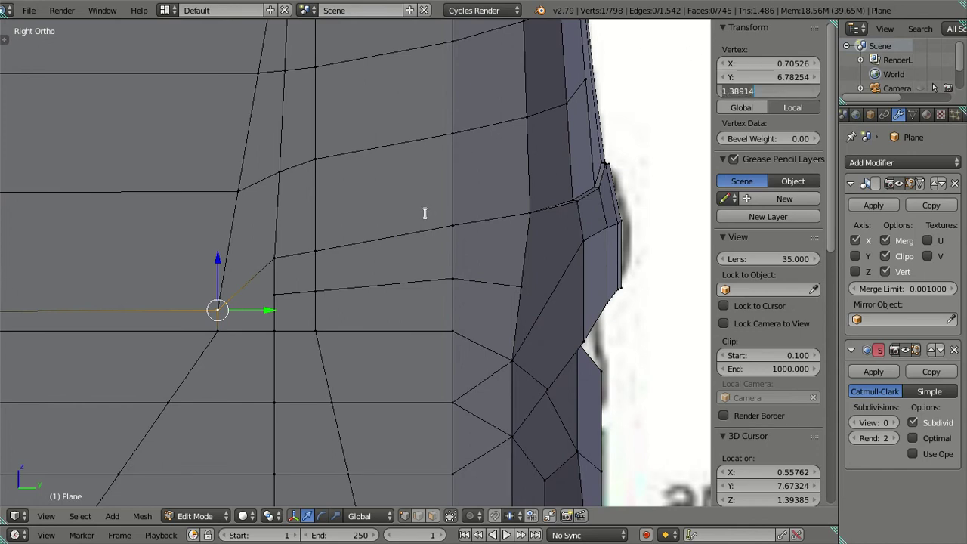
key("Escape")
right_click(452, 225)
right_click(266, 297)
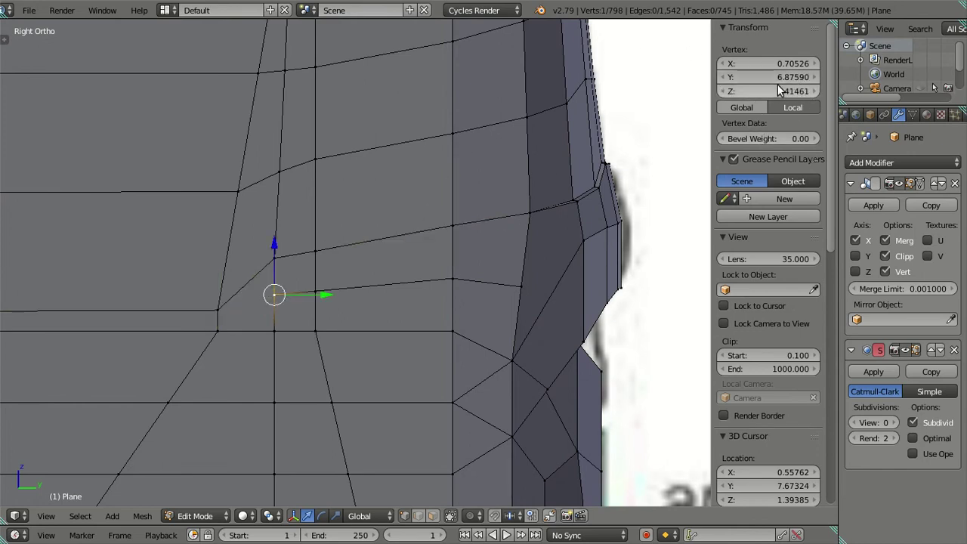
key("shift+v")
left_click(326, 289)
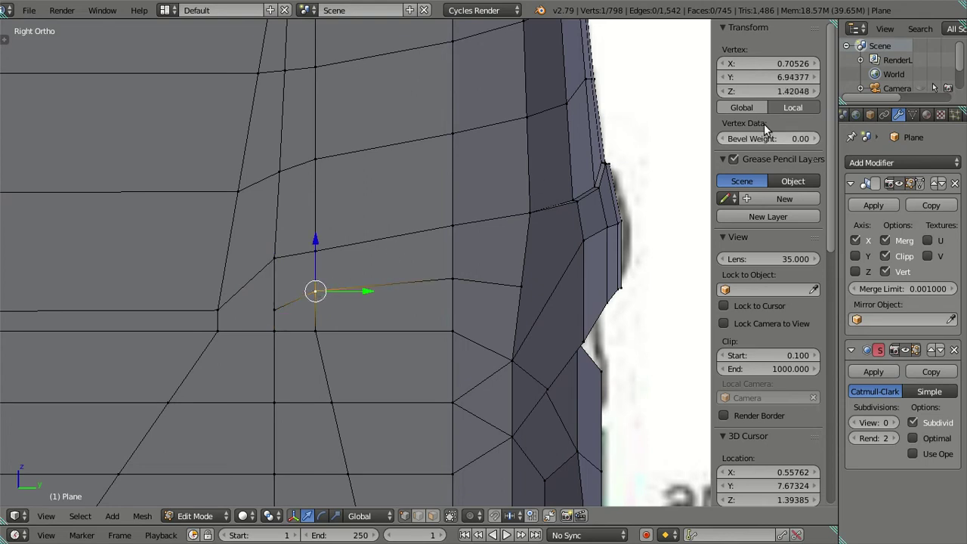
key("shift+v")
left_click(440, 287)
left_click_drag(753, 88, 765, 87)
- Slide a rear-corner vertex along its edge and knife-cut a new edge across the face
key("shift+v")
left_click(523, 282)
middle_click_drag(579, 278, 527, 272)
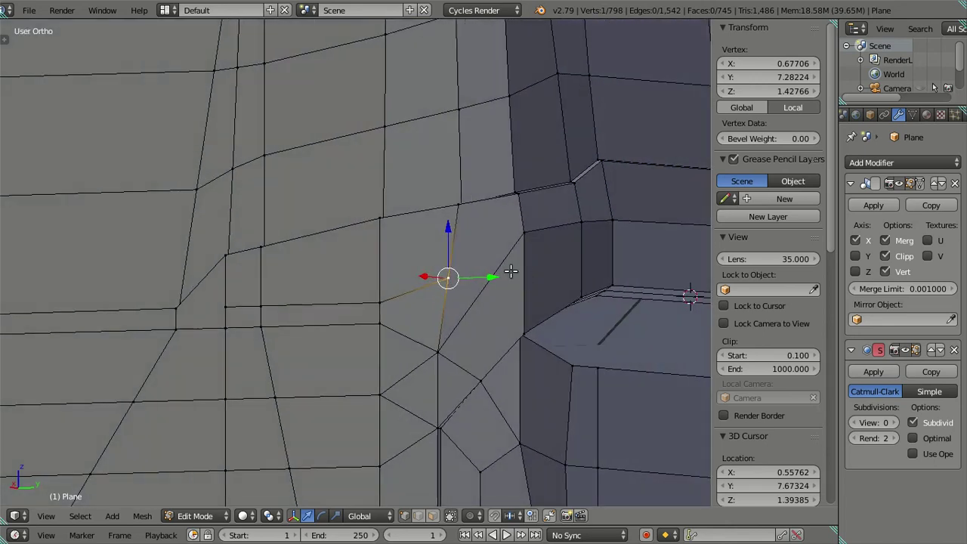
key("k")
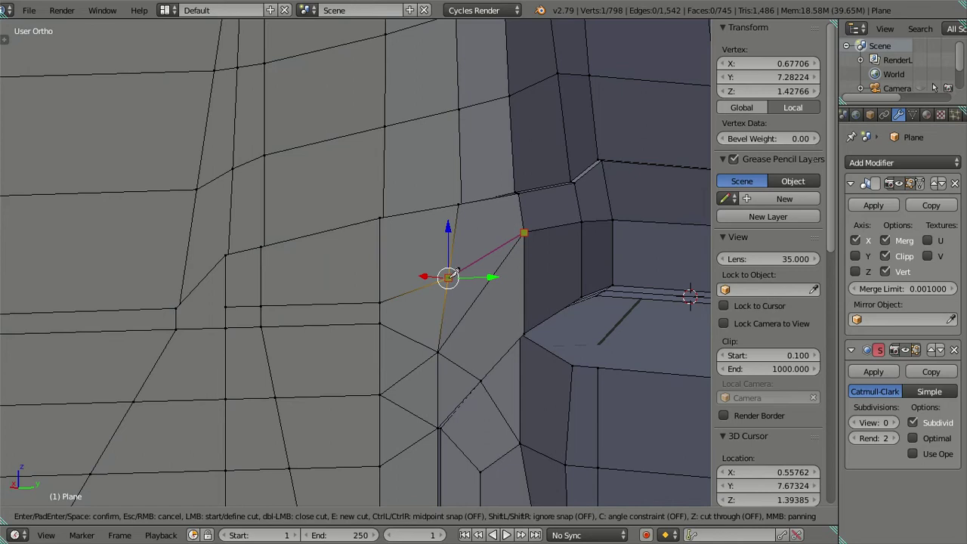
key("Return")
middle_click_drag(457, 271, 488, 298)
- Dissolve the leftover vertex at the rear corner
right_click(496, 319)
mouse_move(547, 237)
middle_mouse_down()
mouse_move(503, 268)
mouse_move(459, 265)
middle_mouse_up()
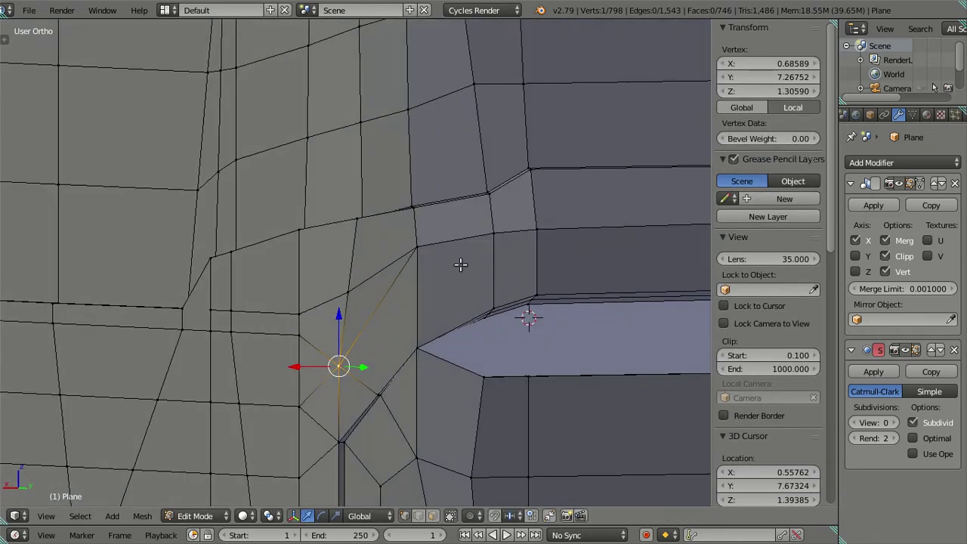
key("x")
left_click(500, 258)
- In side wireframe view, select the rear-corner edge and nudge it slightly down
mouse_move(422, 302)
middle_mouse_down()
mouse_move(430, 333)
mouse_move(458, 315)
middle_mouse_up()
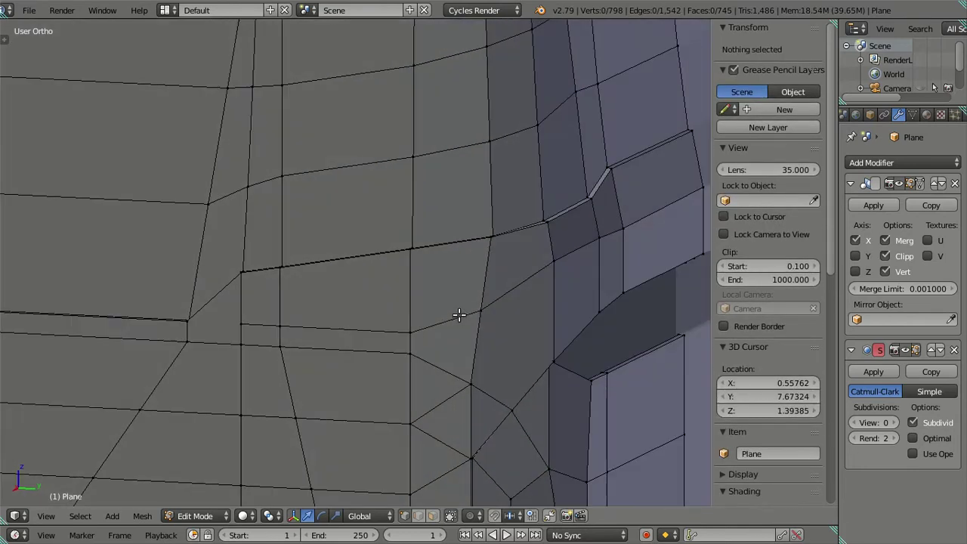
key("KP_3")
key("z")
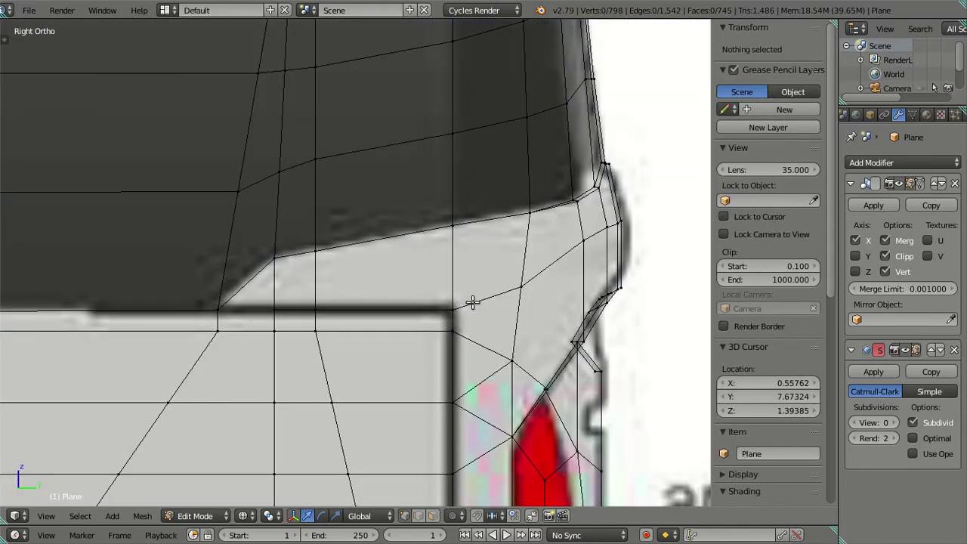
scroll(515, 299, "up", 1)
right_click(545, 292)
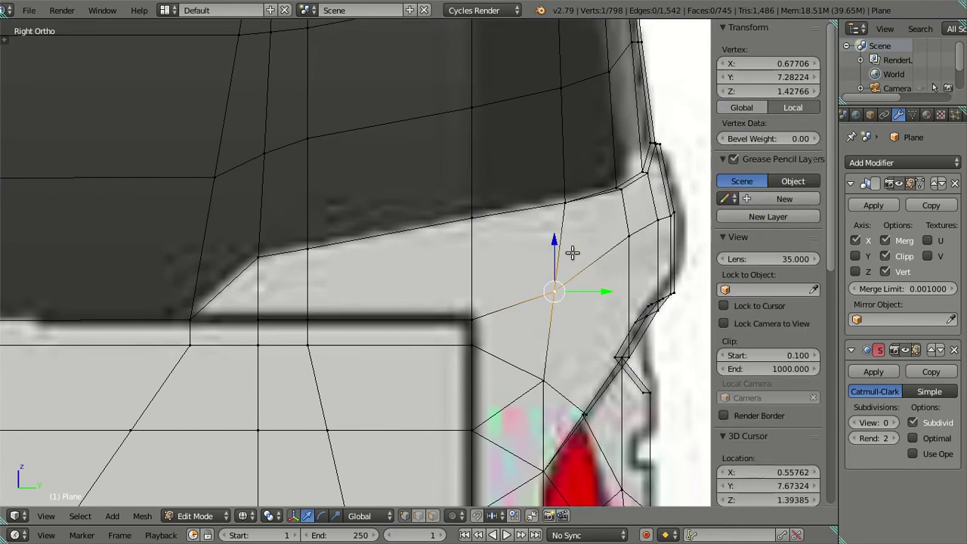
right_click(647, 225, "shift")
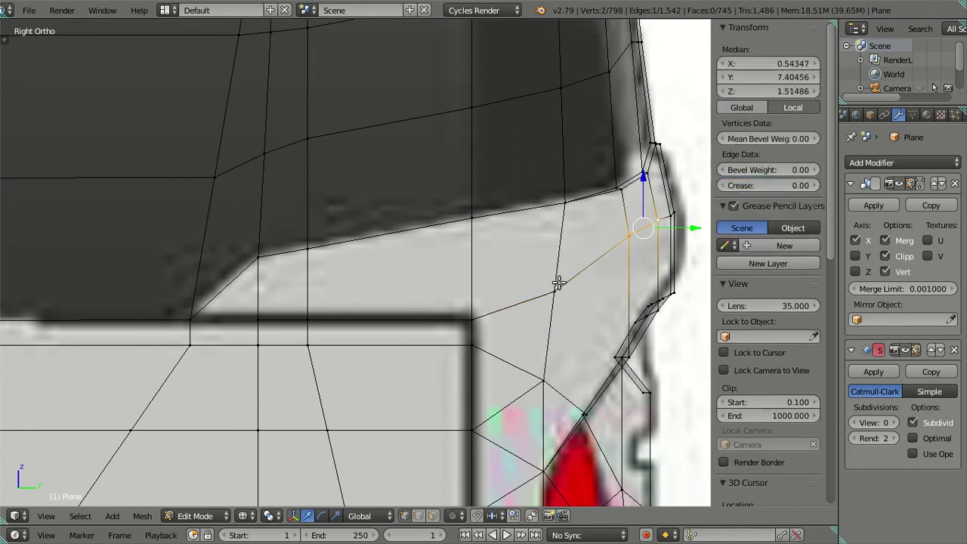
left_click_drag(647, 176, 639, 192)
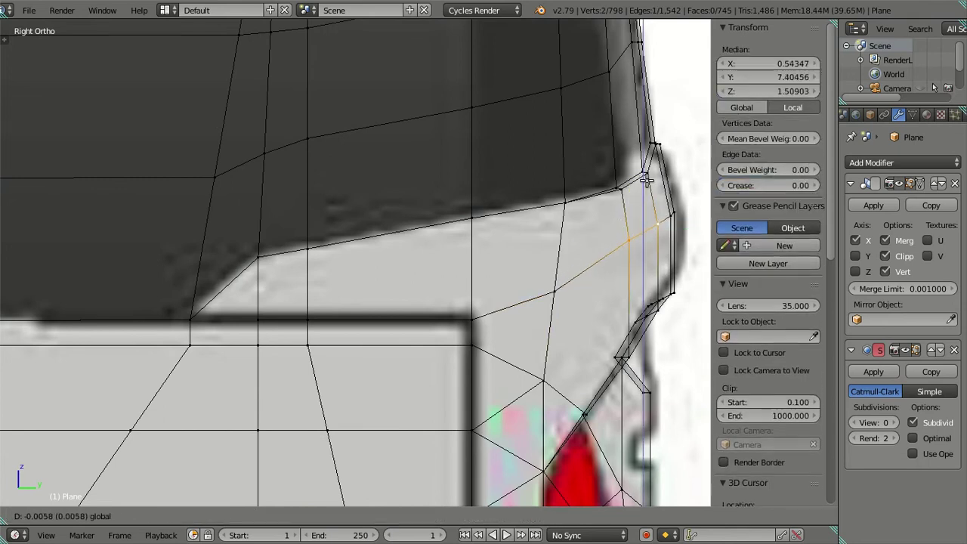
- Lower a single corner vertex straight down along Z to follow the blueprint
right_click(568, 293)
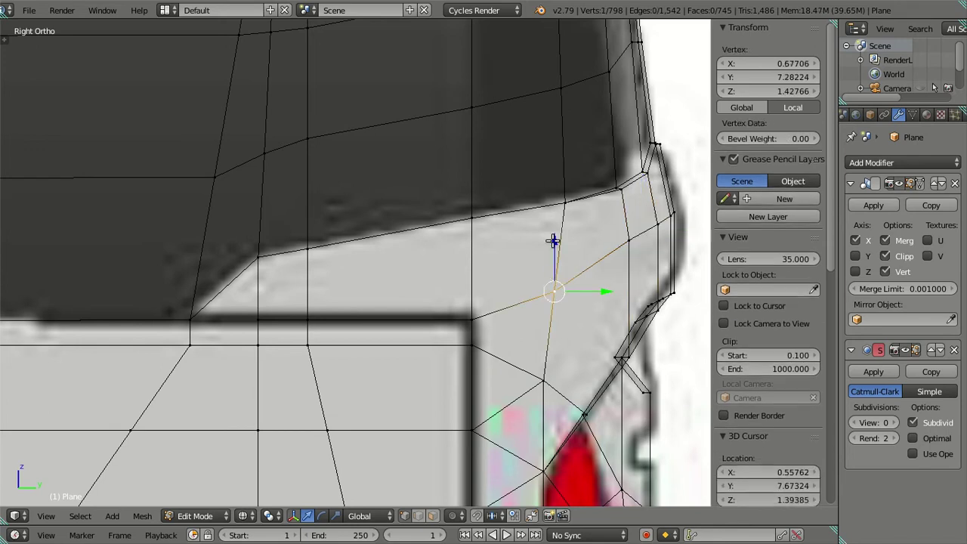
key("g")
key("z")
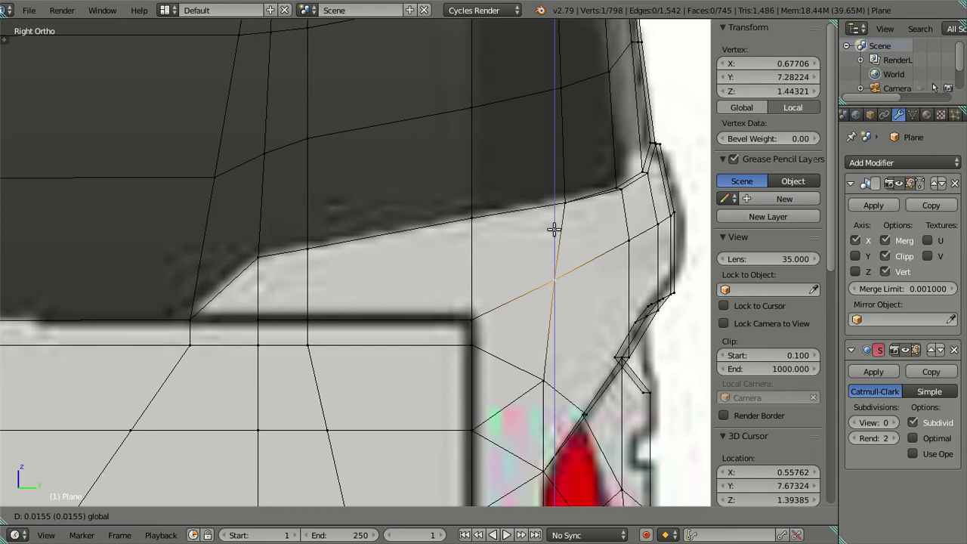
left_click(554, 229)
scroll(553, 228, "down", 2)
key("a")
- Orbit around the rear corner to inspect its vertices
mouse_move(632, 289)
middle_mouse_down()
mouse_move(447, 259)
mouse_move(368, 272)
mouse_move(509, 255)
mouse_move(483, 274)
mouse_move(267, 261)
mouse_move(488, 262)
middle_mouse_up()
right_click(488, 262)
right_click(488, 262)
right_click(488, 262)
key("a")
mouse_move(432, 265)
middle_mouse_down()
mouse_move(491, 262)
mouse_move(493, 234)
mouse_move(469, 242)
mouse_move(478, 258)
mouse_move(307, 324)
mouse_move(447, 330)
mouse_move(387, 318)
mouse_move(373, 327)
middle_mouse_up()
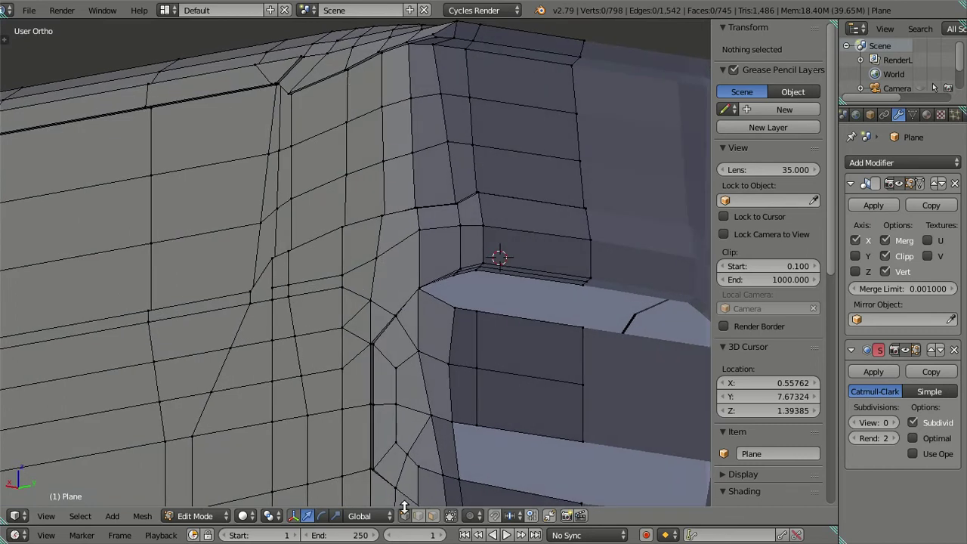
- Dissolve the vertical edge beside the rear side slot
mouse_move(399, 371)
middle_mouse_down()
mouse_move(382, 401)
mouse_move(330, 301)
middle_mouse_up()
scroll(330, 301, "up", 2)
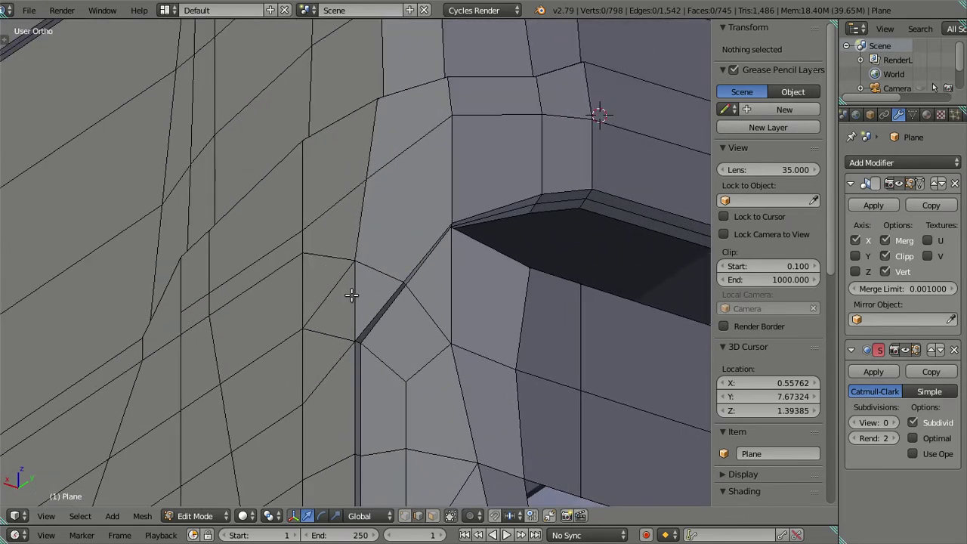
mouse_move(356, 294)
middle_mouse_down()
mouse_move(416, 302)
mouse_move(438, 319)
mouse_move(401, 326)
mouse_move(445, 219)
mouse_move(438, 248)
mouse_move(446, 250)
mouse_move(425, 251)
mouse_move(414, 209)
middle_mouse_up()
right_click(446, 320)
key("x")
left_click(539, 317)
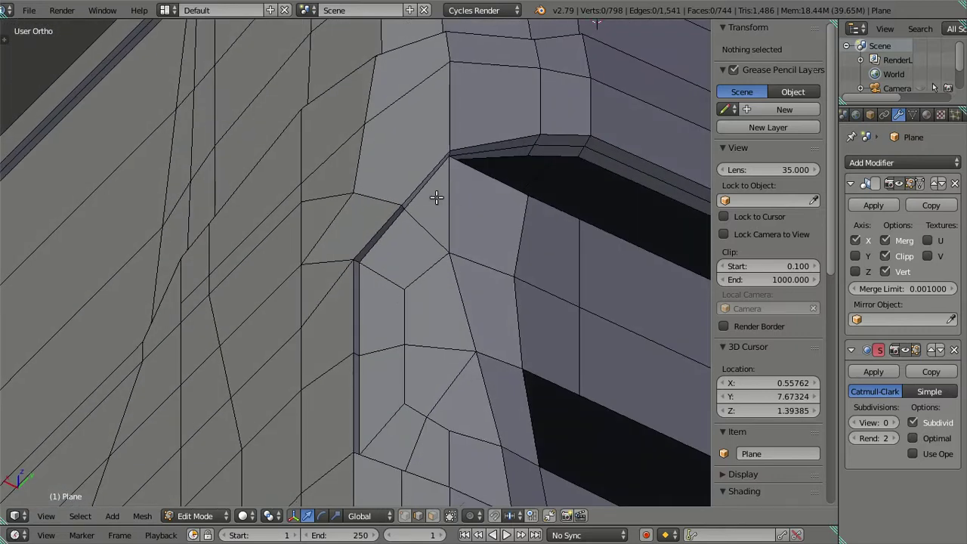
- Knife-cut a new edge beside the slot corner
key("ctrl+r")
key("Escape")
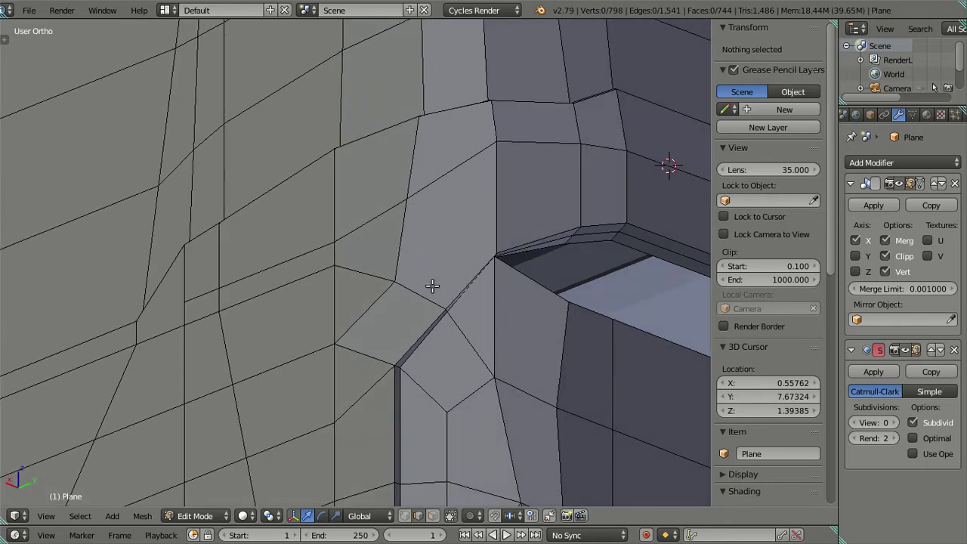
mouse_move(442, 300)
middle_mouse_down()
mouse_move(462, 330)
mouse_move(455, 307)
mouse_move(415, 274)
mouse_move(439, 312)
mouse_move(518, 318)
mouse_move(427, 332)
mouse_move(410, 296)
middle_mouse_up()
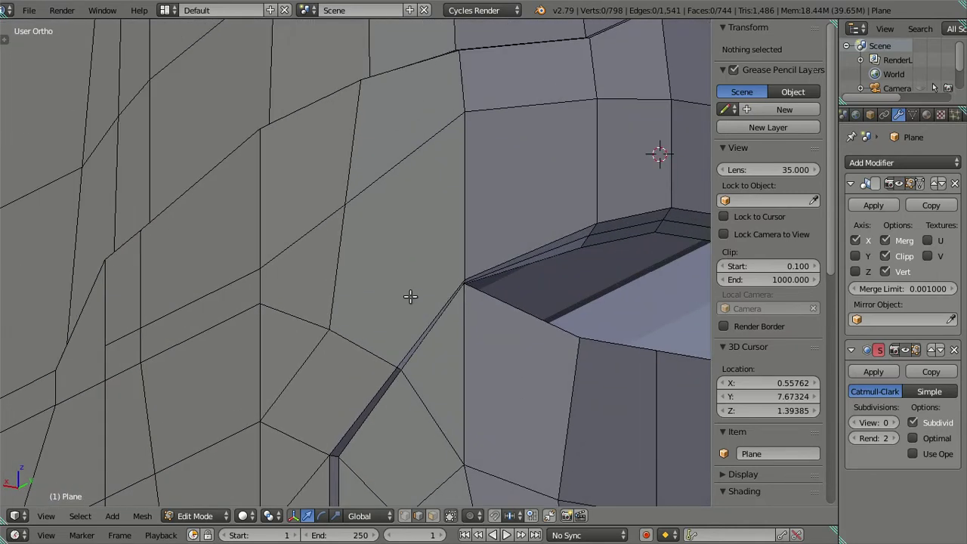
key("k")
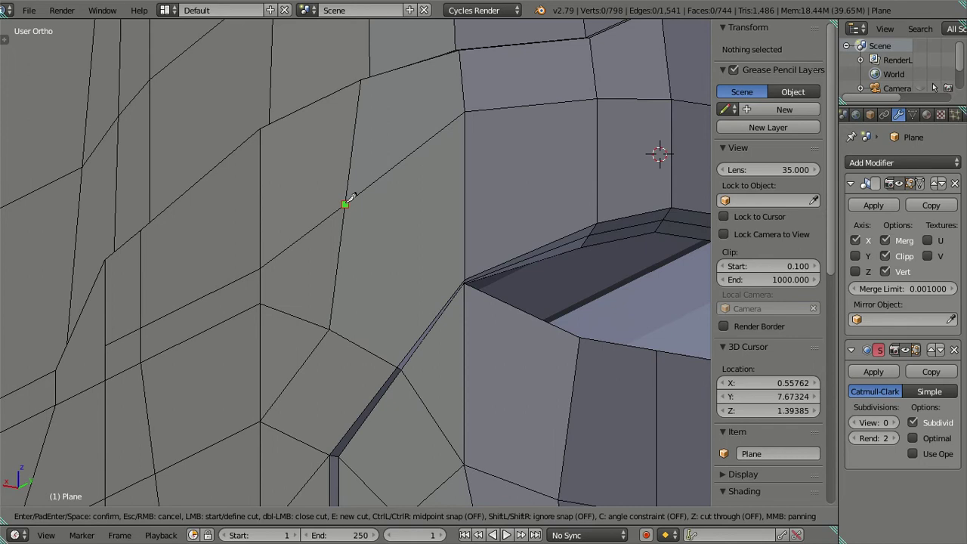
left_click(397, 366)
key("Return")
- Dissolve the old edge and leftover vertex next to the cut, then undo the bad dissolves
right_click(433, 321)
mouse_move(433, 320)
middle_mouse_down()
mouse_move(433, 274)
mouse_move(476, 307)
mouse_move(513, 300)
middle_mouse_up()
key("x")
left_click(546, 288)
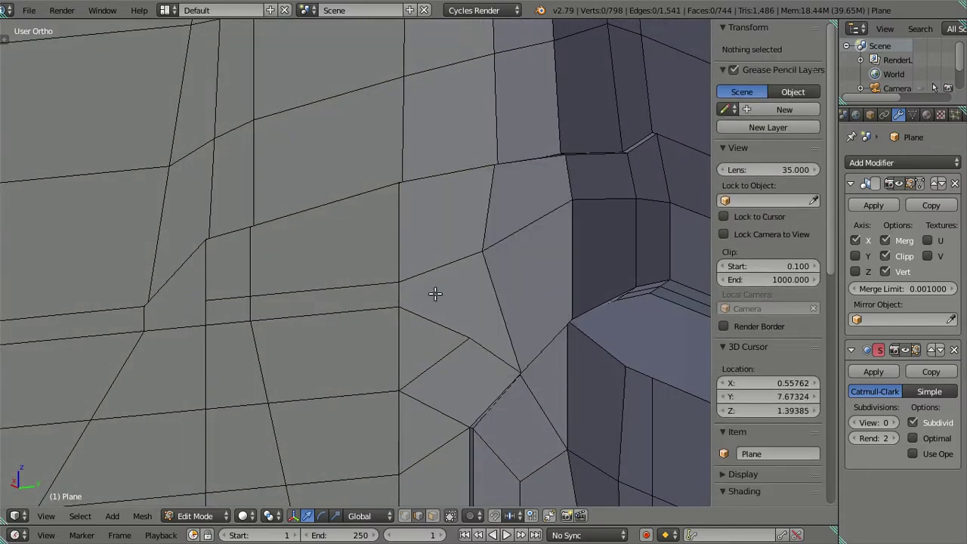
right_click(434, 360)
key("x")
left_click(546, 335)
mouse_move(533, 335)
middle_mouse_down()
mouse_move(489, 346)
mouse_move(494, 282)
mouse_move(535, 242)
mouse_move(498, 372)
mouse_move(485, 378)
middle_mouse_up()
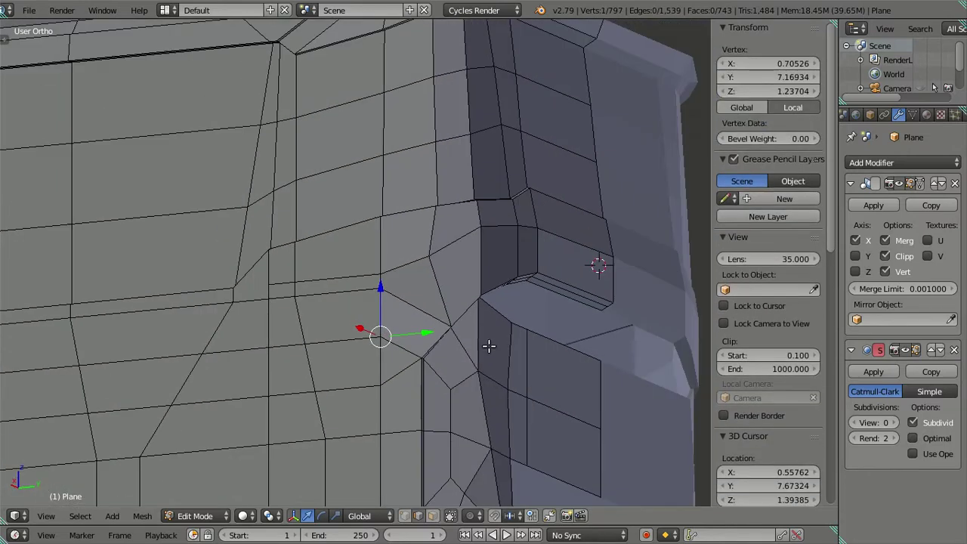
key("ctrl+z")
key("ctrl+z")
key("ctrl+z")
key("ctrl+z")
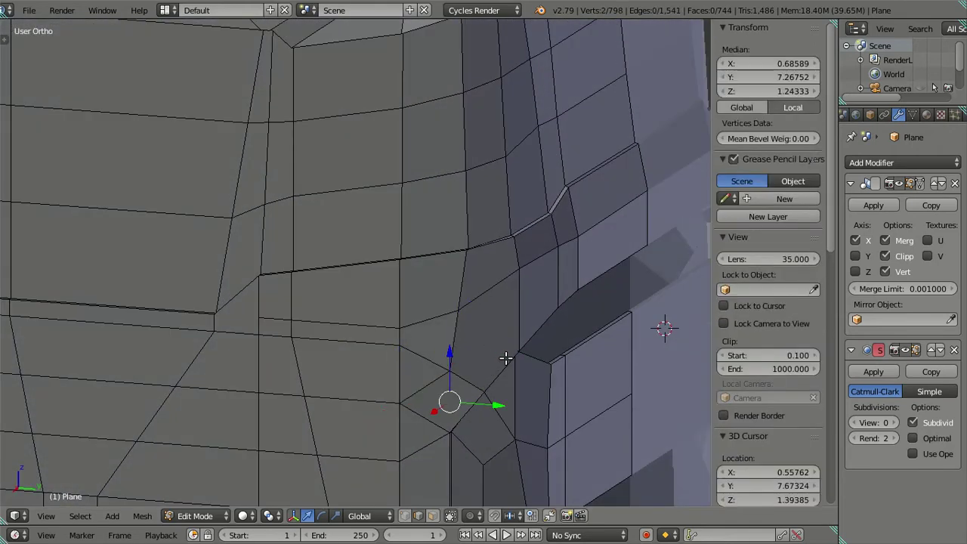
key("ctrl+z")
- Dissolve the diagonal edge near the slot
mouse_move(510, 356)
middle_mouse_down()
mouse_move(449, 315)
mouse_move(458, 246)
mouse_move(518, 291)
mouse_move(632, 257)
mouse_move(443, 301)
mouse_move(432, 345)
mouse_move(390, 280)
mouse_move(427, 330)
mouse_move(446, 412)
mouse_move(534, 426)
mouse_move(566, 401)
mouse_move(503, 339)
mouse_move(490, 389)
mouse_move(474, 212)
mouse_move(444, 230)
mouse_move(418, 214)
mouse_move(419, 201)
mouse_move(349, 287)
mouse_move(289, 257)
mouse_move(367, 323)
middle_mouse_up()
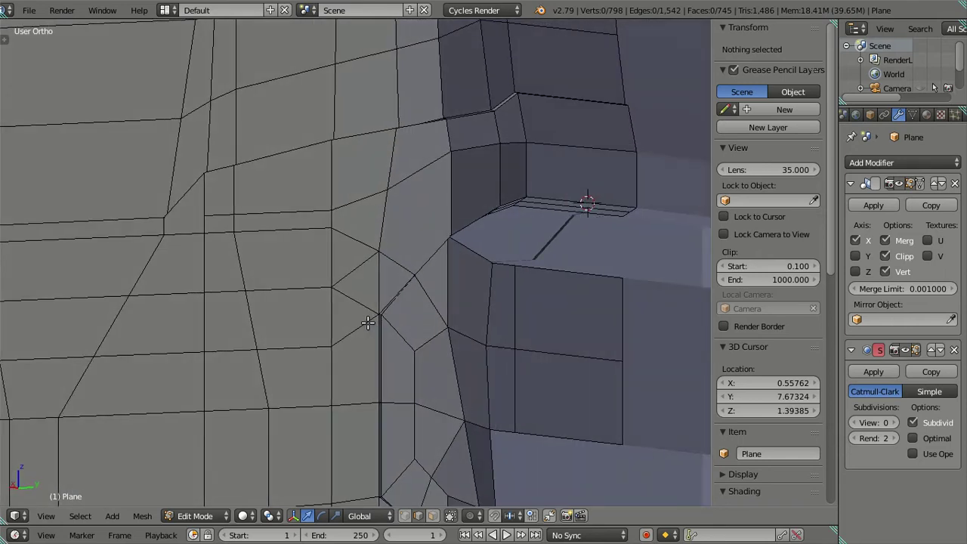
right_click(364, 307)
key("x")
left_click(432, 301)
mouse_move(397, 313)
middle_mouse_down()
mouse_move(427, 329)
mouse_move(391, 283)
middle_mouse_up()
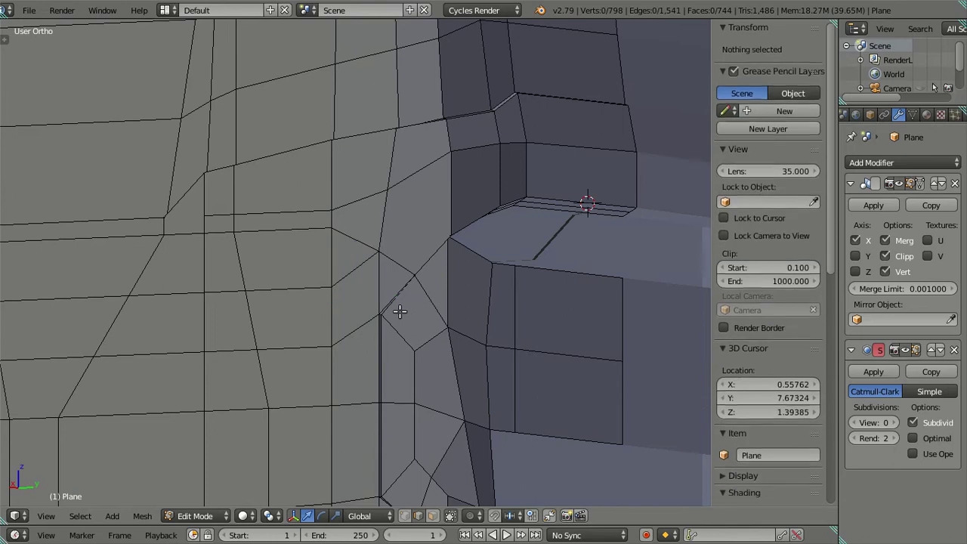
- Zoom in on the whole rear corner and begin adding an edge loop
mouse_move(467, 348)
middle_mouse_down()
mouse_move(471, 334)
mouse_move(492, 367)
mouse_move(456, 349)
middle_mouse_up()
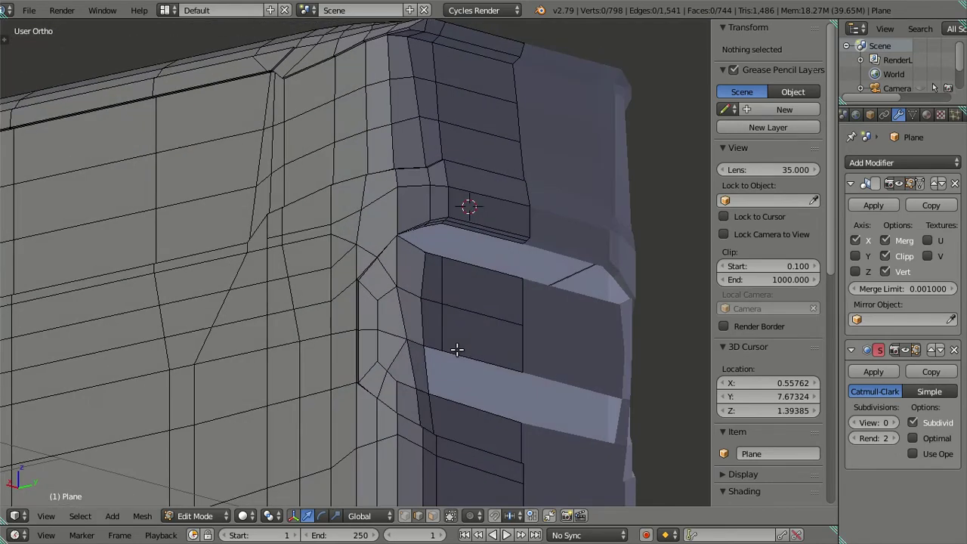
scroll(388, 234, "up", 1)
scroll(395, 341, "up", 1)
scroll(384, 330, "up", 1)
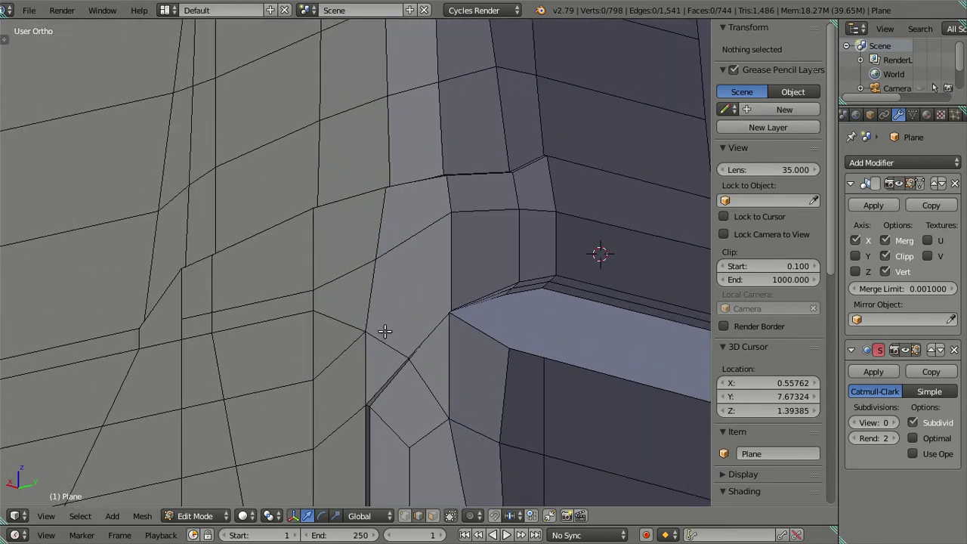
scroll(358, 319, "up", 1)
mouse_move(358, 319)
middle_mouse_down()
mouse_move(356, 263)
mouse_move(361, 339)
middle_mouse_up()
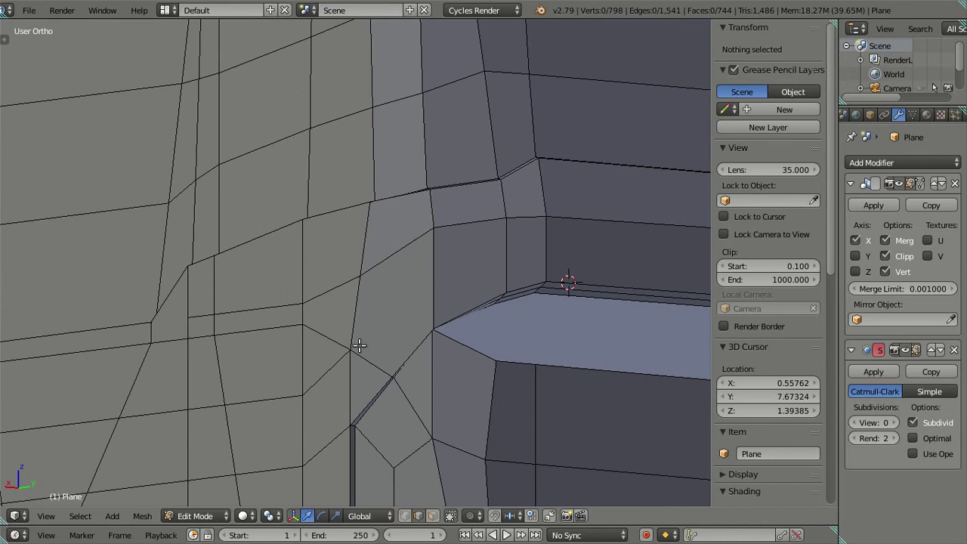
key("ctrl+r")
left_click(546, 245)
right_click(546, 245)
key("a")
middle_click_drag(408, 319, 398, 302)
key("k")
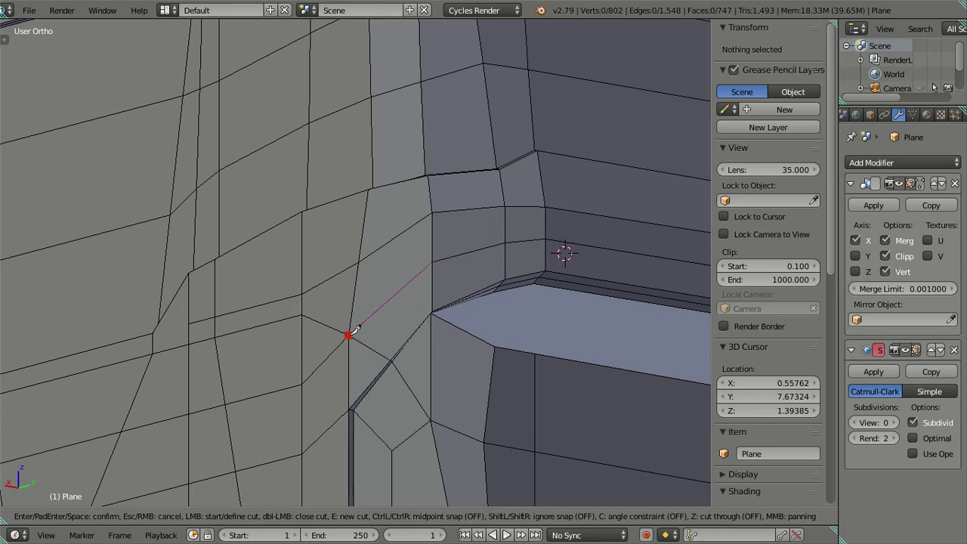
left_click(347, 335)
key("Return")
key("a")
mouse_move(367, 330)
middle_mouse_down()
mouse_move(414, 335)
mouse_move(442, 352)
mouse_move(425, 358)
mouse_move(446, 356)
mouse_move(425, 324)
mouse_move(427, 302)
mouse_move(388, 324)
mouse_move(435, 276)
mouse_move(241, 351)
mouse_move(281, 392)
mouse_move(370, 339)
mouse_move(435, 339)
mouse_move(444, 324)
mouse_move(428, 264)
mouse_move(384, 291)
middle_mouse_up()
mouse_move(377, 341)
middle_mouse_down()
mouse_move(395, 231)
mouse_move(360, 242)
mouse_move(371, 234)
mouse_move(425, 370)
mouse_move(446, 483)
mouse_move(443, 375)
mouse_move(376, 276)
mouse_move(308, 340)
mouse_move(280, 341)
mouse_move(255, 320)
mouse_move(267, 244)
mouse_move(302, 302)
mouse_move(333, 275)
mouse_move(446, 386)
mouse_move(425, 388)
mouse_move(420, 246)
mouse_move(438, 322)
mouse_move(382, 287)
middle_mouse_up()
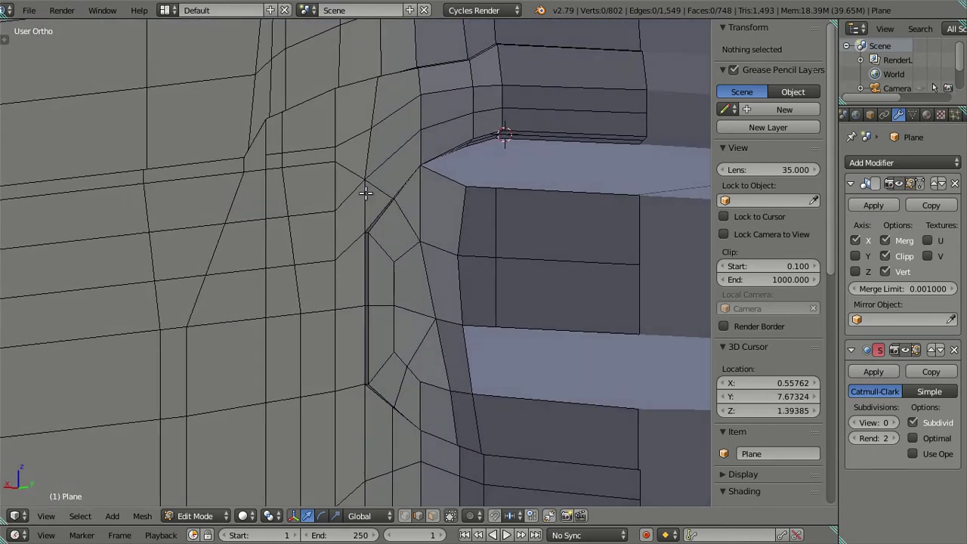
mouse_move(386, 176)
middle_mouse_down()
mouse_move(363, 248)
mouse_move(399, 242)
middle_mouse_up()
key("ctrl+z")
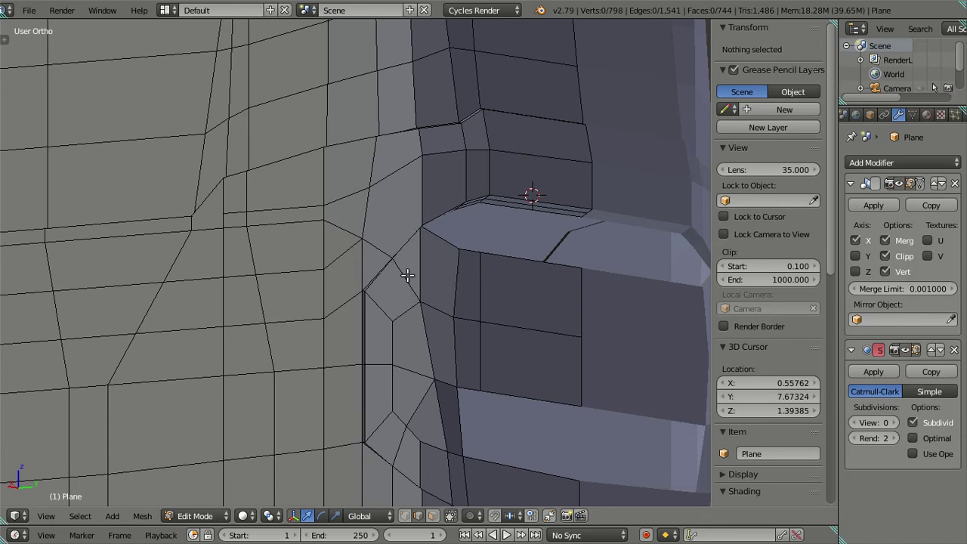
- In the right side view, select the horizontal edge loop running along the bus side
right_click(345, 252)
scroll(296, 273, "down", 5)
key("KP_3")
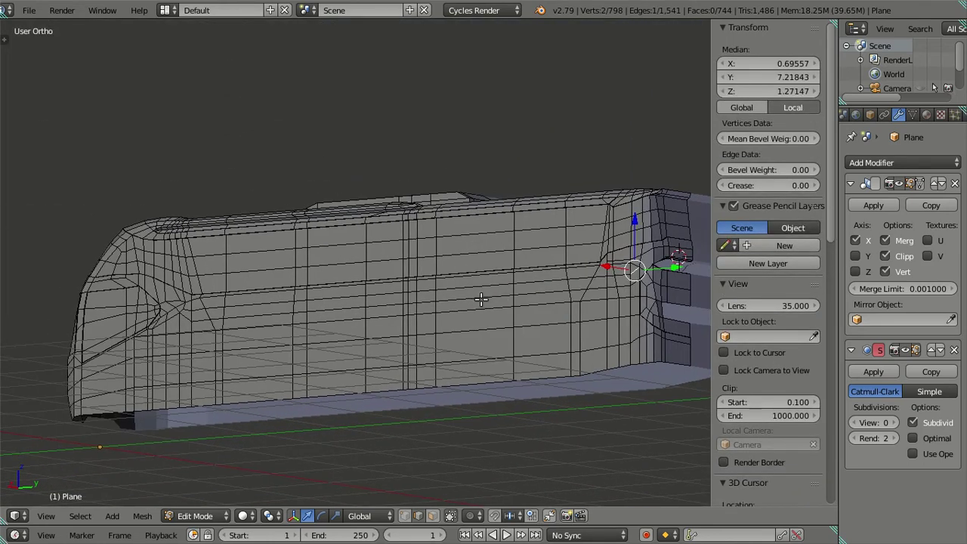
scroll(529, 275, "up", 4)
key("a")
scroll(586, 280, "down", 3)
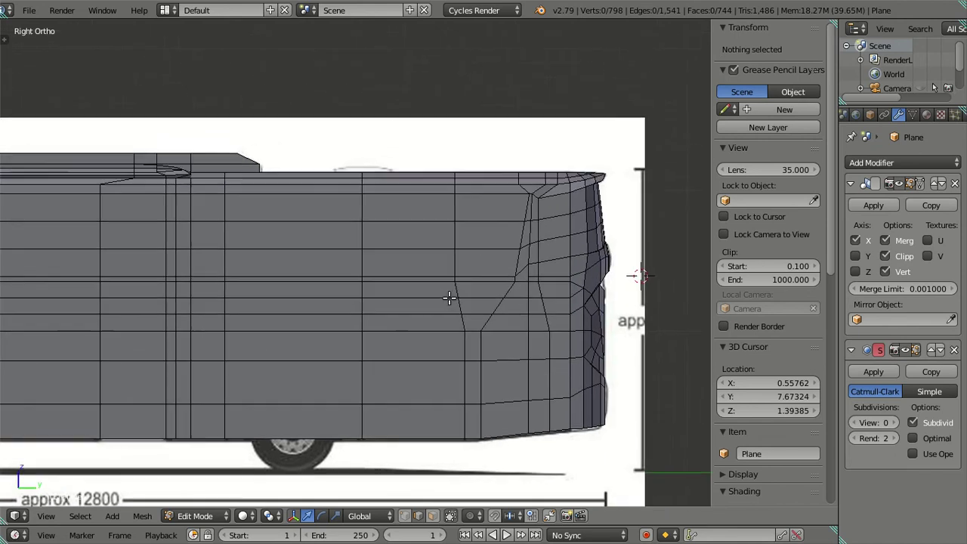
right_click(450, 297, "alt")
scroll(449, 298, "down", 2)
scroll(514, 322, "up", 3)
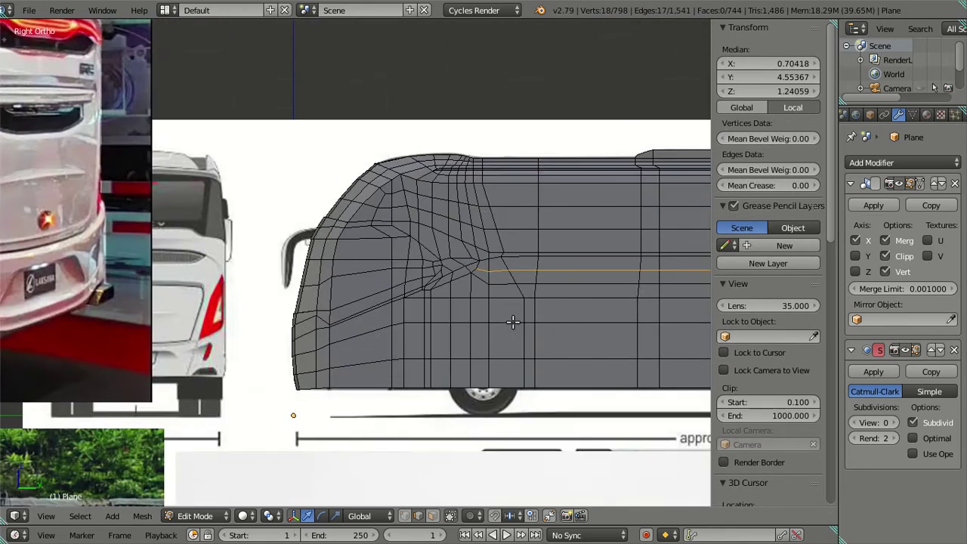
scroll(611, 277, "up", 5)
scroll(348, 312, "up", 2)
scroll(503, 319, "up", 1)
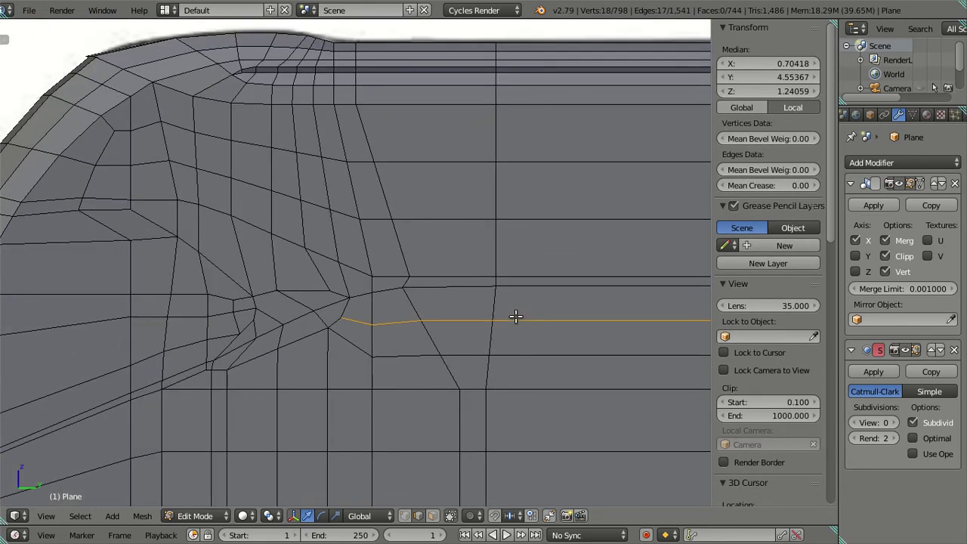
- Dissolve the side edge loop, then revert it in see-through wireframe
key("x")
left_click(524, 312)
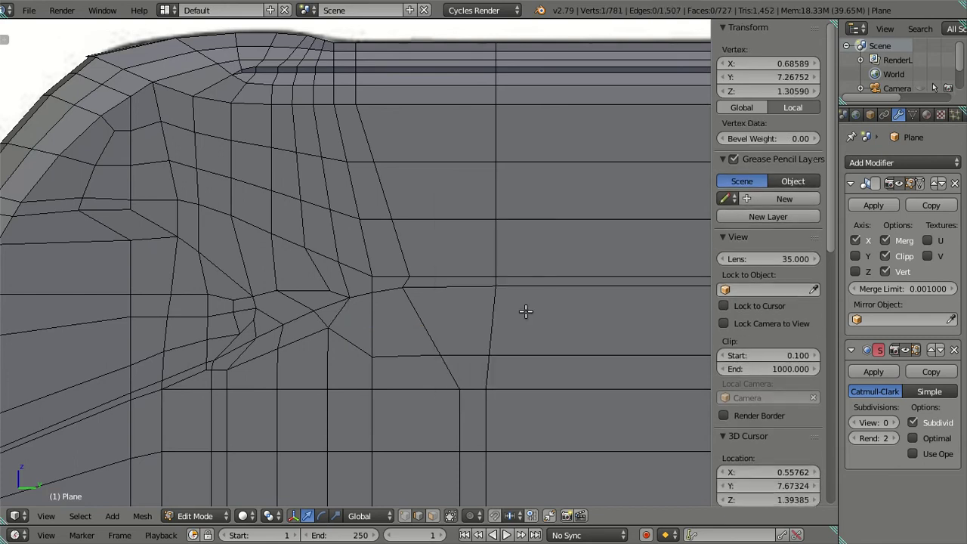
key("z")
key("ctrl+r")
left_click(526, 312)
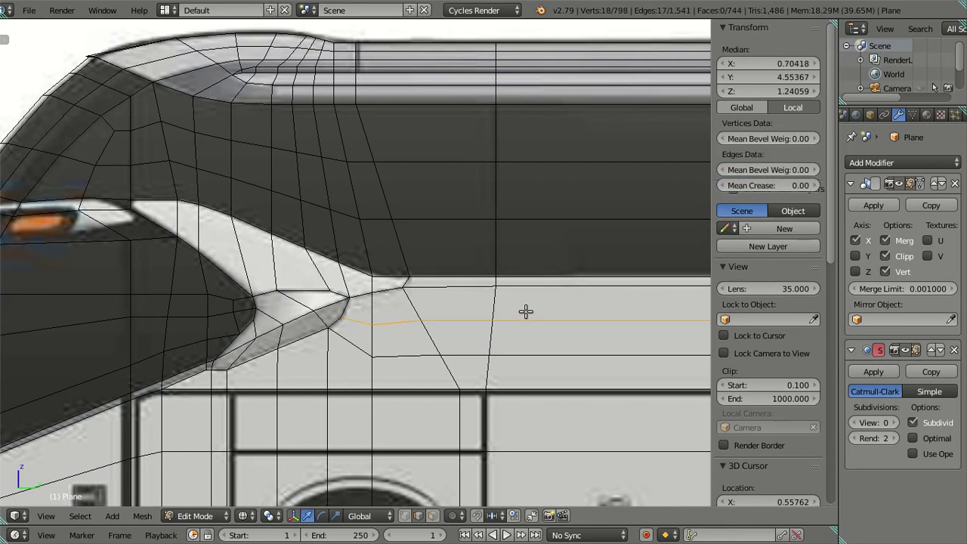
right_click(526, 311)
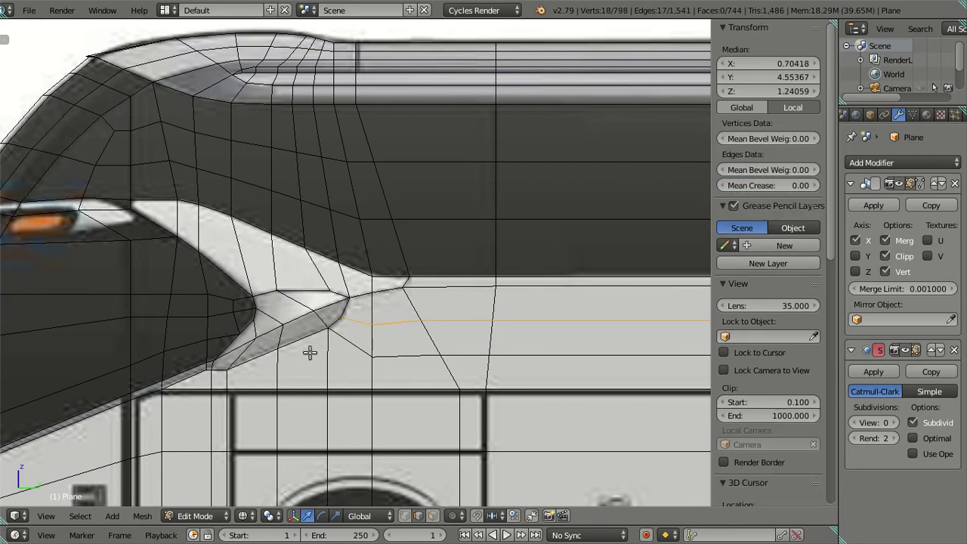
- Switch to vertex select and snap the 3D cursor to the loop's end vertex
scroll(307, 353, "up", 1)
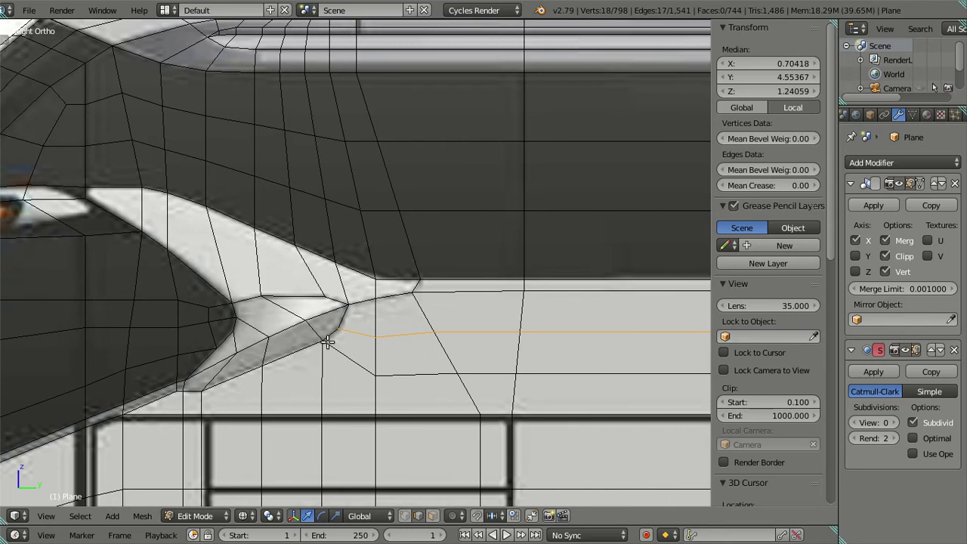
scroll(327, 343, "up", 1)
left_click(405, 517)
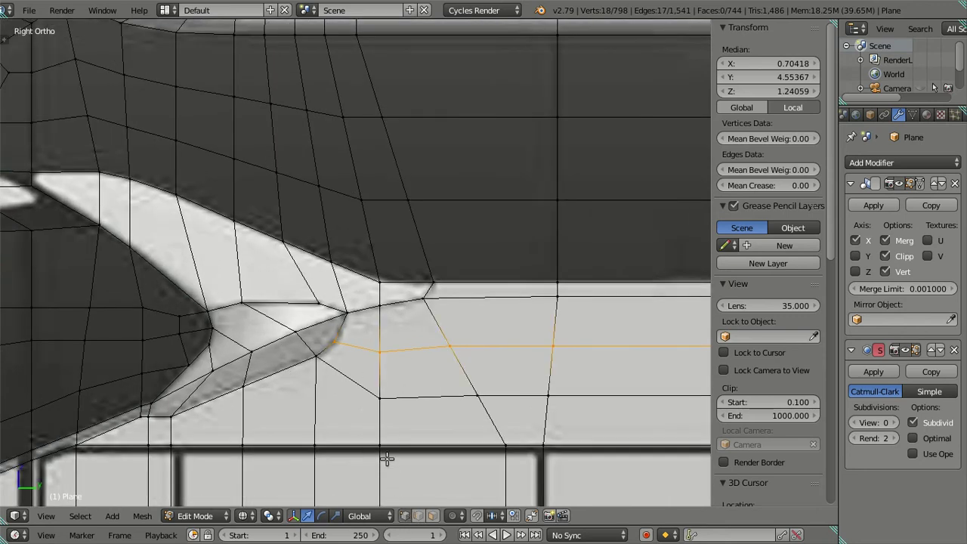
right_click(349, 353)
key("shift+s")
left_click(388, 336)
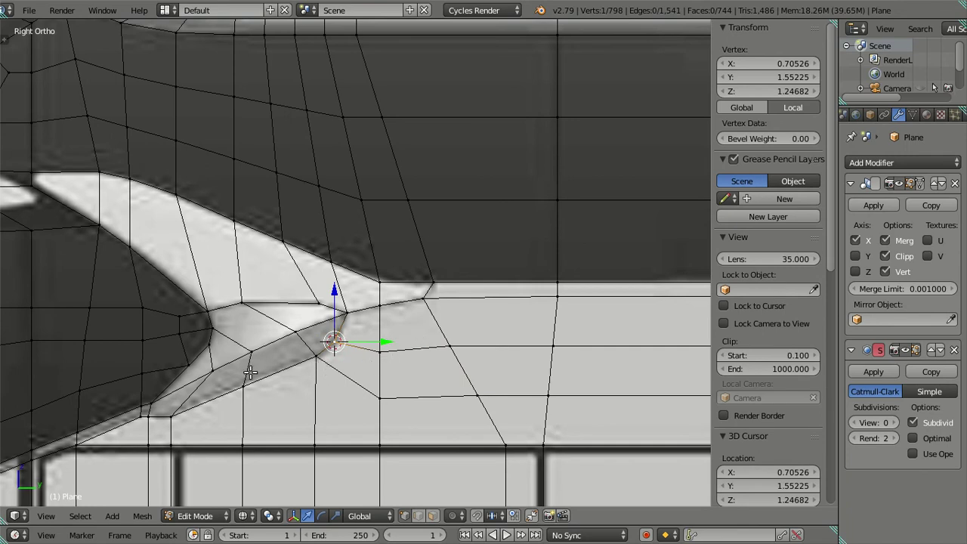
- Move the end vertex onto the blueprint outline and snap the 3D cursor to it
key("g")
left_click(311, 357, "ctrl")
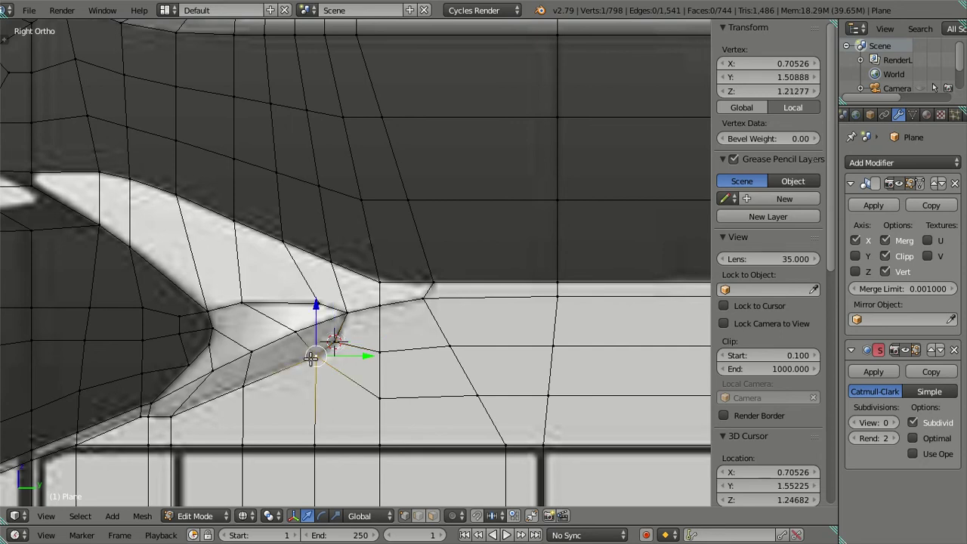
key("shift+s")
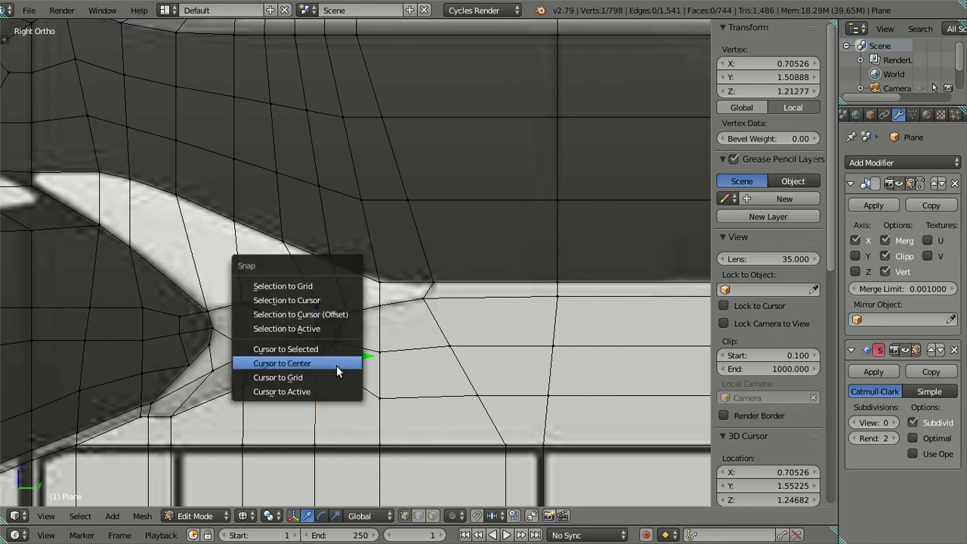
left_click(337, 347)
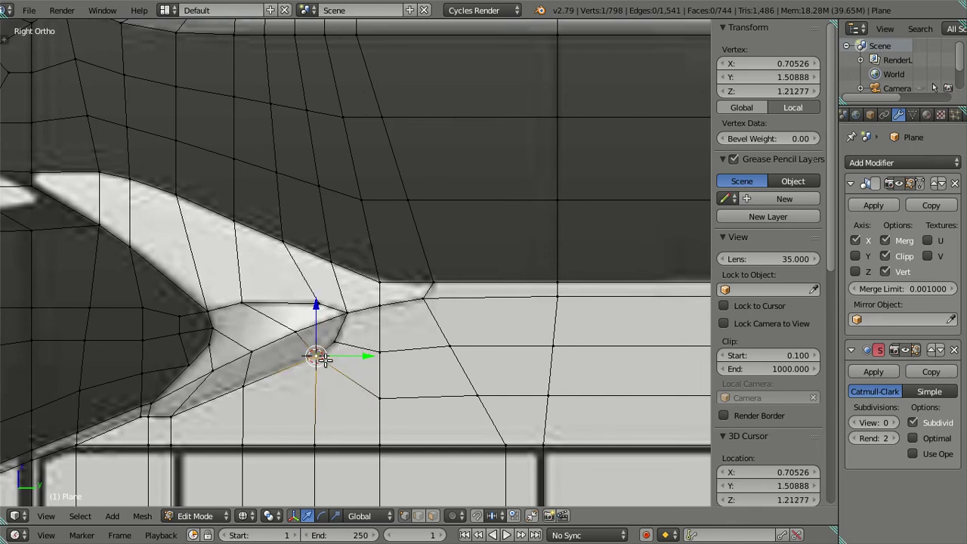
- Merge the corner vertex with its neighbour into a single vertex
right_click(334, 342, "shift")
key("alt+m")
left_click(329, 341)
right_click(242, 387)
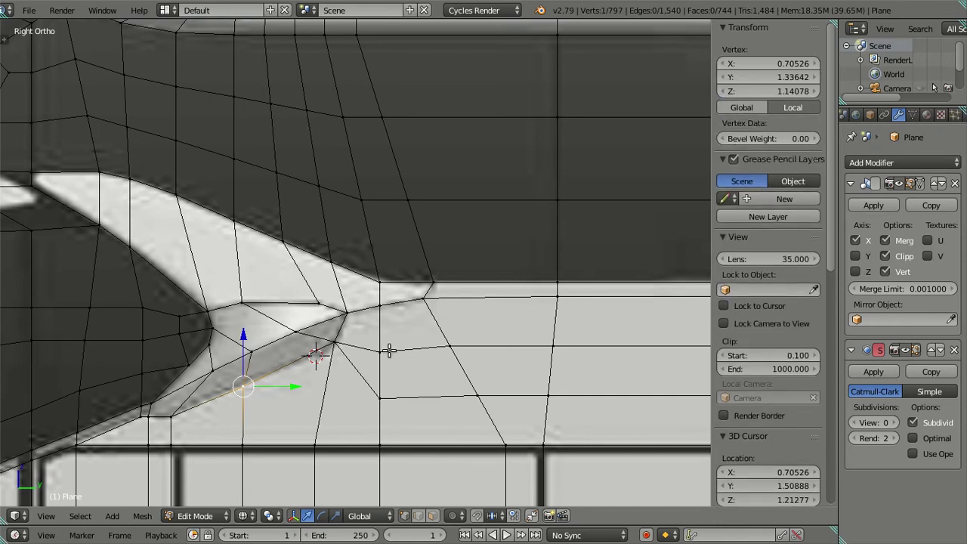
key("shift+s")
key("ctrl+z")
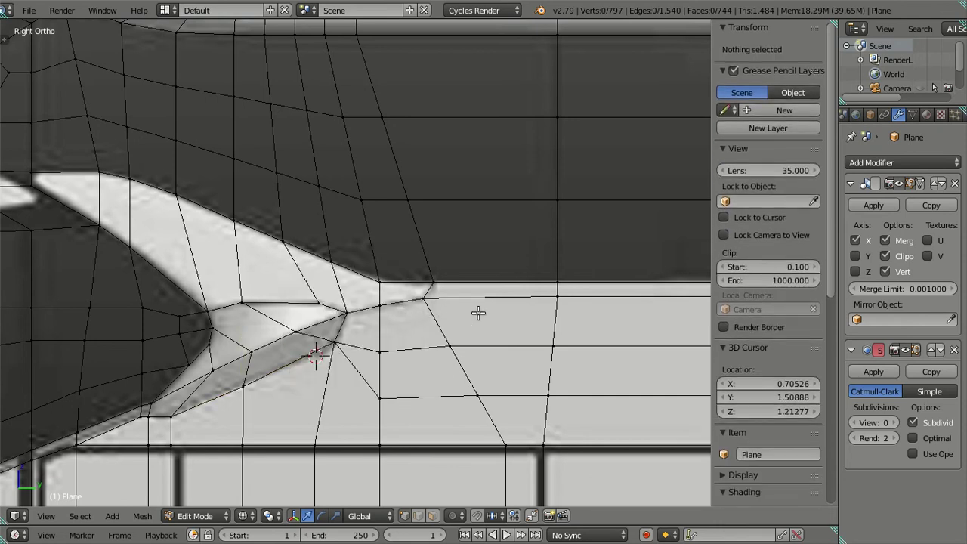
key("ctrl+z")
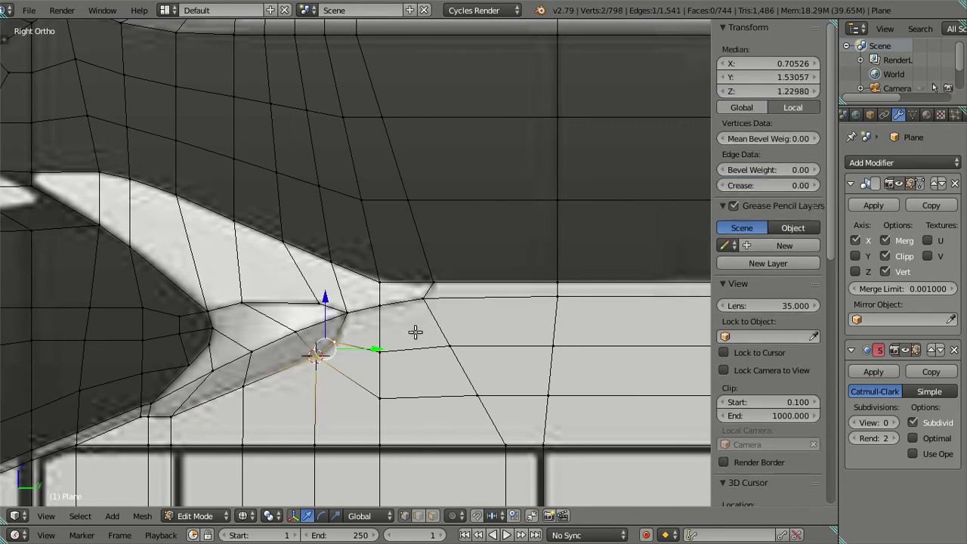
key("alt+m")
left_click(394, 337)
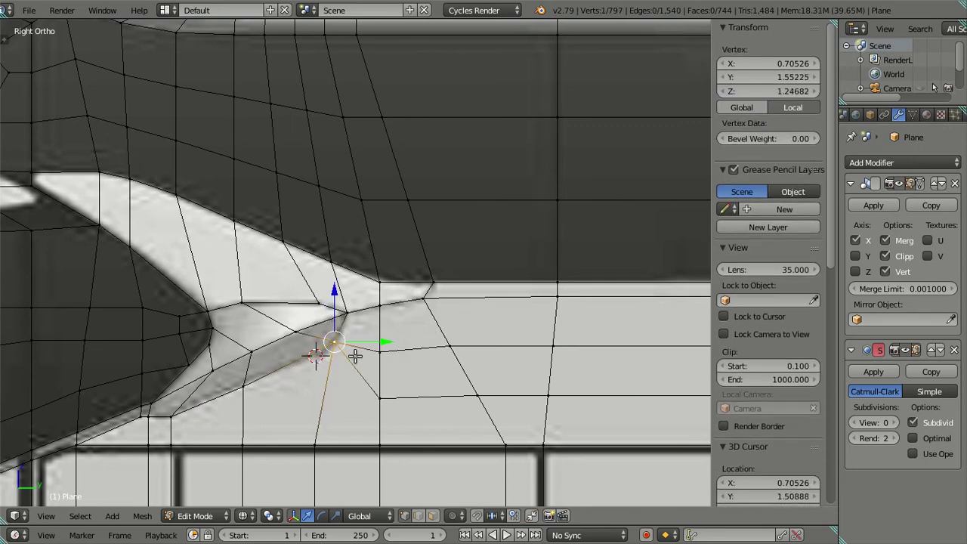
- Snap the lower-left vertex onto the 3D cursor
right_click(246, 386)
key("shift+s")
left_click(463, 295)
key("a")
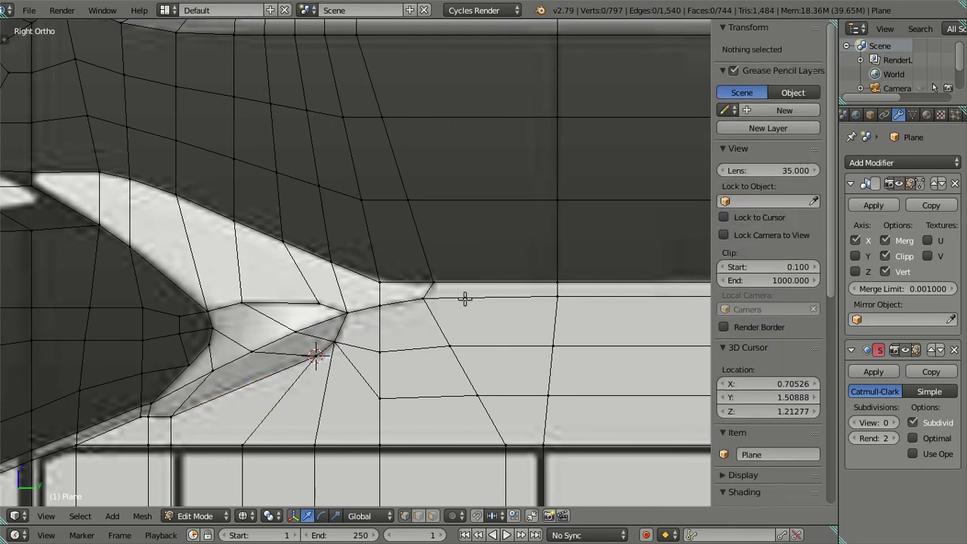
- Select the horizontal side edge loop and orbit to the rear corner
scroll(456, 298, "up", 2)
right_click(475, 333, "alt")
scroll(475, 332, "down", 3)
scroll(479, 324, "down", 2)
mouse_move(568, 314)
middle_mouse_down("shift")
mouse_move(356, 342)
mouse_move(287, 320)
middle_mouse_up("shift")
scroll(356, 341, "down", 1)
scroll(317, 325, "up", 3)
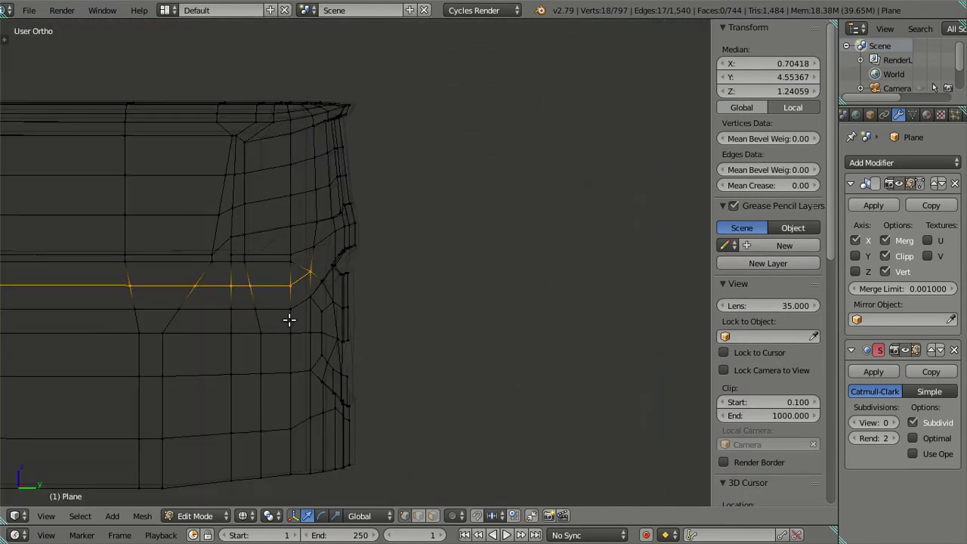
- Dissolve the selected side edge loop, then undo to restore it
scroll(364, 303, "up", 1)
key("x")
left_click(567, 333)
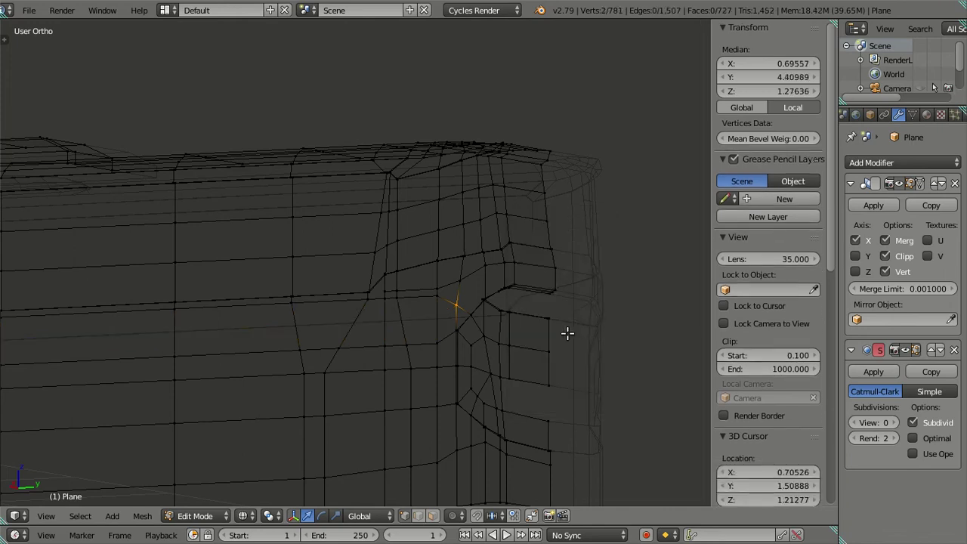
key("a")
key("z")
scroll(511, 340, "up", 2)
mouse_move(511, 340)
middle_mouse_down("shift")
mouse_move(411, 303)
mouse_move(411, 278)
mouse_move(373, 287)
middle_mouse_up("shift")
key("ctrl+z")
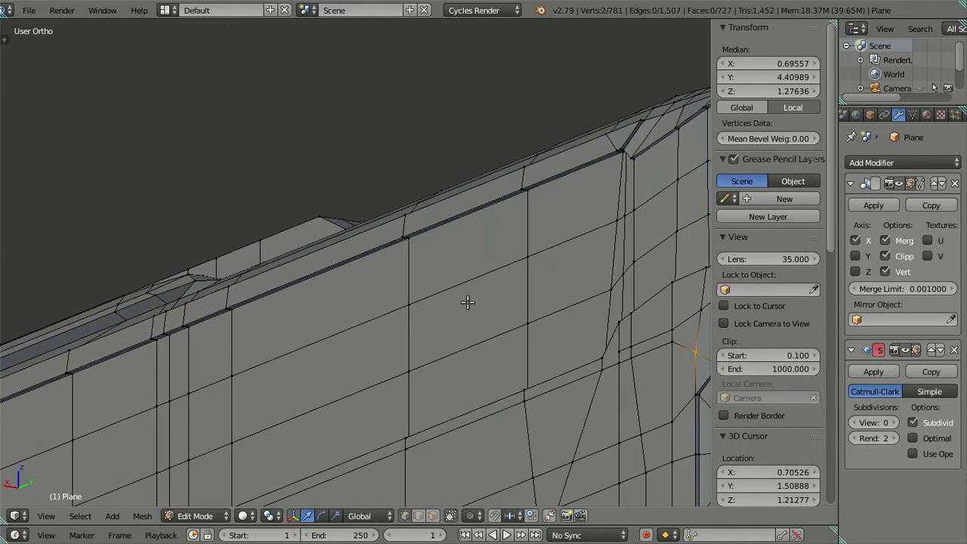
key("ctrl+z")
- Check the rear corner from the left, back and right side views
middle_click_drag(523, 316, 287, 483)
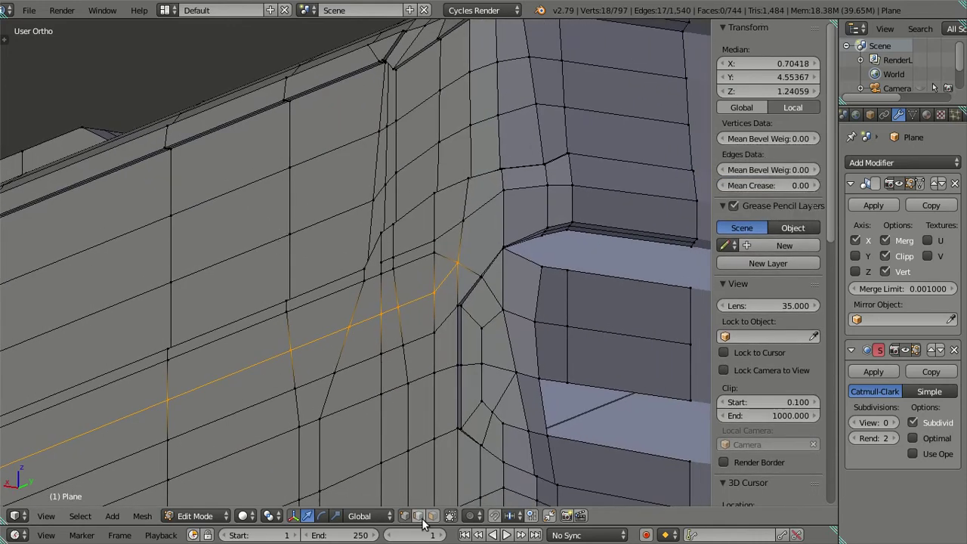
mouse_move(449, 403)
middle_mouse_down()
mouse_move(310, 324)
mouse_move(327, 328)
mouse_move(311, 308)
mouse_move(474, 410)
mouse_move(481, 390)
middle_mouse_up()
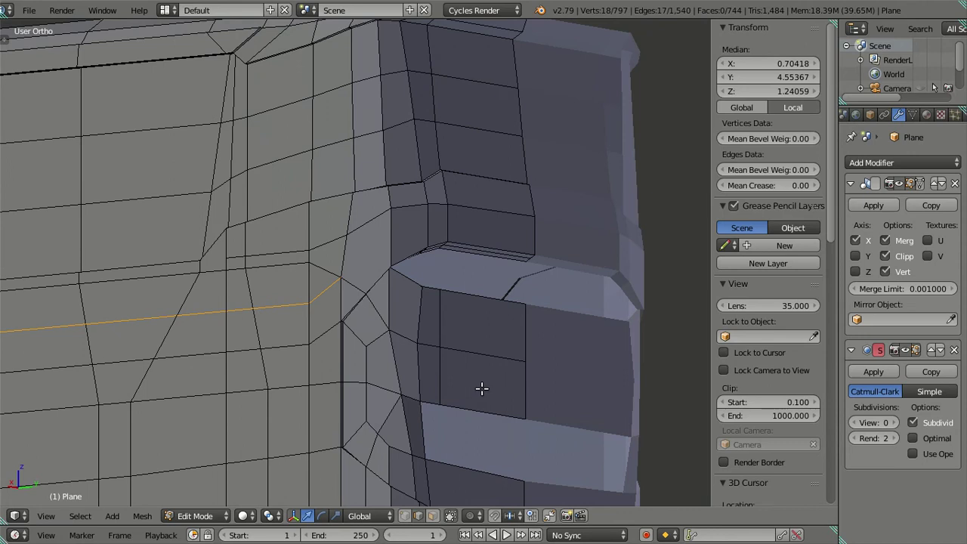
key("ctrl+KP_3")
scroll(490, 384, "down", 3)
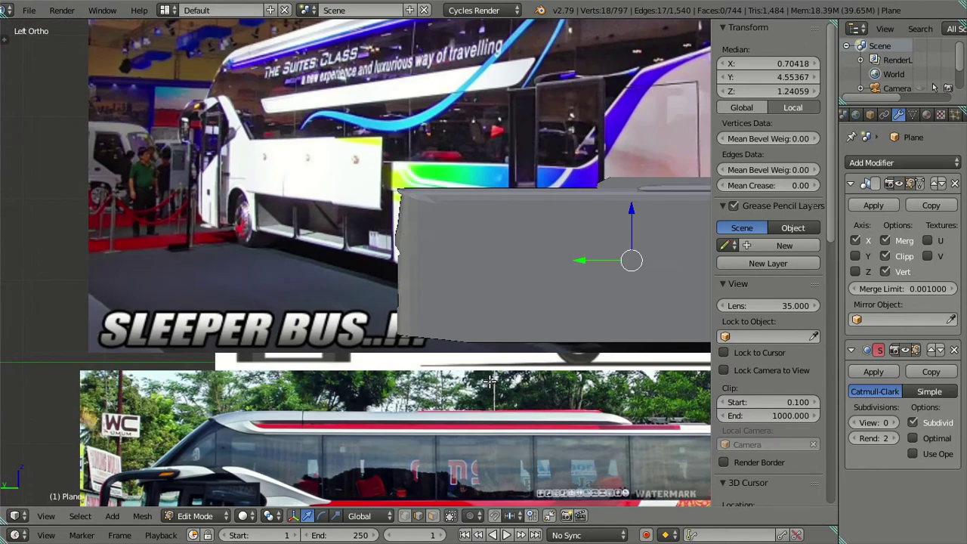
key("ctrl+KP_1")
scroll(352, 371, "up", 3)
scroll(352, 371, "up", 3)
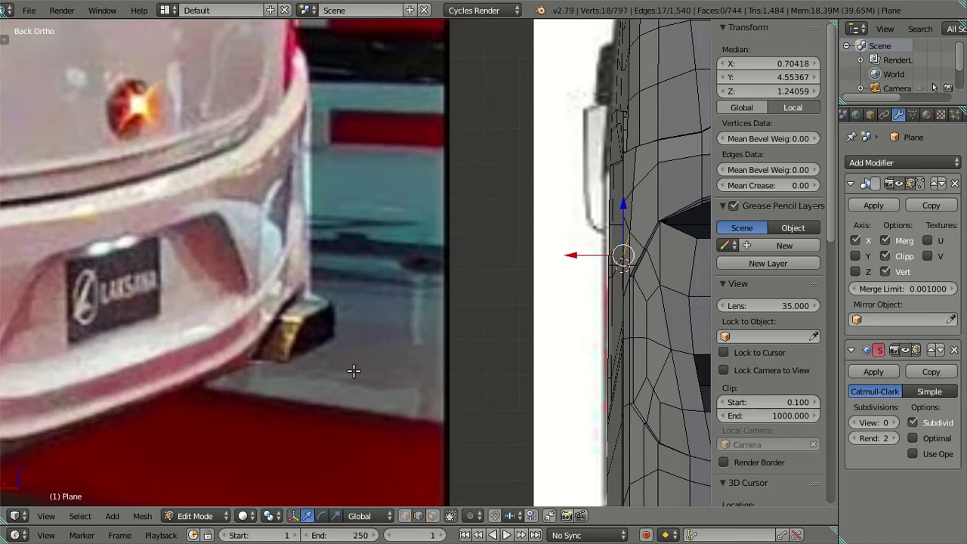
middle_click_drag(352, 370, 354, 369)
key("KP_3")
middle_click_drag(188, 349, 365, 342, "shift")
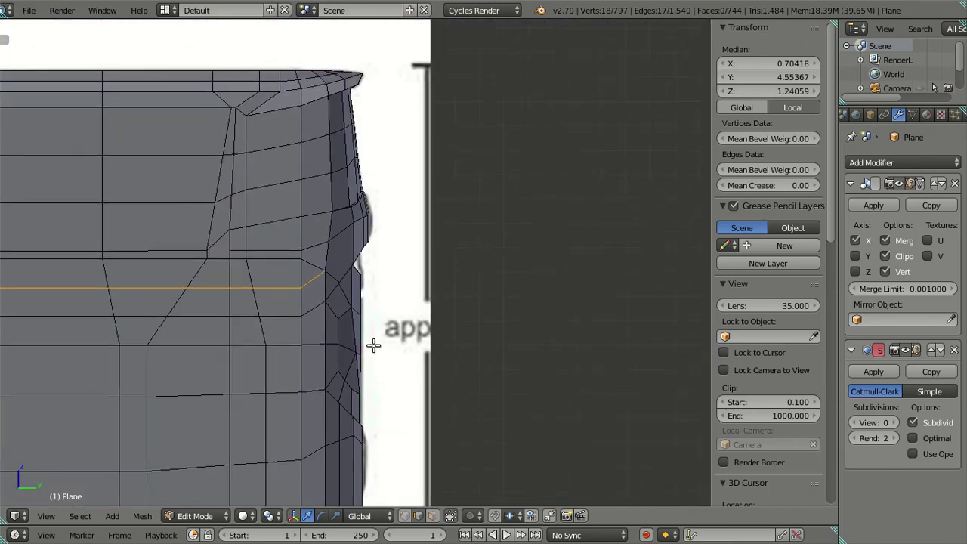
- Dissolve the side edge loop again and inspect the rear corner
key("x")
left_click(470, 305)
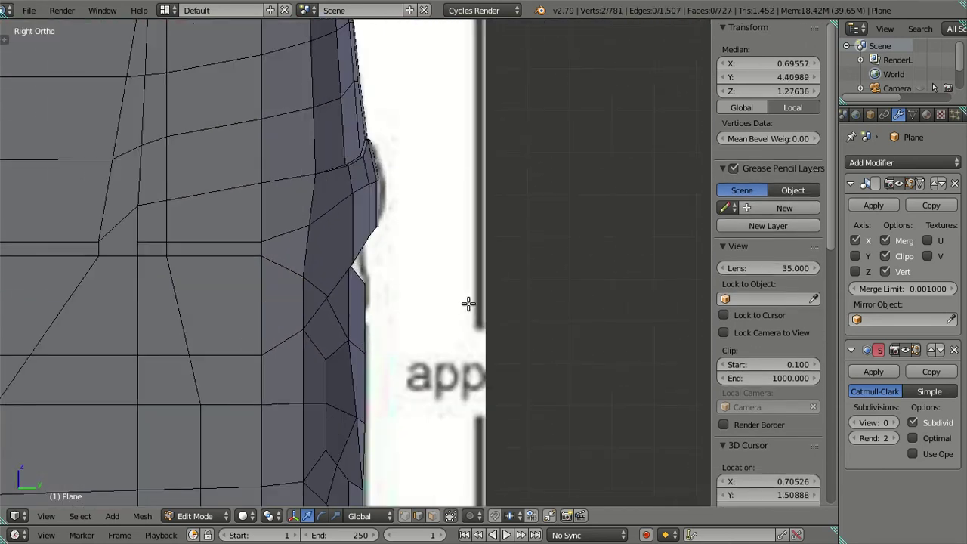
scroll(381, 322, "down", 3)
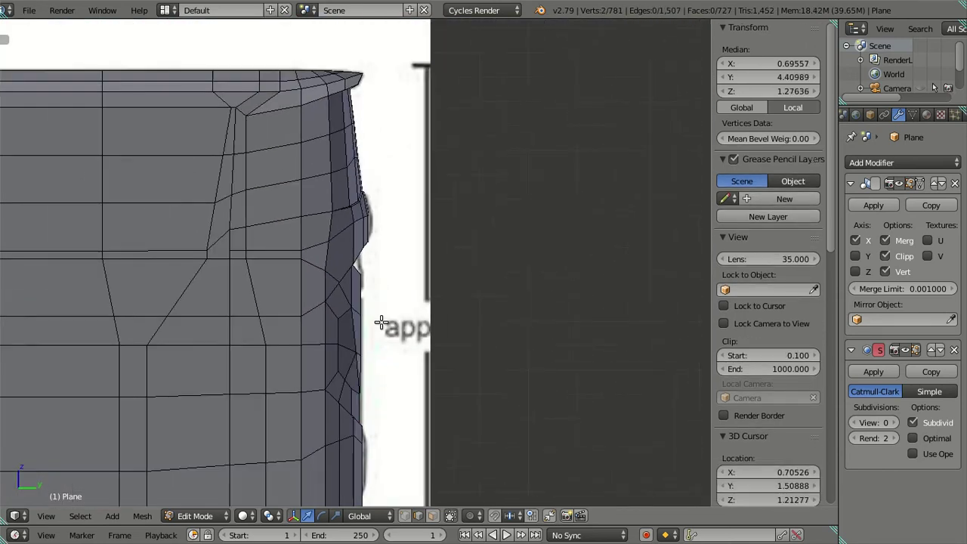
mouse_move(380, 322)
middle_mouse_down()
mouse_move(304, 299)
mouse_move(336, 253)
mouse_move(315, 275)
mouse_move(352, 304)
mouse_move(321, 315)
mouse_move(334, 302)
middle_mouse_up()
- Add a loop cut across the window recess near the rear corner
scroll(444, 233, "up", 2)
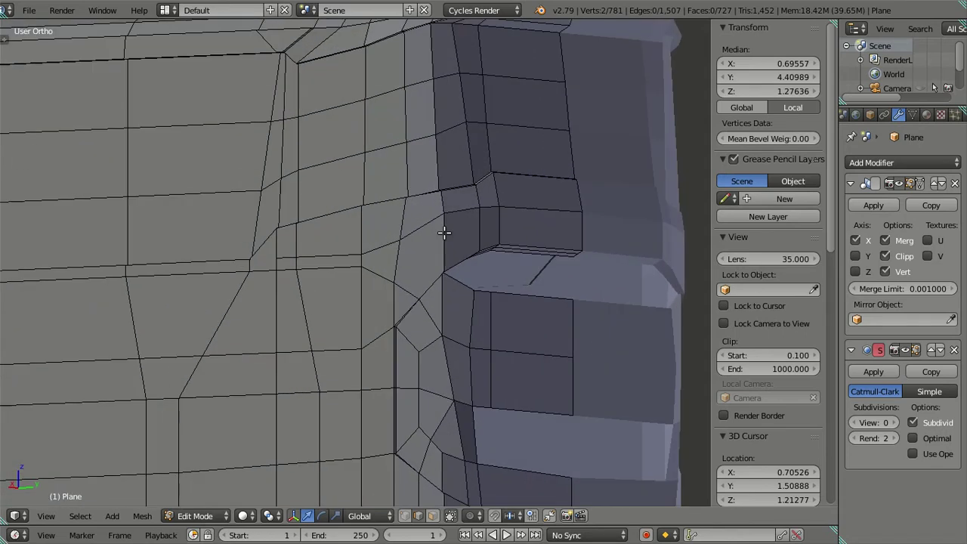
key("ctrl+r")
left_click(446, 237)
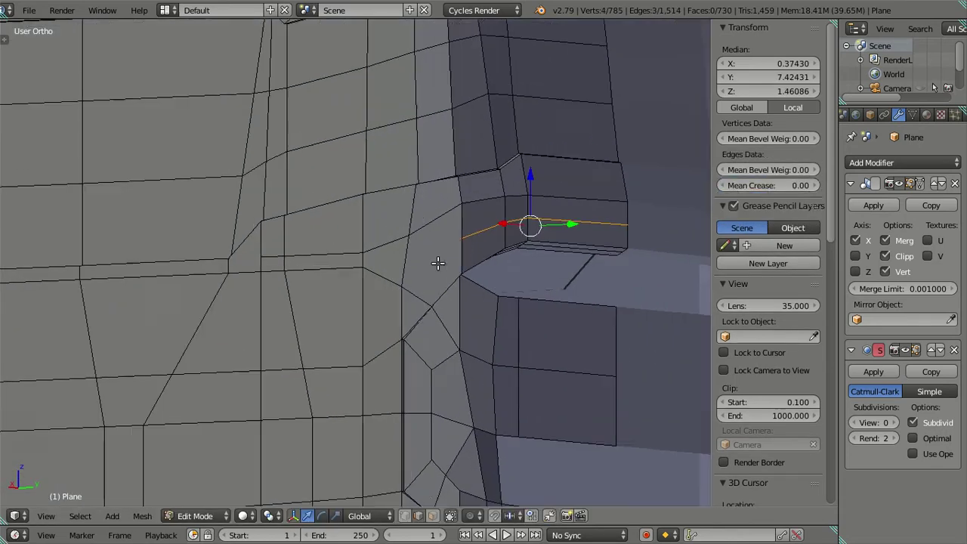
middle_click_drag(446, 238, 455, 264)
- Knife-cut a new edge from the corner vertex and inspect it from the side view
key("k")
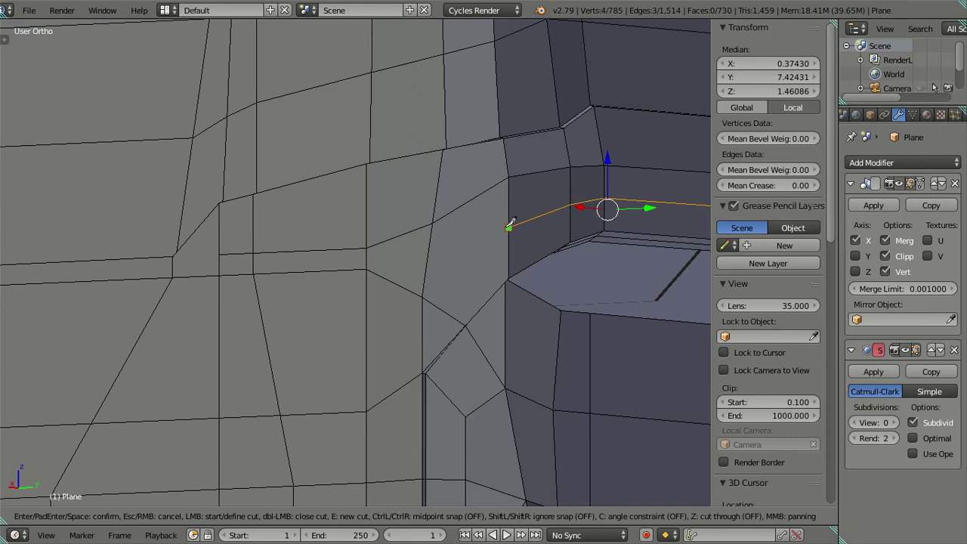
left_click(510, 226)
left_click(423, 296)
key("Return")
middle_click_drag(503, 339, 464, 317)
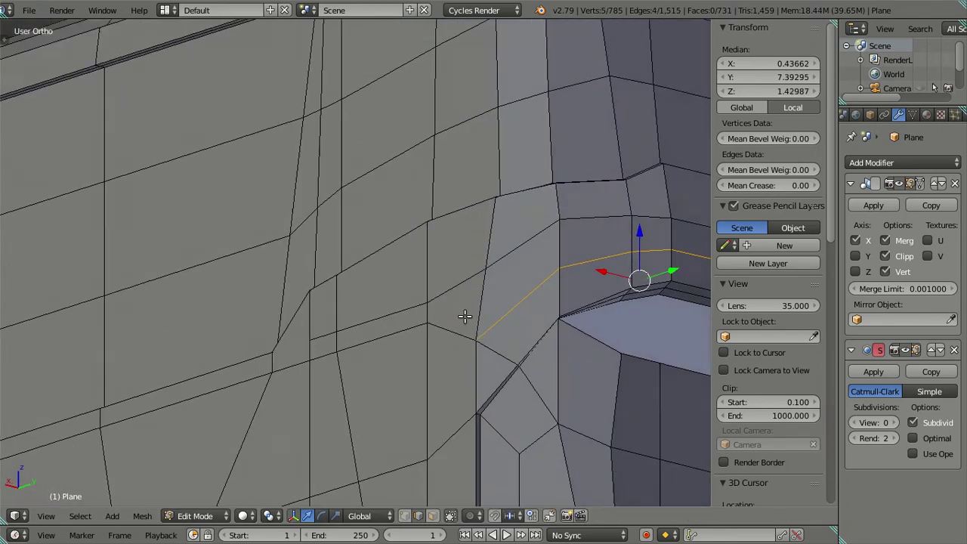
key("a")
mouse_move(487, 359)
middle_mouse_down()
mouse_move(497, 342)
mouse_move(549, 351)
mouse_move(196, 334)
mouse_move(554, 302)
mouse_move(422, 343)
mouse_move(250, 332)
mouse_move(503, 302)
mouse_move(324, 299)
mouse_move(547, 311)
middle_mouse_up()
key("KP_3")
- Copy the corner vertex's X value and try shifting the column below, then undo
scroll(456, 309, "up", 2)
scroll(374, 304, "up", 1)
scroll(374, 304, "down", 2)
scroll(368, 331, "up", 2)
scroll(339, 349, "up", 2)
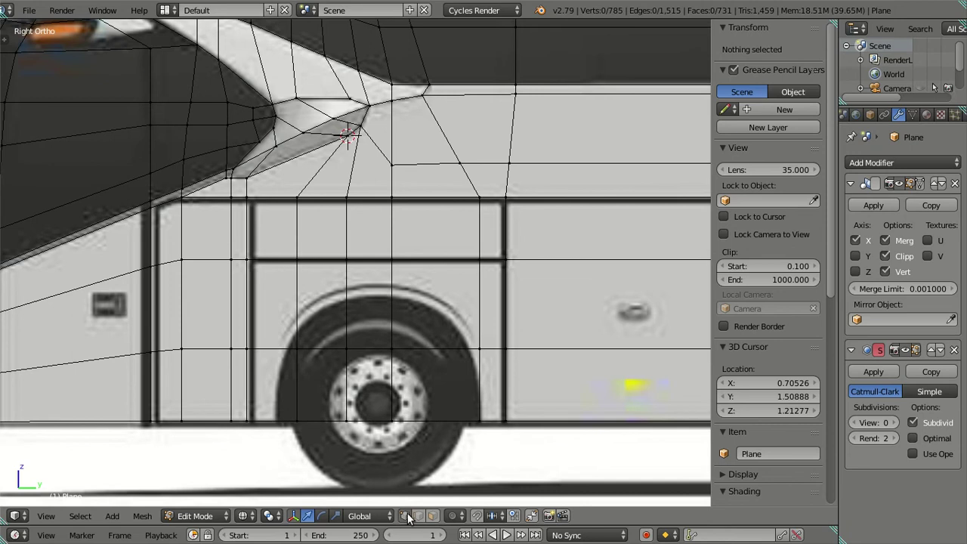
key("z")
right_click(360, 125)
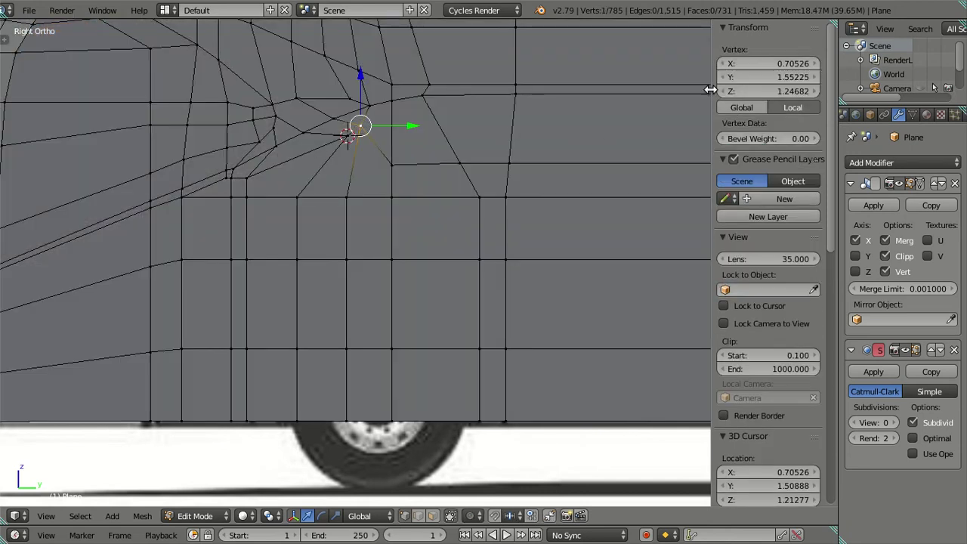
left_click(763, 65)
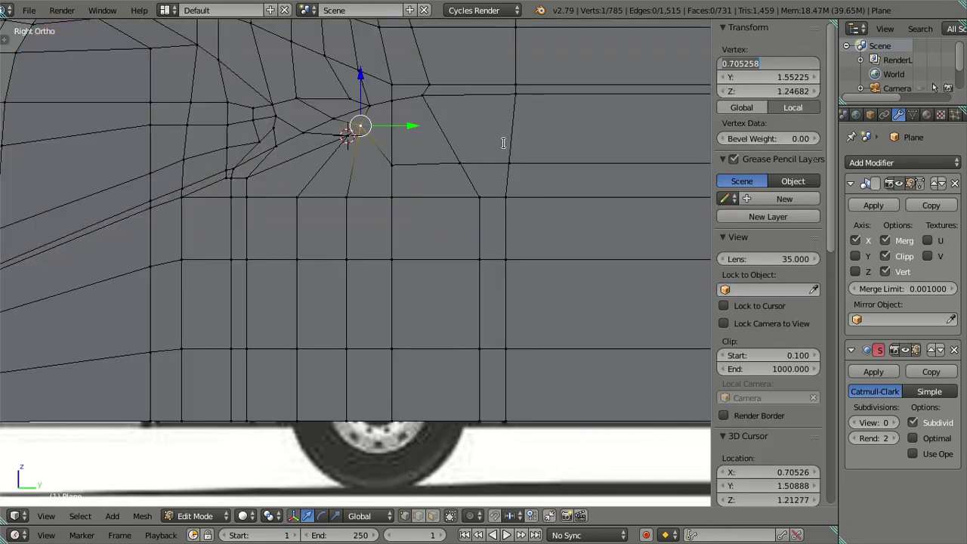
key("Return")
key("g")
left_click(339, 359)
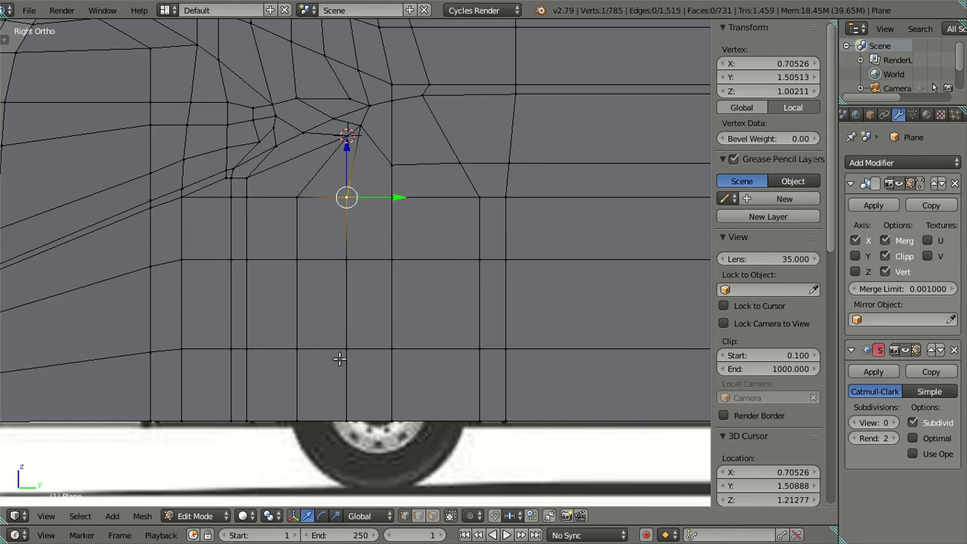
right_click(345, 420, "ctrl")
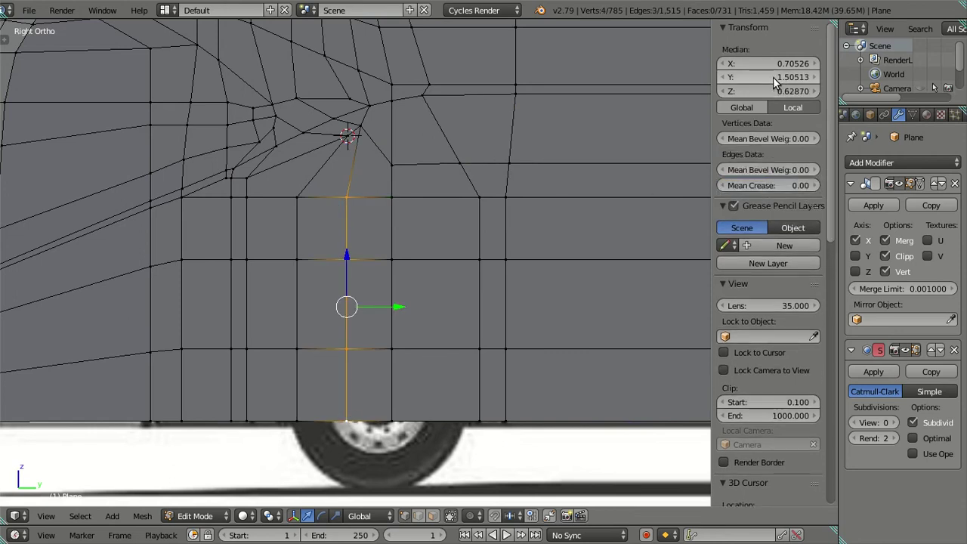
left_click_drag(771, 77, 424, 243)
key("ctrl+z")
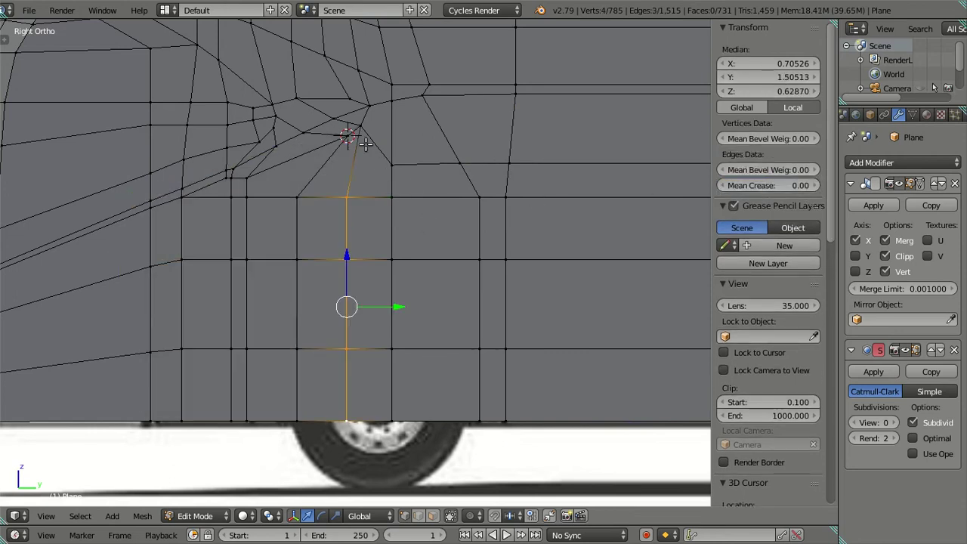
- Paste the corner vertex's Y value onto the vertical vertex column below it
right_click(360, 127)
left_click(736, 77)
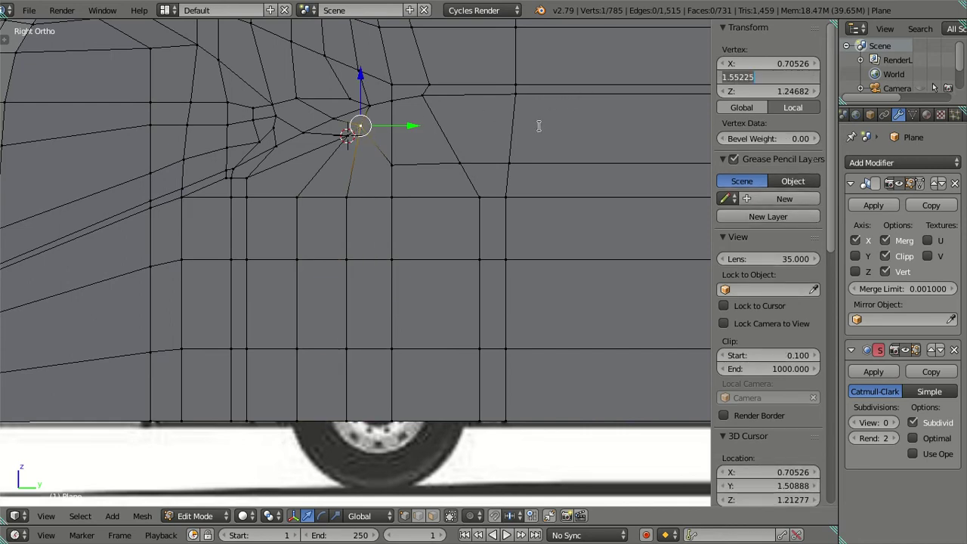
key("Return")
key("g")
left_click(346, 308)
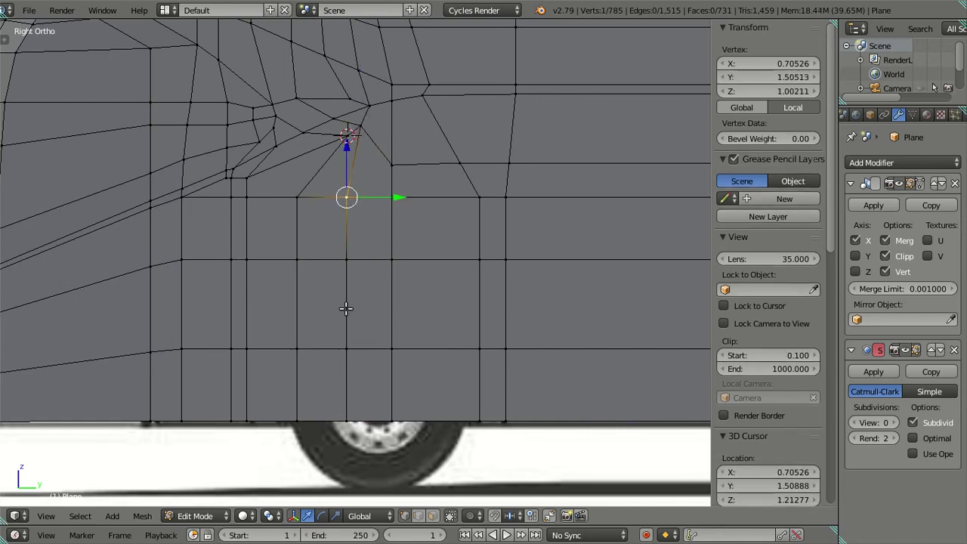
right_click(347, 416, "alt")
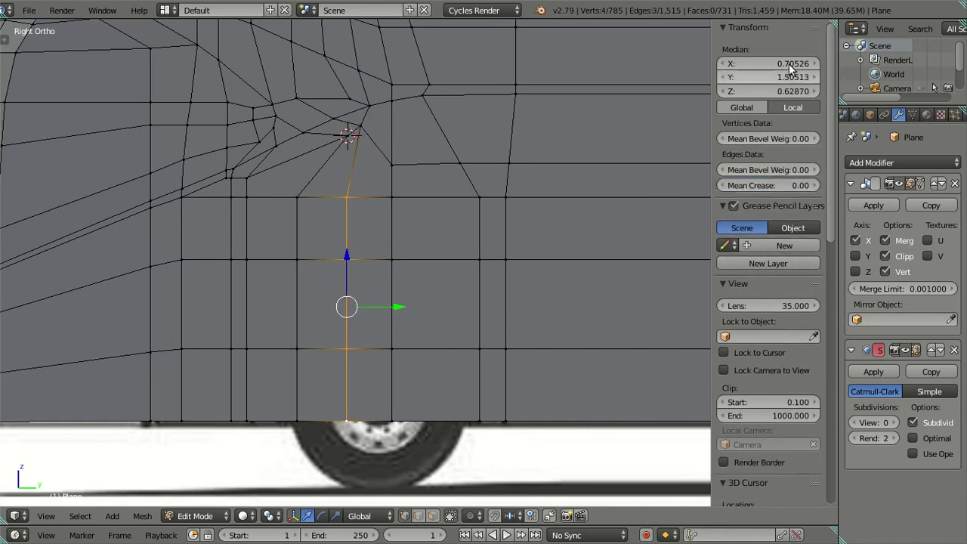
right_click(346, 136)
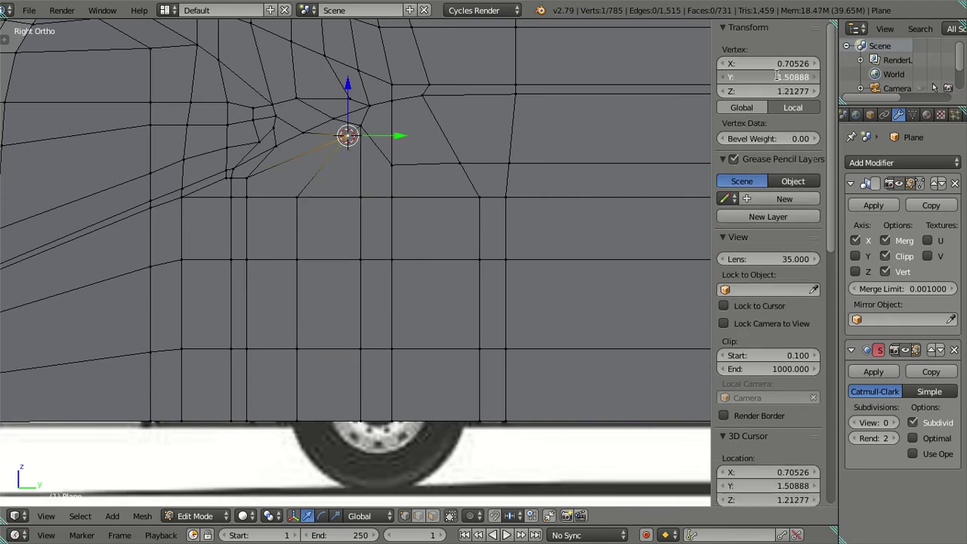
key("g")
left_click(294, 364)
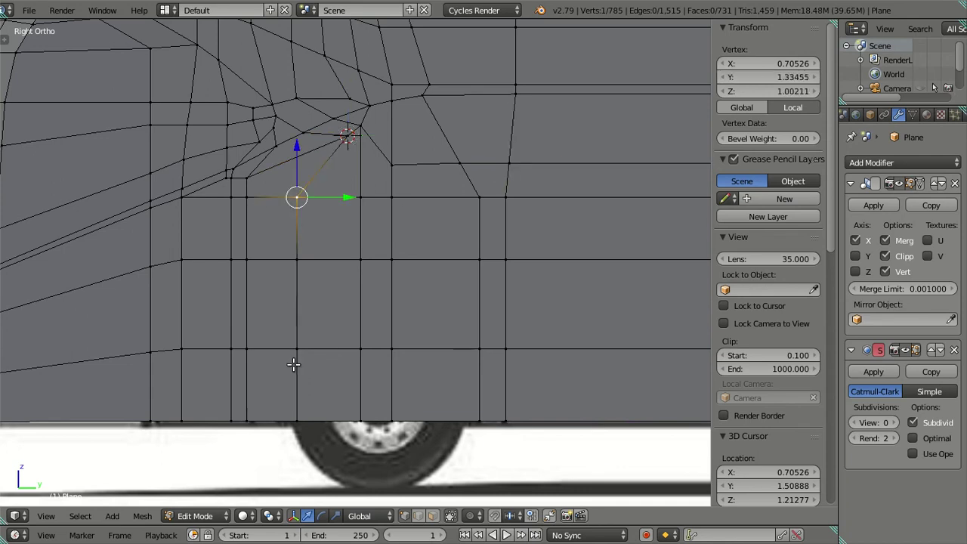
right_click(298, 394, "alt")
key("ctrl+v")
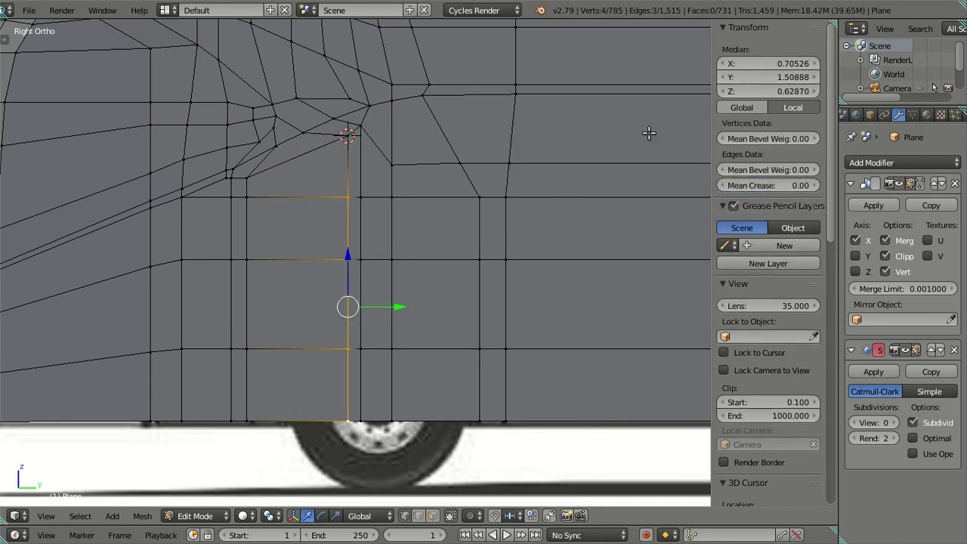
key("a")
- Toggle between wireframe and solid shading to compare the column with the blueprint
key("z")
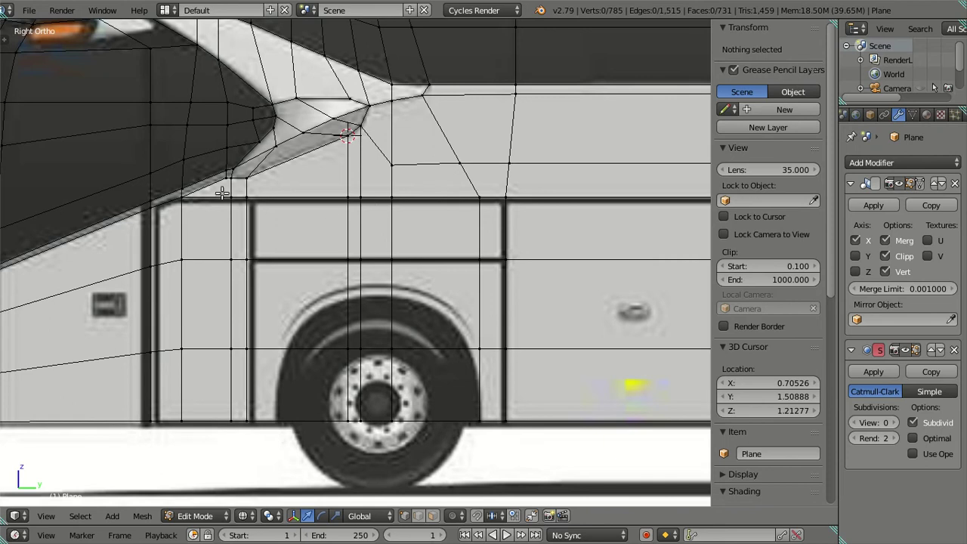
key("z")
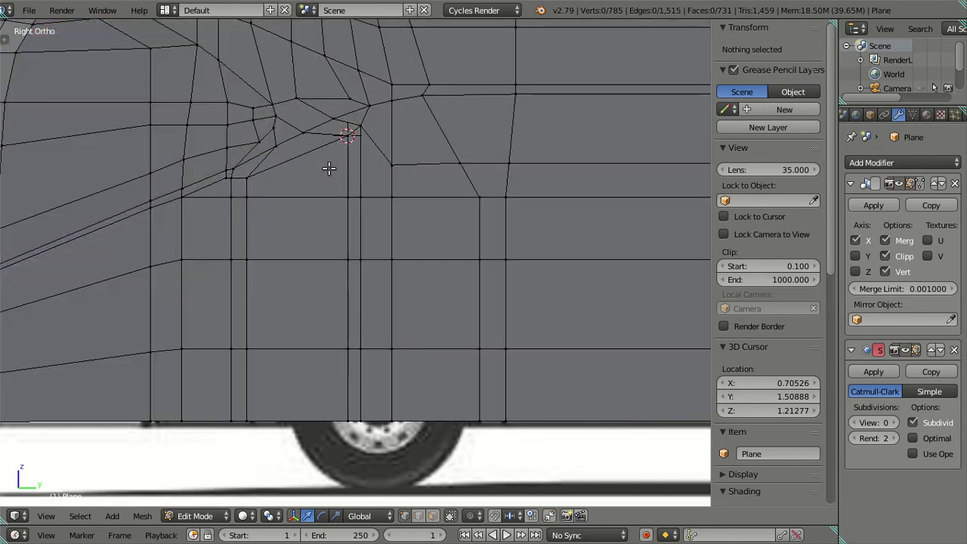
key("z")
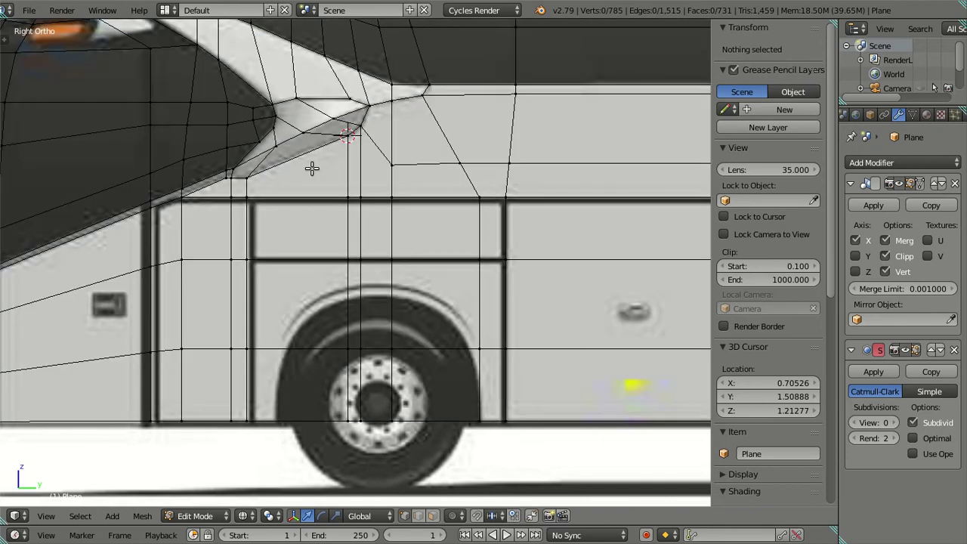
scroll(302, 159, "up", 1)
scroll(352, 264, "up", 1)
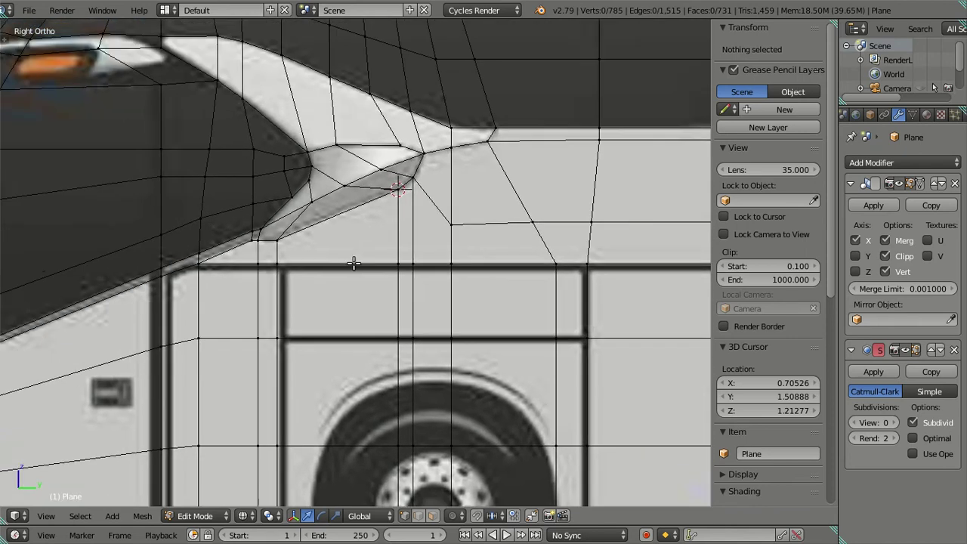
scroll(349, 262, "up", 1)
scroll(346, 251, "up", 1)
key("z")
key("z")
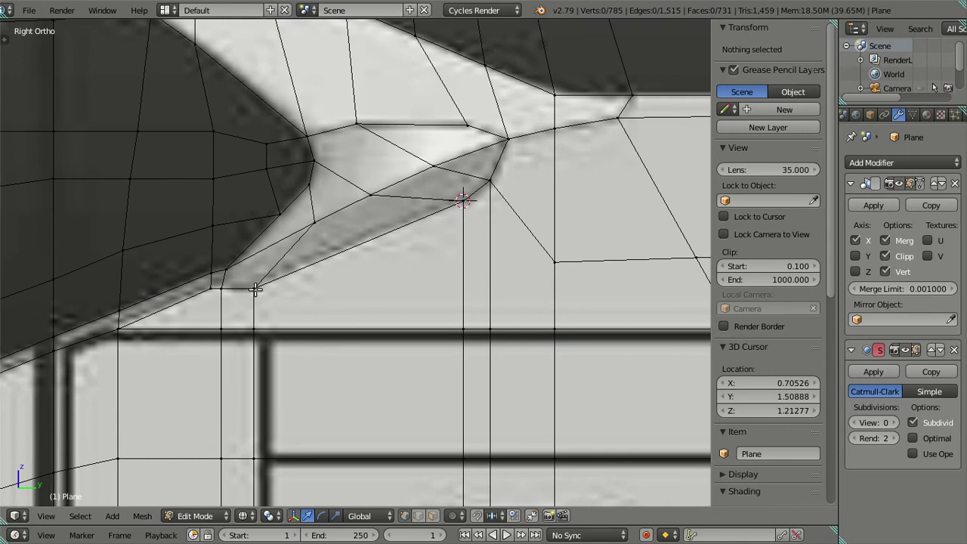
- Slide the window-frame vertex column along Y onto the blueprint's window edge
right_click(223, 288)
scroll(260, 285, "down", 4)
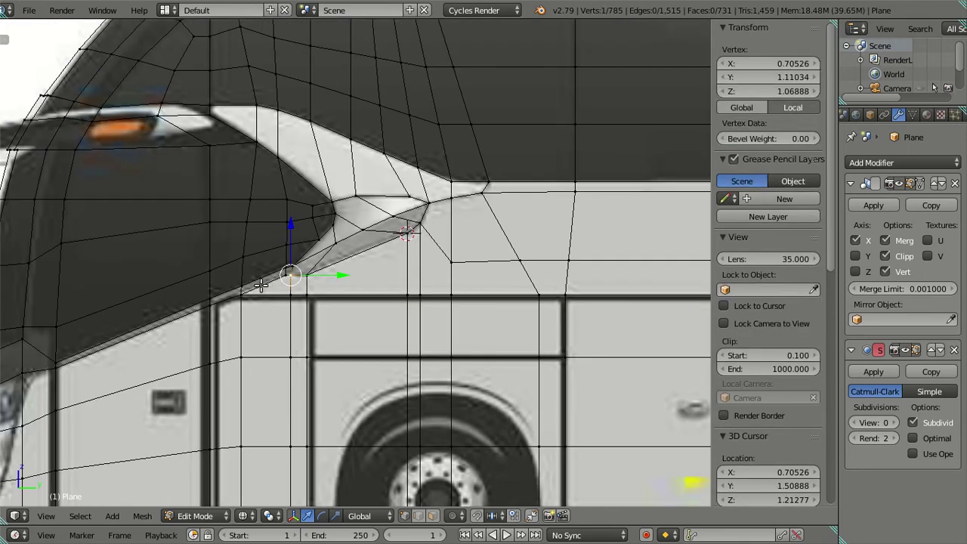
key("KP_3")
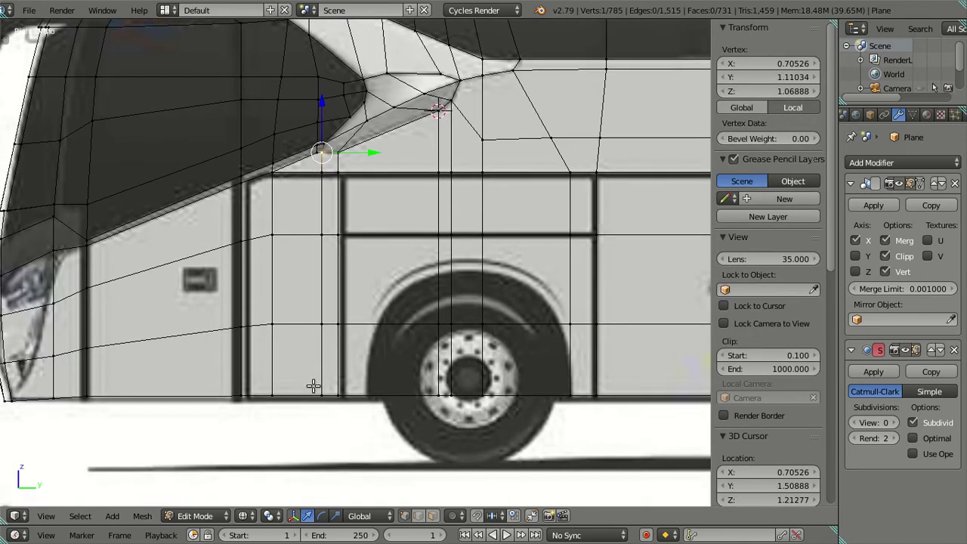
right_click(314, 386, "alt")
scroll(338, 343, "up", 3)
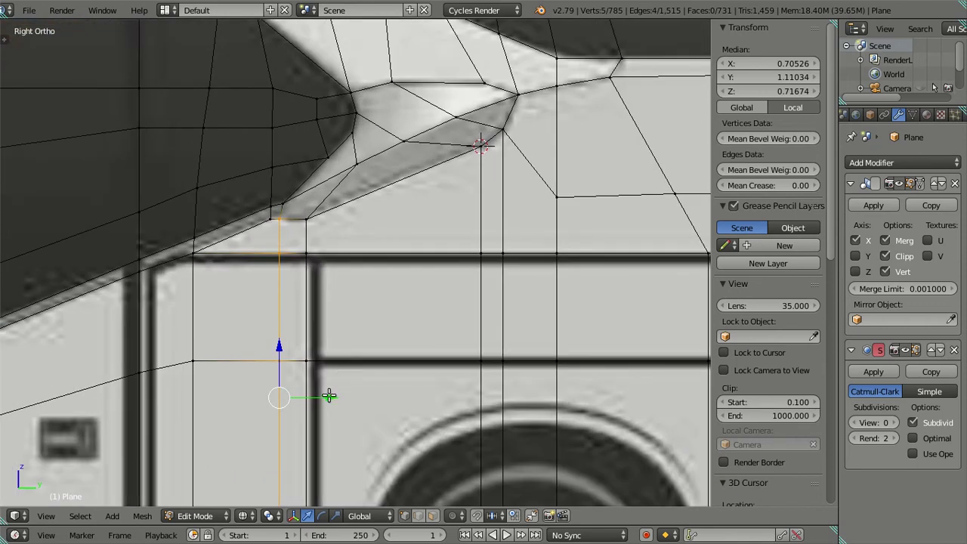
key("g")
key("y")
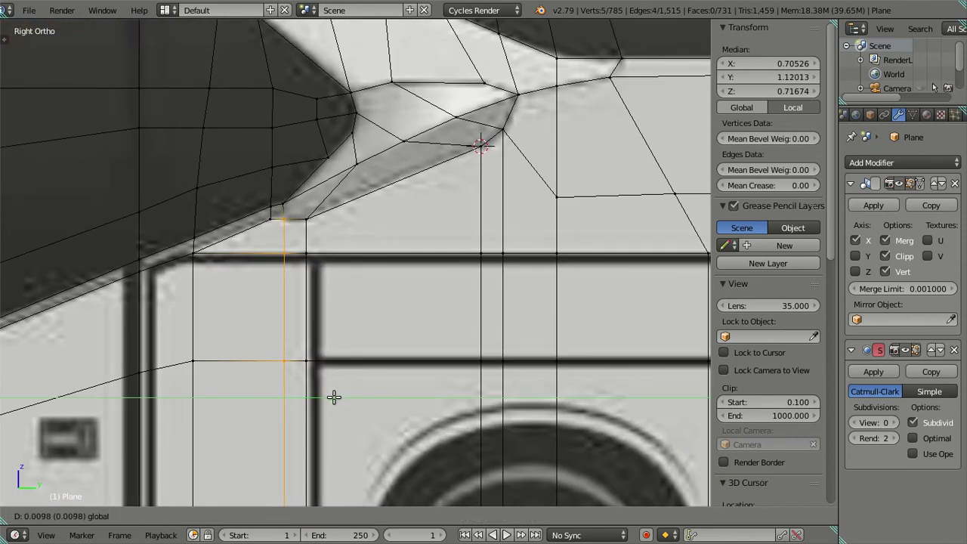
left_click(334, 396)
key("a")
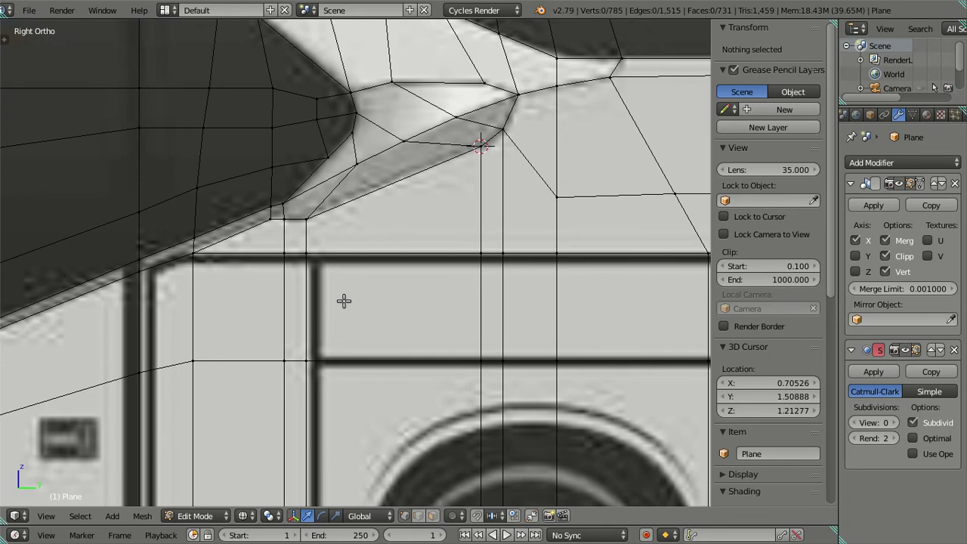
scroll(340, 302, "down", 1)
scroll(350, 291, "down", 5)
scroll(391, 265, "up", 2)
- Orbit around the bus front and centre the view on a front-corner vertex
scroll(340, 279, "up", 2)
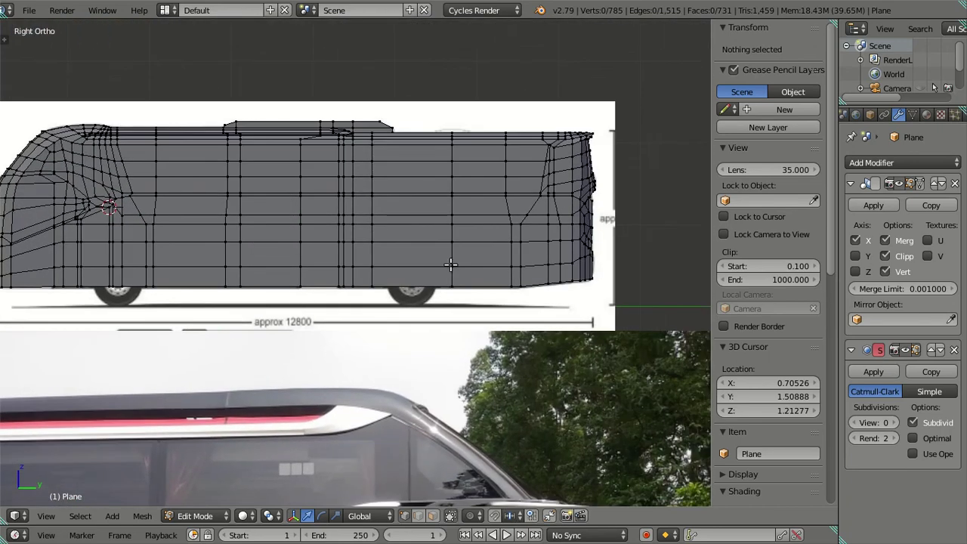
scroll(327, 238, "up", 2)
scroll(327, 238, "up", 2)
mouse_move(312, 238)
middle_mouse_down()
mouse_move(282, 169)
mouse_move(265, 173)
mouse_move(343, 158)
middle_mouse_up()
scroll(340, 174, "up", 2)
middle_click_drag(419, 214, 364, 209)
scroll(364, 208, "up", 2)
mouse_move(461, 208)
middle_mouse_down()
mouse_move(363, 211)
mouse_move(358, 247)
middle_mouse_up()
scroll(363, 212, "down", 2)
right_click(363, 205)
scroll(360, 225, "up", 2)
key("KP_Decimal")
scroll(358, 247, "up", 1)
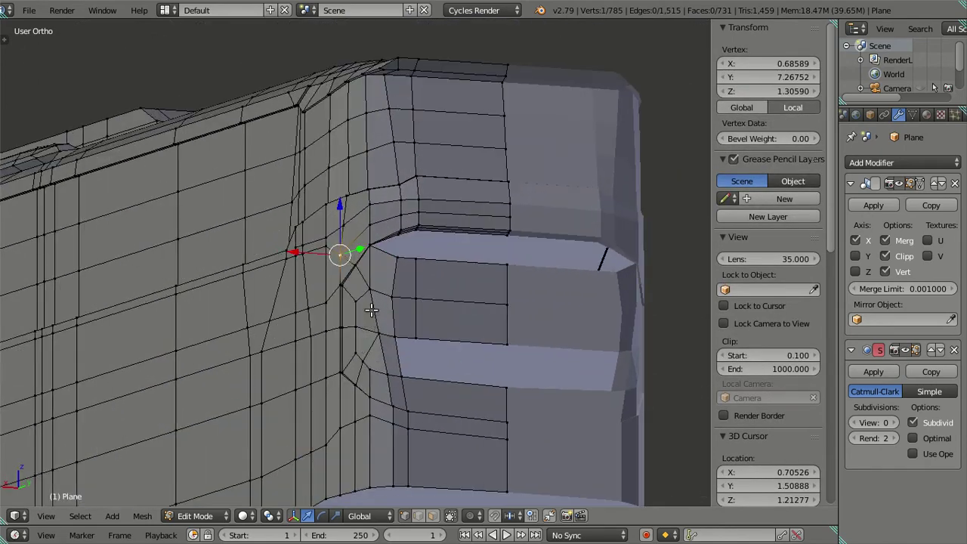
scroll(369, 306, "up", 1)
key("a")
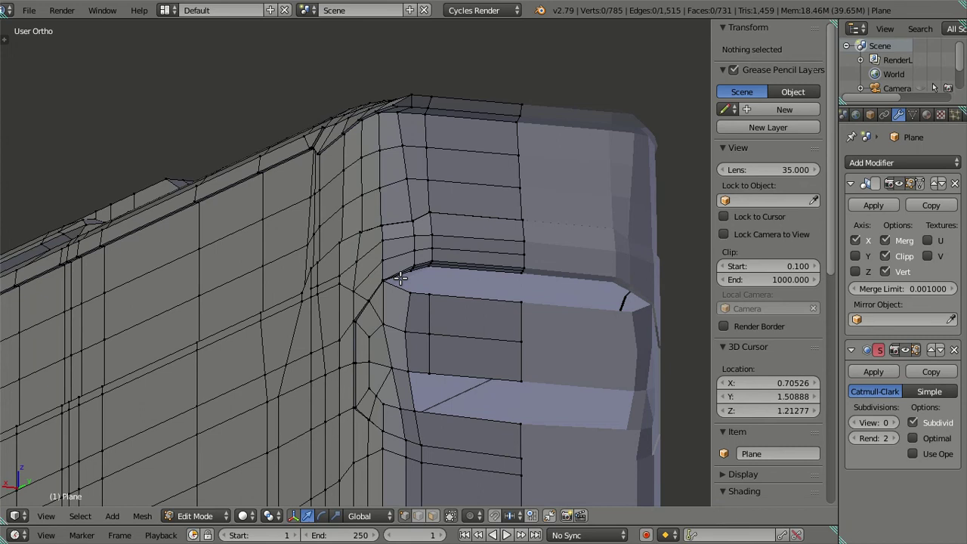
- Go to the side view, then orbit to a close angled view of the rear-corner recess
scroll(400, 278, "down", 2)
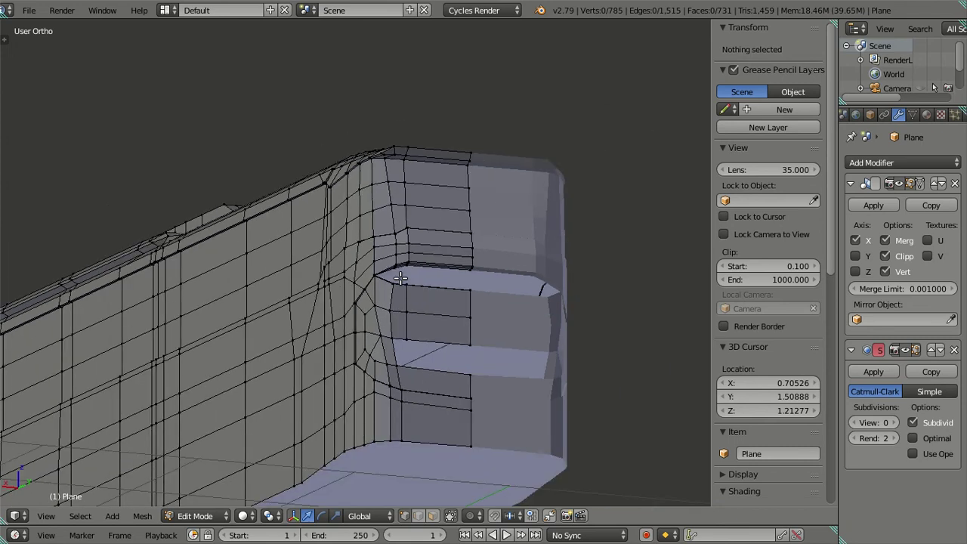
middle_click_drag(378, 302, 348, 325)
scroll(345, 327, "down", 2)
scroll(345, 328, "up", 2)
scroll(336, 327, "up", 1)
scroll(335, 327, "down", 2)
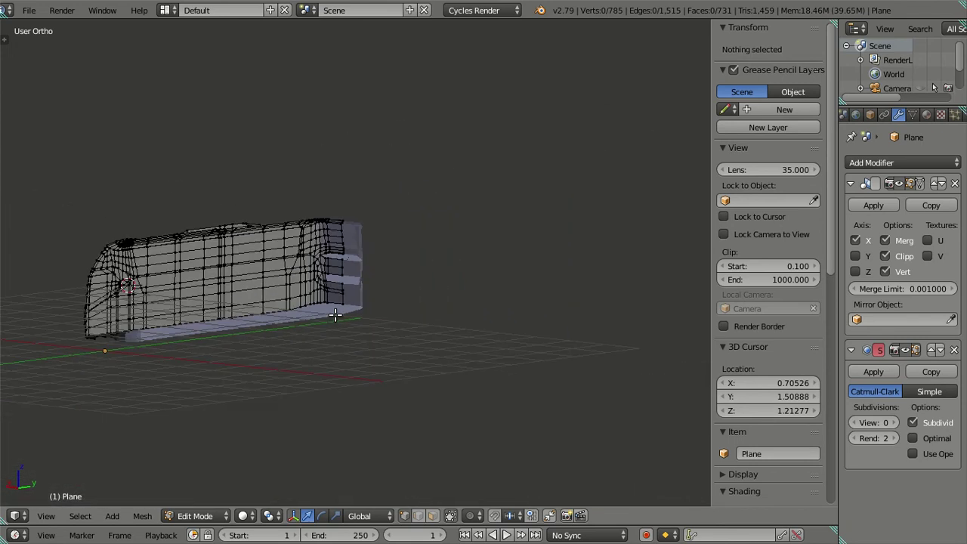
key("KP_3")
scroll(431, 317, "up", 2)
scroll(422, 314, "up", 2)
scroll(421, 314, "up", 1)
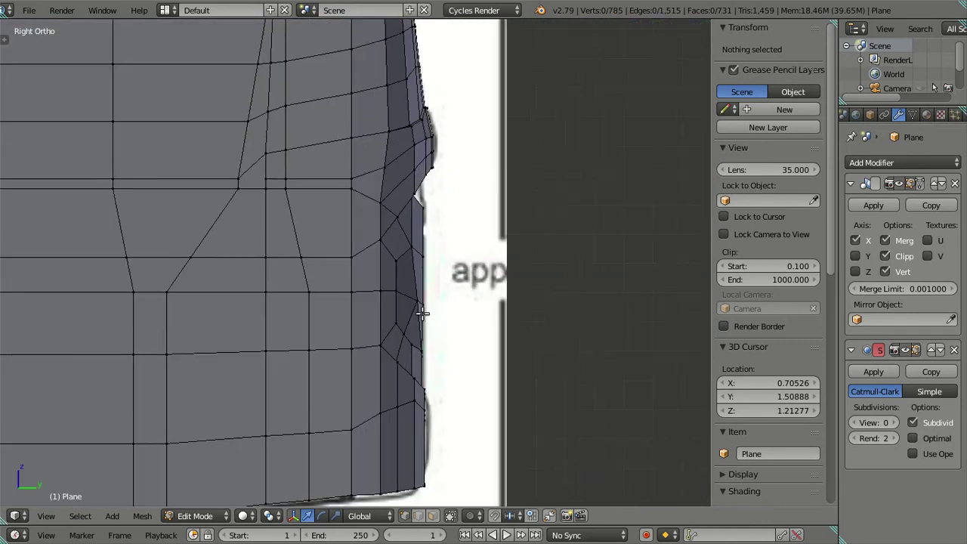
scroll(423, 315, "up", 1)
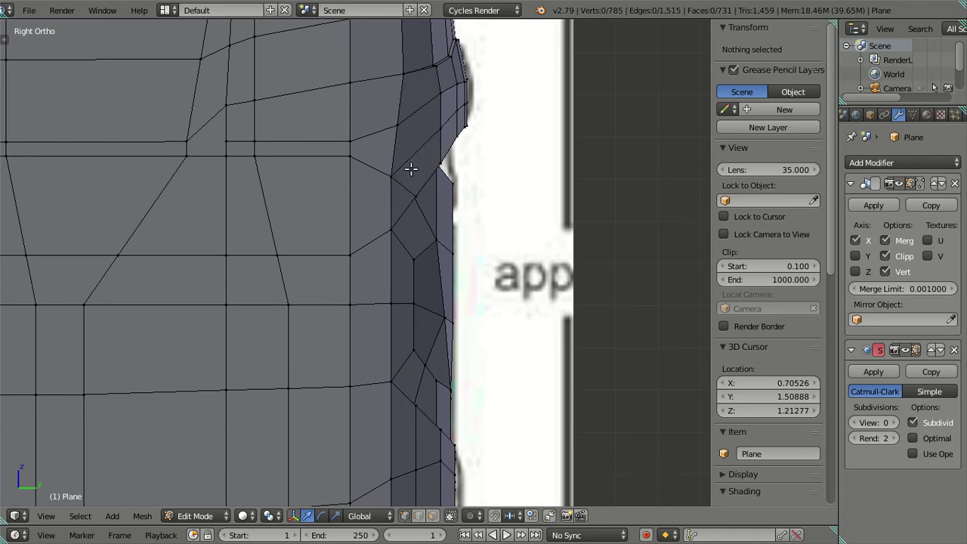
scroll(436, 221, "down", 2)
middle_click_drag(459, 287, 416, 261)
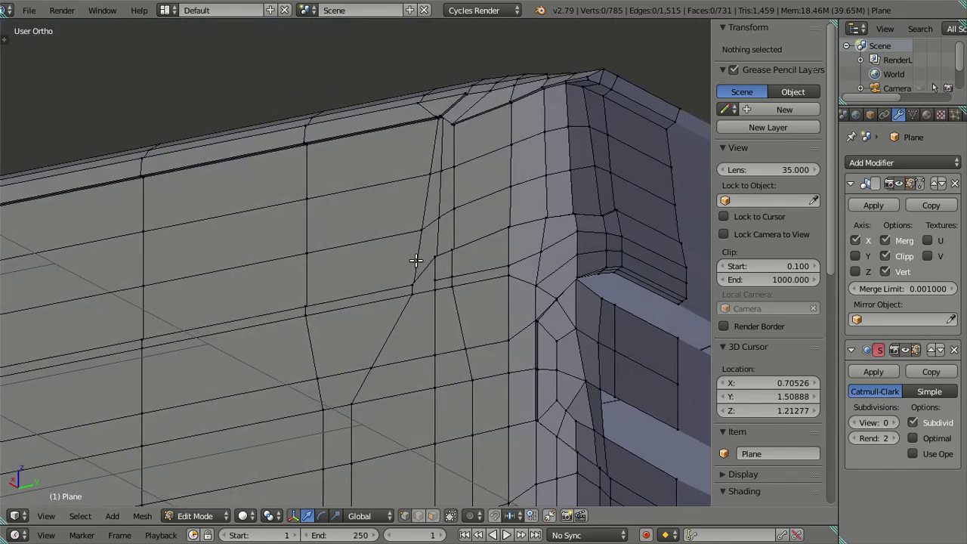
mouse_move(546, 306)
middle_mouse_down("shift")
mouse_move(492, 264)
mouse_move(479, 312)
mouse_move(410, 340)
mouse_move(399, 327)
mouse_move(404, 215)
mouse_move(459, 228)
middle_mouse_up("shift")
scroll(459, 229, "up", 2)
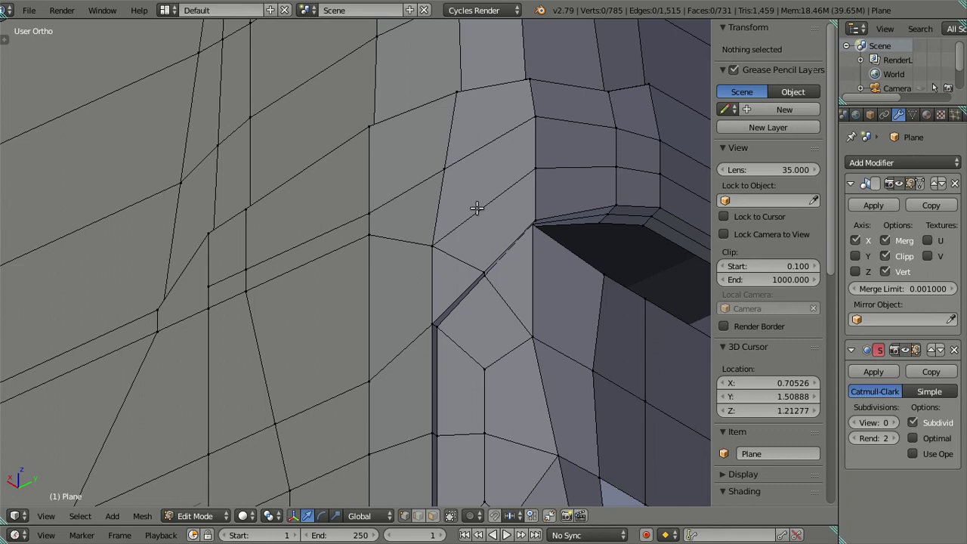
- Snap the 3D cursor to the temporary loop's vertex on the corner face, then remove the loop
right_click(477, 208, "alt")
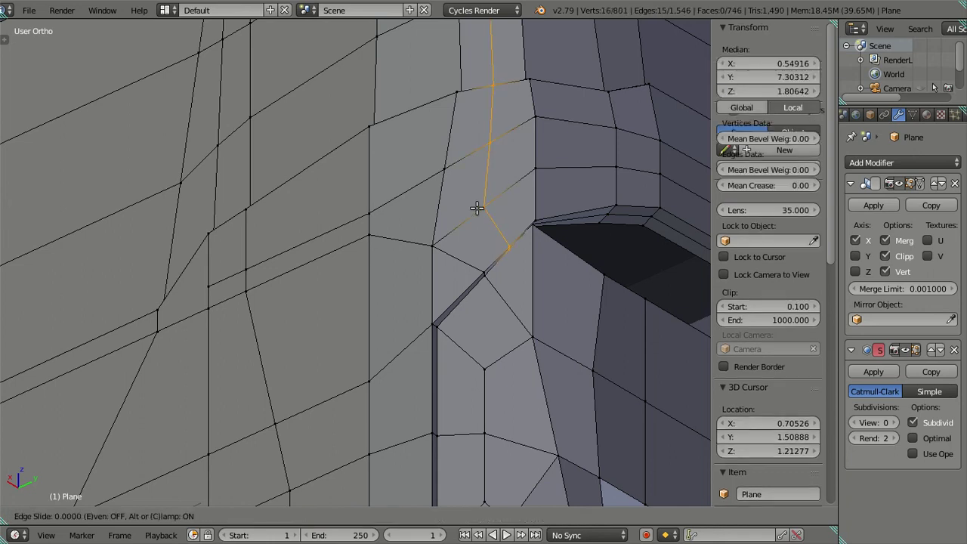
key("shift+s")
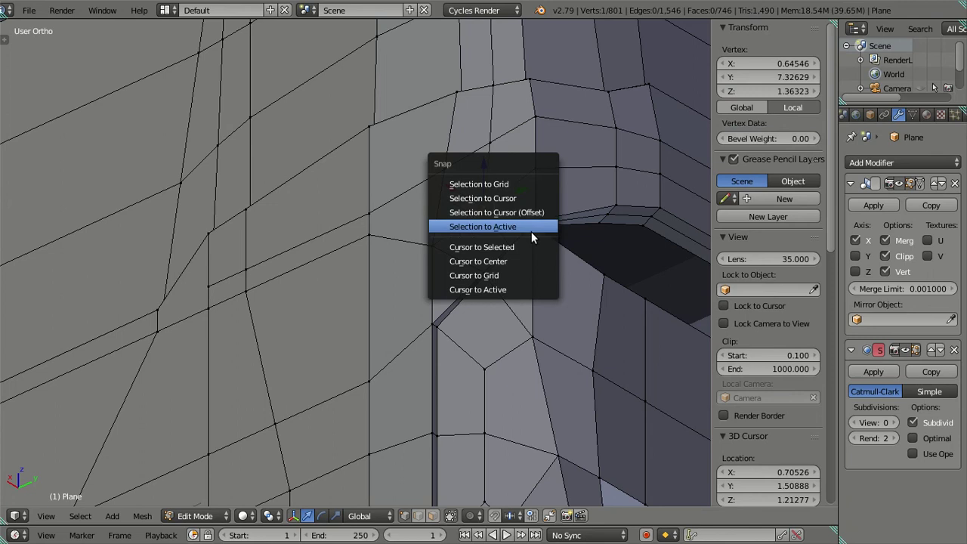
left_click(530, 231)
key("alt+m")
key("a")
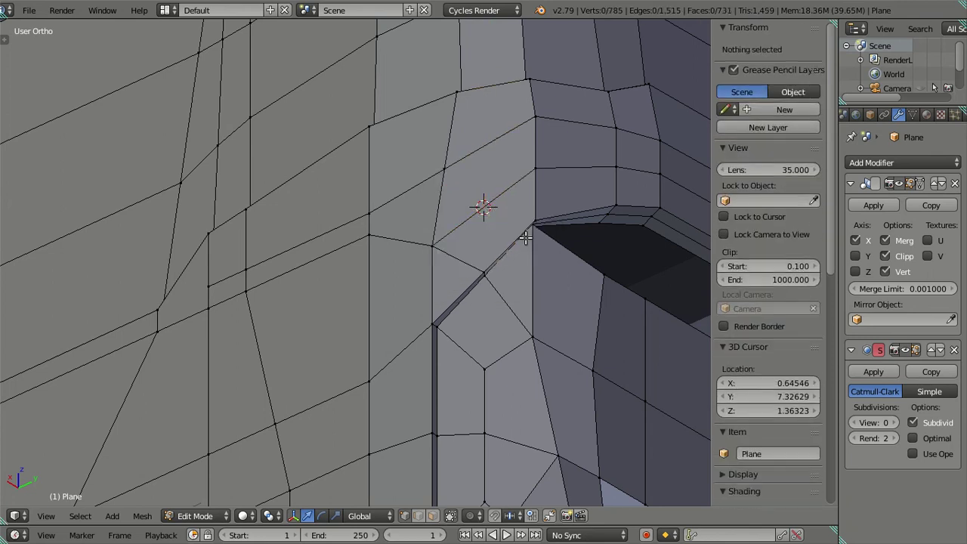
- Orbit around the rear corner to inspect the recess's inner side
mouse_move(456, 208)
middle_mouse_down()
mouse_move(453, 222)
mouse_move(304, 269)
mouse_move(274, 172)
middle_mouse_up()
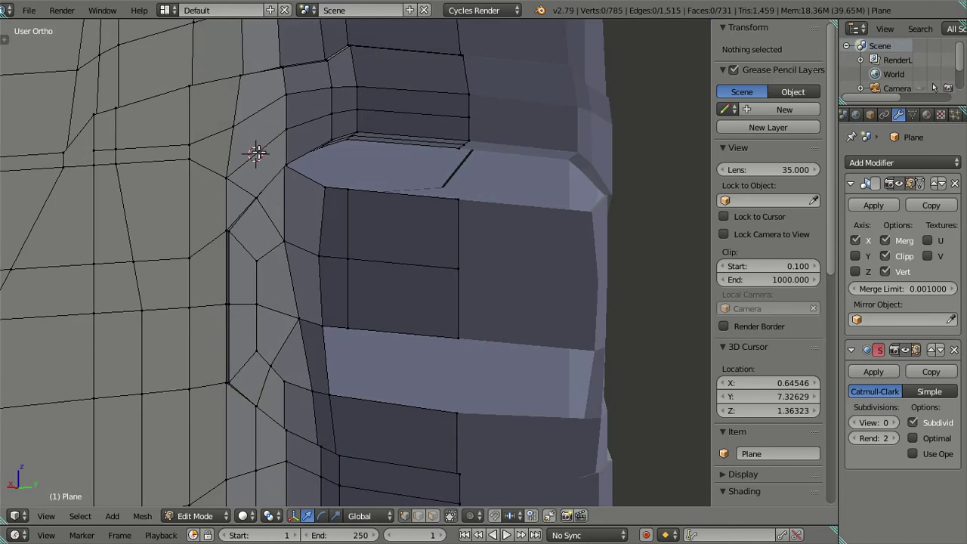
mouse_move(250, 151)
middle_mouse_down()
mouse_move(345, 194)
mouse_move(339, 270)
mouse_move(266, 151)
mouse_move(380, 167)
mouse_move(327, 195)
mouse_move(324, 168)
mouse_move(334, 201)
middle_mouse_up()
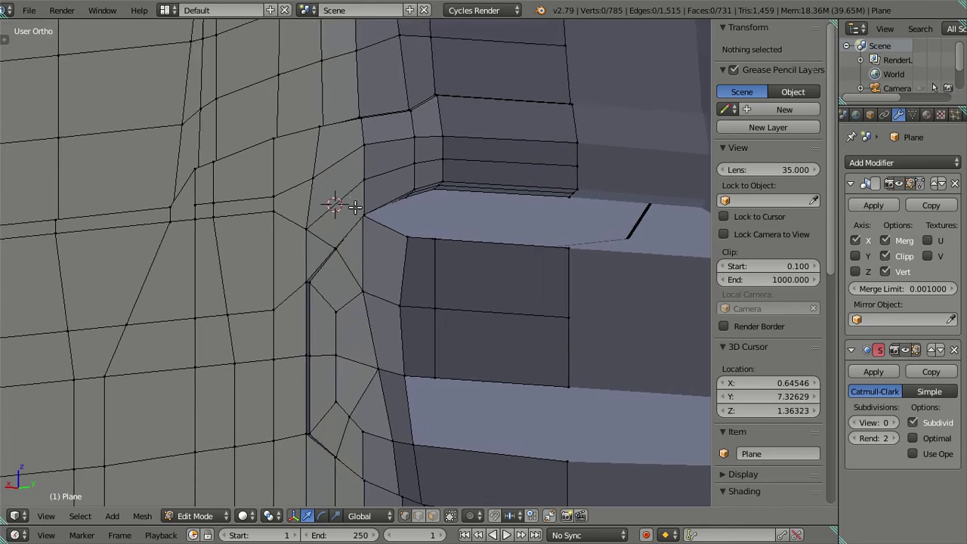
scroll(349, 212, "up", 2)
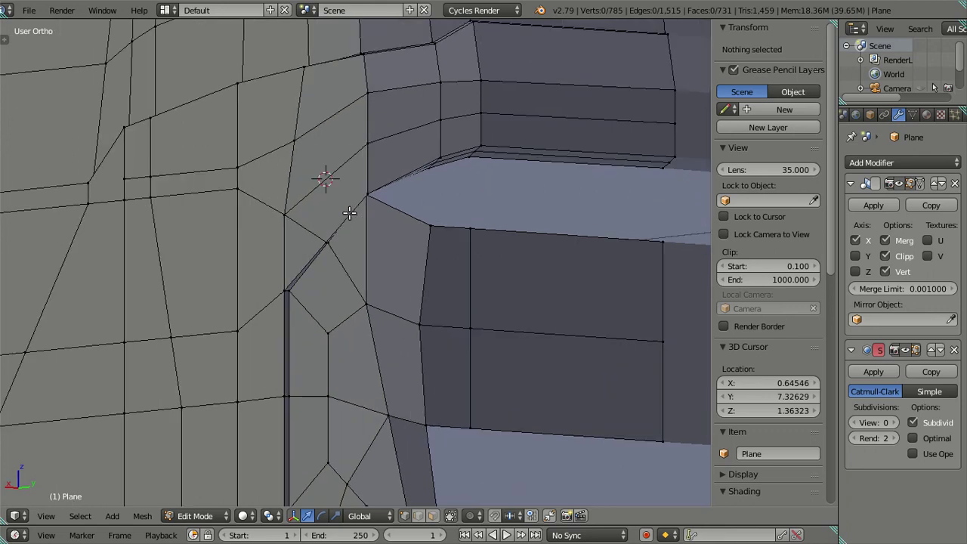
middle_click_drag(317, 162, 346, 231, "shift")
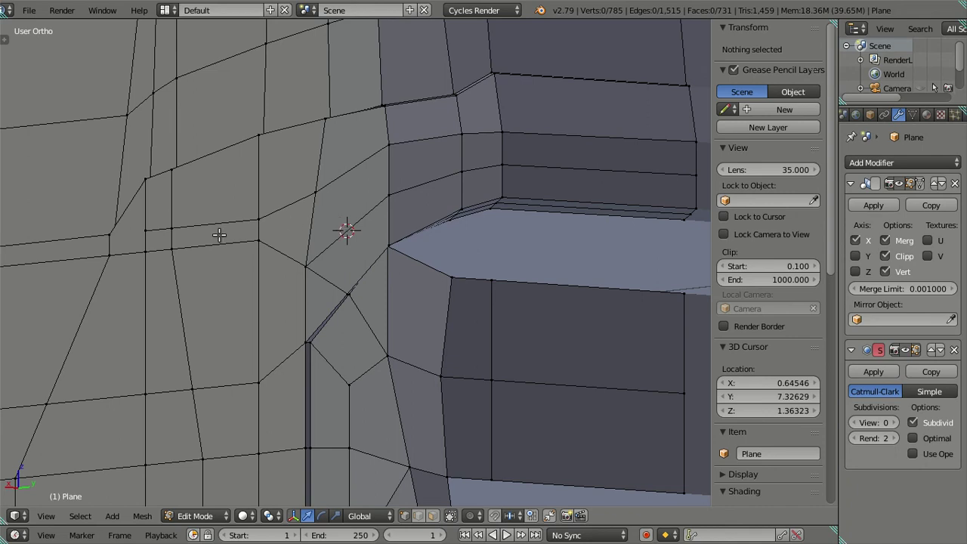
key("KP_6")
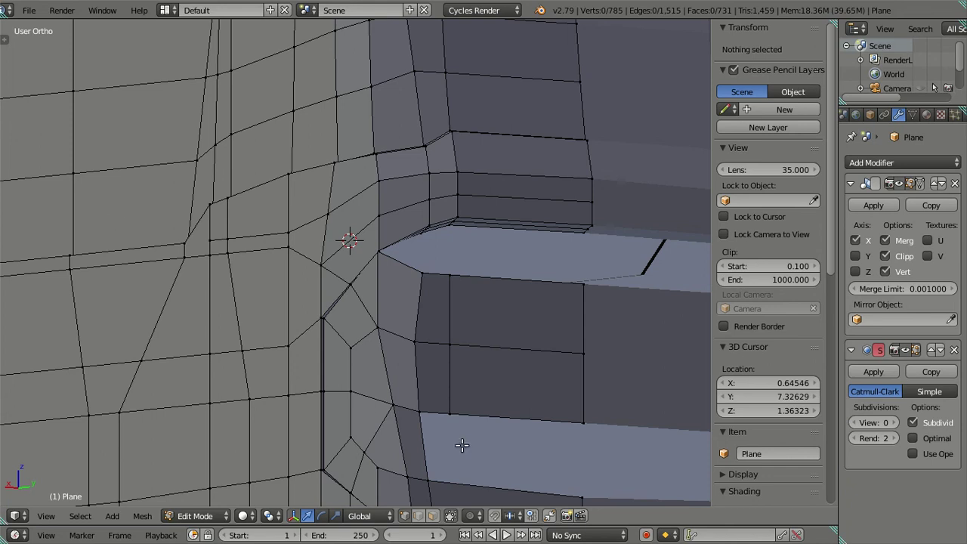
left_click(433, 516)
right_click(351, 242)
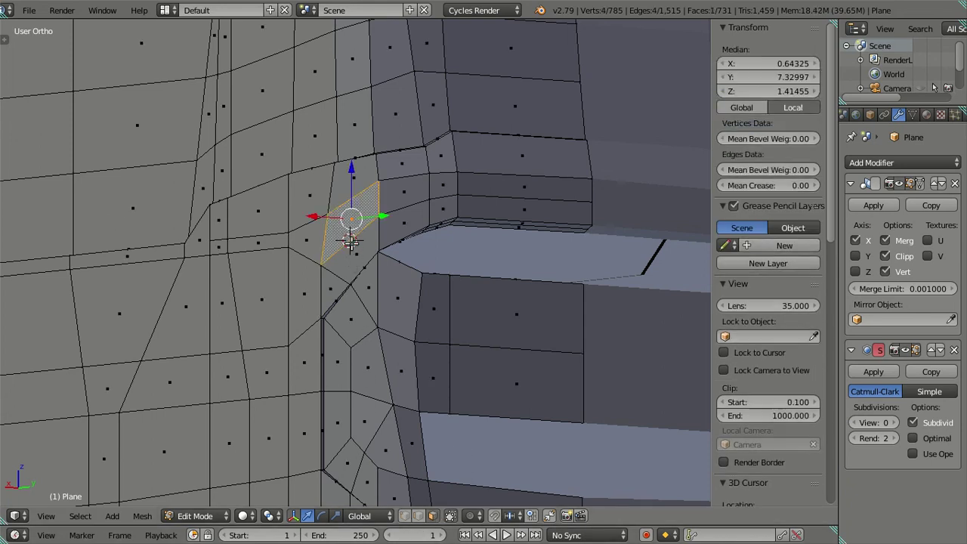
scroll(356, 258, "up", 3)
scroll(416, 282, "down", 3)
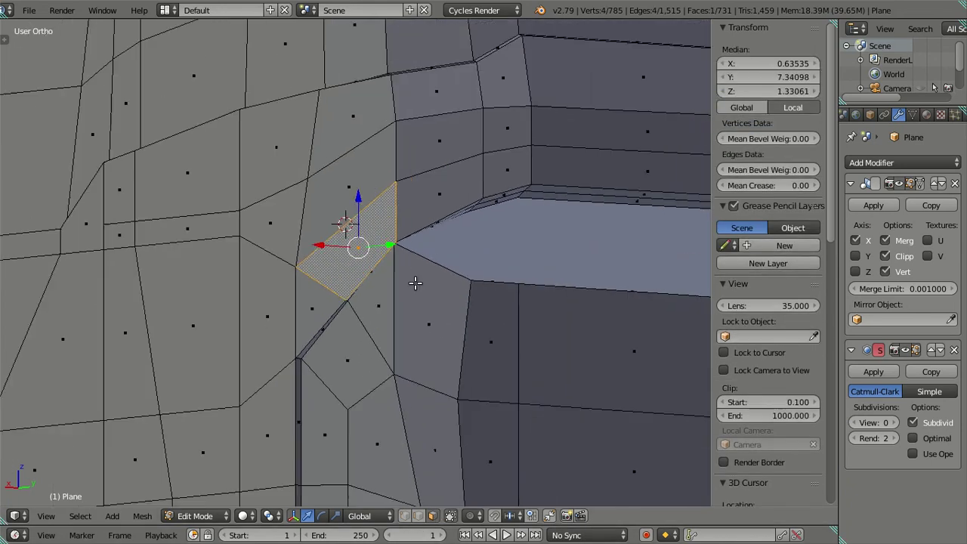
middle_click_drag(417, 282, 426, 302)
scroll(426, 302, "up", 1)
middle_click_drag(506, 373, 317, 244, "shift")
scroll(317, 245, "up", 2)
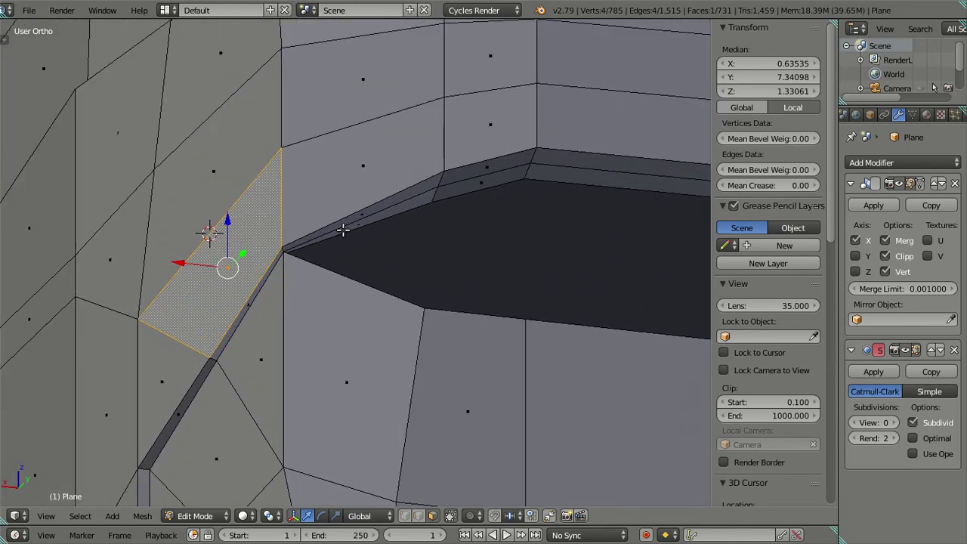
key("x")
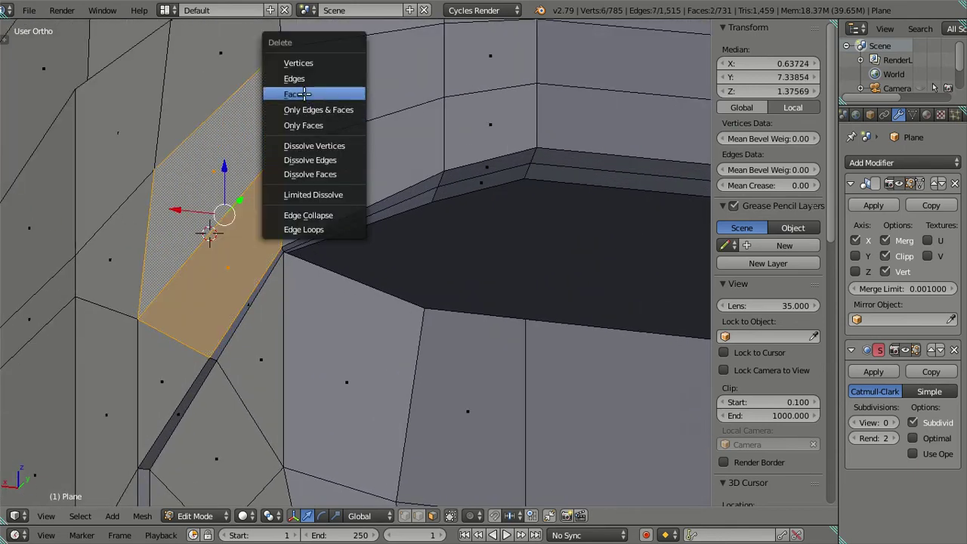
left_click(296, 92)
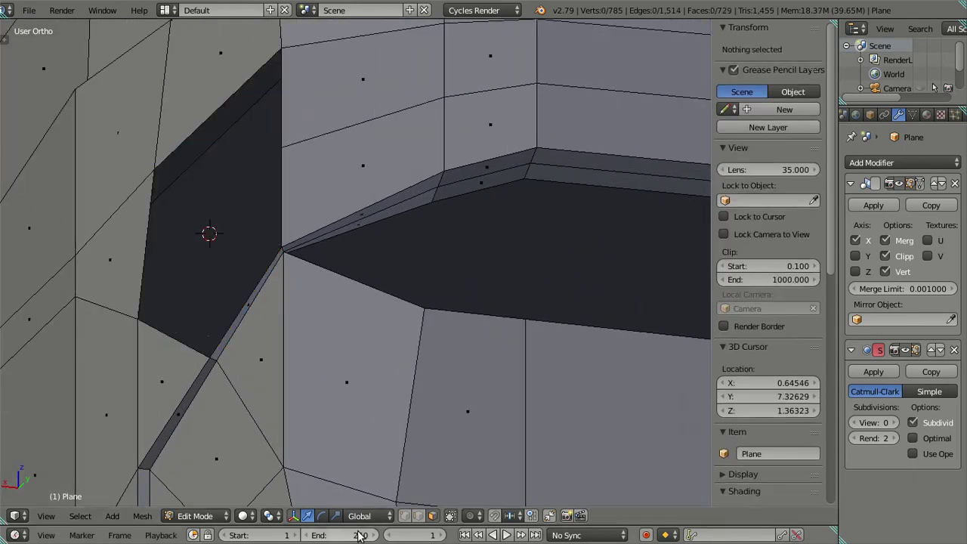
right_click(281, 148)
key("e")
right_click(239, 219)
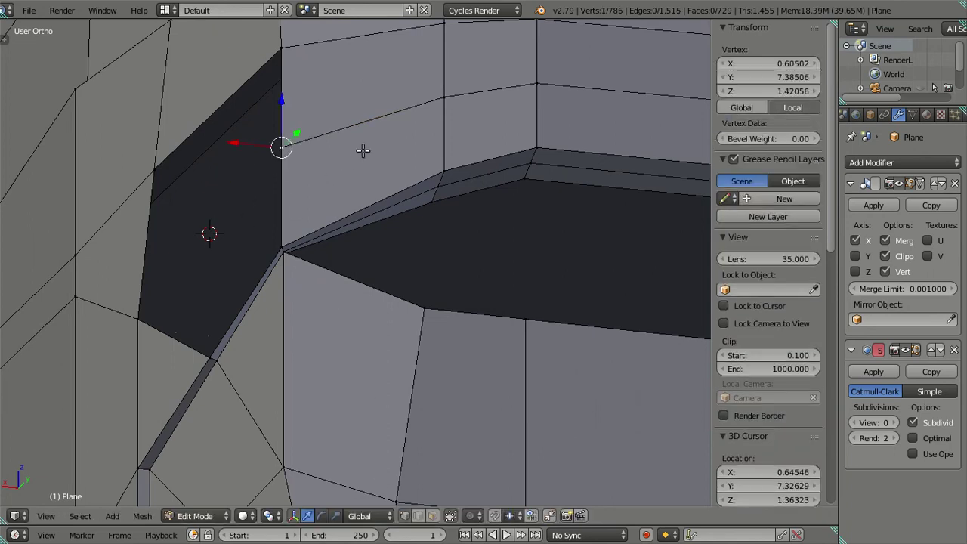
key("shift+s")
left_click(381, 114)
mouse_move(381, 114)
middle_mouse_down()
mouse_move(276, 270)
mouse_move(200, 263)
mouse_move(391, 337)
mouse_move(320, 280)
mouse_move(347, 325)
mouse_move(401, 306)
mouse_move(391, 276)
middle_mouse_up()
right_click(358, 339, "ctrl")
key("f")
key("a")
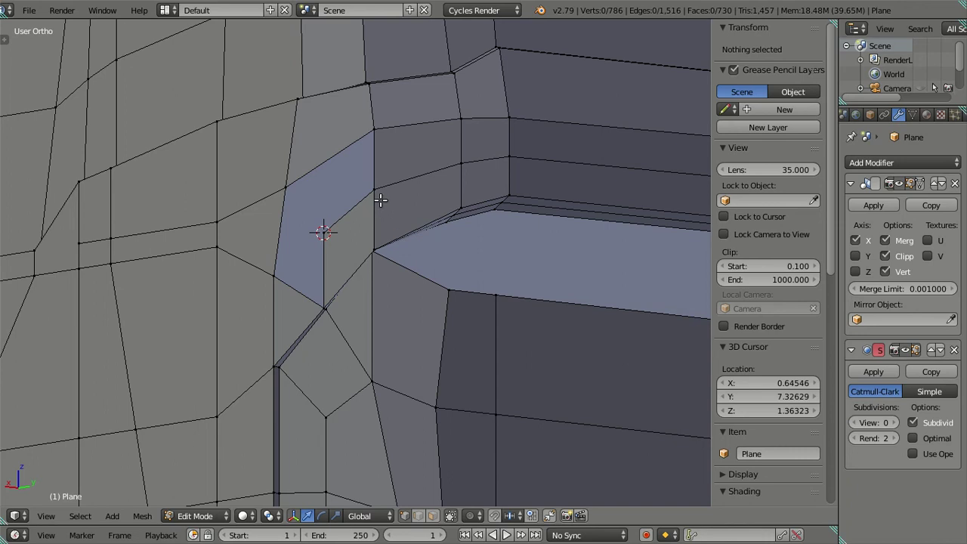
key("ctrl+z")
key("ctrl+z")
key("ctrl+z")
key("ctrl+z")
key("ctrl+z")
key("ctrl+z")
key("ctrl+z")
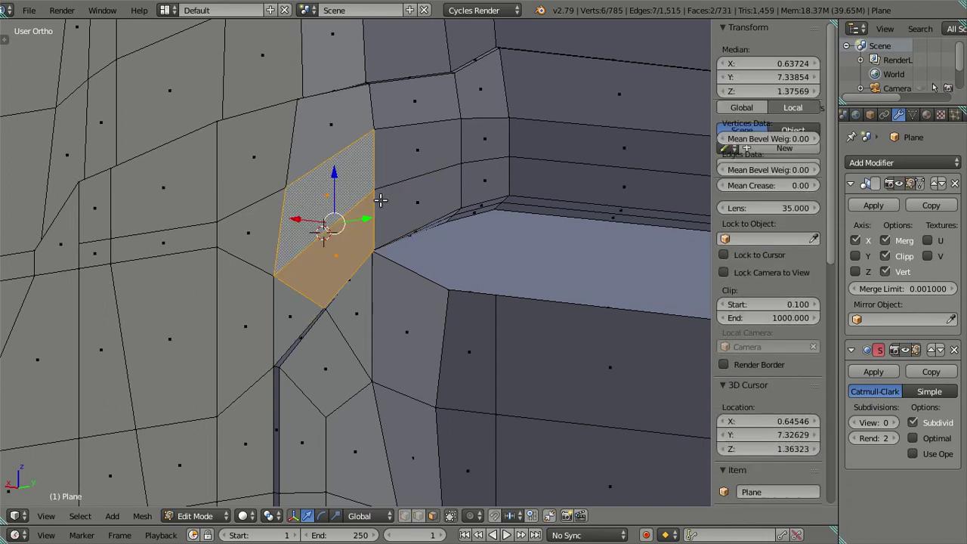
key("ctrl+z")
key("ctrl+z")
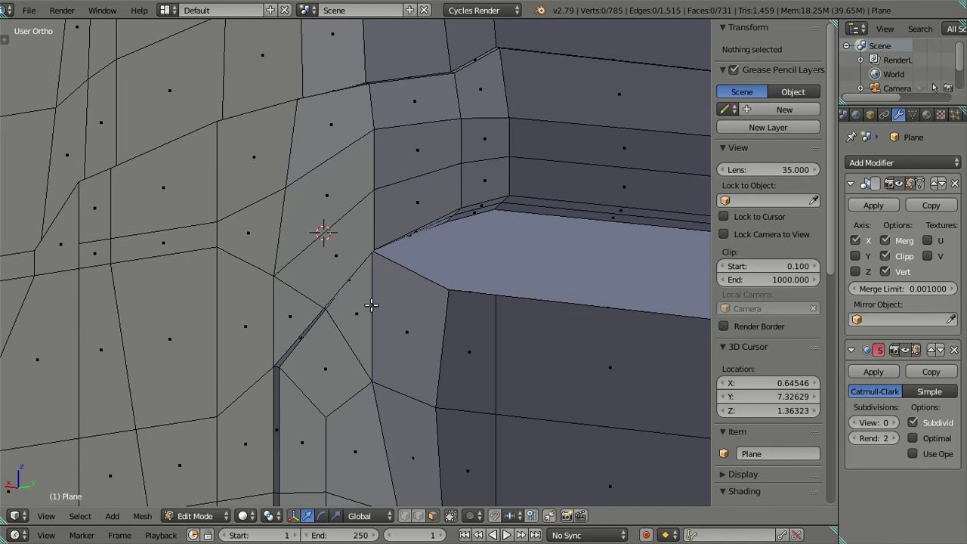
mouse_move(388, 361)
middle_mouse_down()
mouse_move(417, 268)
mouse_move(461, 269)
mouse_move(445, 305)
mouse_move(524, 335)
middle_mouse_up()
- Compare the mesh wireframe against the back blueprint in the back view
key("KP_1")
scroll(391, 374, "up", 2)
scroll(367, 249, "up", 2)
scroll(367, 249, "up", 2)
scroll(366, 249, "up", 1)
key("z")
key("z")
scroll(378, 269, "down", 2)
mouse_move(377, 269)
middle_mouse_down()
mouse_move(456, 330)
mouse_move(368, 290)
mouse_move(300, 317)
mouse_move(285, 345)
mouse_move(315, 330)
mouse_move(280, 328)
middle_mouse_up()
key("ctrl+KP_1")
scroll(287, 323, "up", 3)
key("z")
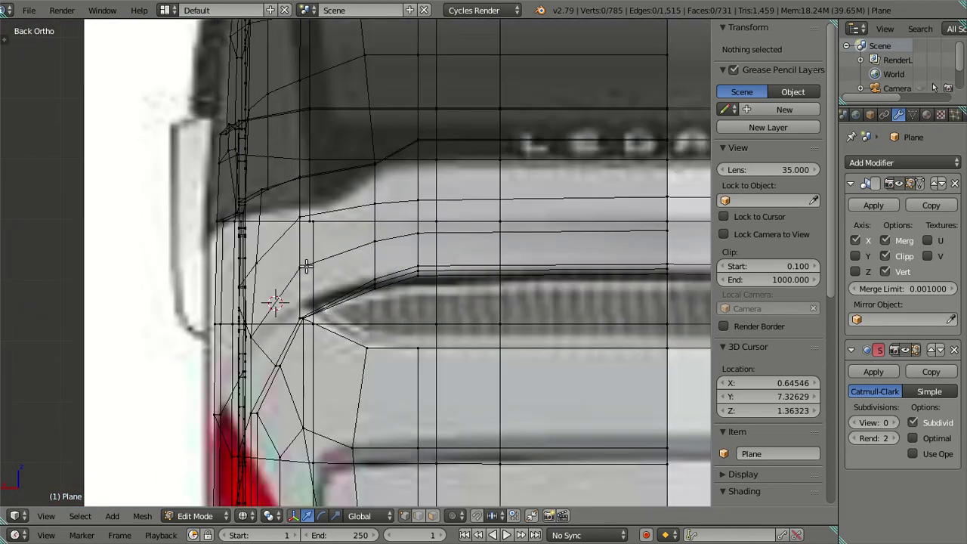
- Return to solid shading and zoom in on the rear corner in the right side view
key("KP_3")
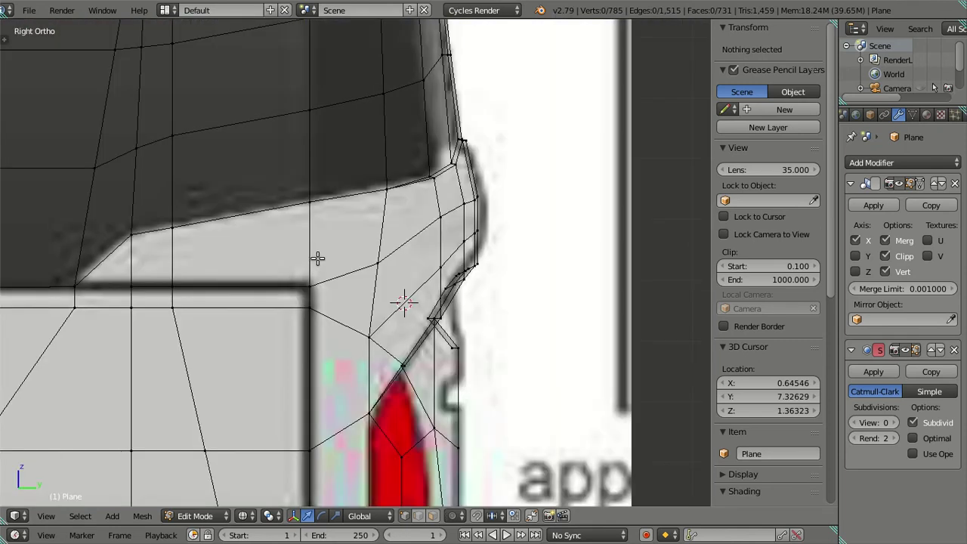
key("z")
key("z")
key("z")
mouse_move(324, 254)
middle_mouse_down()
mouse_move(394, 217)
mouse_move(376, 181)
mouse_move(332, 197)
mouse_move(313, 230)
mouse_move(337, 264)
mouse_move(174, 285)
mouse_move(216, 317)
mouse_move(307, 315)
middle_mouse_up()
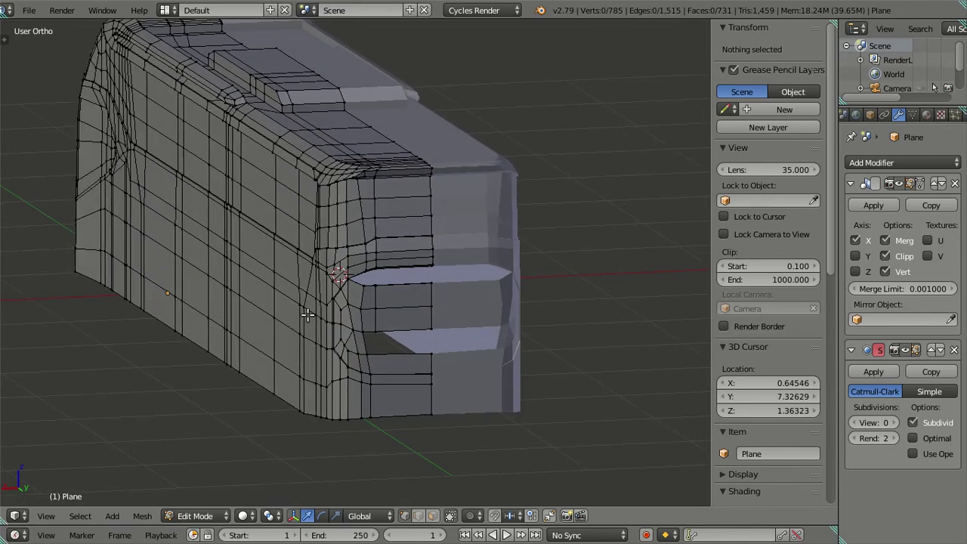
mouse_move(441, 301)
middle_mouse_down()
mouse_move(412, 267)
mouse_move(422, 264)
middle_mouse_up()
scroll(423, 263, "up", 3)
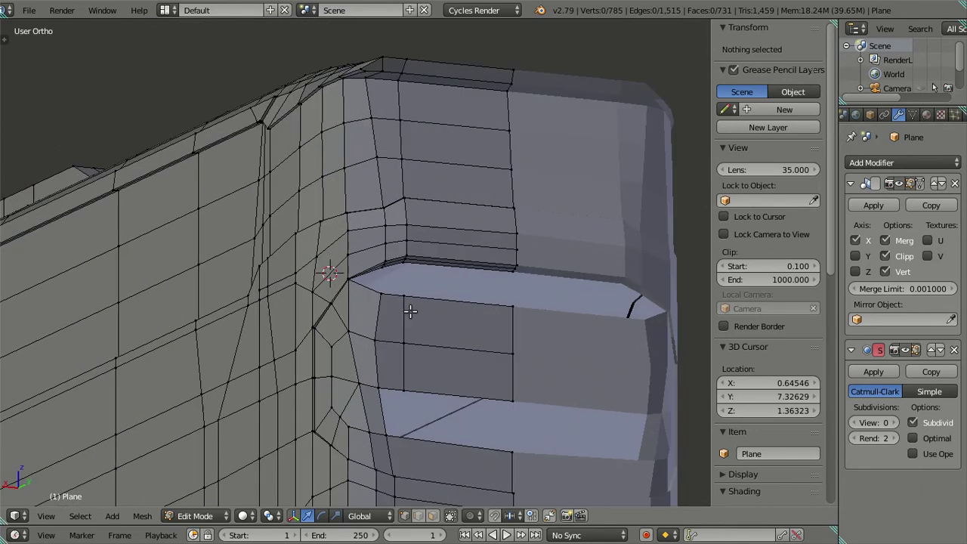
scroll(410, 310, "up", 2)
key("KP_3")
scroll(309, 268, "up", 2)
scroll(575, 341, "up", 2)
scroll(550, 324, "up", 1)
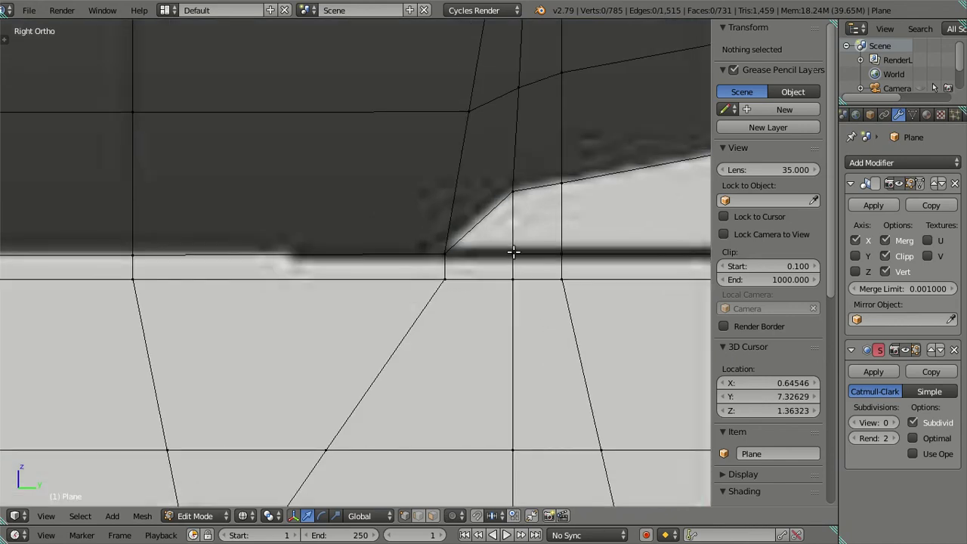
scroll(513, 252, "down", 1)
scroll(441, 292, "down", 2)
scroll(416, 300, "down", 3)
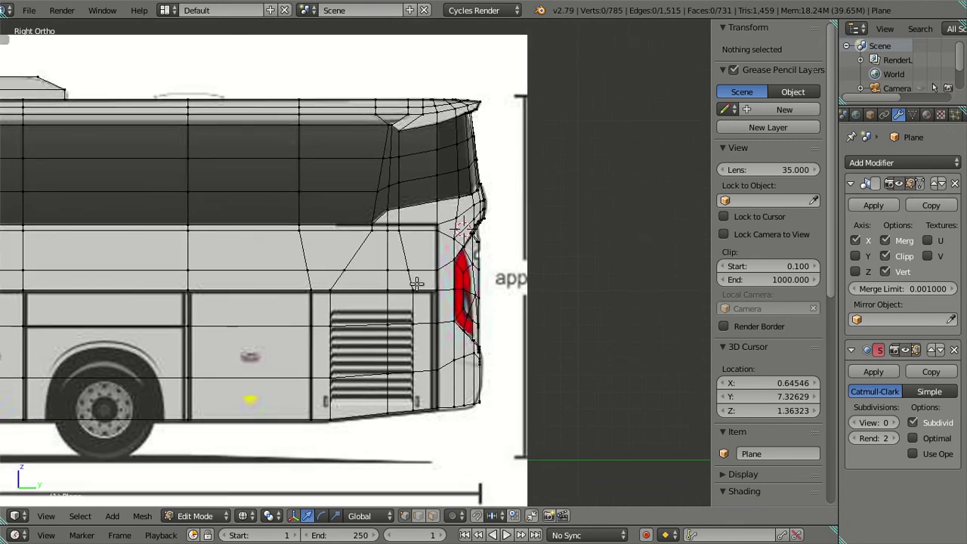
scroll(416, 284, "up", 3)
scroll(421, 277, "up", 2)
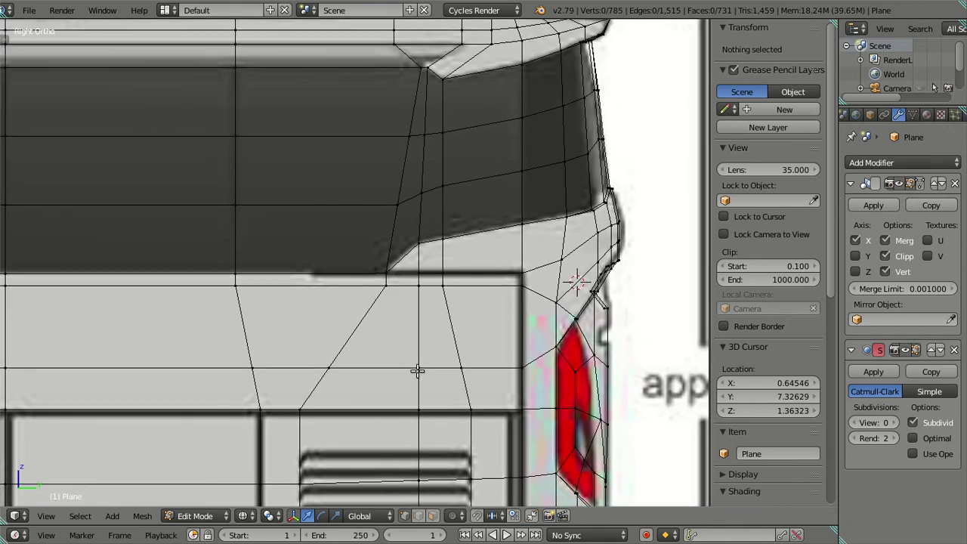
scroll(417, 368, "up", 2)
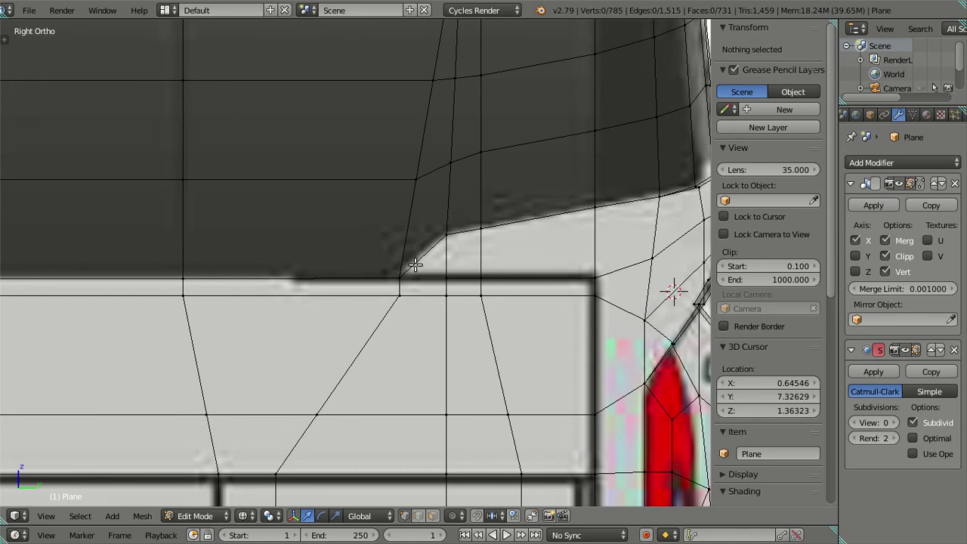
- Toggle textured shading with Alt+Z and check a rear-window corner vertex against the blueprint
key("alt+z")
scroll(465, 310, "down", 2)
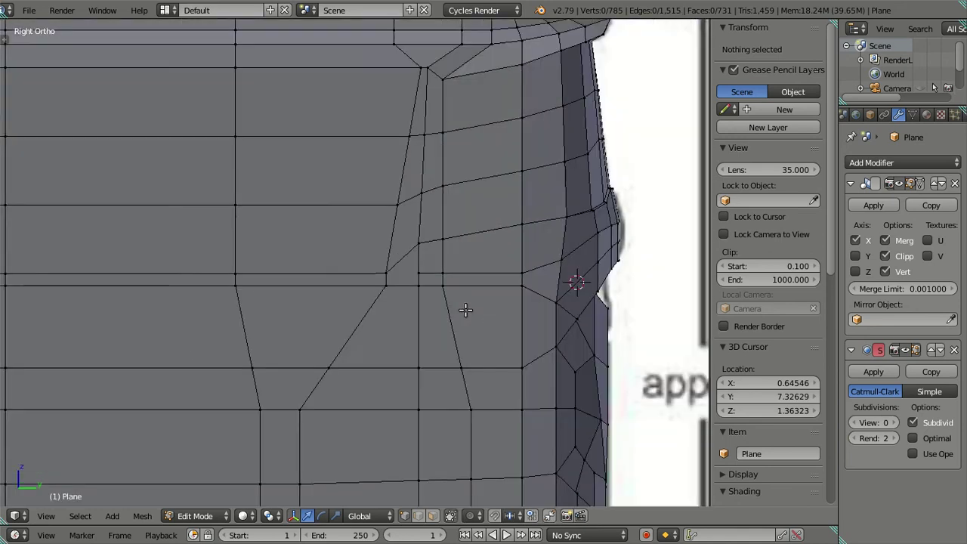
scroll(481, 293, "down", 1)
scroll(481, 293, "up", 1)
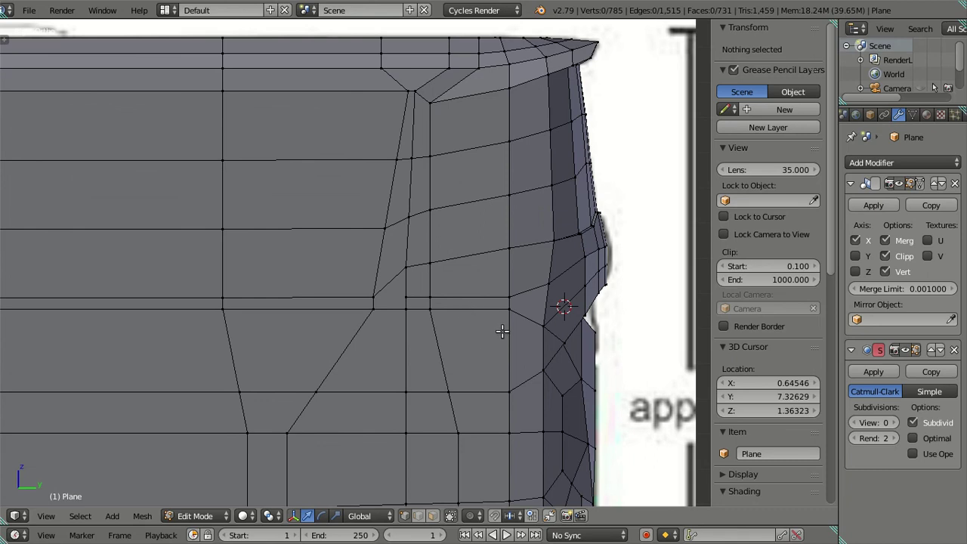
key("alt+z")
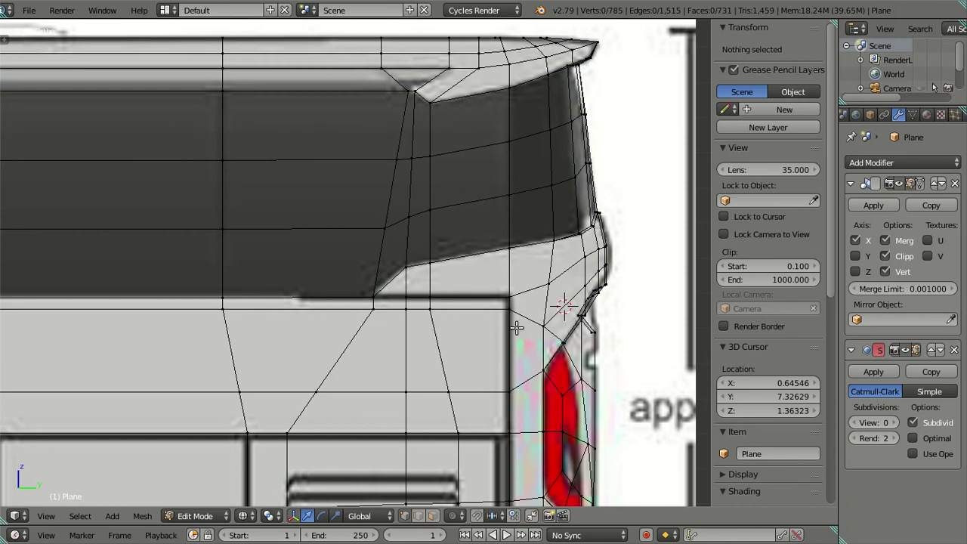
right_click(509, 308)
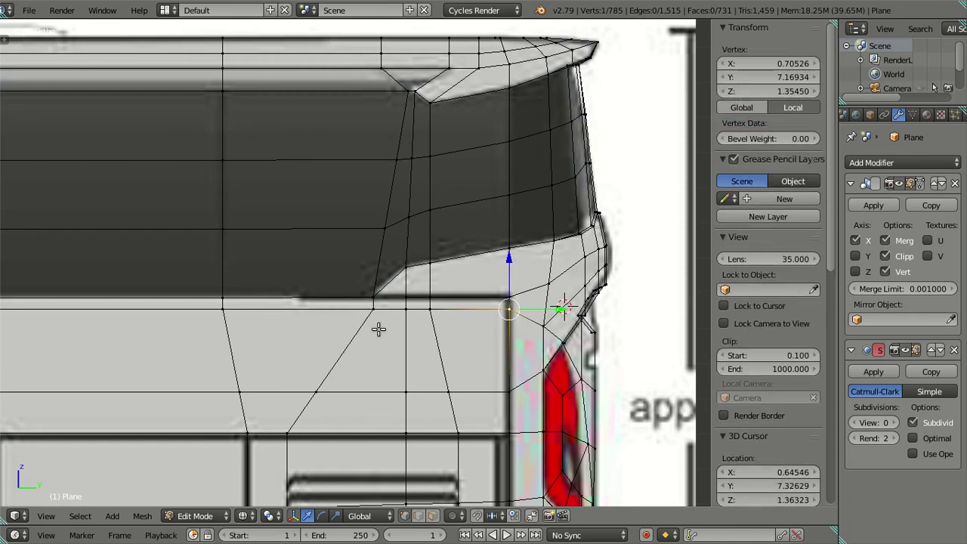
key("a")
key("alt+z")
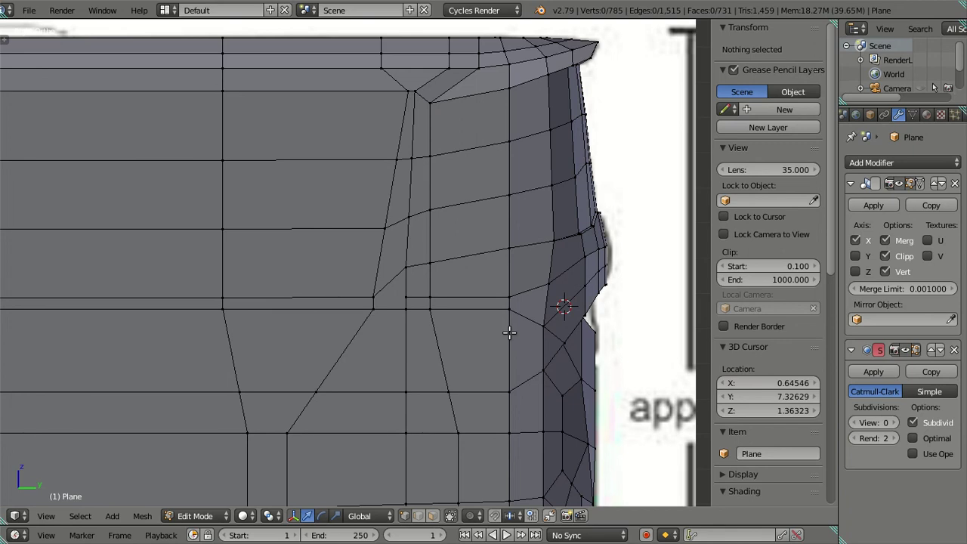
key("alt+z")
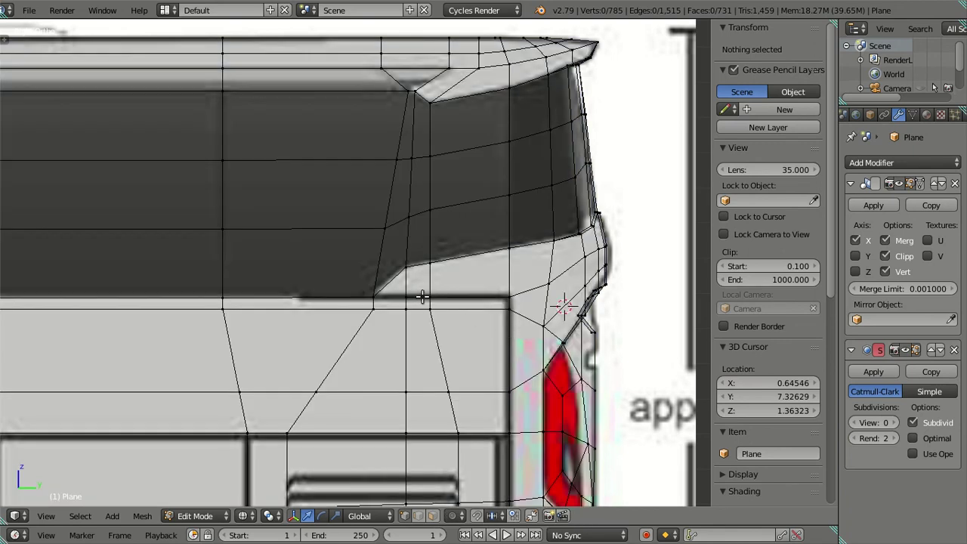
scroll(421, 296, "up", 1)
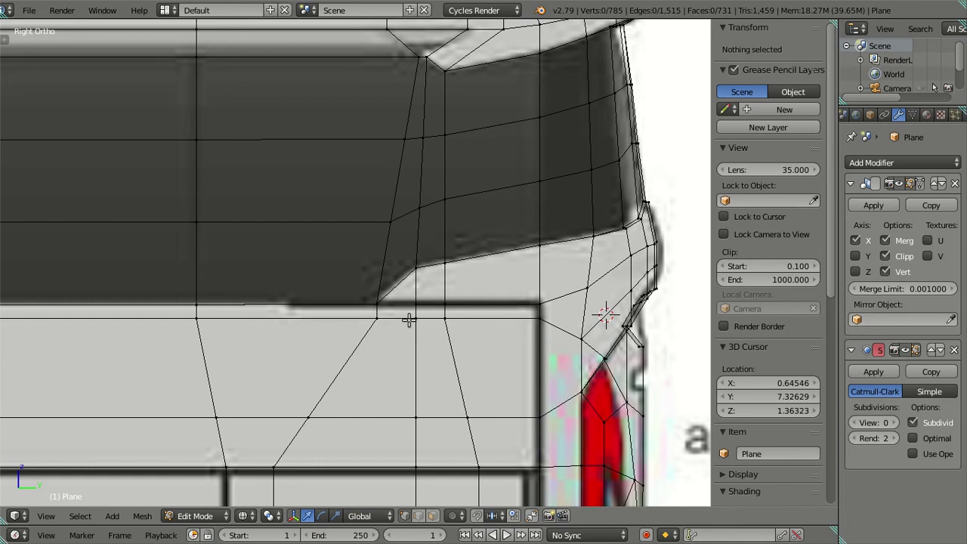
- Knife-cut a new edge across the face at the bus's rear window corner
scroll(407, 320, "down", 2)
scroll(407, 319, "down", 2)
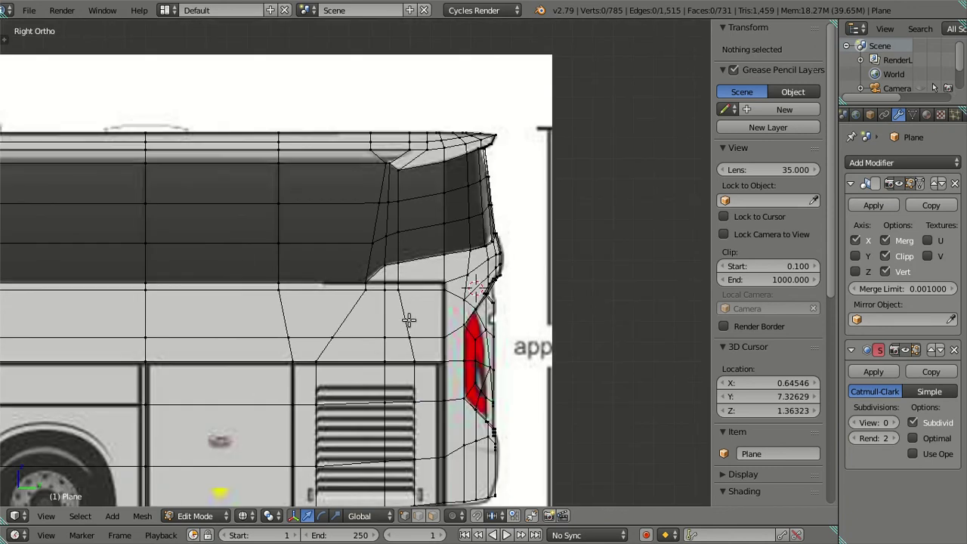
scroll(407, 319, "up", 5)
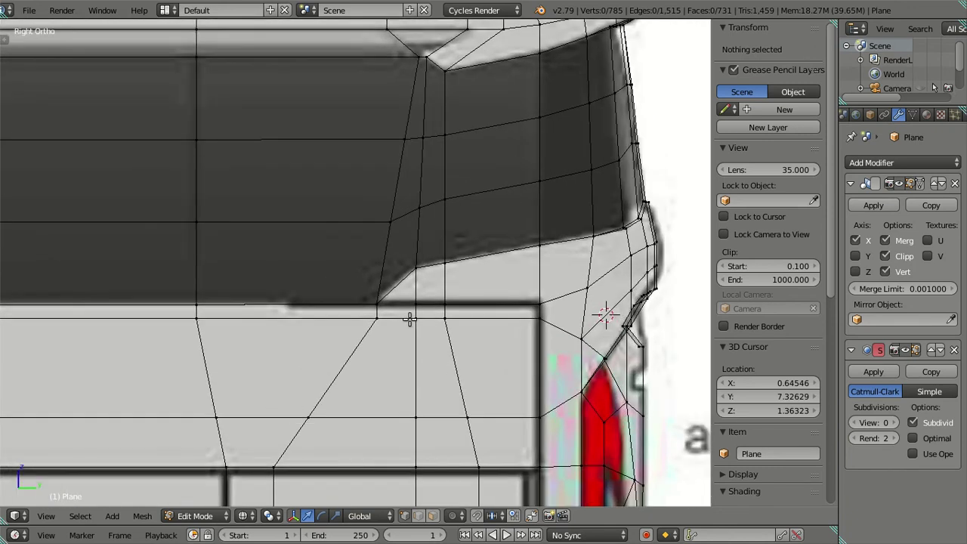
scroll(408, 319, "up", 2)
mouse_move(409, 319)
middle_mouse_down()
mouse_move(447, 362)
mouse_move(402, 300)
middle_mouse_up()
scroll(403, 300, "up", 3)
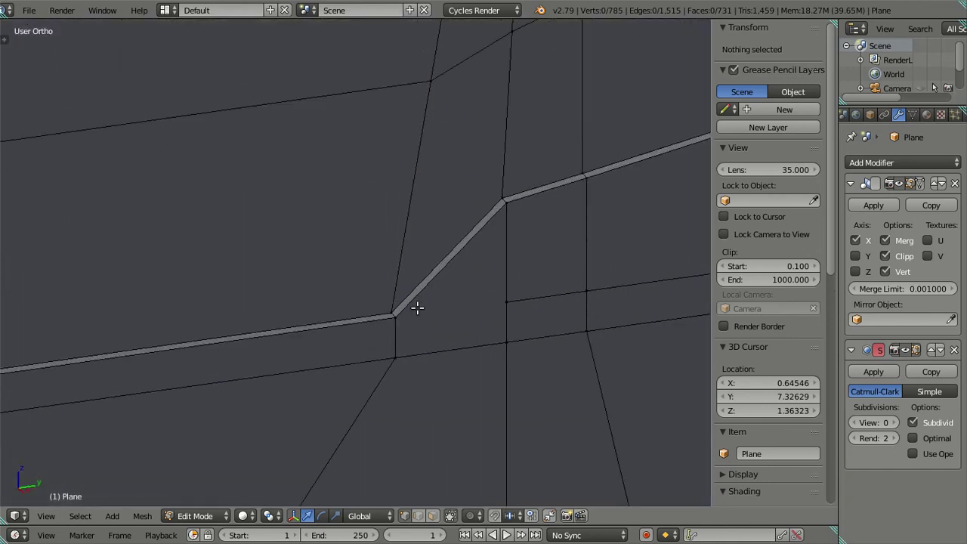
key("k")
left_click(507, 300)
key("Return")
middle_click_drag(510, 296, 405, 286)
key("a")
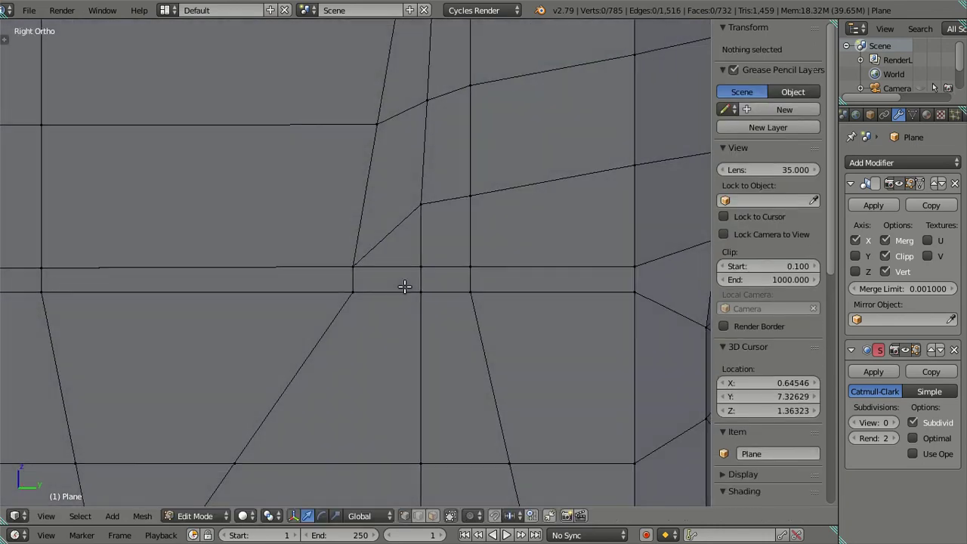
- Check the new cut against the side blueprint with the mesh see-through
key("KP_3")
scroll(641, 274, "down", 3)
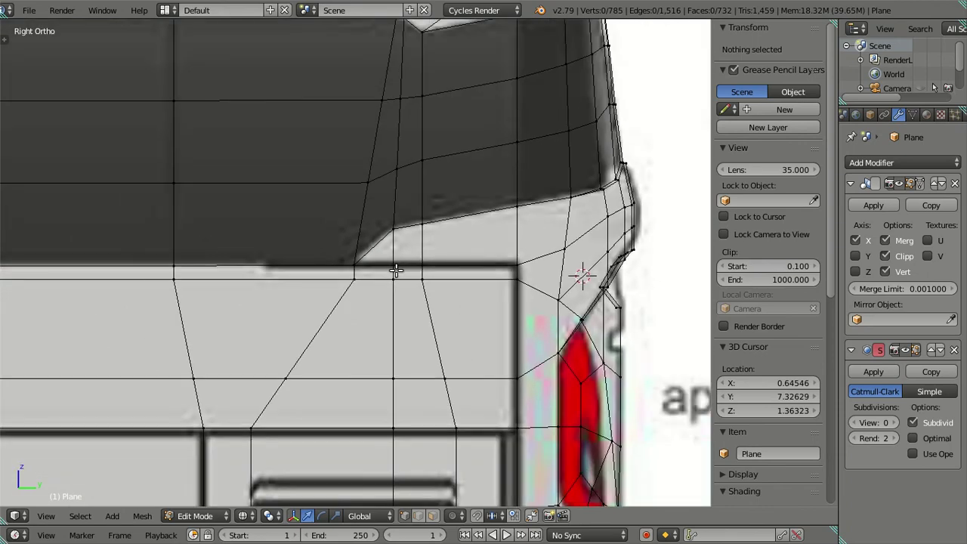
mouse_move(578, 274)
middle_mouse_down()
mouse_move(431, 350)
mouse_move(500, 330)
mouse_move(521, 309)
mouse_move(438, 274)
mouse_move(403, 298)
mouse_move(412, 322)
mouse_move(405, 282)
mouse_move(421, 276)
mouse_move(447, 291)
mouse_move(430, 269)
mouse_move(416, 279)
middle_mouse_up()
key("z")
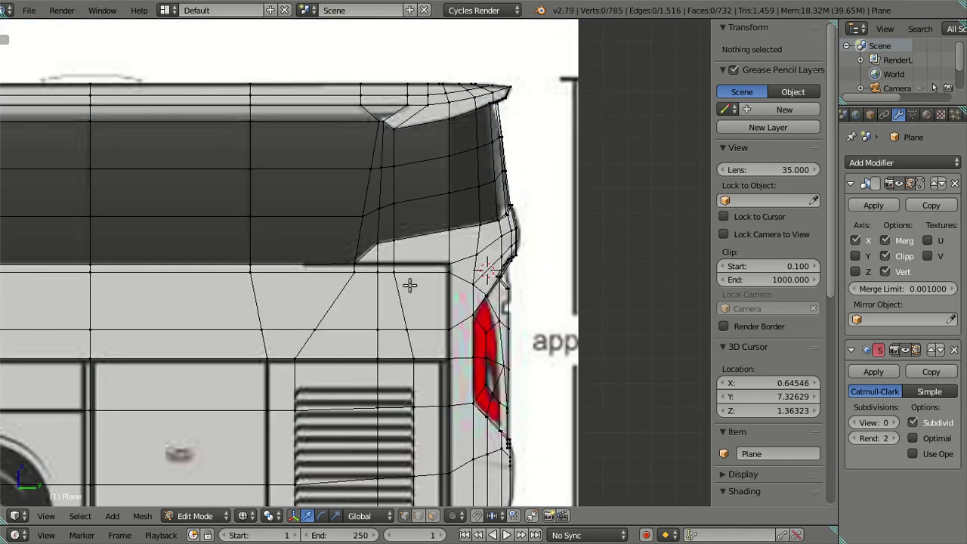
key("z")
key("z")
key("z")
middle_click_drag(410, 287, 438, 211, "shift")
key("z")
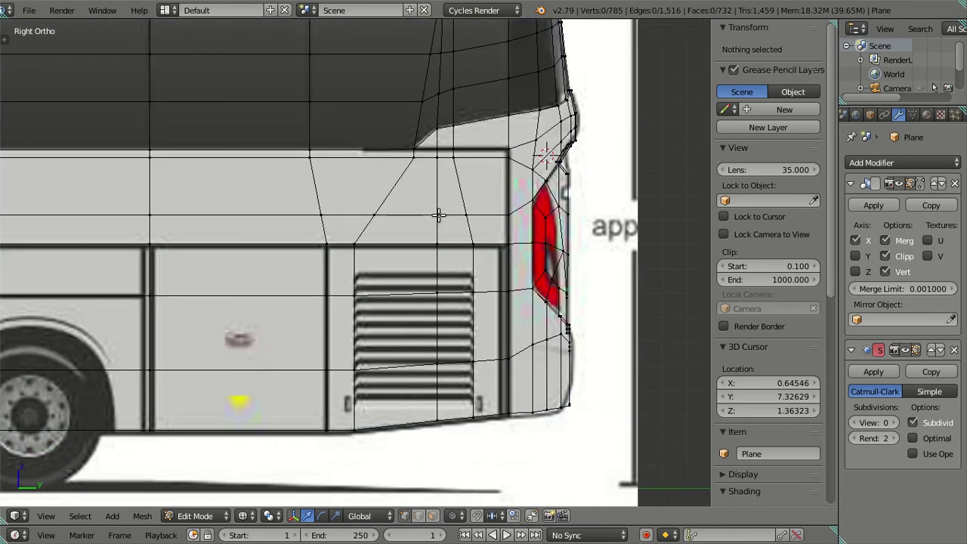
key("z")
middle_click_drag(401, 229, 662, 348)
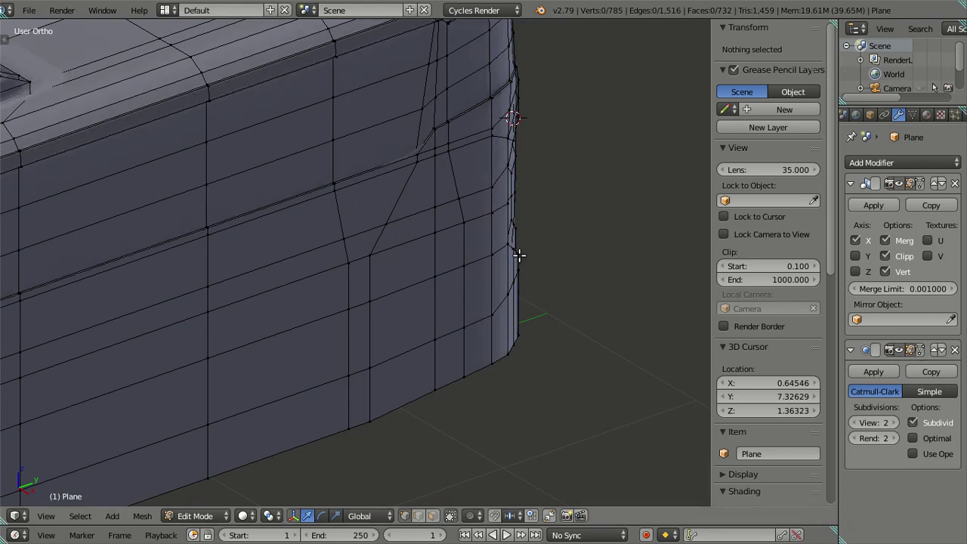
- Preview the bus body smoothed at subdivision level 2 in Object Mode, including the side view
key("Tab")
key("ctrl+2")
scroll(454, 212, "up", 2)
scroll(393, 167, "up", 2)
mouse_move(359, 174)
middle_mouse_down()
mouse_move(365, 198)
mouse_move(330, 176)
mouse_move(283, 175)
mouse_move(479, 214)
mouse_move(479, 183)
mouse_move(243, 216)
mouse_move(475, 220)
middle_mouse_up()
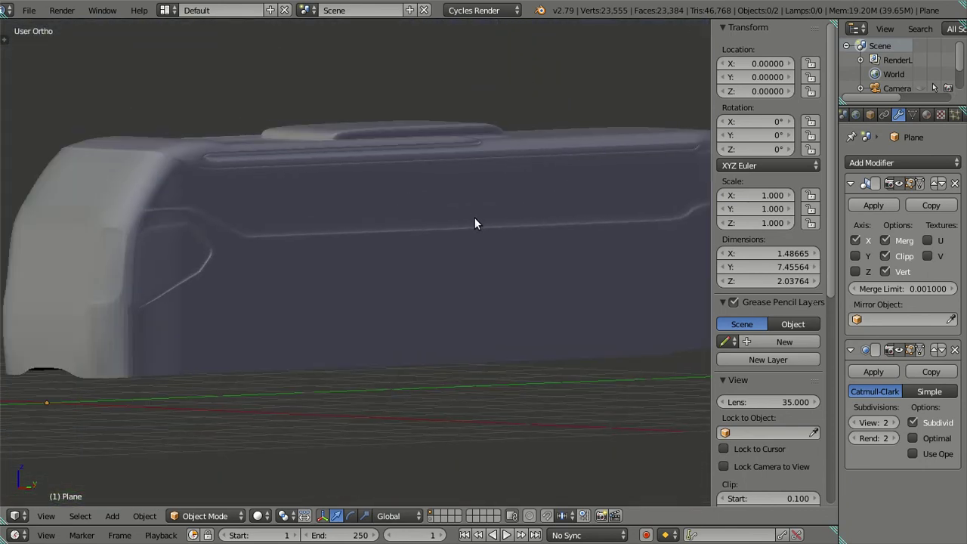
scroll(512, 237, "down", 2)
scroll(455, 229, "up", 3)
scroll(425, 218, "up", 2)
scroll(426, 215, "down", 2)
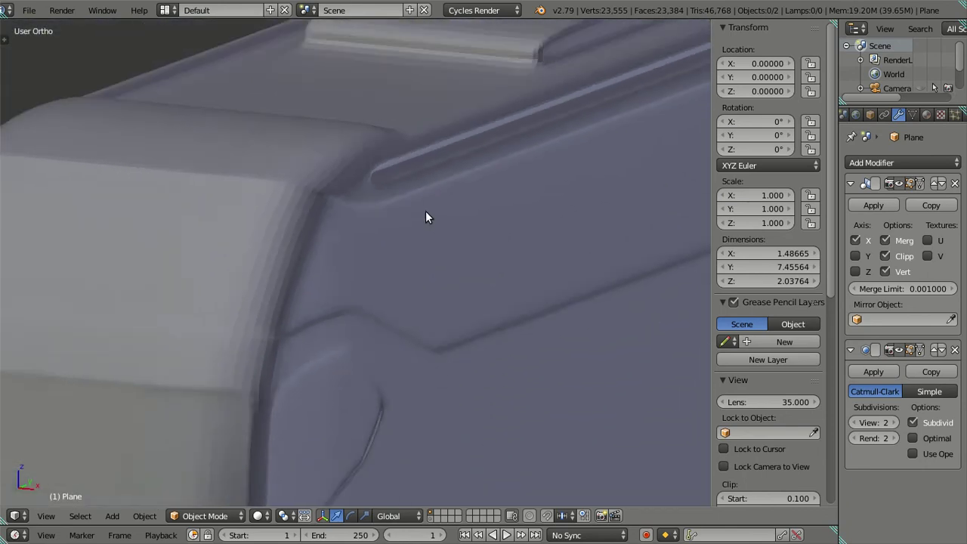
scroll(432, 211, "down", 2)
scroll(434, 208, "down", 3)
key("KP_3")
scroll(526, 276, "down", 2)
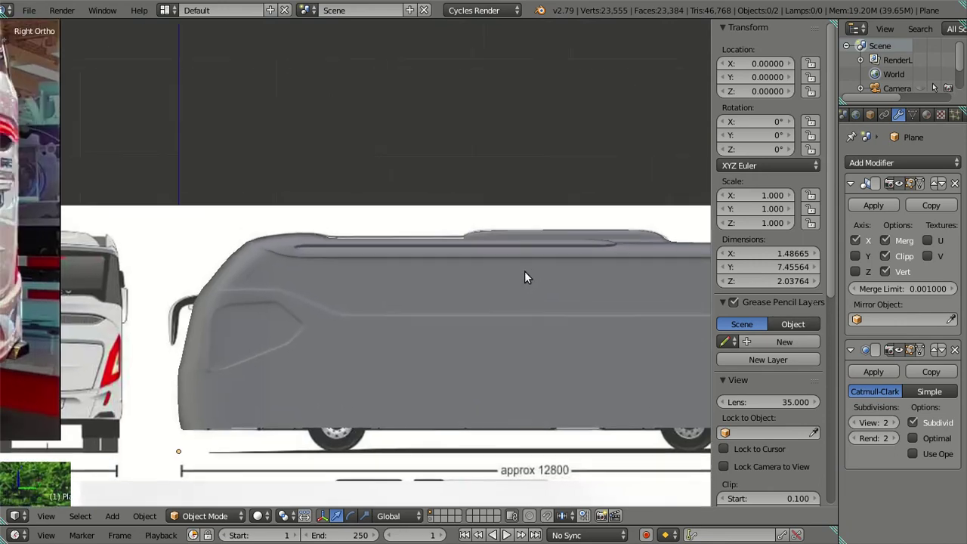
scroll(308, 255, "up", 4)
- Return to Edit Mode and set the viewport subdivision level back to 0
key("Tab")
scroll(279, 250, "down", 2)
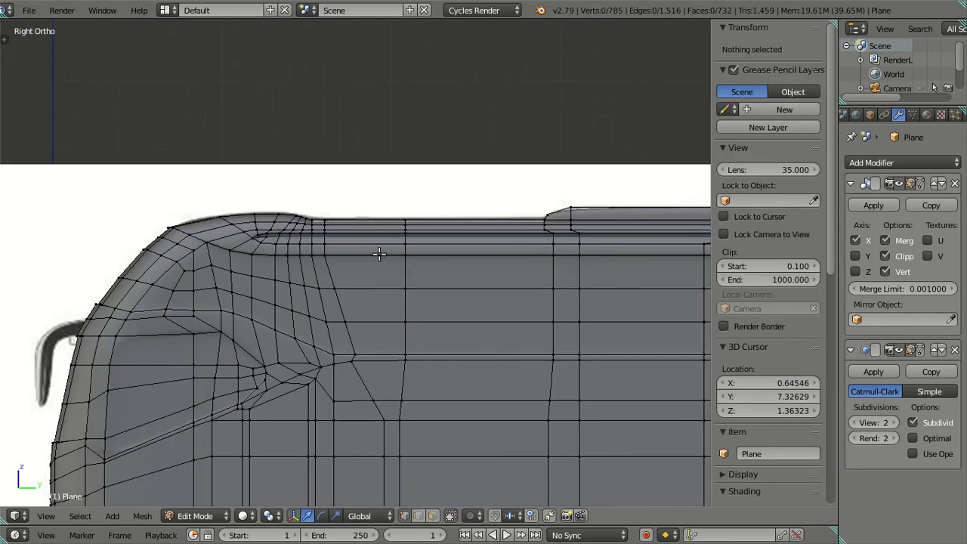
scroll(378, 255, "down", 2)
middle_click_drag(496, 276, 675, 476)
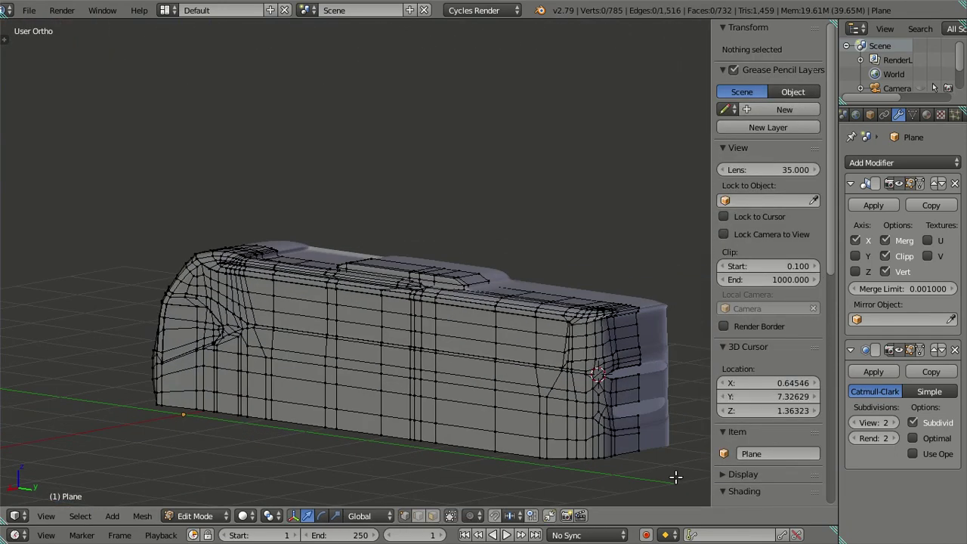
left_click(854, 422)
scroll(451, 258, "up", 2)
scroll(451, 258, "down", 4)
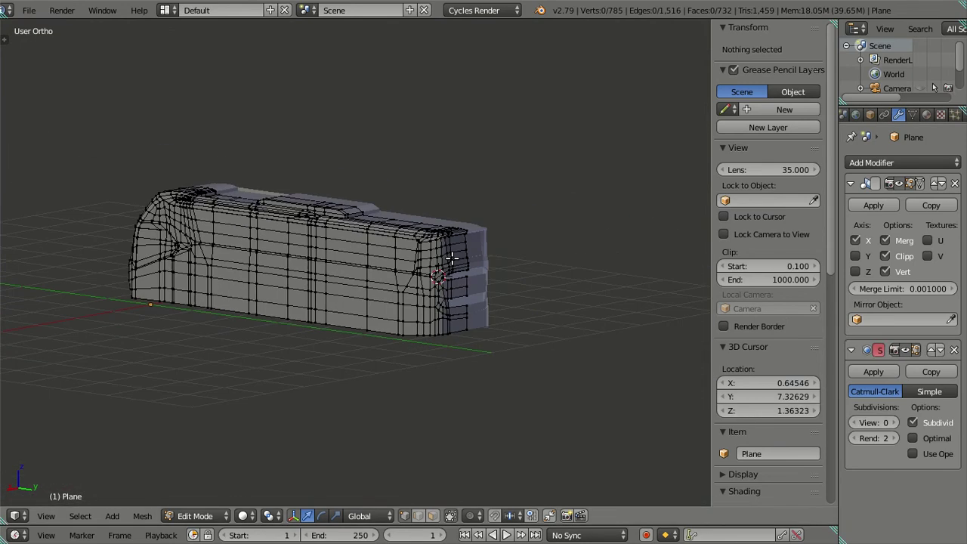
- Switch to the camera view, save over the existing .blend file, and exit fullscreen
key("KP_0")
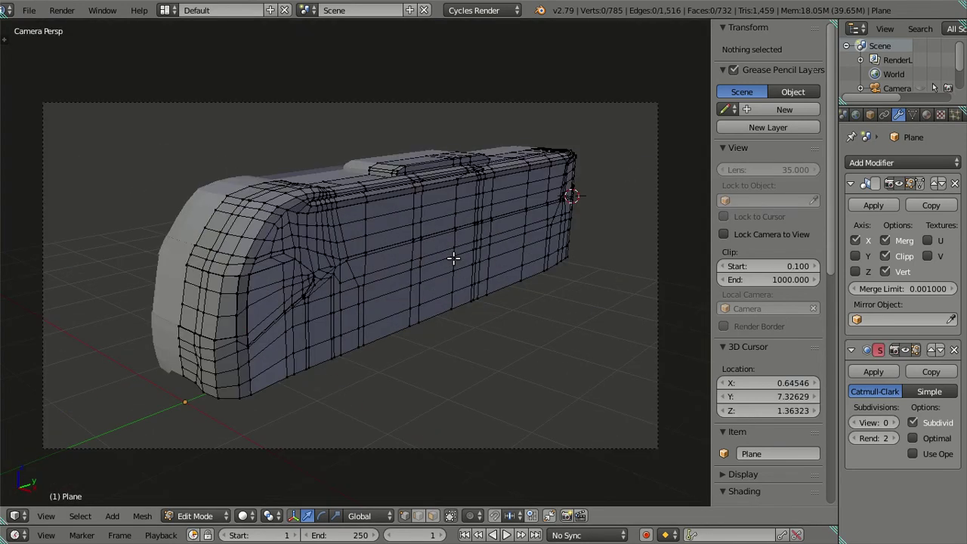
key("ctrl+s")
left_click(453, 257)
left_click(102, 10)
left_click(117, 42)
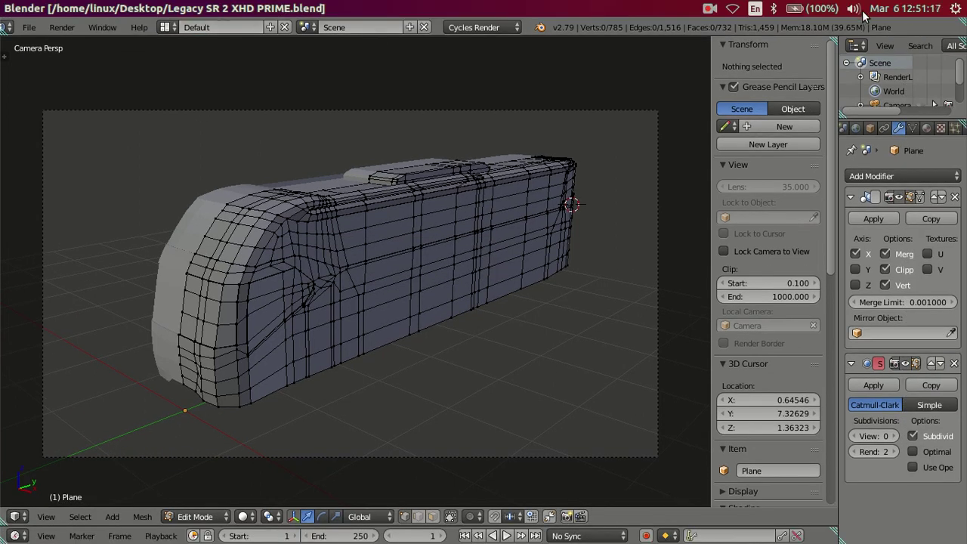
left_click(711, 9)
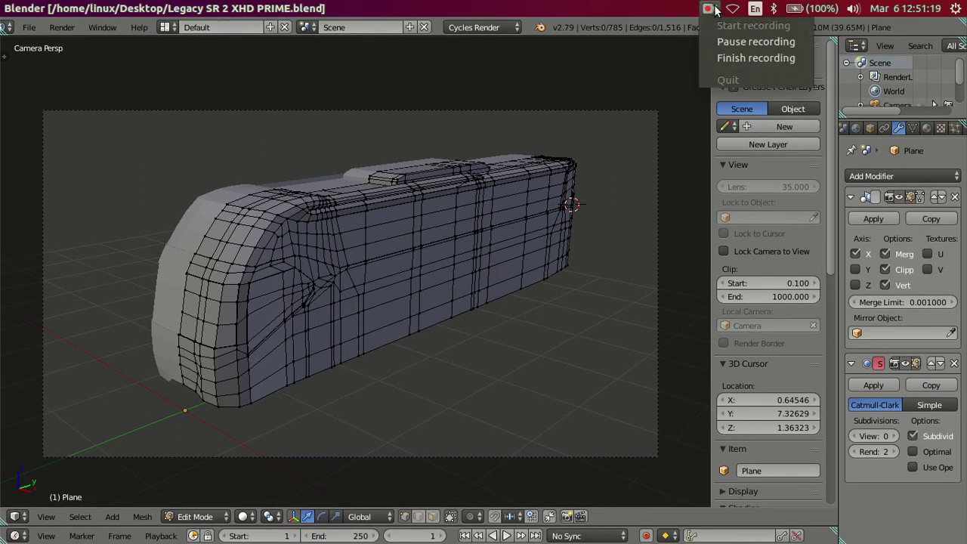